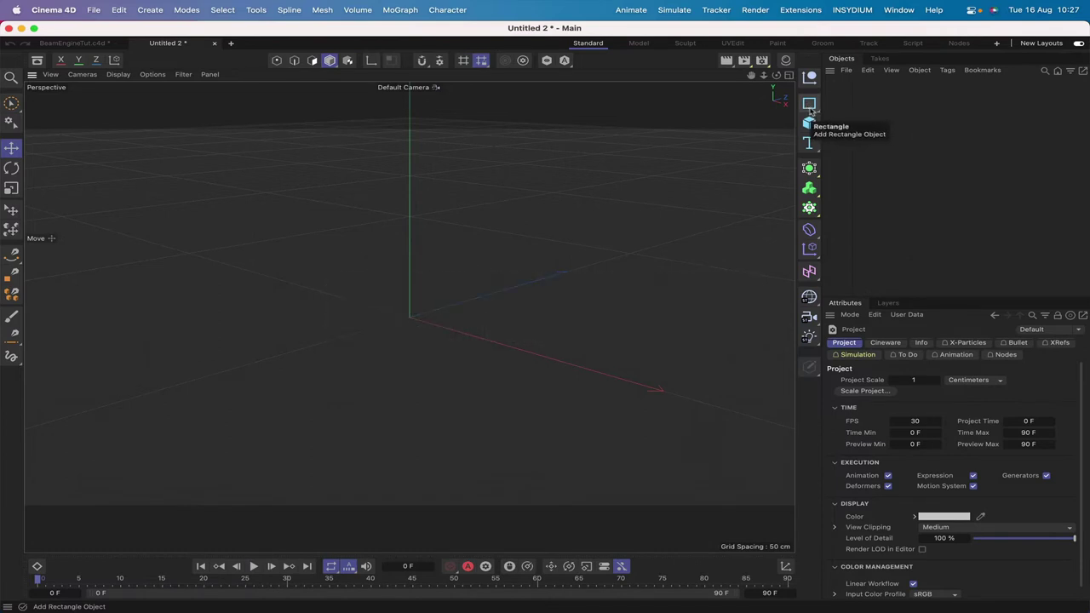
Step: Add a rectangle spline with a height of 20 cm and turn on rounding for its corners
{"action": "left_click", "coordinate": [808, 103]}
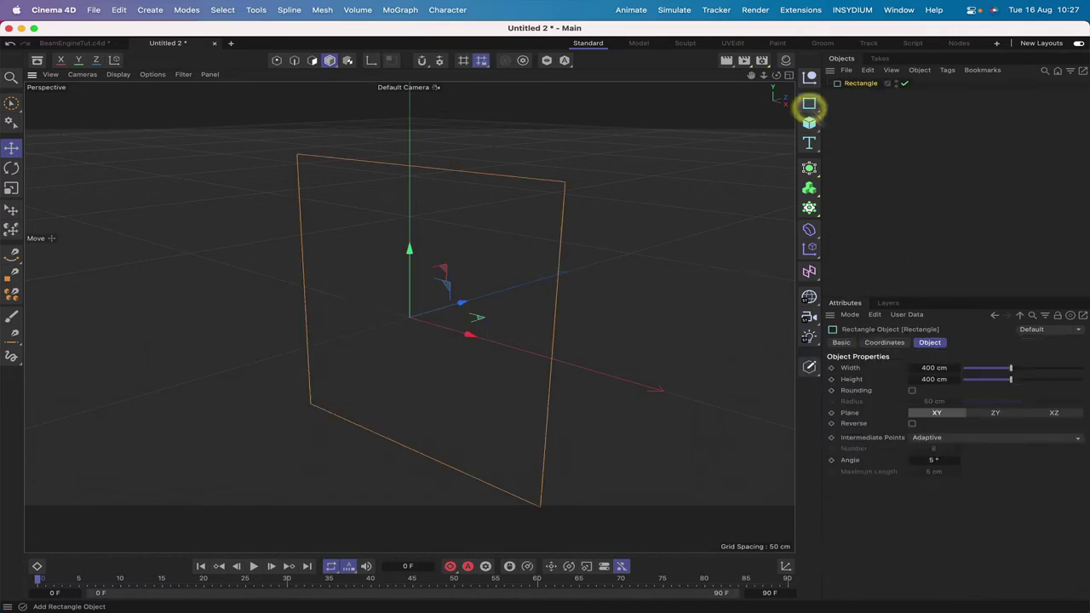
{"action": "left_click", "coordinate": [928, 380]}
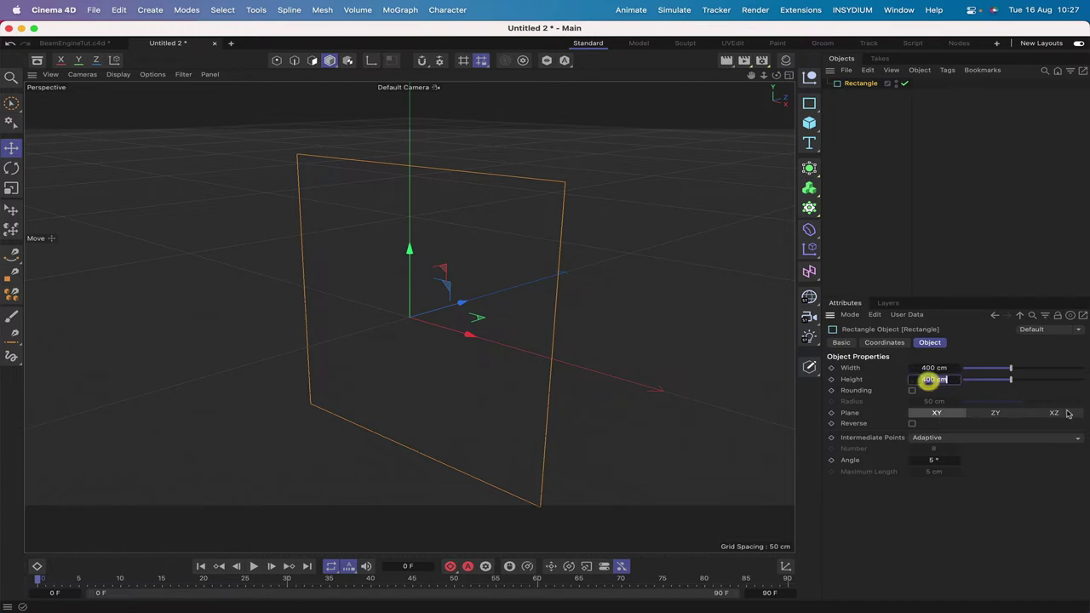
{"action": "type", "text": "20"}
{"action": "key", "text": "Return"}
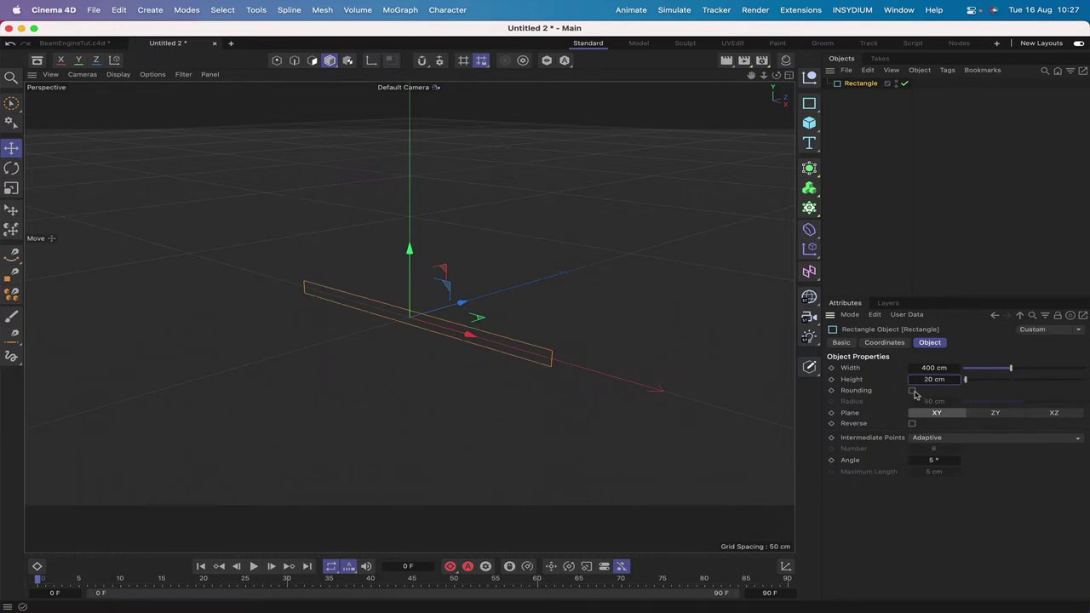
{"action": "left_click", "coordinate": [911, 390]}
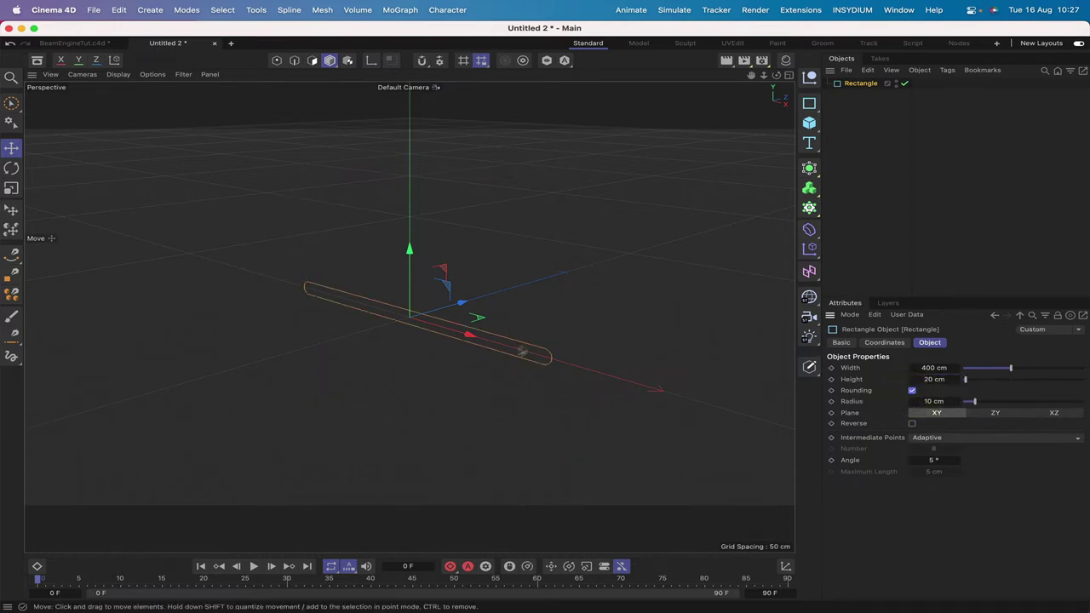
Step: Add a circle spline at the centre of the rounded rectangle and set its radius to 5 cm
{"action": "left_click_drag", "start_coordinate": [776, 75], "coordinate": [751, 110]}
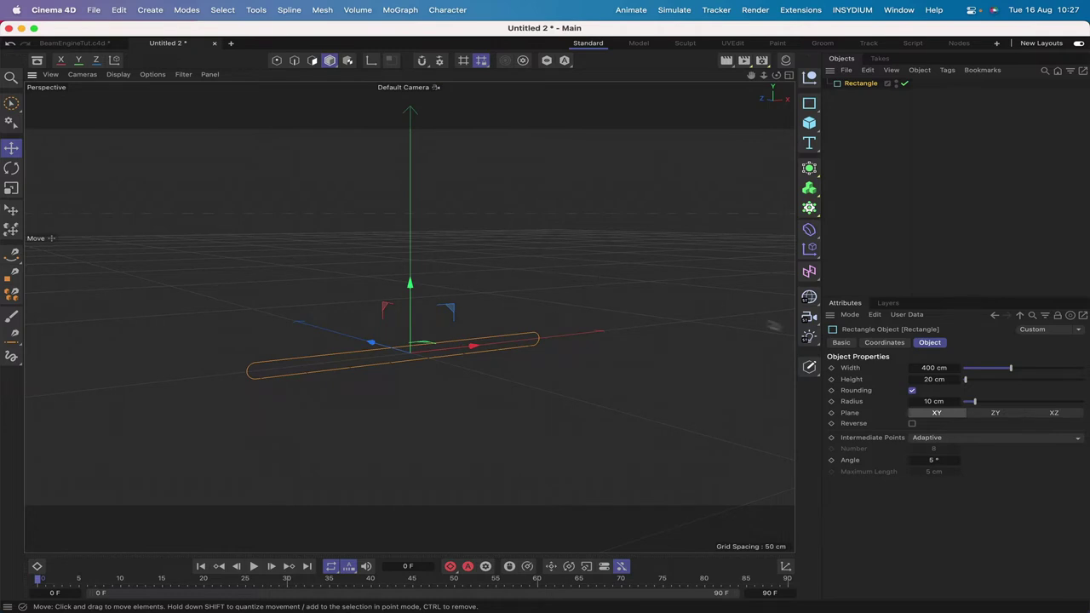
{"action": "left_click_drag", "start_coordinate": [809, 111], "coordinate": [928, 119]}
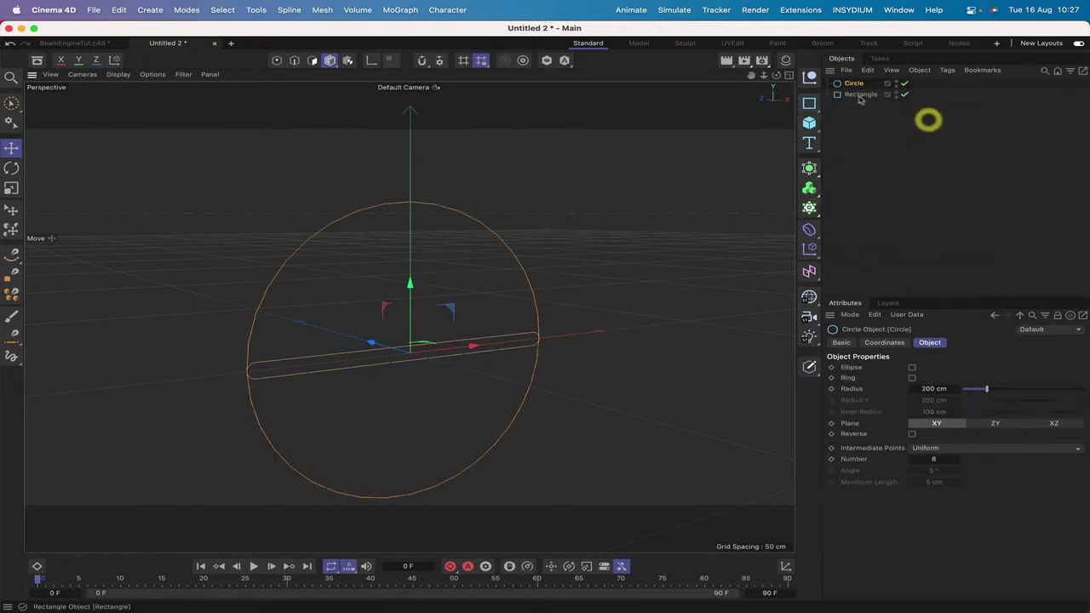
{"action": "double_click", "coordinate": [921, 388]}
{"action": "type", "text": "5"}
{"action": "key", "text": "Return"}
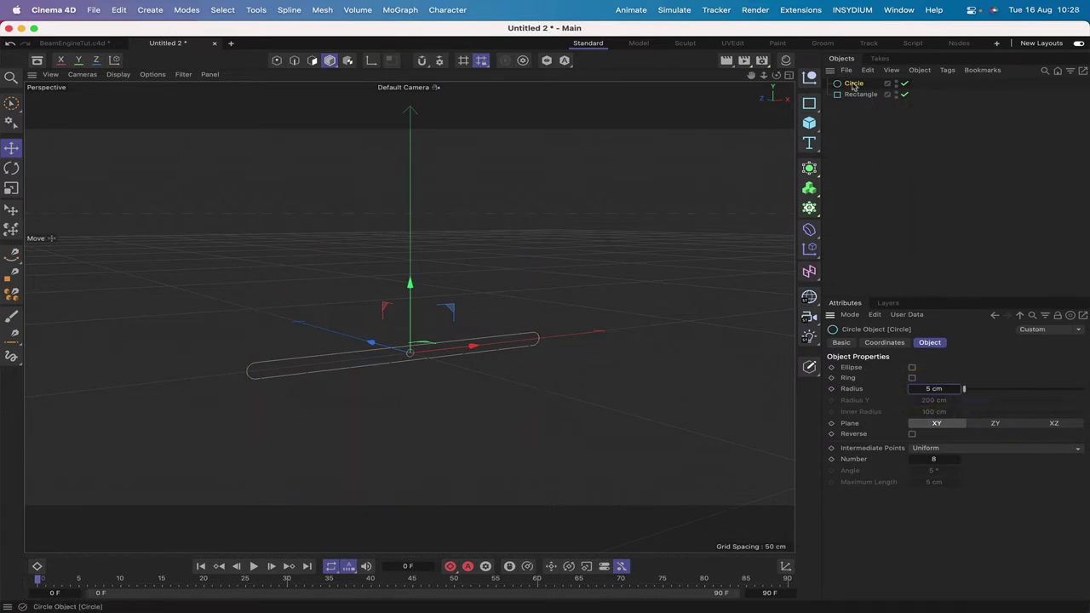
Step: Duplicate the circle twice and set the first copy's X position to -190 cm
{"action": "left_click_drag", "start_coordinate": [852, 85], "coordinate": [854, 103], "text": "ctrl"}
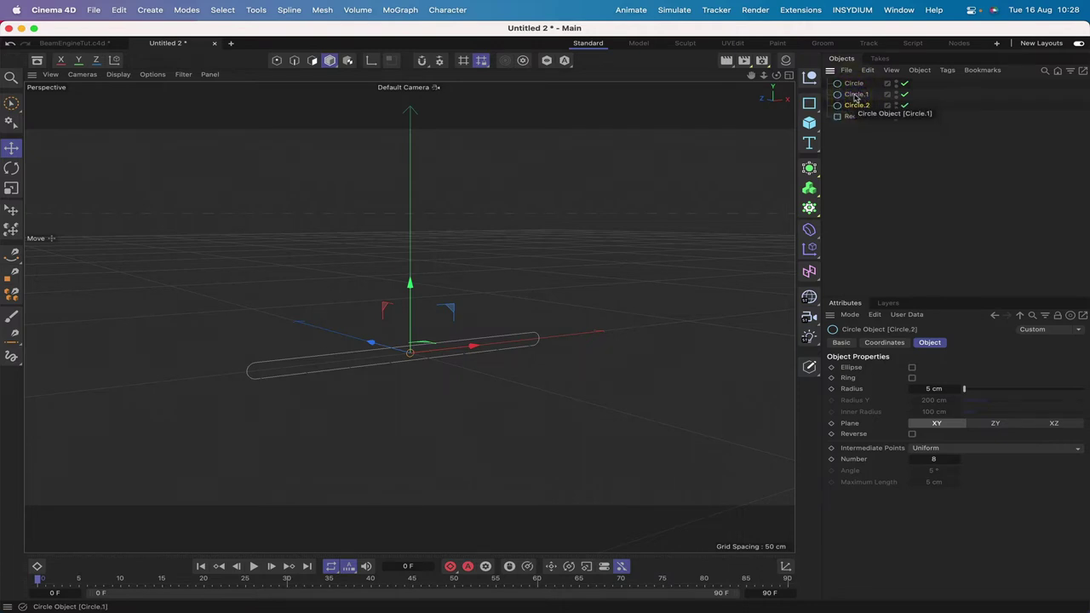
{"action": "left_click", "coordinate": [854, 95]}
{"action": "left_click", "coordinate": [884, 341]}
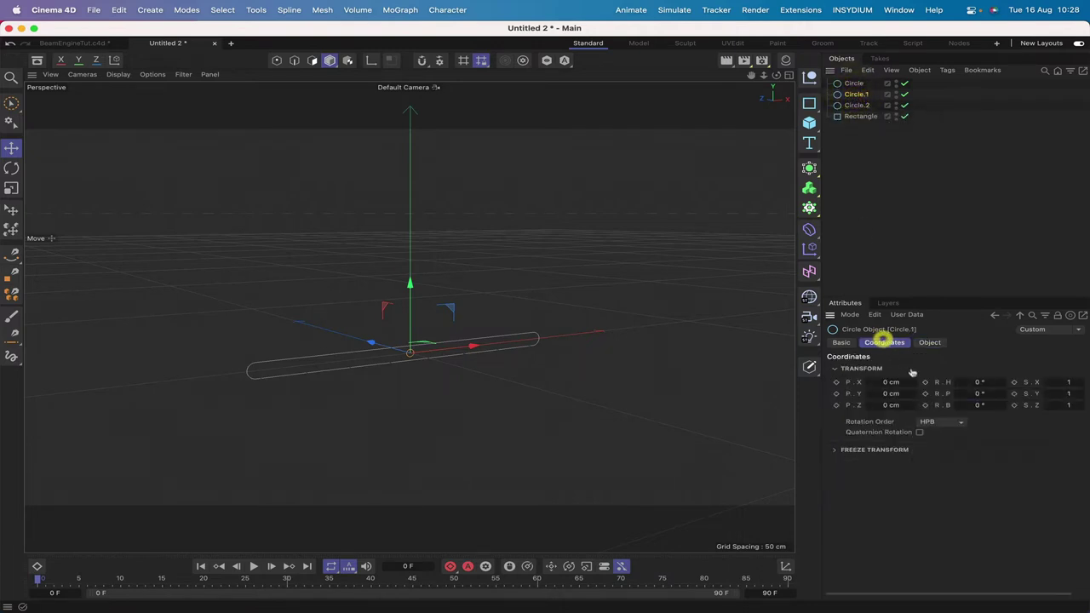
{"action": "left_click", "coordinate": [890, 381]}
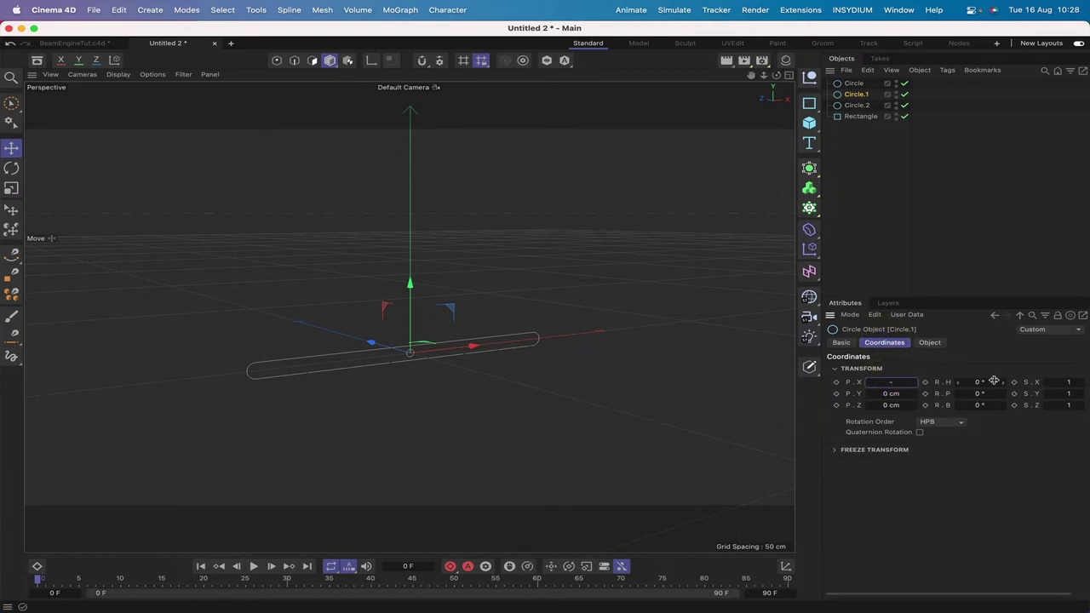
{"action": "key", "text": "Return"}
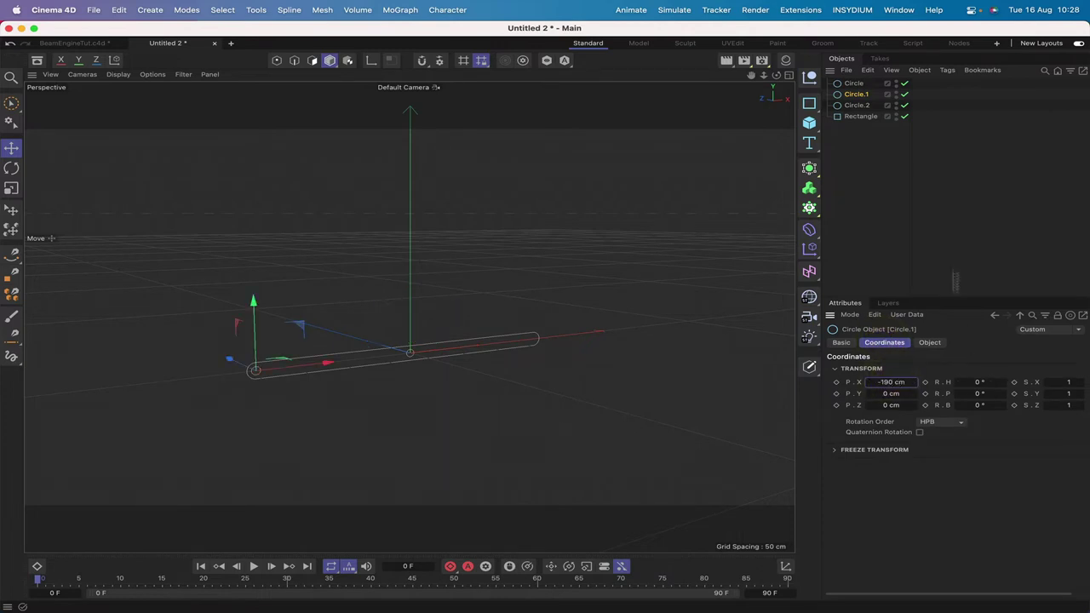
Step: Set the second circle copy's X position to 190 cm
{"action": "left_click", "coordinate": [857, 105]}
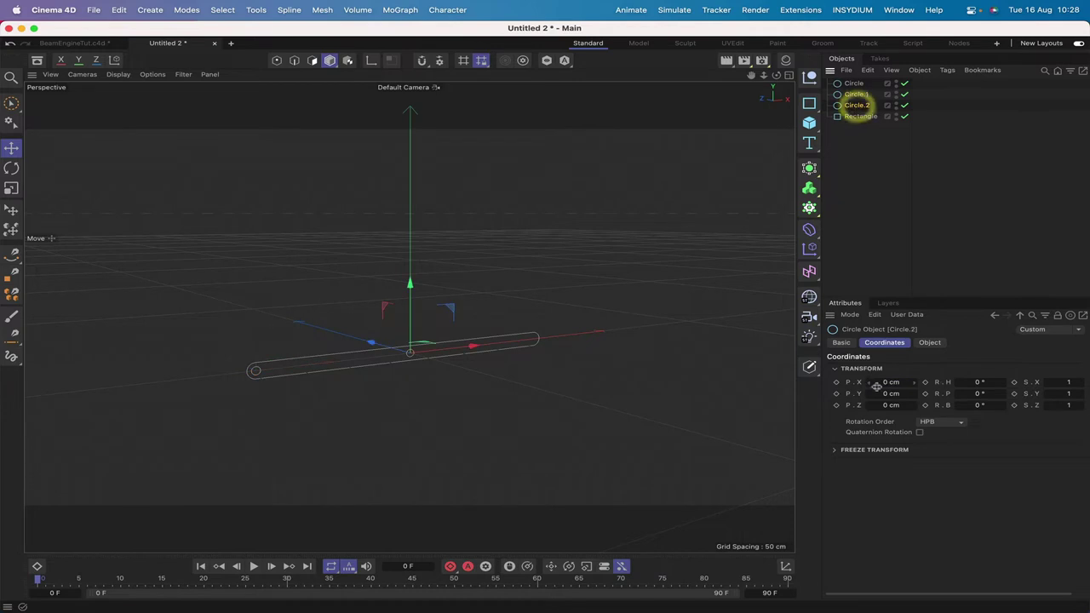
{"action": "left_click", "coordinate": [890, 383]}
{"action": "type", "text": "190"}
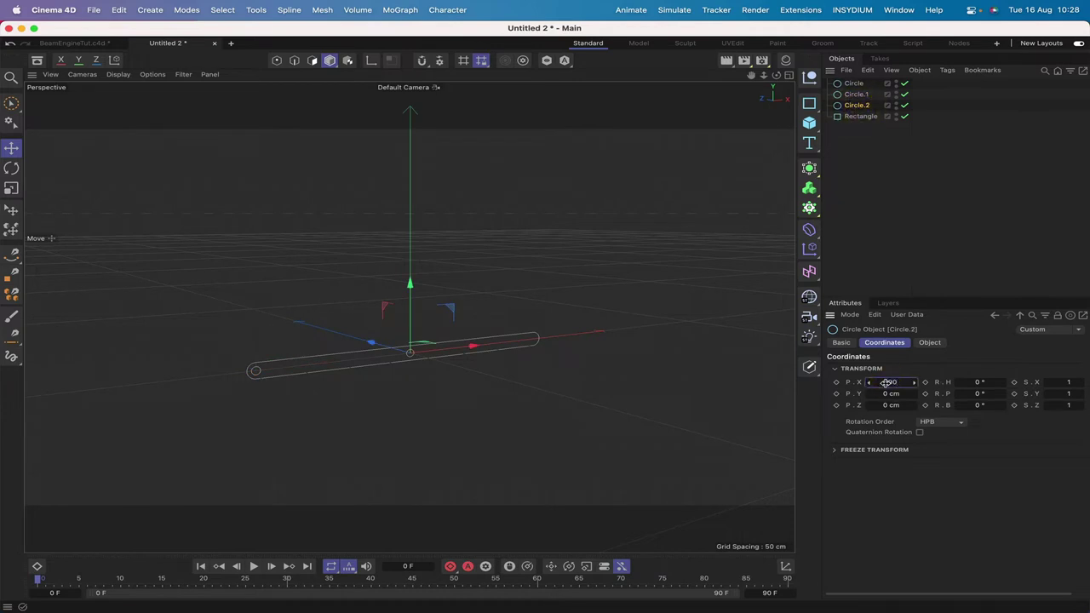
{"action": "key", "text": "Return"}
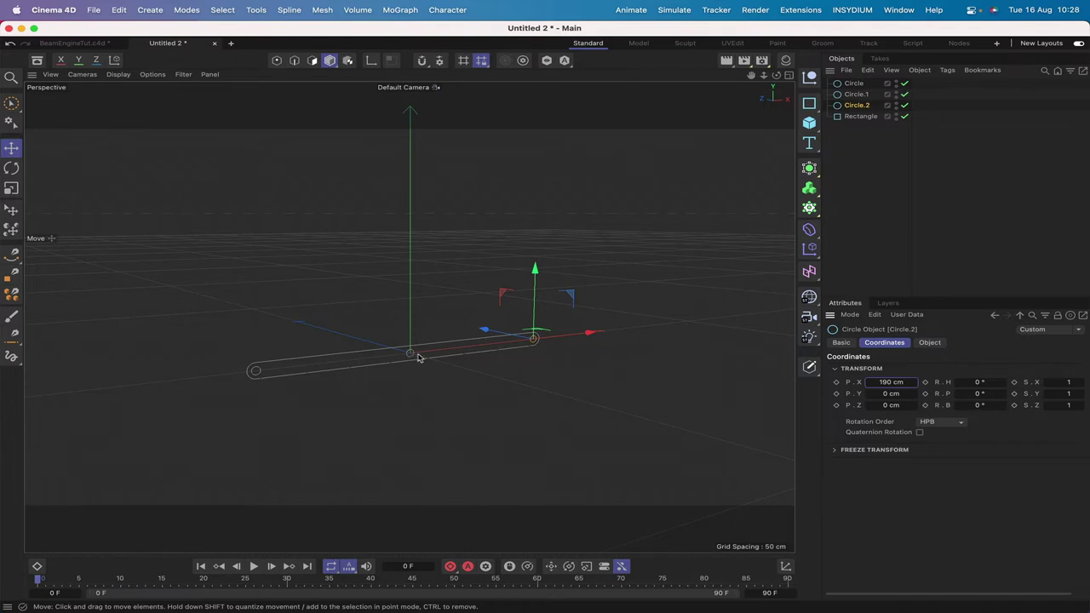
Step: Place the rectangle above the three circles in the object hierarchy and merge all four into one editable spline
{"action": "left_click_drag", "start_coordinate": [874, 151], "coordinate": [831, 79]}
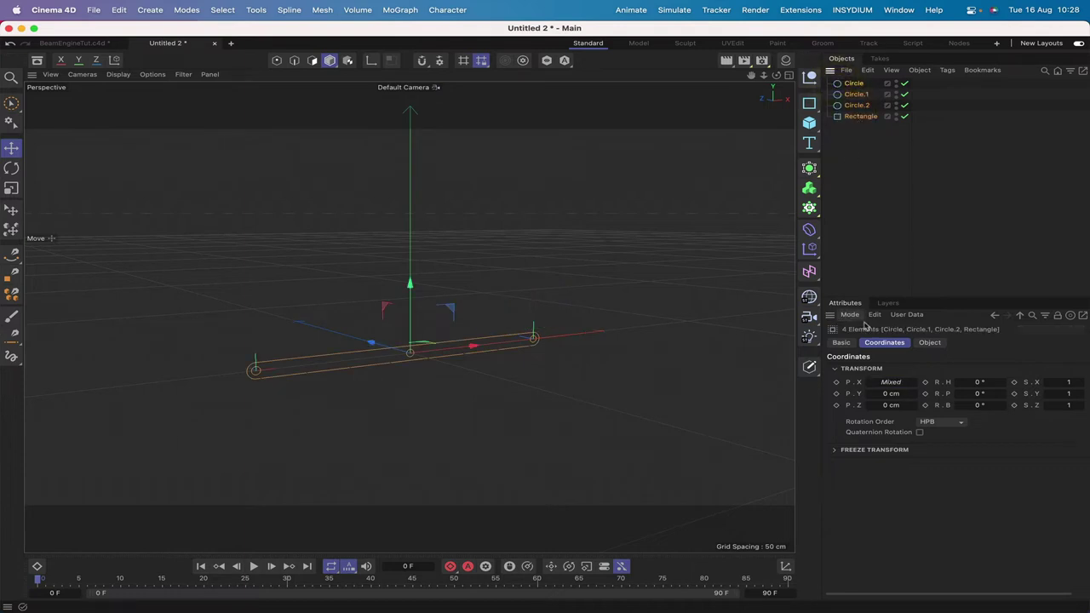
{"action": "left_click", "coordinate": [861, 128]}
{"action": "left_click_drag", "start_coordinate": [861, 105], "coordinate": [852, 78]}
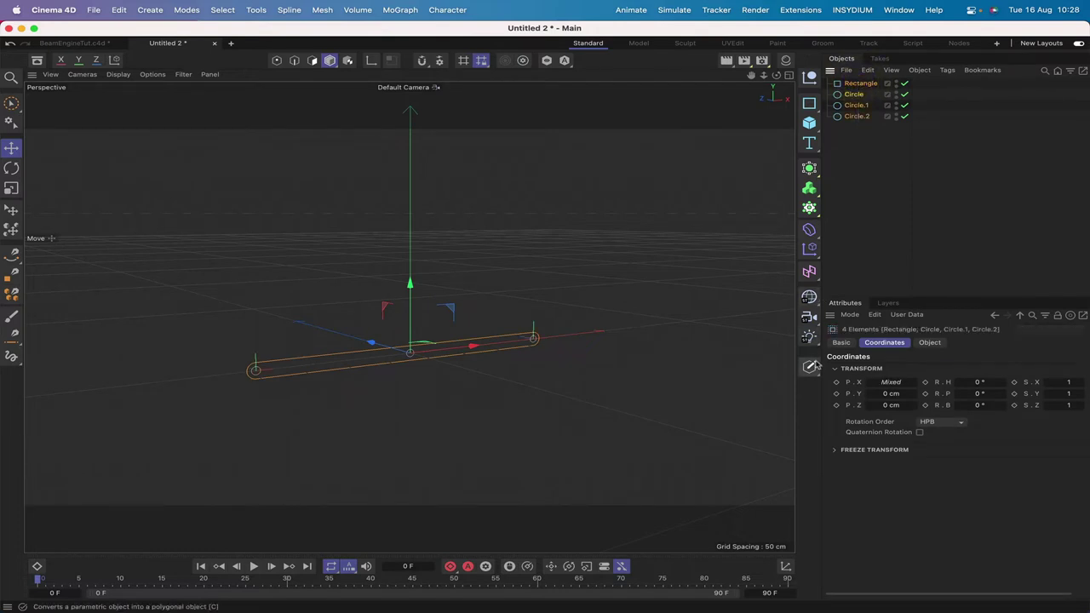
{"action": "left_click", "coordinate": [811, 366]}
{"action": "left_click_drag", "start_coordinate": [811, 374], "coordinate": [855, 449]}
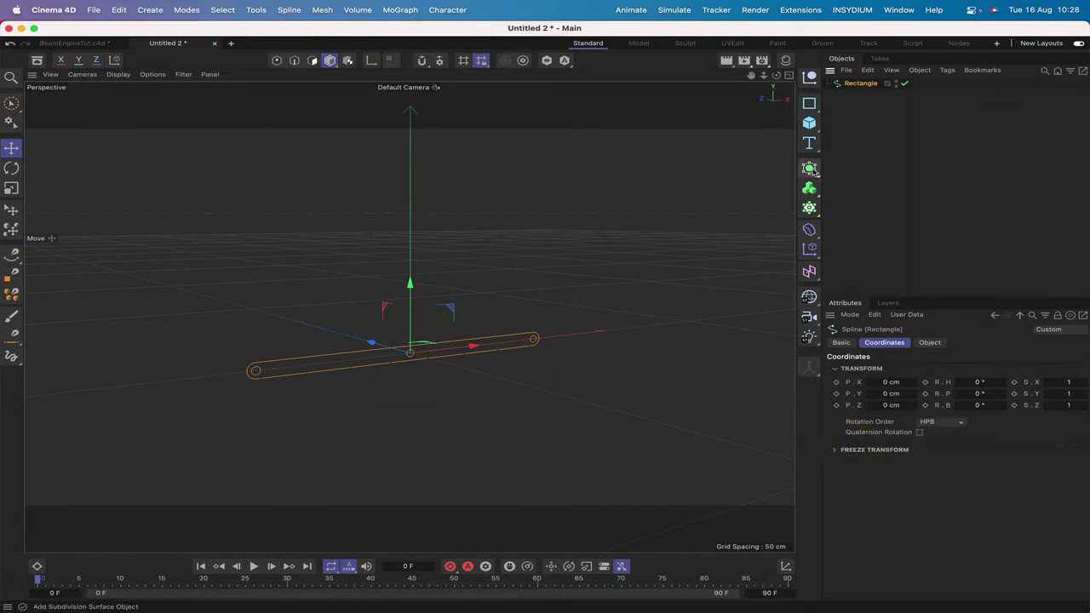
Step: Put the merged spline in an Extrude object and set the extrusion offset to 20 cm
{"action": "left_click_drag", "start_coordinate": [812, 170], "coordinate": [872, 213]}
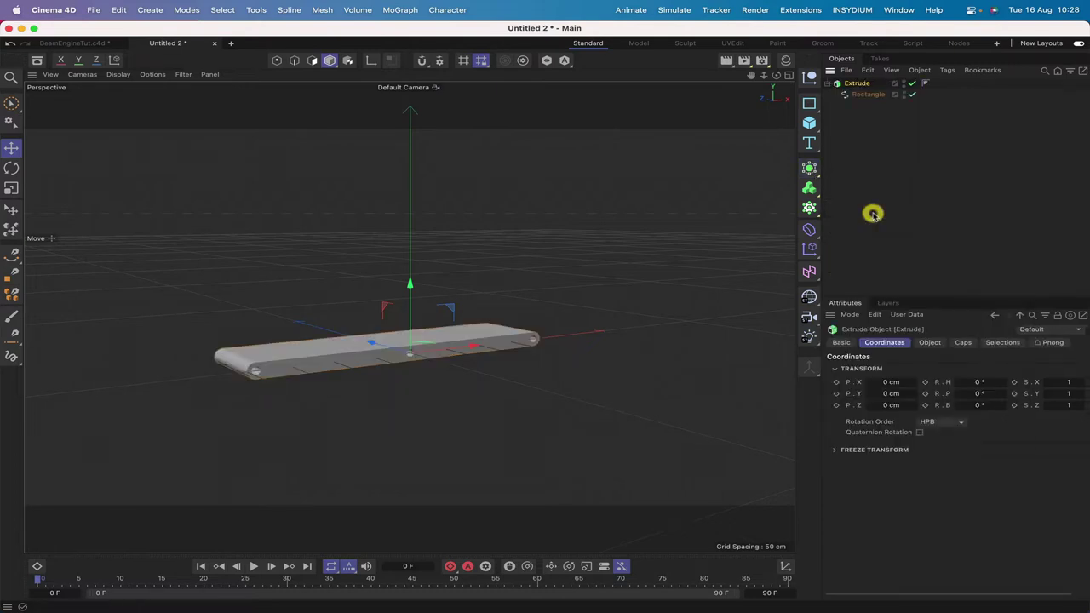
{"action": "left_click", "coordinate": [929, 342]}
{"action": "left_click", "coordinate": [935, 378]}
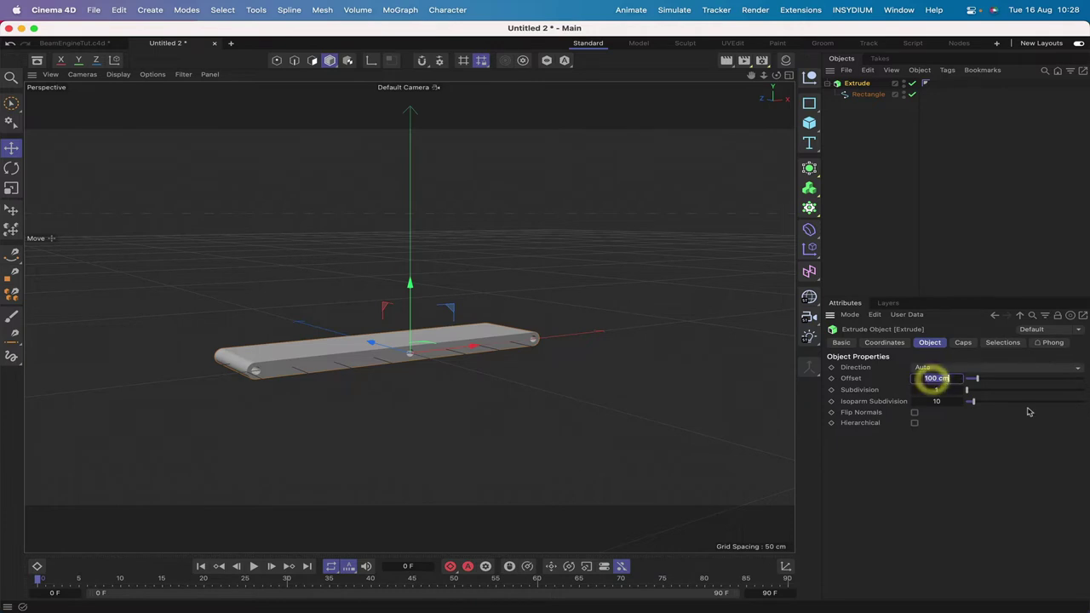
{"action": "type", "text": "20"}
{"action": "key", "text": "Return"}
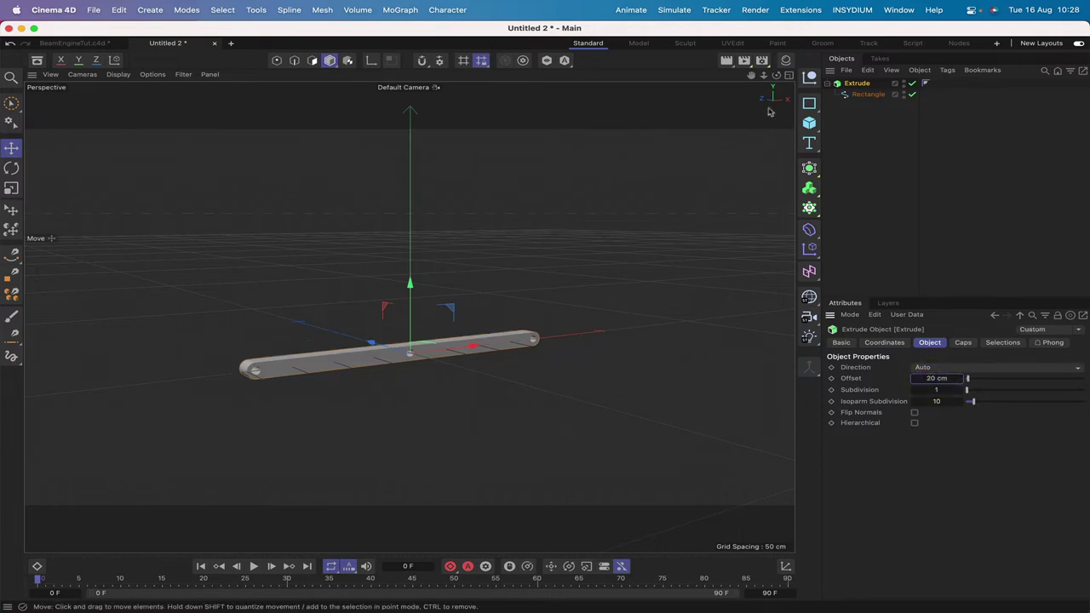
Step: Give both caps of the extruded beam a round bevel with a size of 1 cm
{"action": "mouse_move", "coordinate": [776, 75]}
{"action": "left_mouse_down"}
{"action": "mouse_move", "coordinate": [937, 74]}
{"action": "mouse_move", "coordinate": [776, 75]}
{"action": "left_mouse_up"}
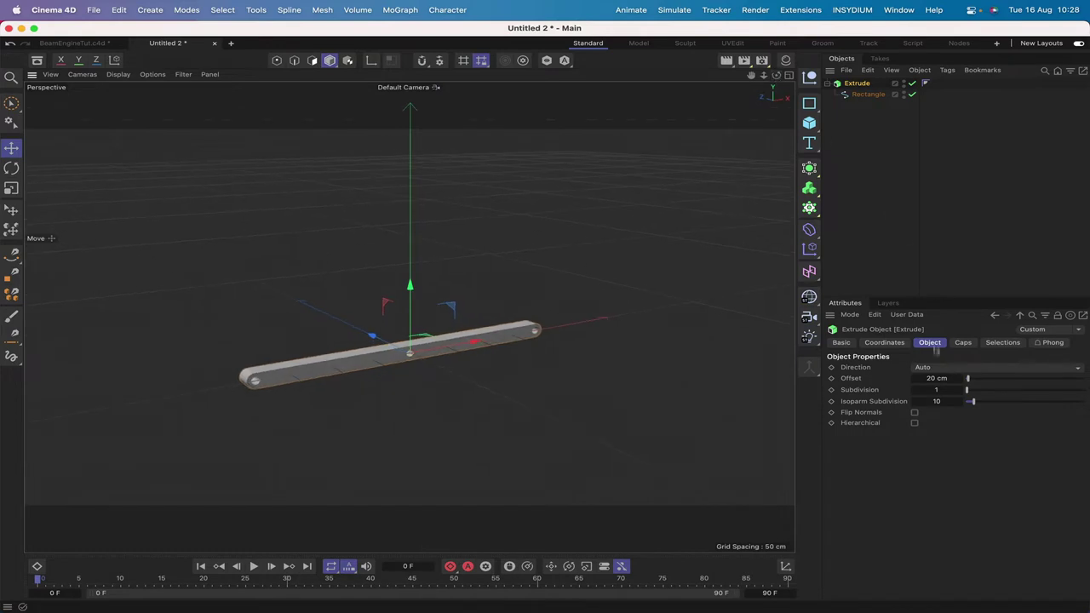
{"action": "left_click", "coordinate": [961, 344]}
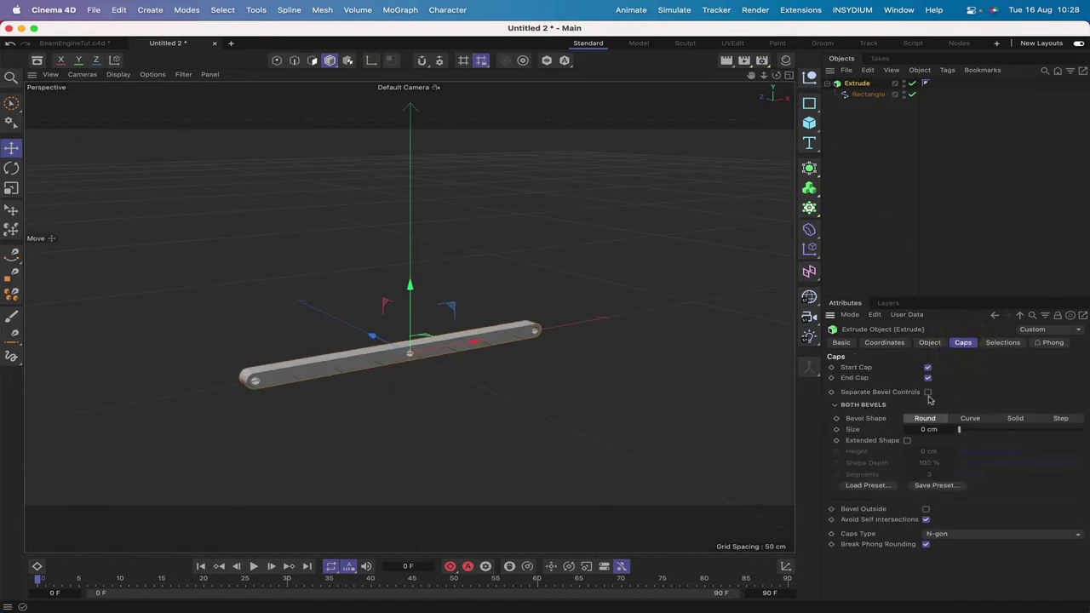
{"action": "left_click", "coordinate": [922, 432]}
{"action": "type", "text": "1"}
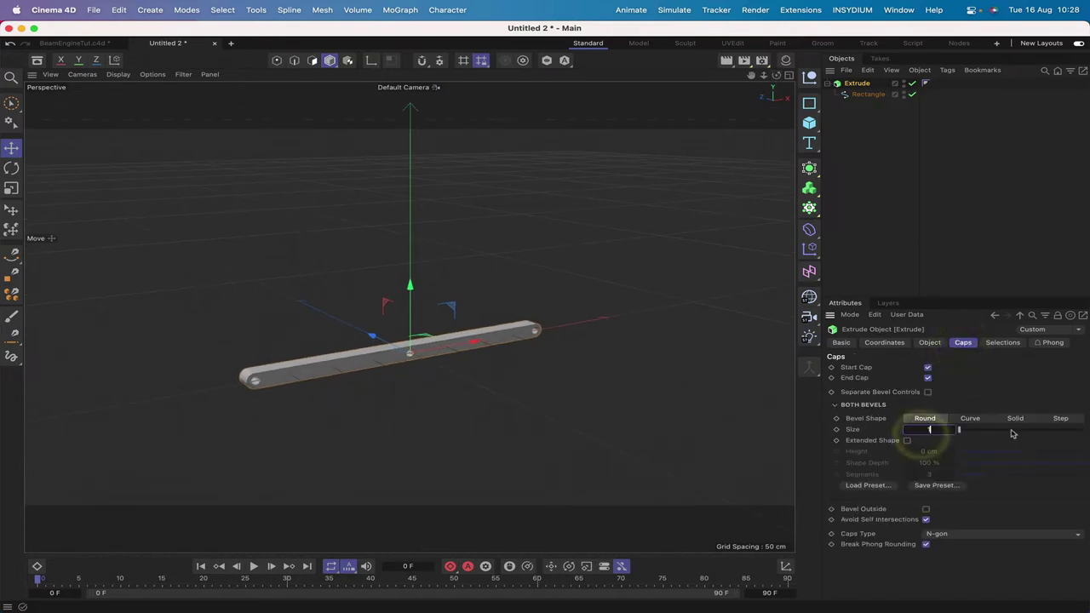
{"action": "key", "text": "Return"}
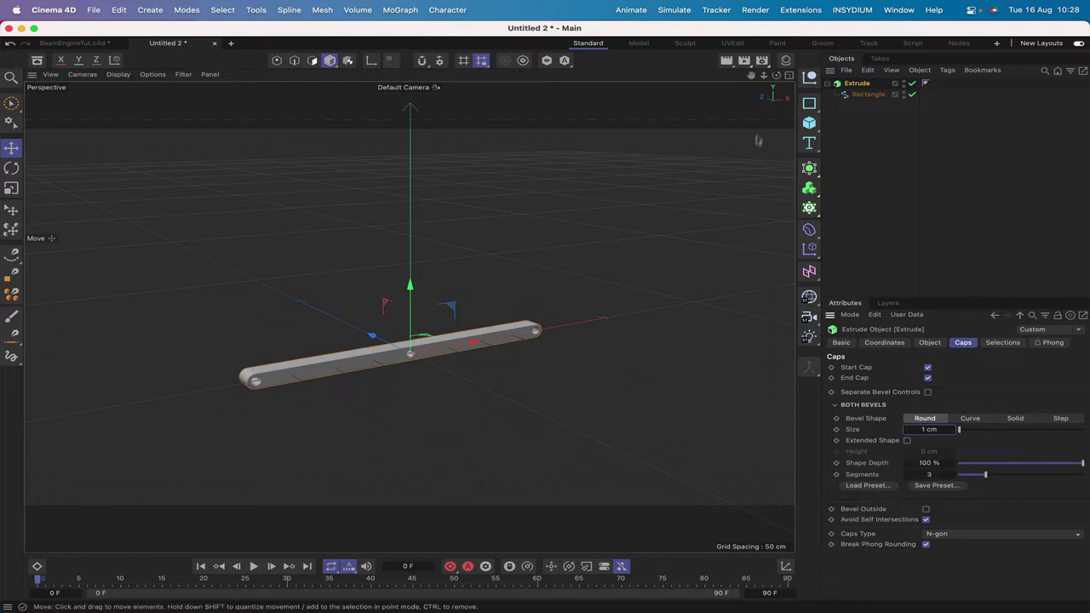
Step: Add a cylinder at the beam's centre and set its orientation to +Z
{"action": "left_click_drag", "start_coordinate": [775, 75], "coordinate": [796, 69]}
{"action": "right_click", "coordinate": [738, 80]}
{"action": "left_click", "coordinate": [786, 75]}
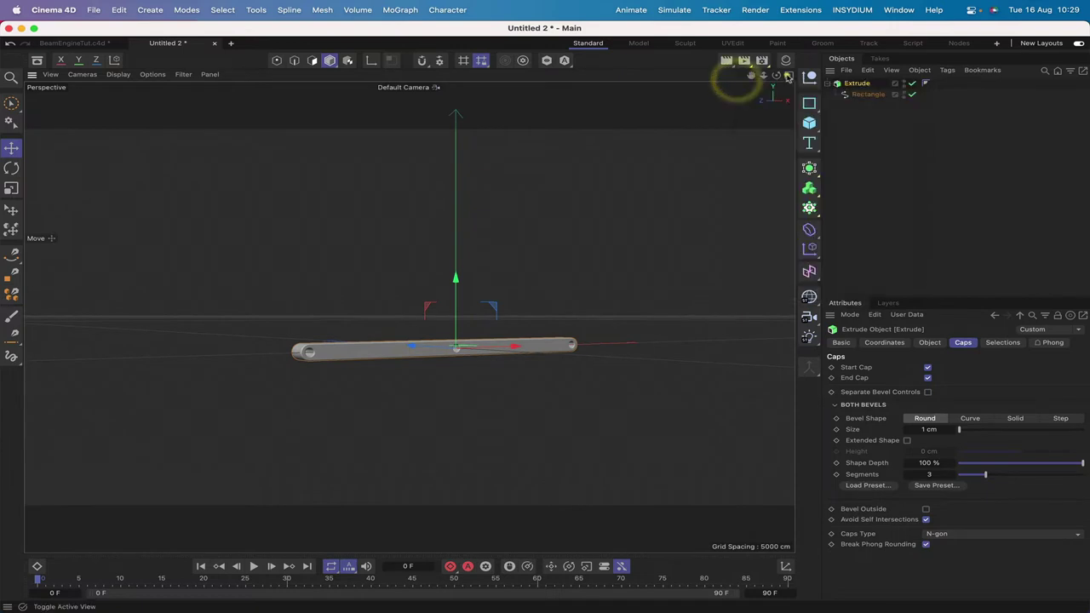
{"action": "key", "text": "o"}
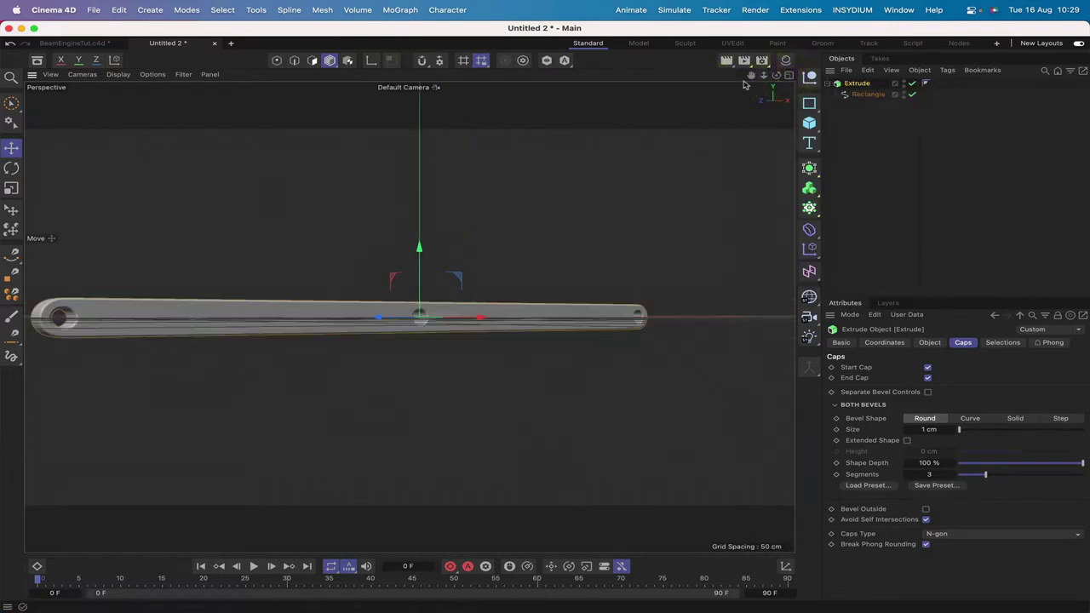
{"action": "left_click_drag", "start_coordinate": [753, 82], "coordinate": [771, 78]}
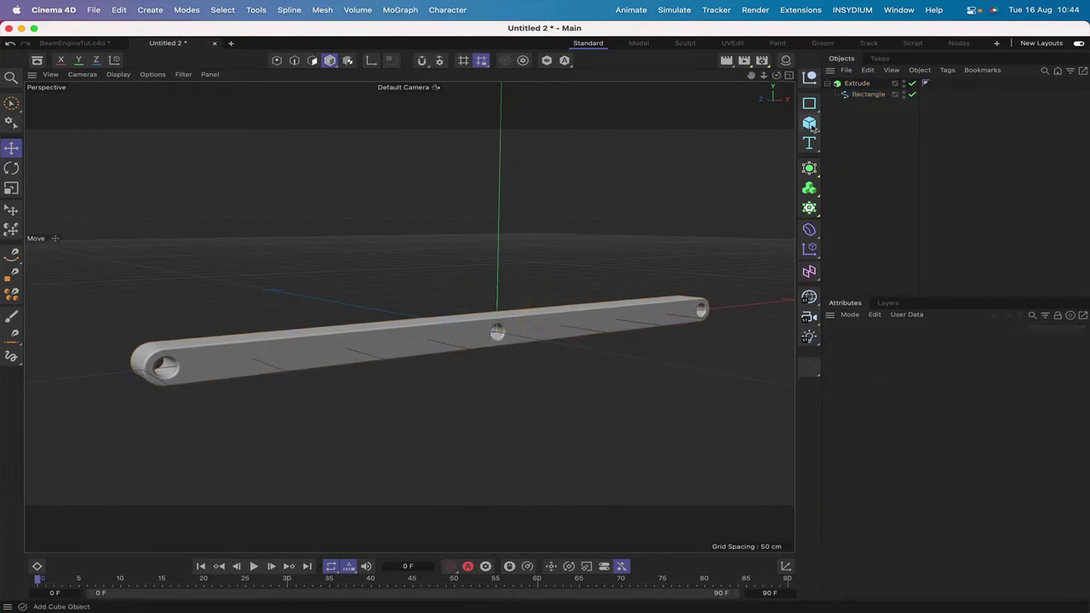
{"action": "left_click", "coordinate": [809, 122]}
{"action": "left_click", "coordinate": [926, 143]}
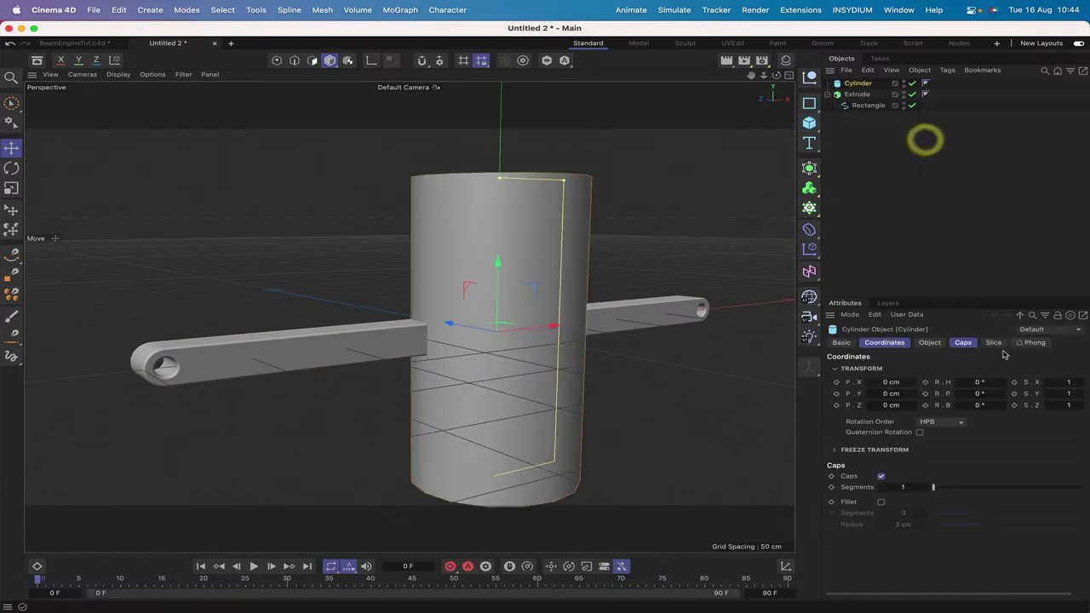
{"action": "left_click", "coordinate": [929, 343]}
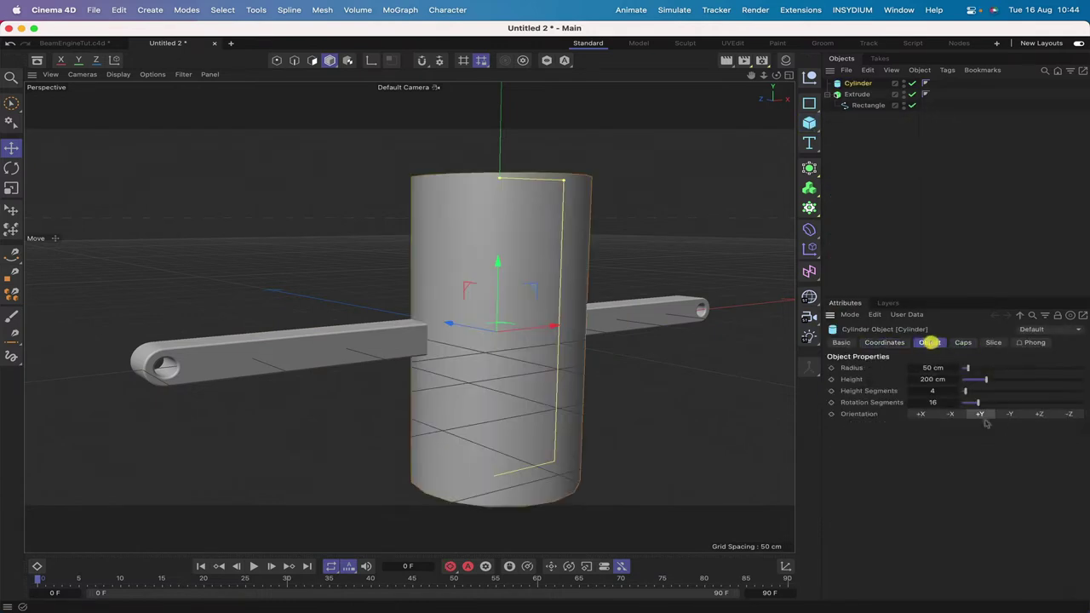
{"action": "left_click", "coordinate": [1040, 415]}
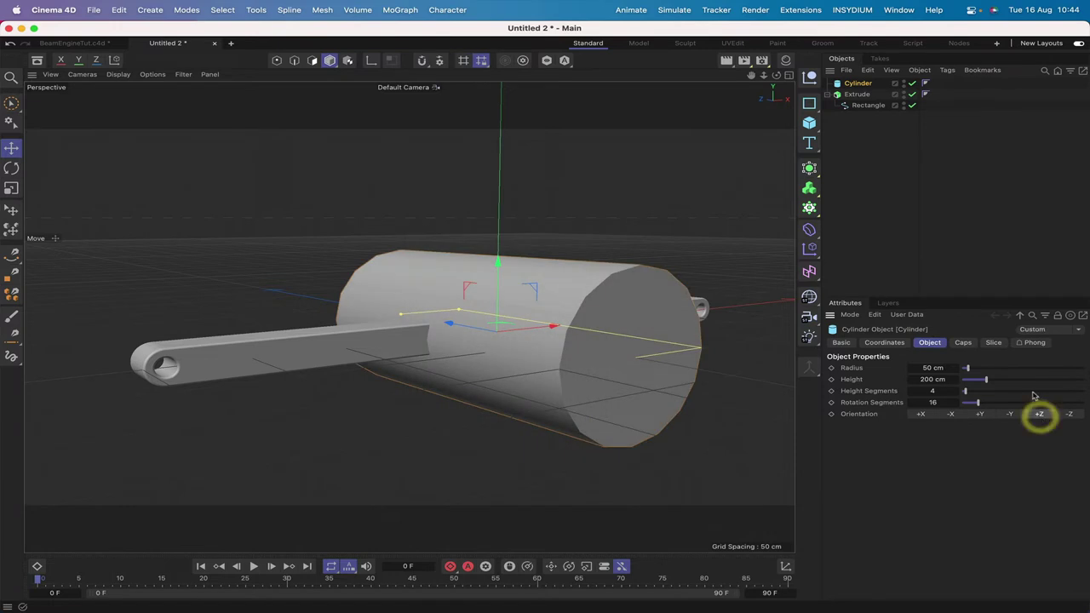
Step: Set the cylinder's radius to 5 cm and its height to 30 cm
{"action": "double_click", "coordinate": [931, 368]}
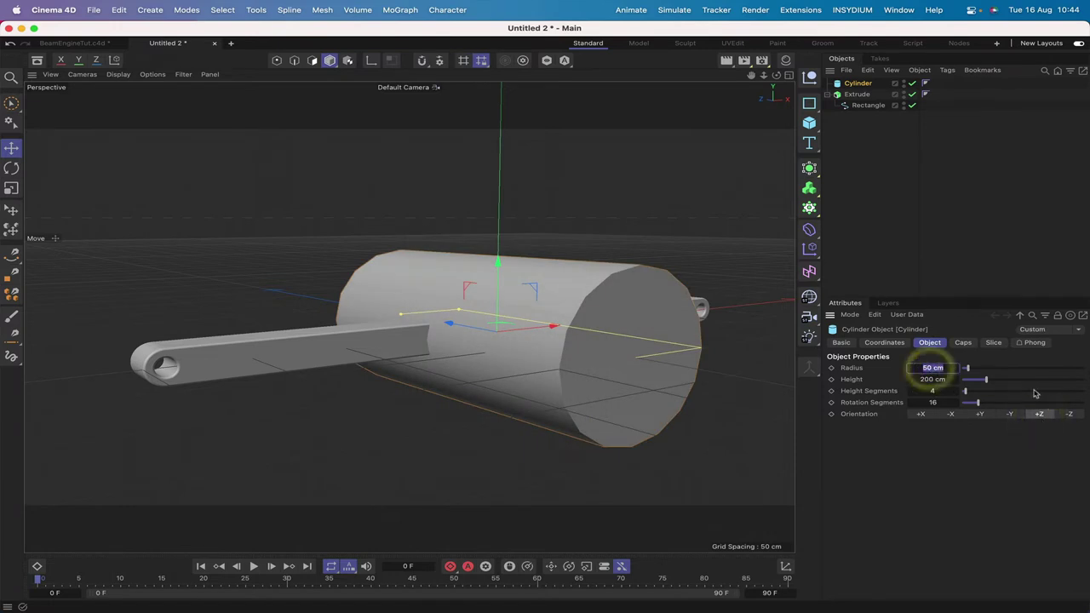
{"action": "type", "text": "5"}
{"action": "key", "text": "Return"}
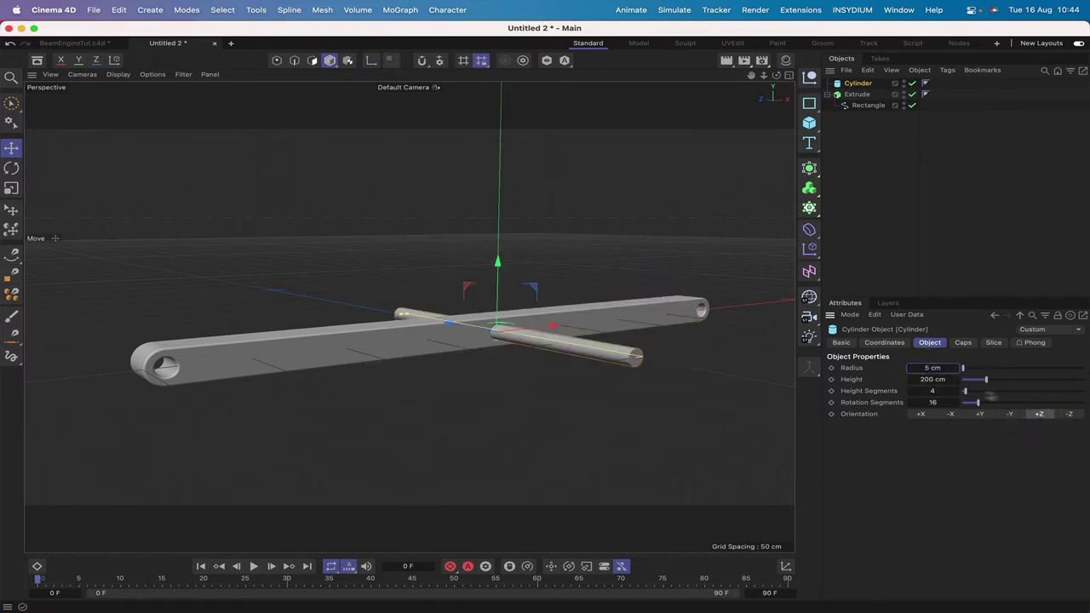
{"action": "double_click", "coordinate": [923, 379]}
{"action": "type", "text": "30"}
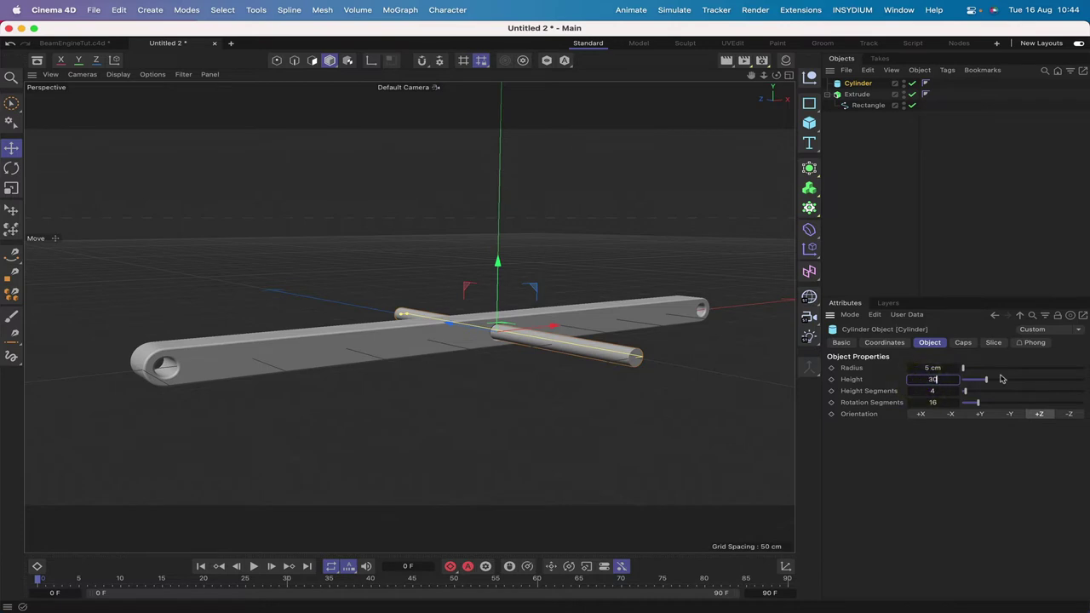
{"action": "key", "text": "Return"}
Step: Set the cylinder's Z position to 10 cm so it sits through the beam's middle hole
{"action": "left_click", "coordinate": [884, 342]}
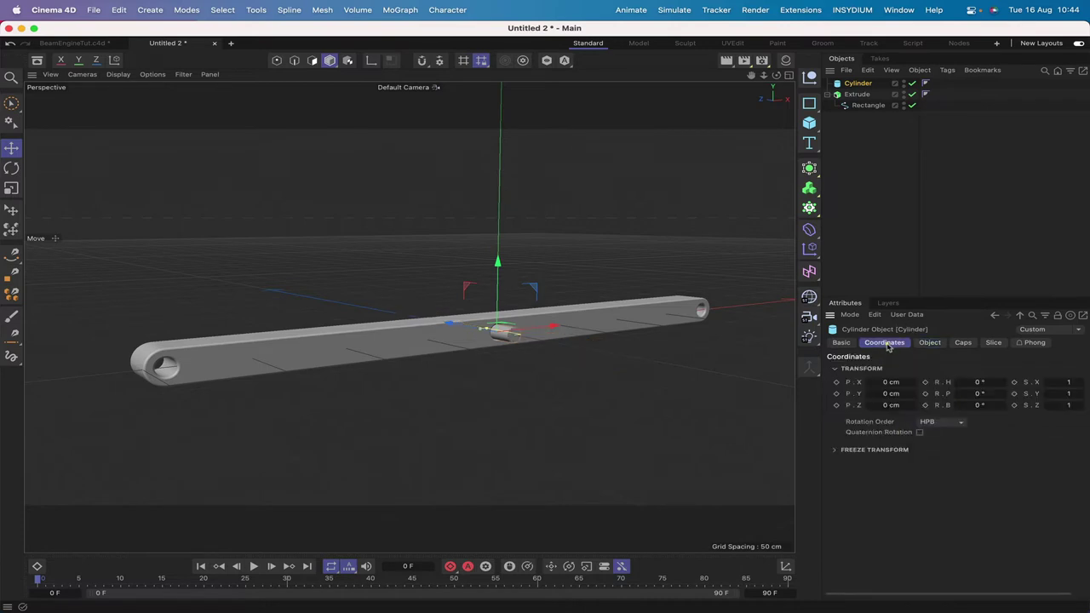
{"action": "double_click", "coordinate": [889, 406]}
{"action": "type", "text": "10"}
{"action": "key", "text": "Return"}
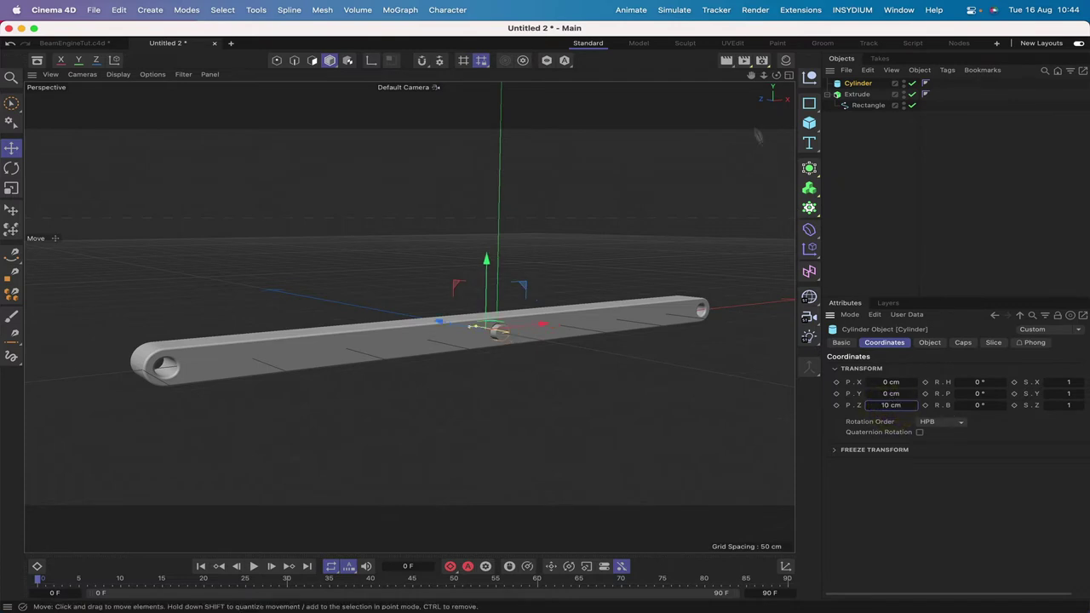
Step: Duplicate the pivot pin cylinder twice and set the first copy's X position to -190 cm
{"action": "left_click_drag", "start_coordinate": [776, 75], "coordinate": [677, 77]}
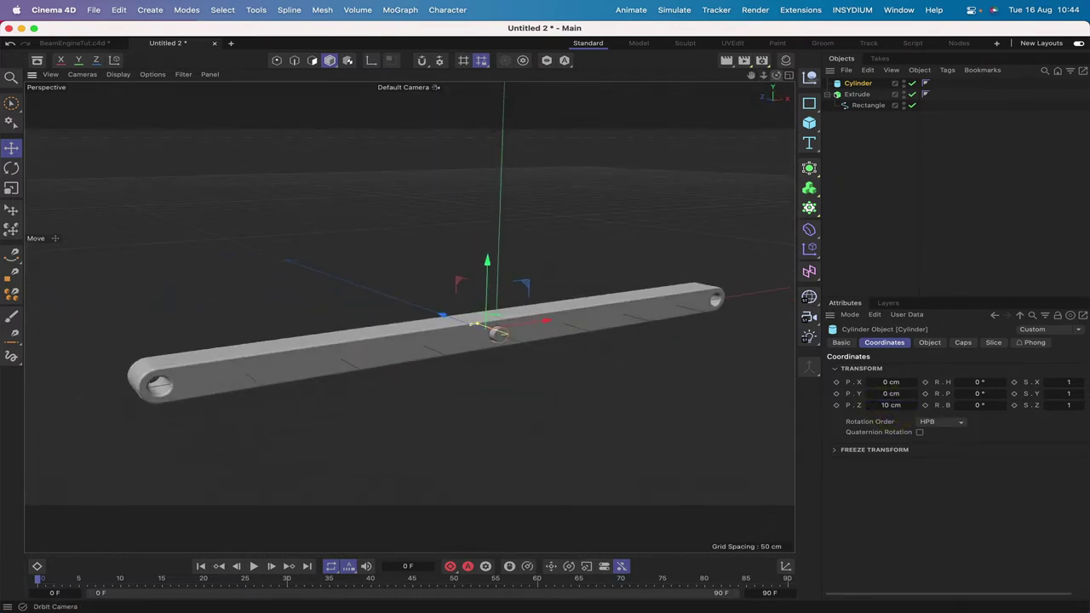
{"action": "left_click_drag", "start_coordinate": [857, 88], "coordinate": [857, 98], "text": "ctrl"}
{"action": "left_click", "coordinate": [859, 96]}
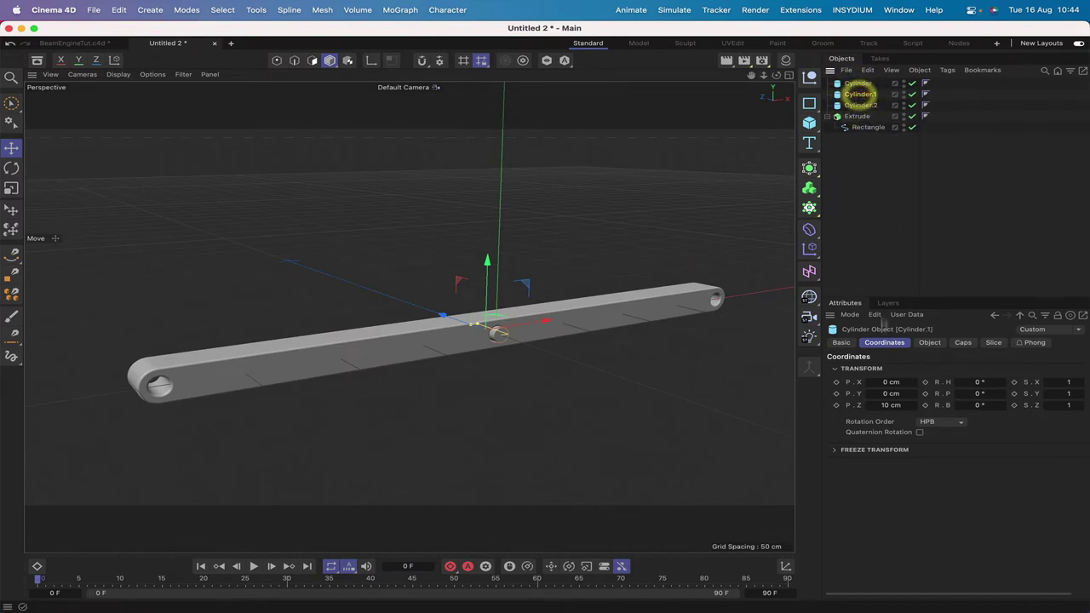
{"action": "left_click", "coordinate": [890, 381]}
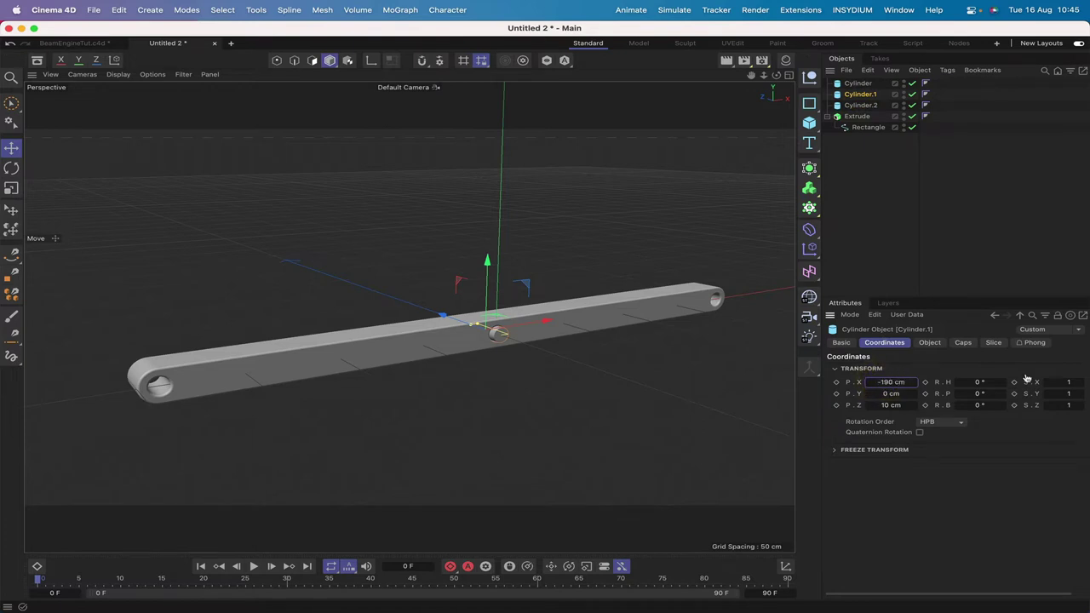
Step: Set the second cylinder copy's X position to 190 cm to fit the hole at the beam's opposite end
{"action": "left_click", "coordinate": [860, 105]}
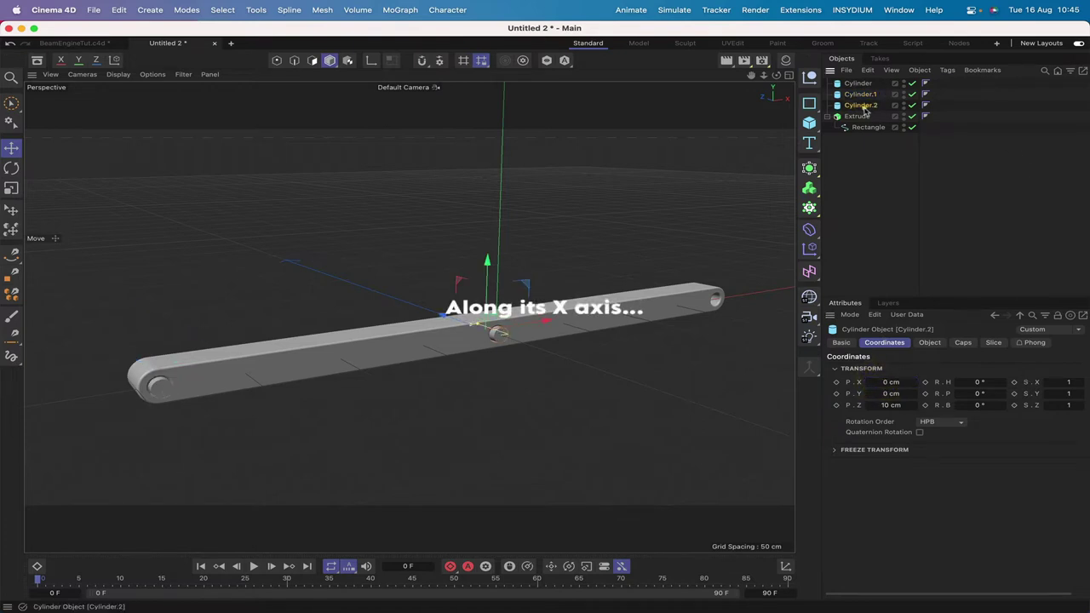
{"action": "left_click", "coordinate": [889, 381]}
{"action": "type", "text": "190"}
{"action": "key", "text": "Return"}
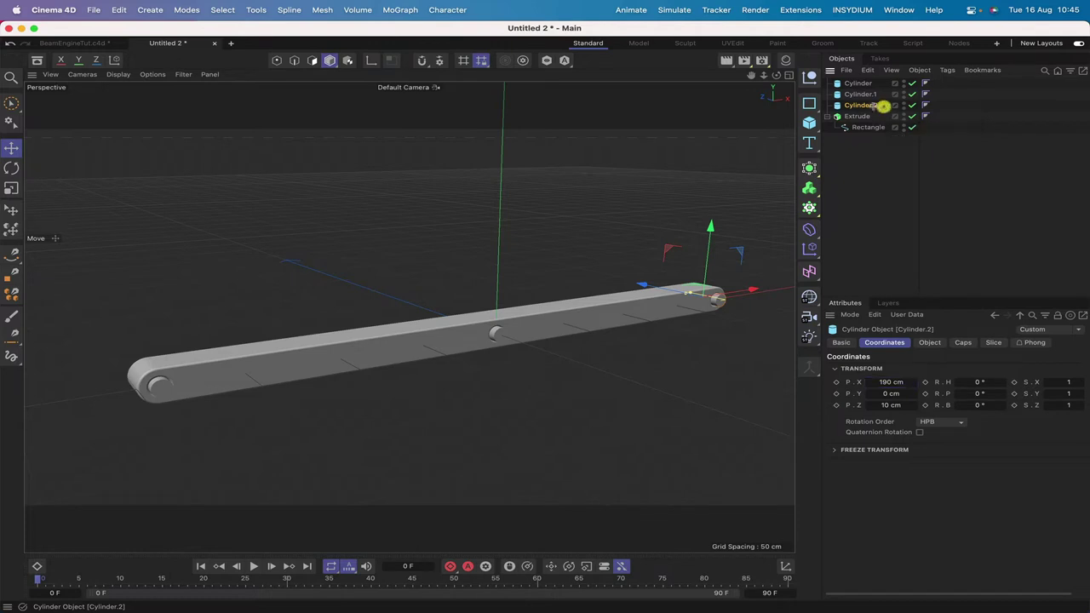
Step: Order the three cylinders below the extrude and group all four objects under a null named Beam
{"action": "left_click_drag", "start_coordinate": [896, 118], "coordinate": [841, 160]}
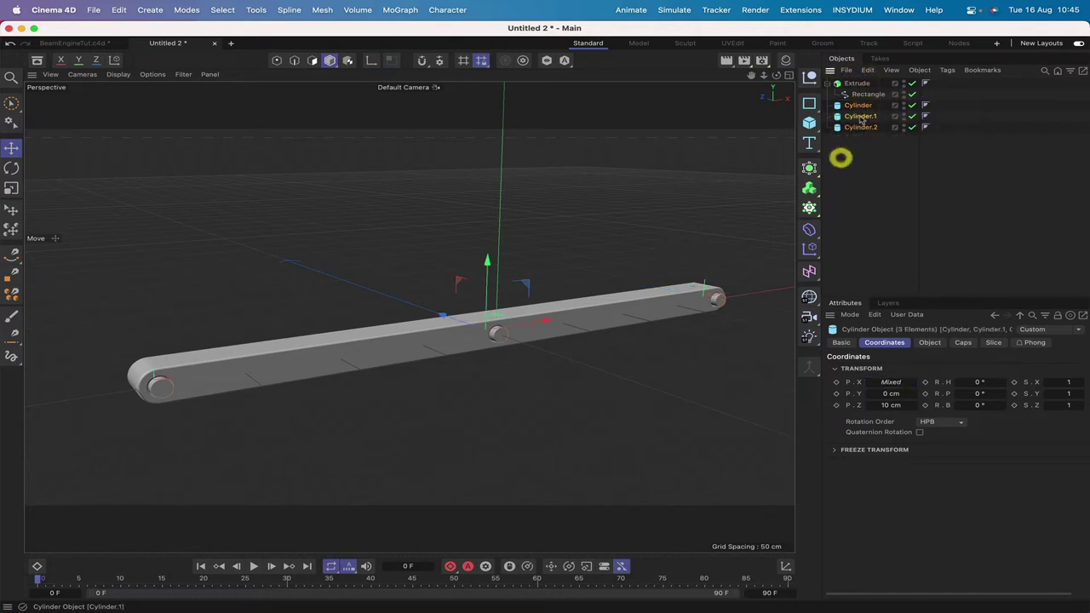
{"action": "left_click", "coordinate": [828, 84]}
{"action": "left_click", "coordinate": [855, 83], "text": "shift"}
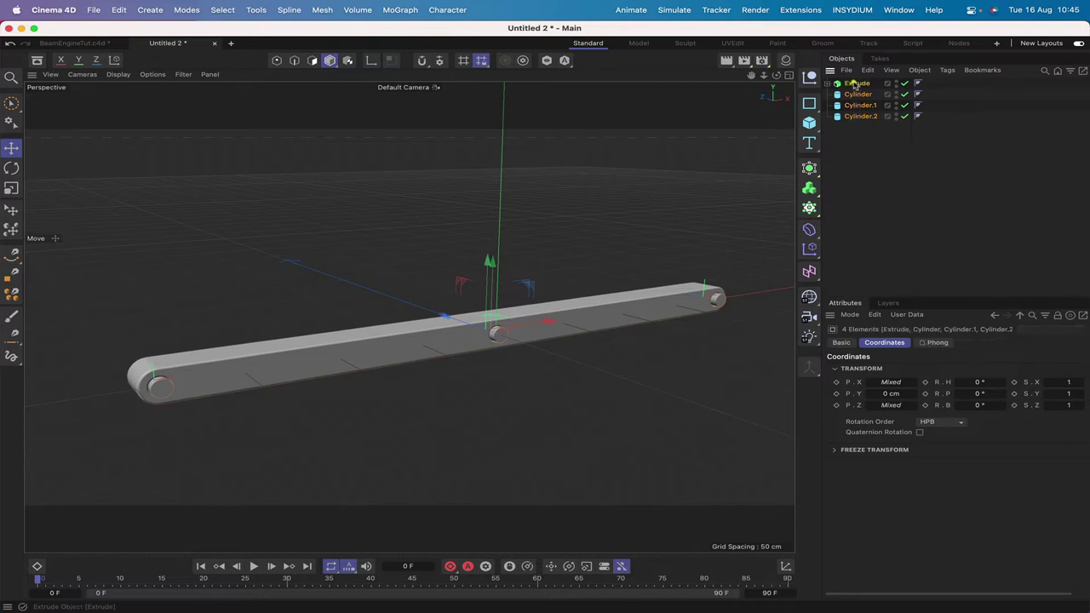
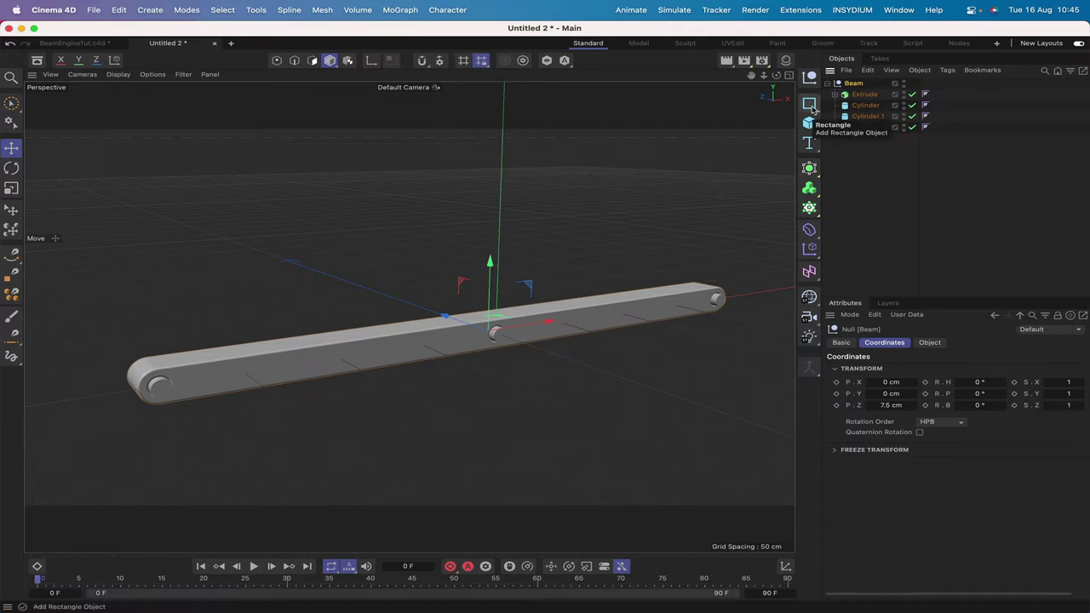
Step: Add a rectangle spline with a width of 20 cm and a height of 80 cm
{"action": "left_click", "coordinate": [811, 107]}
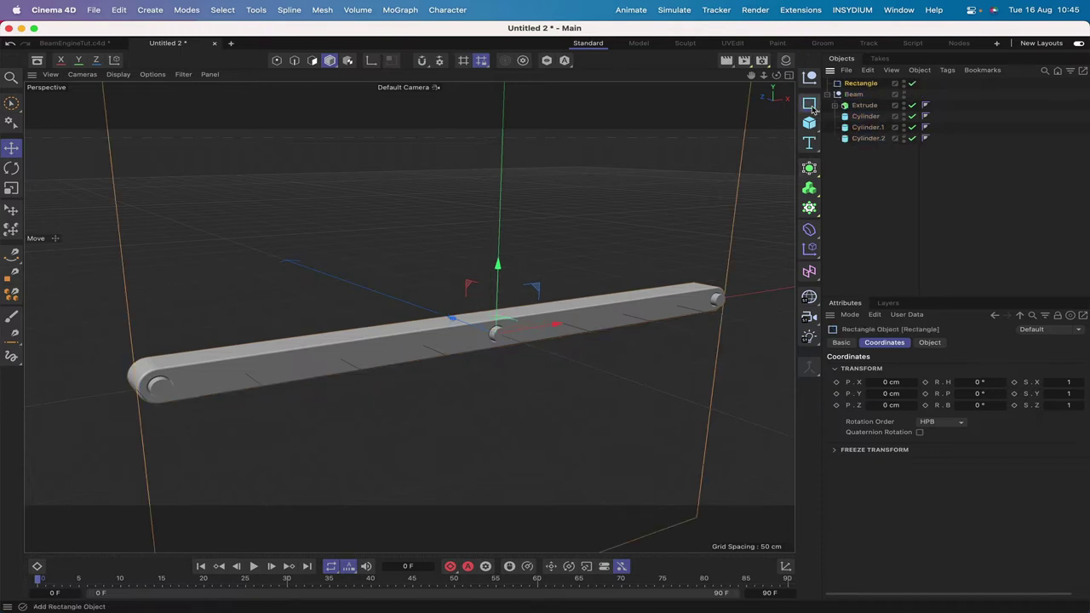
{"action": "left_click", "coordinate": [929, 342]}
{"action": "left_click", "coordinate": [934, 368]}
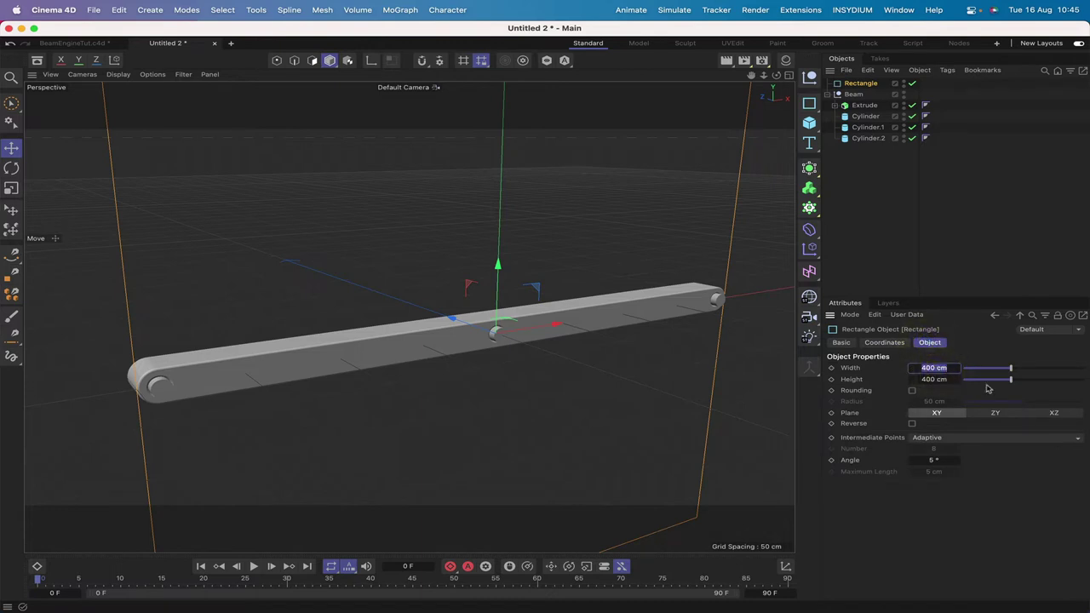
{"action": "type", "text": "20"}
{"action": "key", "text": "Return"}
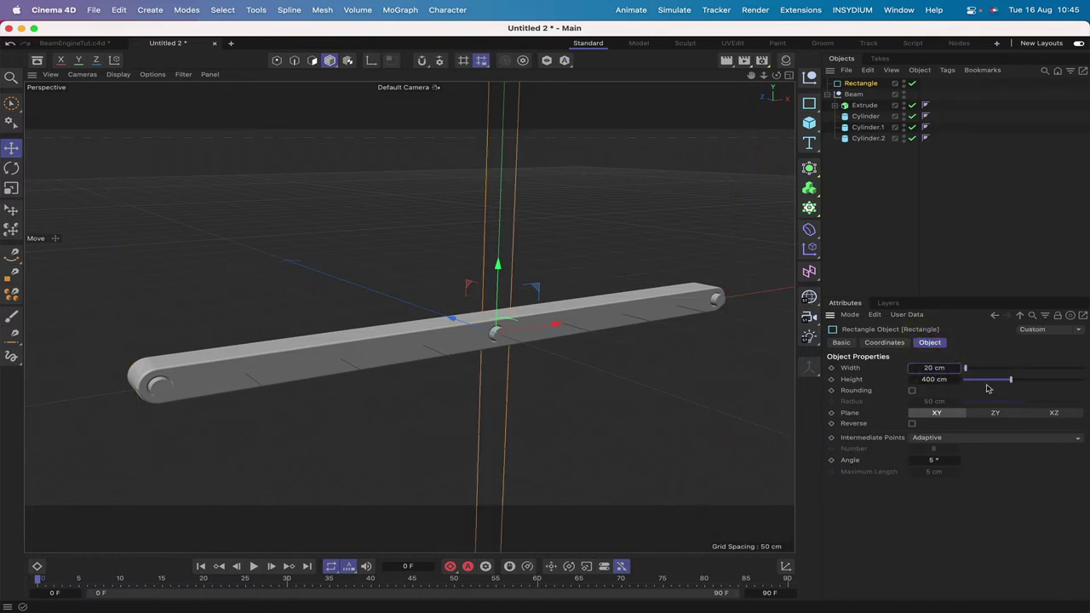
{"action": "left_click", "coordinate": [927, 380]}
{"action": "type", "text": "80"}
{"action": "key", "text": "Return"}
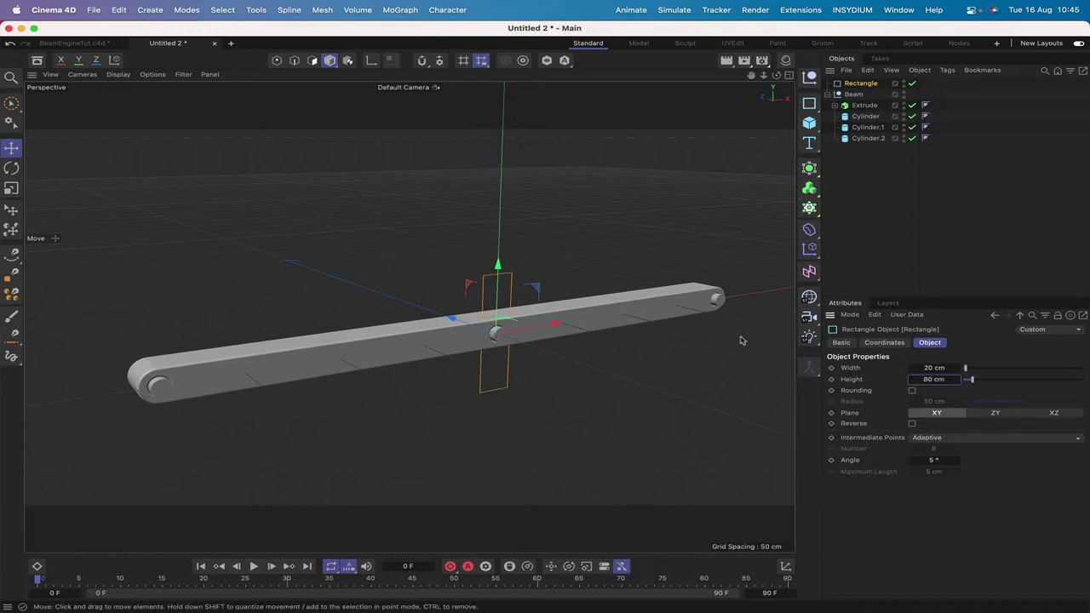
Step: Set the rectangle's X position to -190 cm to align it with the beam's end pin
{"action": "left_click", "coordinate": [883, 342]}
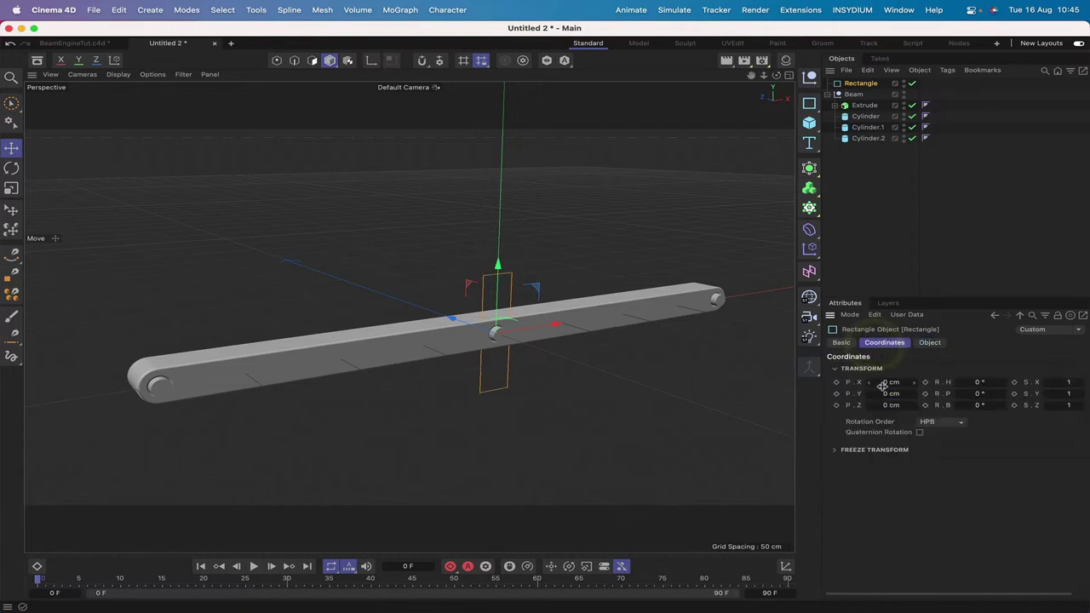
{"action": "left_click", "coordinate": [882, 383]}
{"action": "type", "text": "-190"}
{"action": "key", "text": "Return"}
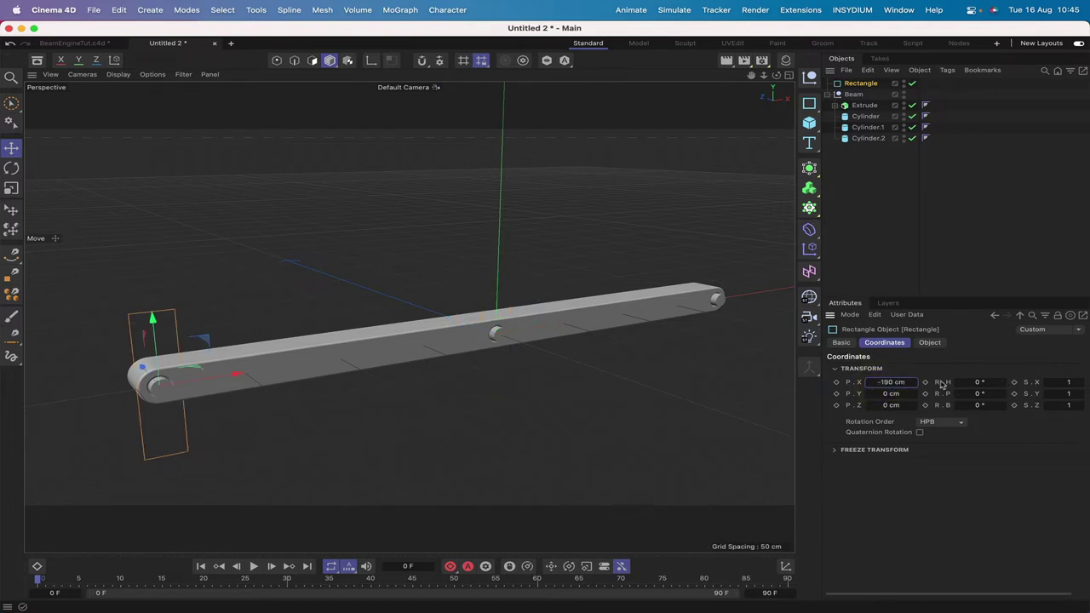
Step: Try a Y position of -60 cm for the rectangle and undo it
{"action": "left_click", "coordinate": [885, 394]}
{"action": "type", "text": "-60"}
{"action": "key", "text": "Return"}
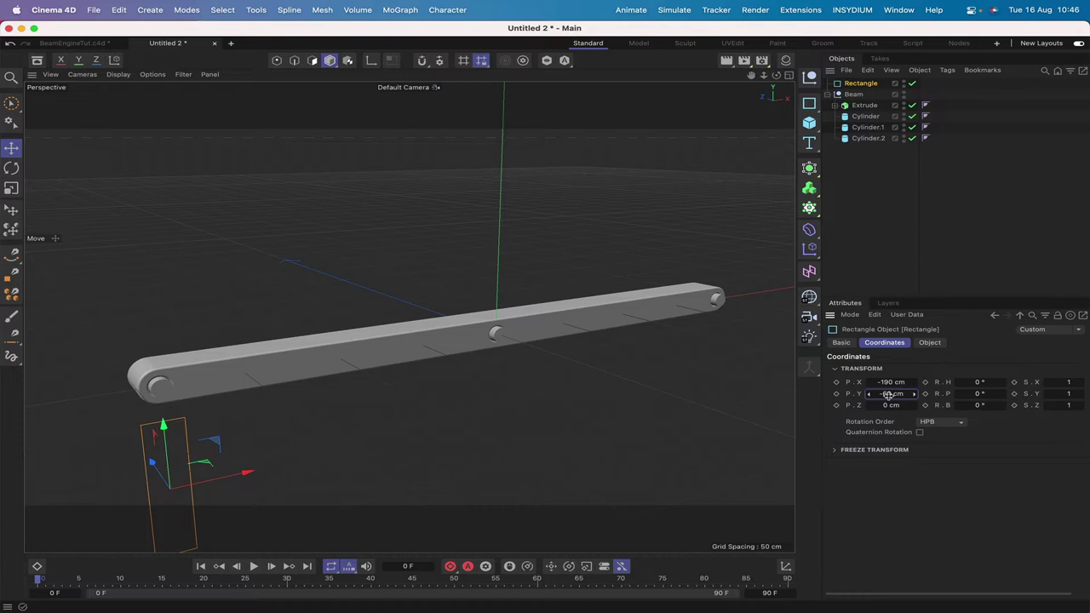
{"action": "key", "text": "super+z"}
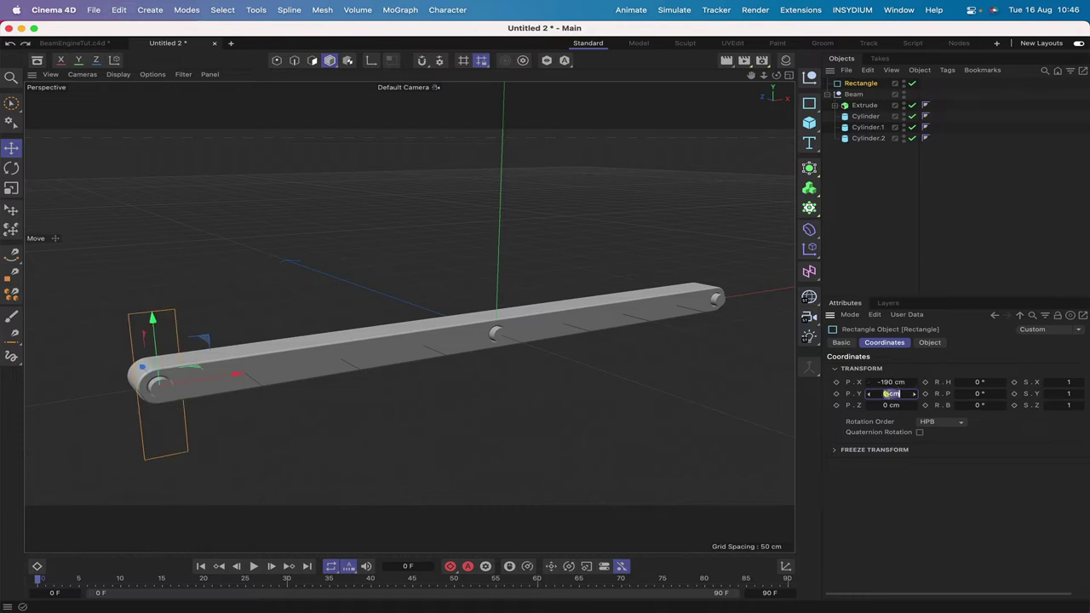
Step: Set the rectangle's Y position to -30 cm and enable rounding on its corners
{"action": "type", "text": "-"}
{"action": "type", "text": "-30"}
{"action": "key", "text": "Return"}
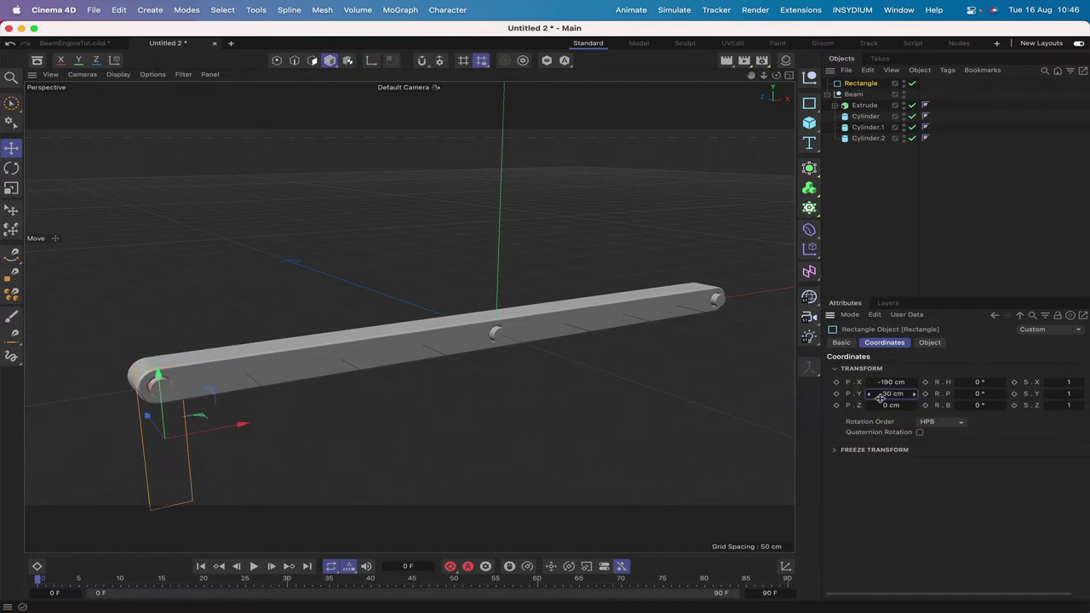
{"action": "left_click", "coordinate": [928, 342]}
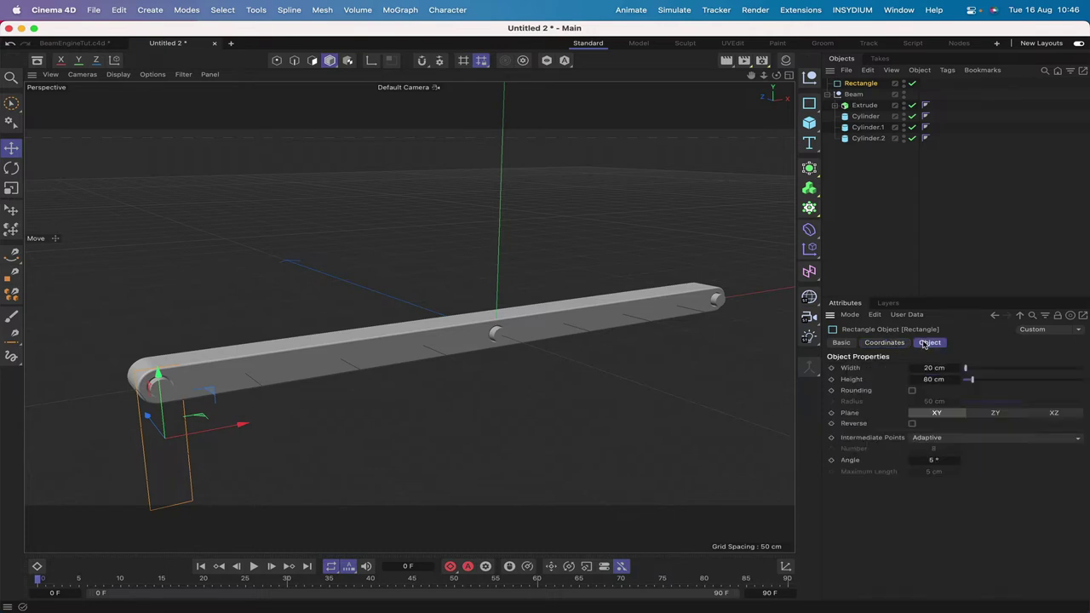
{"action": "left_click", "coordinate": [912, 391]}
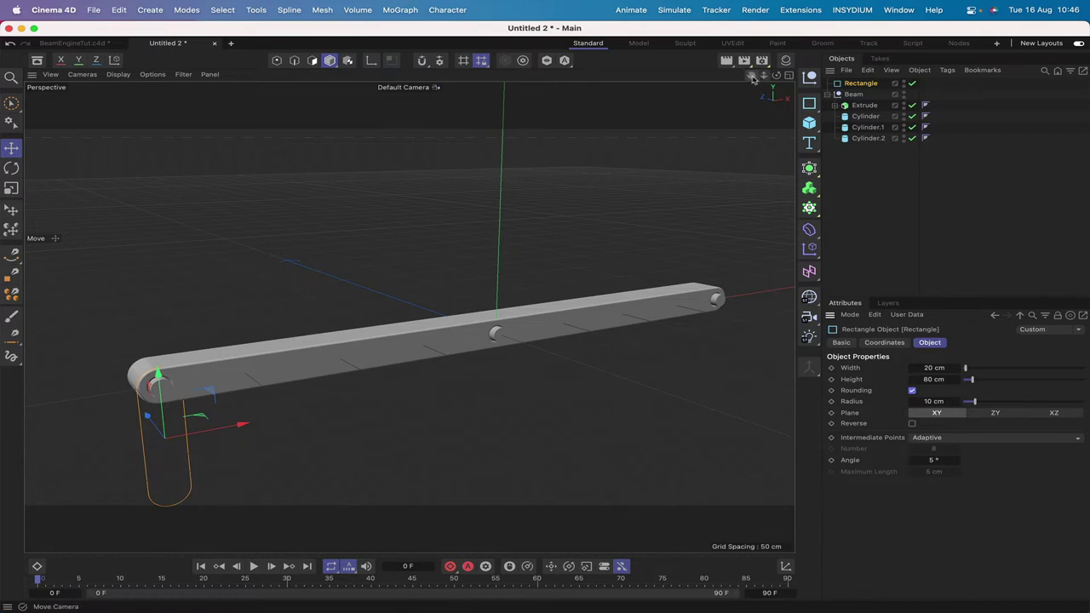
Step: Add a circle spline and set its radius to 5 cm
{"action": "left_click_drag", "start_coordinate": [751, 75], "coordinate": [831, 53]}
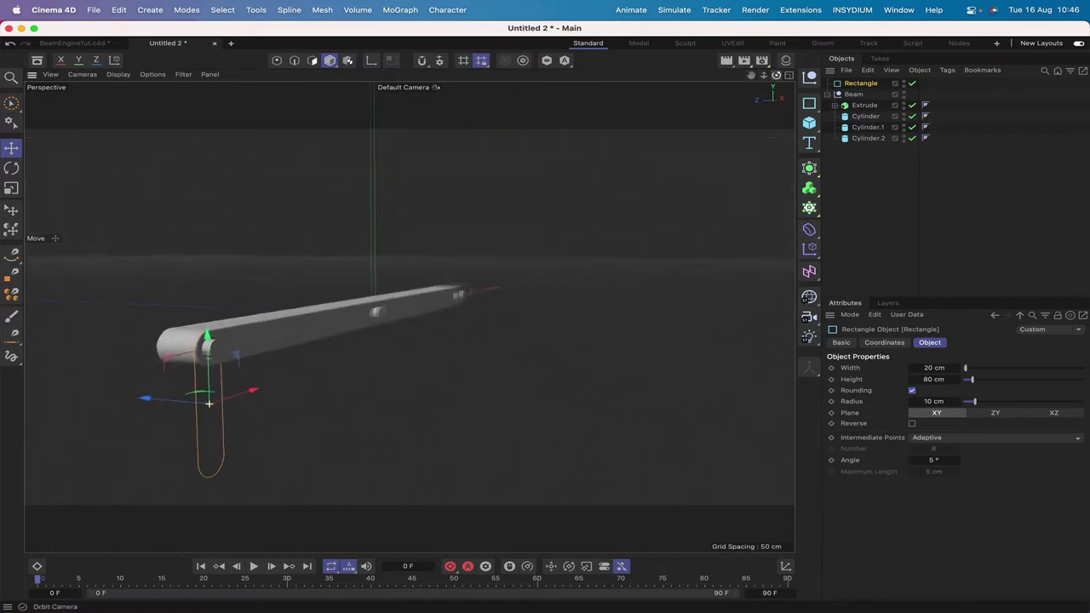
{"action": "left_click_drag", "start_coordinate": [209, 403], "coordinate": [201, 334], "text": "alt"}
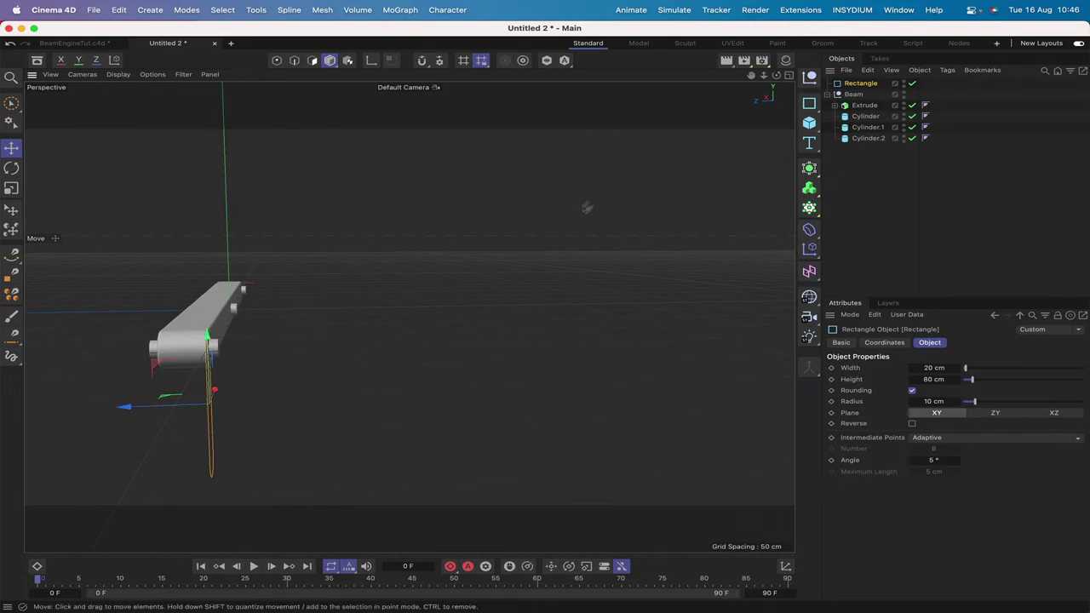
{"action": "left_click_drag", "start_coordinate": [776, 76], "coordinate": [791, 85]}
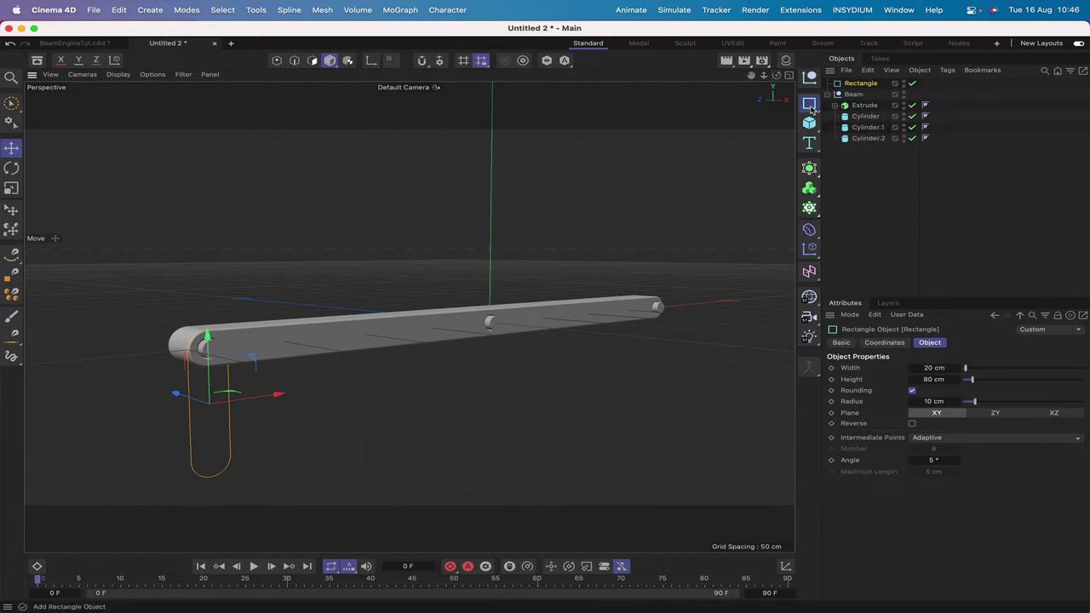
{"action": "left_click_drag", "start_coordinate": [812, 108], "coordinate": [916, 120]}
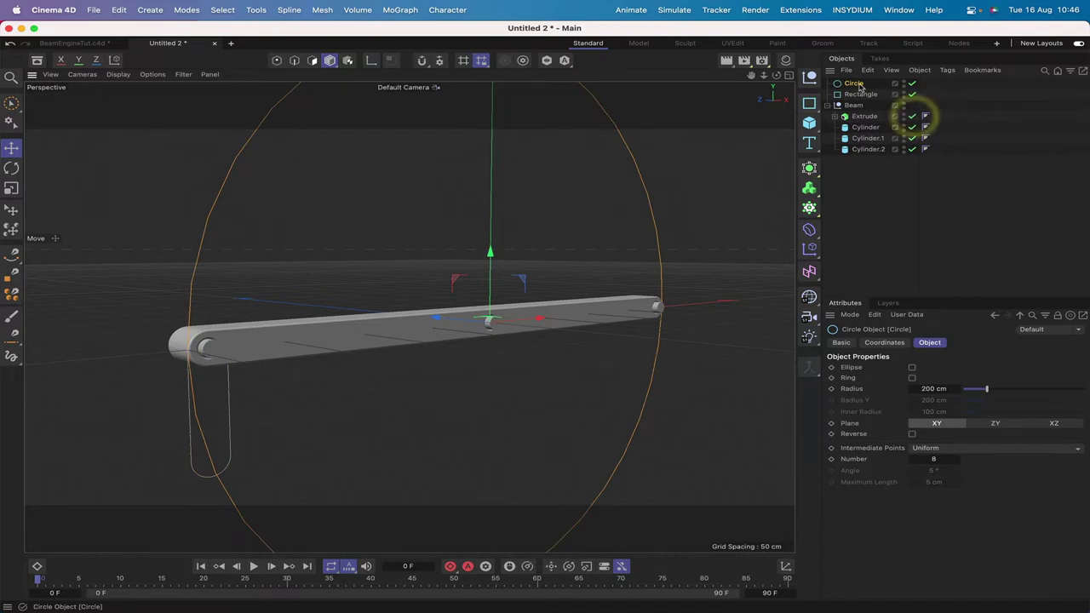
{"action": "left_click", "coordinate": [932, 388]}
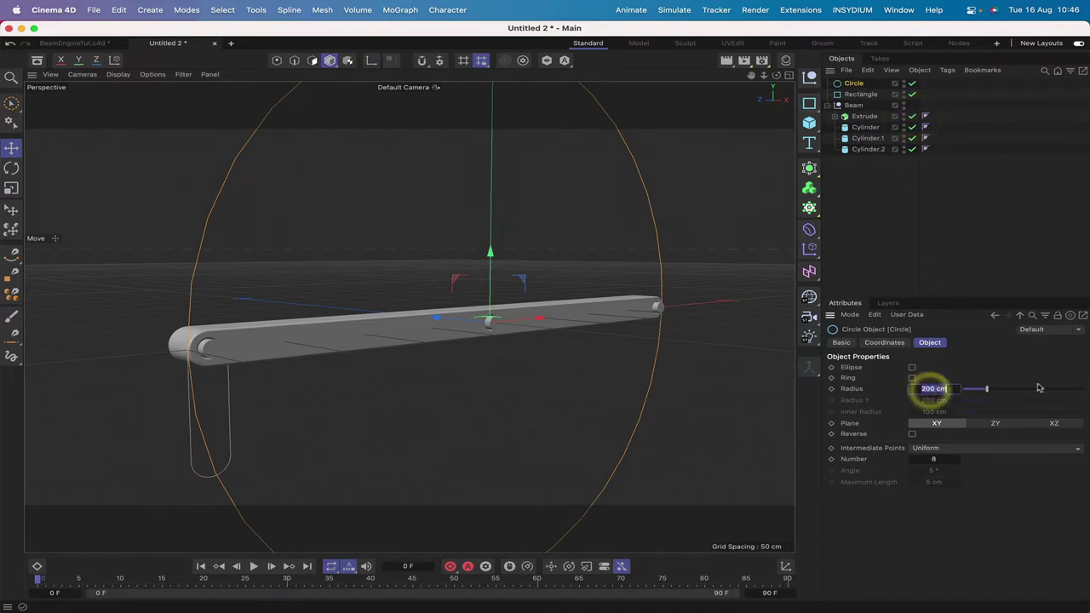
{"action": "type", "text": "5"}
{"action": "key", "text": "Return"}
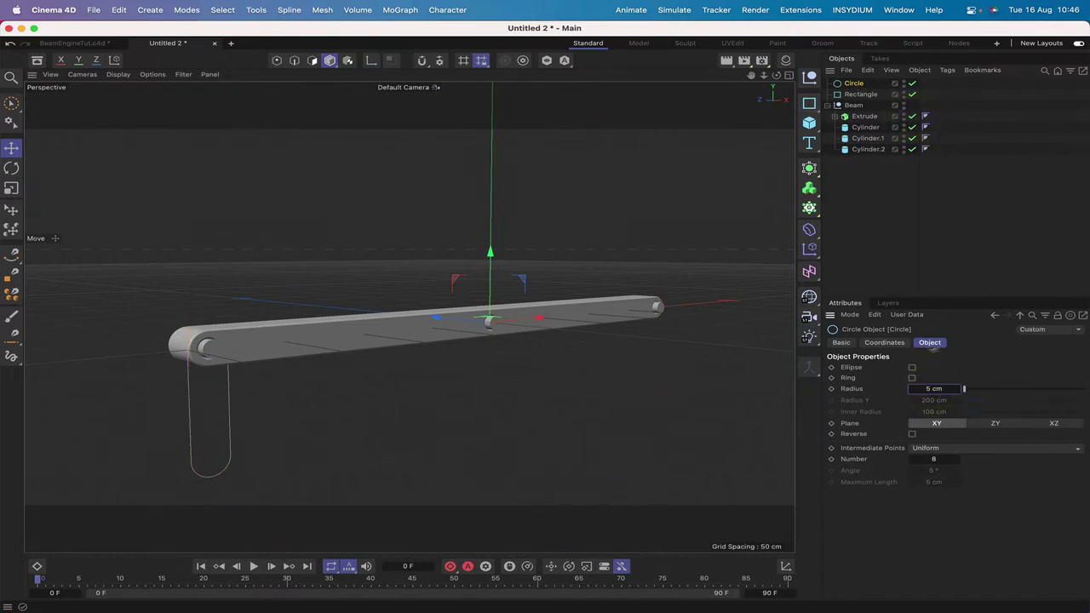
Step: Set the circle's X position to -190 cm so it sits at the rounded rectangle's upper end
{"action": "left_click", "coordinate": [884, 342]}
{"action": "left_click", "coordinate": [890, 382]}
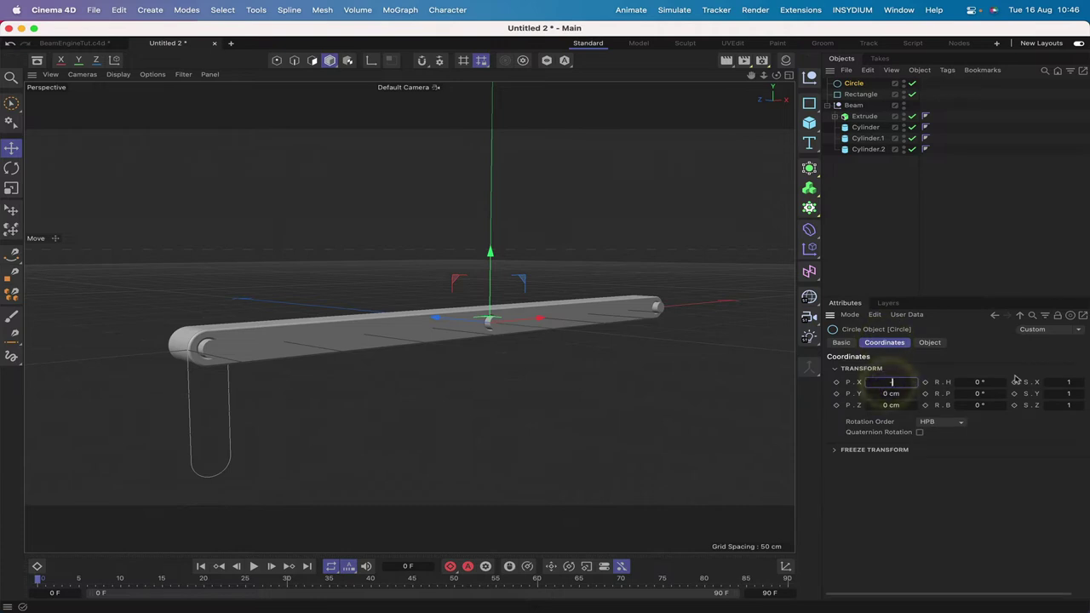
{"action": "type", "text": "-190"}
{"action": "key", "text": "Return"}
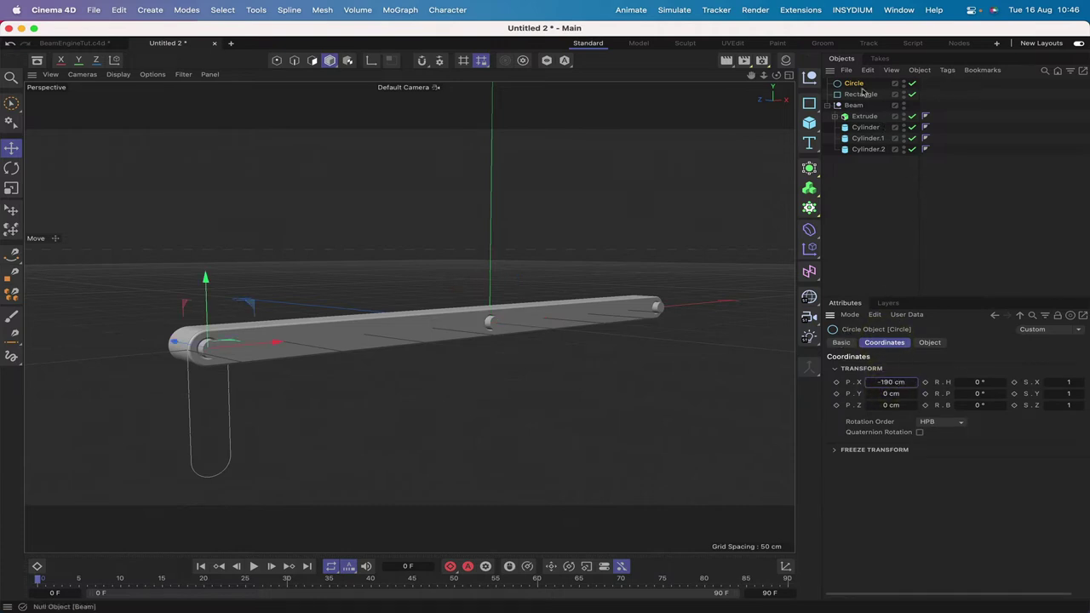
Step: Duplicate the circle and set the copy's Y position to -60 cm, at the rounded rectangle's lower end
{"action": "left_click_drag", "start_coordinate": [857, 86], "coordinate": [857, 92], "text": "ctrl"}
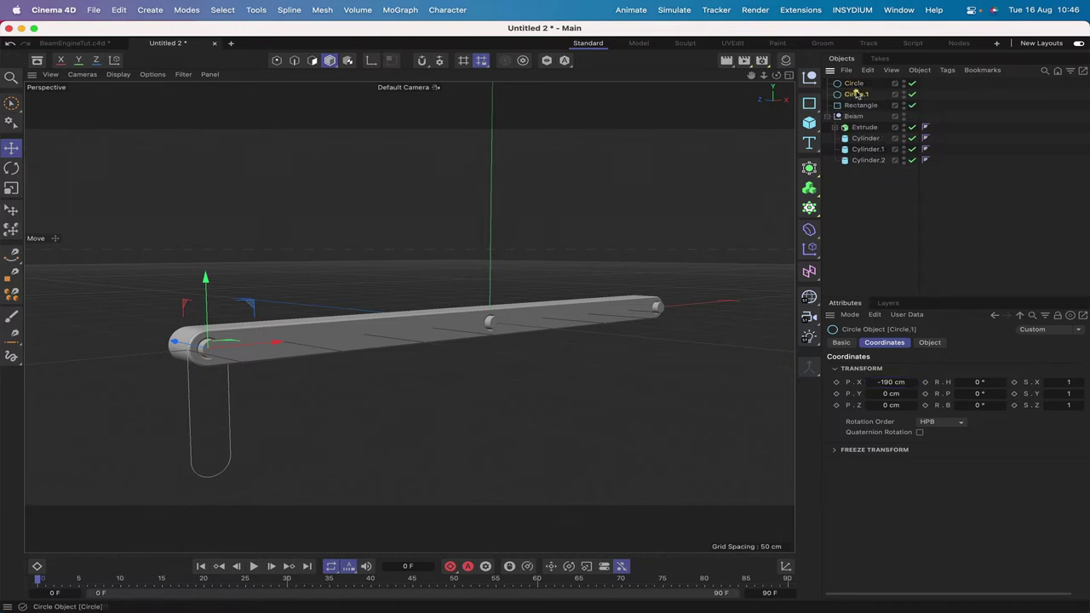
{"action": "left_click", "coordinate": [885, 394]}
{"action": "type", "text": "-"}
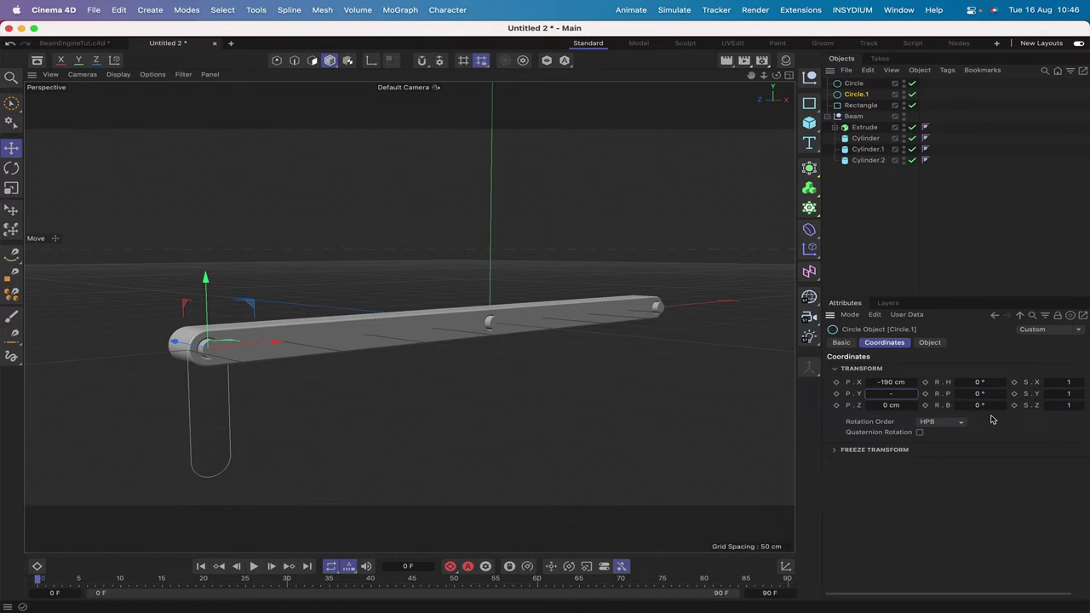
{"action": "type", "text": "60"}
{"action": "key", "text": "Return"}
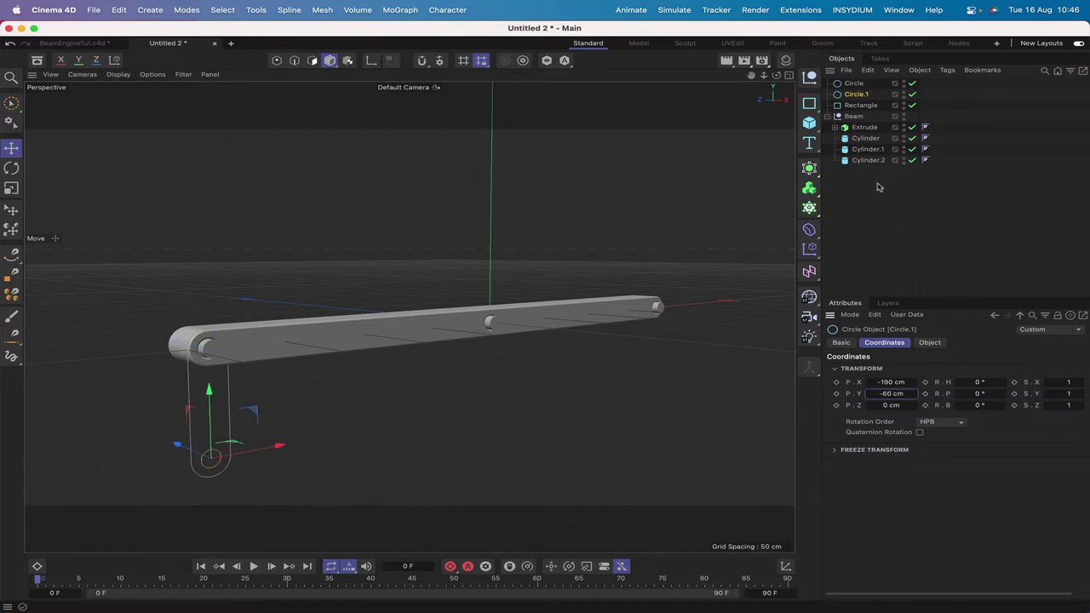
Step: Make the rectangle and both circles editable and merge them into one spline with Connect Objects + Delete
{"action": "mouse_move", "coordinate": [859, 94]}
{"action": "left_mouse_down"}
{"action": "mouse_move", "coordinate": [858, 109]}
{"action": "mouse_move", "coordinate": [847, 83]}
{"action": "left_mouse_up"}
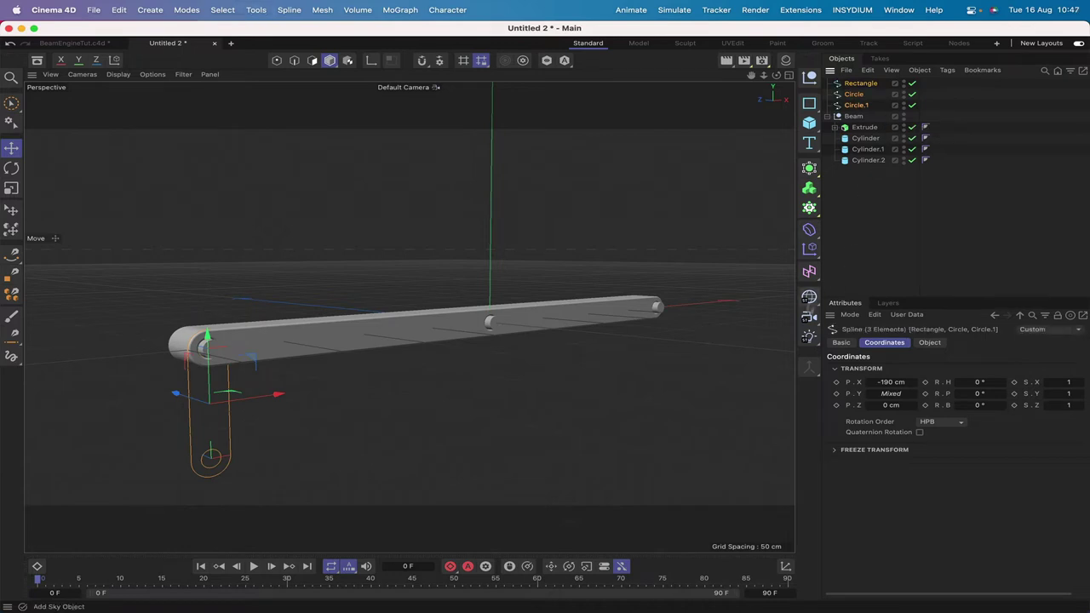
{"action": "left_click", "coordinate": [810, 366]}
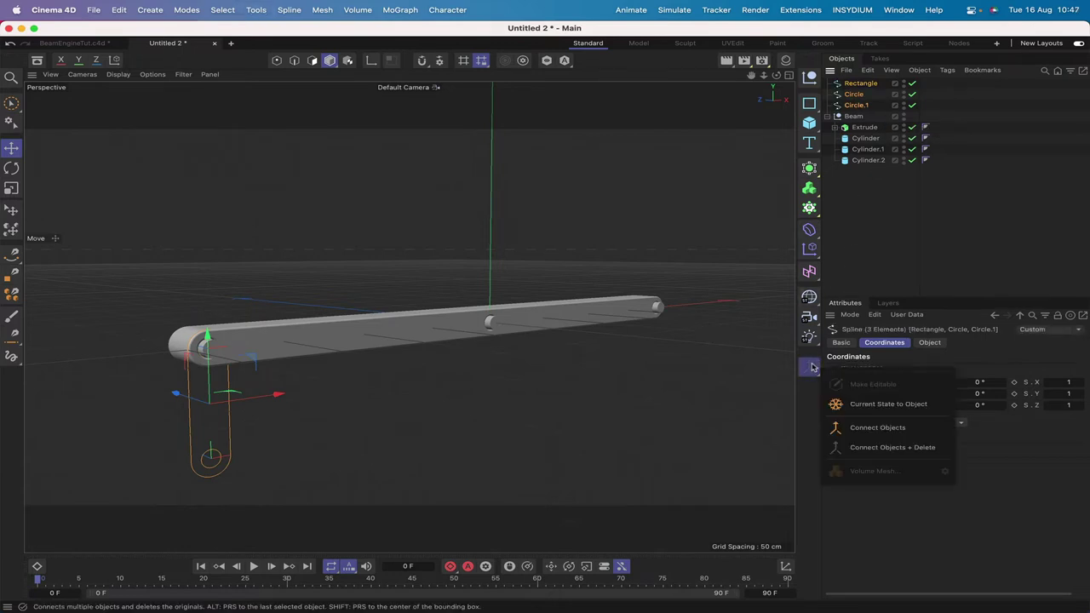
{"action": "left_click", "coordinate": [853, 447]}
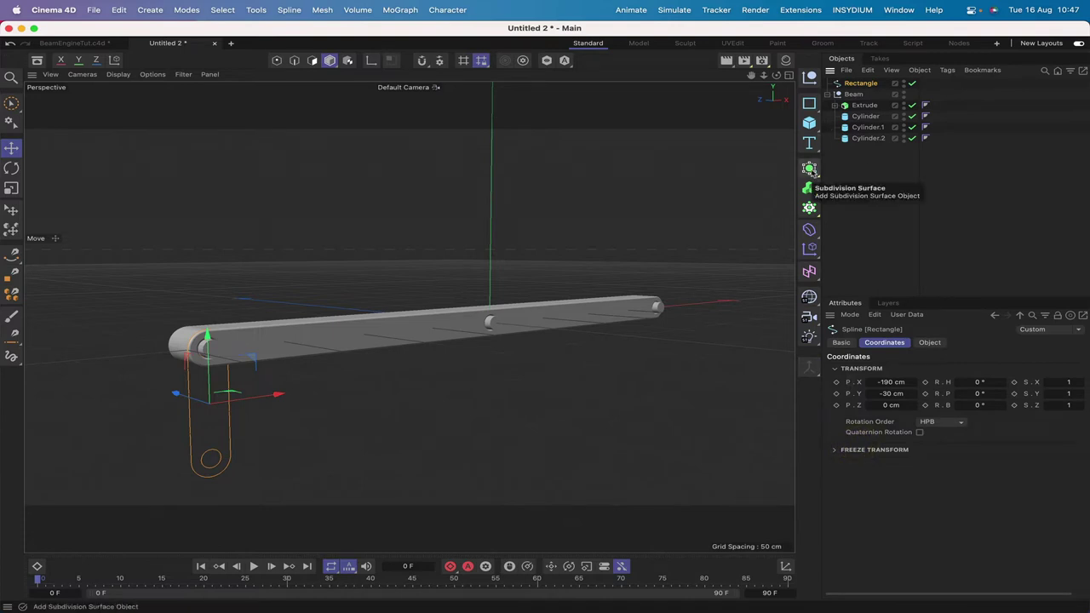
Step: Rotate the merged link spline 180° in heading so that it faces the opposite way
{"action": "left_click", "coordinate": [808, 168]}
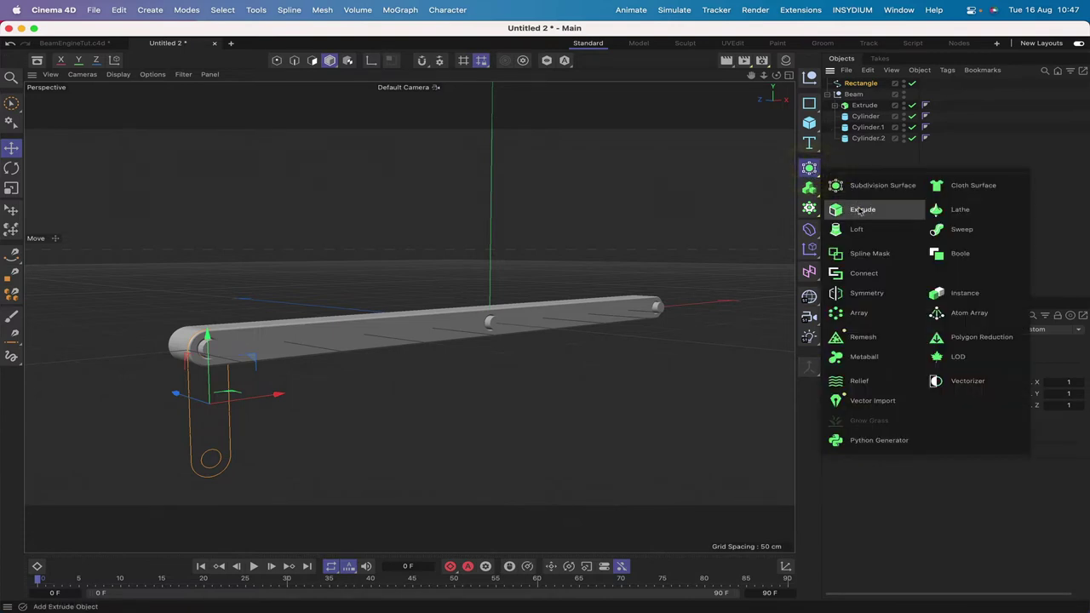
{"action": "left_click", "coordinate": [842, 148]}
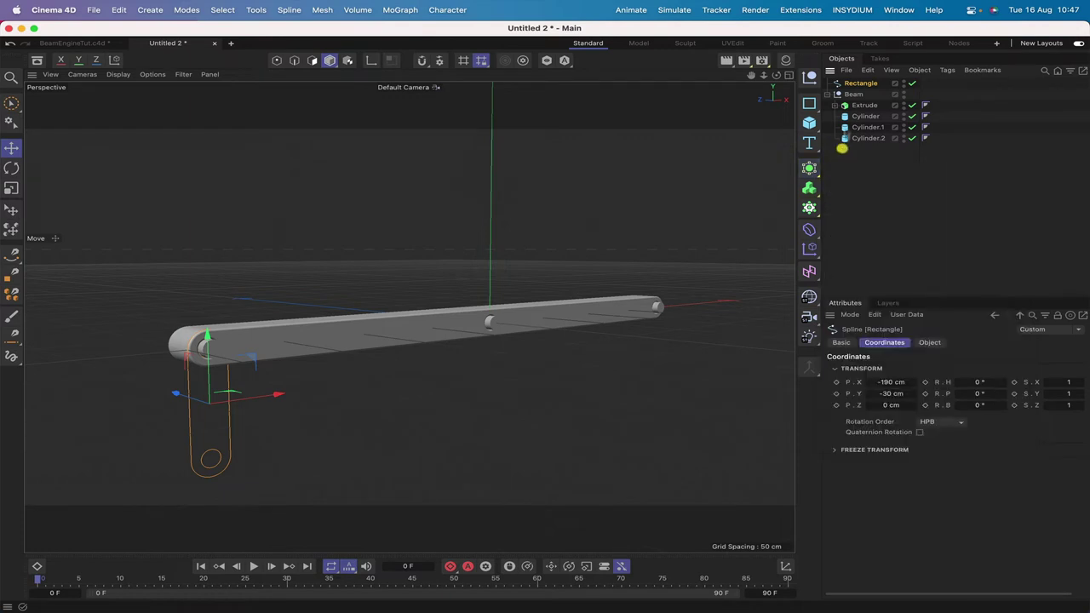
{"action": "left_click", "coordinate": [11, 167]}
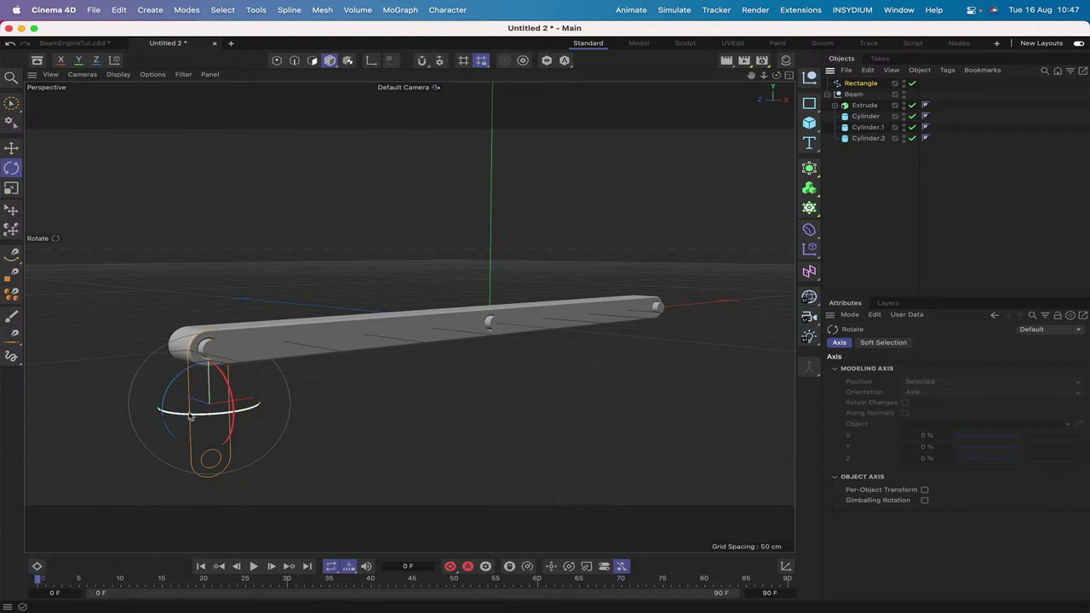
{"action": "left_click_drag", "start_coordinate": [190, 415], "coordinate": [304, 357]}
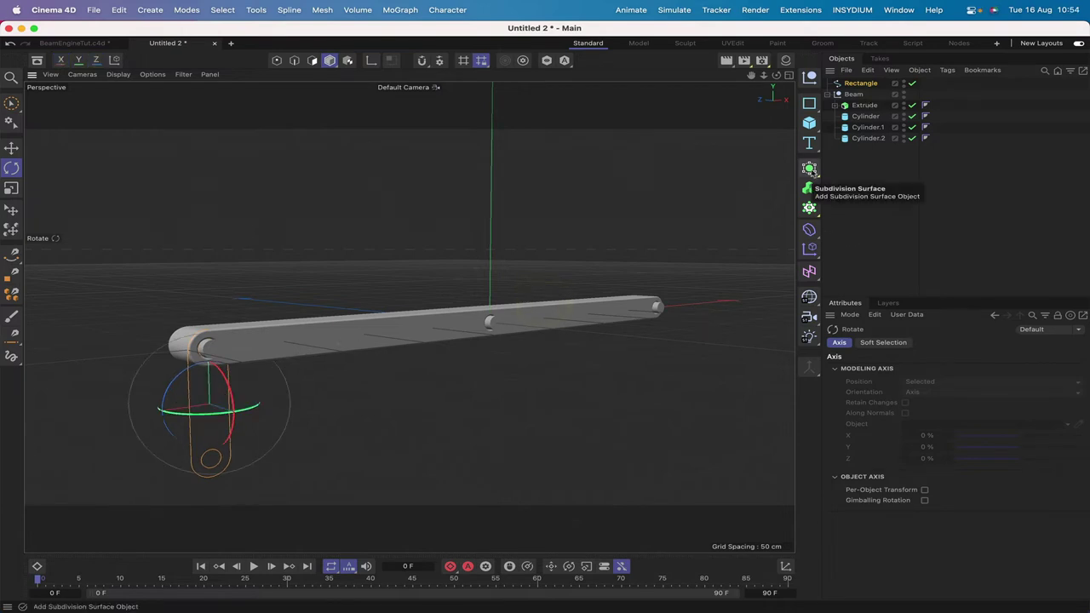
Step: Wrap the merged link spline in an Extrude generator with an offset of 2.5 cm
{"action": "left_click_drag", "start_coordinate": [811, 171], "coordinate": [867, 207], "text": "alt"}
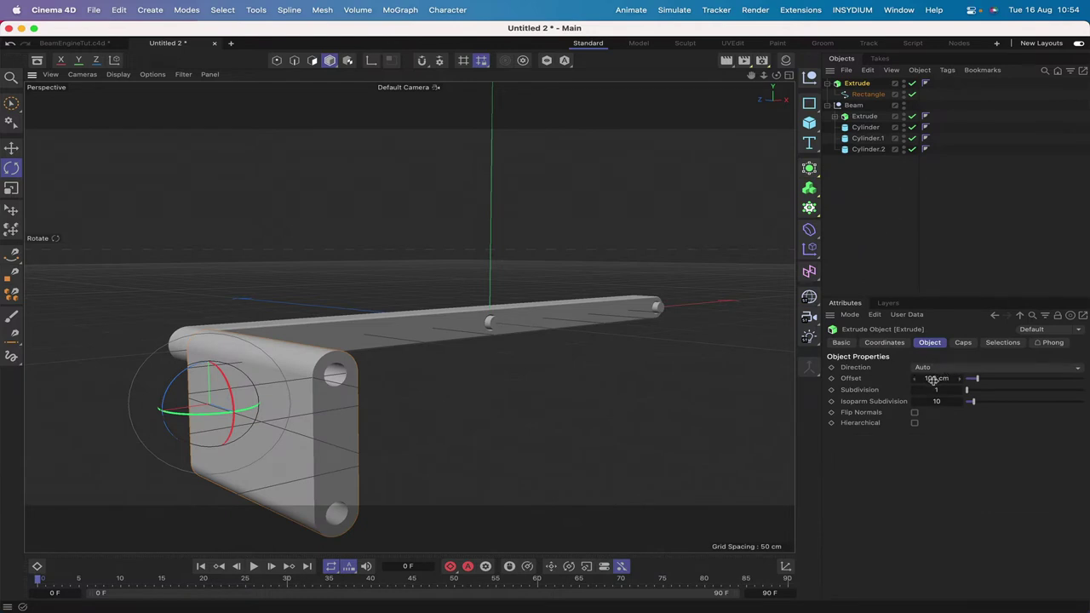
{"action": "double_click", "coordinate": [933, 380]}
{"action": "type", "text": "2.5"}
{"action": "key", "text": "Return"}
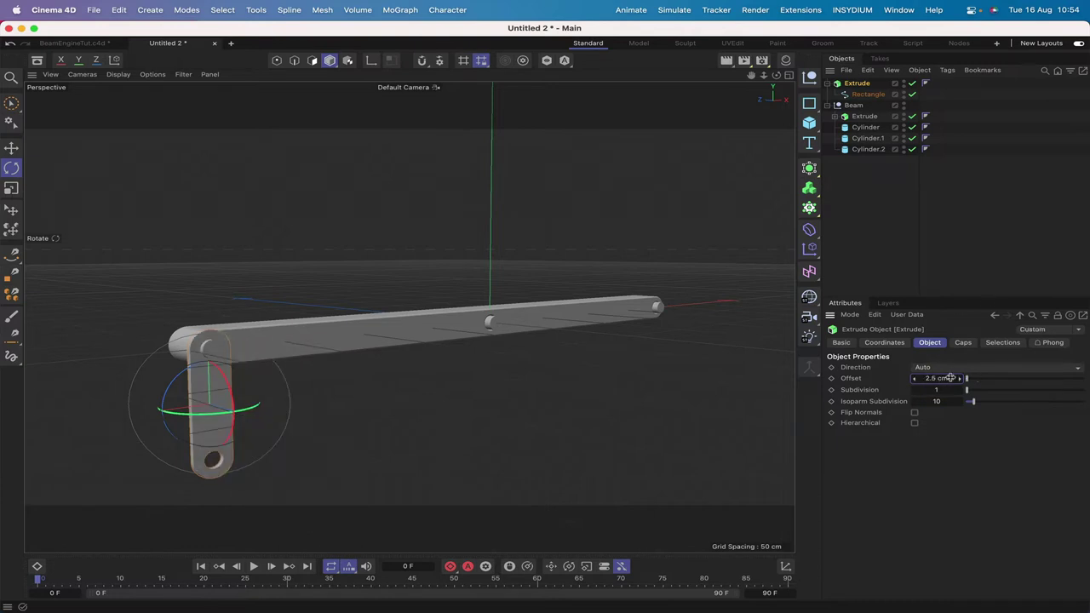
Step: Give the link extrusion's caps a round bevel with a size of 1 cm
{"action": "left_click", "coordinate": [963, 342]}
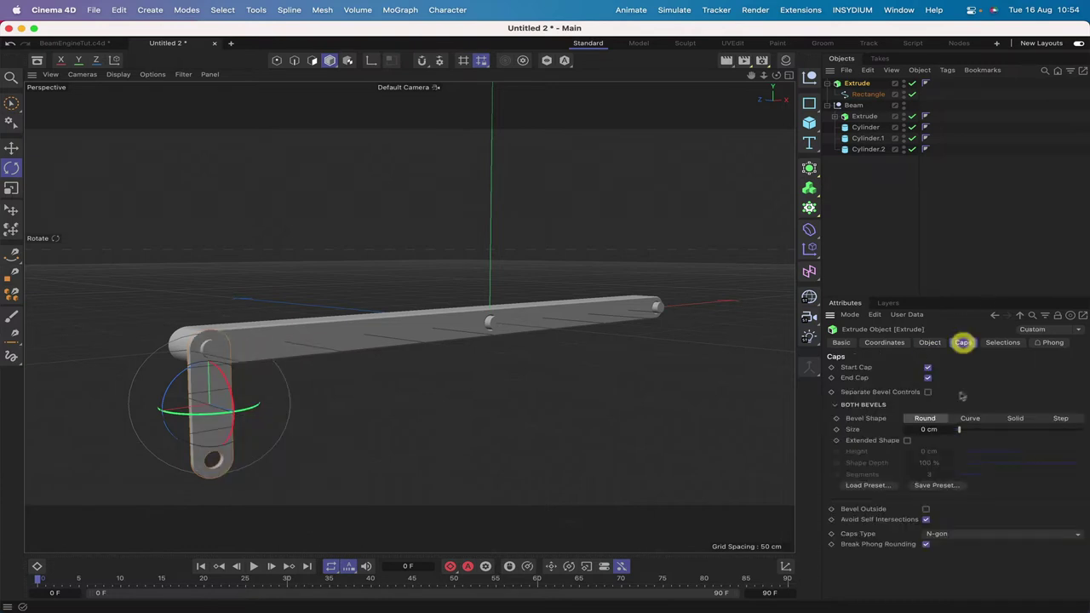
{"action": "double_click", "coordinate": [920, 429]}
{"action": "type", "text": "1"}
{"action": "key", "text": "Return"}
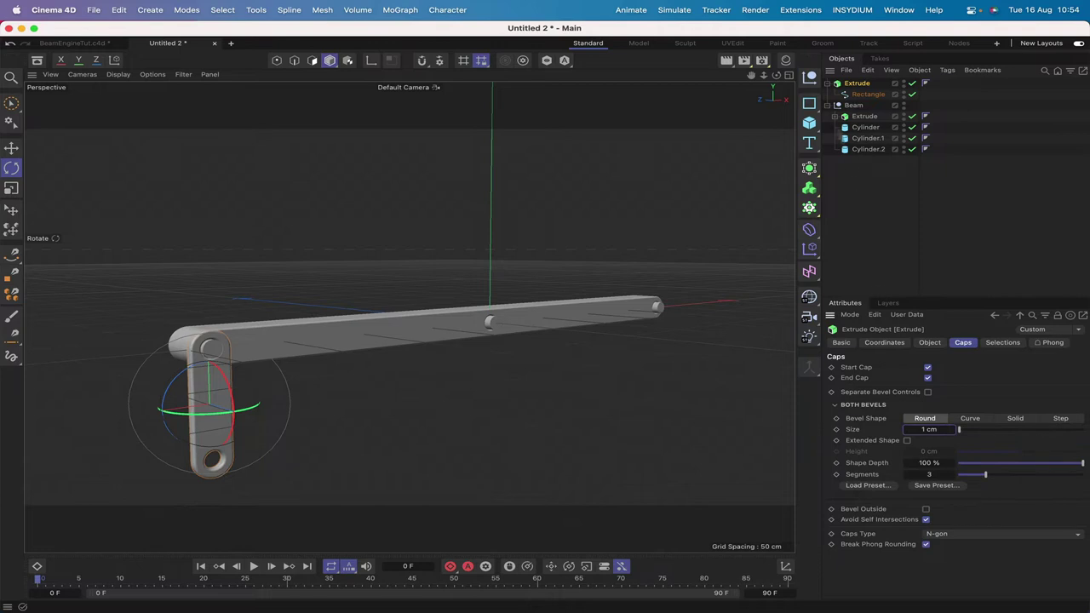
Step: Set the link extrusion's Z position to -2.5 cm to offset it from the beam's face
{"action": "left_click_drag", "start_coordinate": [775, 75], "coordinate": [966, 74]}
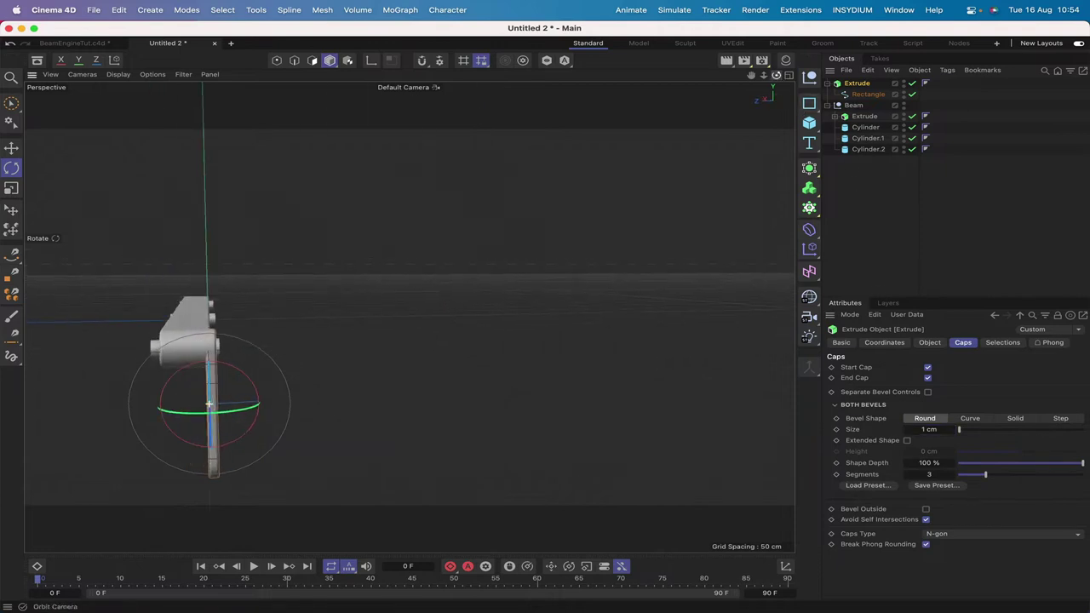
{"action": "left_click", "coordinate": [858, 83]}
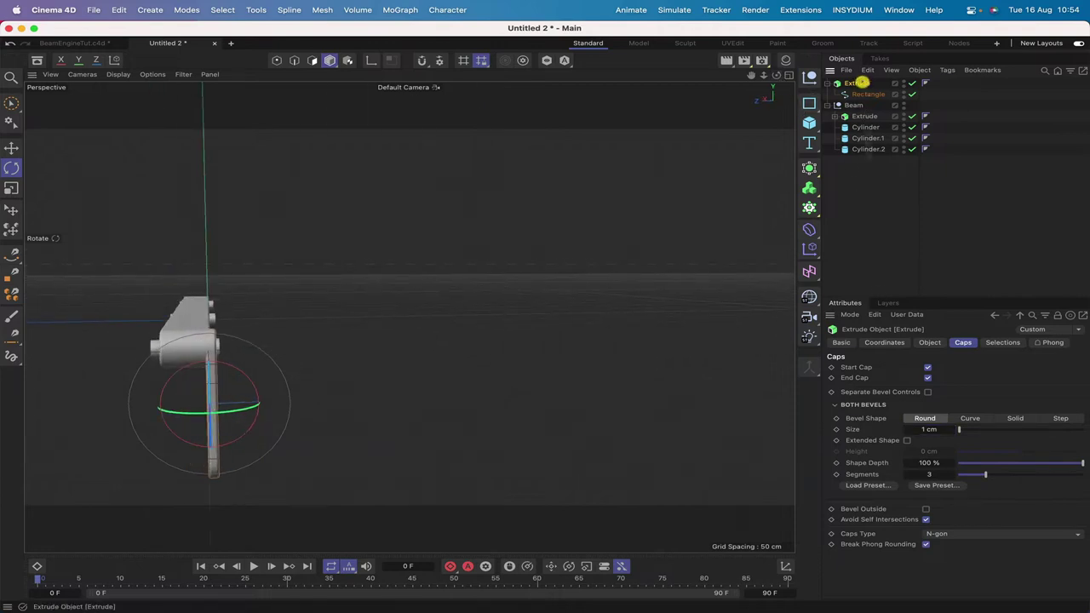
{"action": "left_click", "coordinate": [884, 343]}
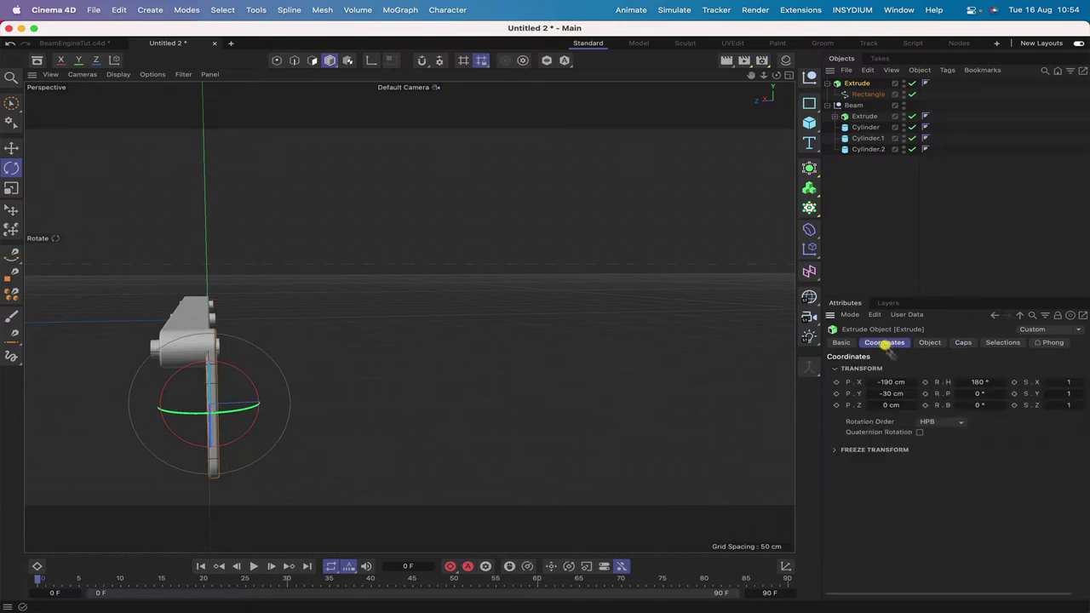
{"action": "double_click", "coordinate": [888, 405]}
{"action": "type", "text": "-2.5"}
{"action": "key", "text": "Return"}
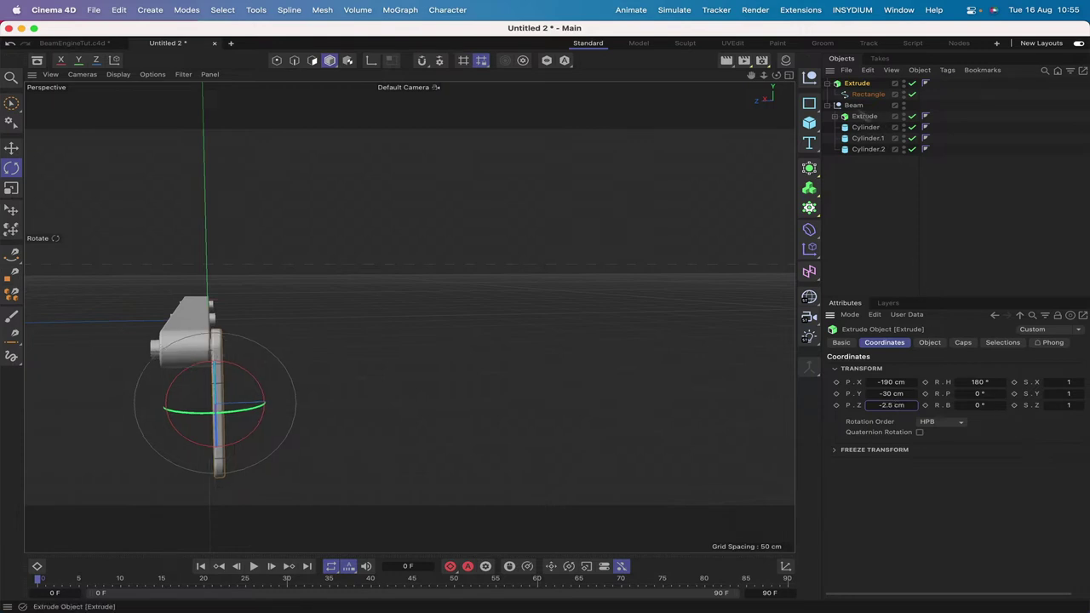
Step: Rename the link's Extrude object as Front and collapse its hierarchy
{"action": "mouse_move", "coordinate": [775, 75]}
{"action": "left_mouse_down"}
{"action": "mouse_move", "coordinate": [724, 85]}
{"action": "mouse_move", "coordinate": [732, 61]}
{"action": "mouse_move", "coordinate": [809, 63]}
{"action": "mouse_move", "coordinate": [776, 75]}
{"action": "left_mouse_up"}
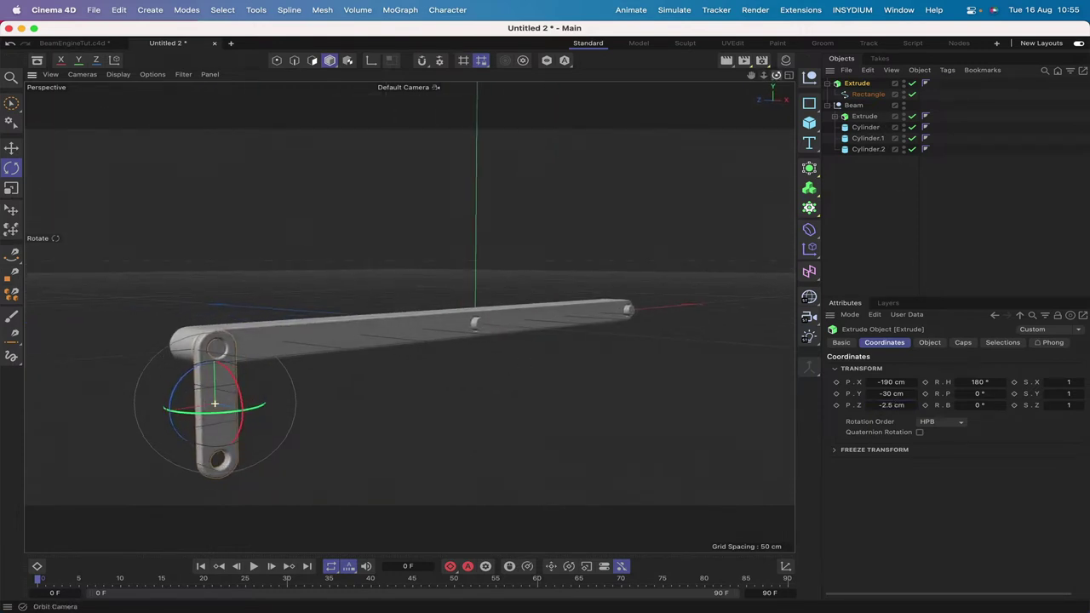
{"action": "double_click", "coordinate": [856, 83]}
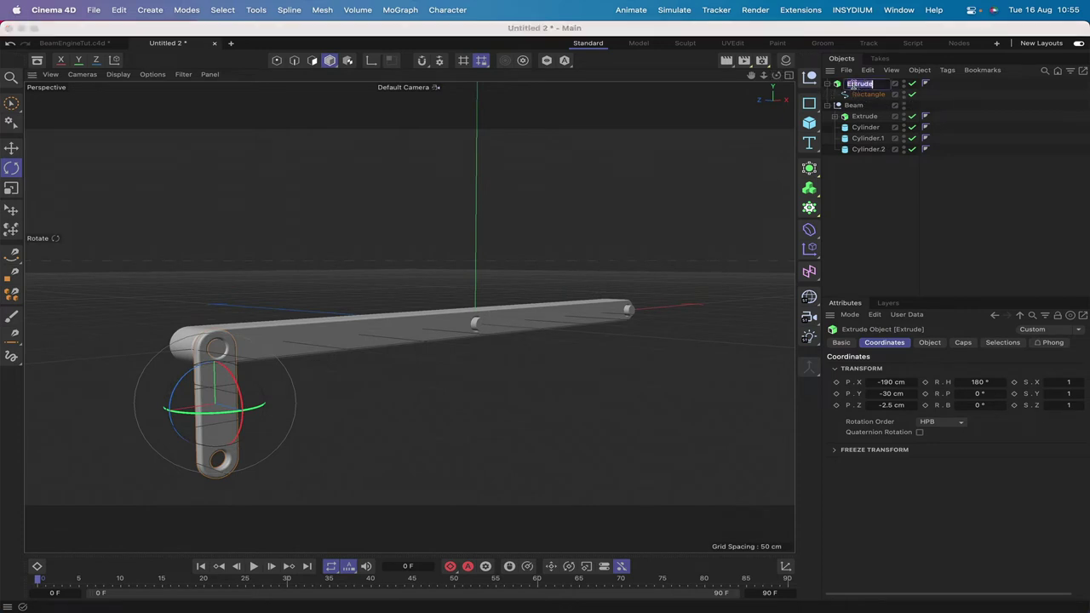
{"action": "type", "text": "Front"}
{"action": "key", "text": "Return"}
{"action": "left_click", "coordinate": [828, 83]}
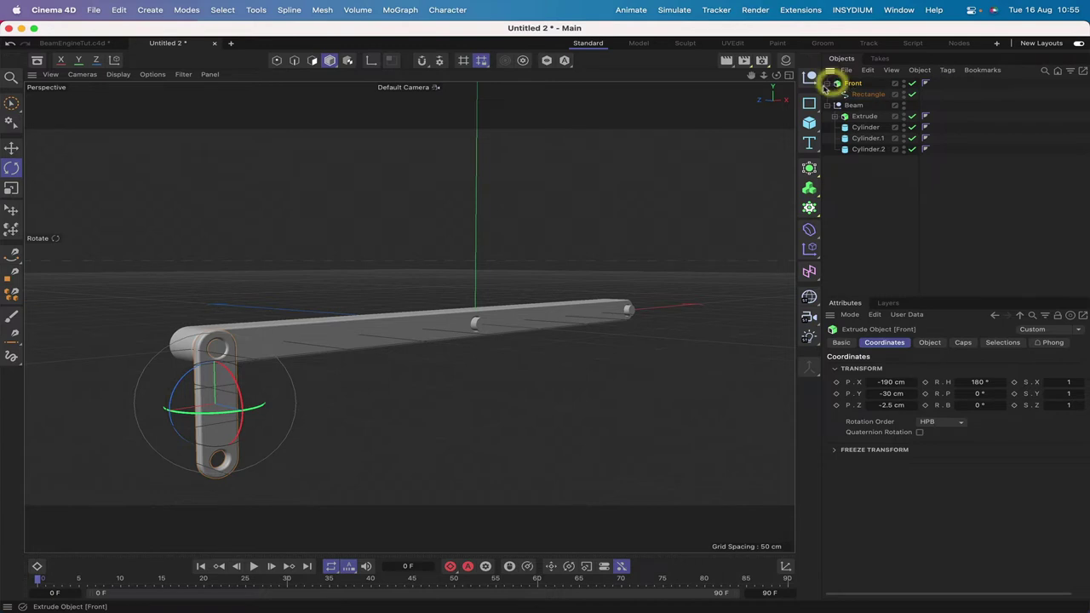
Step: Duplicate the Front link plate and rename the copy as Rear
{"action": "left_click_drag", "start_coordinate": [854, 84], "coordinate": [856, 90], "text": "ctrl"}
{"action": "double_click", "coordinate": [855, 95]}
{"action": "type", "text": "Bac"}
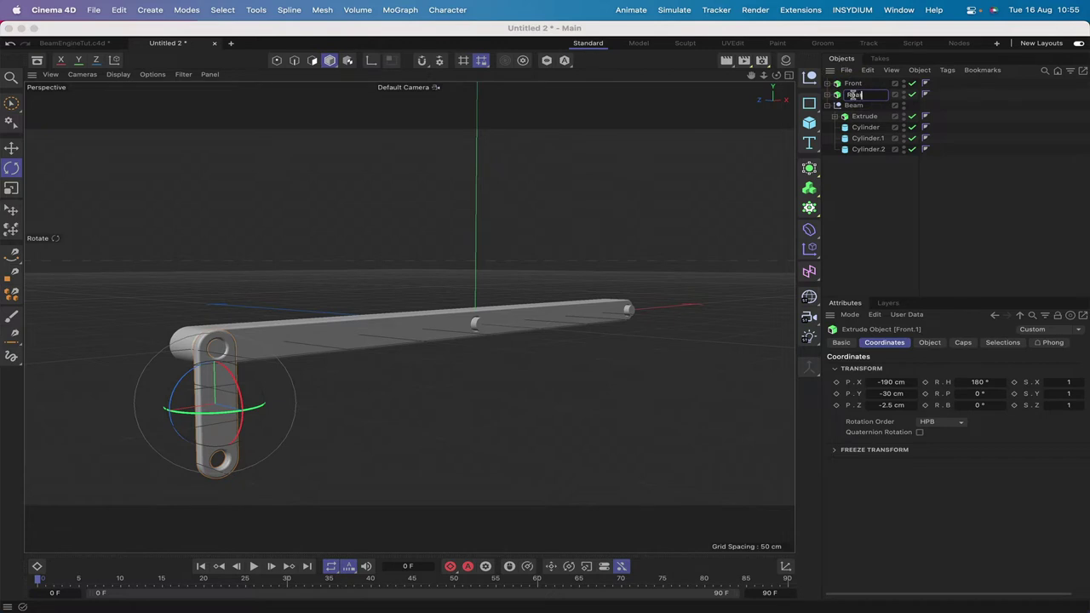
{"action": "key", "text": "Return"}
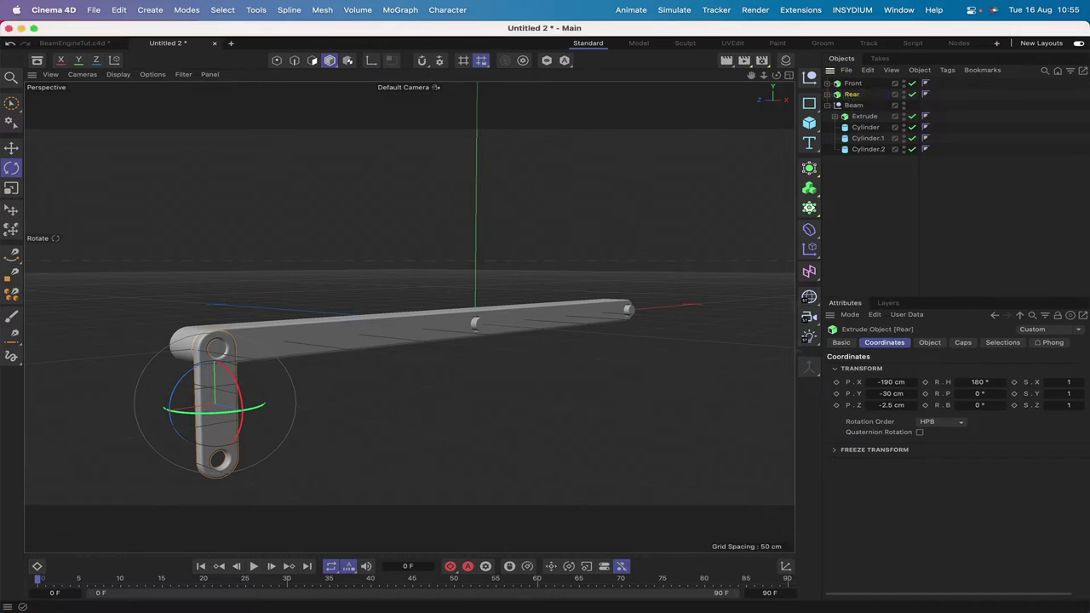
Step: Set the Rear plate's Z position to 25 cm to place it behind the beam
{"action": "left_click_drag", "start_coordinate": [776, 76], "coordinate": [777, 79]}
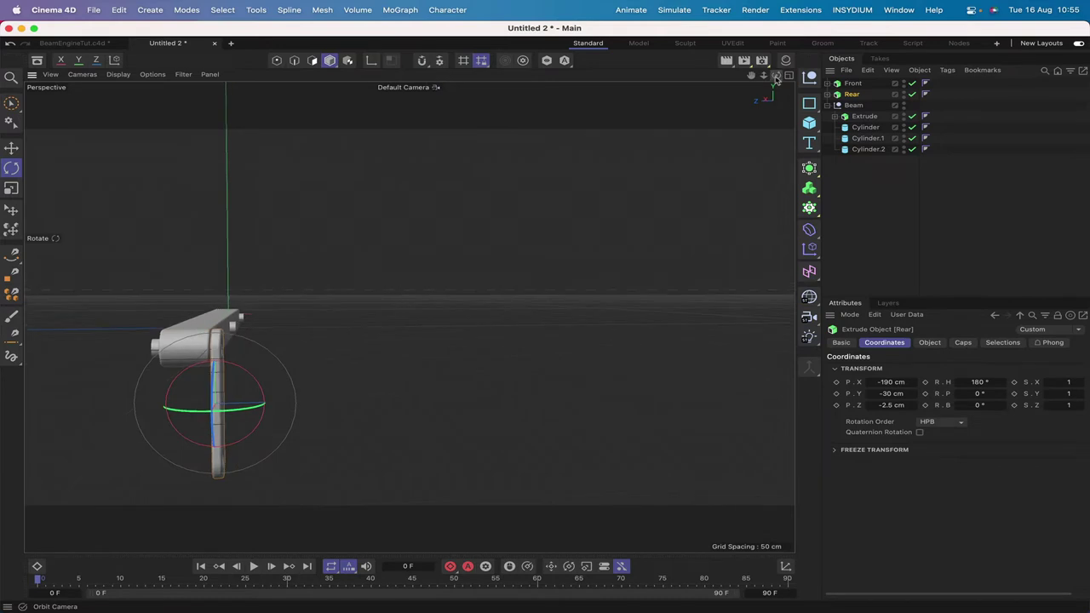
{"action": "left_click", "coordinate": [889, 406]}
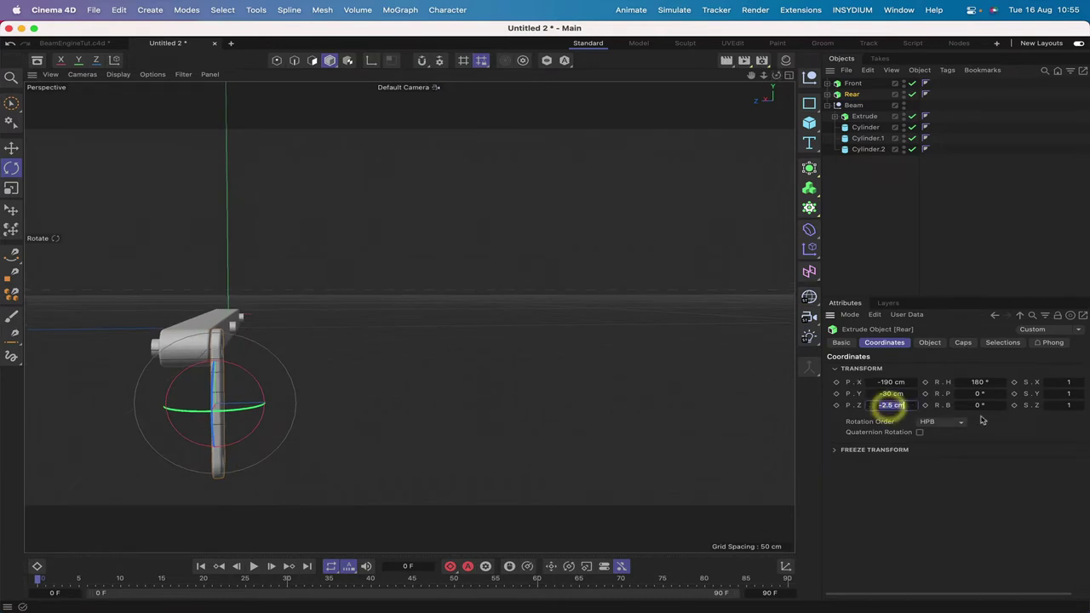
{"action": "type", "text": "2"}
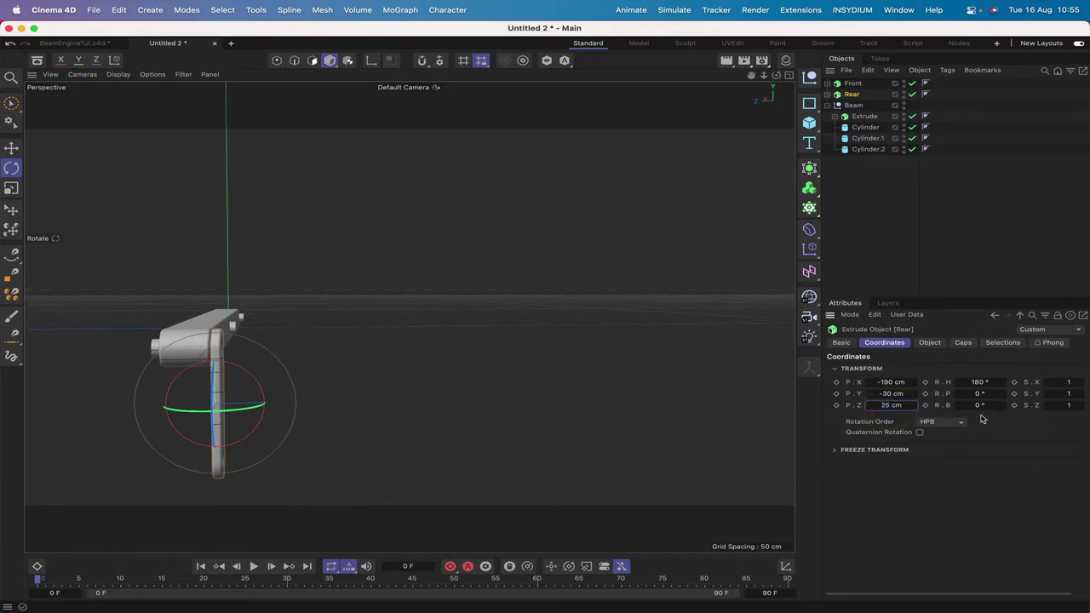
{"action": "type", "text": "5"}
{"action": "key", "text": "Return"}
Step: Copy Cylinder.1 out of the Beam group and set the copy's Y position to -60 cm, through the plates' lower holes
{"action": "left_click_drag", "start_coordinate": [776, 76], "coordinate": [778, 78]}
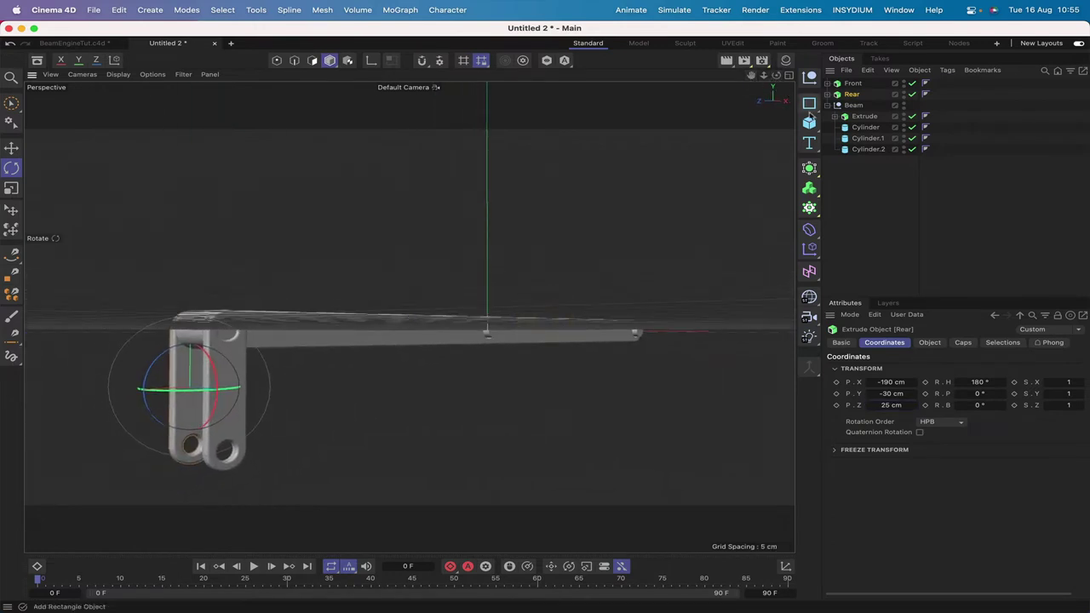
{"action": "left_click", "coordinate": [868, 138]}
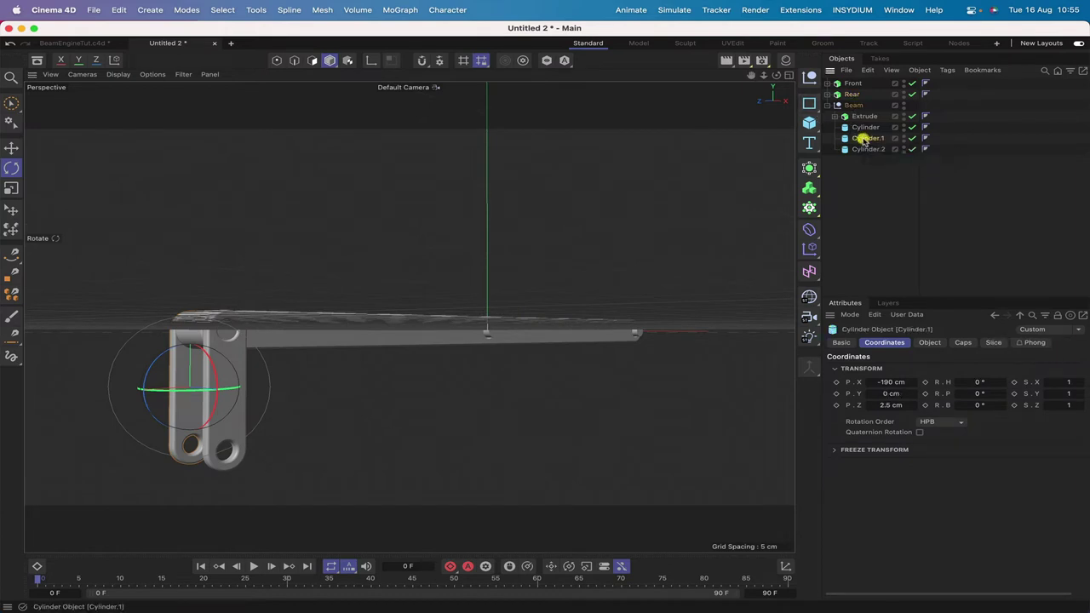
{"action": "left_click_drag", "start_coordinate": [881, 142], "coordinate": [855, 98], "text": "ctrl"}
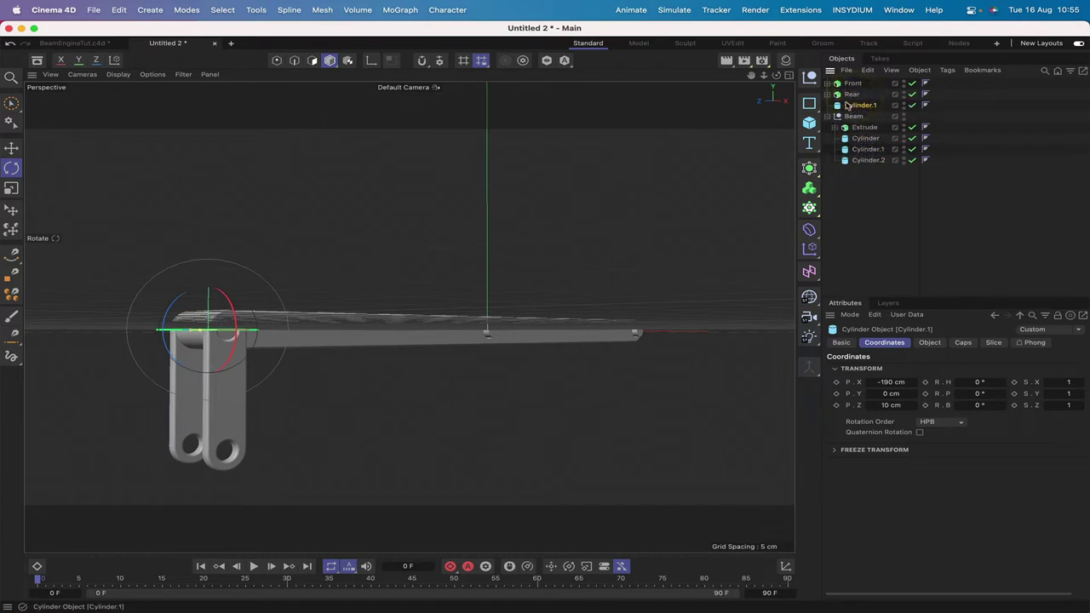
{"action": "left_click", "coordinate": [888, 394]}
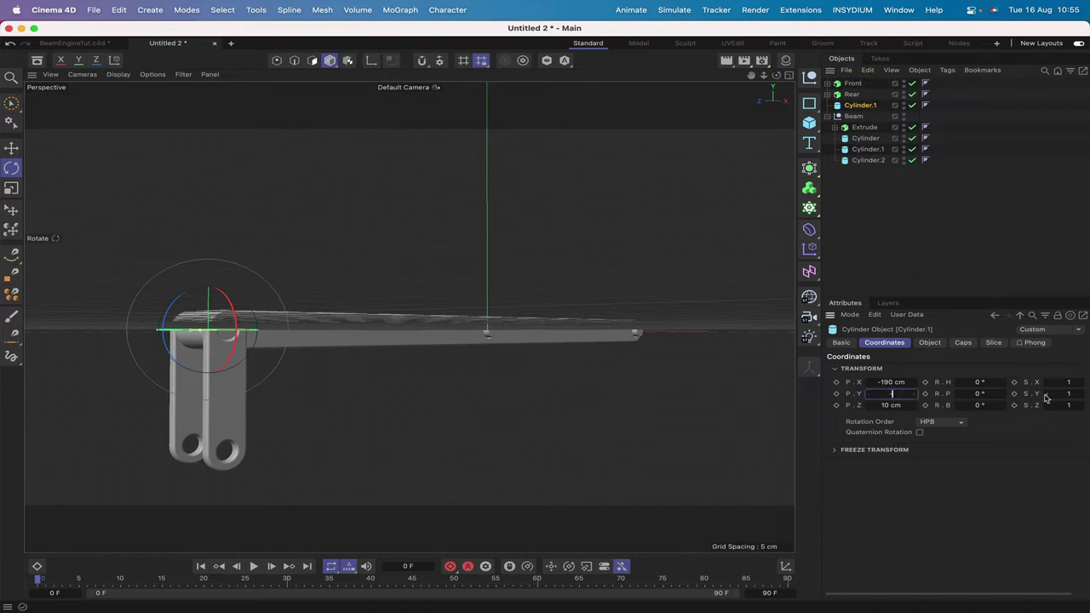
{"action": "type", "text": "-60"}
{"action": "key", "text": "Return"}
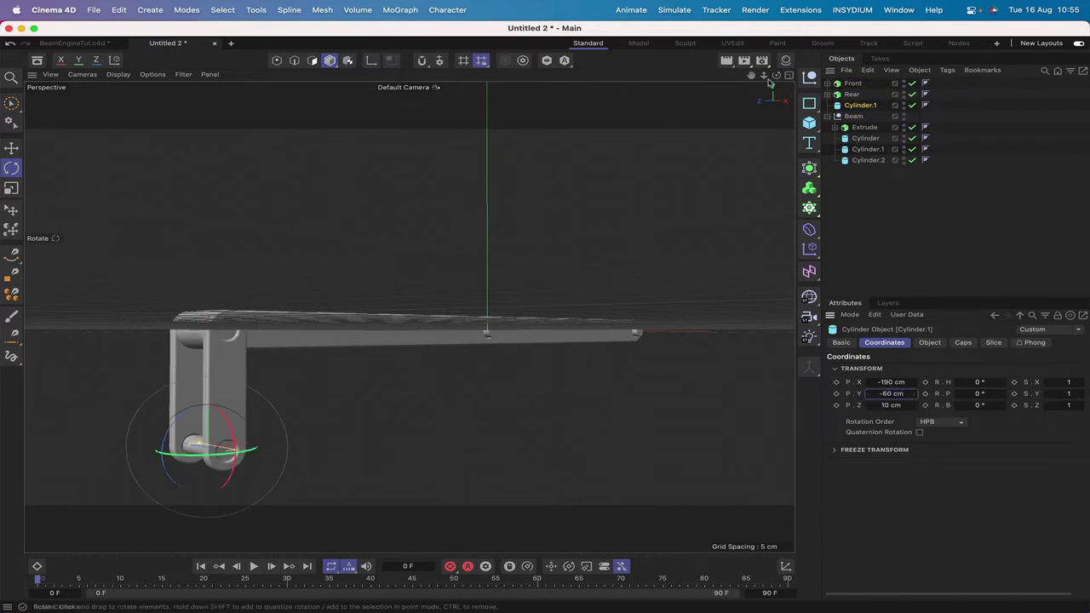
Step: Group the Front plate, Rear plate and lower pin cylinder under a null and rename it as Link
{"action": "left_click_drag", "start_coordinate": [776, 75], "coordinate": [777, 77]}
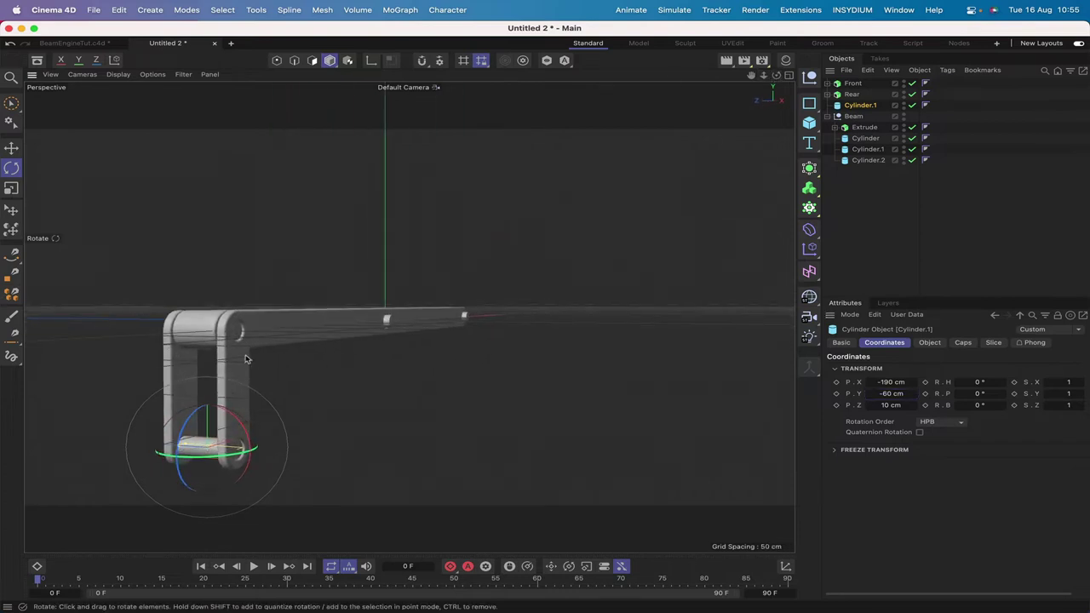
{"action": "left_click_drag", "start_coordinate": [882, 83], "coordinate": [859, 84]}
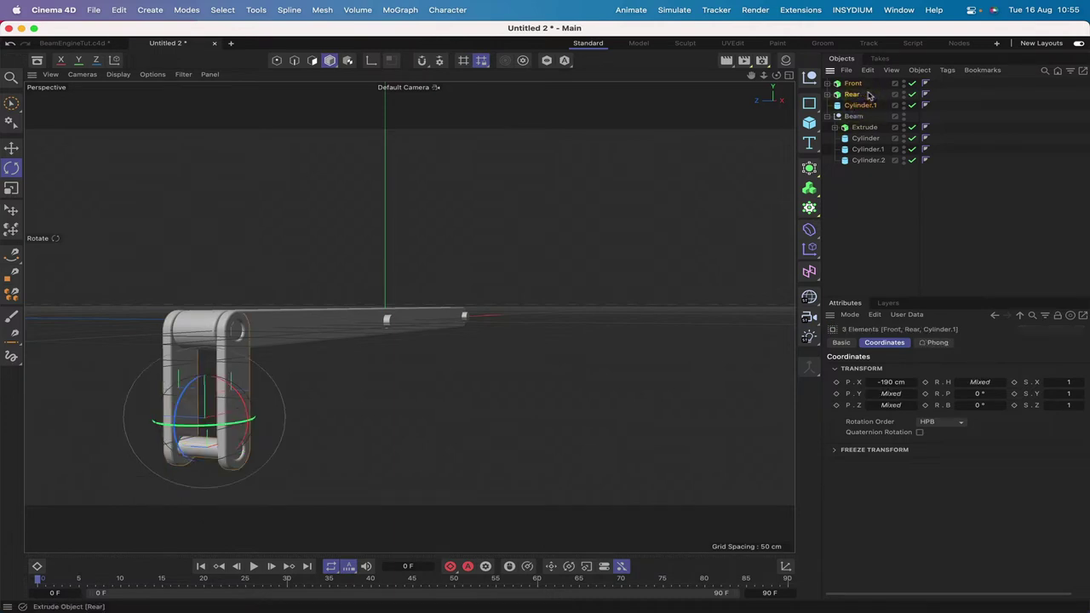
{"action": "key", "text": "alt+g"}
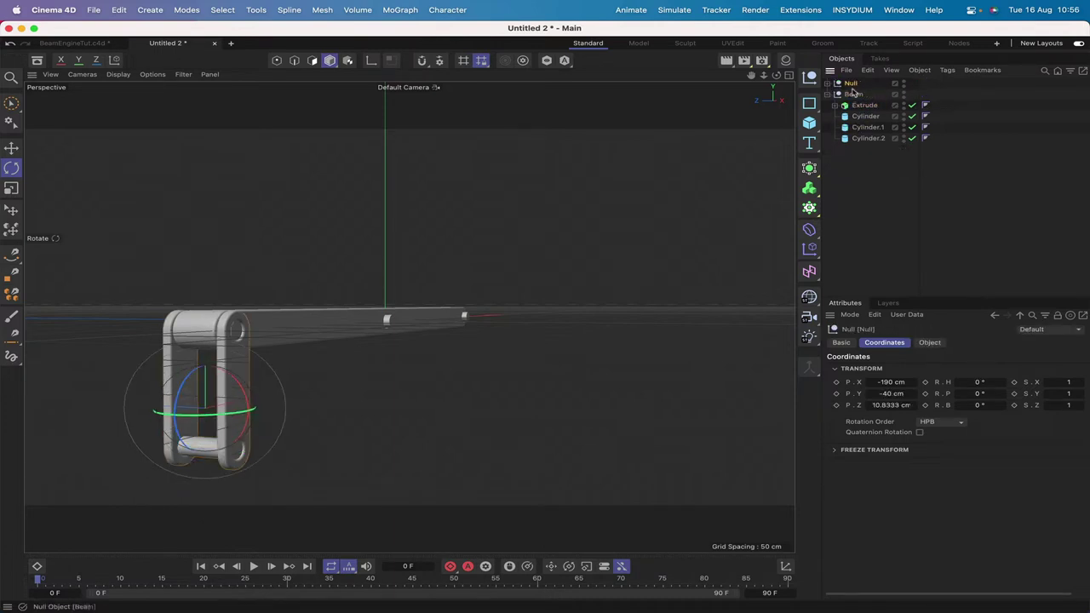
{"action": "double_click", "coordinate": [851, 83]}
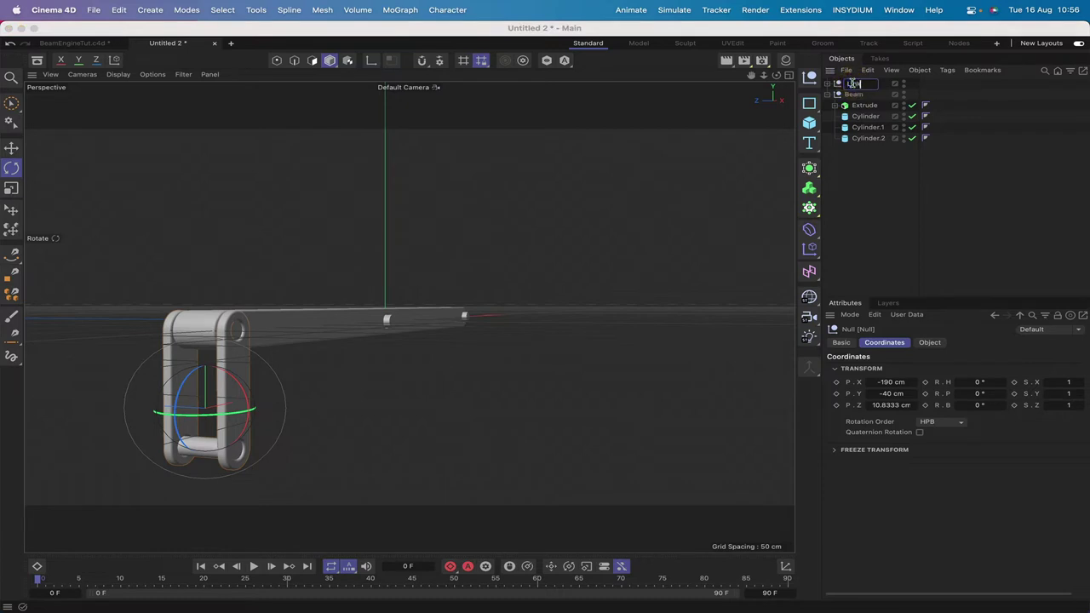
{"action": "type", "text": "Link"}
{"action": "key", "text": "Return"}
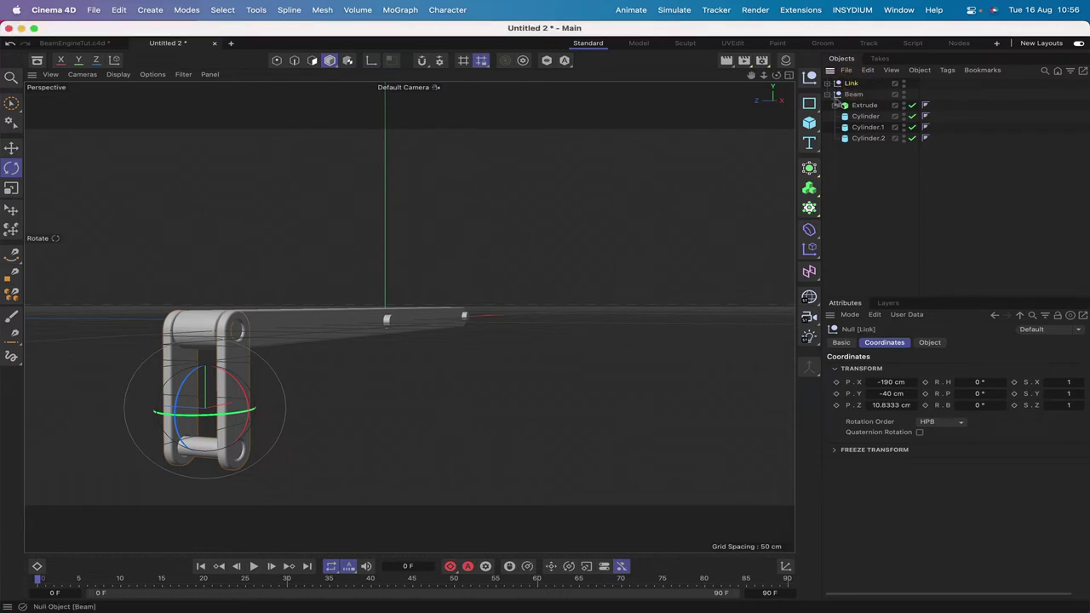
Step: Move the Link group inside the Beam group, directly below its Extrude object
{"action": "left_click", "coordinate": [834, 106]}
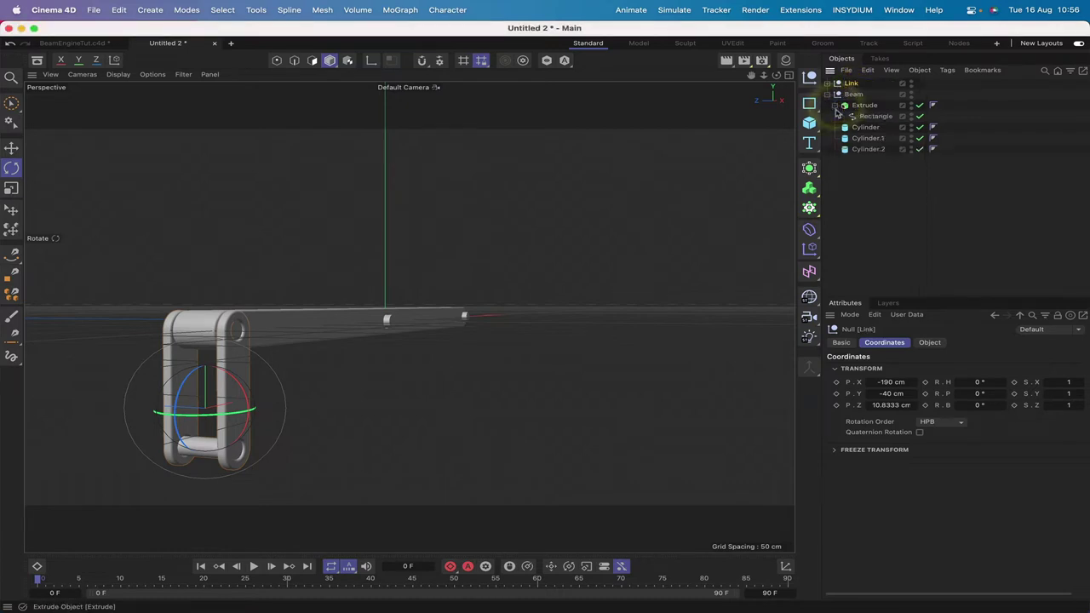
{"action": "left_click", "coordinate": [835, 106]}
{"action": "mouse_move", "coordinate": [850, 83]}
{"action": "left_mouse_down"}
{"action": "mouse_move", "coordinate": [860, 116]}
{"action": "mouse_move", "coordinate": [852, 92]}
{"action": "left_mouse_up"}
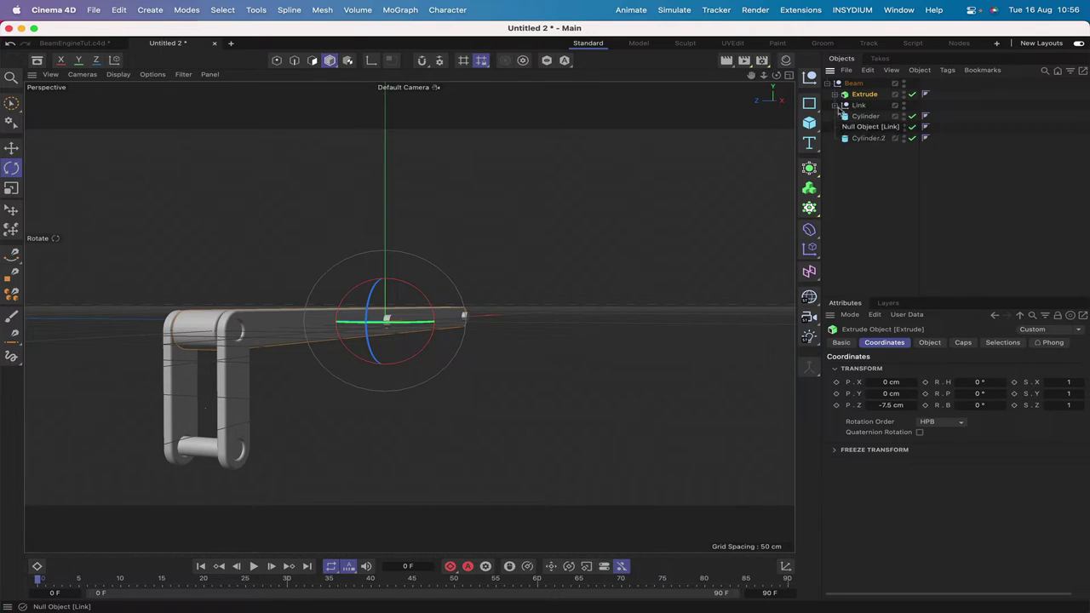
{"action": "left_click_drag", "start_coordinate": [777, 75], "coordinate": [831, 45]}
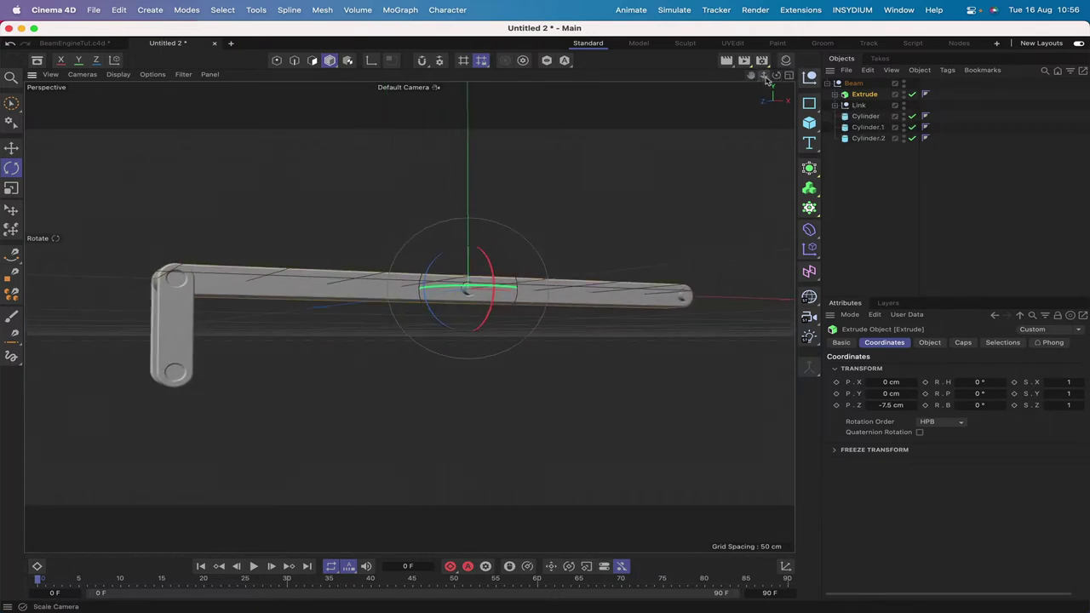
{"action": "left_click_drag", "start_coordinate": [775, 75], "coordinate": [775, 91]}
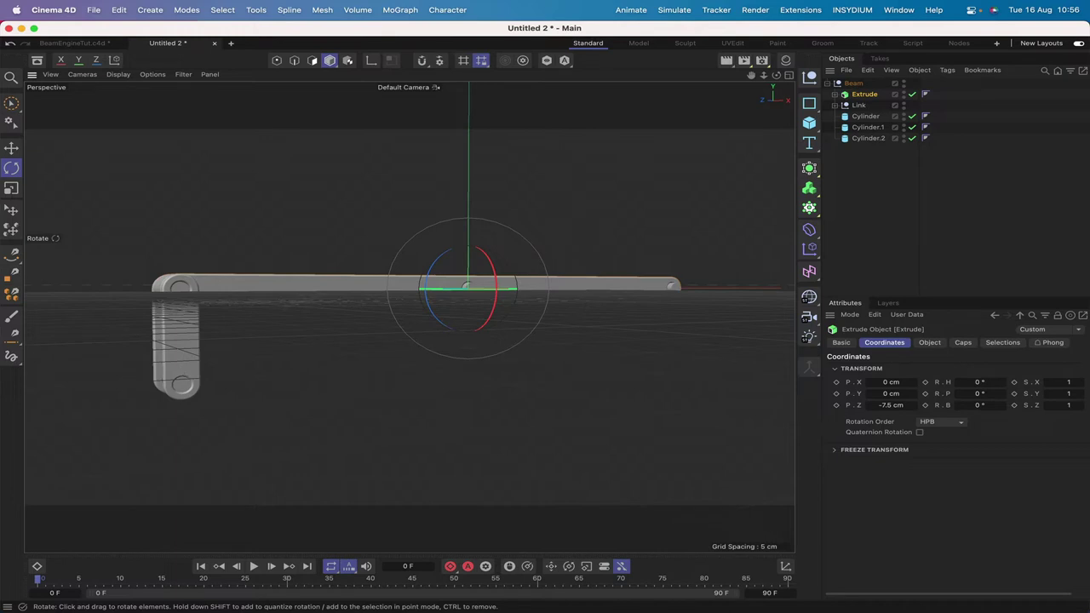
{"action": "mouse_move", "coordinate": [752, 76]}
{"action": "left_mouse_down"}
{"action": "mouse_move", "coordinate": [409, 316]}
{"action": "mouse_move", "coordinate": [752, 77]}
{"action": "left_mouse_up"}
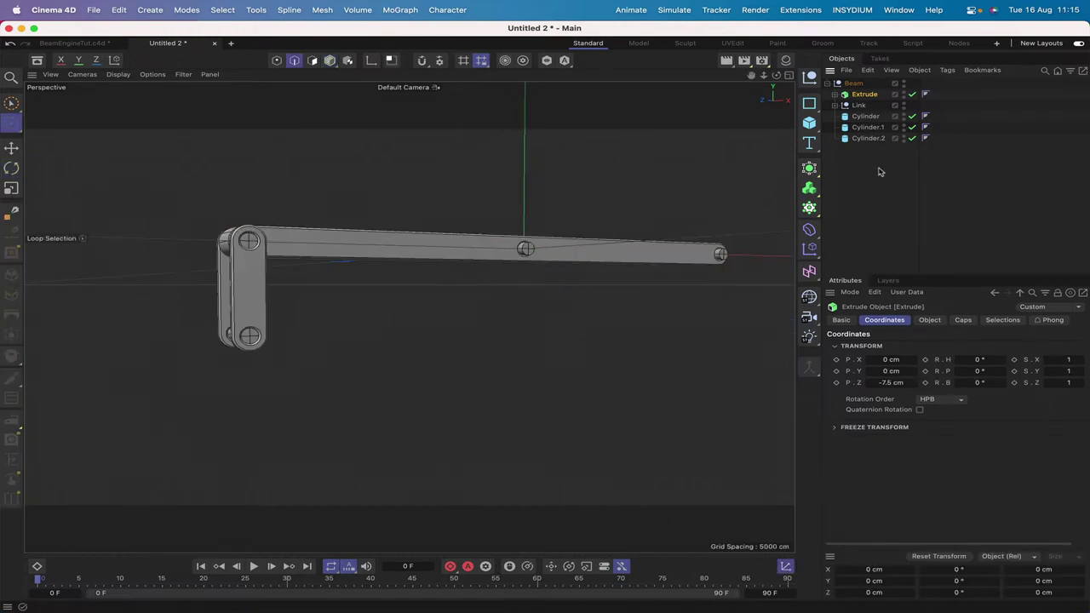
Step: Move Beam's three pin cylinders directly above the Link group and add a null object to the scene
{"action": "left_click_drag", "start_coordinate": [880, 172], "coordinate": [863, 102]}
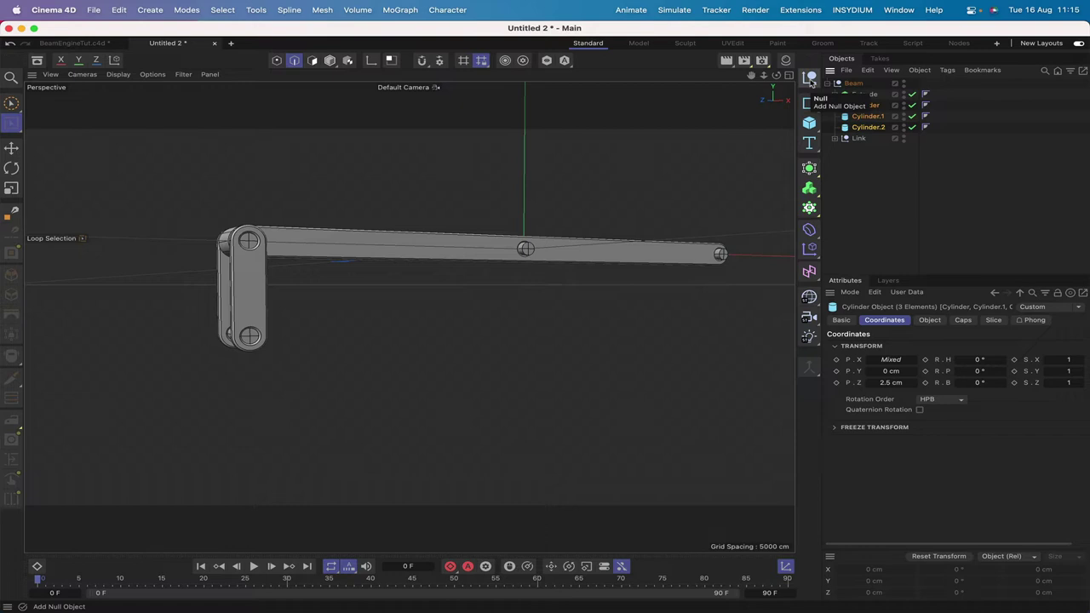
{"action": "left_click", "coordinate": [809, 79]}
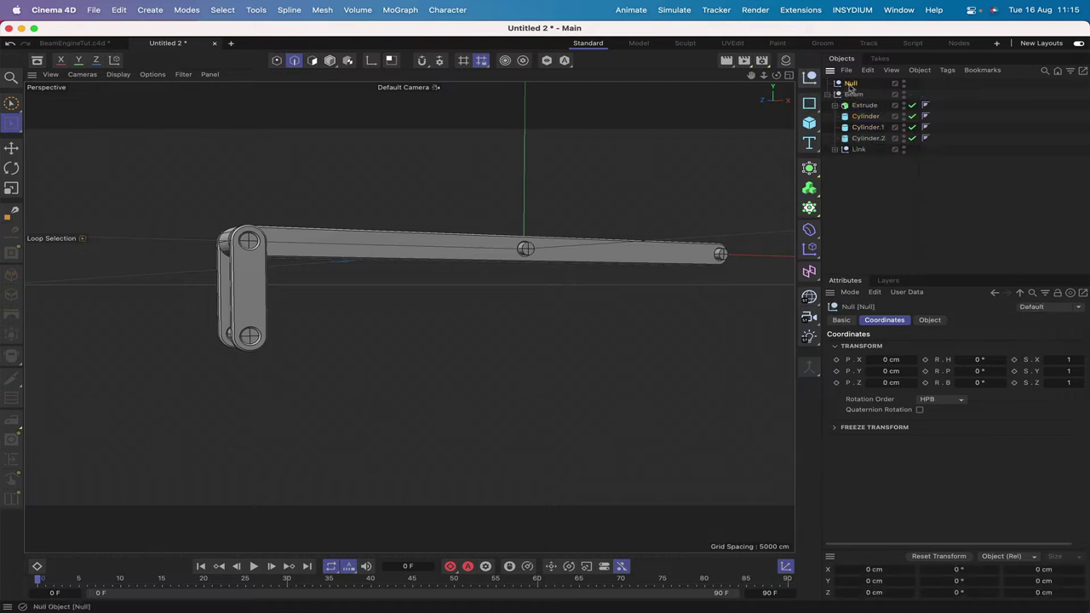
Step: Expand the Link group and nest the new null inside its lower pin cylinder, Cylinder.1
{"action": "left_click", "coordinate": [860, 128]}
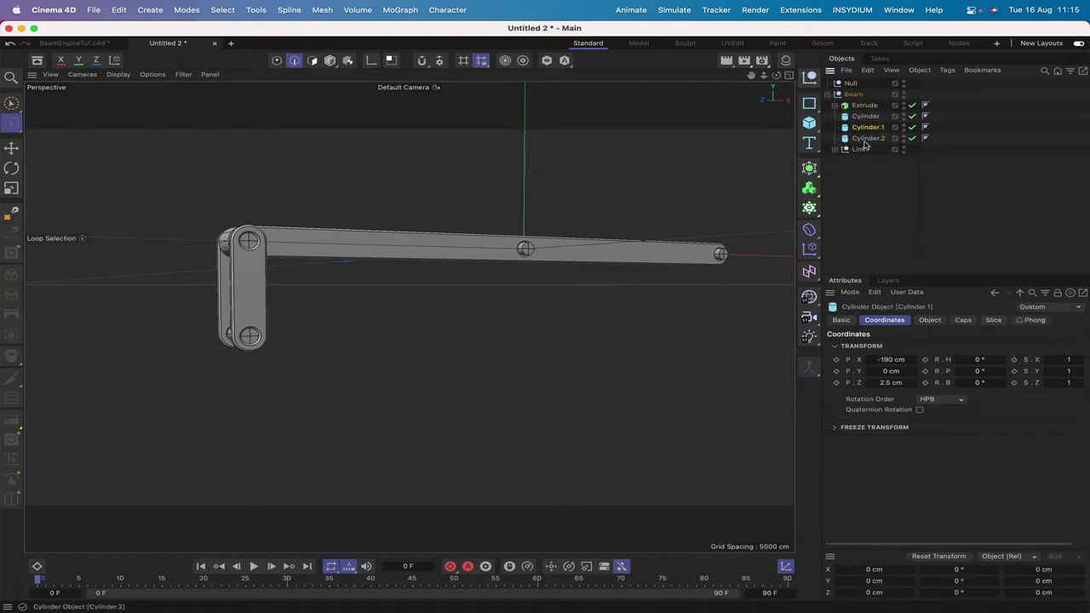
{"action": "left_click", "coordinate": [11, 147]}
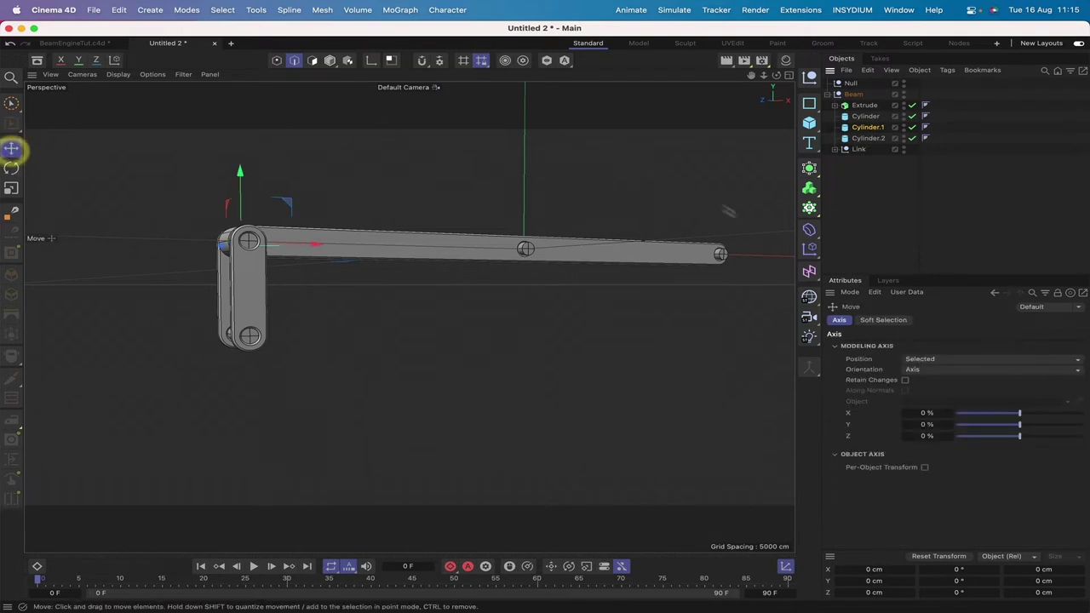
{"action": "left_click", "coordinate": [866, 138]}
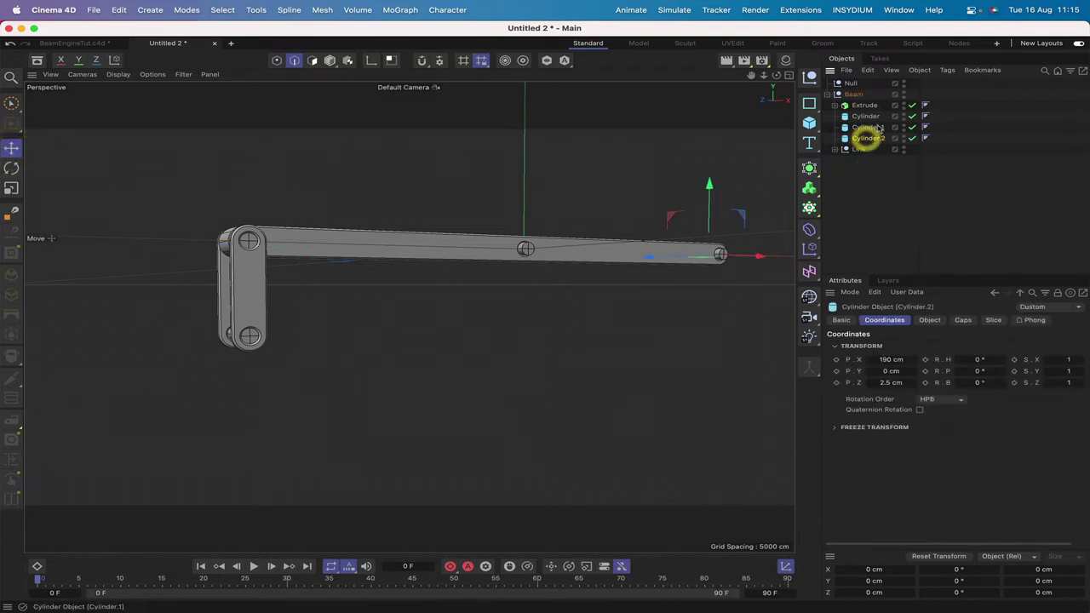
{"action": "left_click", "coordinate": [835, 149]}
{"action": "left_click", "coordinate": [874, 182]}
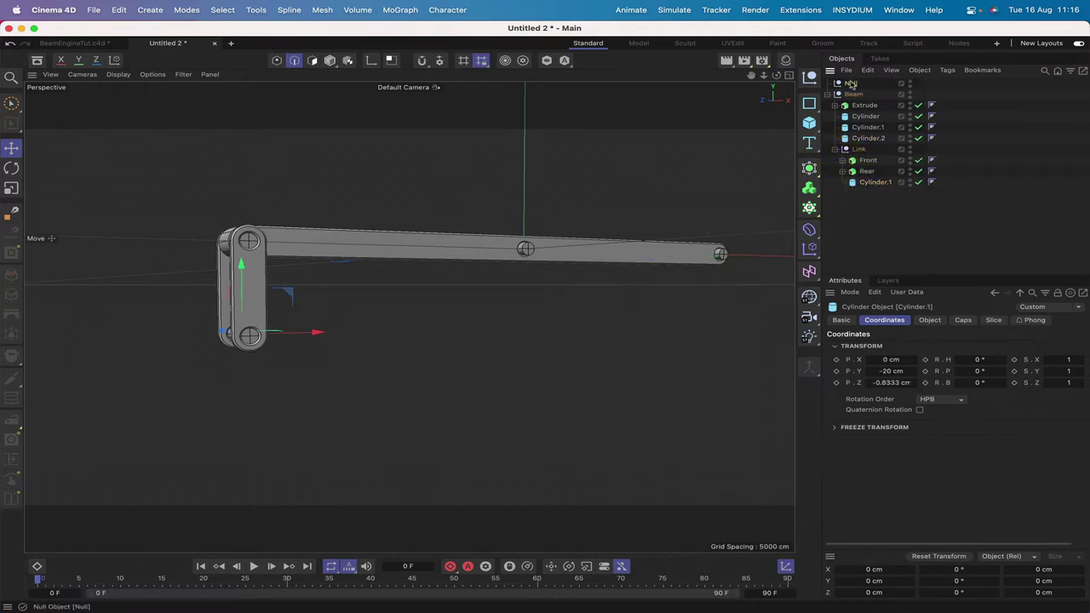
{"action": "left_click_drag", "start_coordinate": [850, 83], "coordinate": [874, 180]}
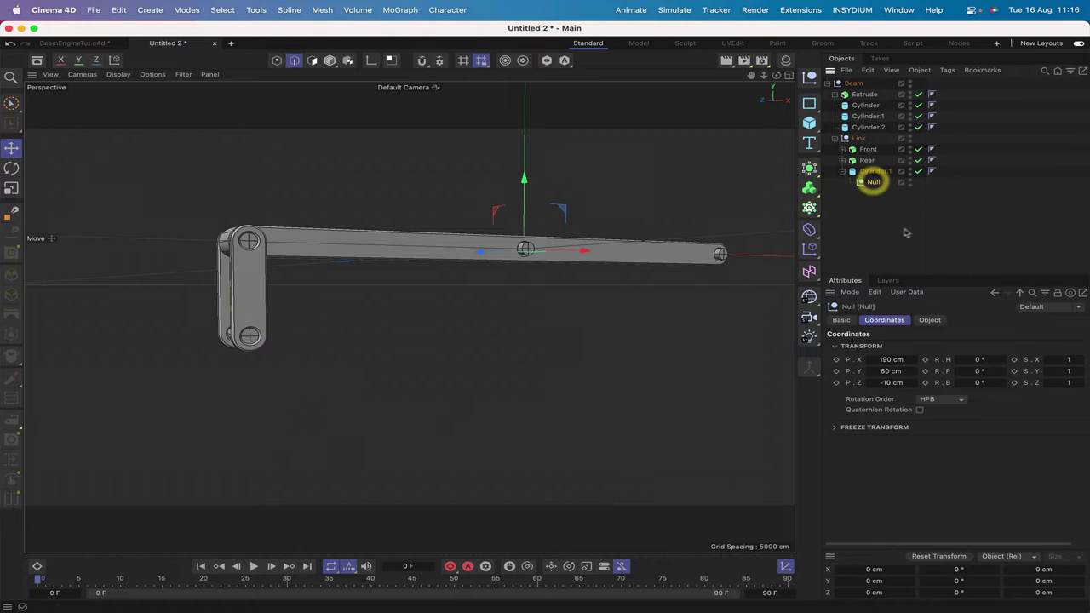
Step: Set the null's X, Y and Z positions to 0 cm to center it on the lower pin
{"action": "left_click", "coordinate": [890, 361]}
{"action": "type", "text": "0"}
{"action": "key", "text": "Return"}
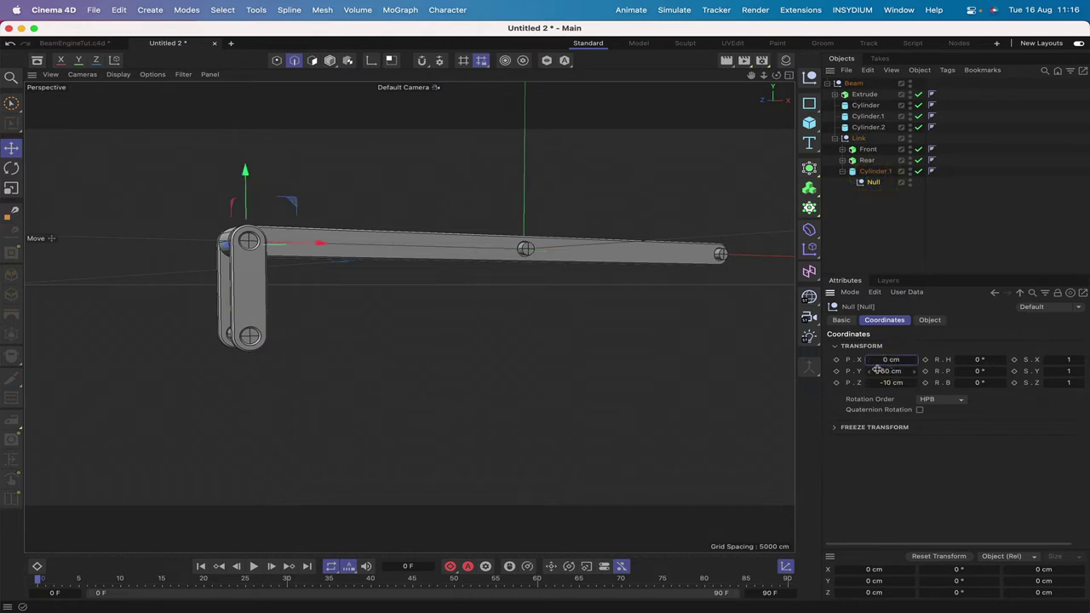
{"action": "key", "text": "0"}
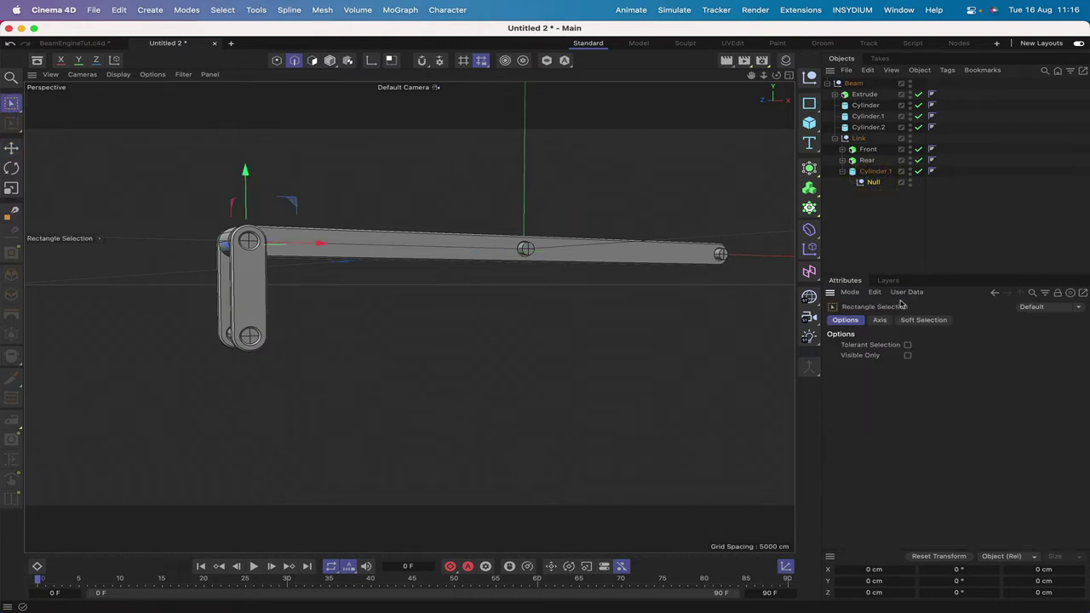
{"action": "left_click", "coordinate": [872, 181]}
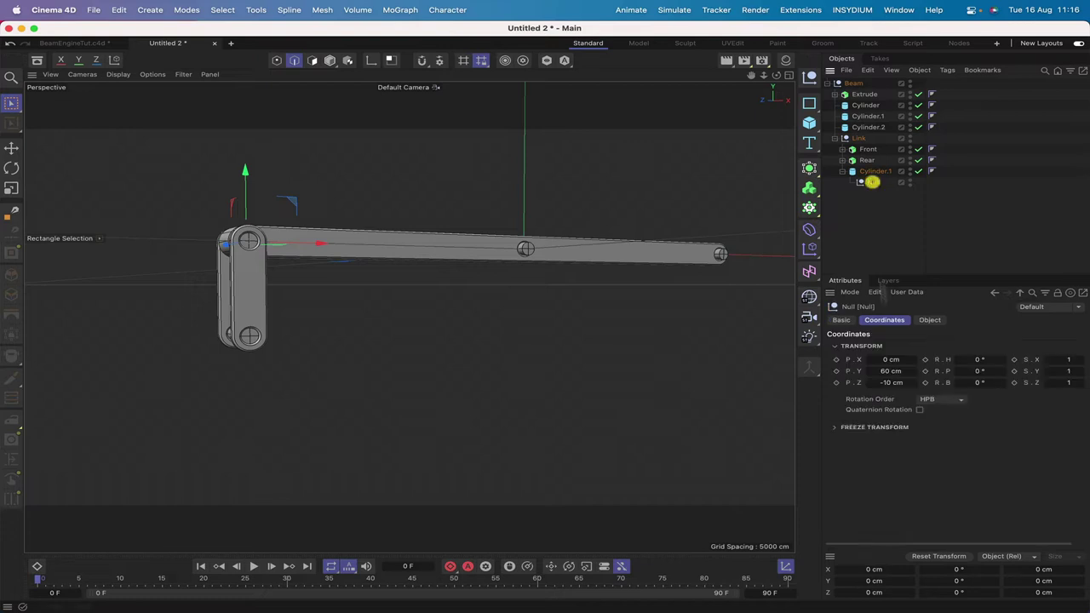
{"action": "left_click", "coordinate": [890, 371]}
{"action": "type", "text": "0"}
{"action": "key", "text": "Return"}
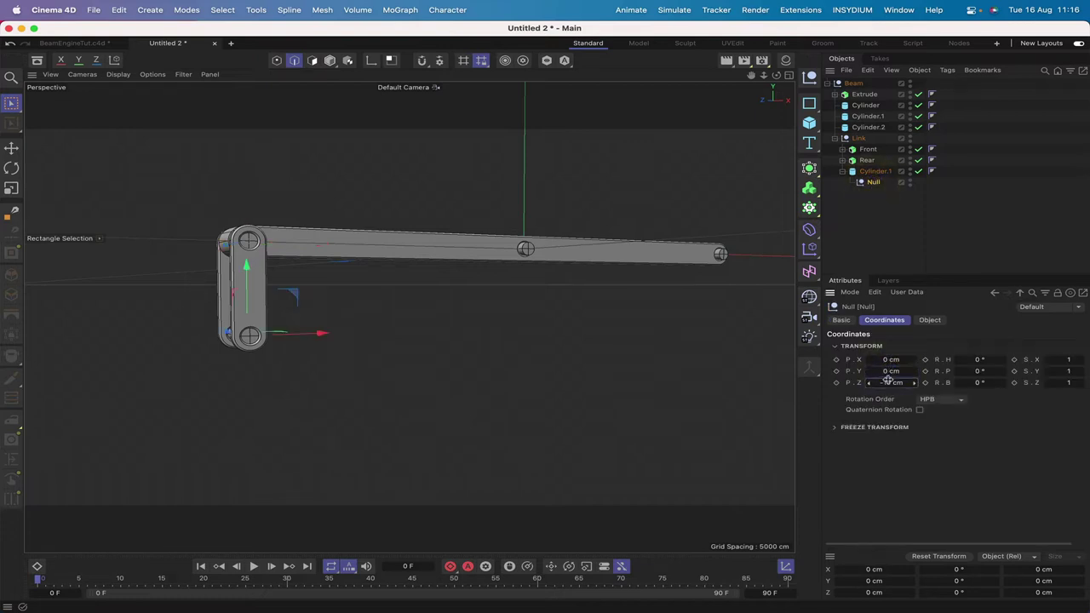
{"action": "left_click", "coordinate": [888, 382]}
{"action": "type", "text": "0"}
{"action": "key", "text": "Return"}
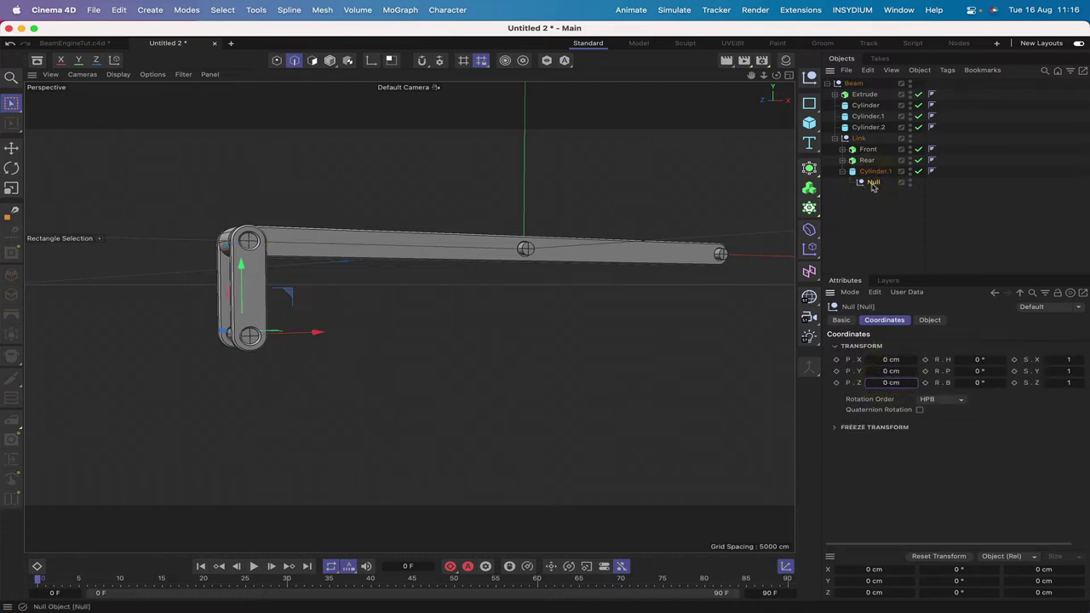
Step: Move the null out to the root level below the Beam hierarchy and rename it as Piston
{"action": "left_click_drag", "start_coordinate": [873, 186], "coordinate": [840, 212]}
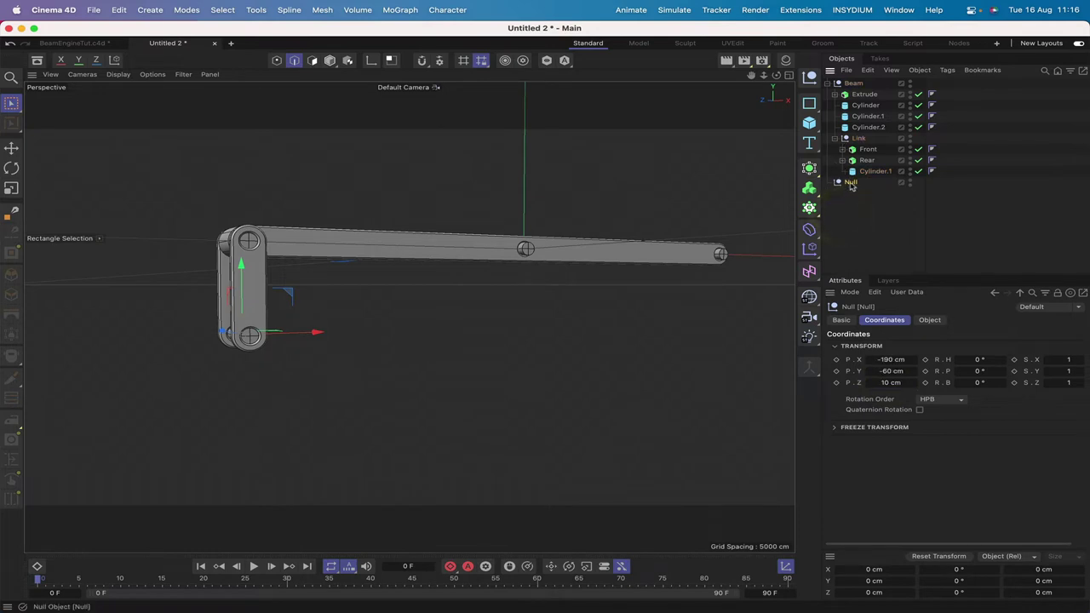
{"action": "double_click", "coordinate": [851, 183]}
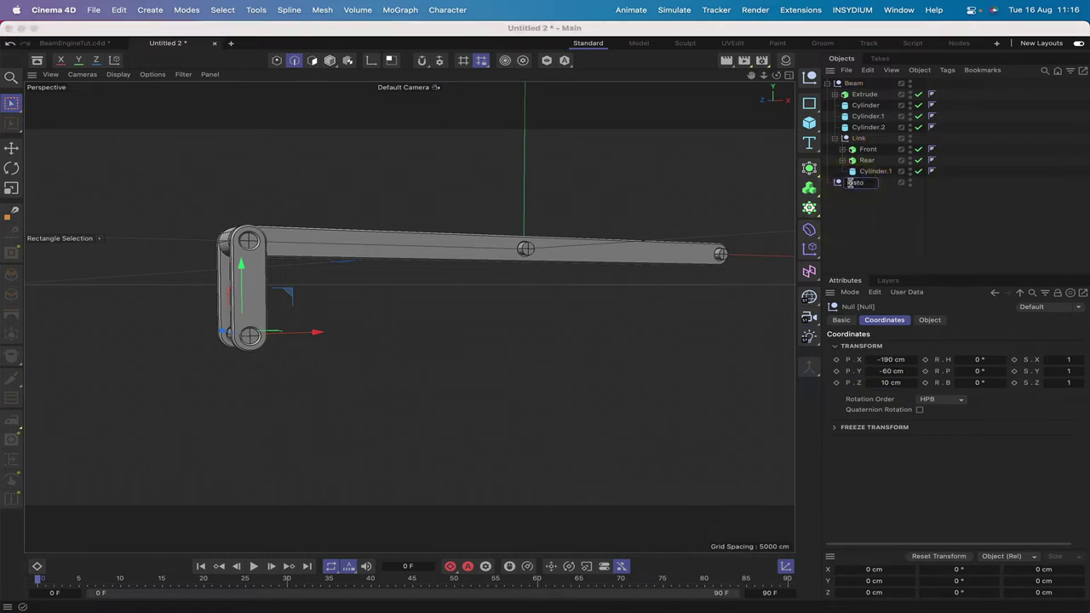
{"action": "type", "text": "Piston"}
{"action": "key", "text": "Return"}
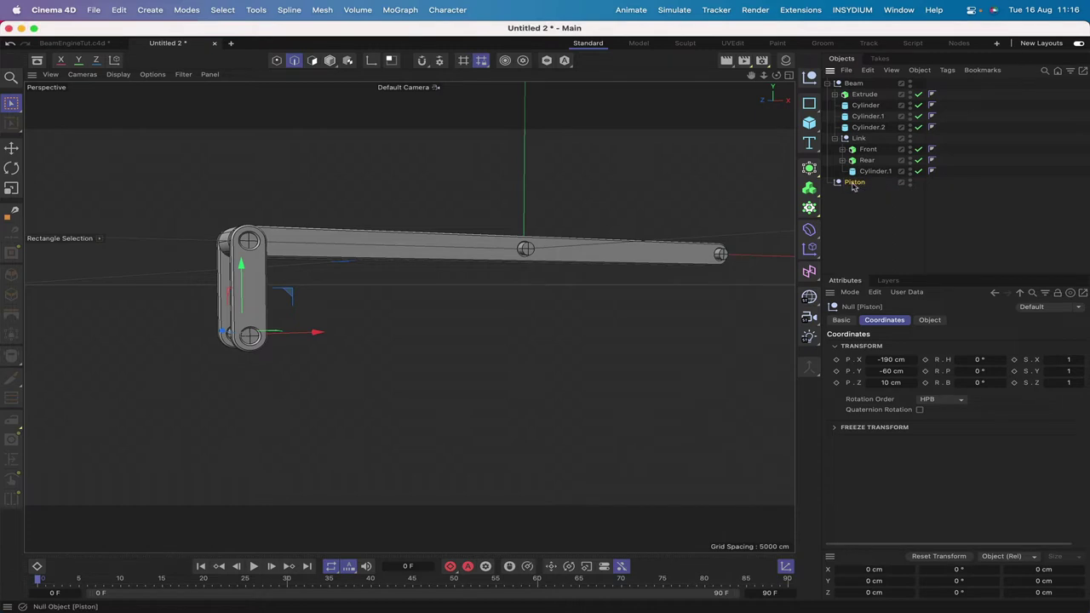
Step: Add a cube inside the Piston null and set its X, Y and Z positions to 0 cm
{"action": "left_click", "coordinate": [809, 123]}
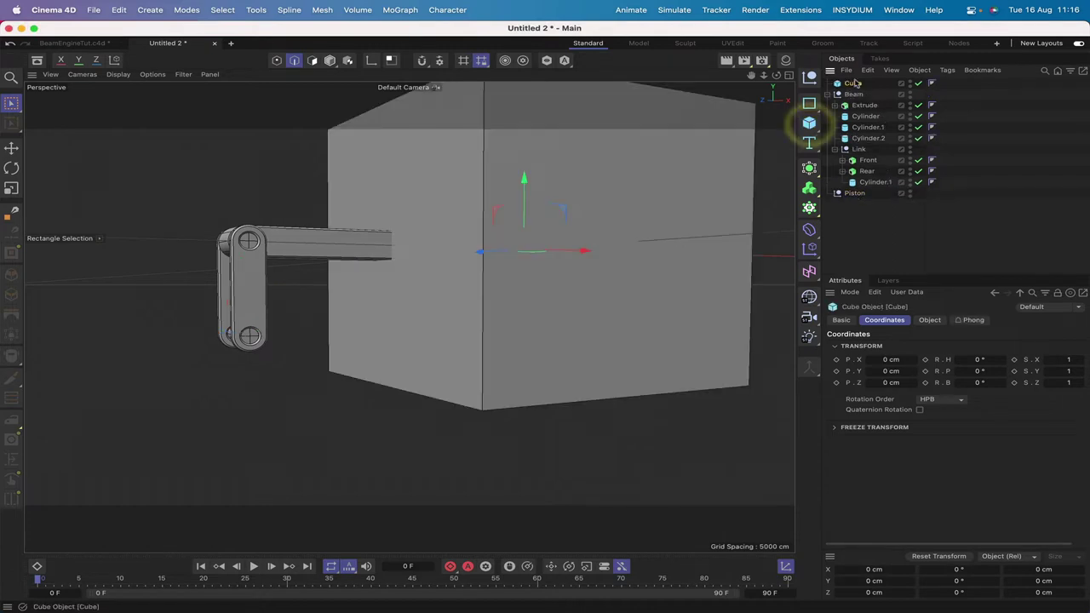
{"action": "left_click_drag", "start_coordinate": [853, 83], "coordinate": [853, 194]}
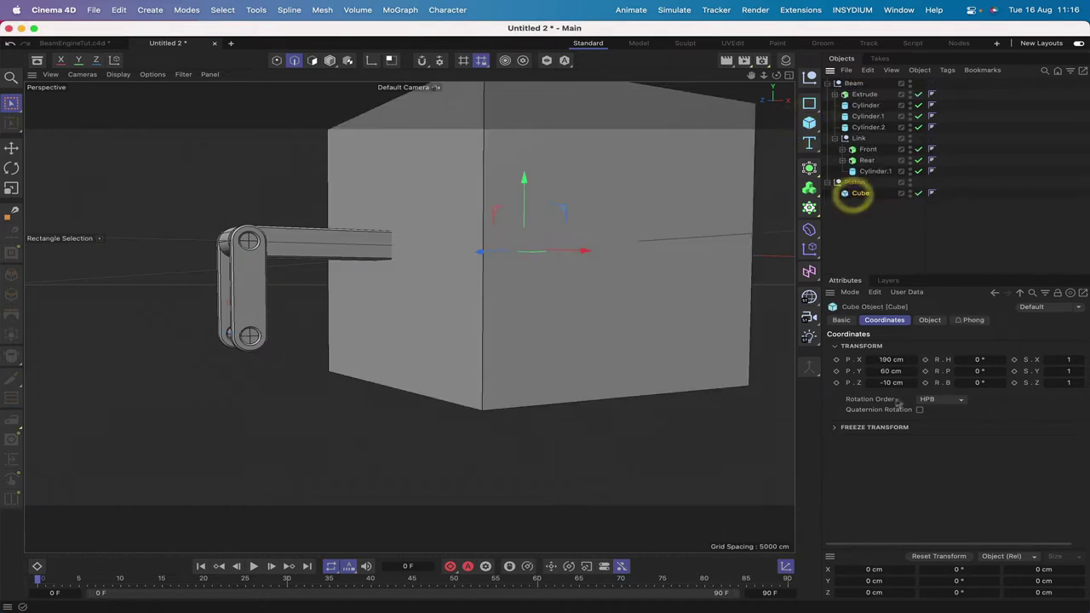
{"action": "left_click", "coordinate": [890, 360]}
{"action": "type", "text": "0"}
{"action": "key", "text": "Return"}
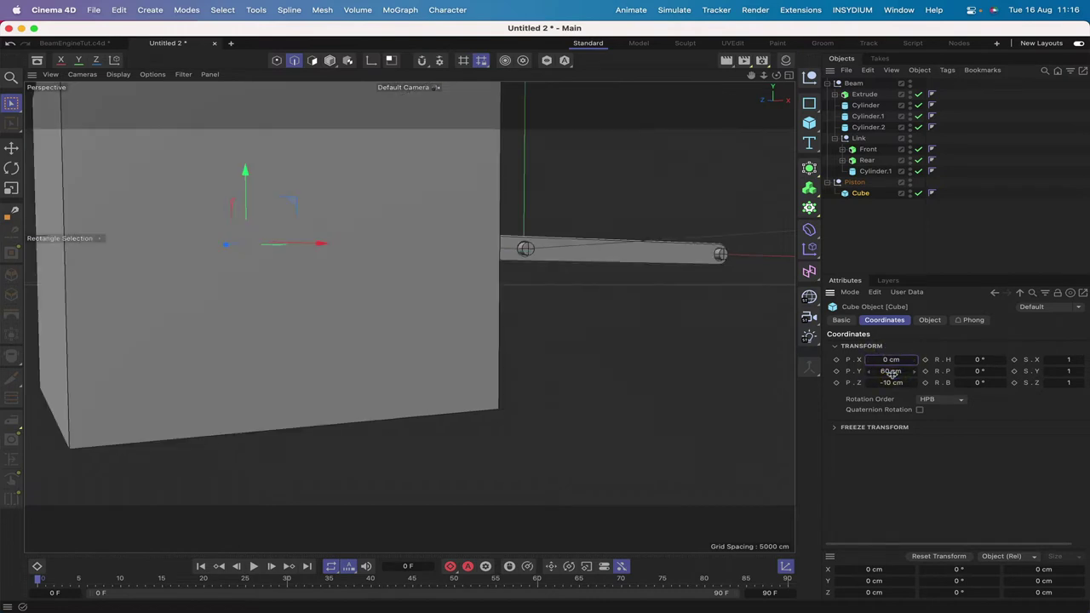
{"action": "left_click", "coordinate": [891, 371]}
{"action": "type", "text": "0"}
{"action": "key", "text": "Return"}
{"action": "left_click", "coordinate": [891, 382]}
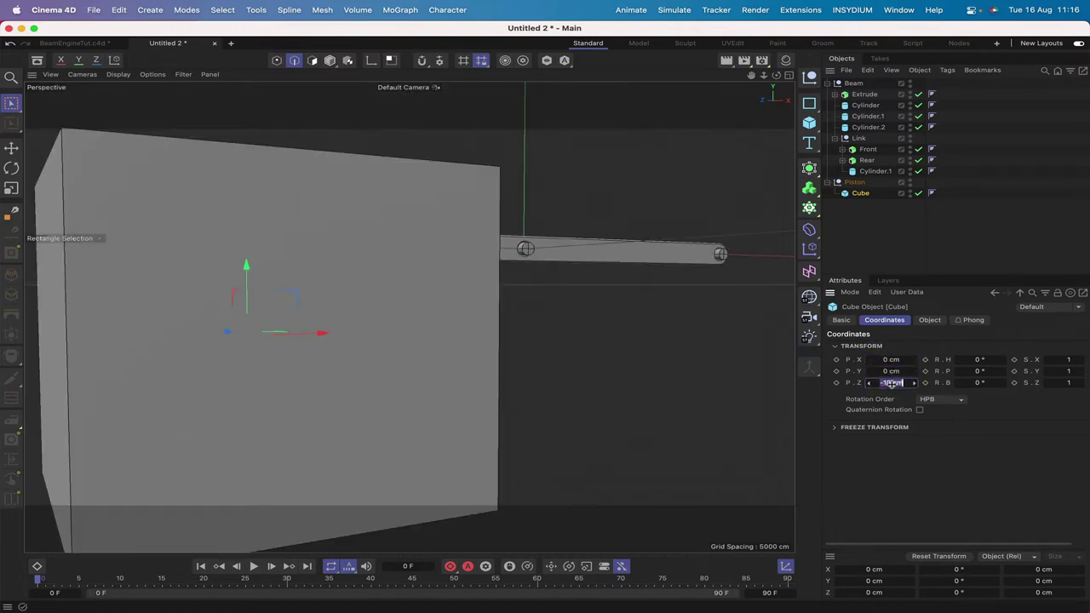
{"action": "type", "text": "0"}
{"action": "key", "text": "Return"}
Step: Set the cube's X, Y and Z sizes to 20 cm each
{"action": "left_click", "coordinate": [929, 319]}
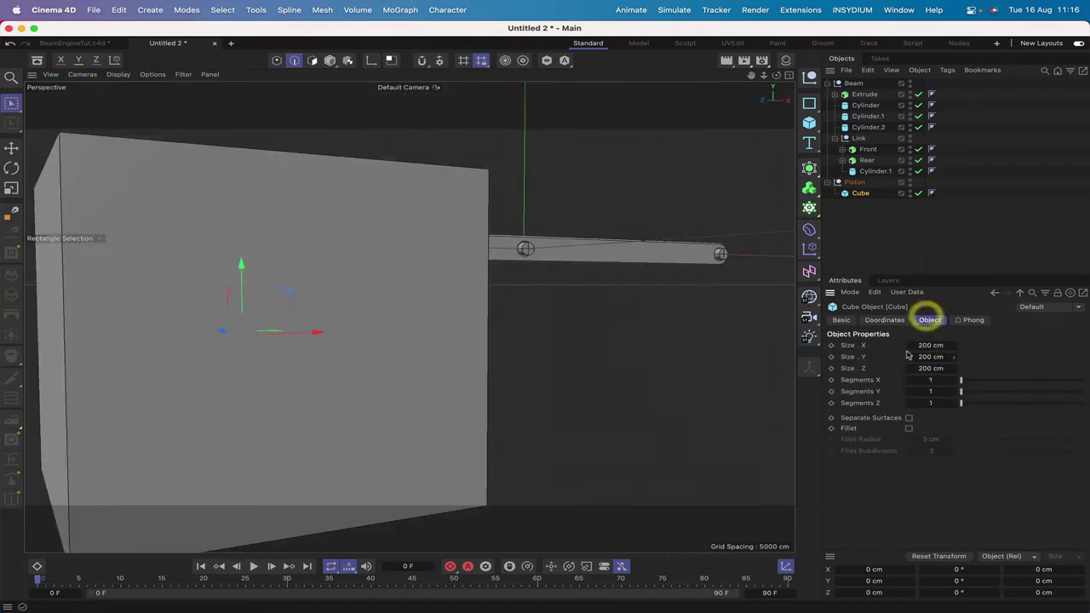
{"action": "left_click", "coordinate": [919, 345]}
{"action": "type", "text": "20"}
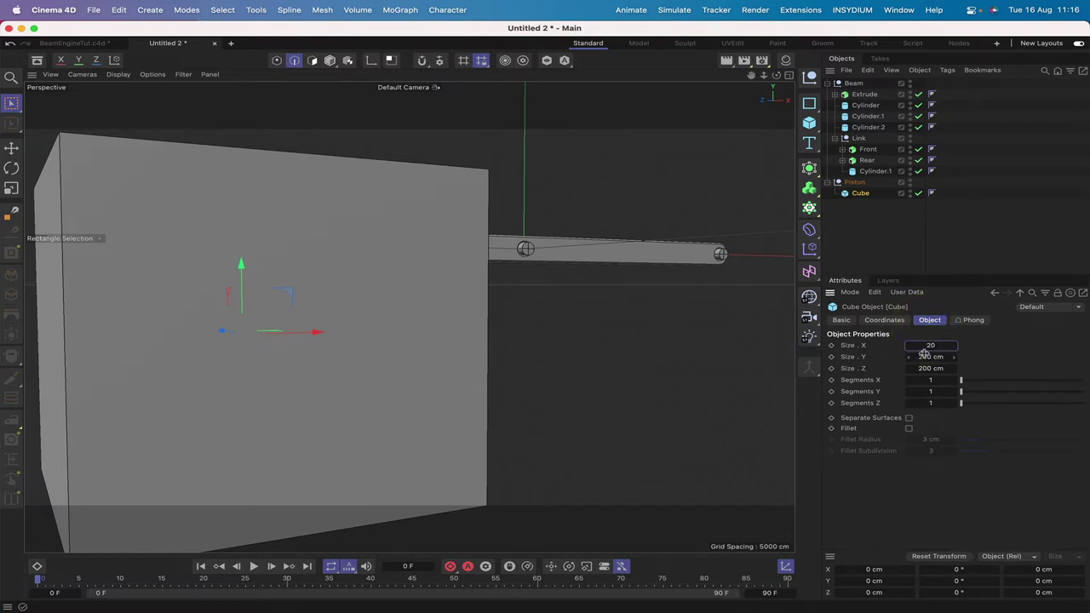
{"action": "left_click", "coordinate": [928, 356]}
{"action": "type", "text": "20"}
{"action": "left_click", "coordinate": [930, 366]}
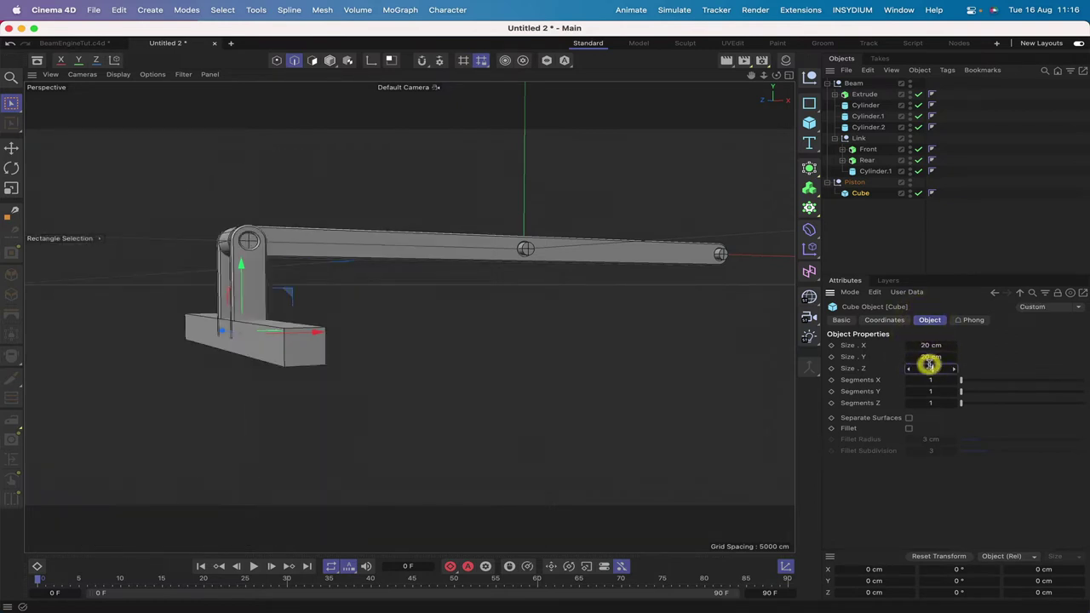
{"action": "type", "text": "20"}
{"action": "key", "text": "Return"}
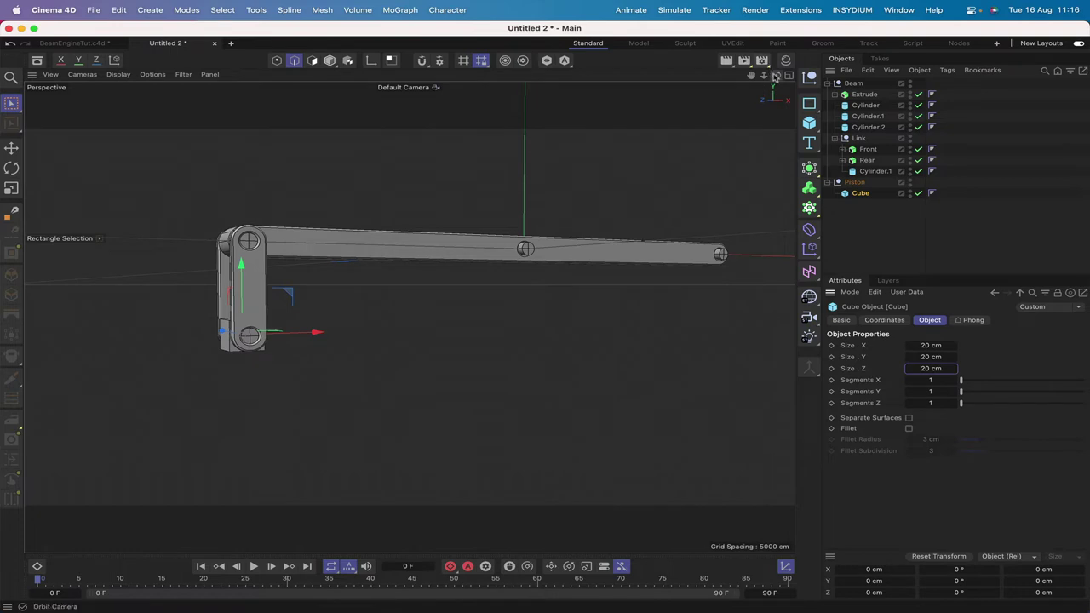
Step: Frame the cube between the link plates and convert it to an editable polygon object
{"action": "left_click_drag", "start_coordinate": [775, 75], "coordinate": [707, 80]}
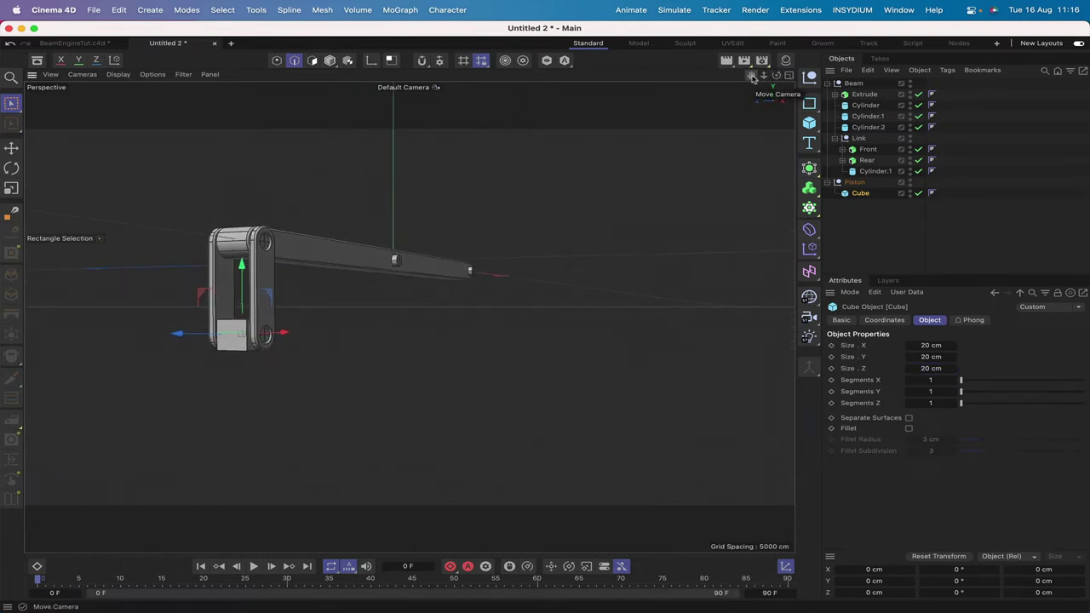
{"action": "key", "text": "o"}
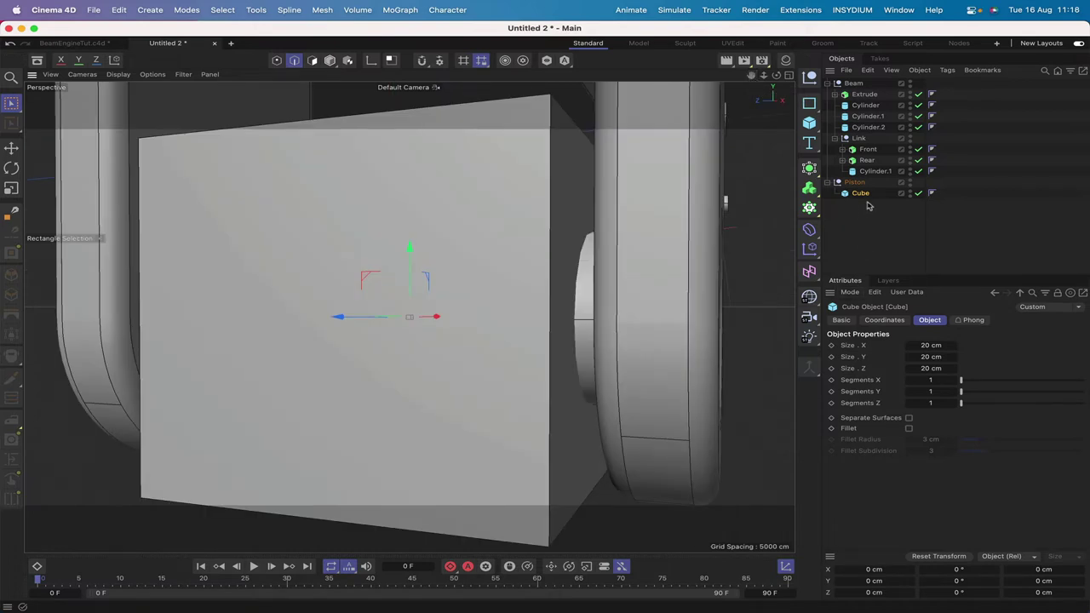
{"action": "key", "text": "c"}
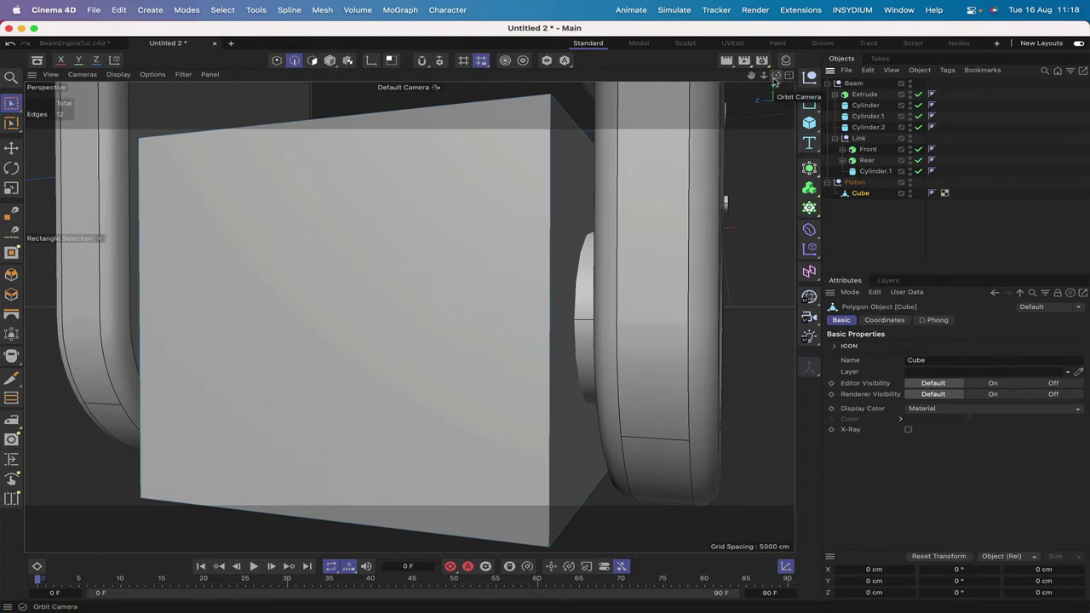
Step: Select the cube's front and rear polygons through the Front view, using Live Selection with Visible Only disabled
{"action": "key", "text": "F4"}
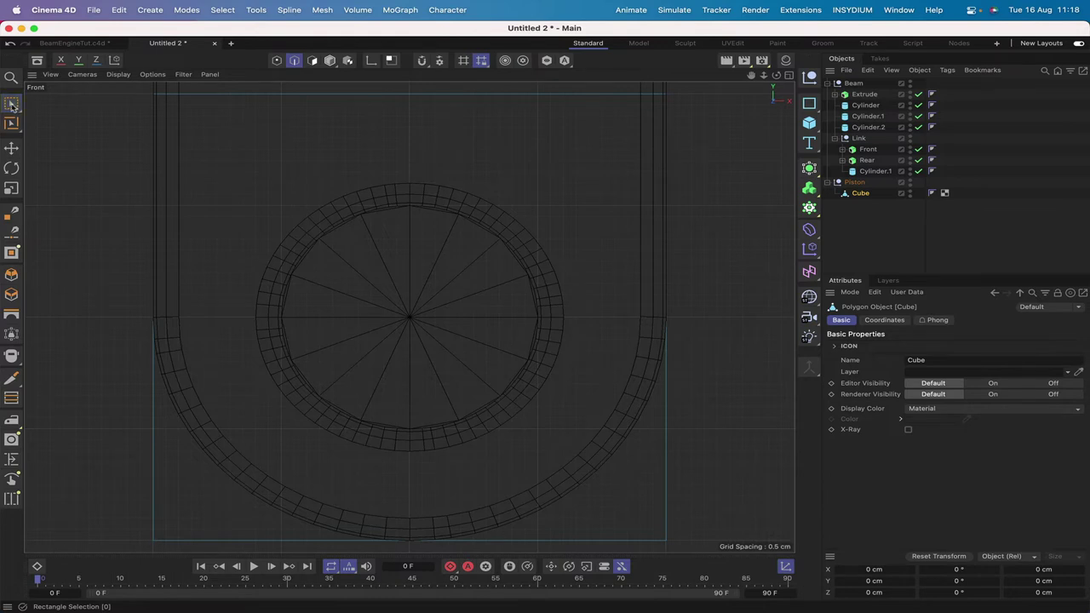
{"action": "left_click_drag", "start_coordinate": [12, 103], "coordinate": [66, 119]}
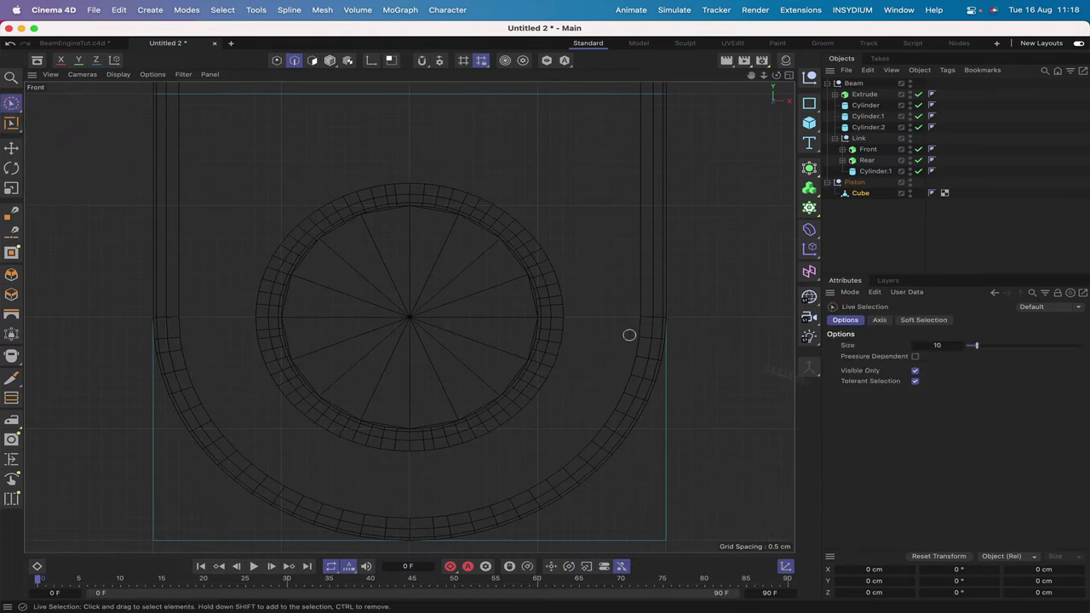
{"action": "left_click", "coordinate": [915, 371]}
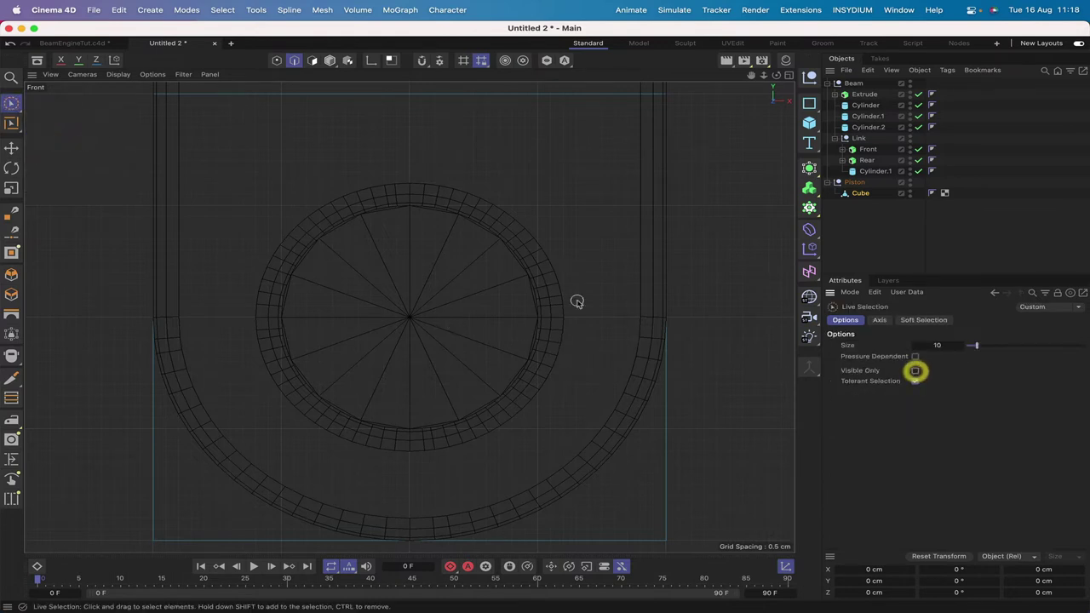
{"action": "left_click", "coordinate": [576, 227]}
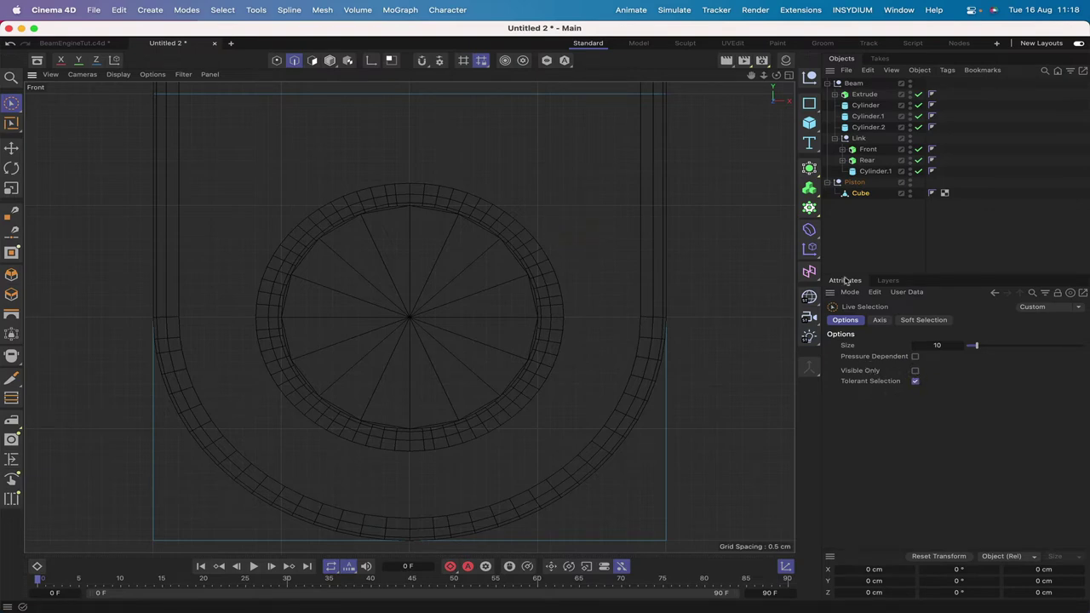
{"action": "left_click", "coordinate": [312, 61]}
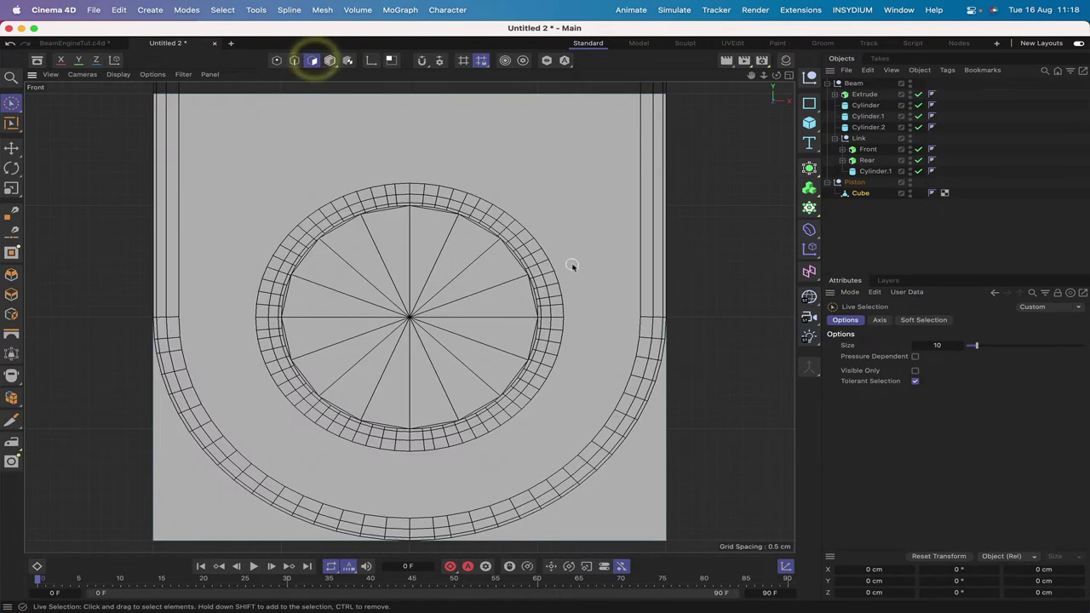
{"action": "left_click", "coordinate": [571, 215]}
{"action": "key", "text": "F1"}
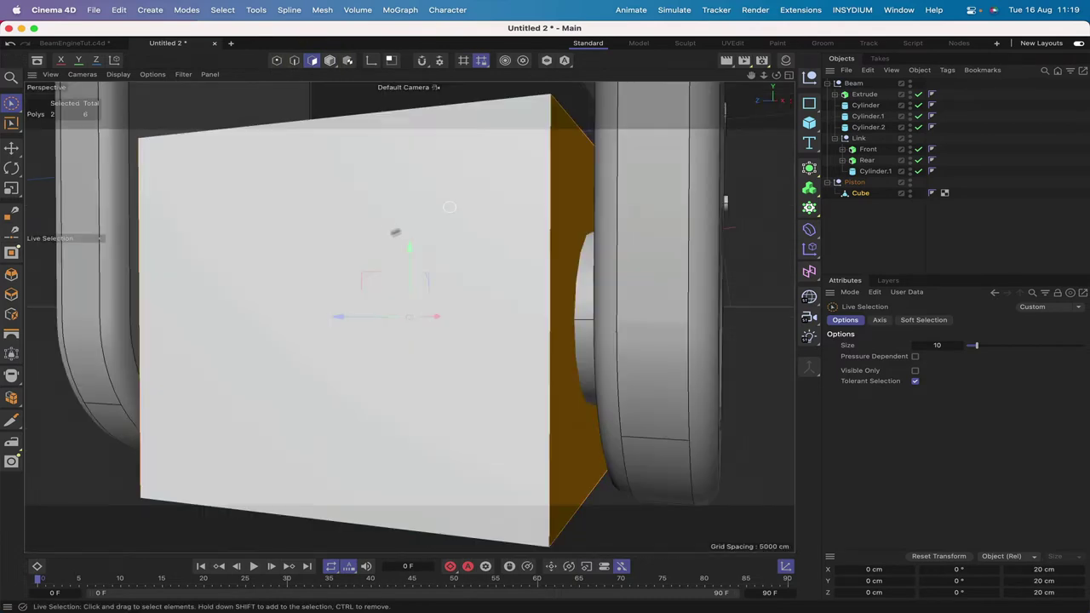
Step: Re-enable Visible Only and add the cube's bottom polygon to the selection
{"action": "left_click", "coordinate": [916, 371]}
{"action": "left_click_drag", "start_coordinate": [775, 75], "coordinate": [776, 34]}
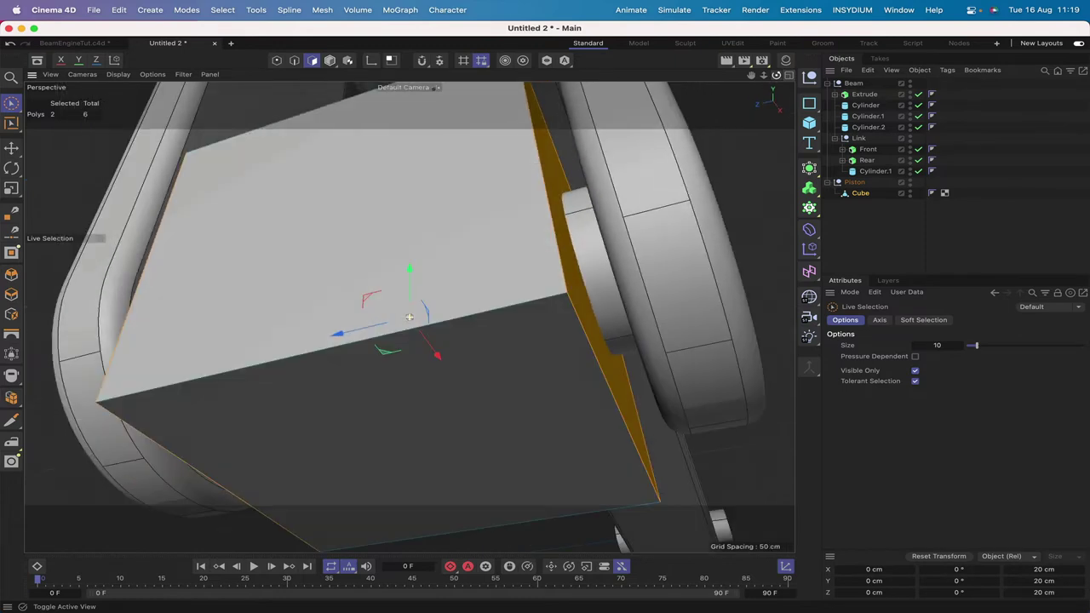
{"action": "left_click", "coordinate": [477, 393], "text": "shift"}
Step: Inset the cube's selected front, rear and bottom polygons with a 5 cm offset
{"action": "left_click_drag", "start_coordinate": [776, 75], "coordinate": [774, 242]}
{"action": "key", "text": "i"}
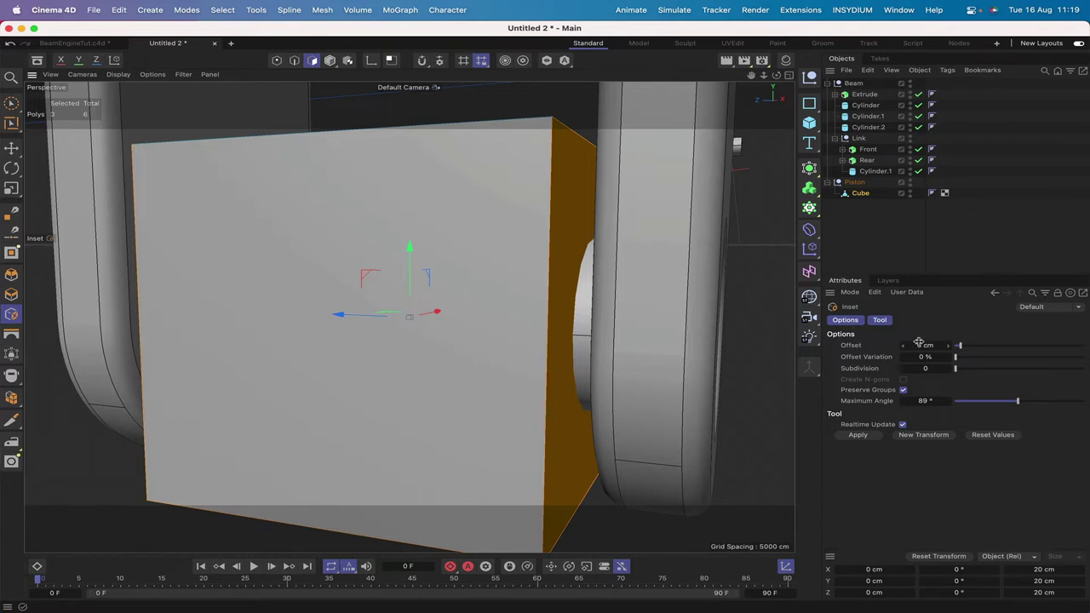
{"action": "left_click", "coordinate": [869, 436]}
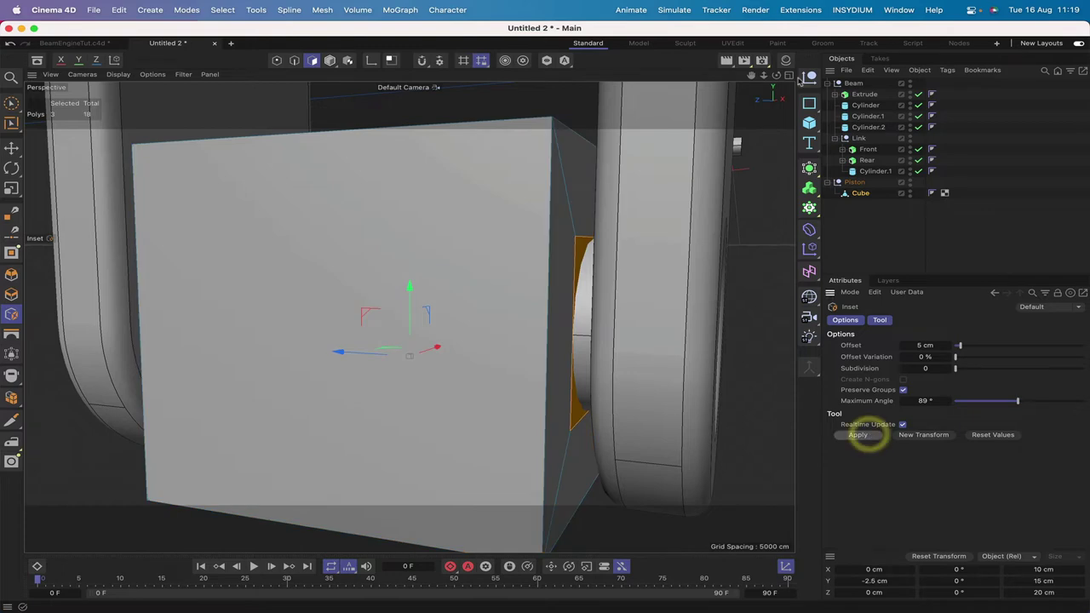
Step: Switch the viewport to line display and bridge the cube's inset front and rear polygons to form the pin opening
{"action": "mouse_move", "coordinate": [410, 356]}
{"action": "left_mouse_down", "text": "alt"}
{"action": "mouse_move", "coordinate": [459, 281]}
{"action": "mouse_move", "coordinate": [408, 356]}
{"action": "left_mouse_up", "text": "alt"}
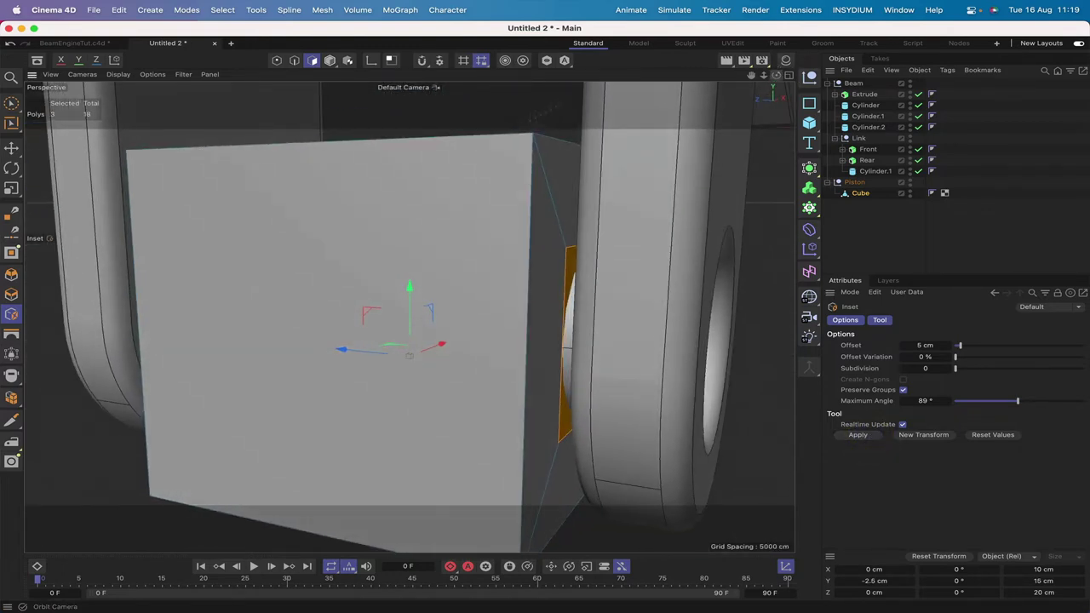
{"action": "left_click", "coordinate": [118, 75]}
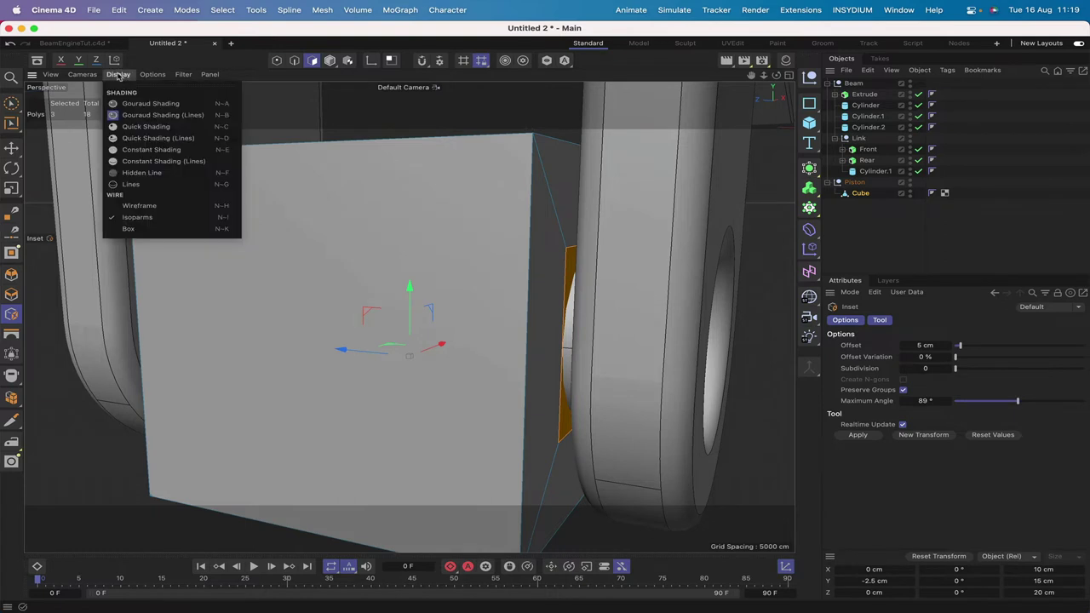
{"action": "left_click", "coordinate": [137, 203]}
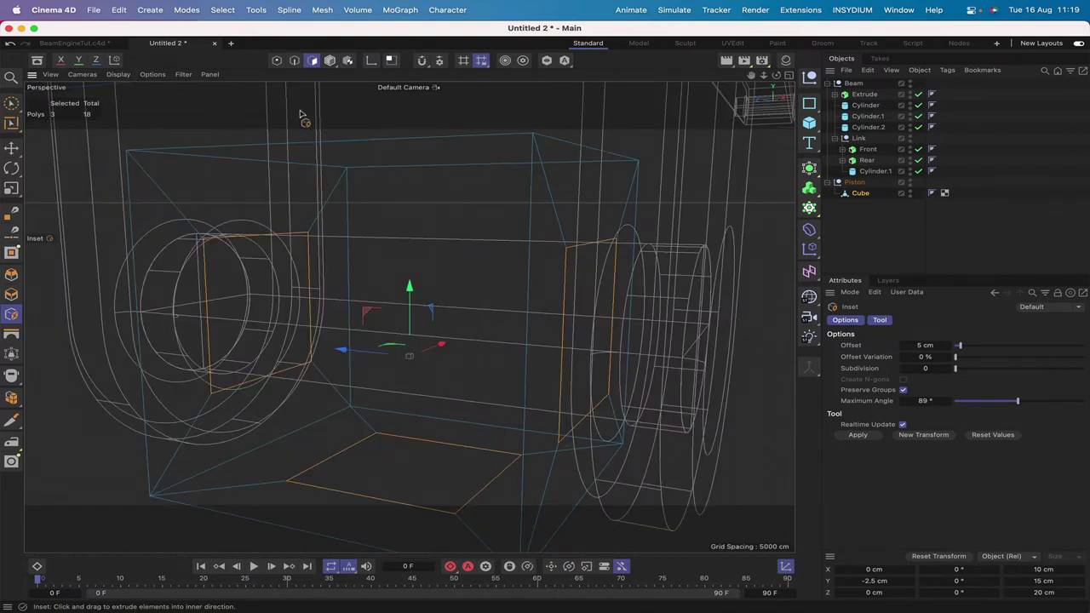
{"action": "key", "text": "m"}
{"action": "key", "text": "b"}
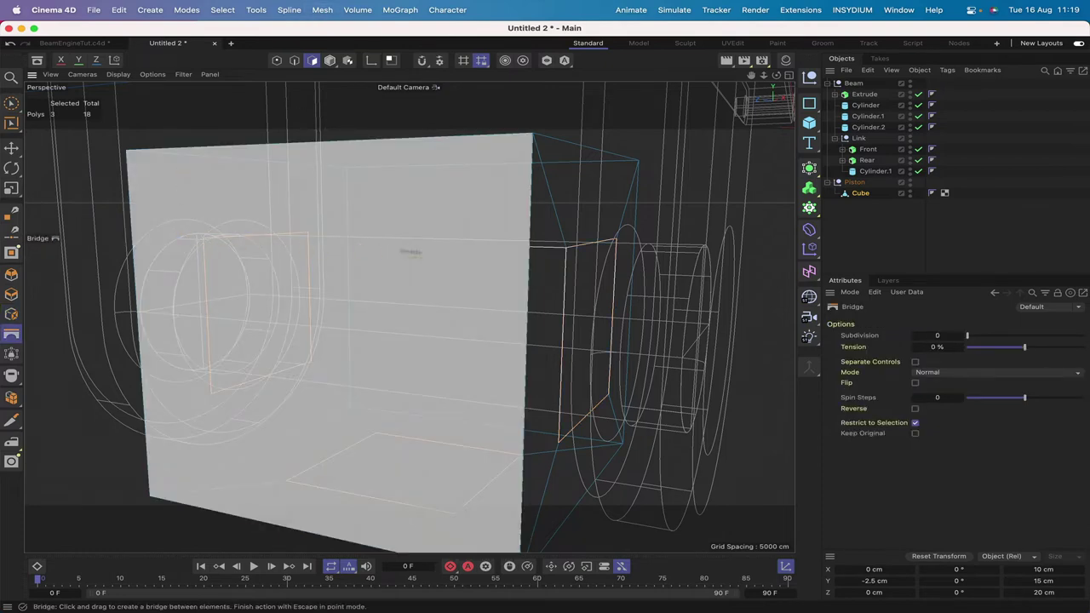
{"action": "left_click_drag", "start_coordinate": [565, 251], "coordinate": [162, 95]}
Step: Restore the viewport display to Gouraud Shading (Lines)
{"action": "left_click", "coordinate": [119, 74]}
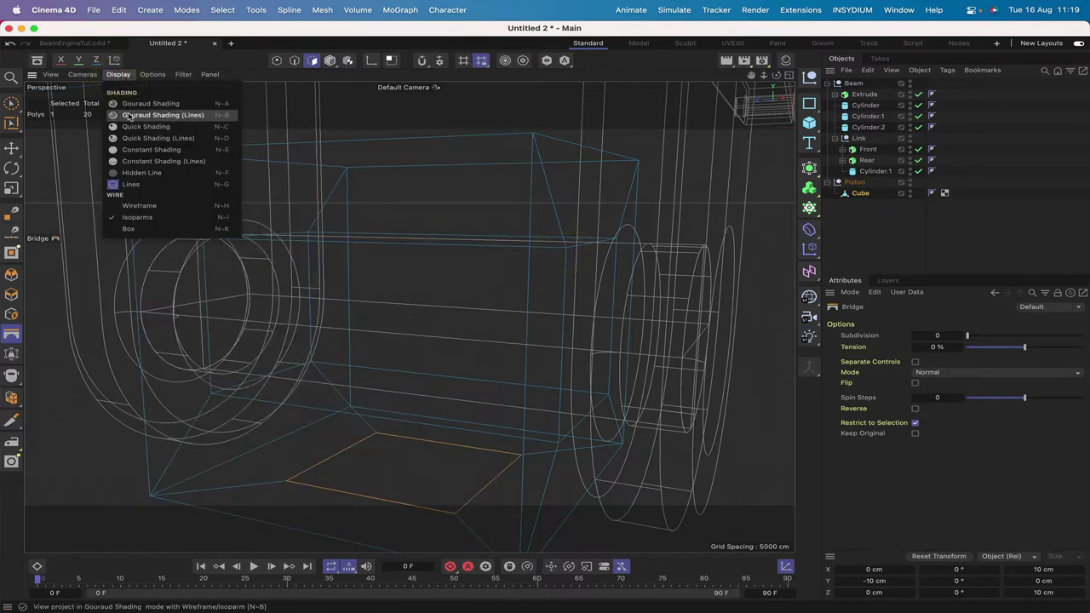
{"action": "left_click", "coordinate": [128, 114]}
{"action": "left_click", "coordinate": [118, 74]}
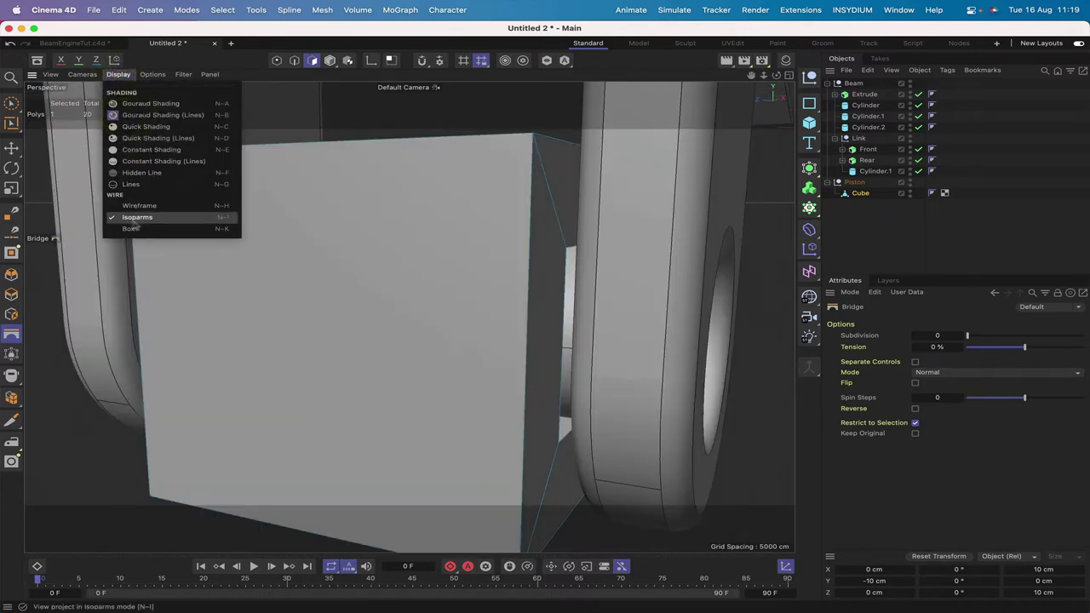
{"action": "left_click", "coordinate": [94, 397]}
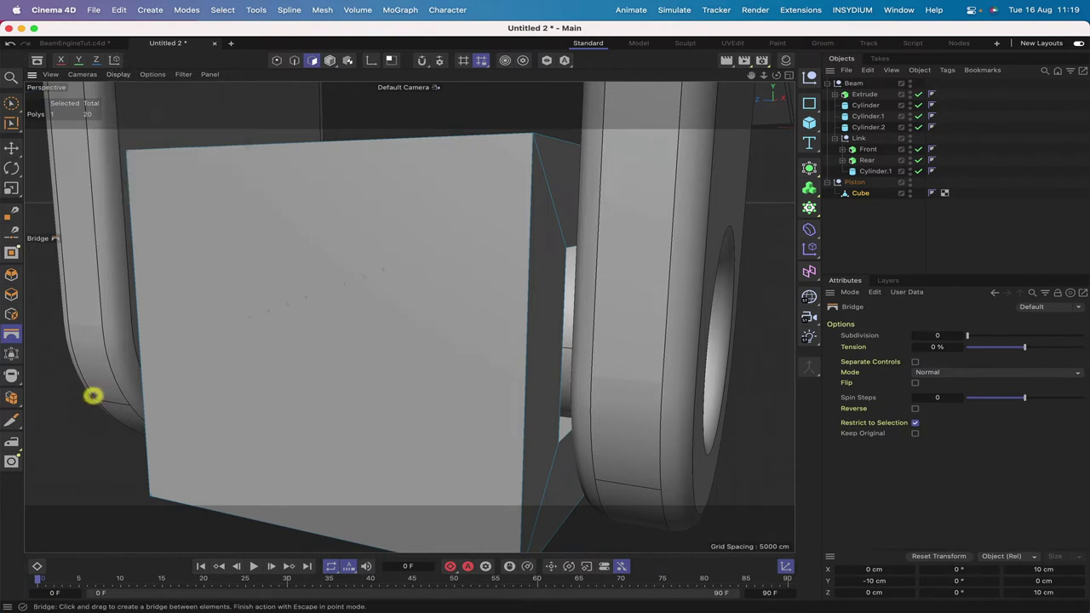
Step: Extrude the cube's inset bottom polygon with a 200 cm offset to form the piston rod
{"action": "left_click_drag", "start_coordinate": [776, 75], "coordinate": [776, 17]}
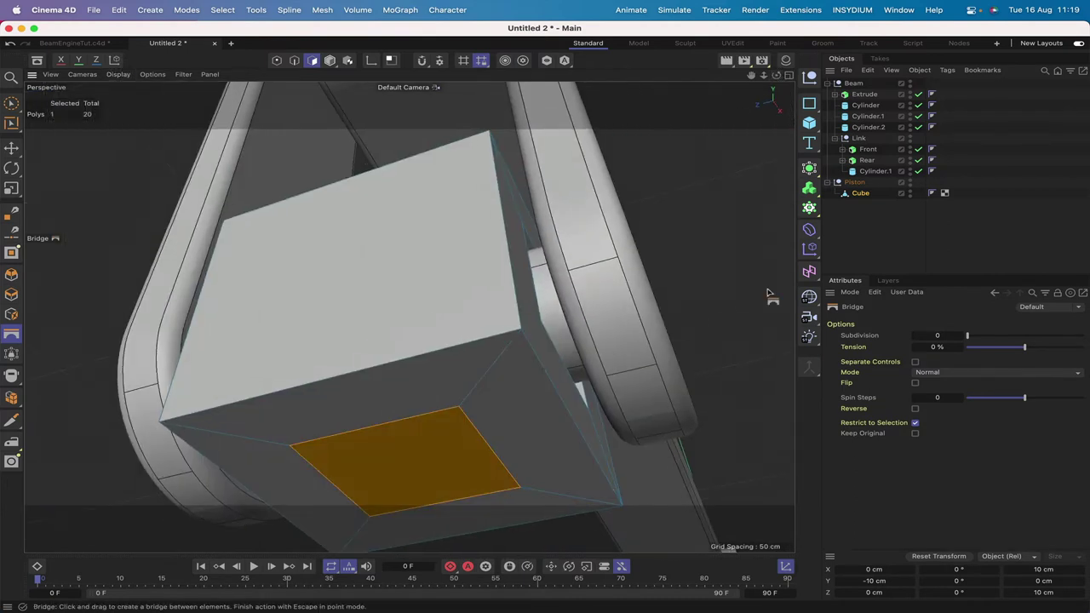
{"action": "key", "text": "d"}
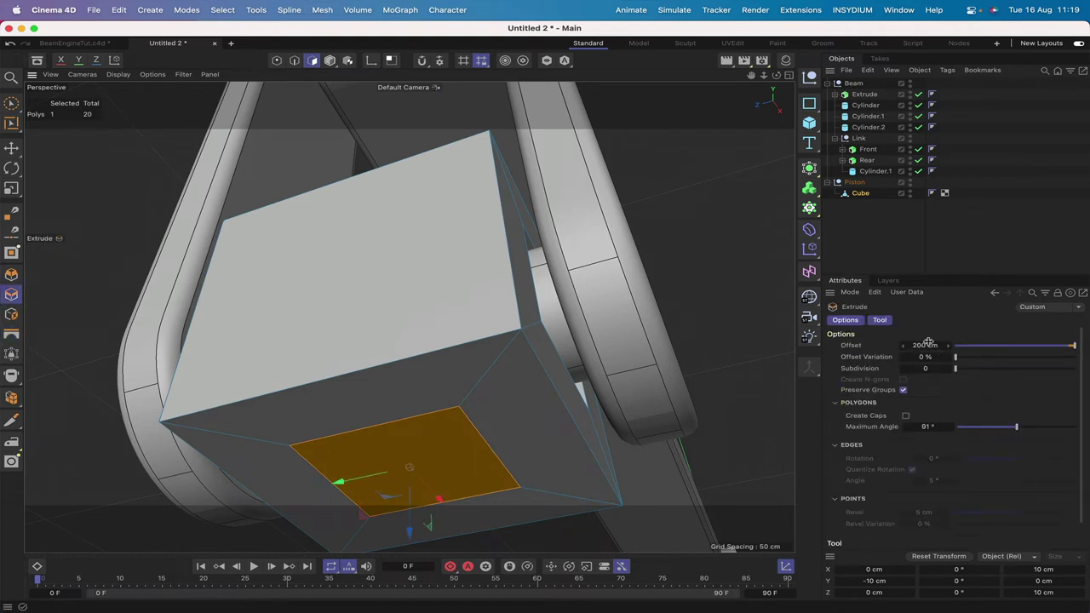
{"action": "left_click", "coordinate": [879, 320]}
{"action": "left_click", "coordinate": [860, 355]}
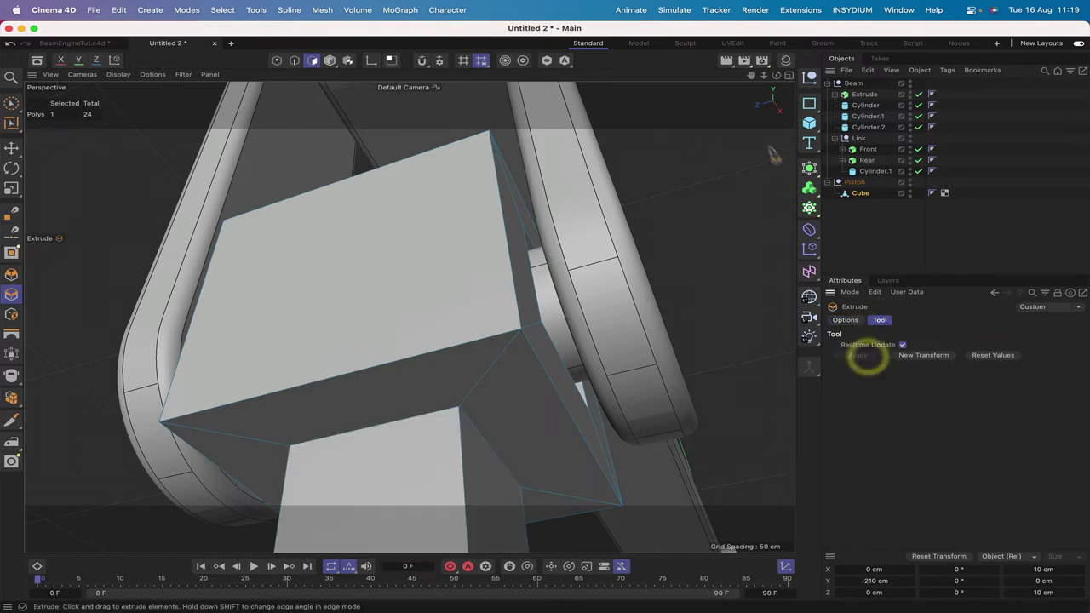
{"action": "right_click_drag", "start_coordinate": [754, 77], "coordinate": [685, 76]}
{"action": "mouse_move", "coordinate": [777, 75]}
{"action": "left_mouse_down"}
{"action": "mouse_move", "coordinate": [749, 102]}
{"action": "mouse_move", "coordinate": [781, 83]}
{"action": "left_mouse_up"}
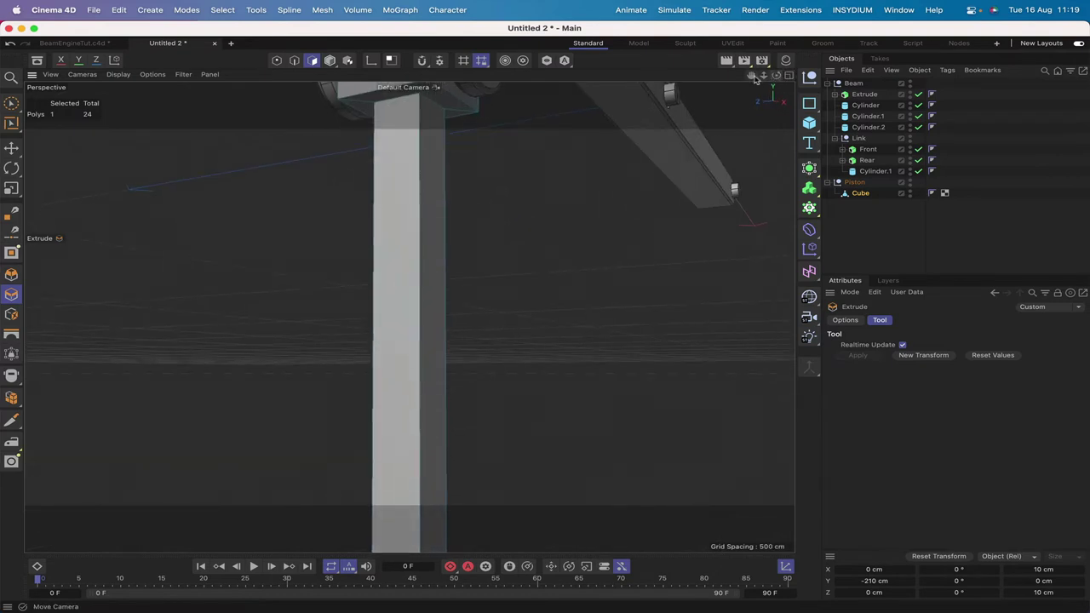
{"action": "right_click_drag", "start_coordinate": [751, 75], "coordinate": [698, 75]}
{"action": "left_click_drag", "start_coordinate": [751, 74], "coordinate": [417, 319]}
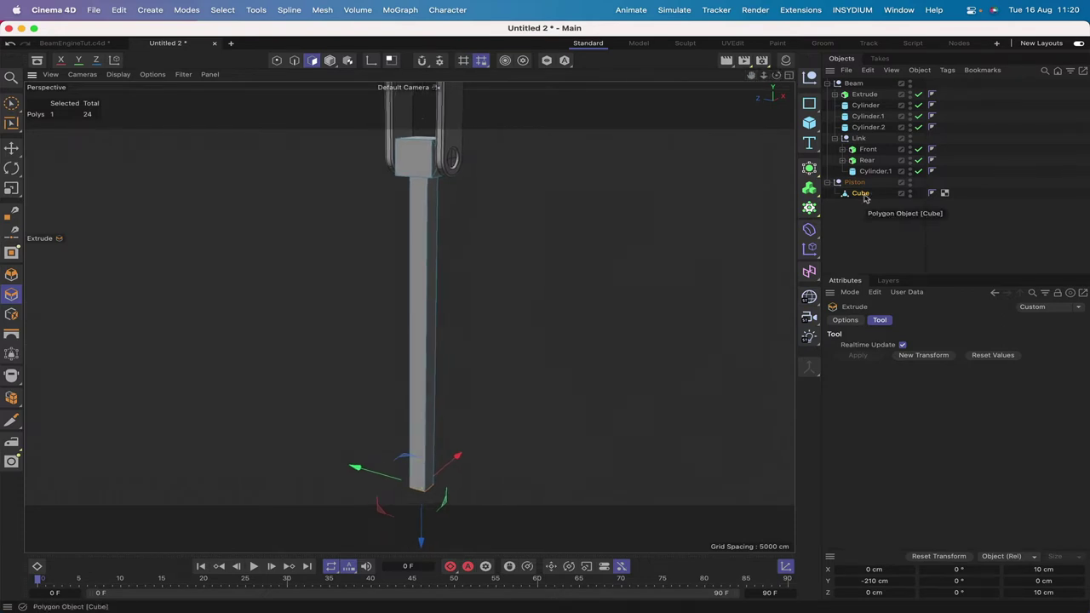
Step: Add a Subdivision Surface as the parent of the Cube and switch to edge mode
{"action": "left_click", "coordinate": [809, 168], "text": "alt"}
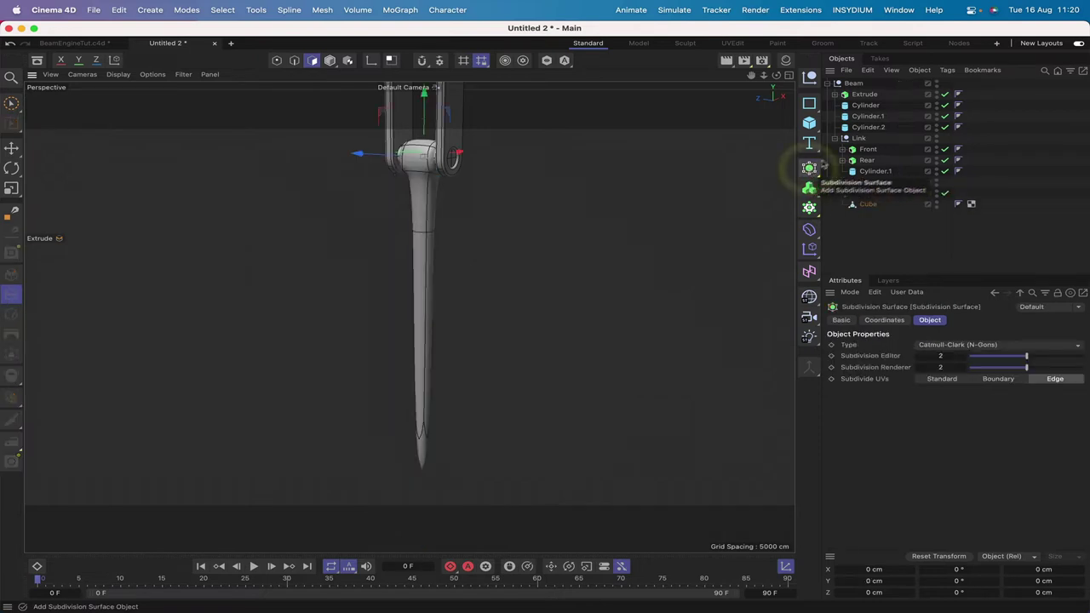
{"action": "left_click", "coordinate": [294, 60]}
{"action": "left_click_drag", "start_coordinate": [754, 74], "coordinate": [402, 342]}
{"action": "right_click_drag", "start_coordinate": [751, 75], "coordinate": [843, 75]}
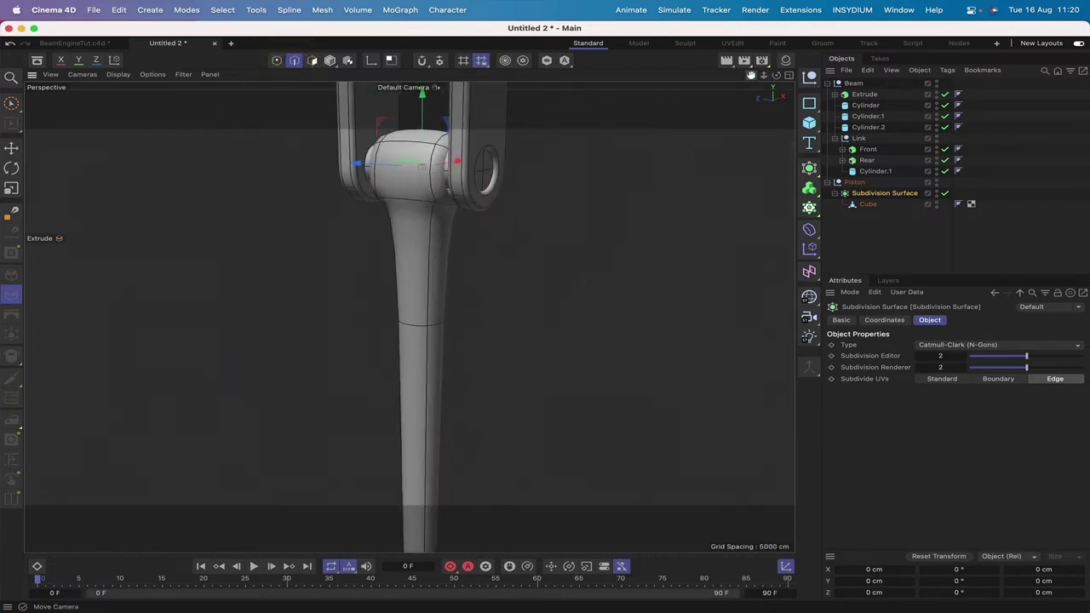
{"action": "mouse_move", "coordinate": [753, 77]}
{"action": "left_mouse_down"}
{"action": "mouse_move", "coordinate": [715, 158]}
{"action": "mouse_move", "coordinate": [409, 316]}
{"action": "mouse_move", "coordinate": [754, 79]}
{"action": "left_mouse_up"}
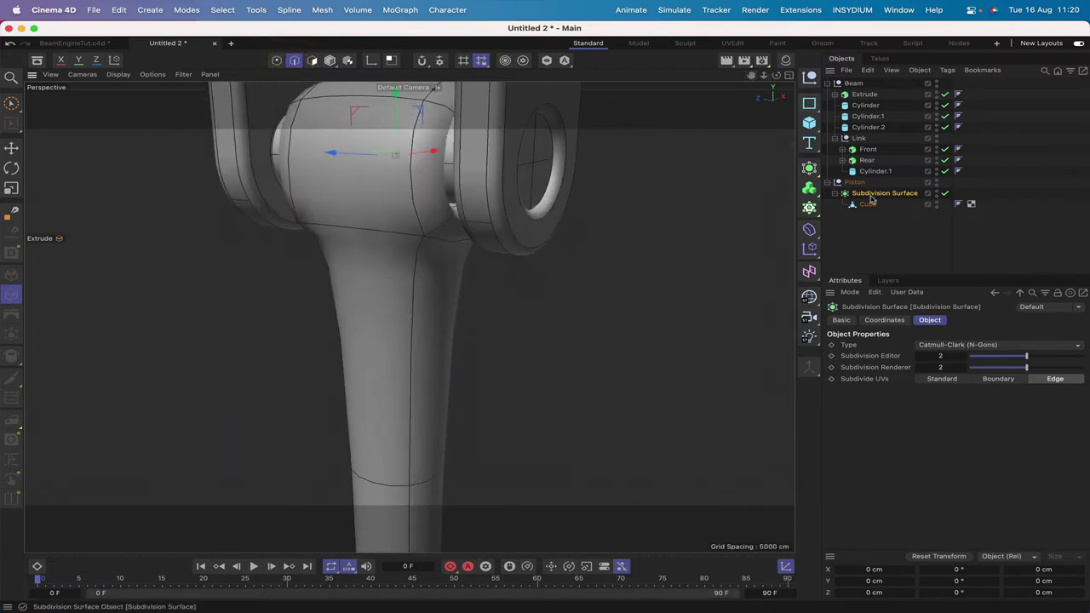
Step: Loop-select the outer and pin-opening edges on both the front and rear faces of the Cube
{"action": "left_click", "coordinate": [869, 207]}
{"action": "key", "text": "d"}
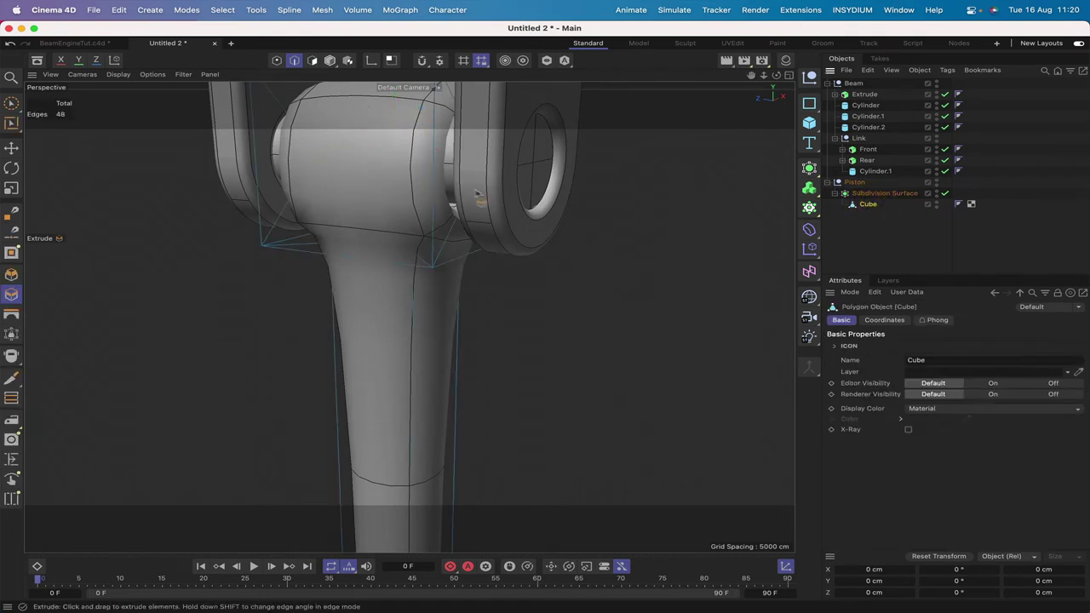
{"action": "key", "text": "u"}
{"action": "key", "text": "l"}
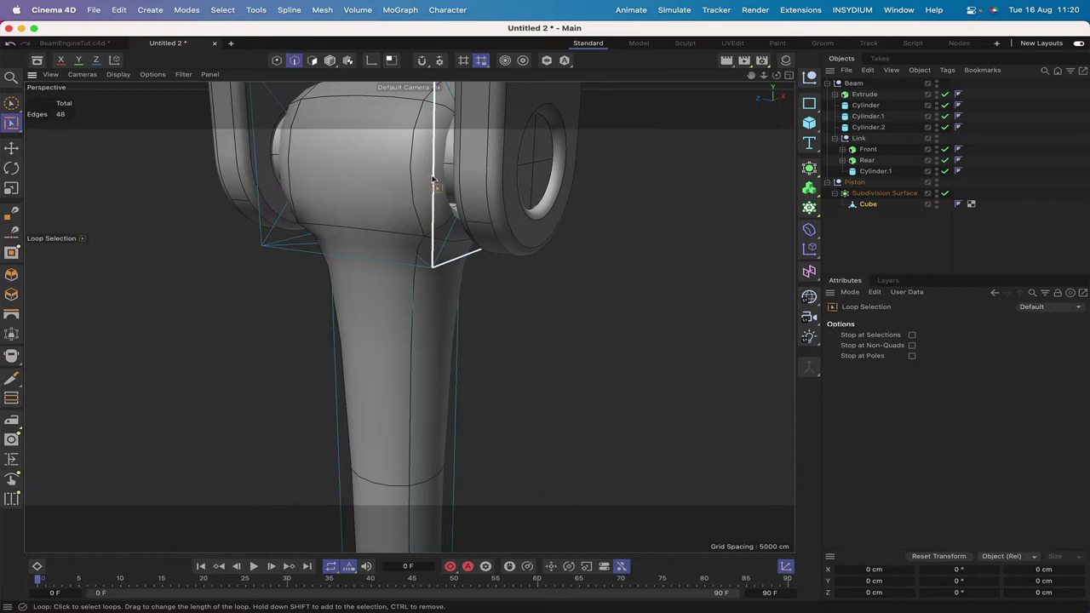
{"action": "left_click", "coordinate": [434, 181]}
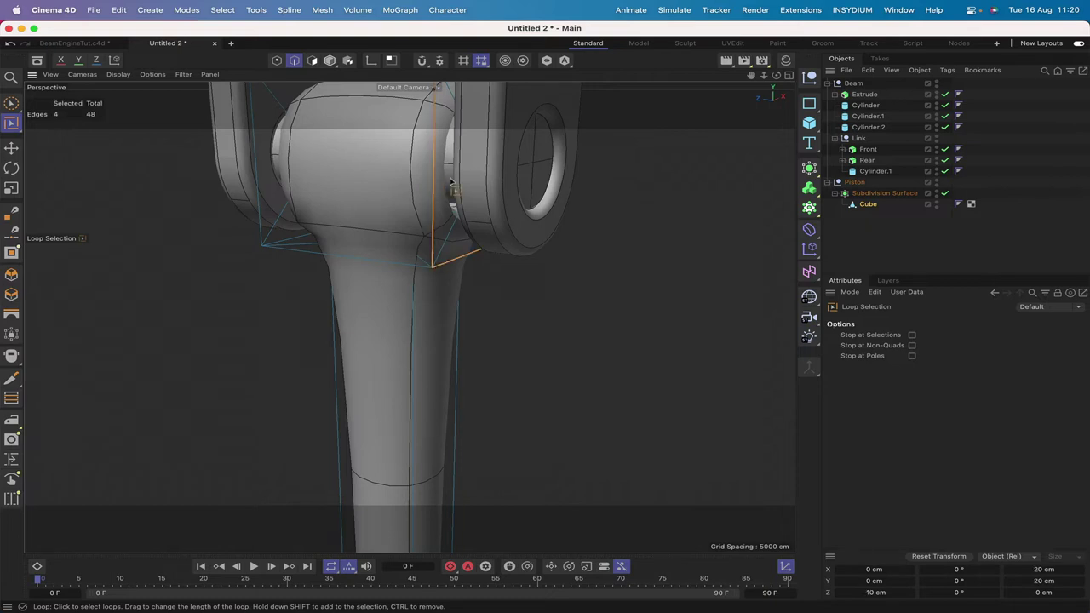
{"action": "left_click_drag", "start_coordinate": [775, 76], "coordinate": [774, 76]}
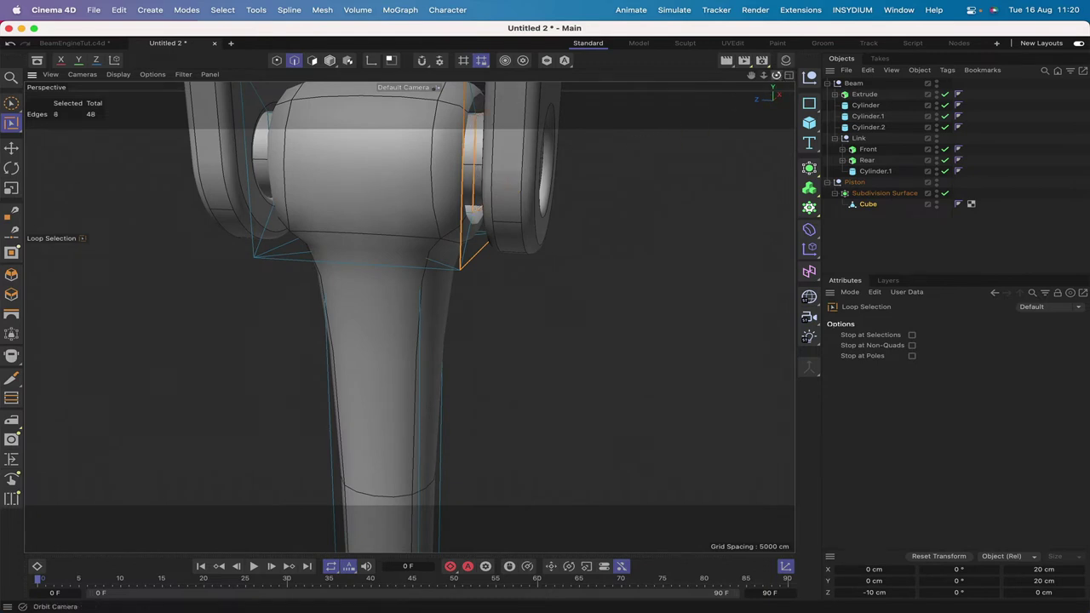
{"action": "left_click_drag", "start_coordinate": [776, 76], "coordinate": [775, 76]}
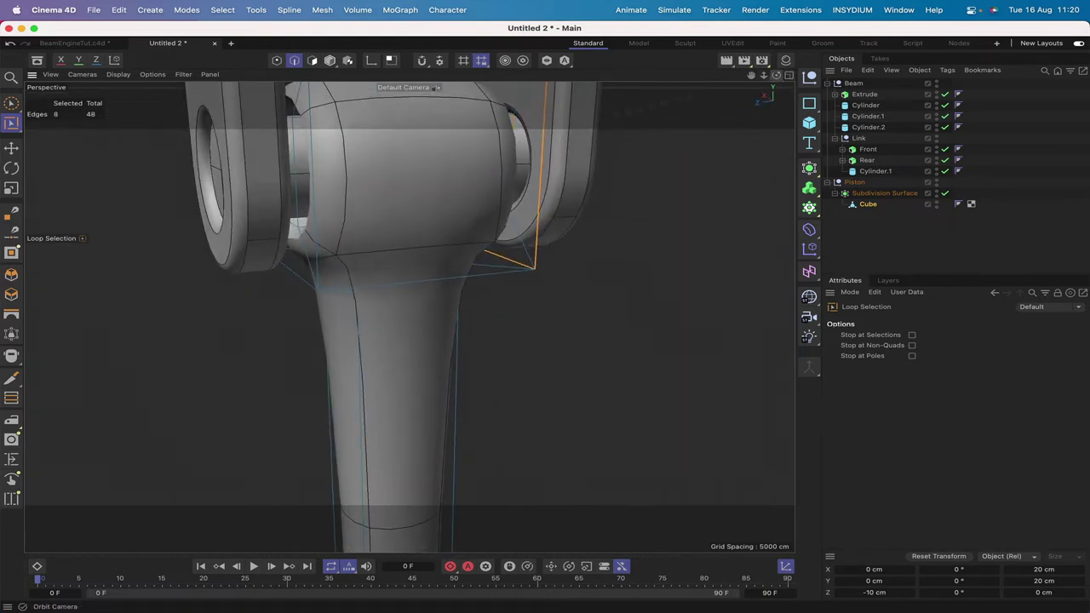
{"action": "left_click", "coordinate": [314, 213], "text": "shift"}
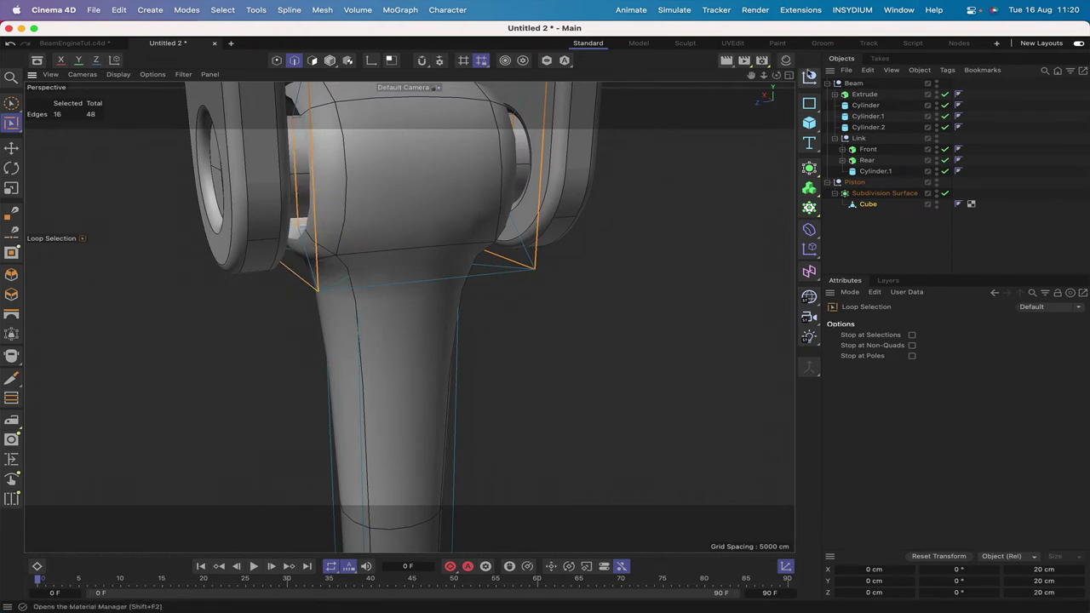
Step: Add the edge loops where the rod meets the block and at the rod's lower end to the selection
{"action": "left_click_drag", "start_coordinate": [776, 76], "coordinate": [776, 76]}
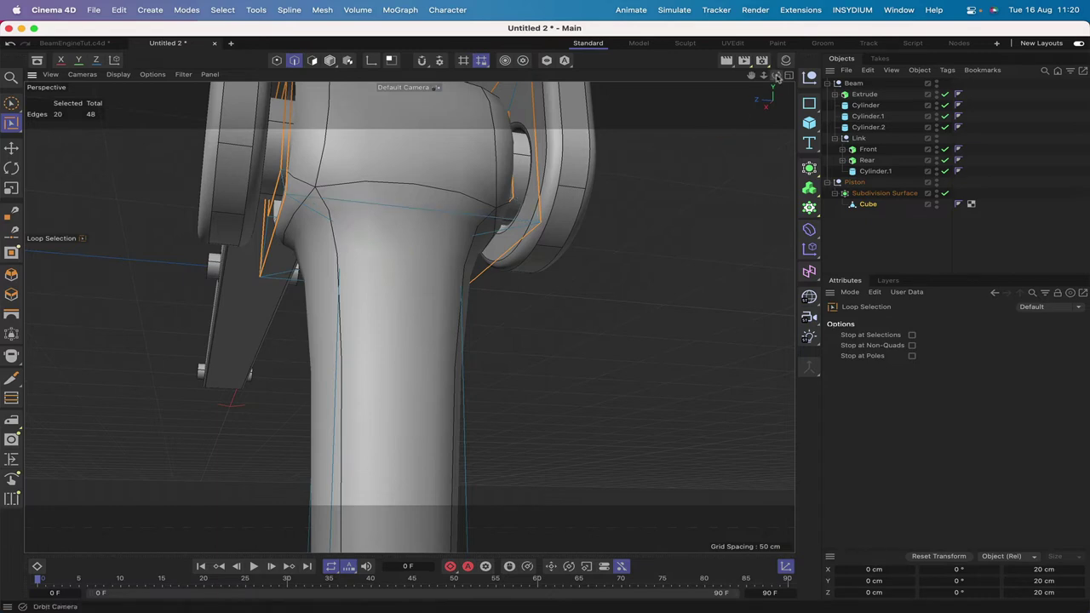
{"action": "left_click_drag", "start_coordinate": [776, 75], "coordinate": [776, 76]}
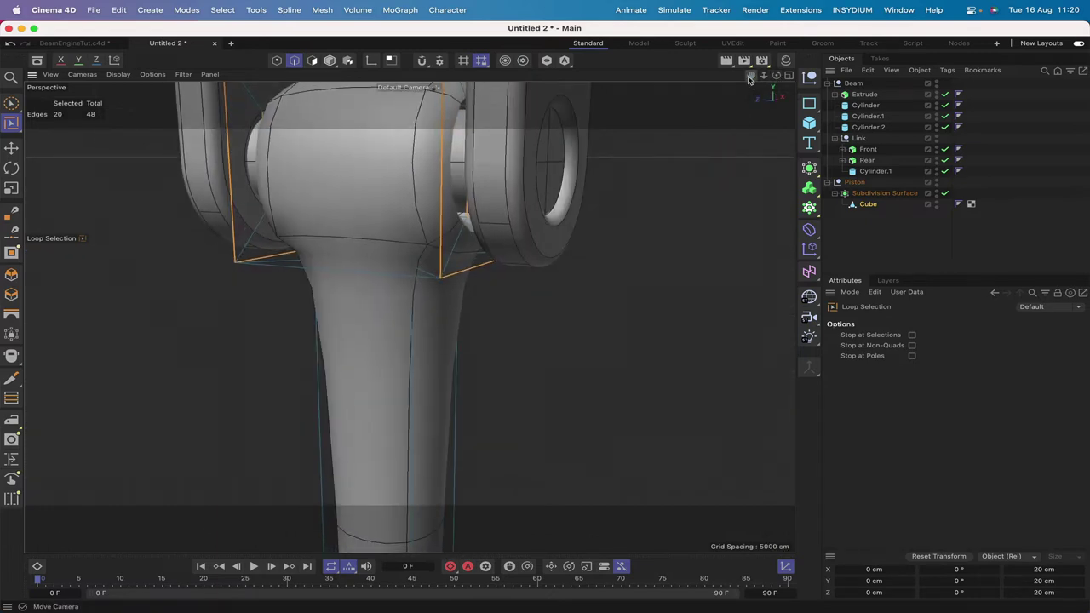
{"action": "left_click_drag", "start_coordinate": [749, 78], "coordinate": [776, 76]}
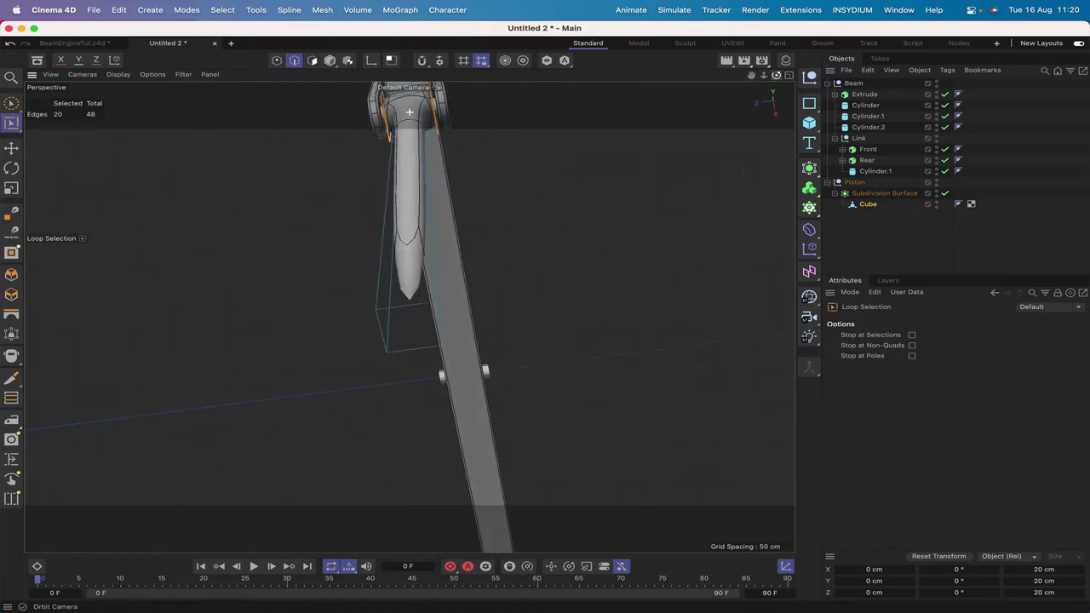
{"action": "left_click", "coordinate": [432, 317], "text": "shift"}
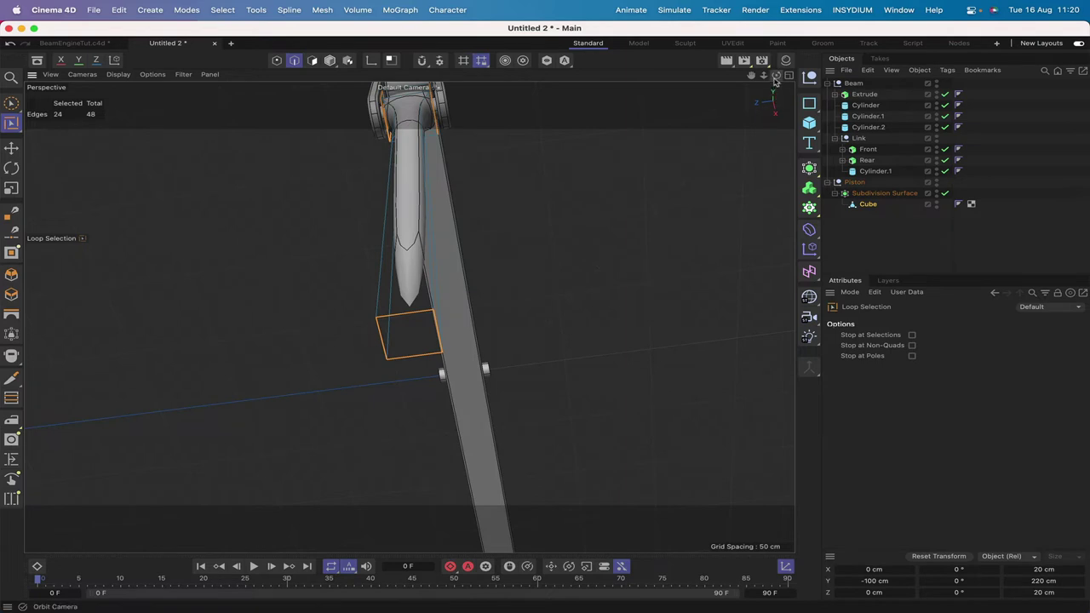
Step: Apply a subdivision weight of 1.00 to the selected edge loops to sharpen them
{"action": "left_click_drag", "start_coordinate": [776, 76], "coordinate": [776, 76]}
{"action": "right_click_drag", "start_coordinate": [750, 76], "coordinate": [751, 75]}
{"action": "left_click_drag", "start_coordinate": [751, 76], "coordinate": [751, 76]}
{"action": "right_click_drag", "start_coordinate": [751, 75], "coordinate": [751, 76]}
{"action": "left_click_drag", "start_coordinate": [752, 80], "coordinate": [753, 80]}
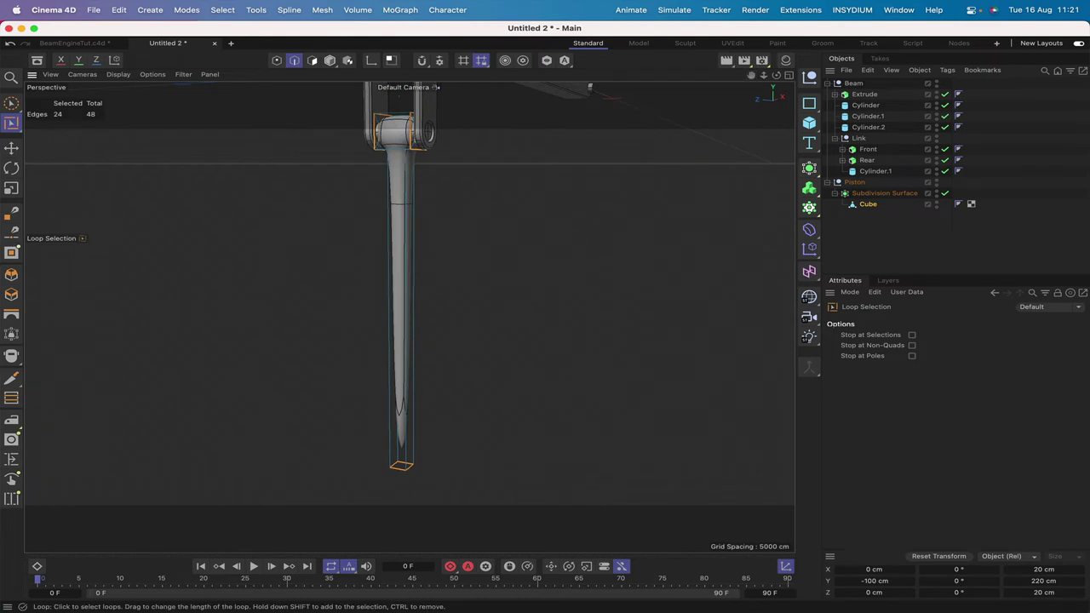
{"action": "key", "text": "period"}
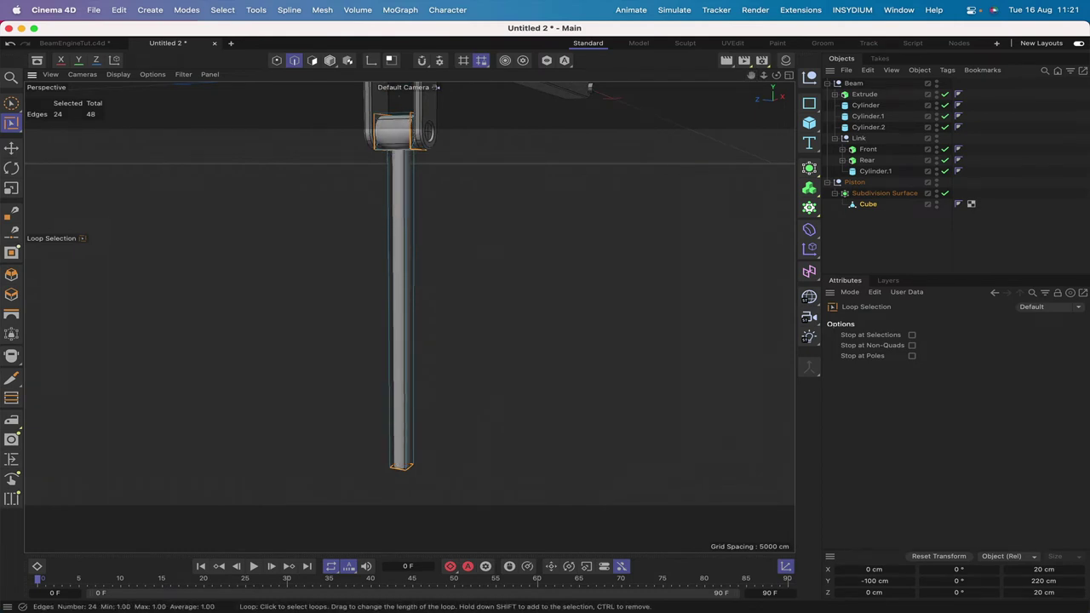
Step: Inspect the sharpened piston rod together with the link and beam from several angles and in the four-view layout
{"action": "left_click_drag", "start_coordinate": [775, 75], "coordinate": [776, 75]}
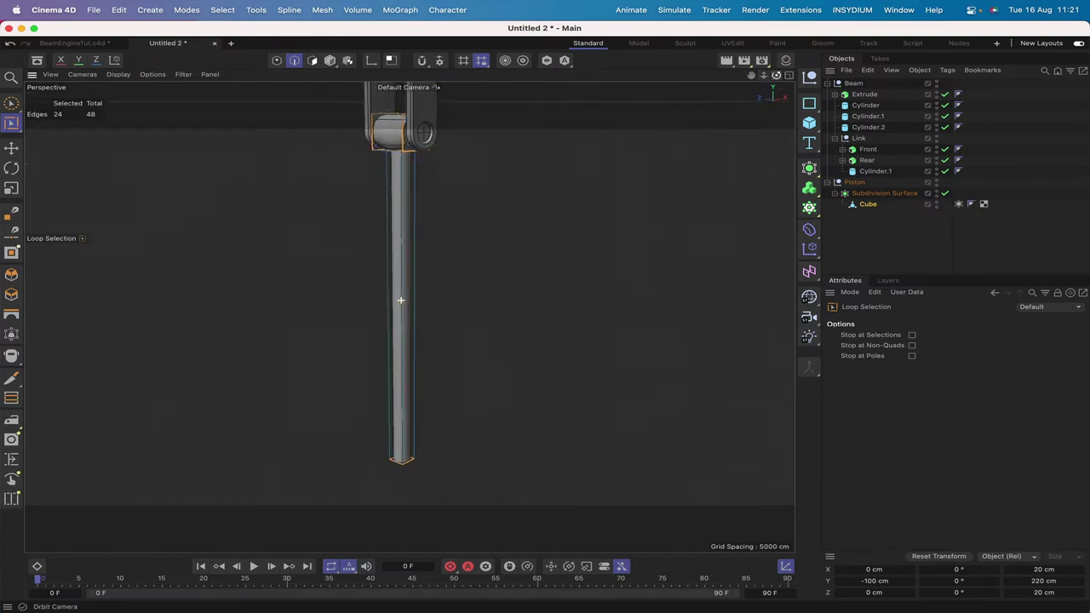
{"action": "left_click_drag", "start_coordinate": [401, 300], "coordinate": [400, 299], "text": "alt"}
{"action": "right_click_drag", "start_coordinate": [751, 75], "coordinate": [700, 75]}
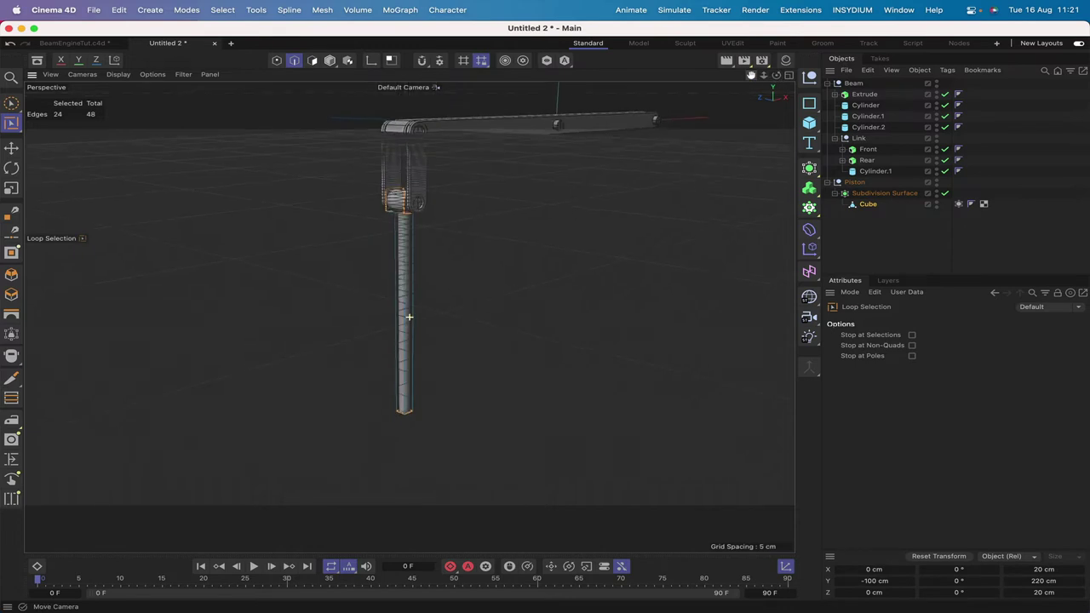
{"action": "left_click_drag", "start_coordinate": [751, 75], "coordinate": [681, 102]}
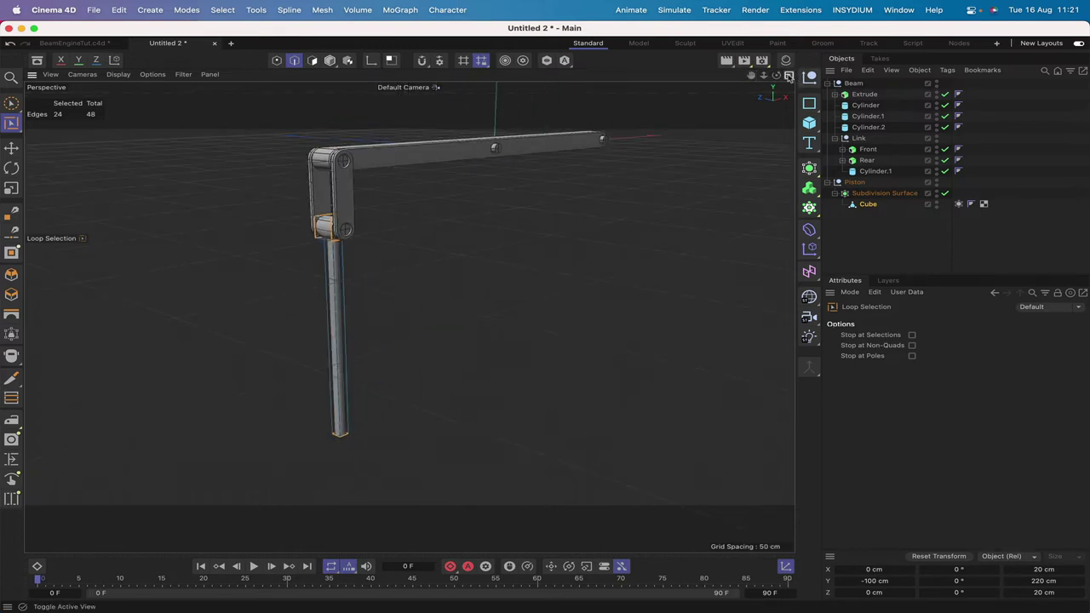
{"action": "left_click", "coordinate": [789, 76]}
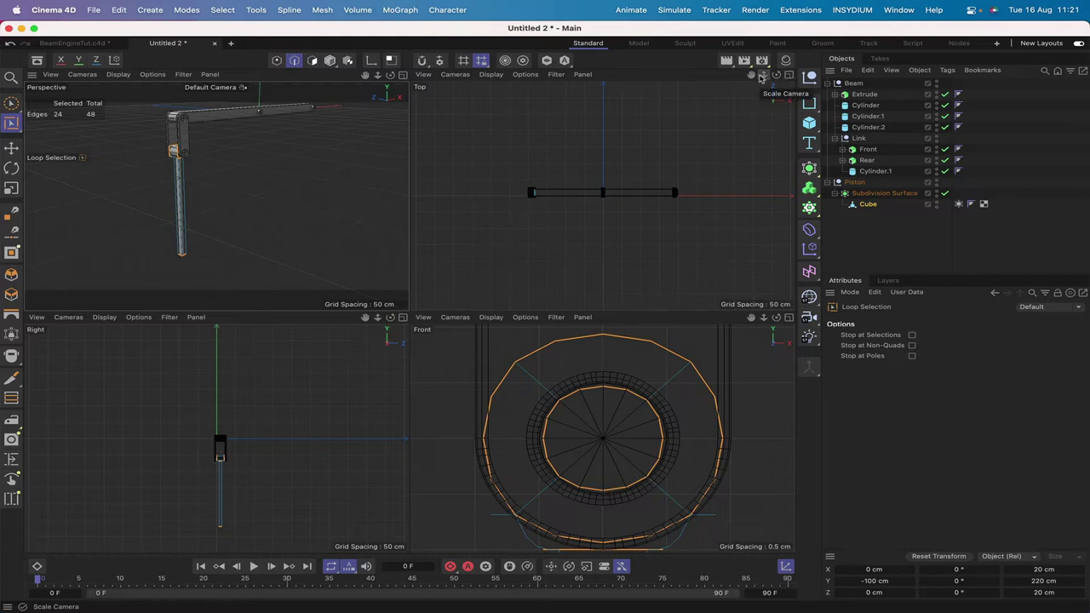
{"action": "key", "text": "F1"}
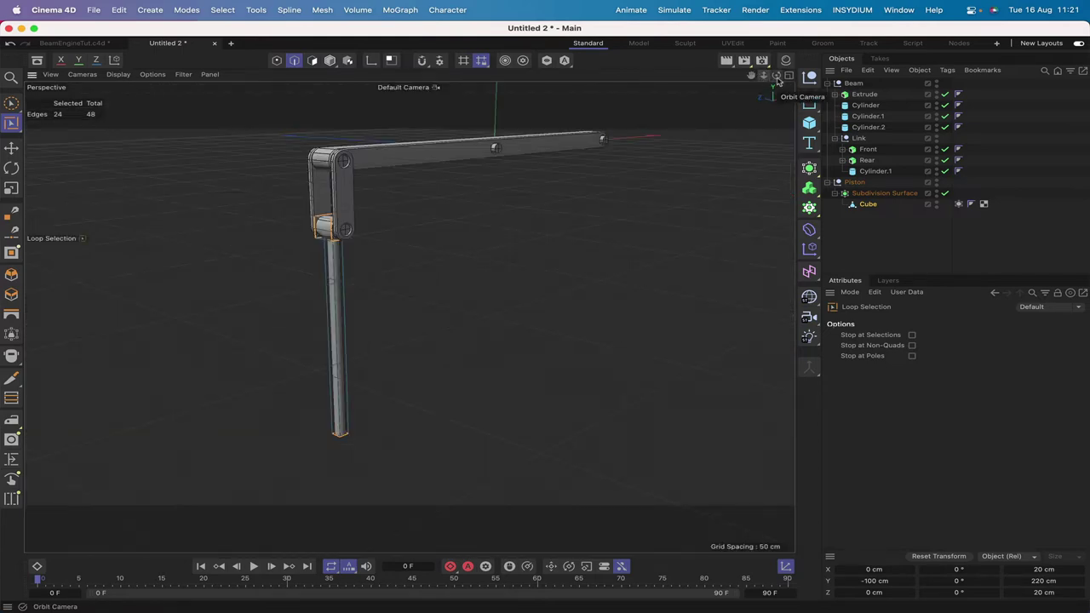
{"action": "left_click_drag", "start_coordinate": [336, 331], "coordinate": [341, 317], "text": "alt"}
{"action": "middle_click_drag", "start_coordinate": [526, 162], "coordinate": [504, 167], "text": "alt"}
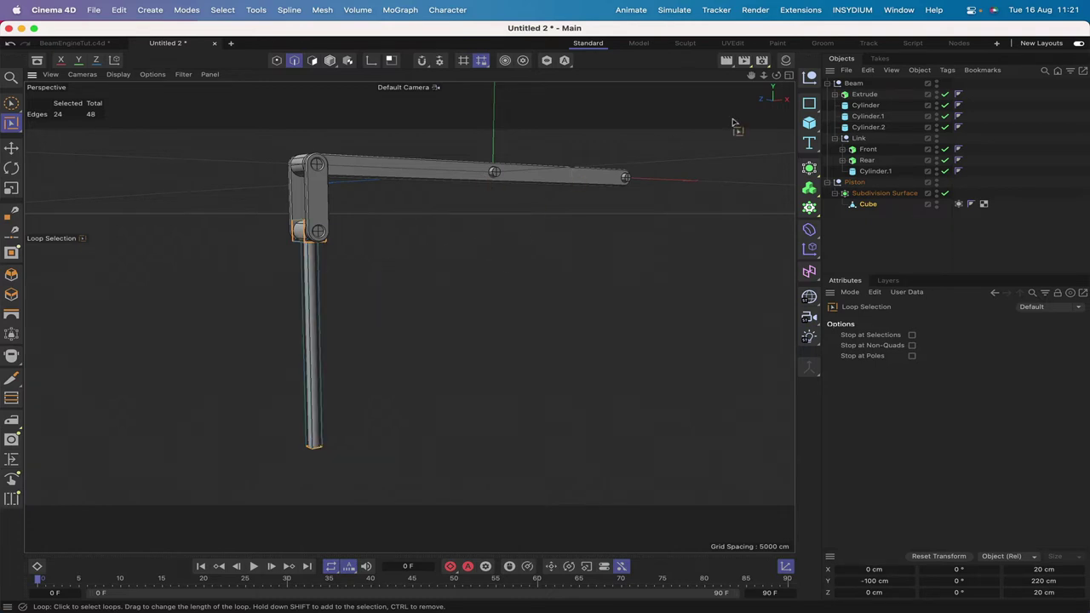
{"action": "mouse_move", "coordinate": [776, 74]}
{"action": "left_mouse_down"}
{"action": "mouse_move", "coordinate": [733, 82]}
{"action": "mouse_move", "coordinate": [759, 68]}
{"action": "left_mouse_up"}
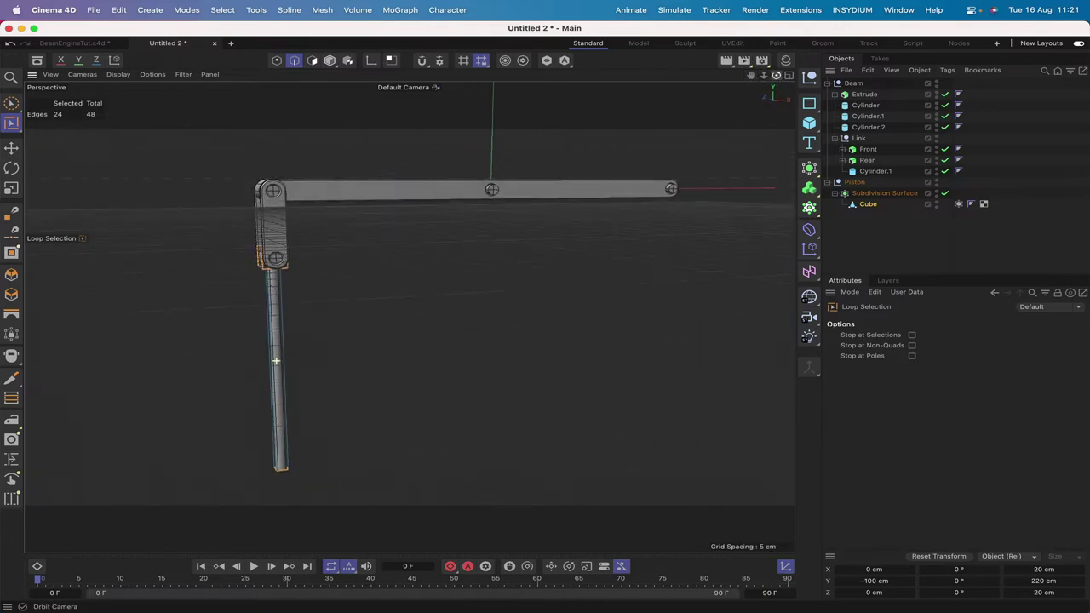
{"action": "left_click_drag", "start_coordinate": [276, 361], "coordinate": [276, 361]}
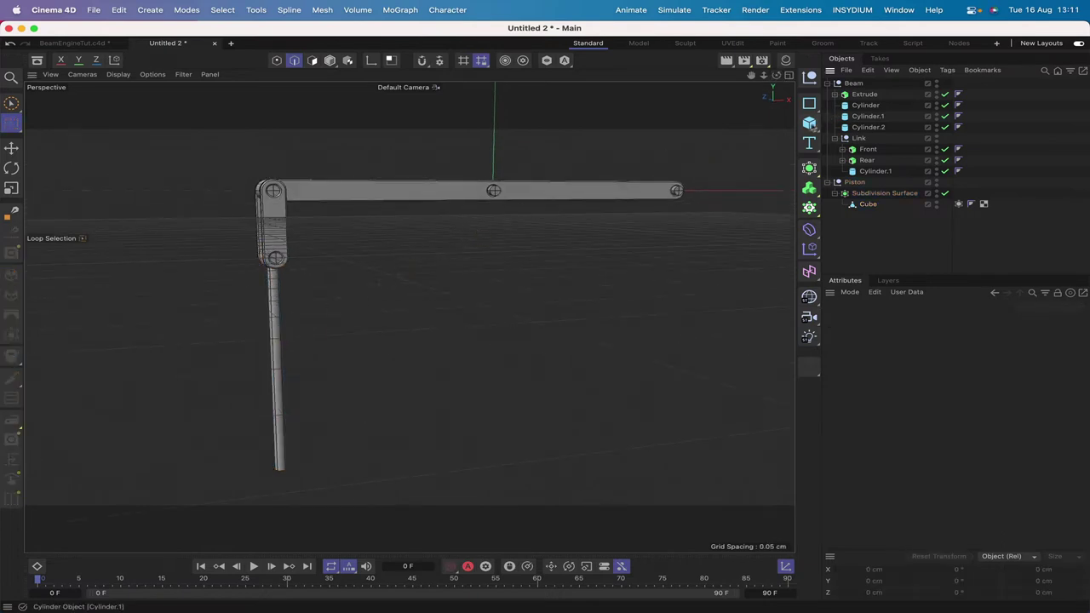
Step: Add a Cylinder primitive and make it a child of the piston's Cube
{"action": "left_click", "coordinate": [808, 122]}
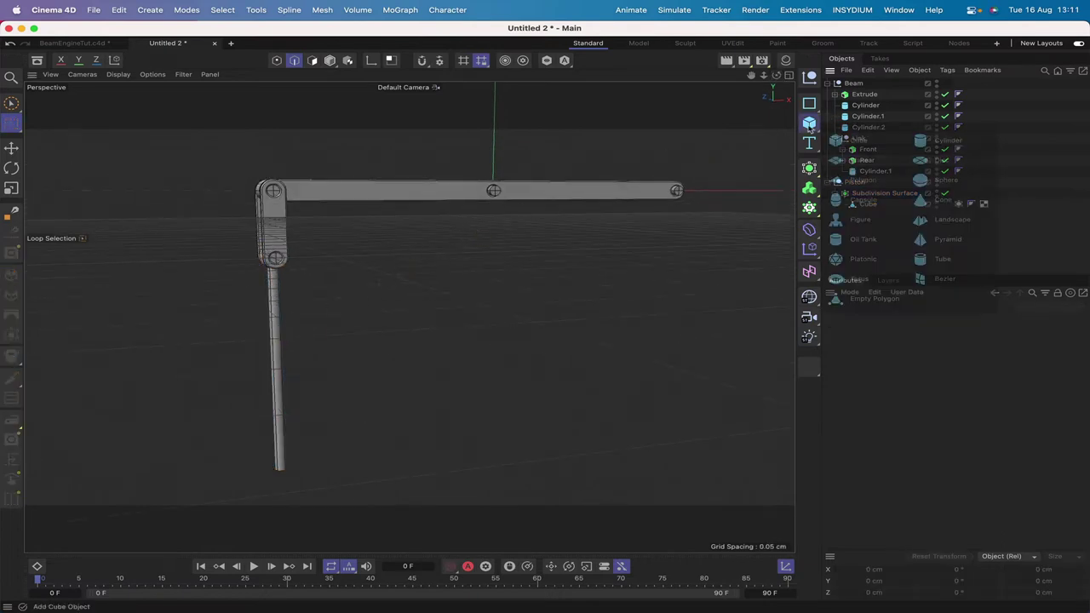
{"action": "left_click", "coordinate": [930, 143]}
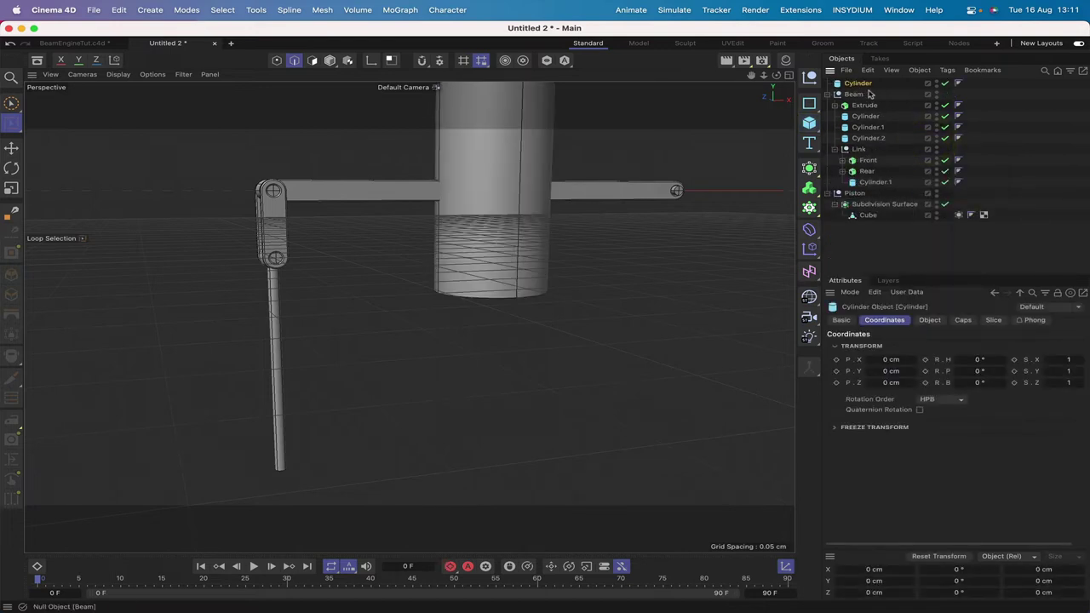
{"action": "left_click_drag", "start_coordinate": [859, 84], "coordinate": [865, 212]}
Step: Set the Cylinder's X, Y and Z positions to 0 cm relative to the Cube and move it out to the hierarchy's top level
{"action": "left_click", "coordinate": [891, 361]}
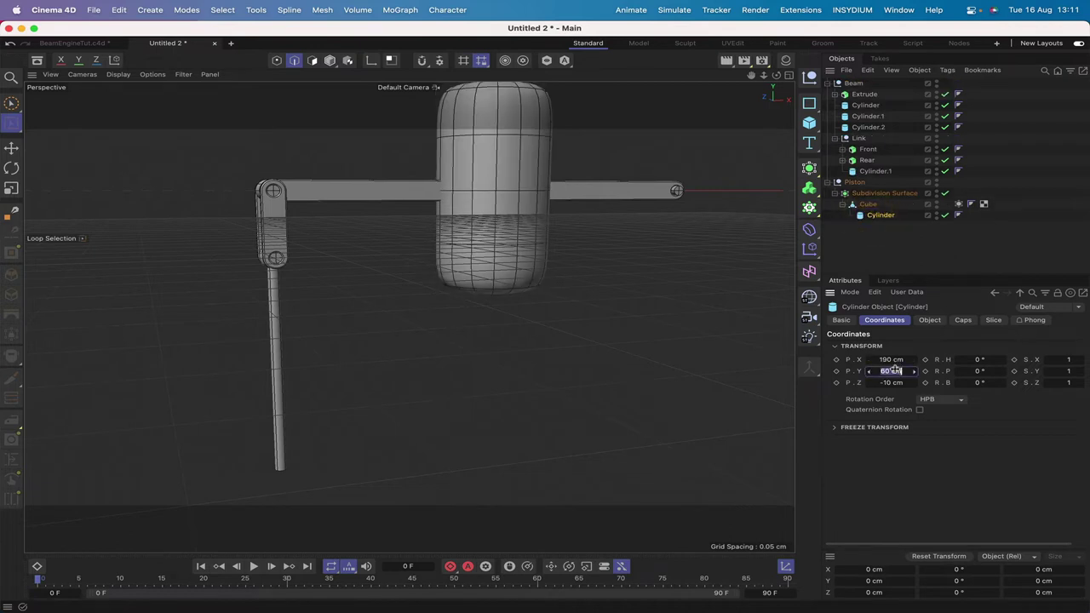
{"action": "type", "text": "0"}
{"action": "key", "text": "Return"}
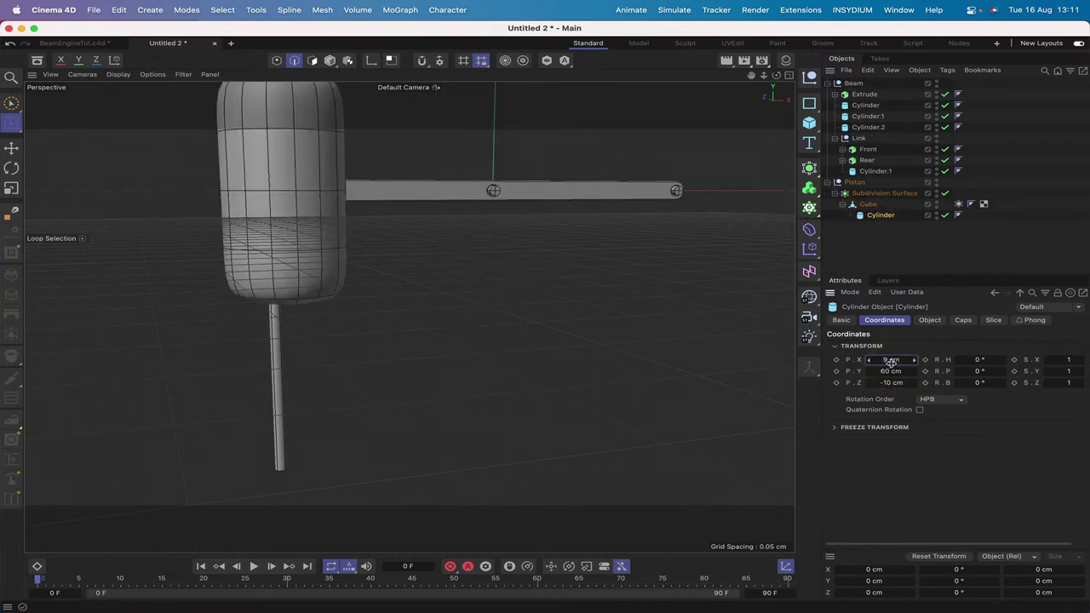
{"action": "left_click", "coordinate": [882, 363]}
{"action": "type", "text": "0"}
{"action": "key", "text": "Return"}
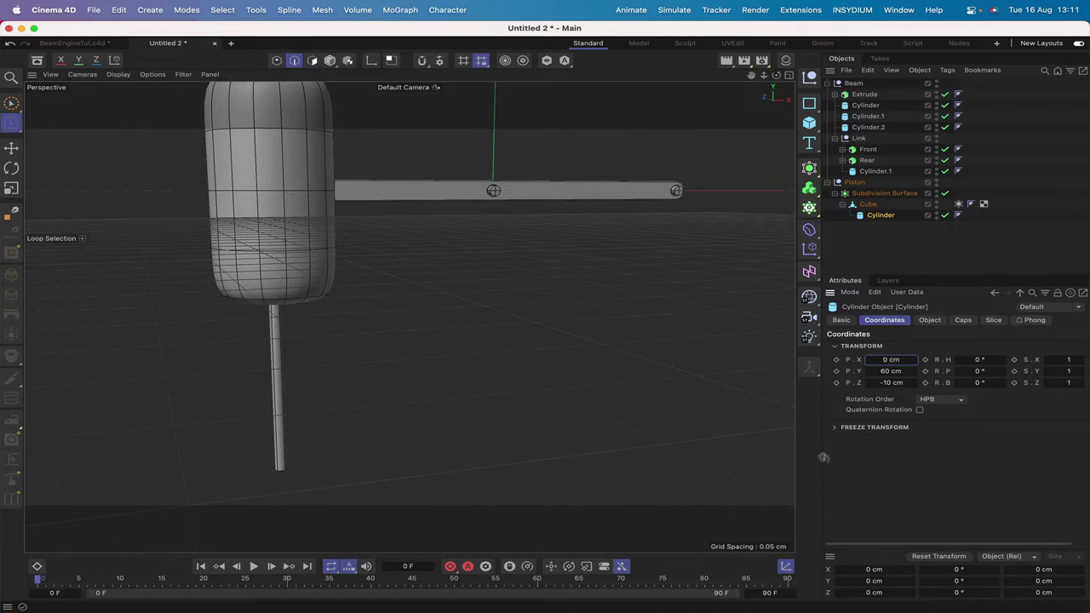
{"action": "left_click", "coordinate": [888, 371]}
{"action": "type", "text": "0"}
{"action": "key", "text": "Return"}
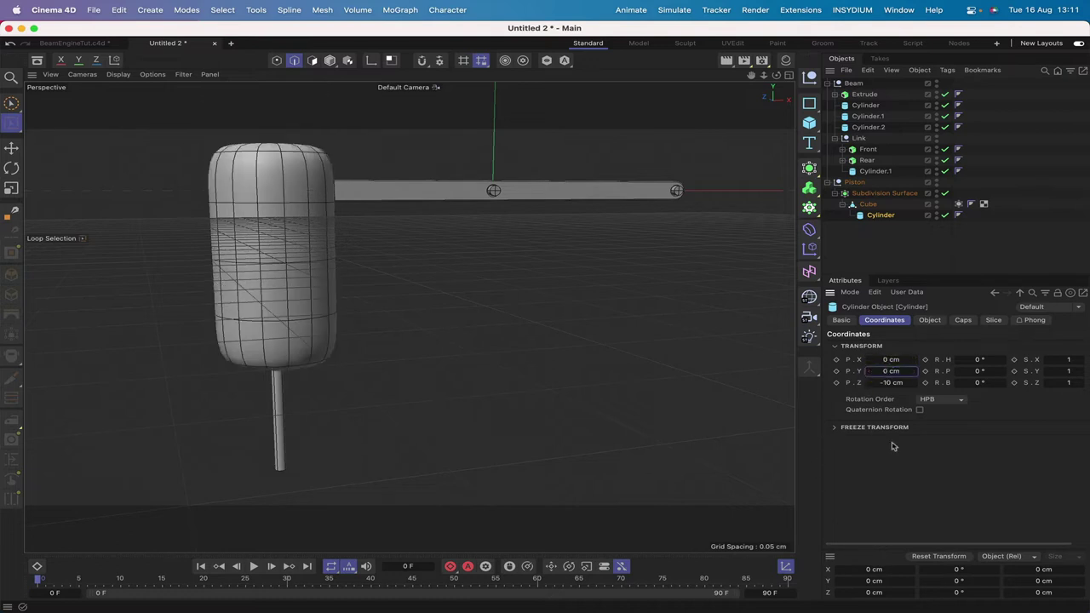
{"action": "left_click", "coordinate": [885, 382]}
{"action": "type", "text": "0"}
{"action": "key", "text": "Return"}
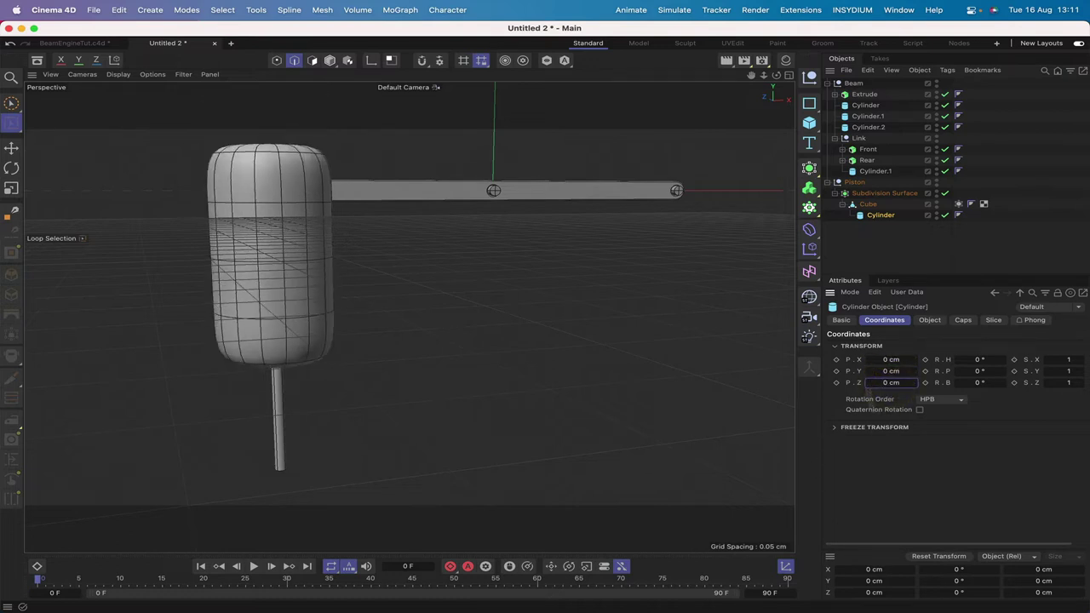
{"action": "left_click_drag", "start_coordinate": [879, 216], "coordinate": [842, 244]}
{"action": "left_click", "coordinate": [858, 216]}
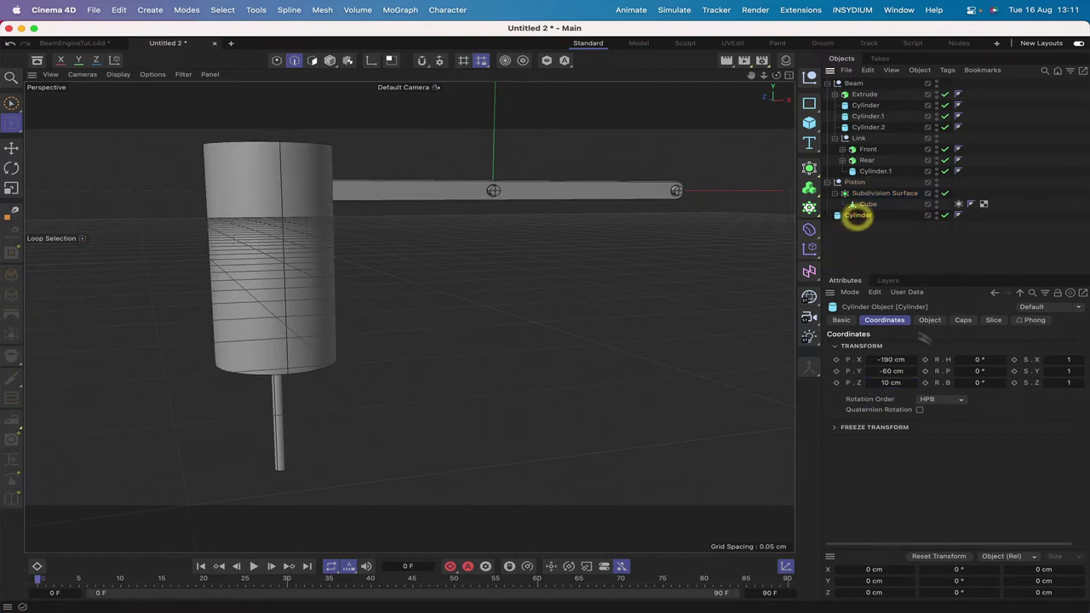
Step: Set the Cylinder's radius to 20 cm, height to 150 cm, height segments to 1 and rotation segments to 8
{"action": "left_click", "coordinate": [929, 319]}
{"action": "double_click", "coordinate": [933, 344]}
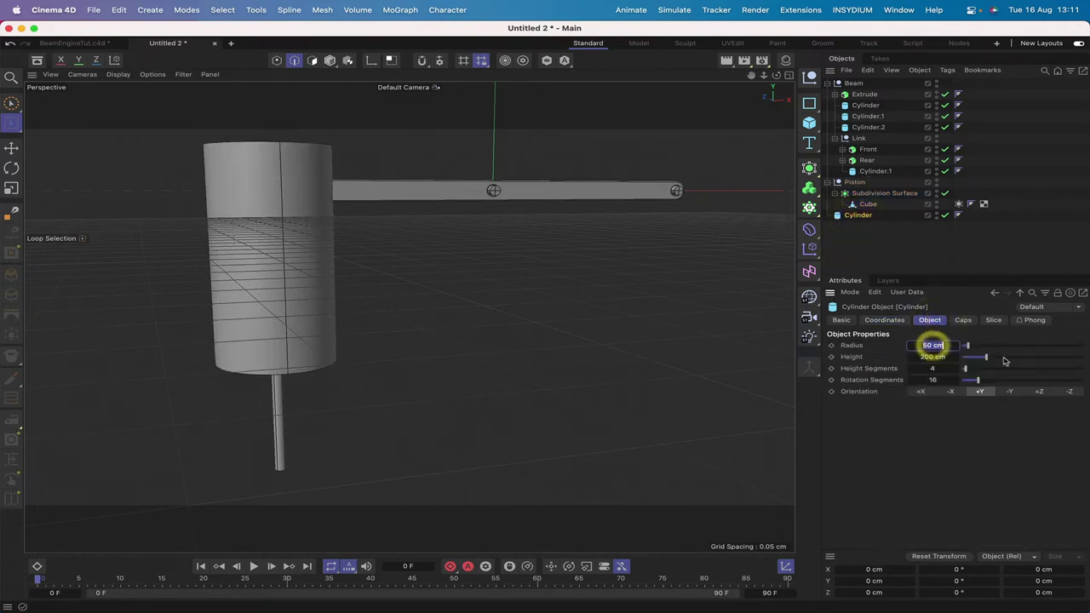
{"action": "type", "text": "2"}
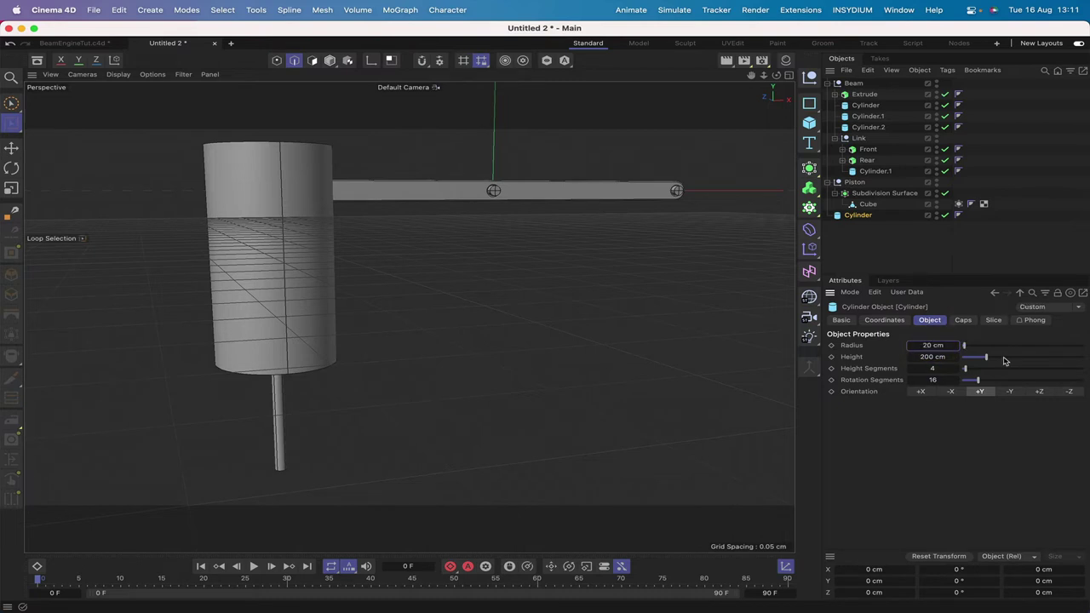
{"action": "double_click", "coordinate": [931, 358]}
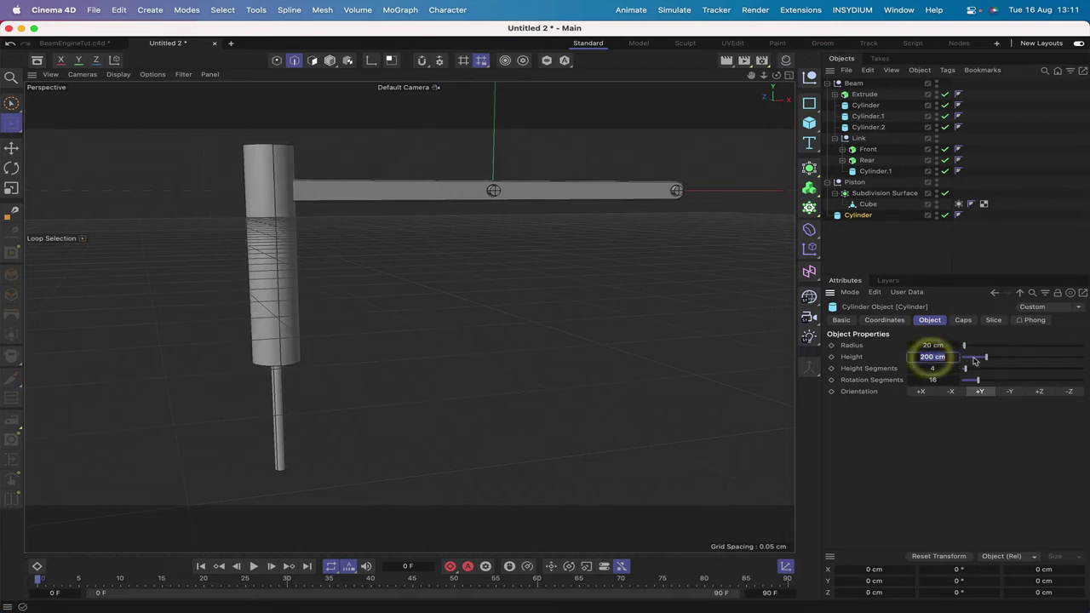
{"action": "type", "text": "15"}
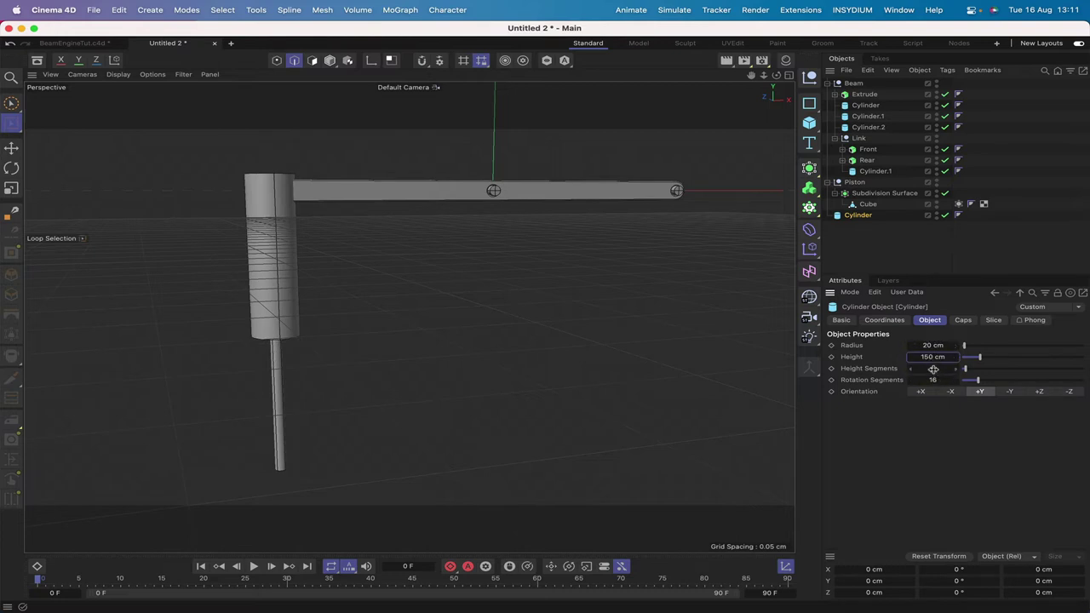
{"action": "double_click", "coordinate": [933, 368]}
{"action": "type", "text": "1"}
{"action": "double_click", "coordinate": [935, 380]}
{"action": "type", "text": "8"}
{"action": "key", "text": "Return"}
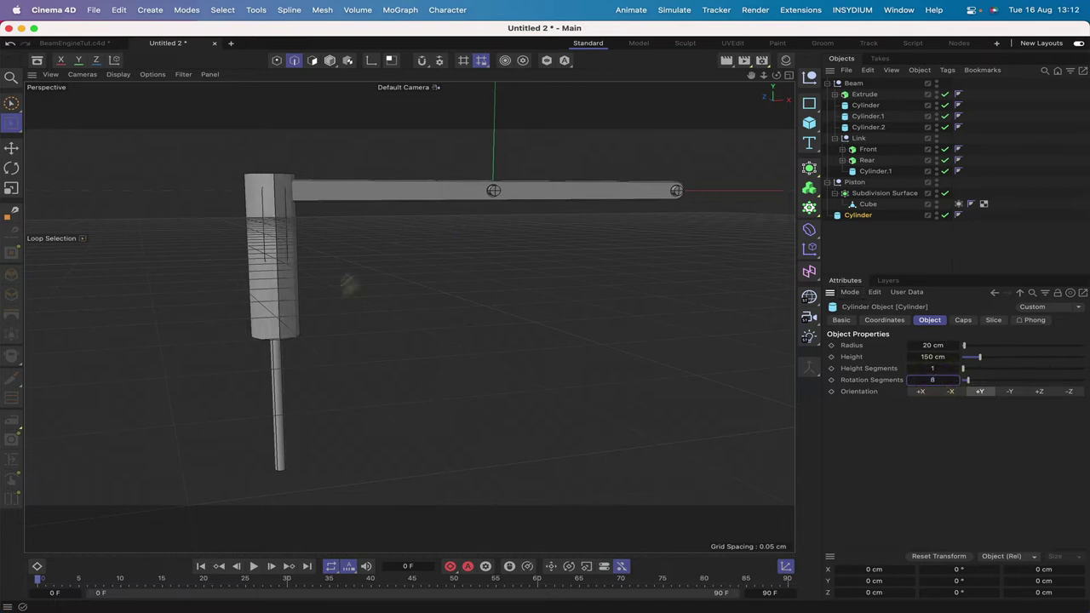
Step: Move the Cylinder straight down along Y until it encloses the lower part of the piston rod, fine-tuning its height in the Front view
{"action": "left_click", "coordinate": [11, 148]}
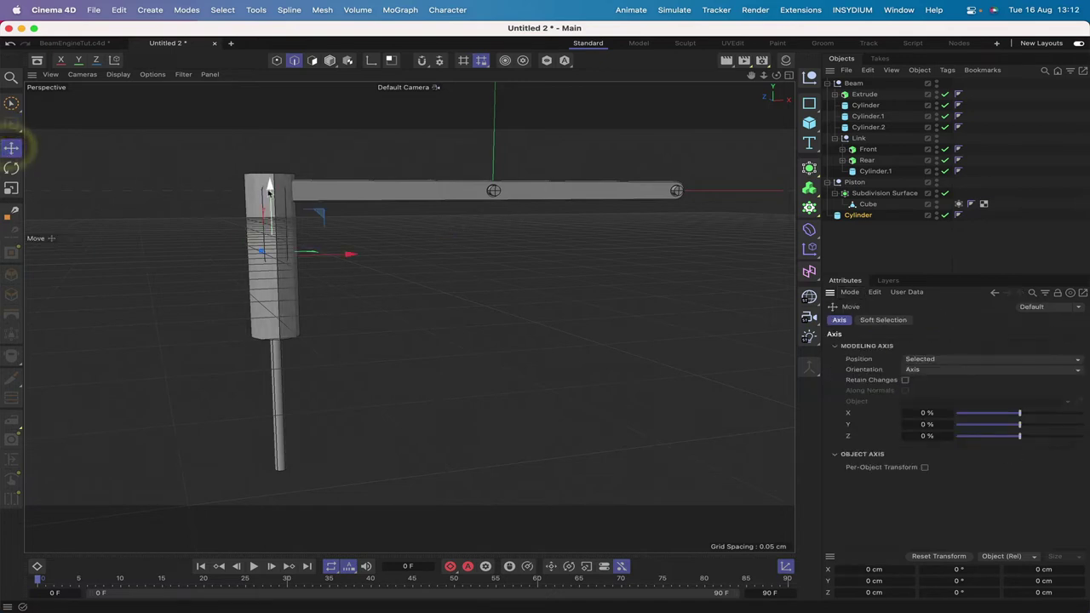
{"action": "left_click_drag", "start_coordinate": [274, 191], "coordinate": [275, 332]}
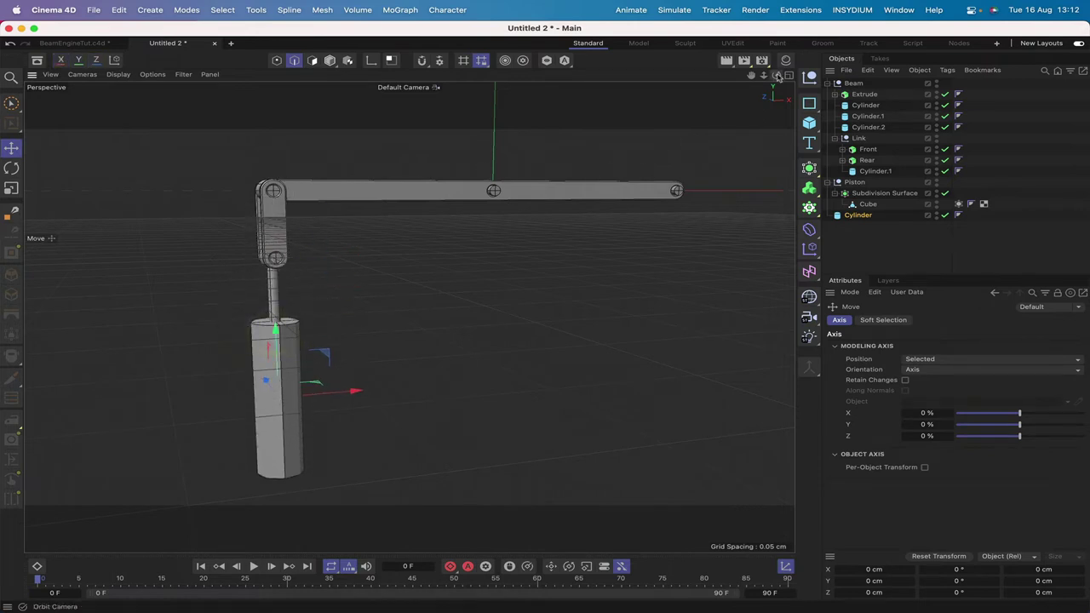
{"action": "mouse_move", "coordinate": [776, 75]}
{"action": "left_mouse_down"}
{"action": "mouse_move", "coordinate": [809, 51]}
{"action": "mouse_move", "coordinate": [777, 75]}
{"action": "left_mouse_up"}
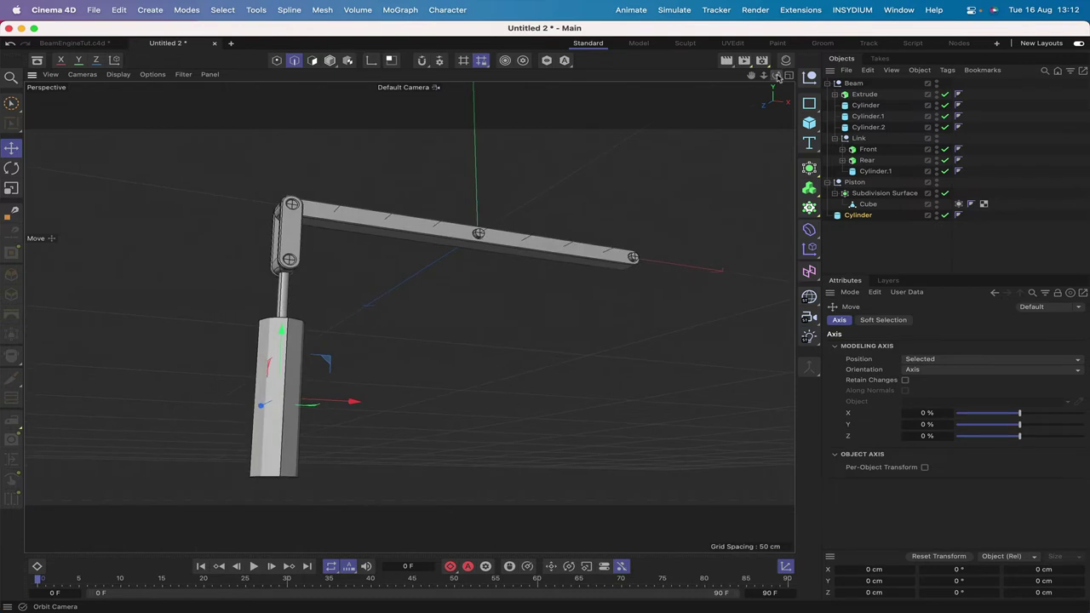
{"action": "key", "text": "F4"}
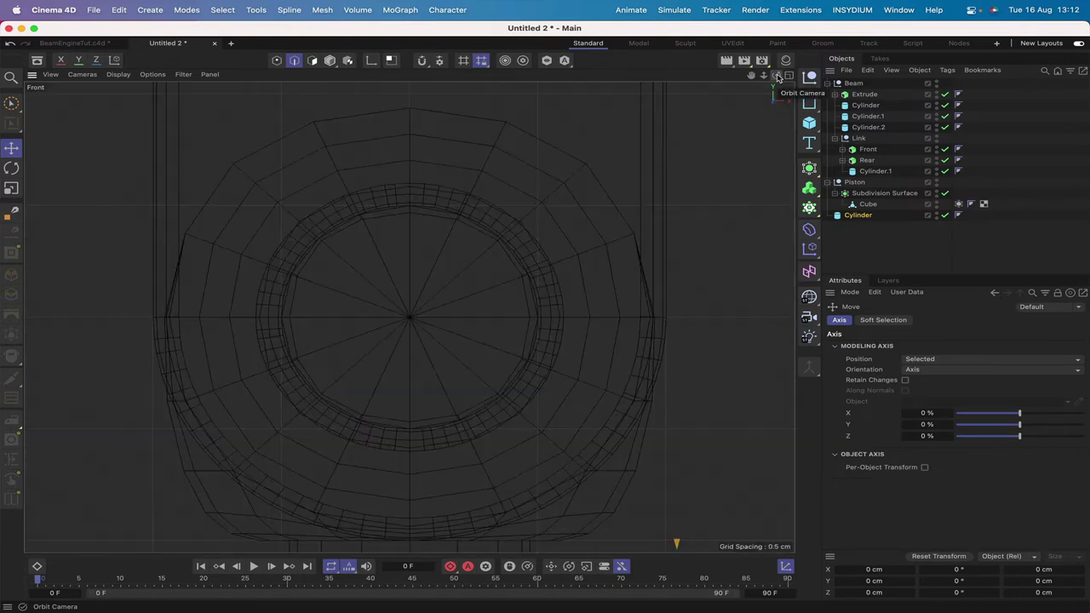
{"action": "key", "text": "h"}
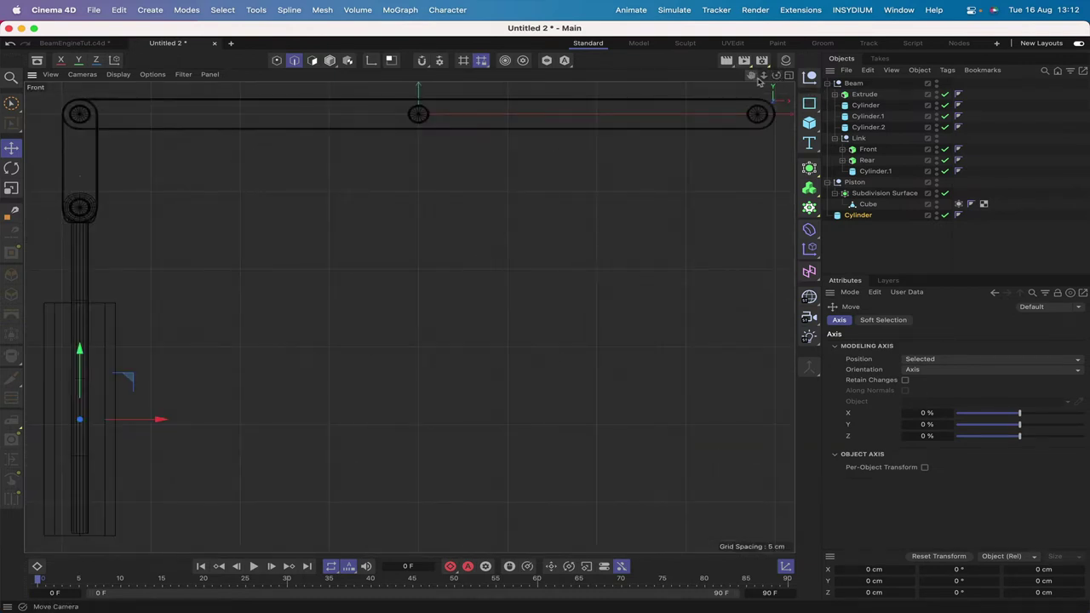
{"action": "left_click_drag", "start_coordinate": [751, 75], "coordinate": [997, 21]}
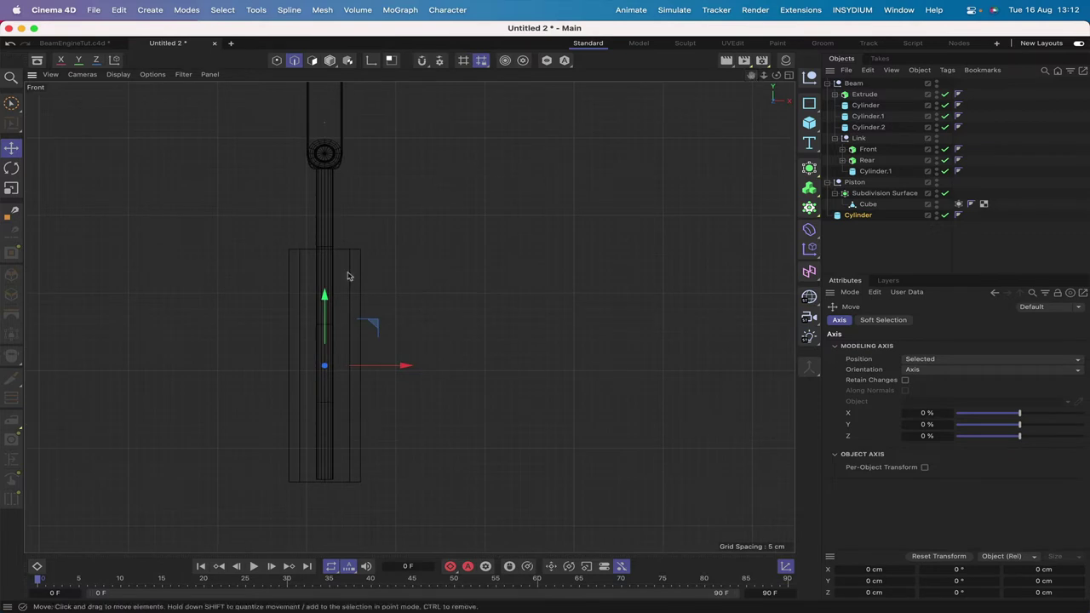
{"action": "left_click_drag", "start_coordinate": [323, 295], "coordinate": [325, 301]}
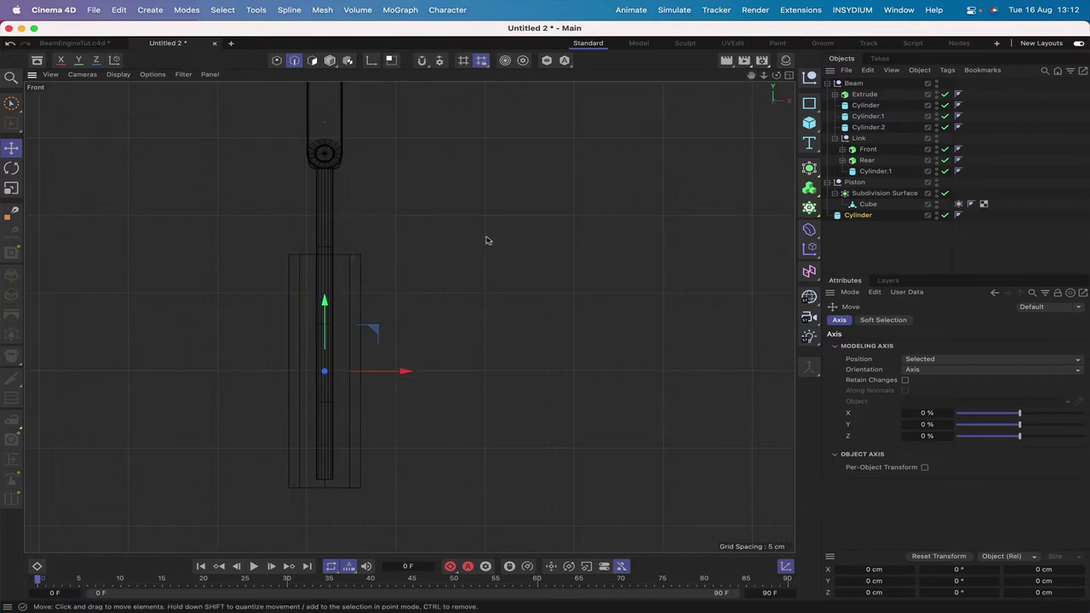
{"action": "key", "text": "F1"}
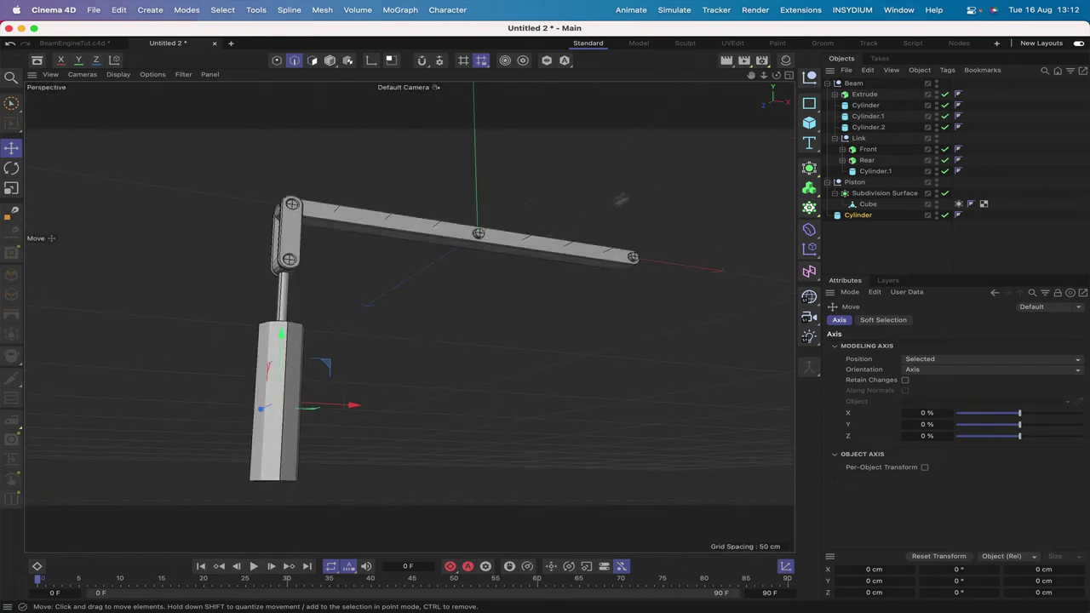
Step: Set the Cylinder's cap segments to 2 and convert it to an editable polygon object
{"action": "left_click_drag", "start_coordinate": [777, 75], "coordinate": [777, 76]}
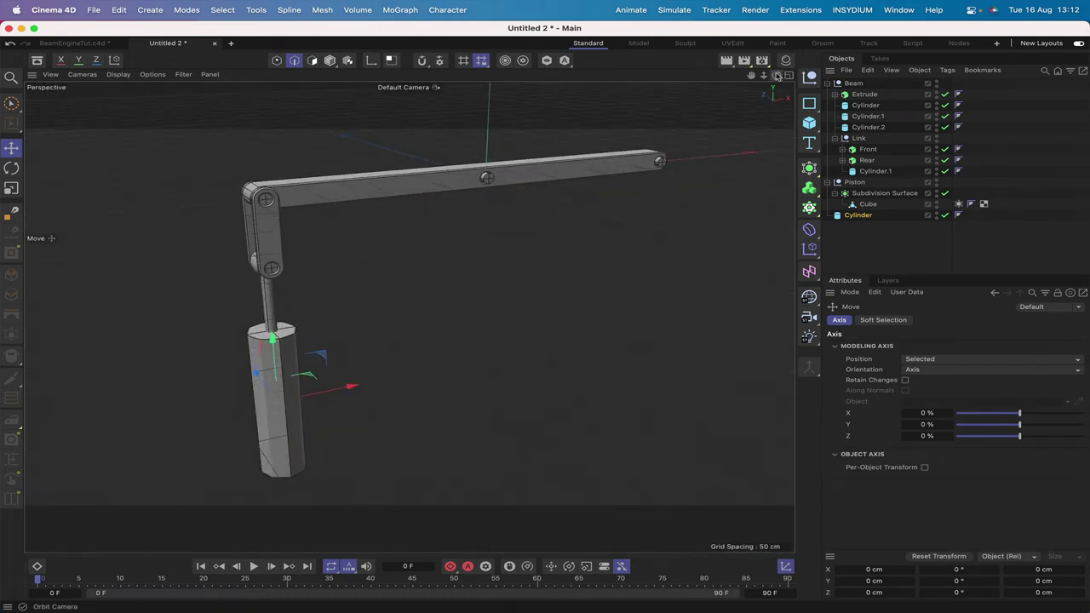
{"action": "left_click", "coordinate": [860, 216]}
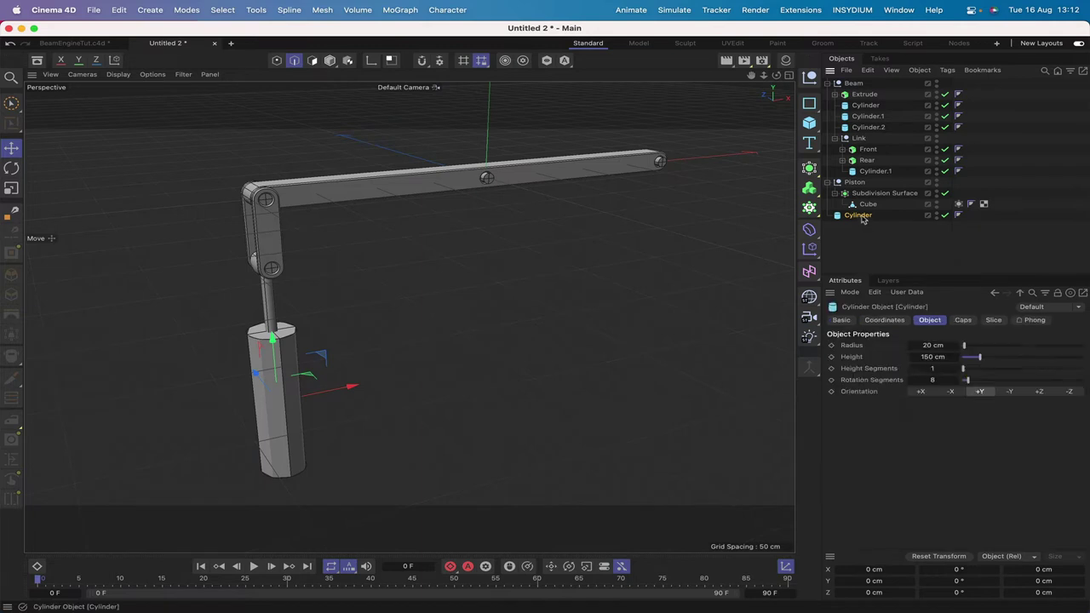
{"action": "left_click", "coordinate": [962, 319]}
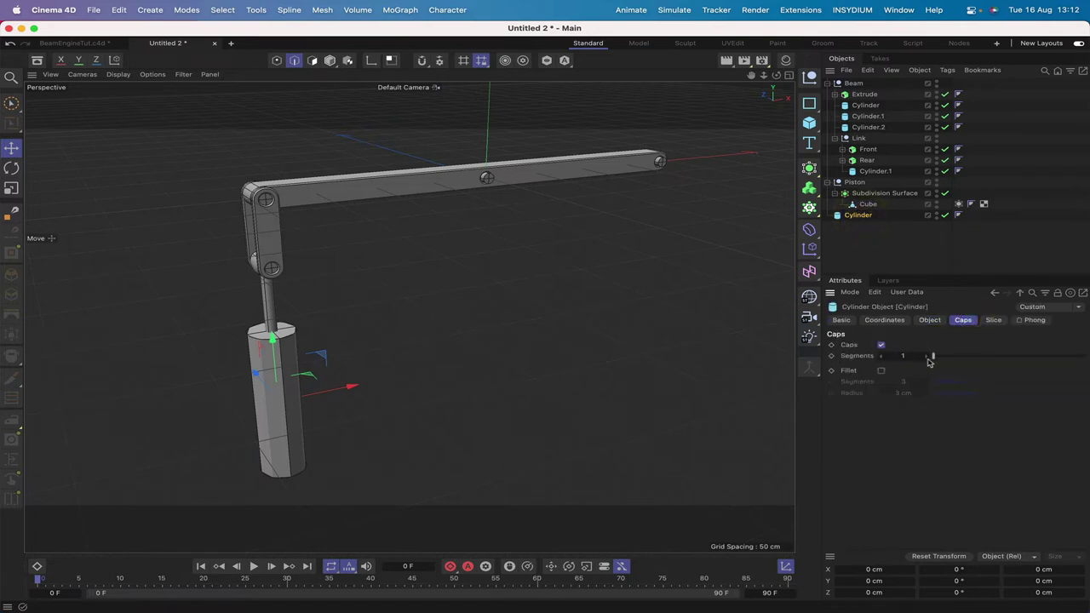
{"action": "left_click_drag", "start_coordinate": [928, 361], "coordinate": [937, 357]}
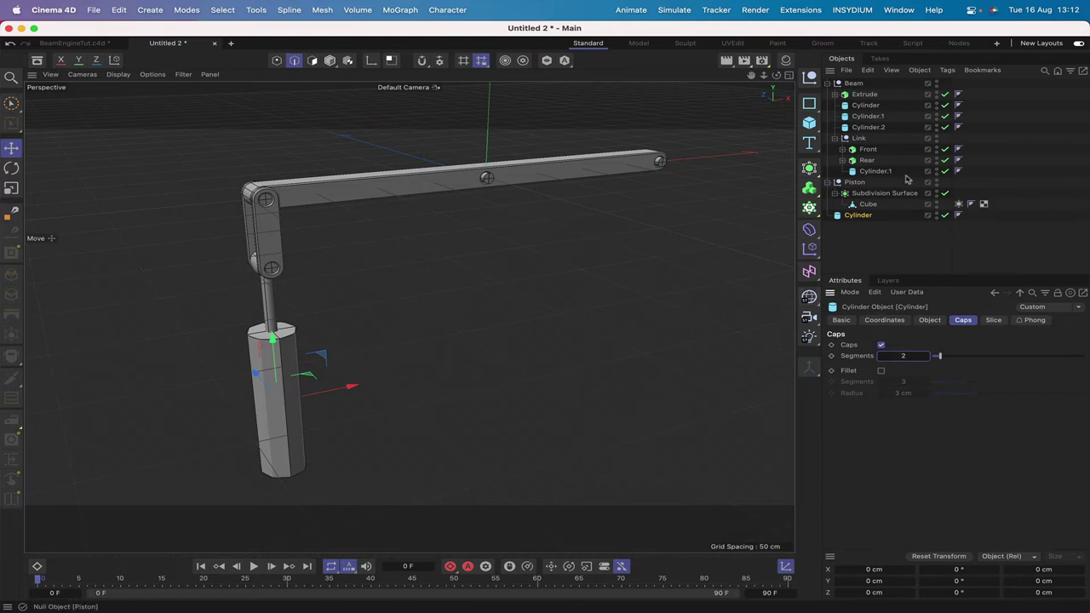
{"action": "key", "text": "c"}
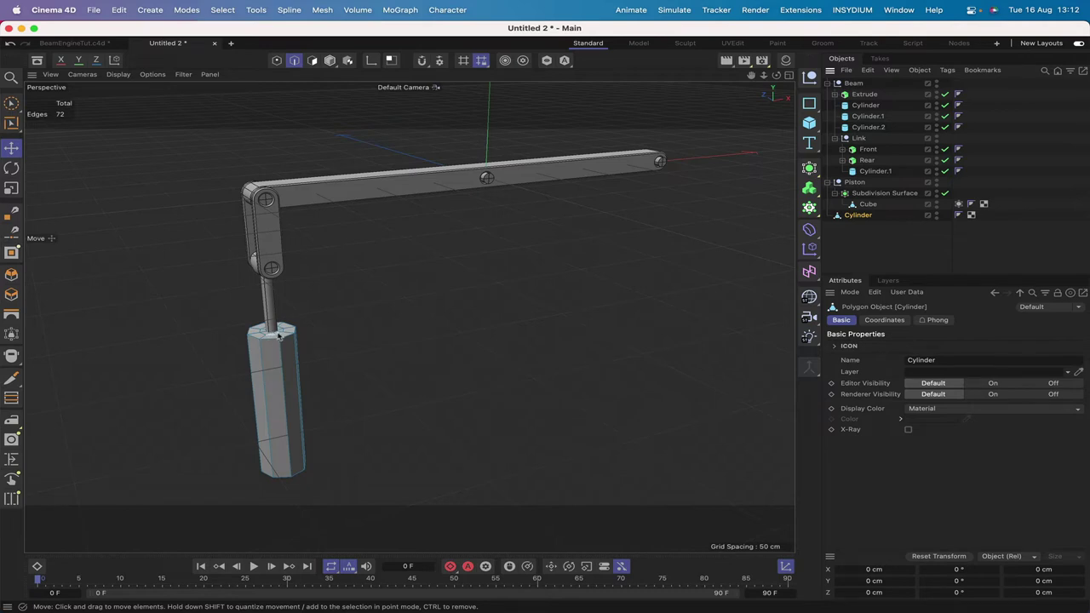
Step: Loop-select the inner ring of polygons on the Cylinder's top cap and extrude it by 10 cm
{"action": "left_click", "coordinate": [314, 60]}
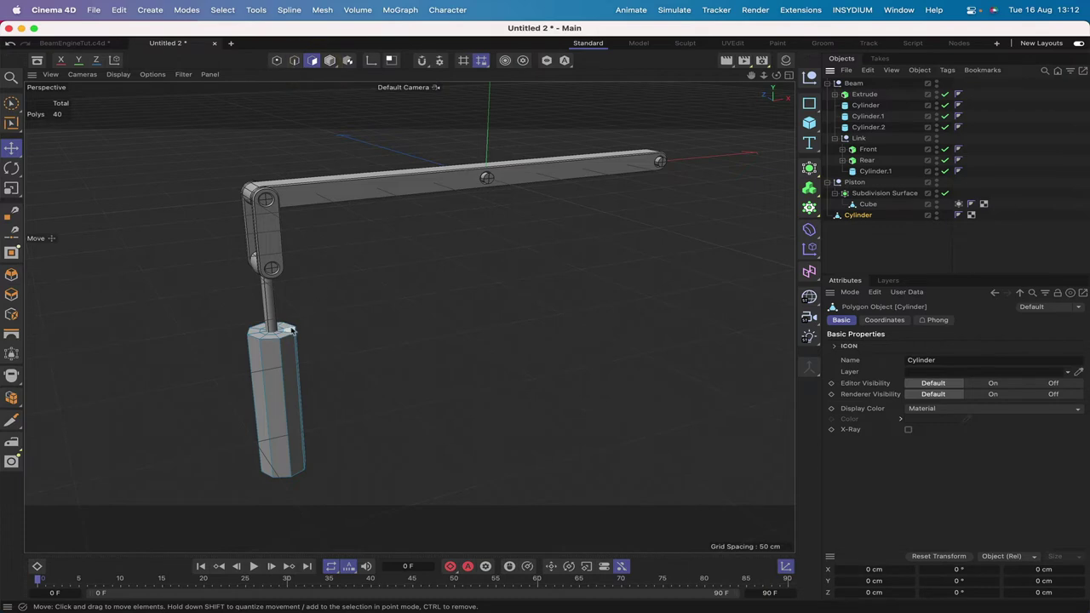
{"action": "key", "text": "u"}
{"action": "key", "text": "l"}
{"action": "left_click", "coordinate": [290, 331]}
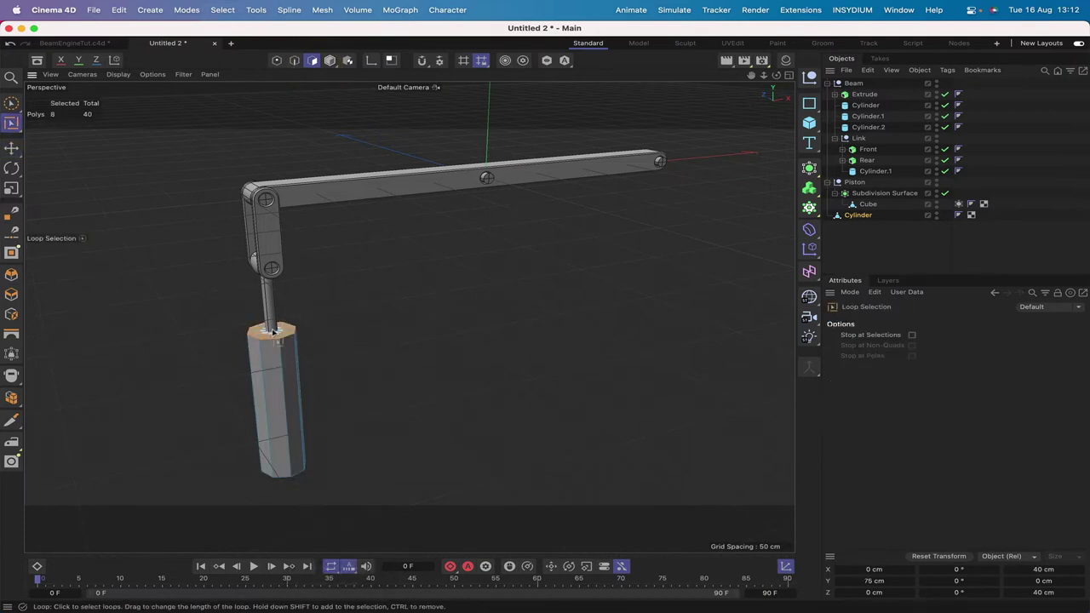
{"action": "left_click", "coordinate": [273, 332]}
{"action": "key", "text": "d"}
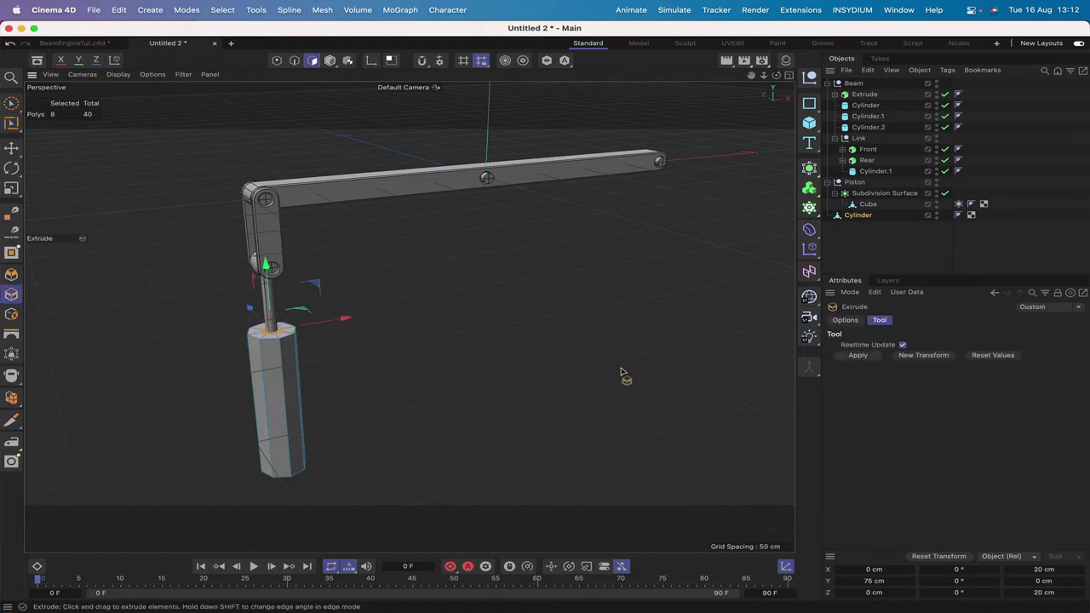
{"action": "left_click", "coordinate": [845, 319]}
{"action": "left_click", "coordinate": [922, 345]}
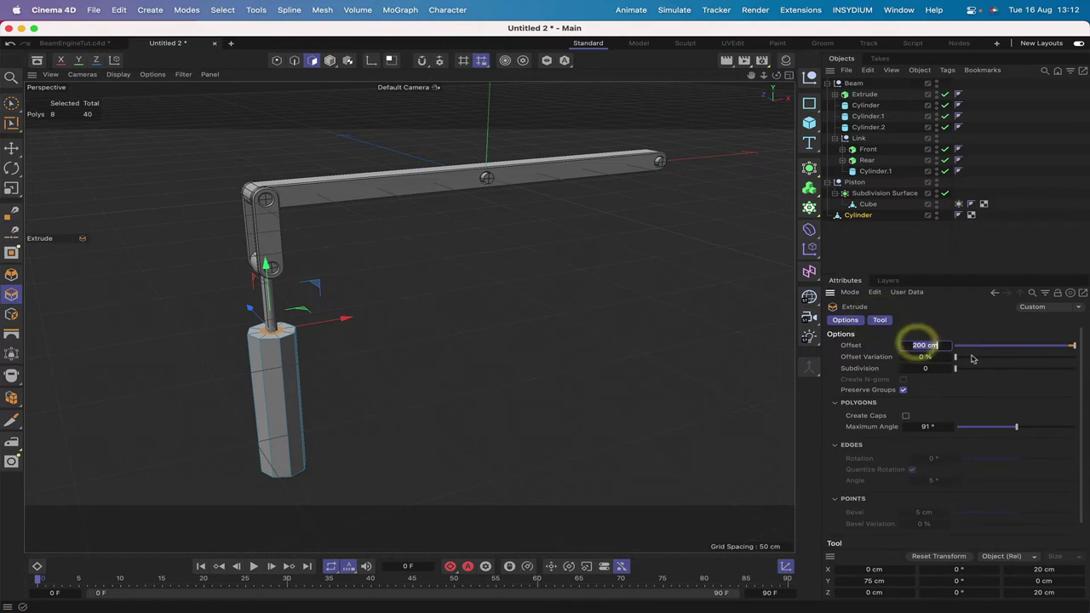
{"action": "type", "text": "10"}
{"action": "key", "text": "Return"}
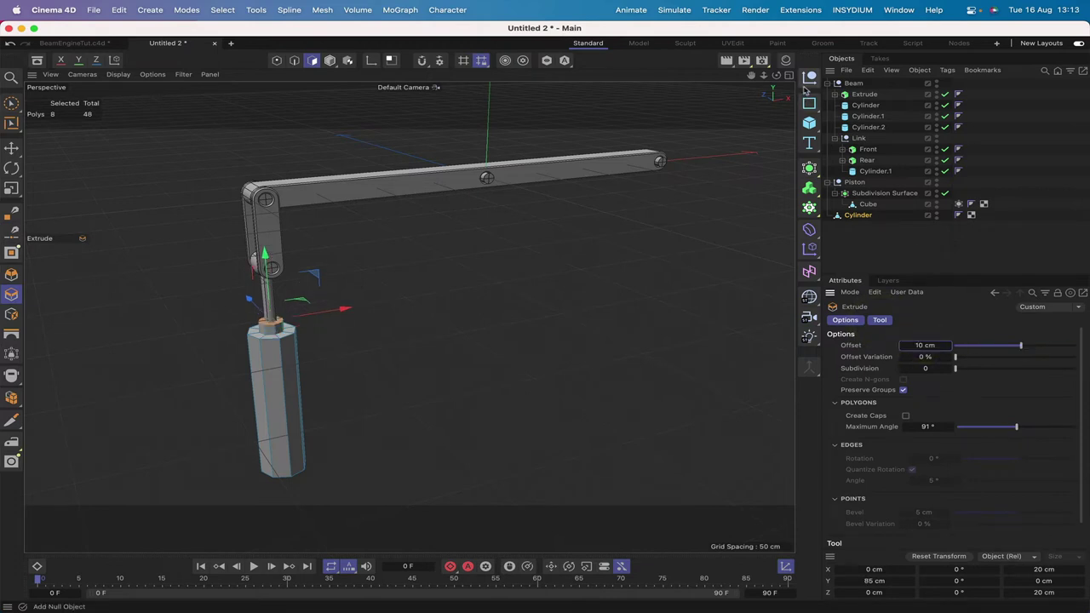
Step: Add a loop cut at about 56.8% across the top faces of the extruded collar, around the piston rod
{"action": "key", "text": "s"}
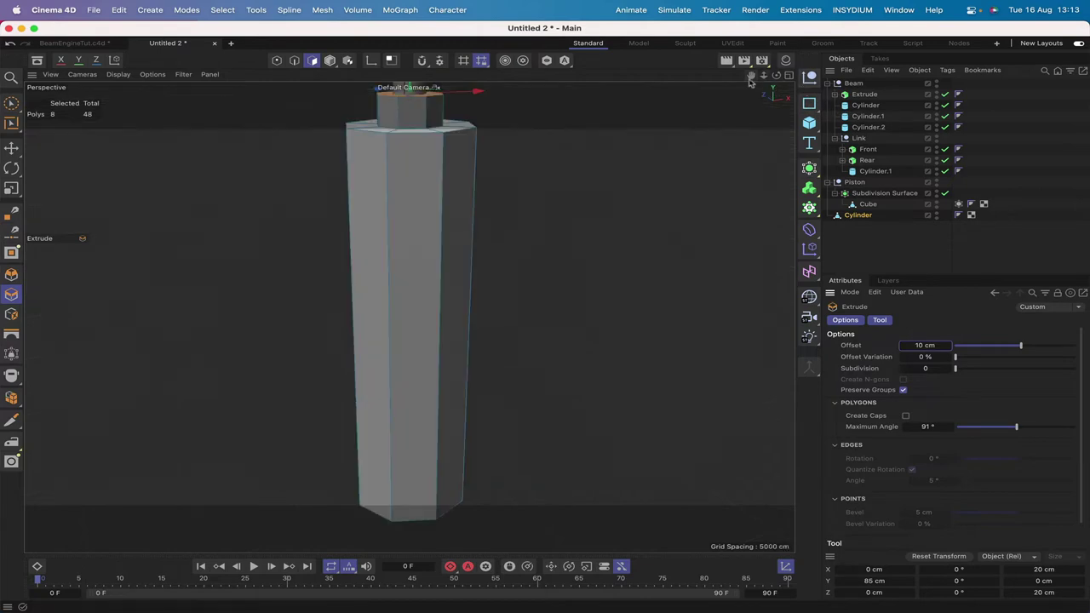
{"action": "left_click_drag", "start_coordinate": [751, 75], "coordinate": [746, 153]}
{"action": "left_click_drag", "start_coordinate": [777, 74], "coordinate": [776, 152]}
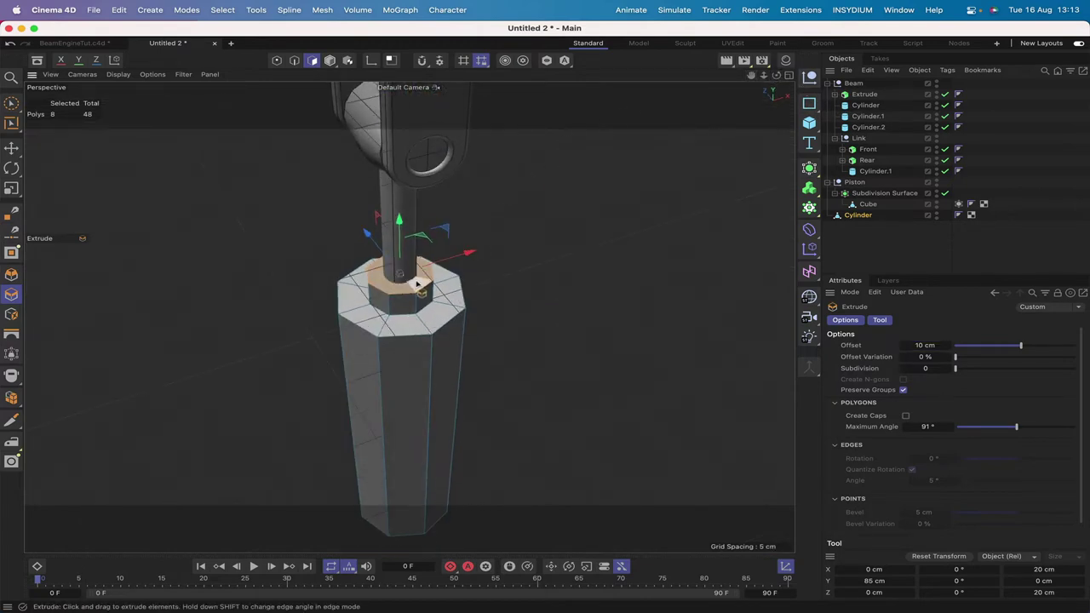
{"action": "key", "text": "k"}
{"action": "key", "text": "l"}
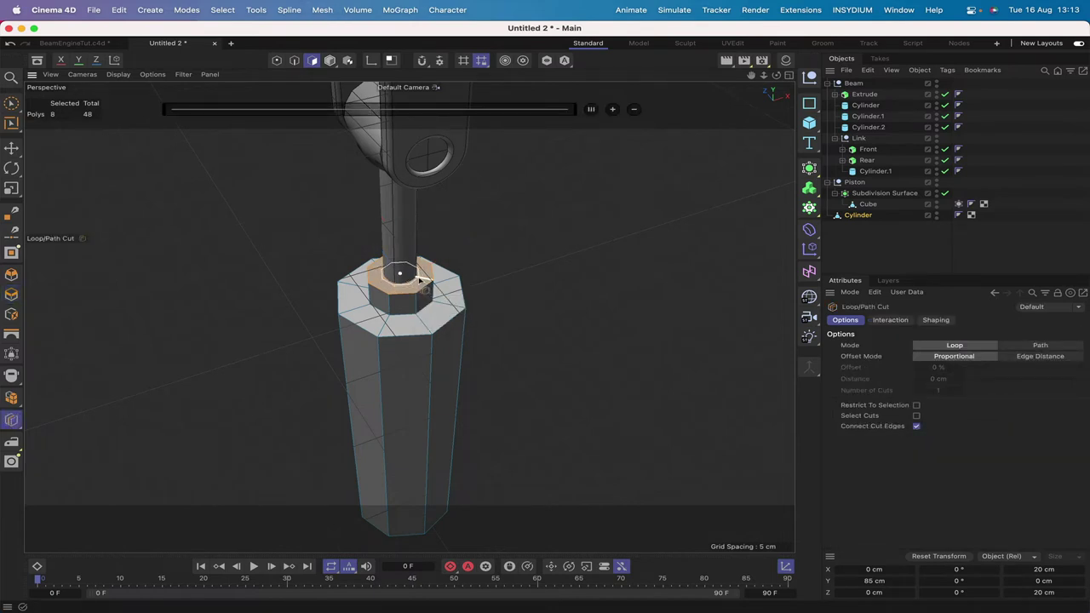
{"action": "left_click", "coordinate": [420, 280]}
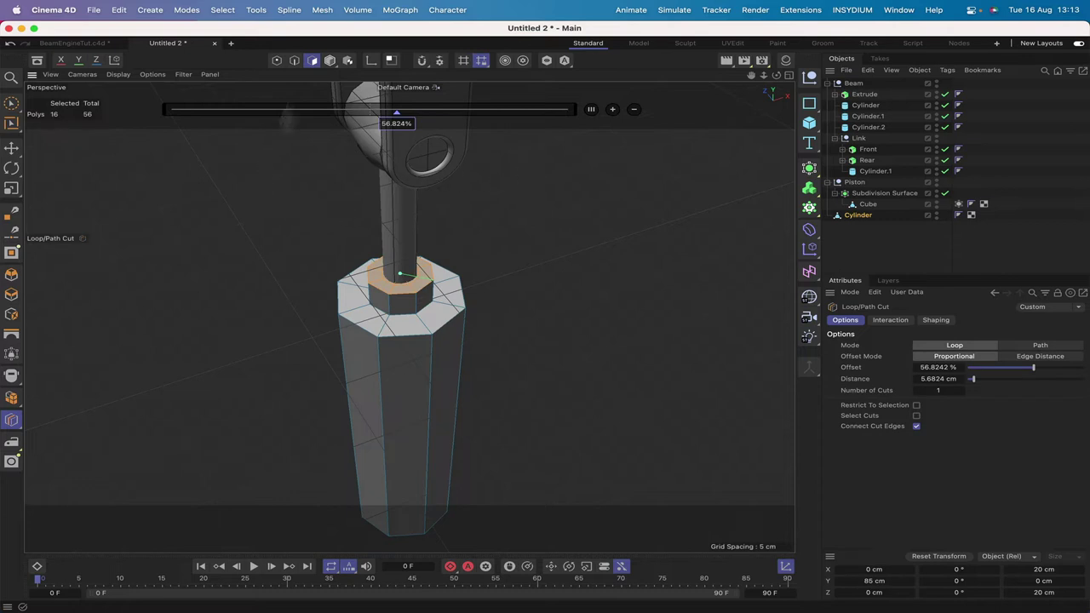
Step: Loop-select the innermost ring of polygons on top of the collar, around the piston rod, and delete it
{"action": "key", "text": "u"}
{"action": "key", "text": "l"}
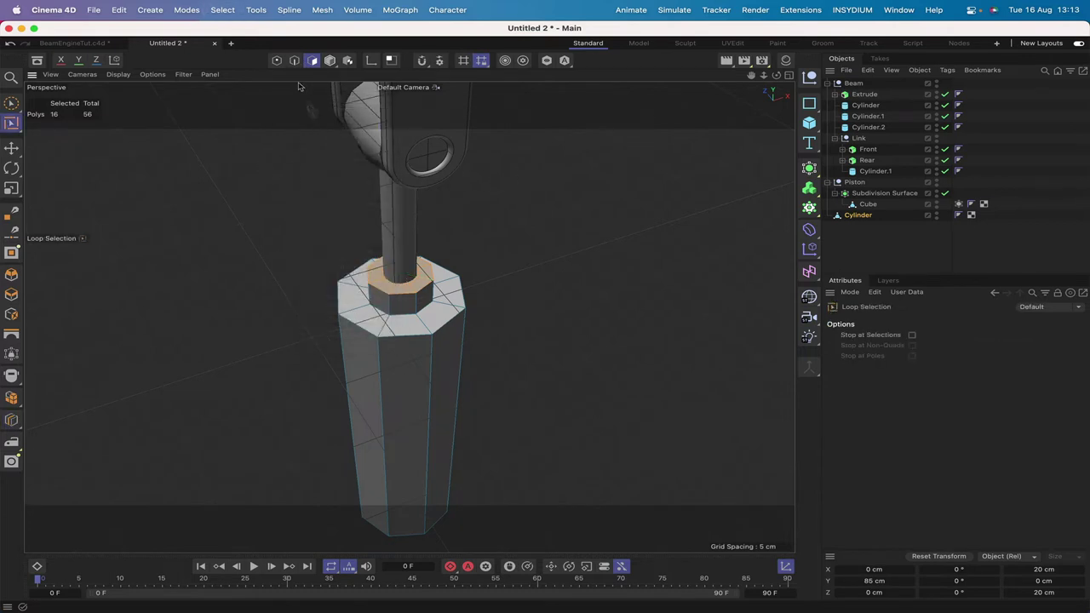
{"action": "left_click", "coordinate": [393, 283]}
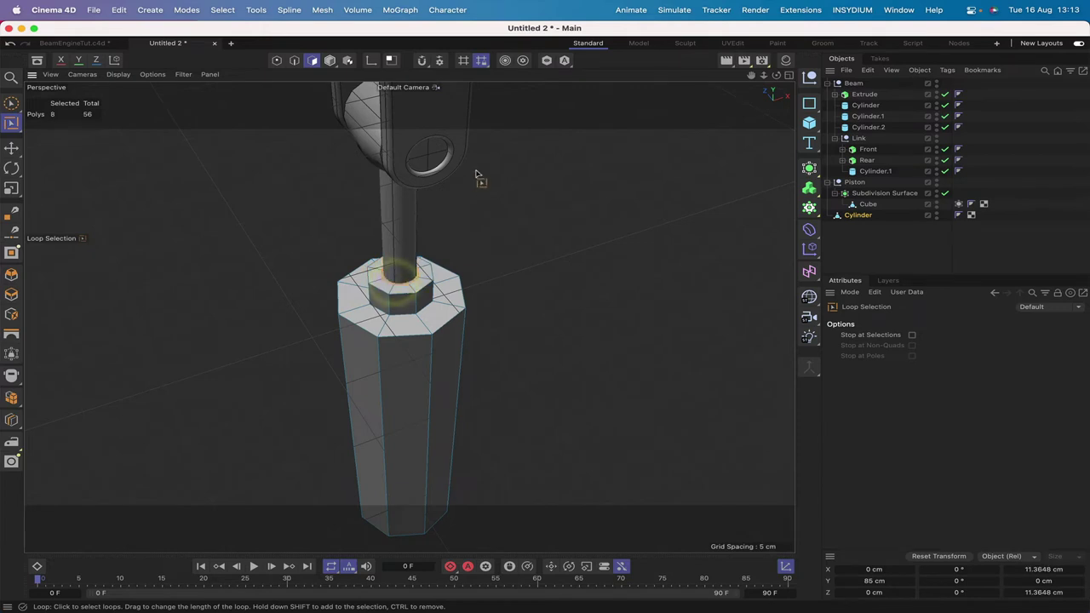
{"action": "key", "text": "Delete"}
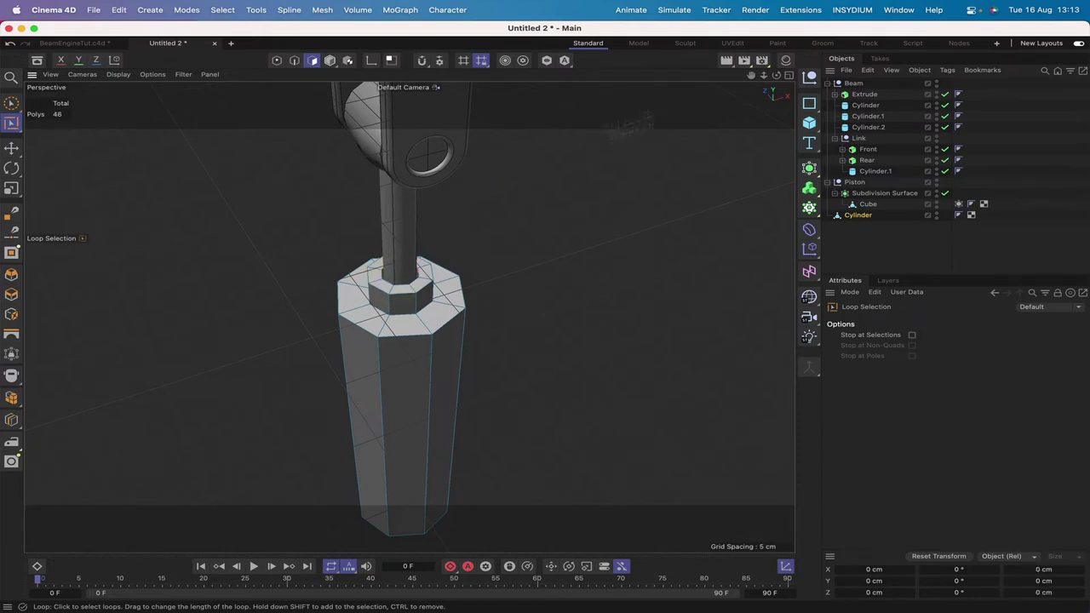
Step: Loop-select both polygon rings of the Cylinder's bottom cap and extrude them by 5 cm
{"action": "left_click_drag", "start_coordinate": [776, 75], "coordinate": [775, 51]}
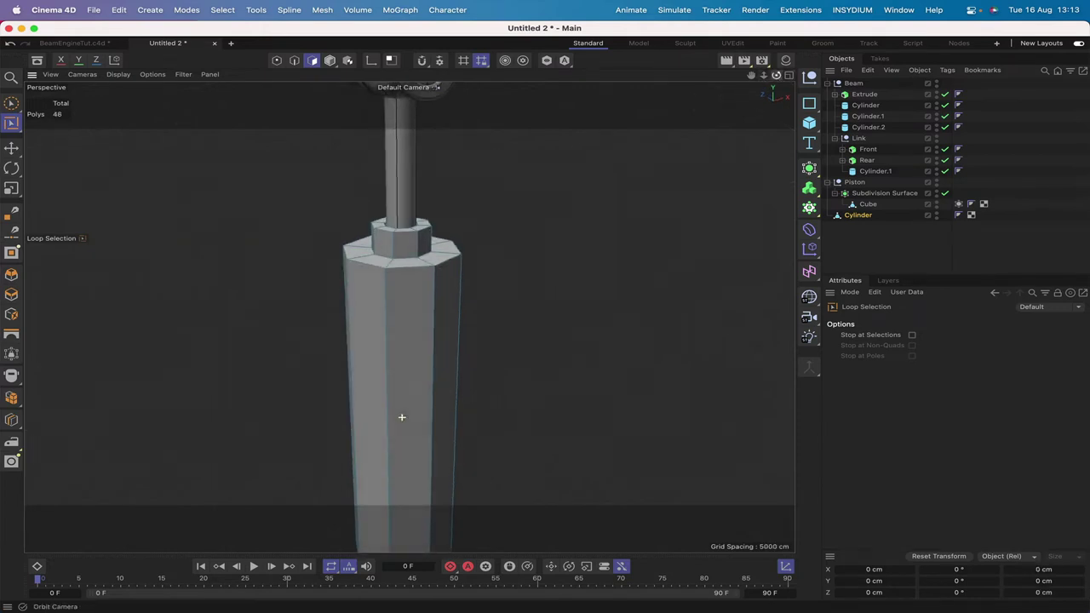
{"action": "left_click_drag", "start_coordinate": [402, 417], "coordinate": [402, 416], "text": "alt"}
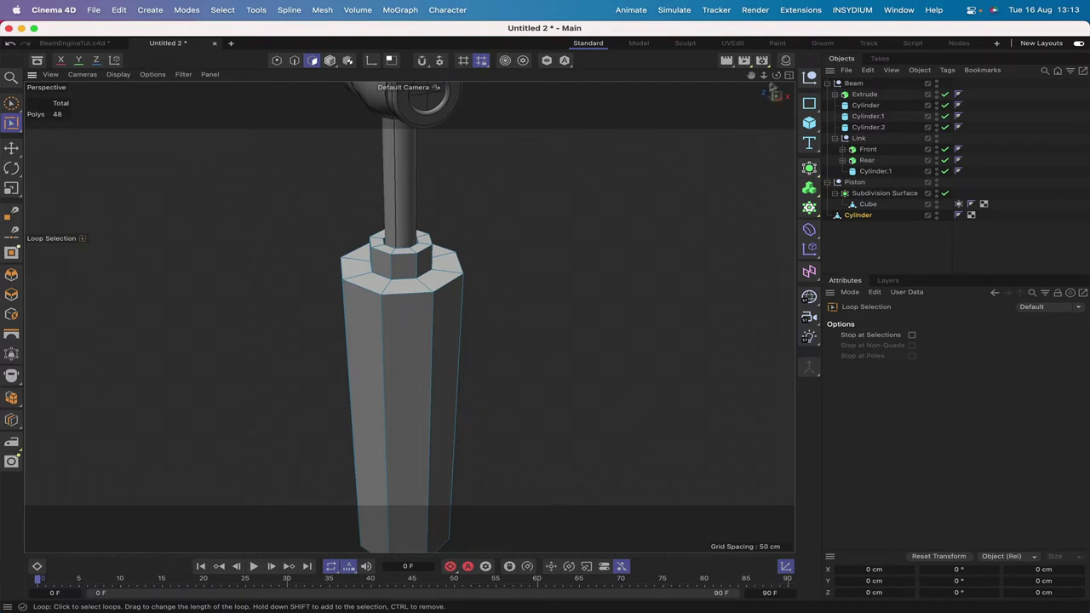
{"action": "left_click_drag", "start_coordinate": [775, 75], "coordinate": [774, 0]}
{"action": "left_click_drag", "start_coordinate": [775, 75], "coordinate": [771, 111]}
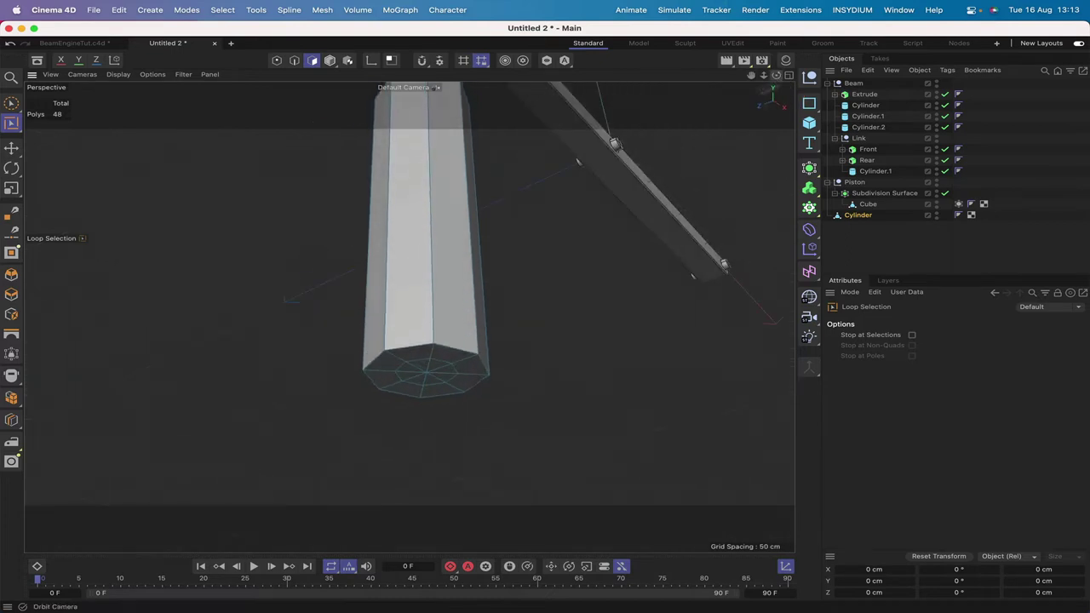
{"action": "left_click", "coordinate": [468, 363]}
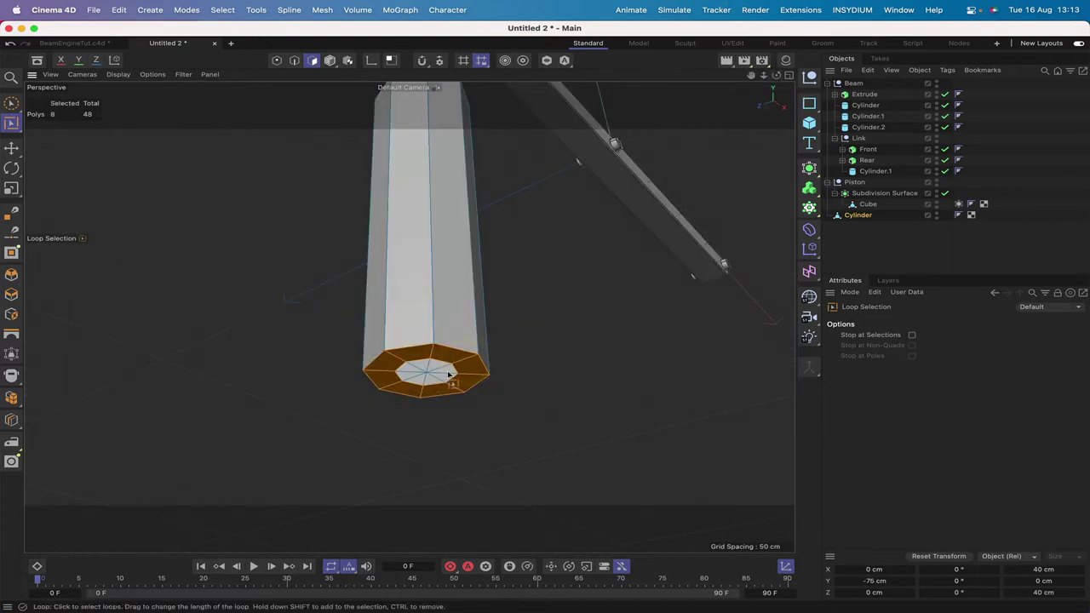
{"action": "left_click", "coordinate": [449, 375], "text": "shift"}
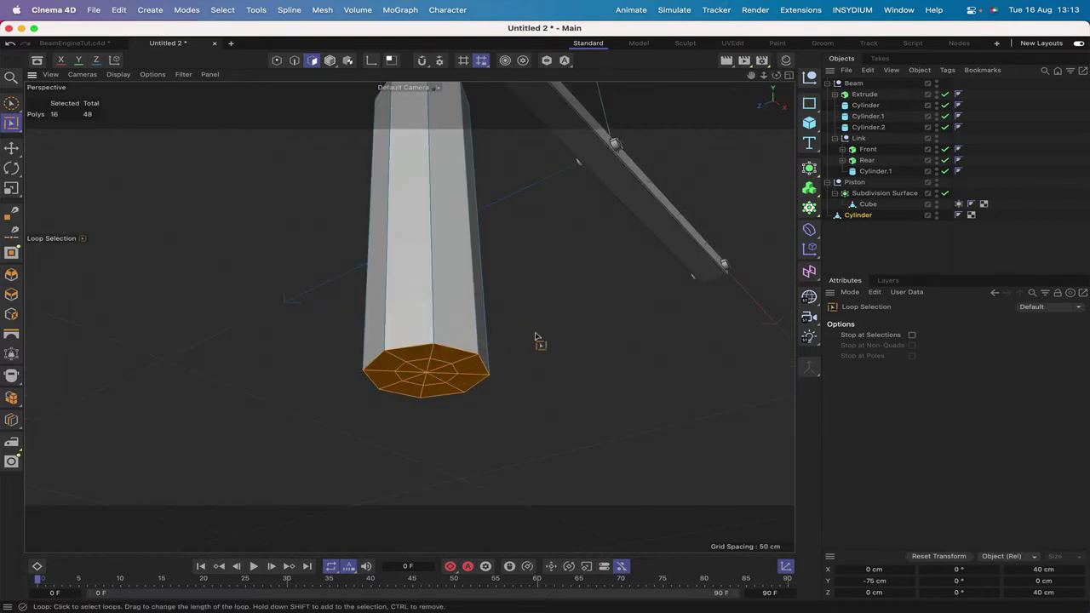
{"action": "key", "text": "d"}
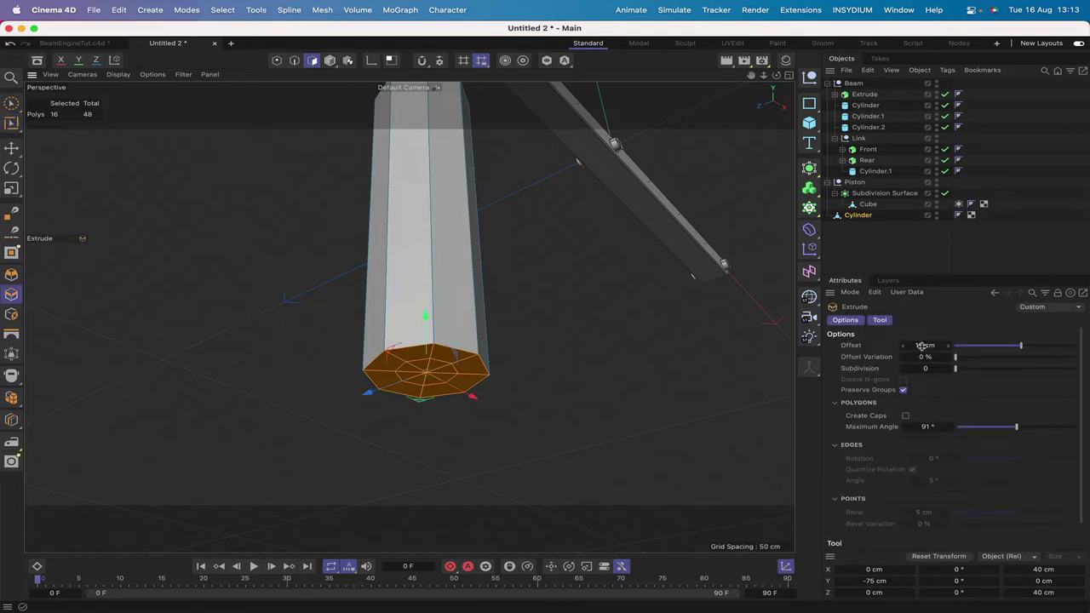
{"action": "double_click", "coordinate": [923, 345]}
{"action": "type", "text": "5"}
{"action": "key", "text": "Return"}
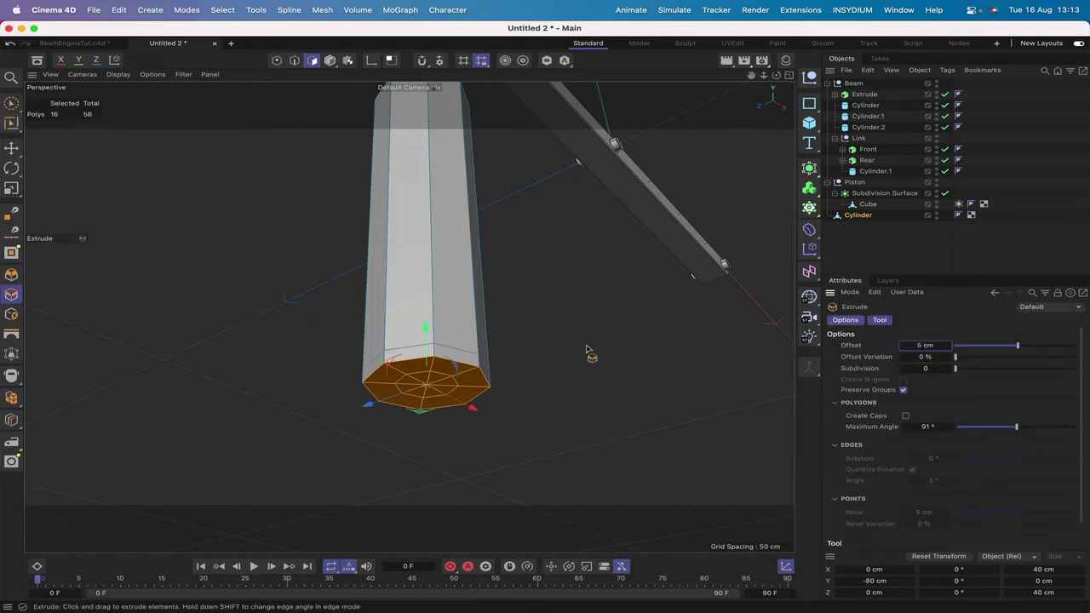
Step: Loop-select the thin band of side polygons around the Cylinder's base and extrude it outward by 5 cm
{"action": "key", "text": "u"}
{"action": "key", "text": "l"}
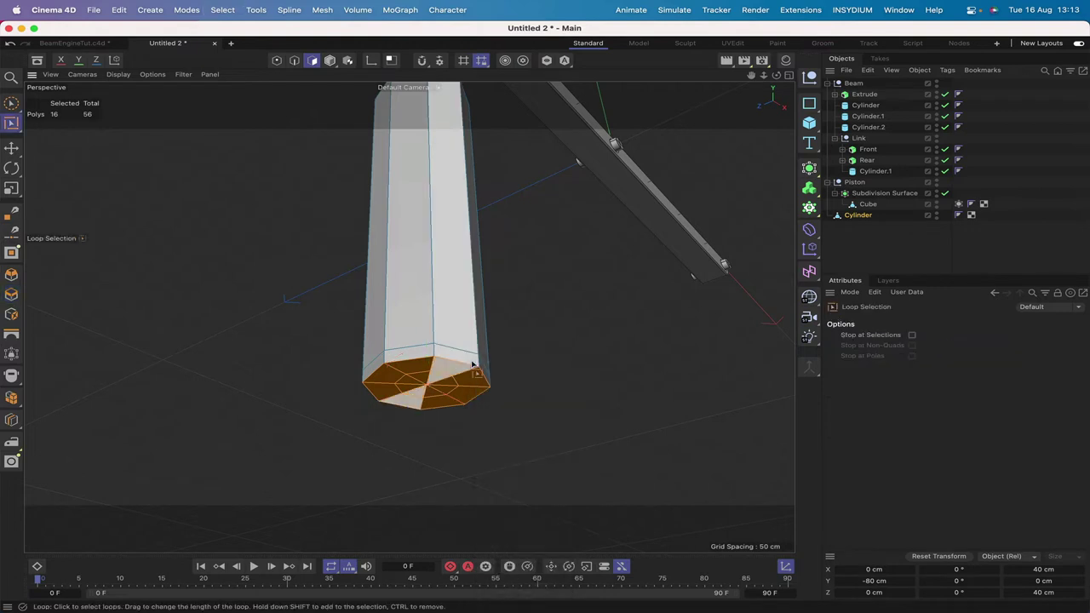
{"action": "left_click", "coordinate": [474, 360]}
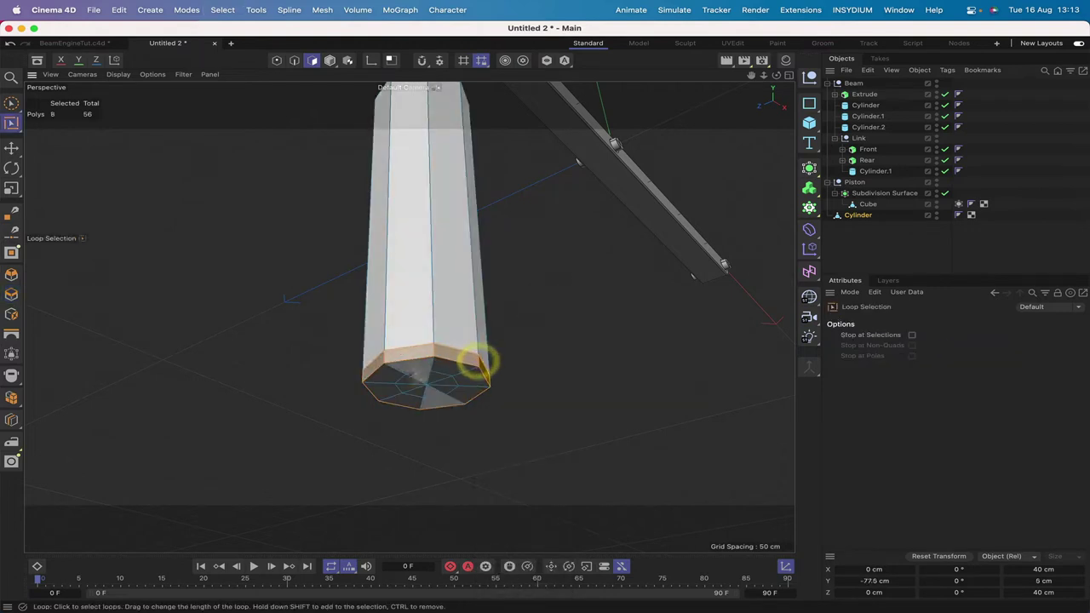
{"action": "left_click_drag", "start_coordinate": [775, 75], "coordinate": [776, 119]}
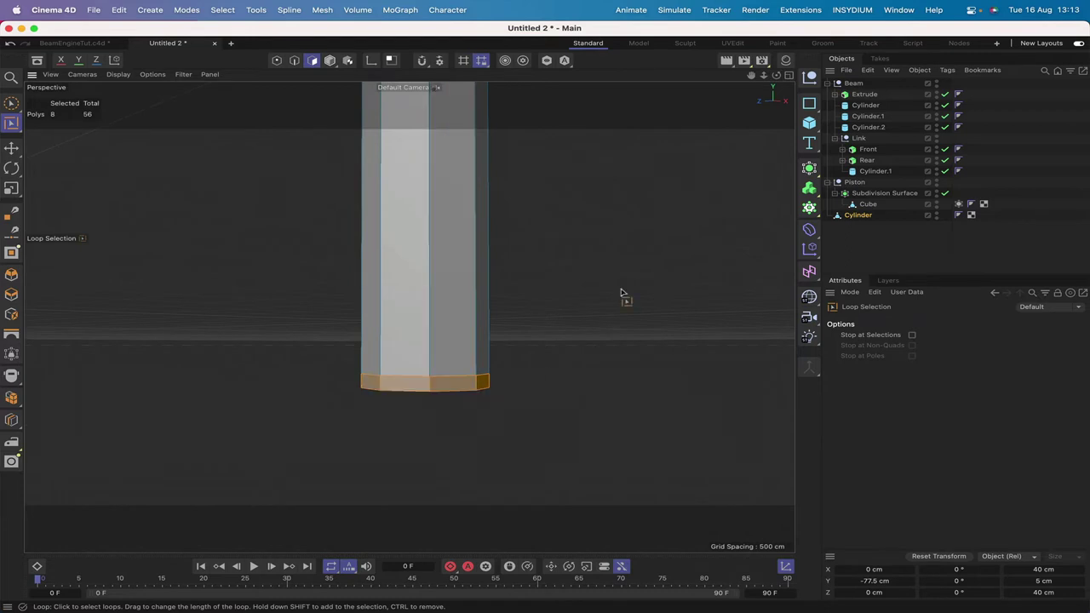
{"action": "key", "text": "d"}
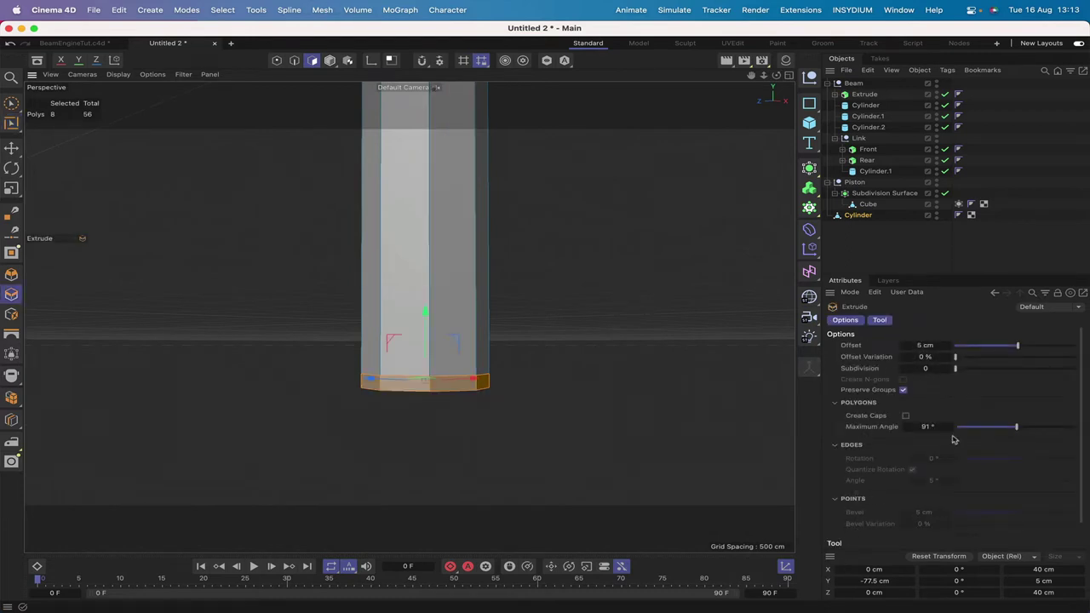
{"action": "scroll", "coordinate": [937, 445], "scroll_direction": "down", "scroll_amount": 2}
{"action": "left_click", "coordinate": [867, 539]}
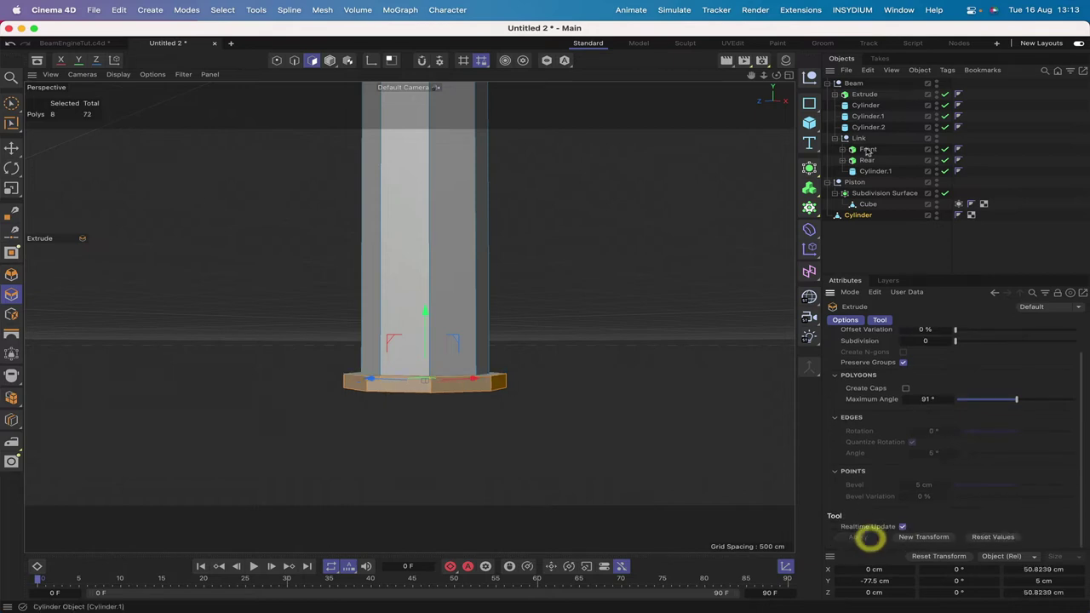
Step: Increase the extrusion offset of the base flange until it spans about 61.65 cm across
{"action": "left_click_drag", "start_coordinate": [776, 74], "coordinate": [779, 101]}
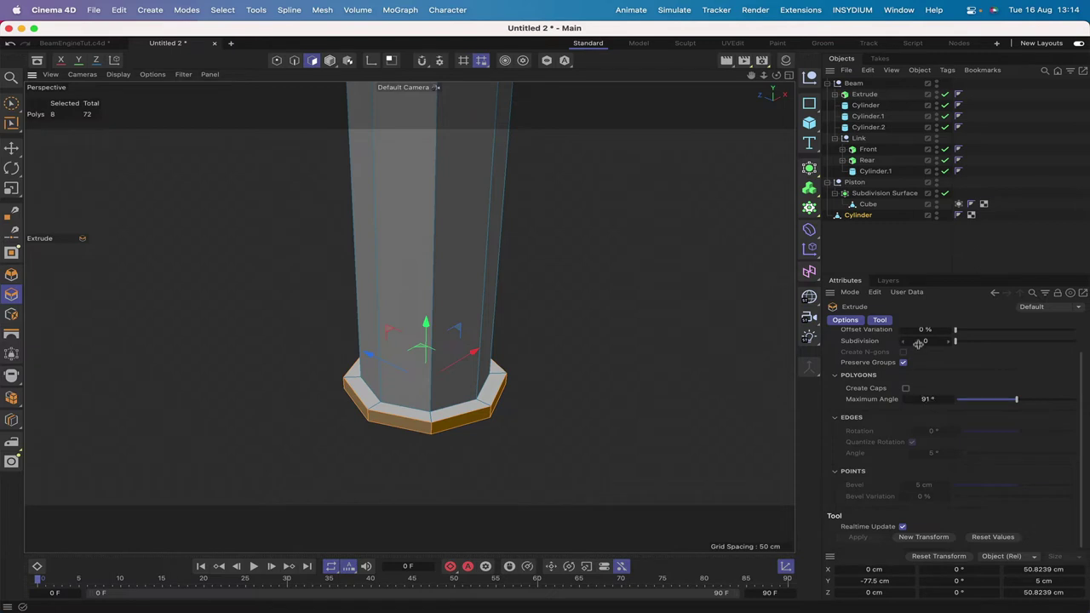
{"action": "left_click", "coordinate": [851, 319]}
{"action": "left_click", "coordinate": [916, 343]}
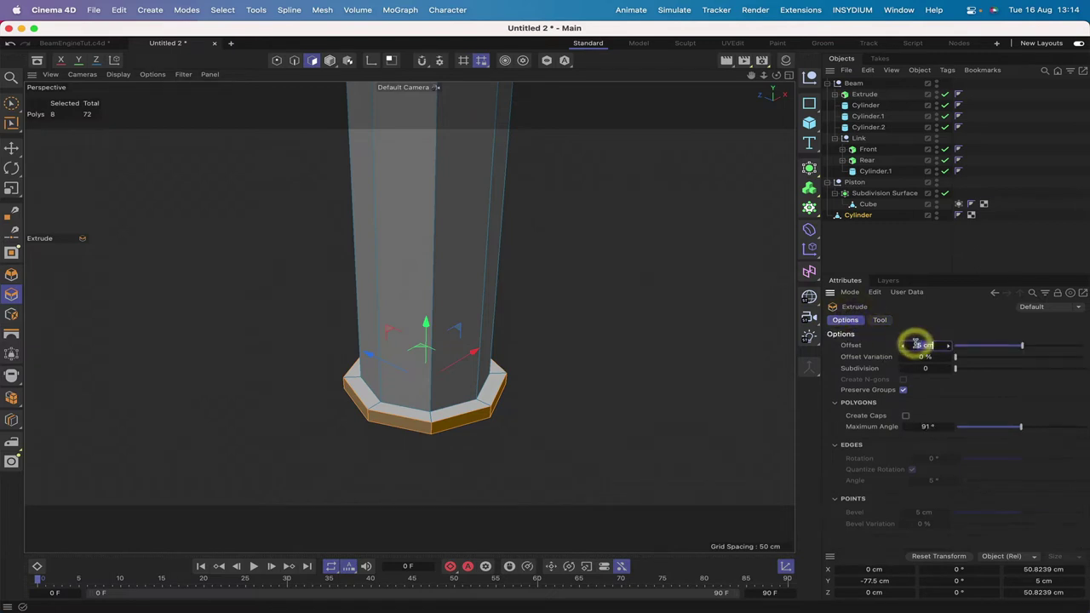
{"action": "left_click", "coordinate": [879, 319]}
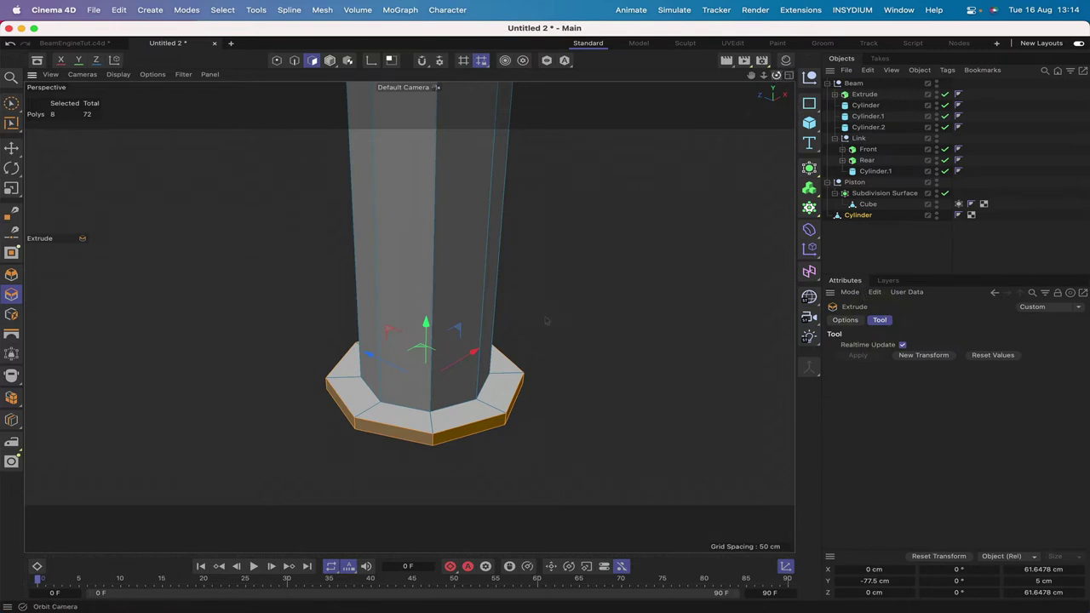
Step: Add a Subdivision Surface as the parent of the Cylinder
{"action": "left_click_drag", "start_coordinate": [752, 77], "coordinate": [545, 312]}
{"action": "left_click_drag", "start_coordinate": [751, 76], "coordinate": [698, 111]}
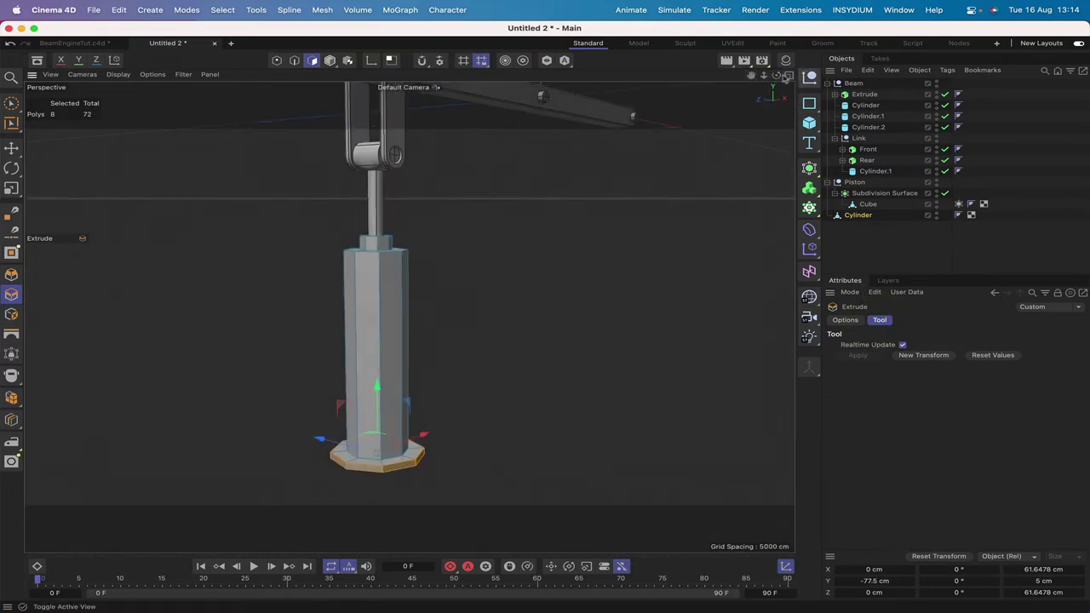
{"action": "left_click_drag", "start_coordinate": [775, 75], "coordinate": [721, 106]}
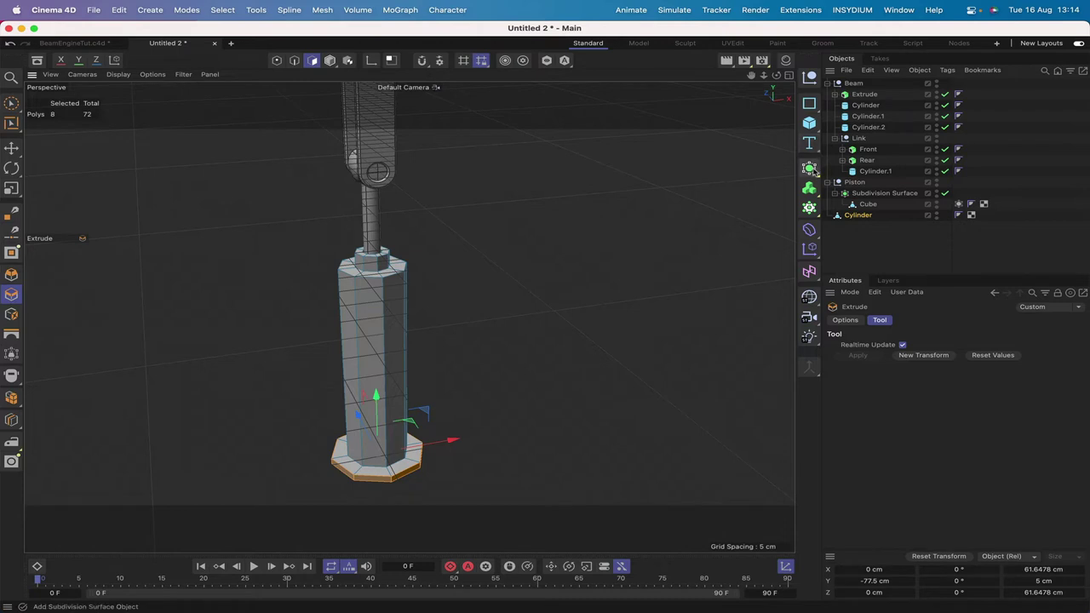
{"action": "left_click", "coordinate": [809, 168], "text": "alt"}
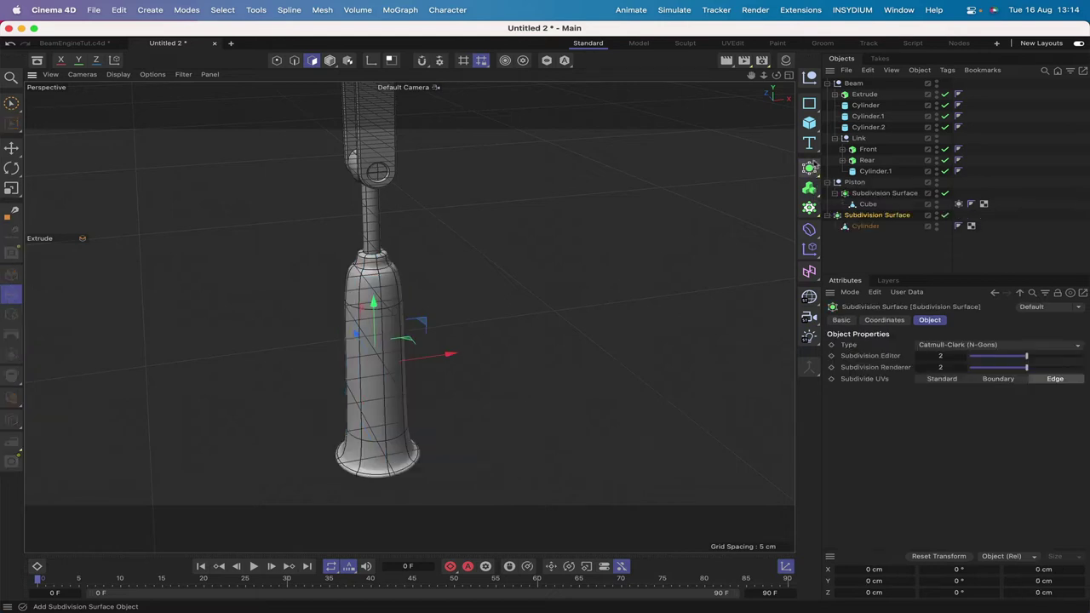
Step: Loop-select the Cylinder's edge loops at the collar's rim and base, the body's top rim and around the flange, and sharpen them with subdivision weighting
{"action": "left_click", "coordinate": [864, 227]}
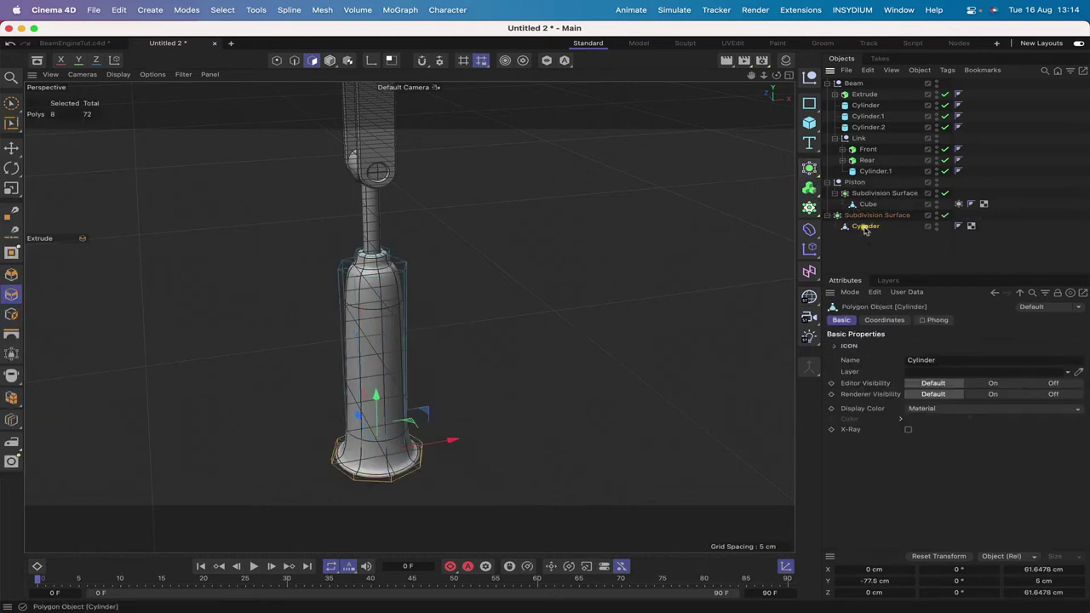
{"action": "left_click", "coordinate": [295, 59]}
{"action": "key", "text": "u"}
{"action": "key", "text": "l"}
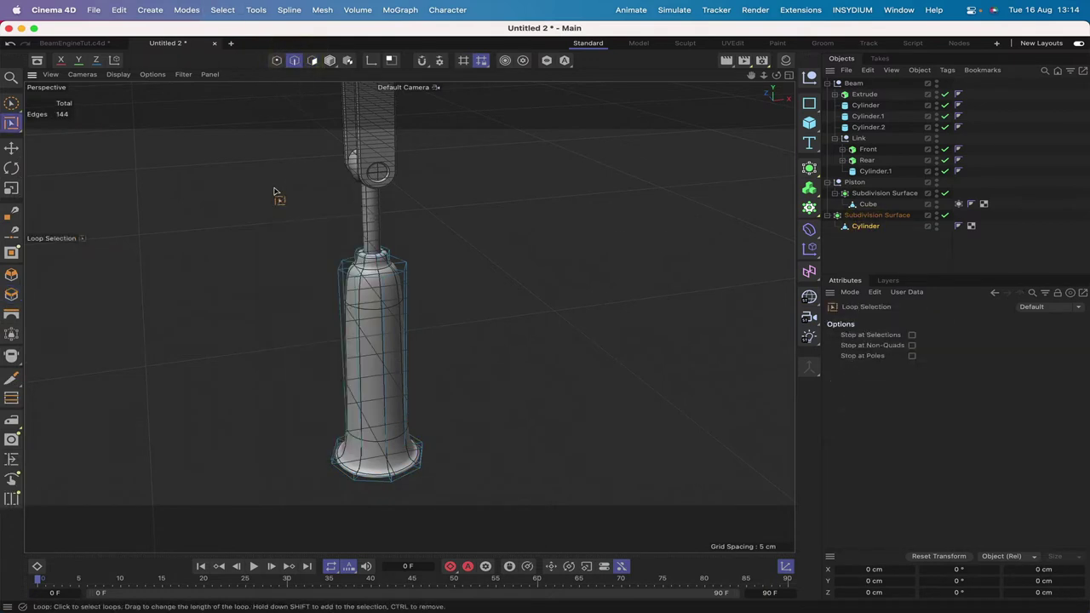
{"action": "left_click", "coordinate": [383, 257]}
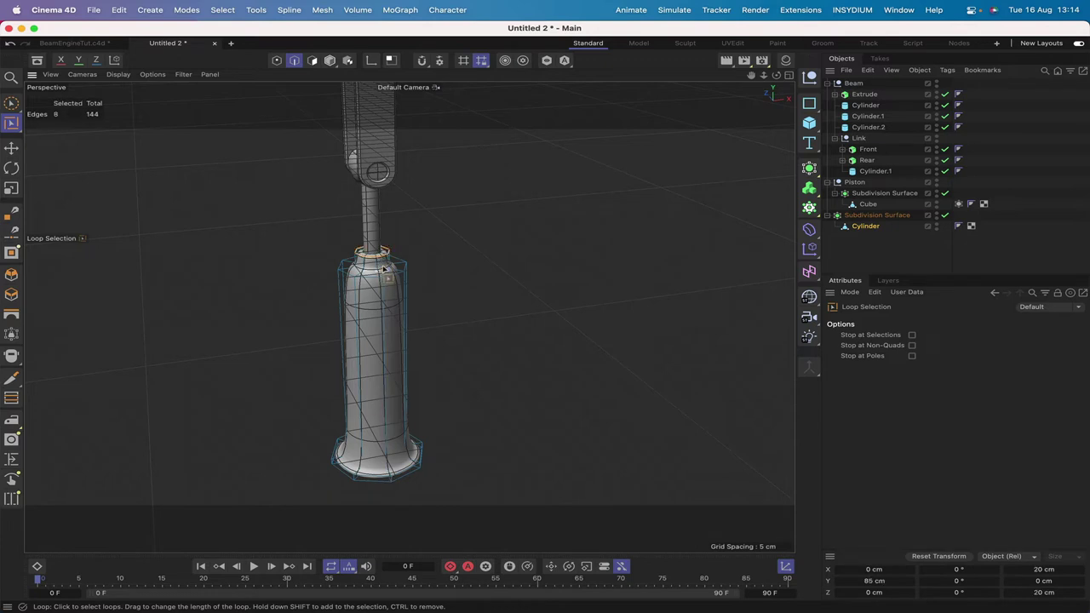
{"action": "left_click", "coordinate": [383, 267], "text": "shift"}
{"action": "left_click", "coordinate": [390, 275], "text": "shift"}
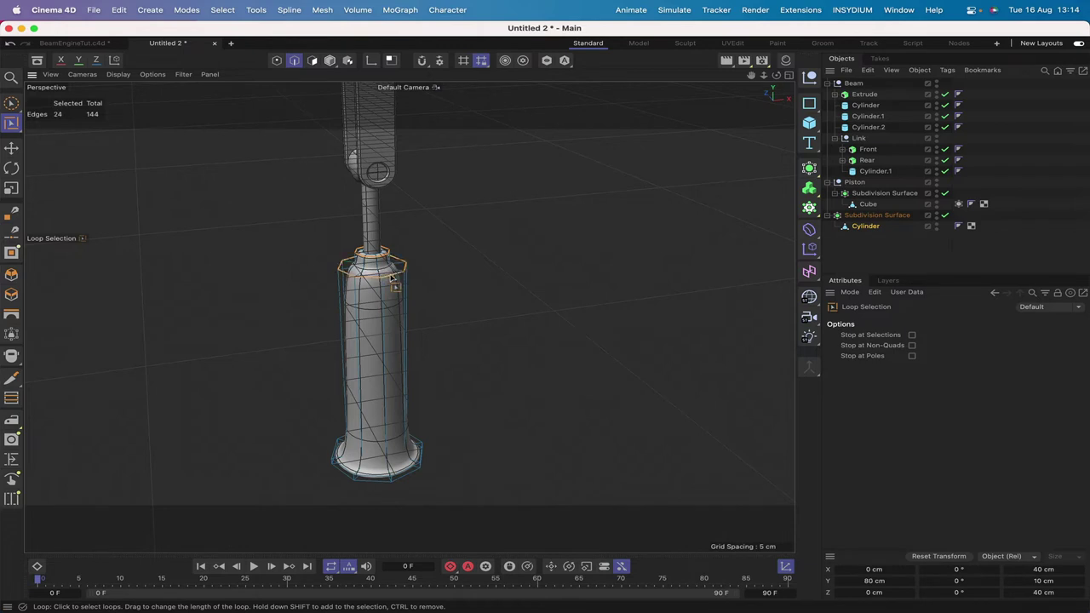
{"action": "left_click", "coordinate": [399, 466], "text": "shift"}
{"action": "left_click", "coordinate": [408, 472], "text": "shift"}
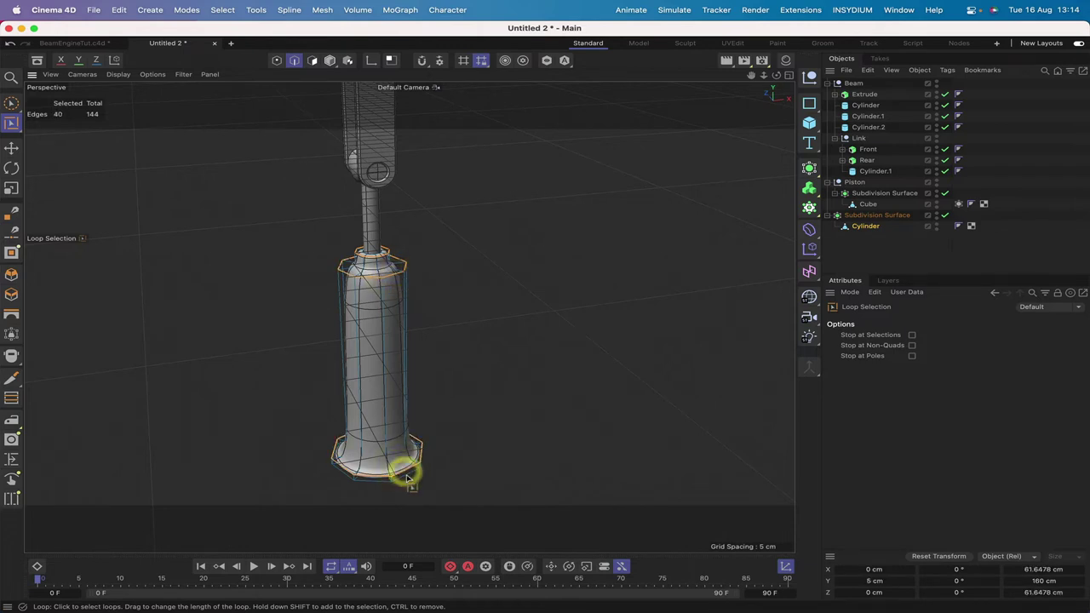
{"action": "left_click", "coordinate": [406, 472], "text": "shift"}
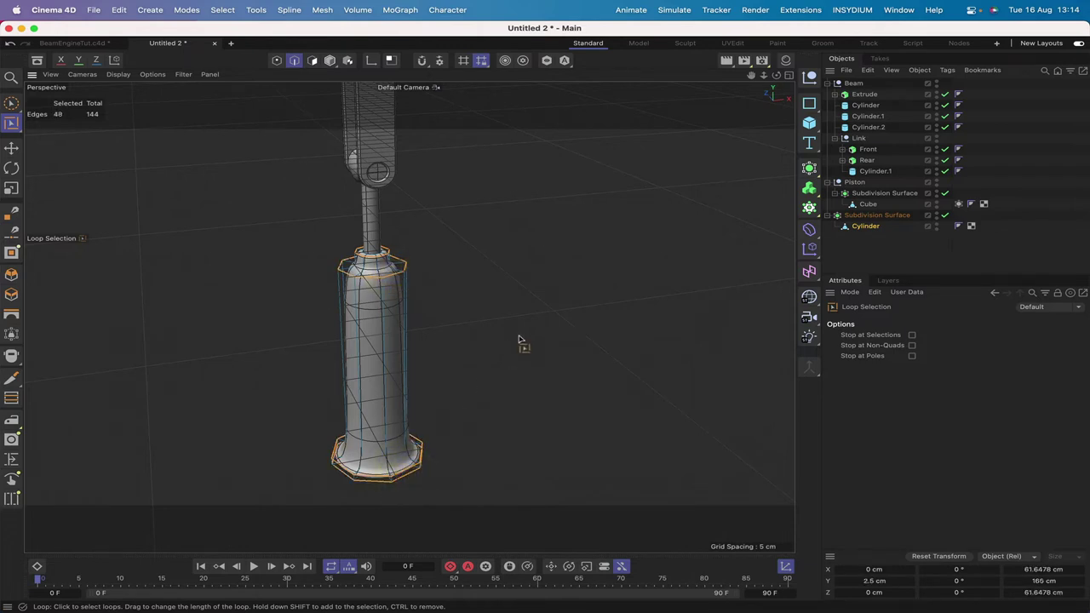
{"action": "key", "text": "period"}
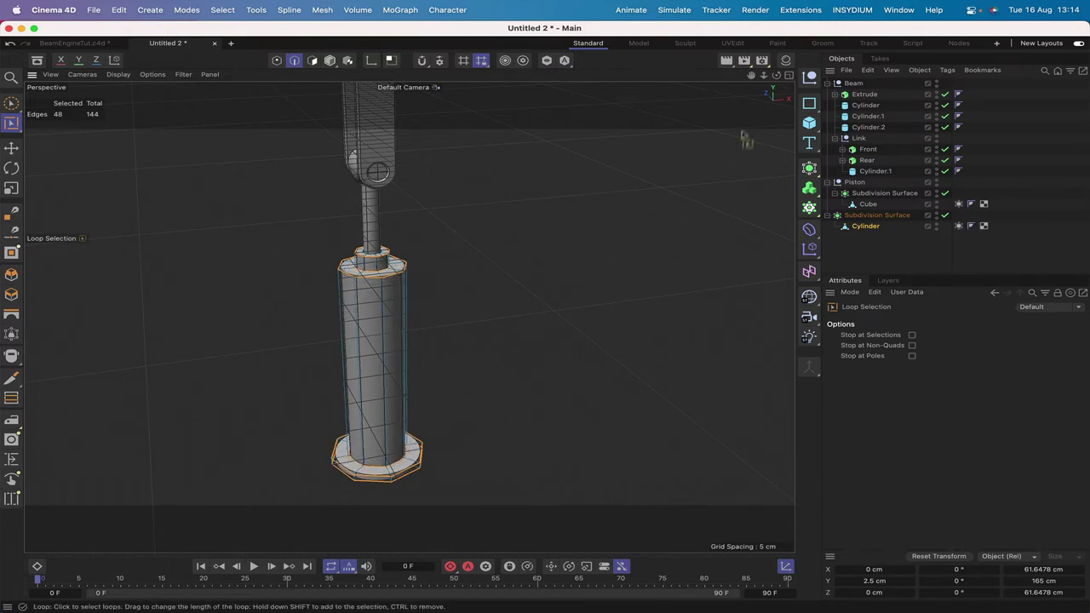
Step: Add a Cube sized 20 cm in X, 20 cm in Y and 2.5 cm in Z, and switch to the Top view
{"action": "mouse_move", "coordinate": [776, 75]}
{"action": "left_mouse_down"}
{"action": "mouse_move", "coordinate": [768, 119]}
{"action": "mouse_move", "coordinate": [749, 136]}
{"action": "mouse_move", "coordinate": [732, 111]}
{"action": "mouse_move", "coordinate": [777, 76]}
{"action": "mouse_move", "coordinate": [408, 316]}
{"action": "mouse_move", "coordinate": [762, 84]}
{"action": "left_mouse_up"}
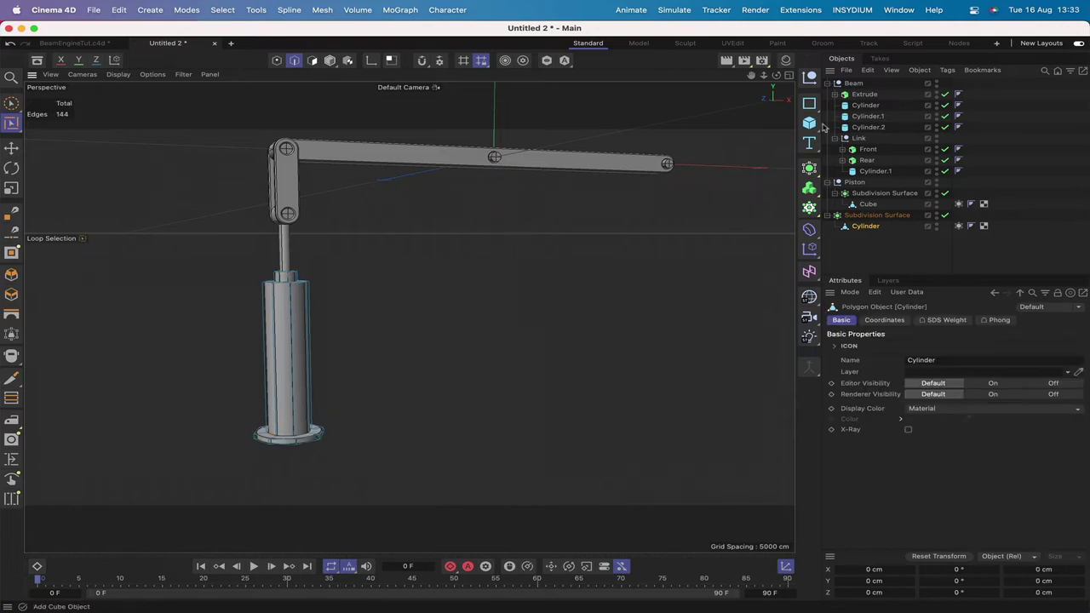
{"action": "left_click", "coordinate": [812, 124]}
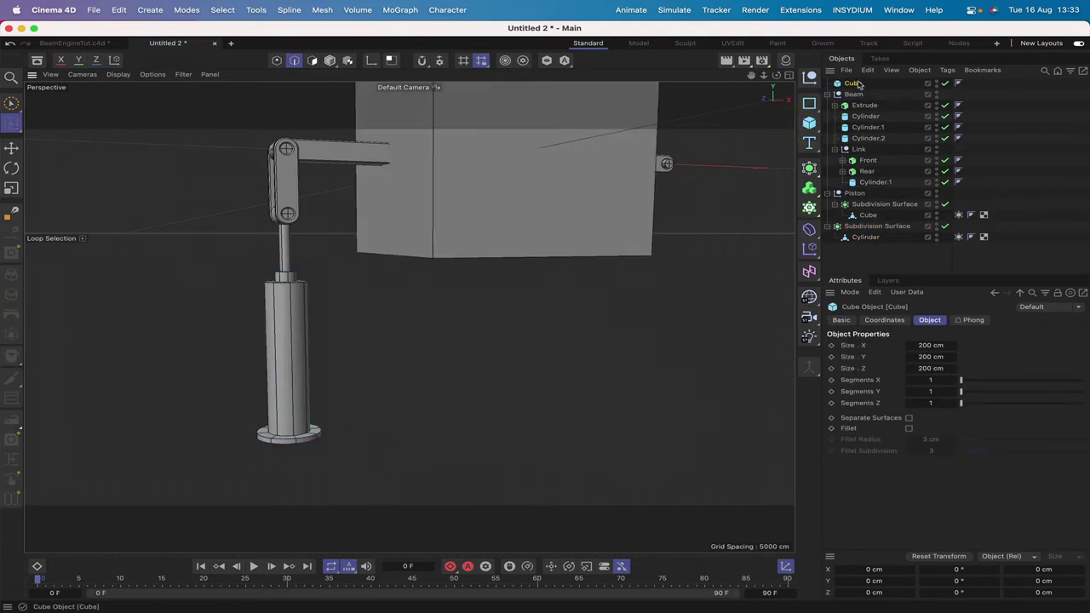
{"action": "double_click", "coordinate": [926, 356]}
{"action": "type", "text": "20"}
{"action": "key", "text": "Return"}
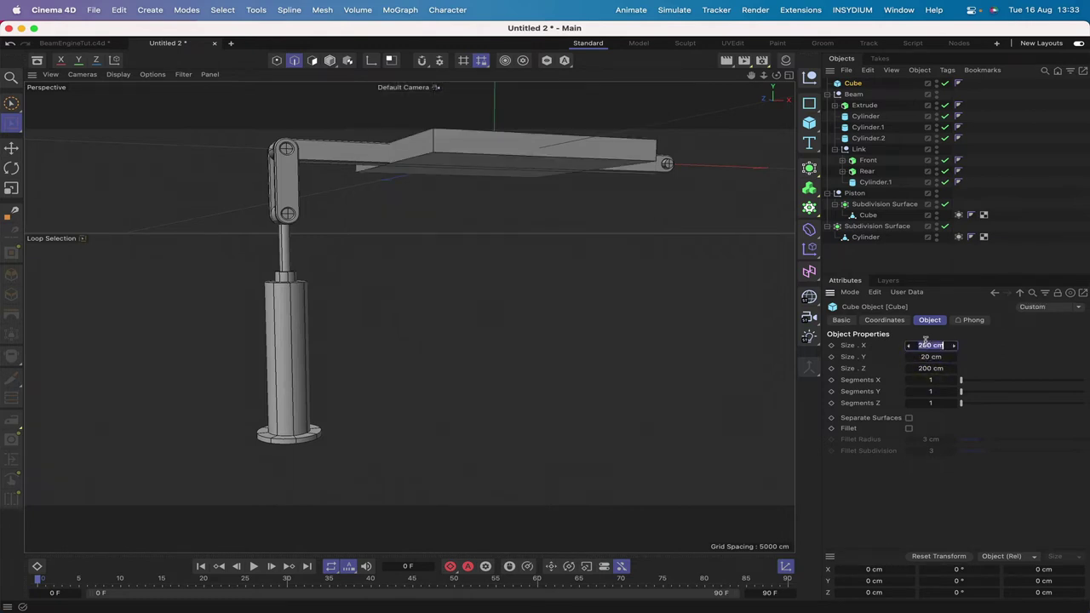
{"action": "double_click", "coordinate": [925, 345]}
{"action": "type", "text": "20"}
{"action": "key", "text": "Return"}
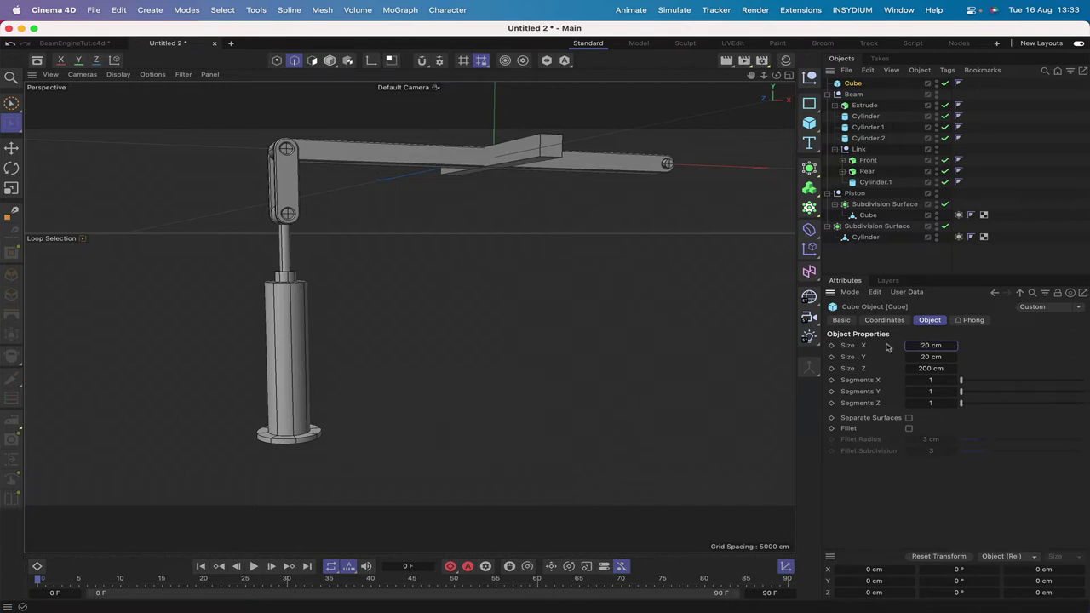
{"action": "double_click", "coordinate": [925, 368]}
{"action": "type", "text": "2"}
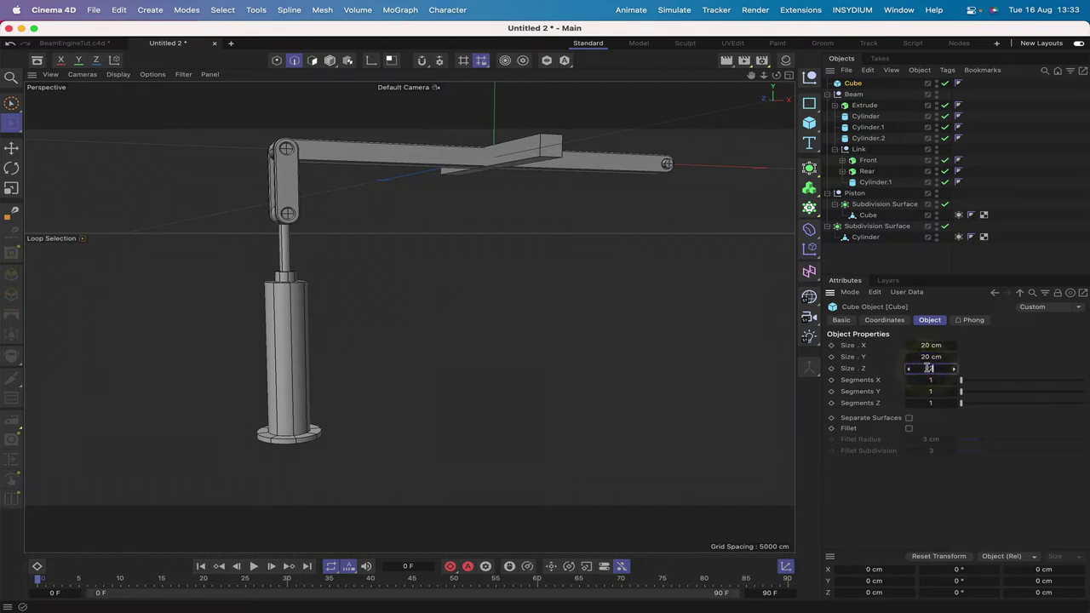
{"action": "type", "text": ".5"}
{"action": "key", "text": "Return"}
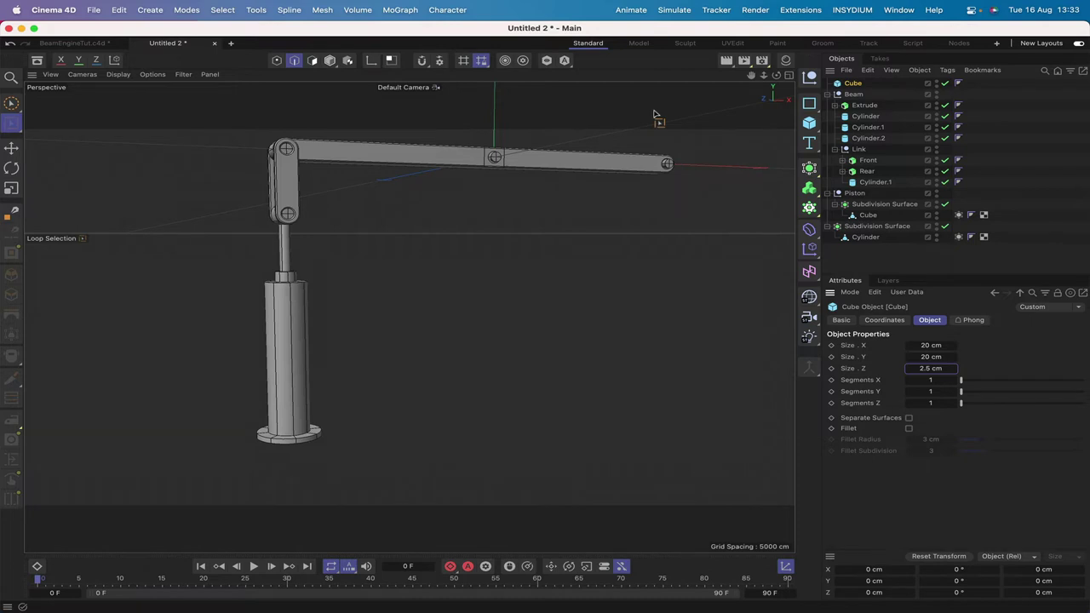
{"action": "key", "text": "F2"}
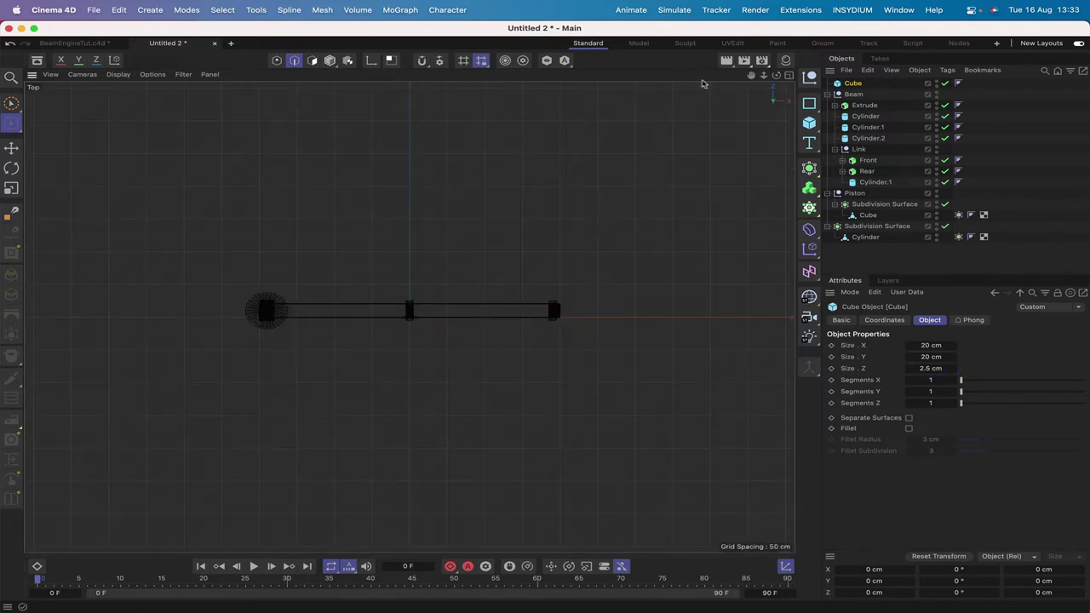
Step: Move the Cube along Z out of the Beam so it sits around the centre pin in front of the Beam
{"action": "key", "text": "o"}
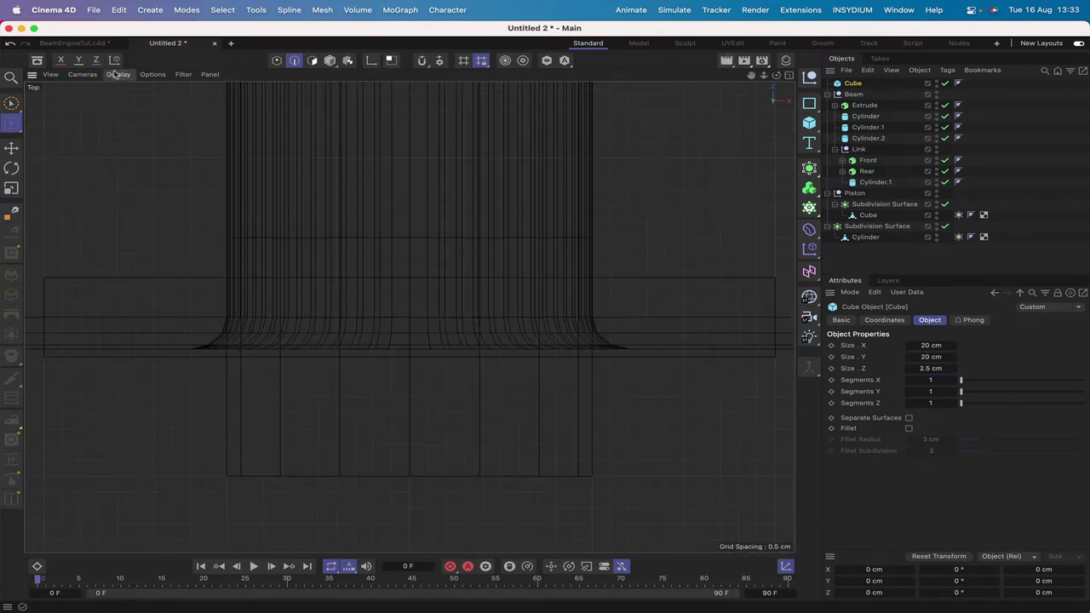
{"action": "left_click", "coordinate": [12, 149]}
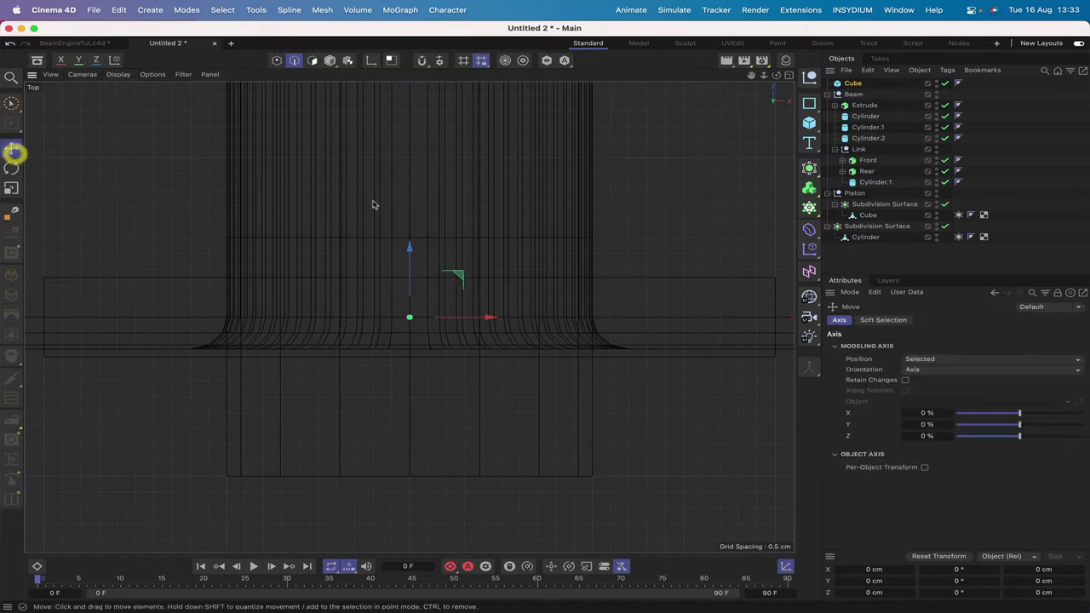
{"action": "left_click_drag", "start_coordinate": [413, 254], "coordinate": [408, 347]}
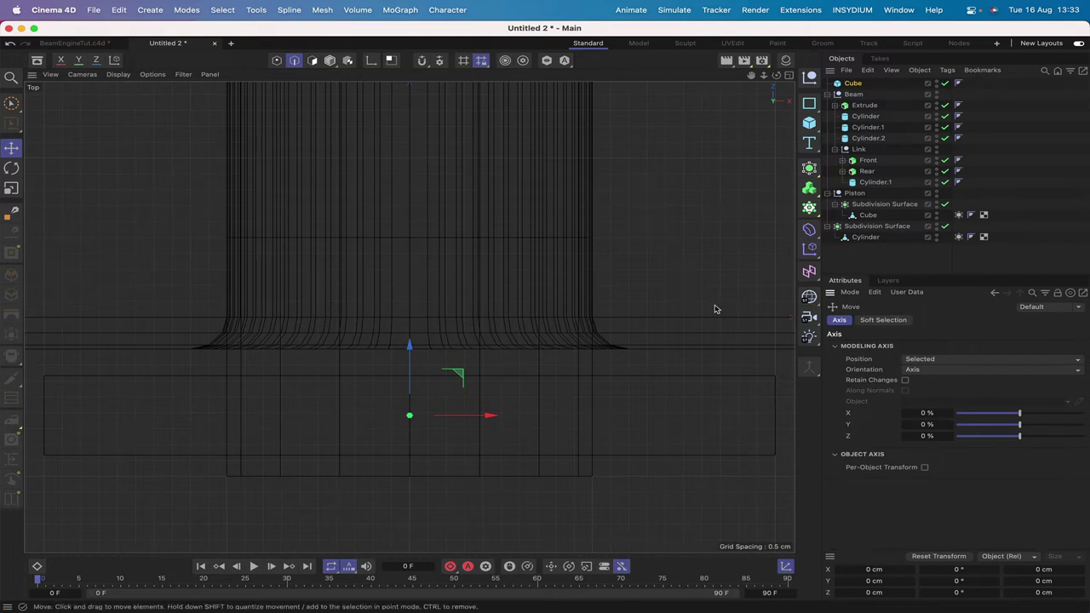
{"action": "key", "text": "F1"}
{"action": "key", "text": "o"}
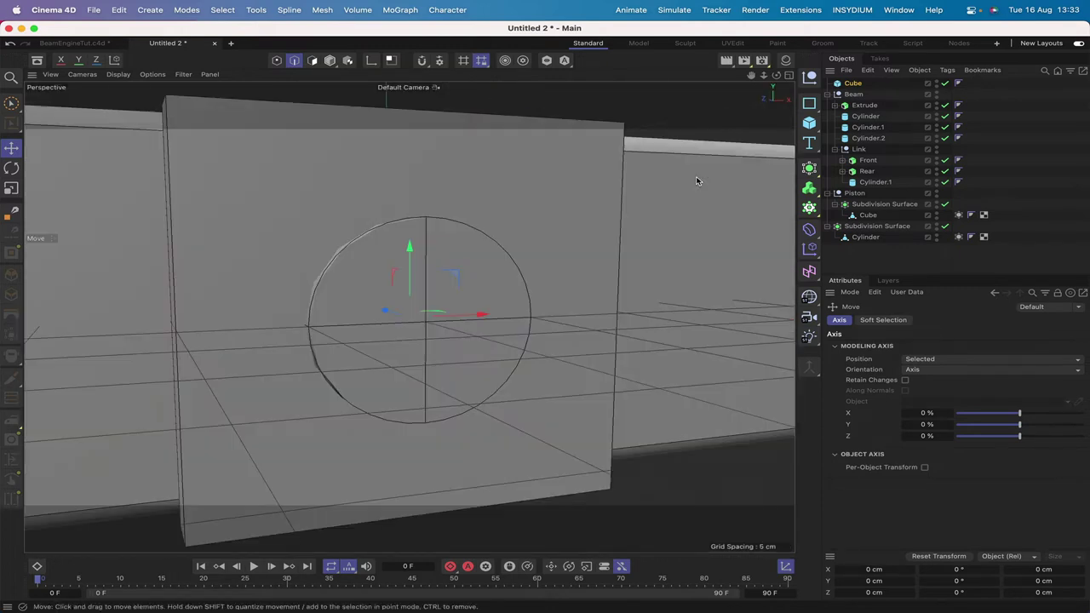
{"action": "left_click_drag", "start_coordinate": [776, 75], "coordinate": [596, 76]}
{"action": "right_click_drag", "start_coordinate": [751, 78], "coordinate": [664, 78]}
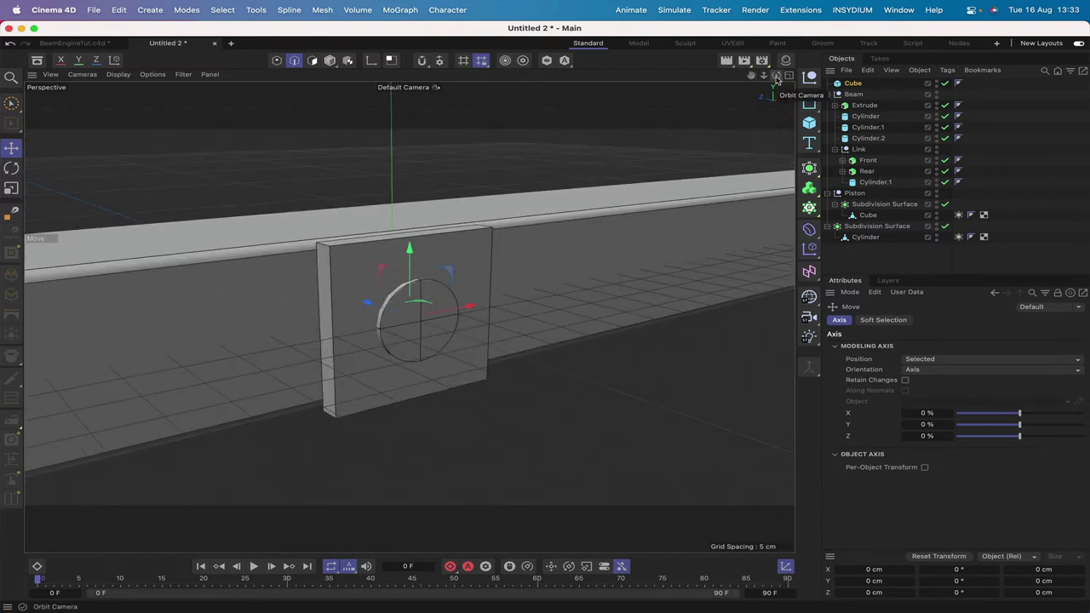
Step: In the Right view, shift the Cube slightly further outward along Z on the pin and check its clearance from the Beam
{"action": "key", "text": "F3"}
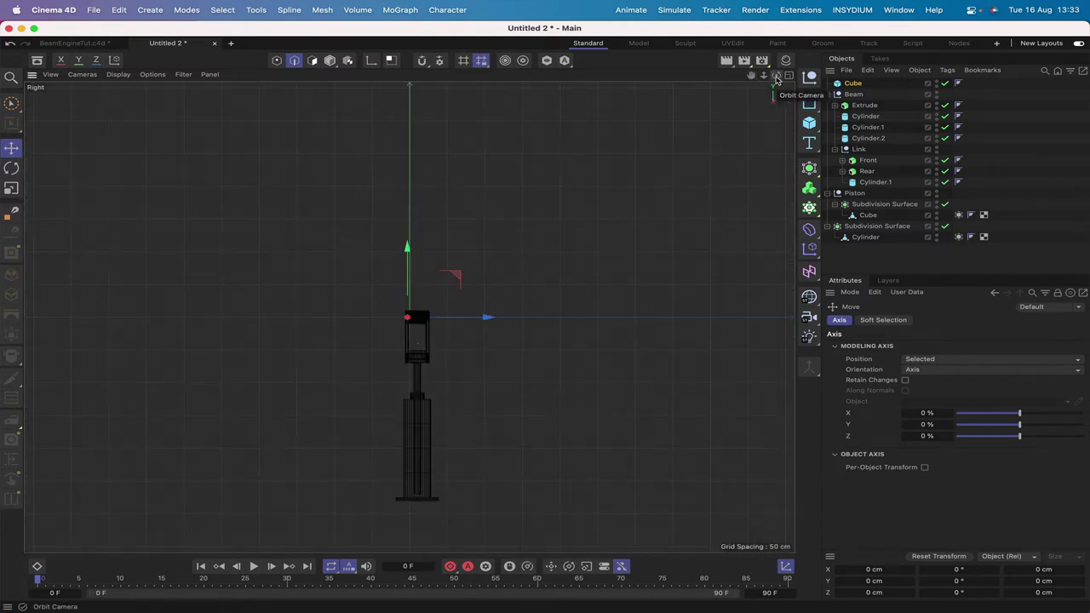
{"action": "key", "text": "s"}
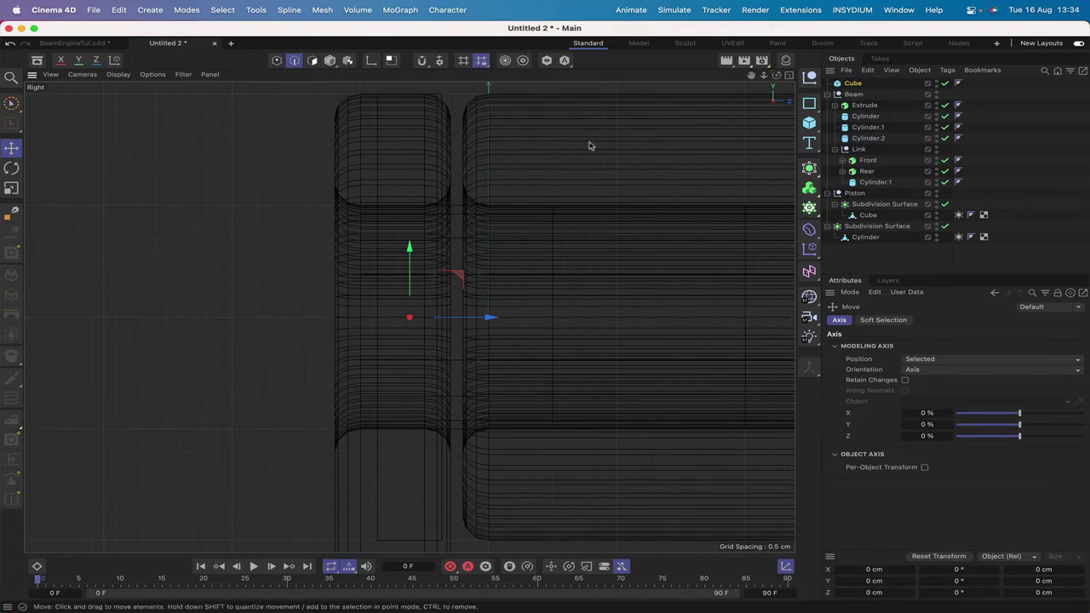
{"action": "left_click_drag", "start_coordinate": [472, 319], "coordinate": [453, 320]}
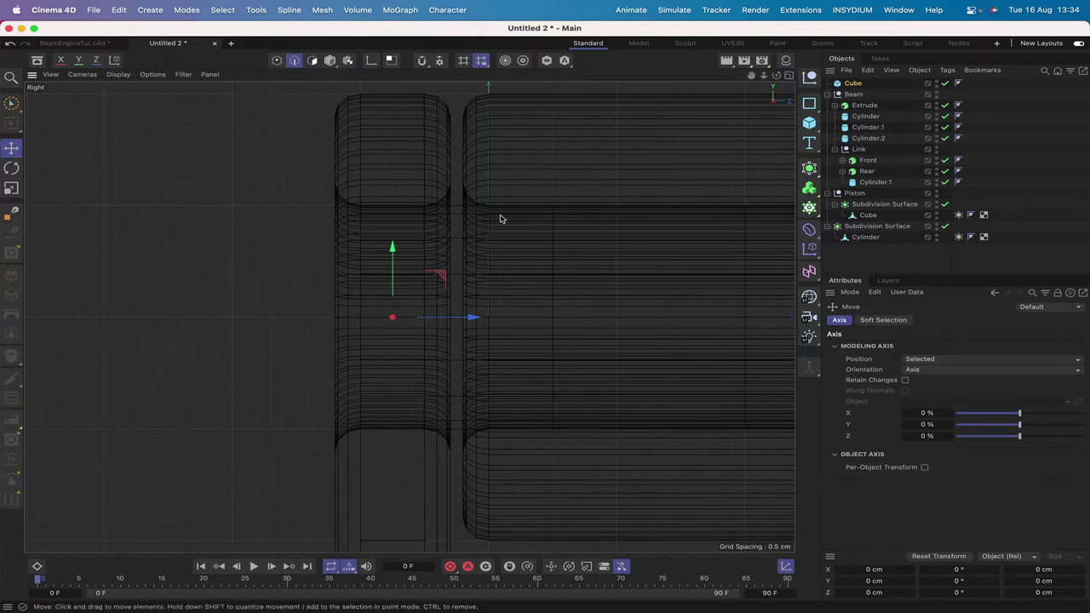
{"action": "key", "text": "F1"}
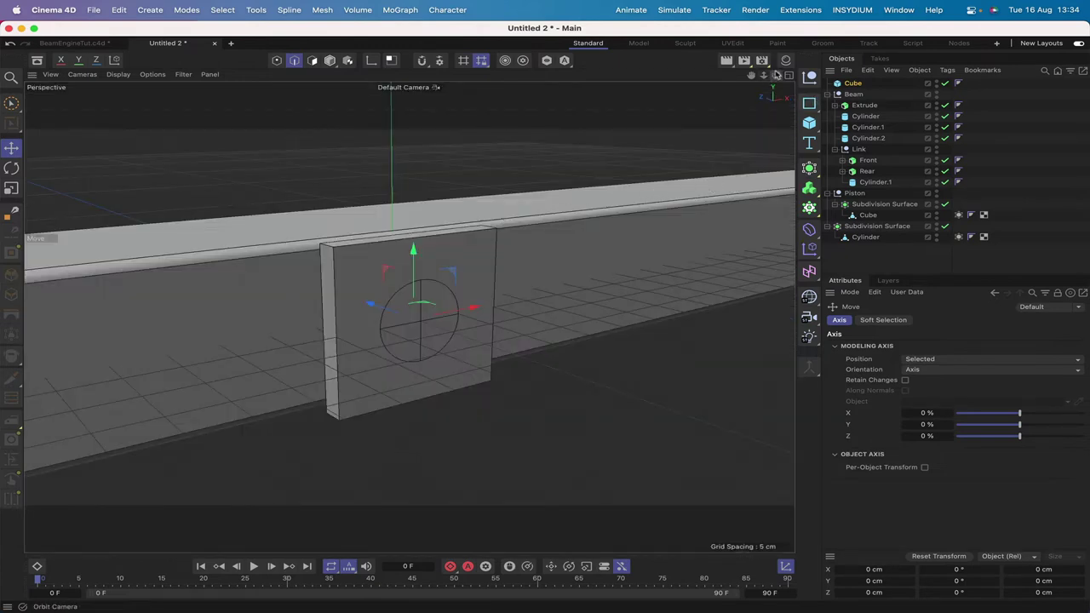
{"action": "left_click_drag", "start_coordinate": [775, 75], "coordinate": [739, 92]}
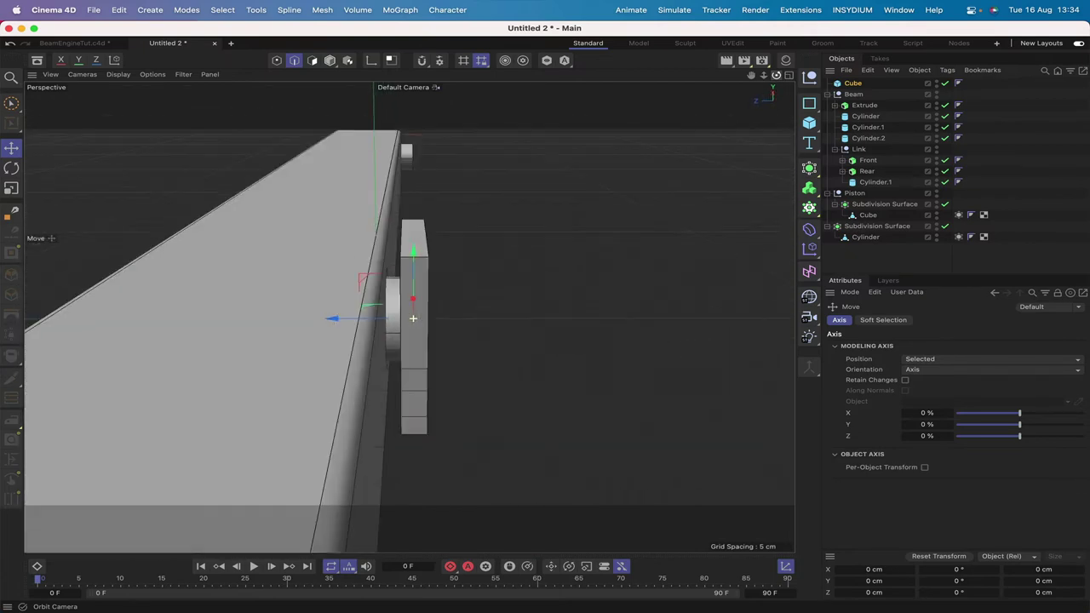
{"action": "left_click_drag", "start_coordinate": [596, 80], "coordinate": [281, 82]}
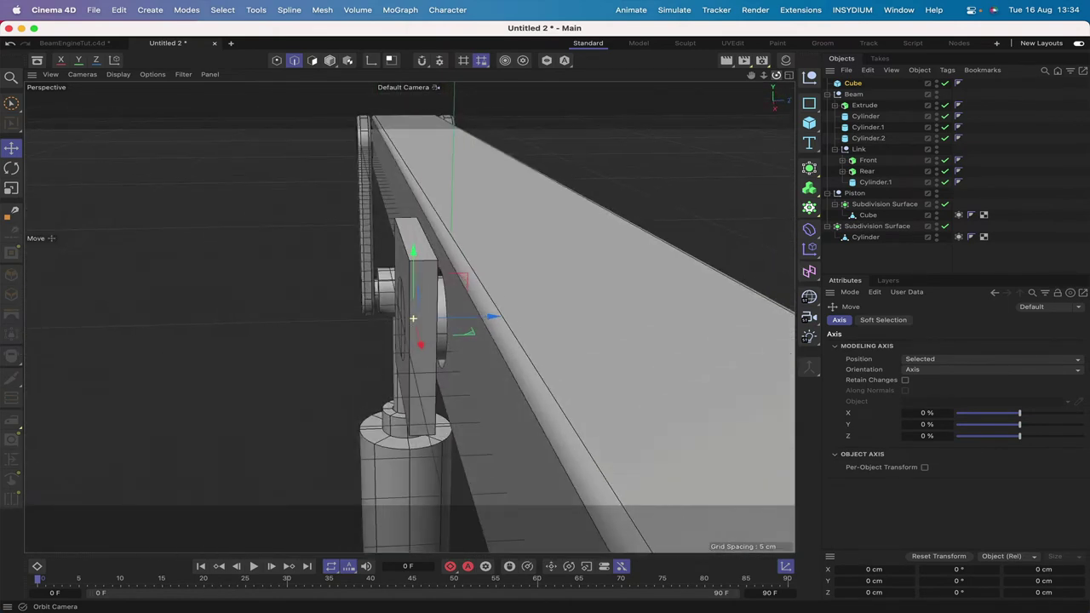
{"action": "mouse_move", "coordinate": [524, 84]}
{"action": "left_mouse_down"}
{"action": "mouse_move", "coordinate": [507, 84]}
{"action": "mouse_move", "coordinate": [706, 83]}
{"action": "mouse_move", "coordinate": [523, 83]}
{"action": "mouse_move", "coordinate": [545, 84]}
{"action": "left_mouse_up"}
{"action": "left_click_drag", "start_coordinate": [438, 87], "coordinate": [422, 88]}
Step: Make the Cube editable and select both its front and back polygons using Live Selection with Visible Only disabled
{"action": "key", "text": "c"}
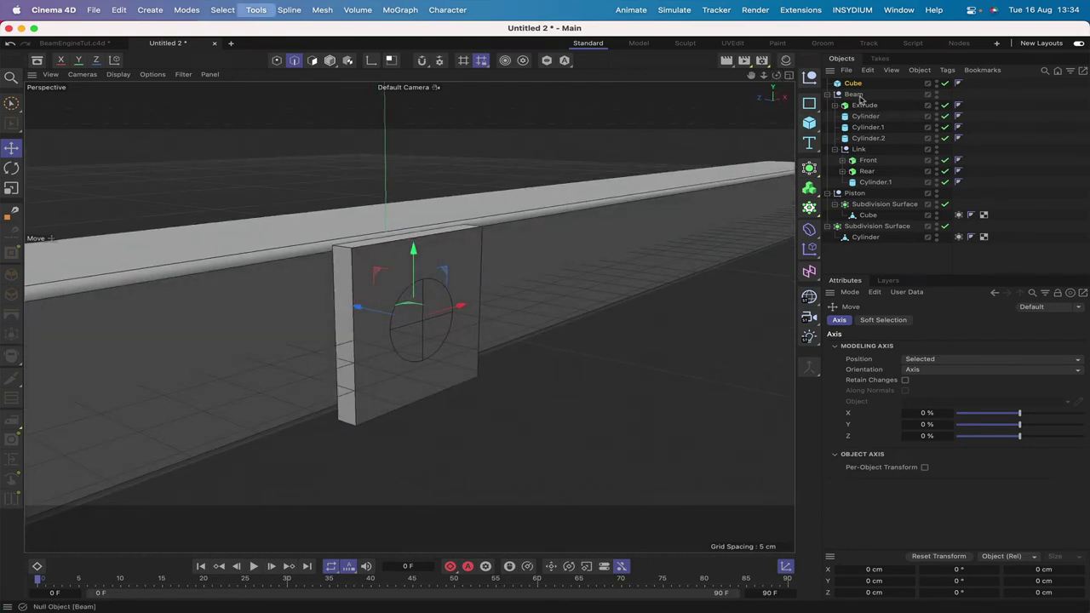
{"action": "left_click", "coordinate": [312, 60]}
{"action": "left_click", "coordinate": [433, 265]}
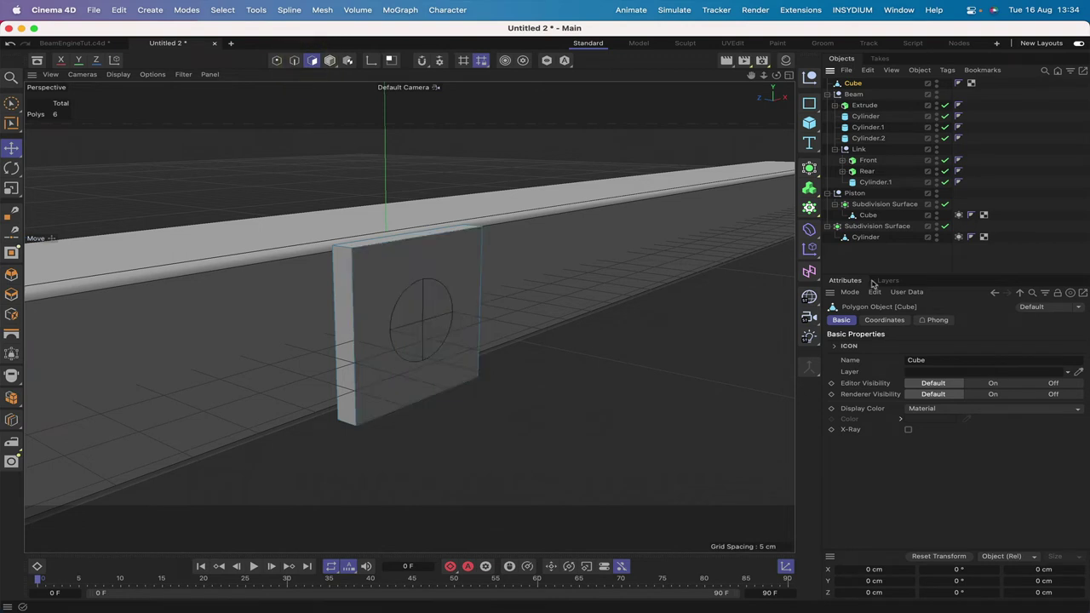
{"action": "key", "text": "9"}
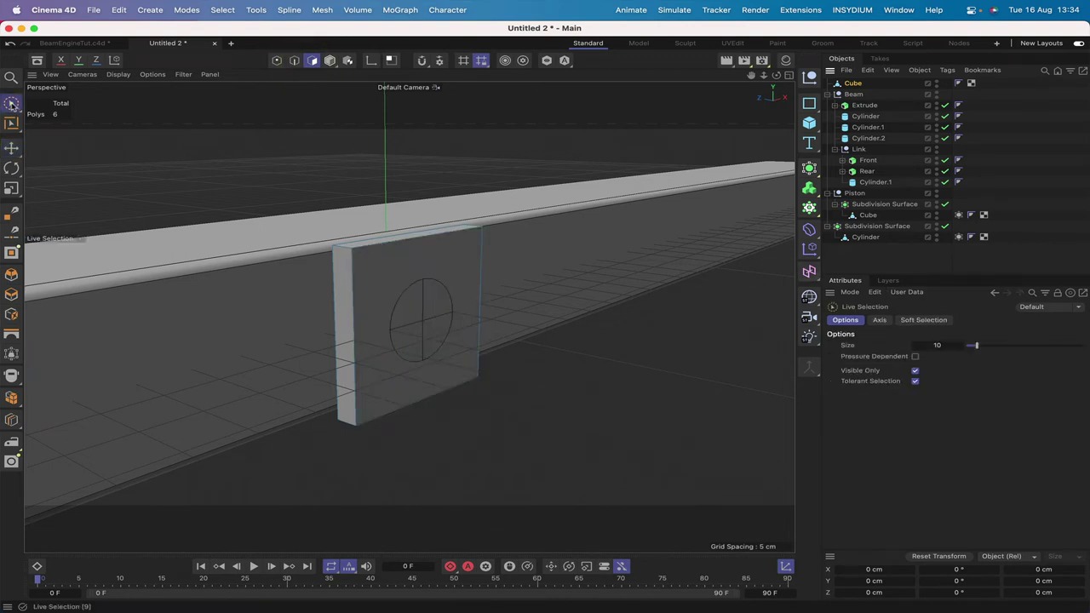
{"action": "left_click", "coordinate": [916, 372]}
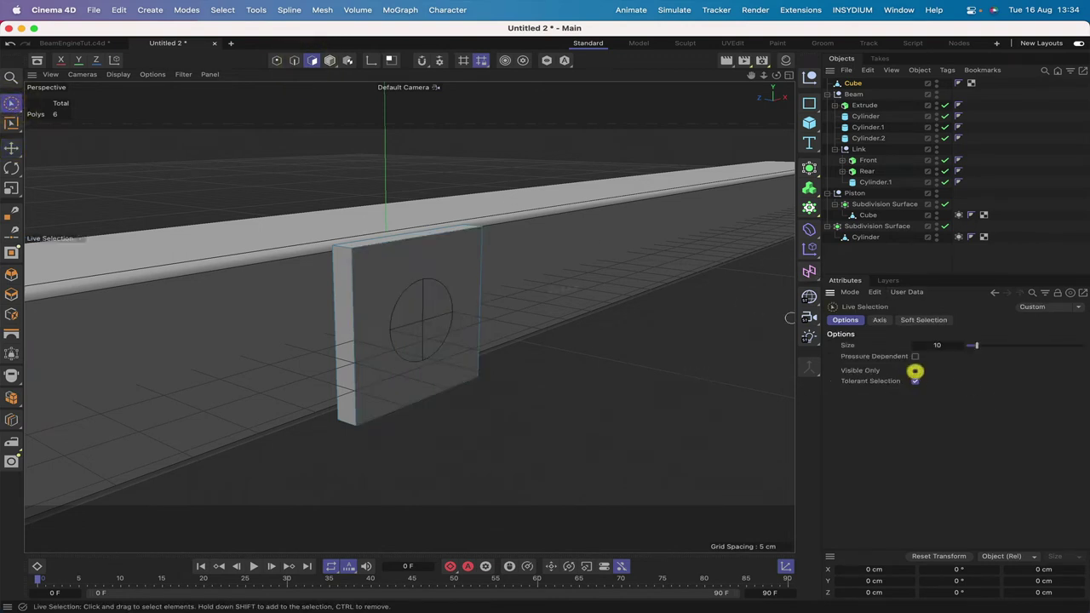
{"action": "left_click", "coordinate": [397, 266]}
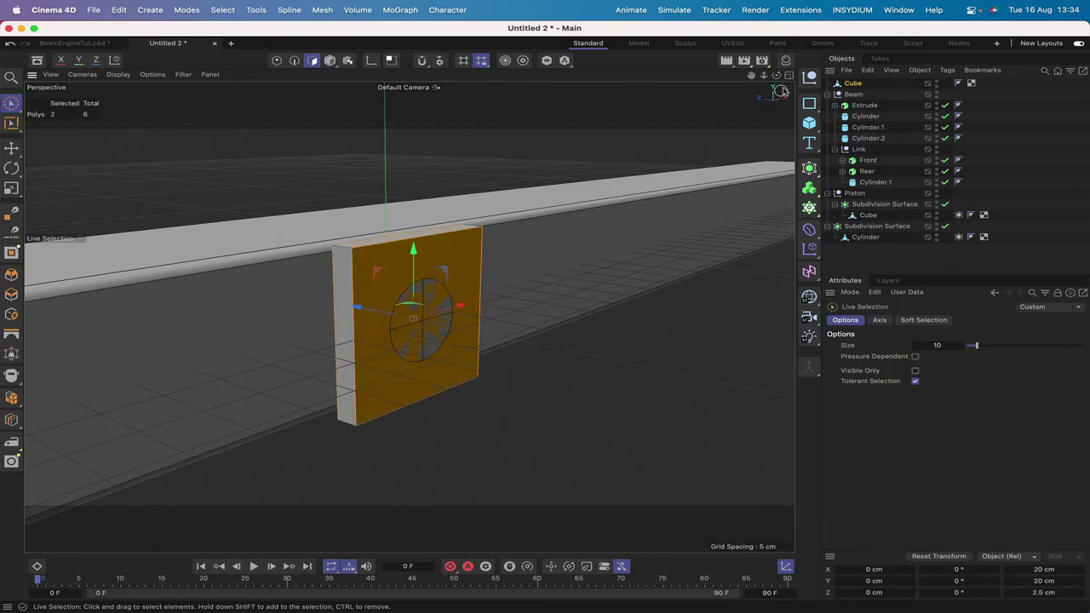
{"action": "left_click_drag", "start_coordinate": [776, 75], "coordinate": [813, 75]}
{"action": "left_click_drag", "start_coordinate": [719, 79], "coordinate": [780, 80]}
Step: Inset the Cube's selected front and back polygons with an offset of 5 cm
{"action": "key", "text": "i"}
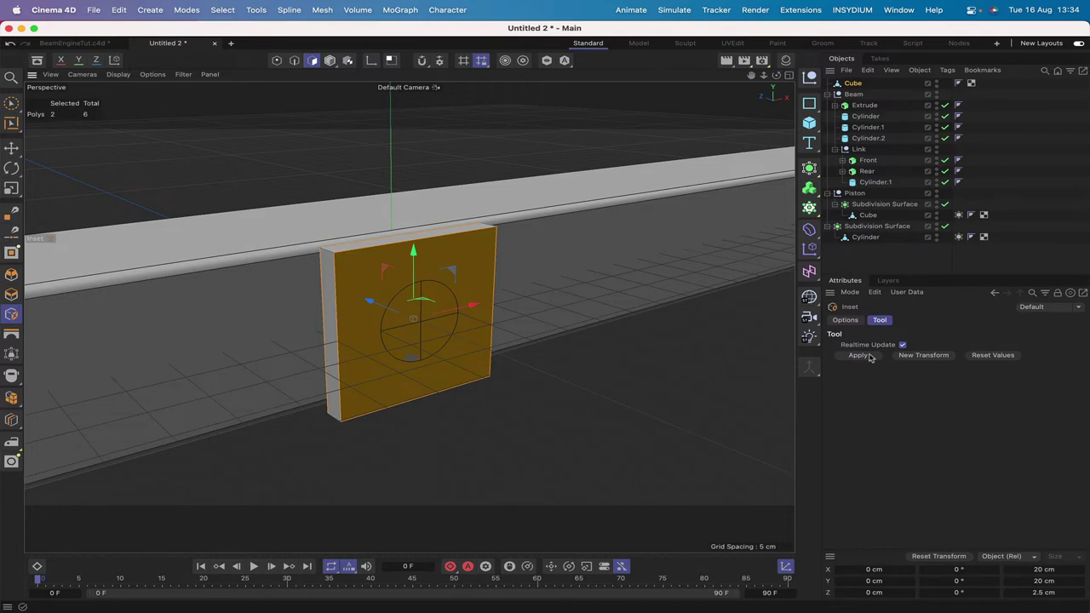
{"action": "left_click", "coordinate": [853, 320]}
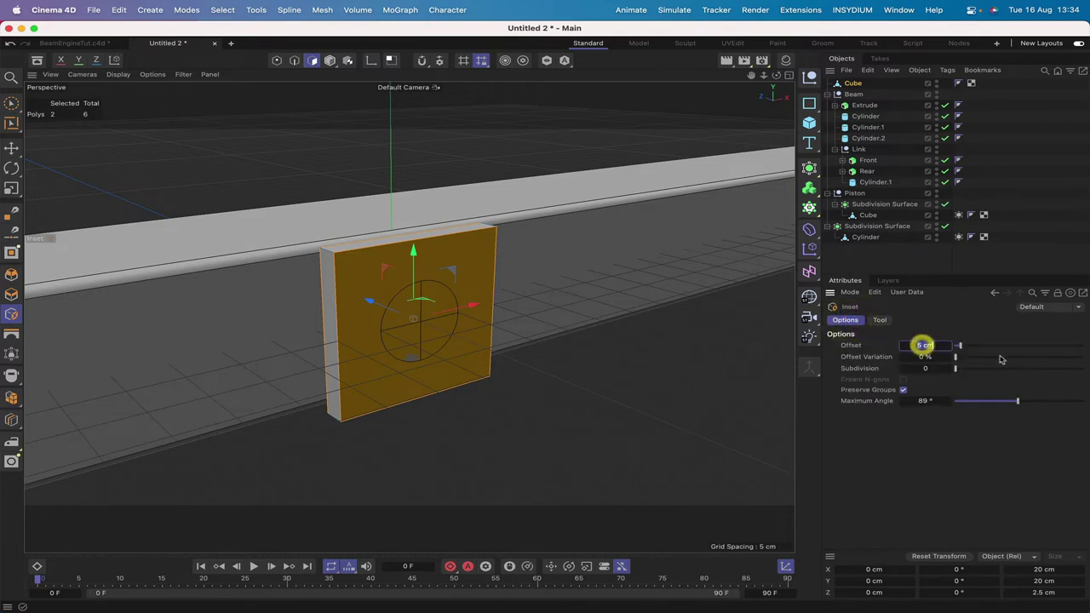
{"action": "left_click", "coordinate": [879, 320]}
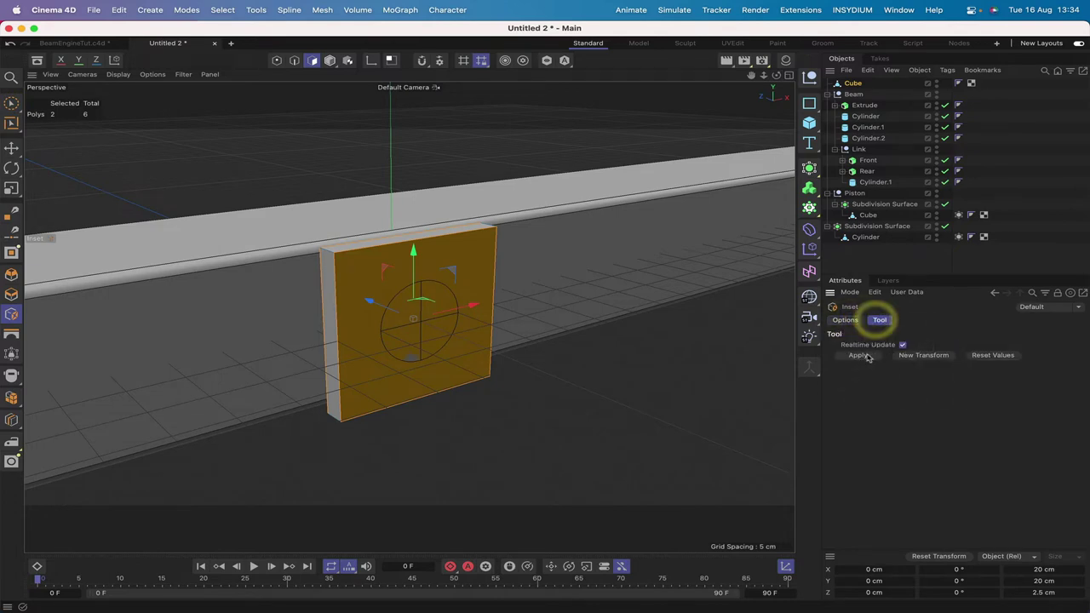
{"action": "left_click", "coordinate": [863, 356]}
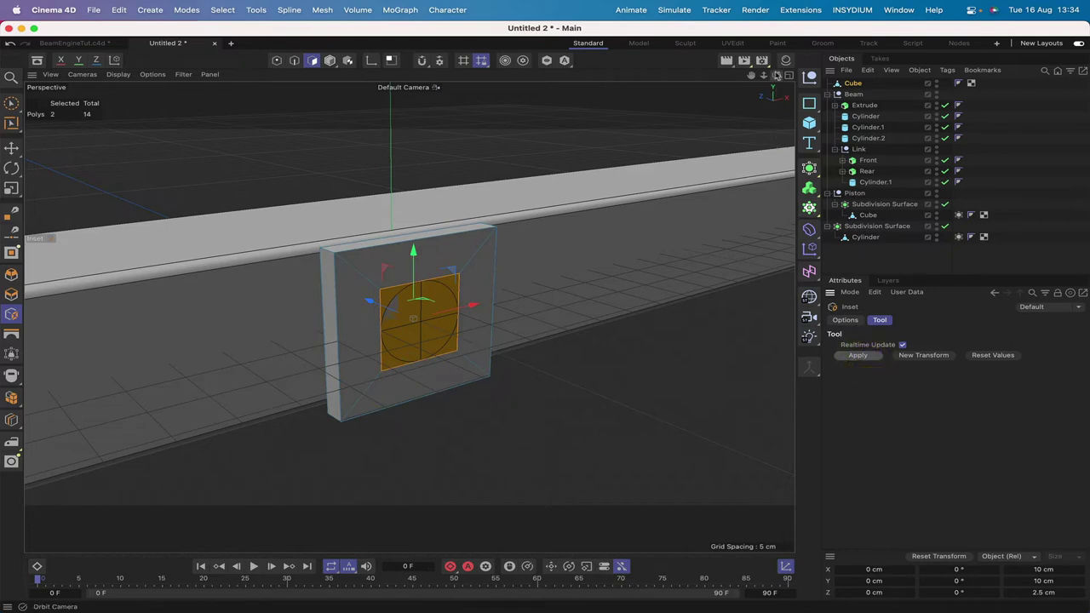
{"action": "mouse_move", "coordinate": [776, 76]}
{"action": "left_mouse_down"}
{"action": "mouse_move", "coordinate": [716, 79]}
{"action": "mouse_move", "coordinate": [766, 77]}
{"action": "left_mouse_up"}
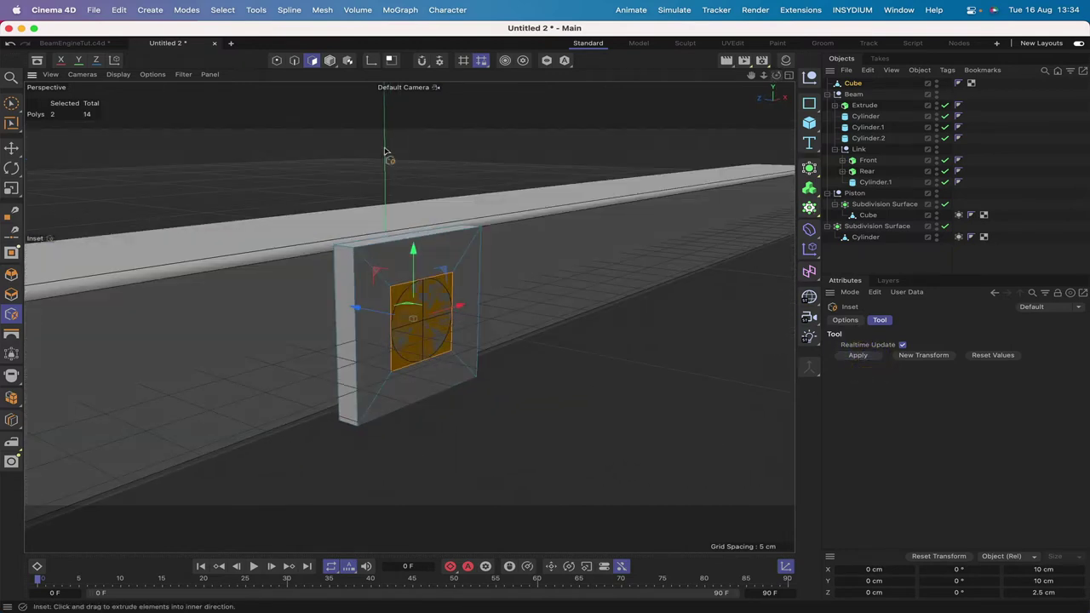
Step: Bridge the two inset polygons in Lines display to open a square hole through the Cube, and restore Gouraud Shading (Lines)
{"action": "left_click", "coordinate": [119, 74]}
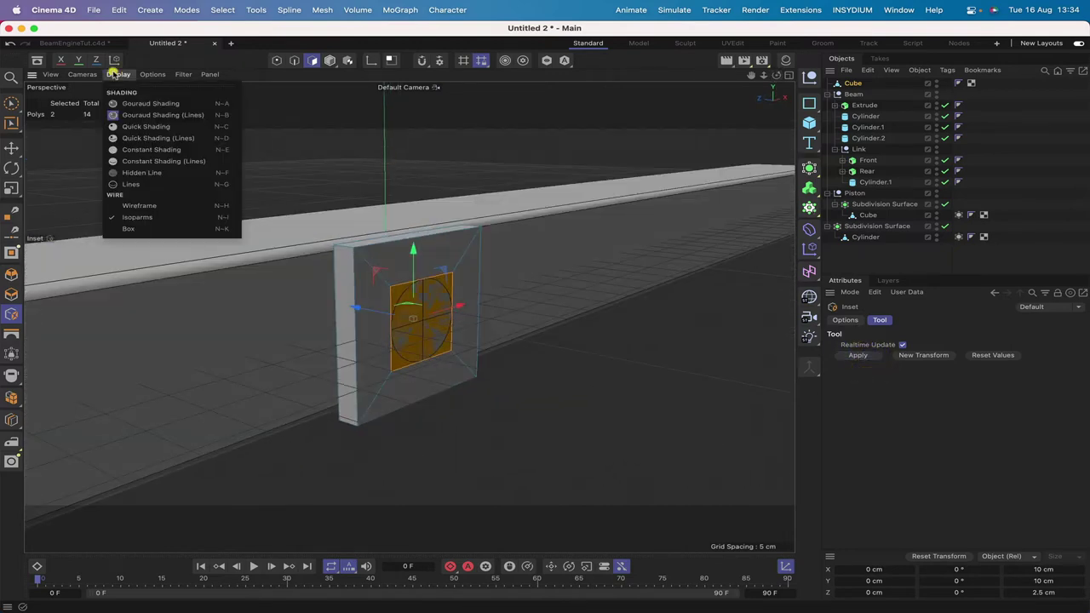
{"action": "left_click", "coordinate": [130, 185]}
{"action": "key", "text": "m"}
{"action": "key", "text": "b"}
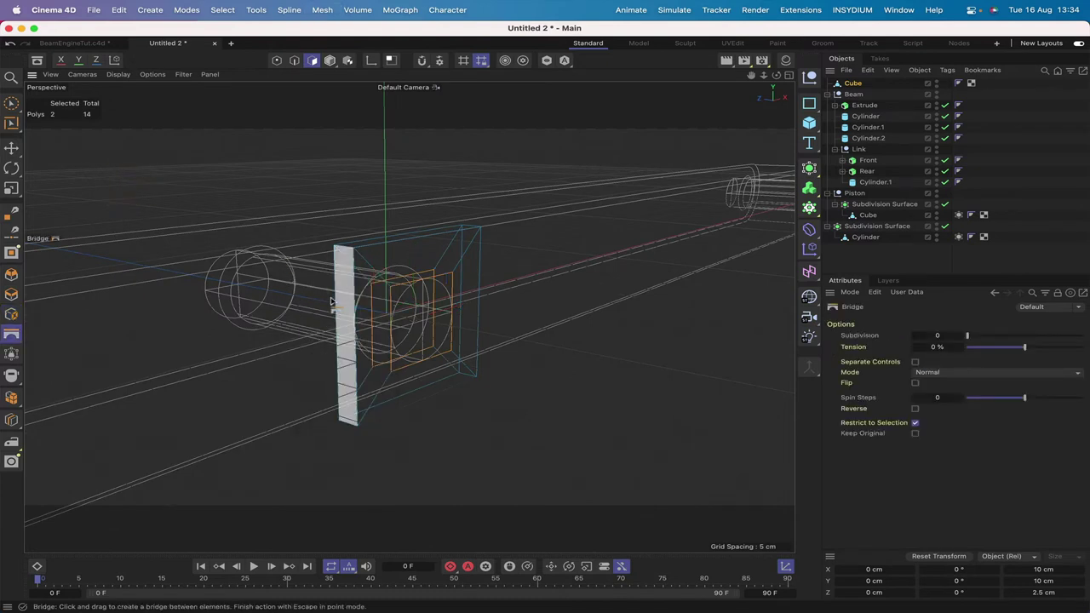
{"action": "left_click_drag", "start_coordinate": [332, 301], "coordinate": [391, 293]}
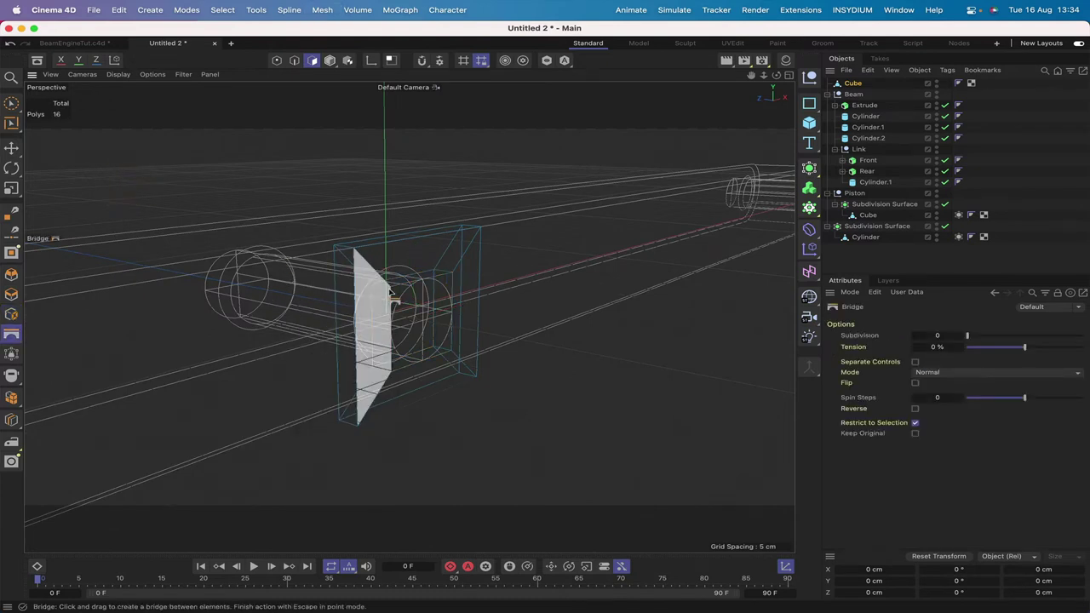
{"action": "left_click", "coordinate": [384, 287]}
{"action": "left_click", "coordinate": [118, 74]}
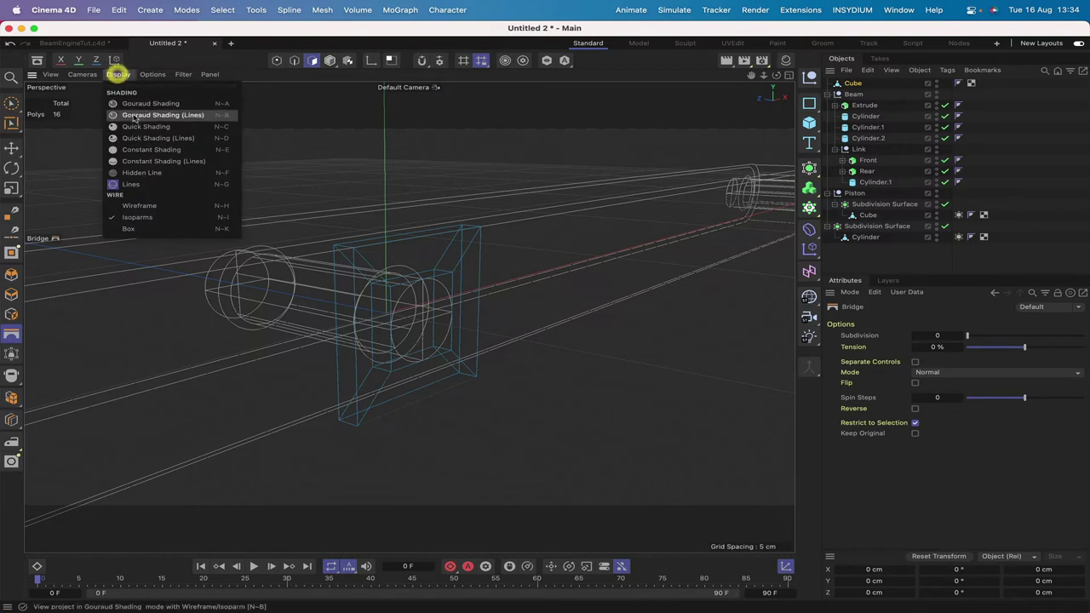
{"action": "left_click", "coordinate": [134, 116]}
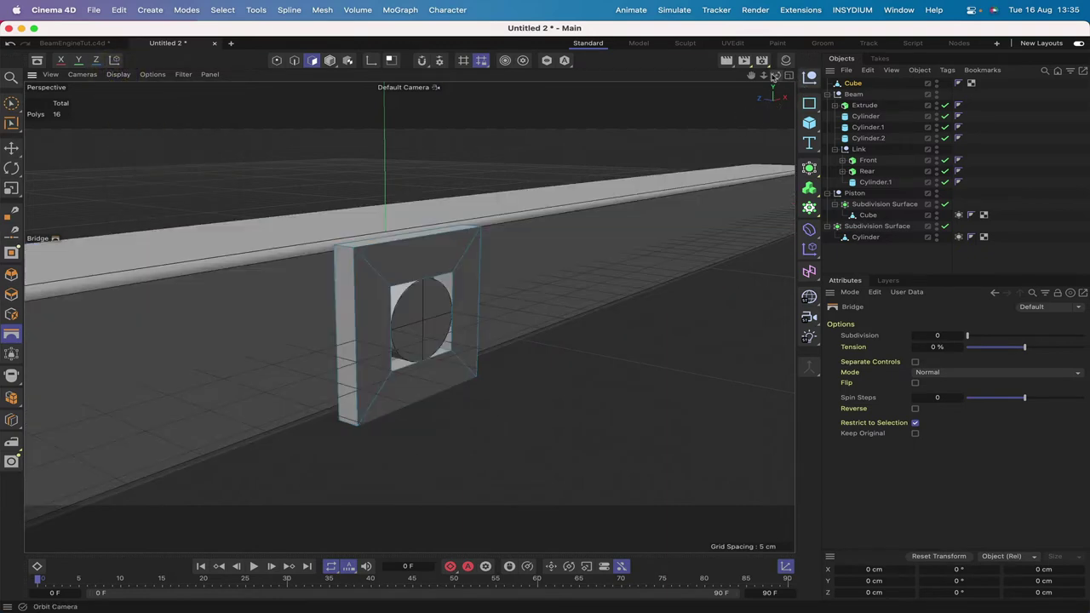
{"action": "left_click_drag", "start_coordinate": [776, 76], "coordinate": [732, 73]}
{"action": "left_click_drag", "start_coordinate": [316, 254], "coordinate": [374, 162], "text": "alt"}
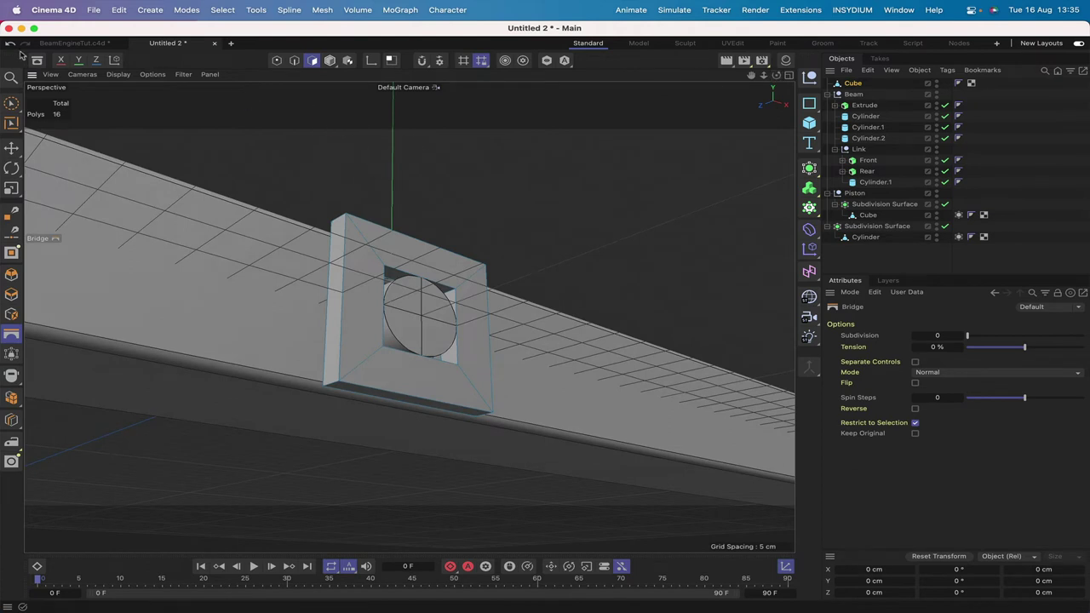
Step: Re-enable Visible Only for Live Selection, select the Cube's bottom polygon and extrude it downward by 20 cm
{"action": "left_click", "coordinate": [11, 103]}
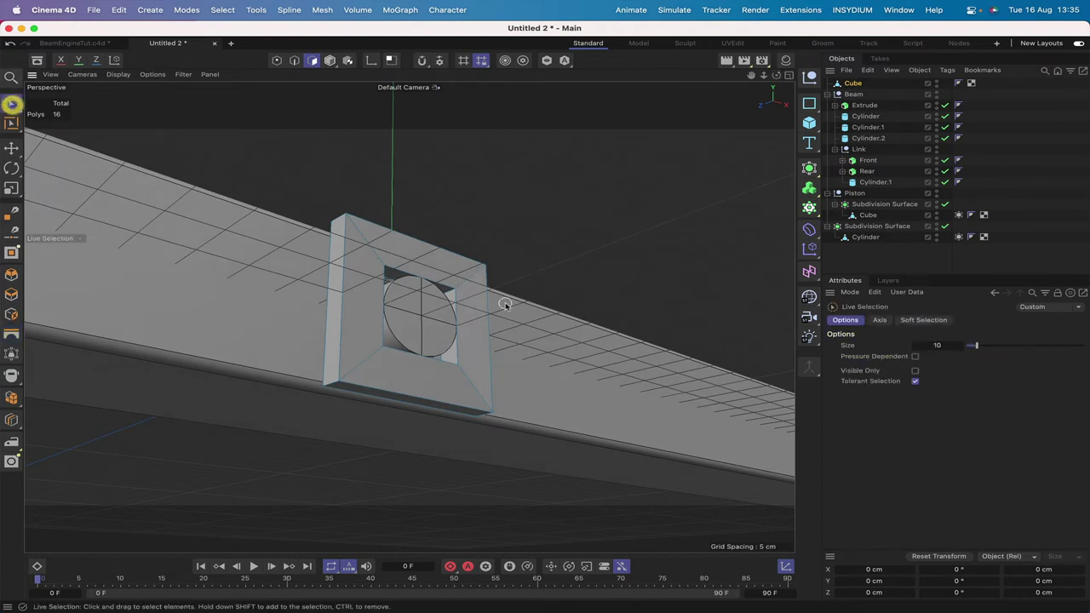
{"action": "left_click", "coordinate": [915, 372]}
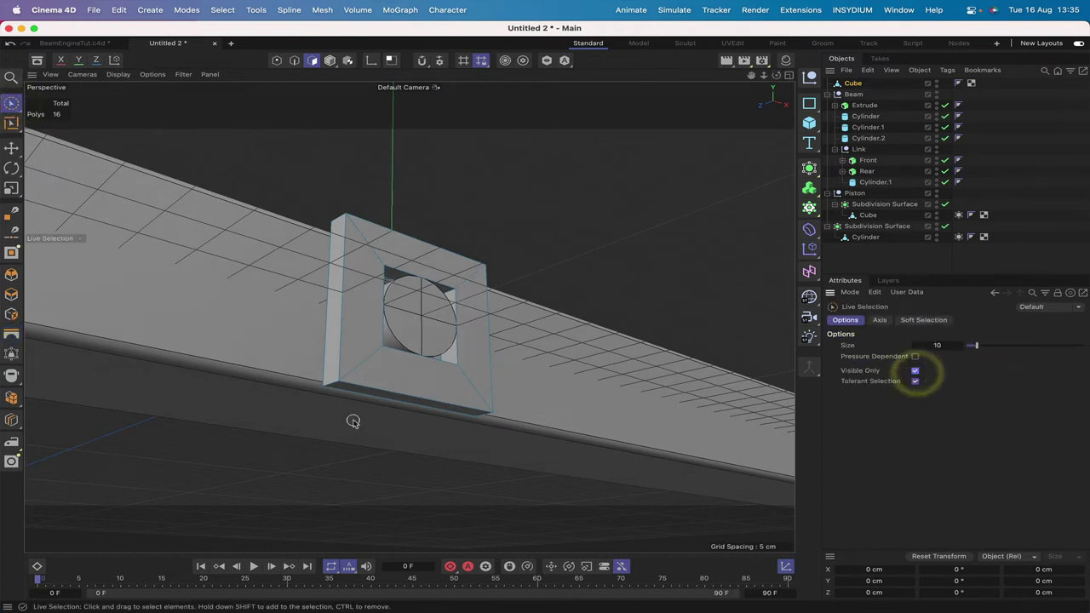
{"action": "left_click", "coordinate": [395, 406]}
{"action": "key", "text": "d"}
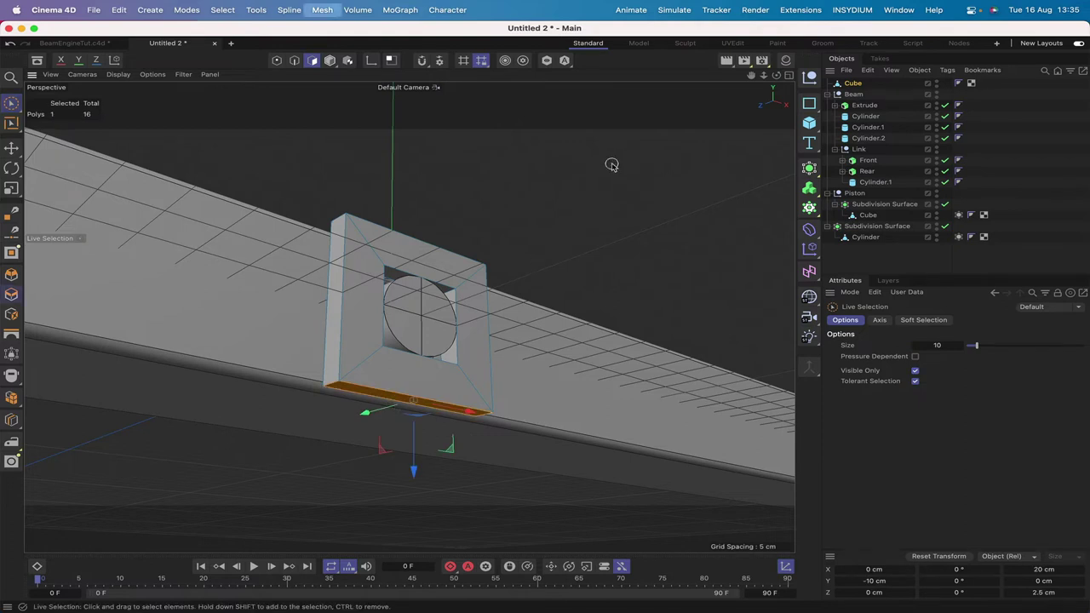
{"action": "left_click_drag", "start_coordinate": [854, 321], "coordinate": [884, 322]}
{"action": "left_click", "coordinate": [922, 346]}
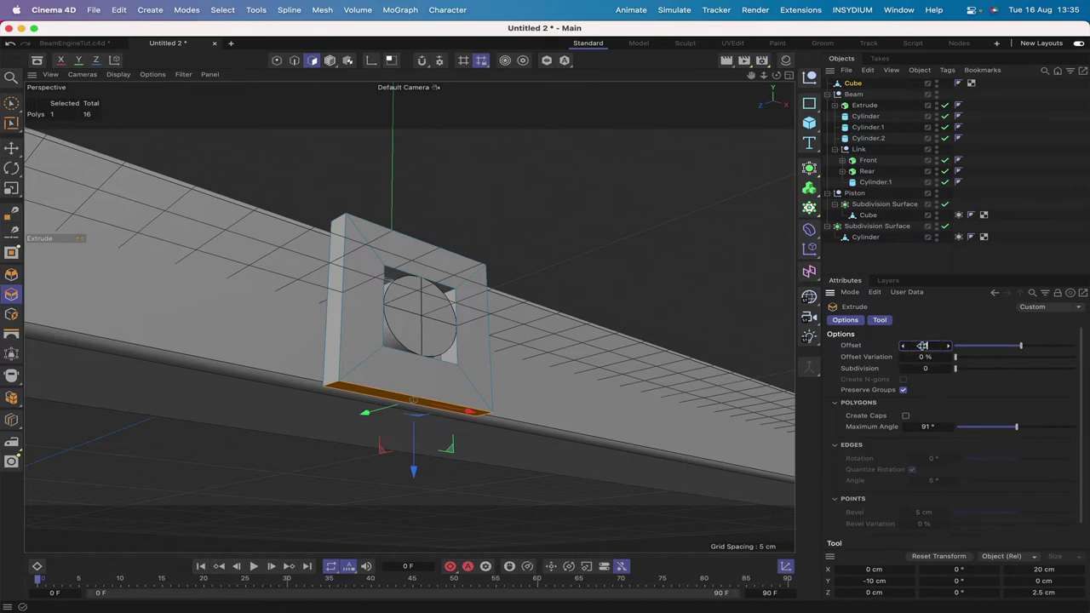
{"action": "type", "text": "20"}
{"action": "key", "text": "Return"}
{"action": "left_click_drag", "start_coordinate": [775, 75], "coordinate": [545, 316]}
{"action": "right_click_drag", "start_coordinate": [751, 76], "coordinate": [410, 317]}
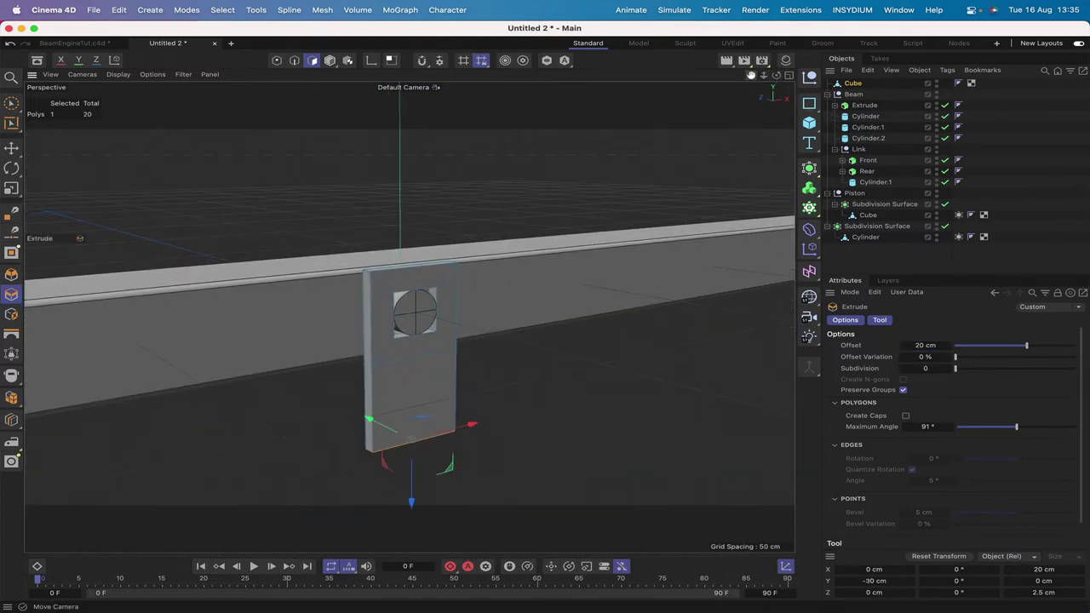
{"action": "left_click_drag", "start_coordinate": [775, 75], "coordinate": [545, 316]}
{"action": "left_click_drag", "start_coordinate": [775, 77], "coordinate": [675, 148]}
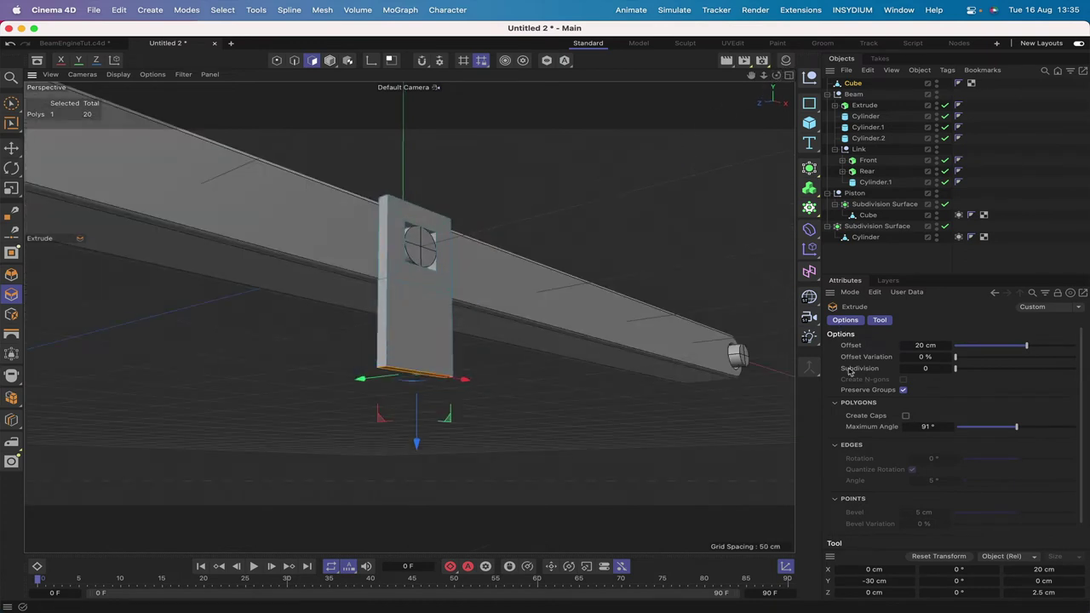
Step: Add a second extrusion to the Cube's bottom polygon with an offset of 2 cm, and select the Cube object
{"action": "scroll", "coordinate": [945, 436], "scroll_direction": "down", "scroll_amount": 2}
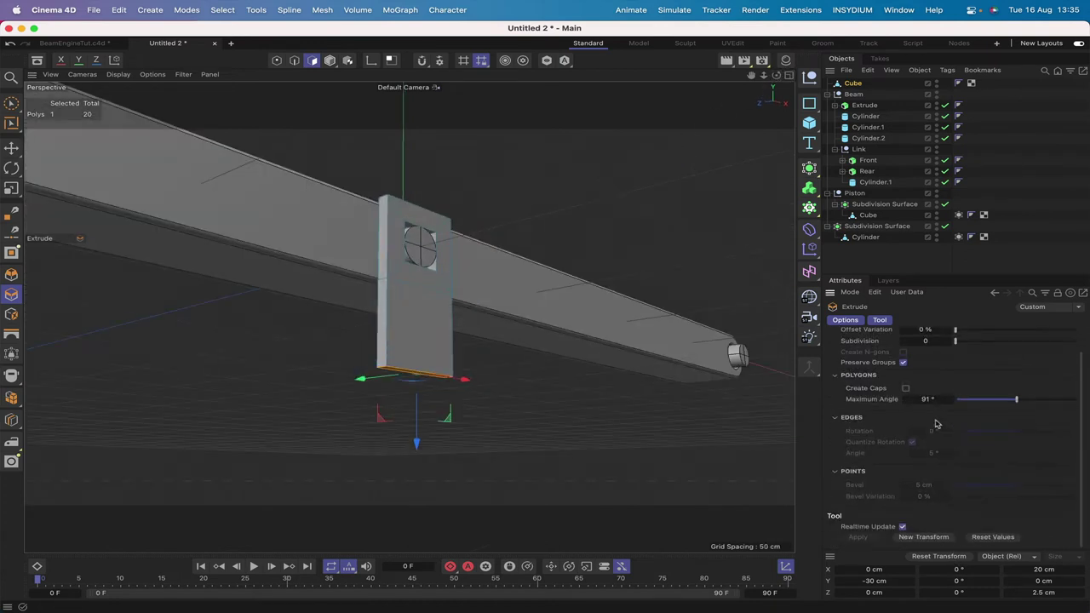
{"action": "left_click", "coordinate": [932, 541]}
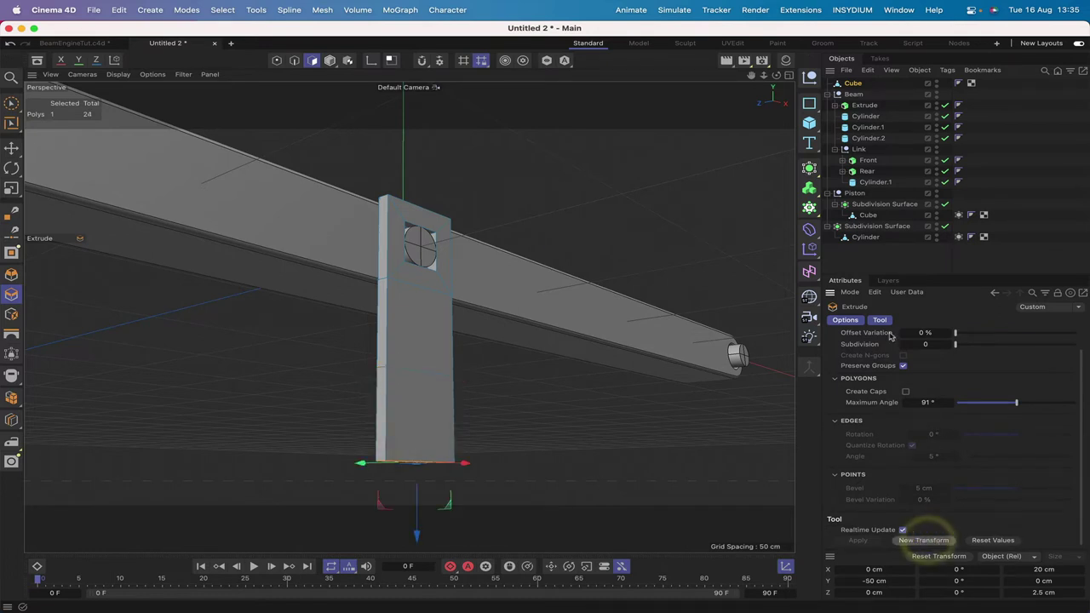
{"action": "scroll", "coordinate": [879, 356], "scroll_direction": "up", "scroll_amount": 2}
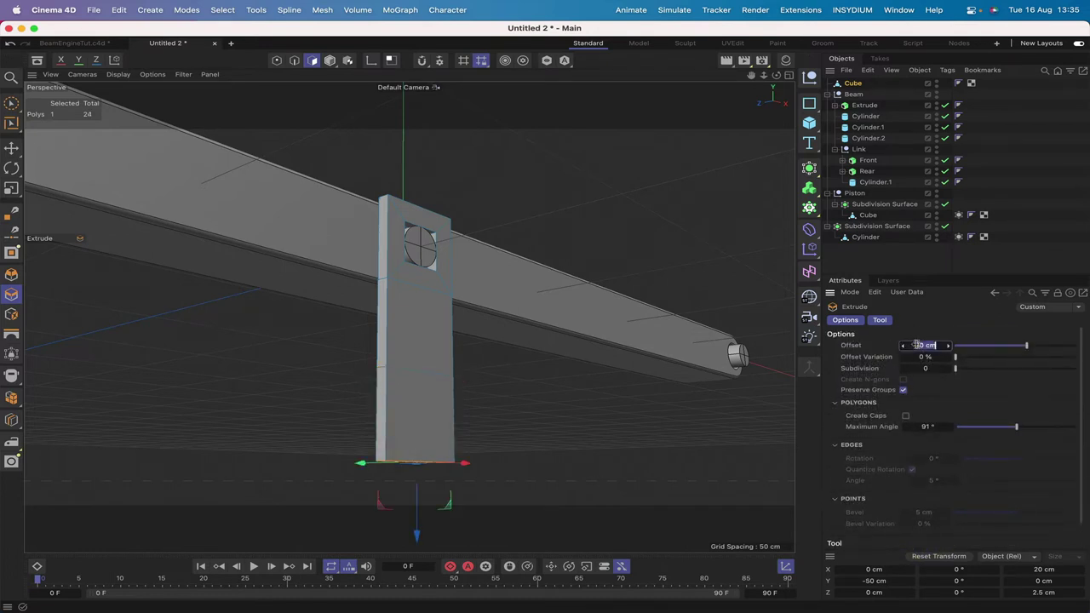
{"action": "type", "text": "2"}
{"action": "key", "text": "Return"}
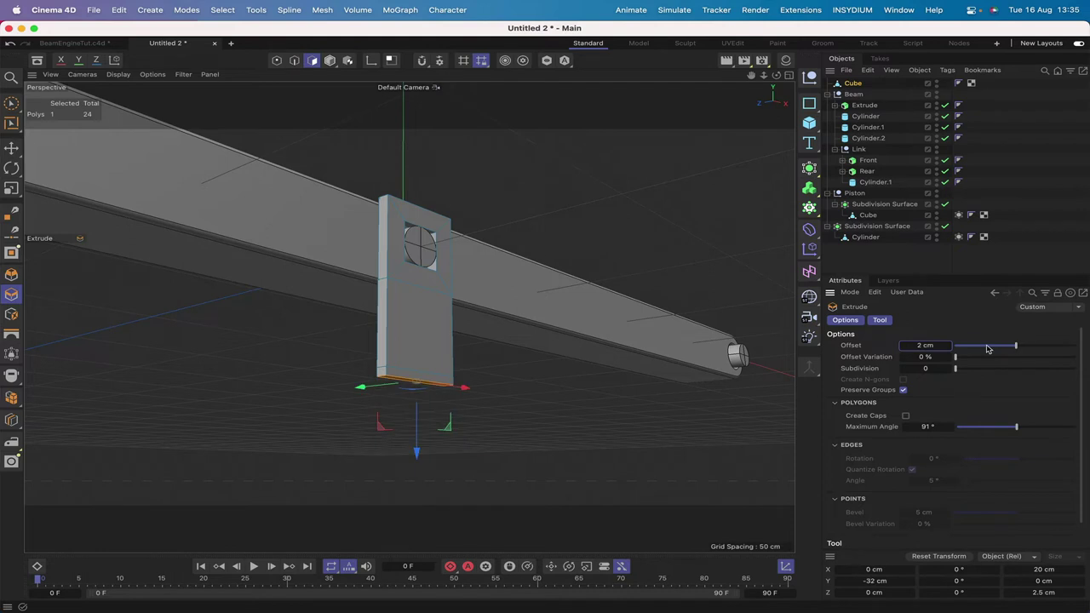
{"action": "scroll", "coordinate": [987, 349], "scroll_direction": "down", "scroll_amount": 2}
{"action": "left_click_drag", "start_coordinate": [417, 381], "coordinate": [340, 410], "text": "alt"}
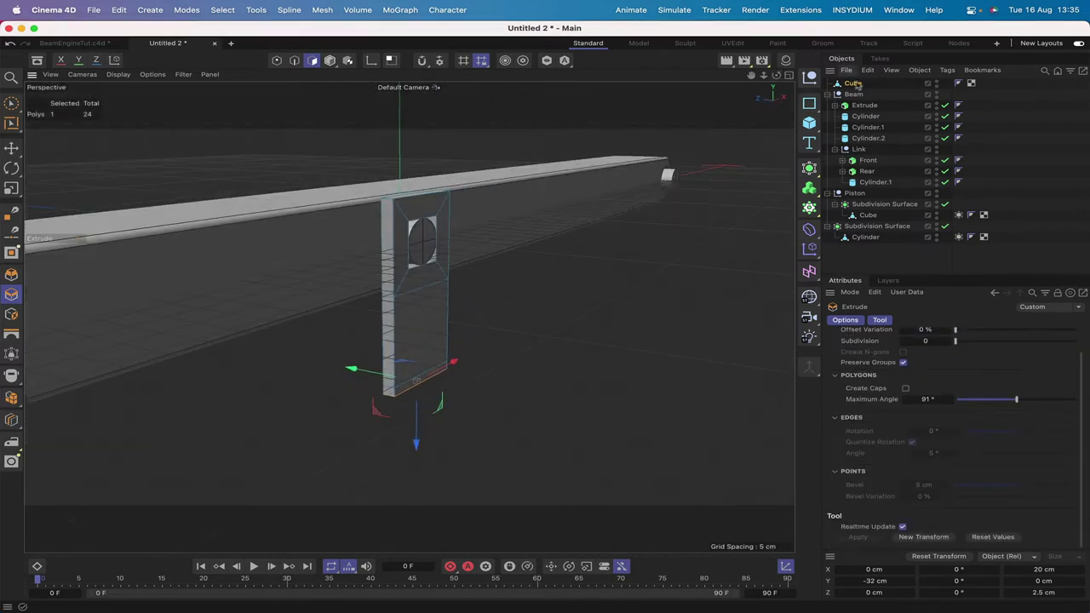
{"action": "left_click", "coordinate": [854, 82]}
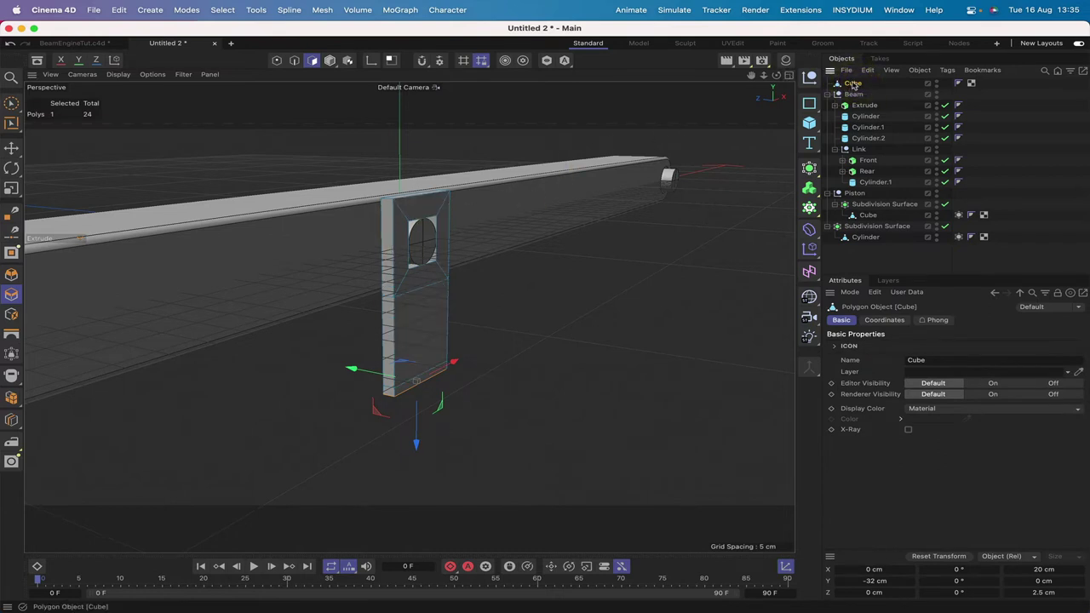
Step: Duplicate the holed support plate and move the copy along Z to the beam's far side, at about 23.4 cm
{"action": "left_click_drag", "start_coordinate": [852, 84], "coordinate": [850, 91], "text": "ctrl"}
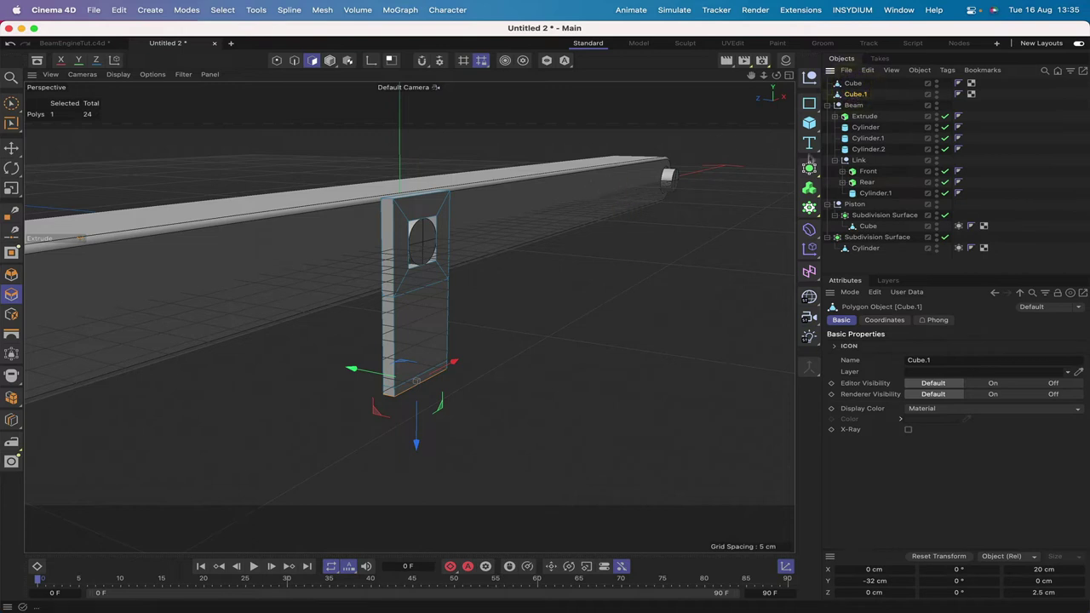
{"action": "left_click", "coordinate": [873, 320]}
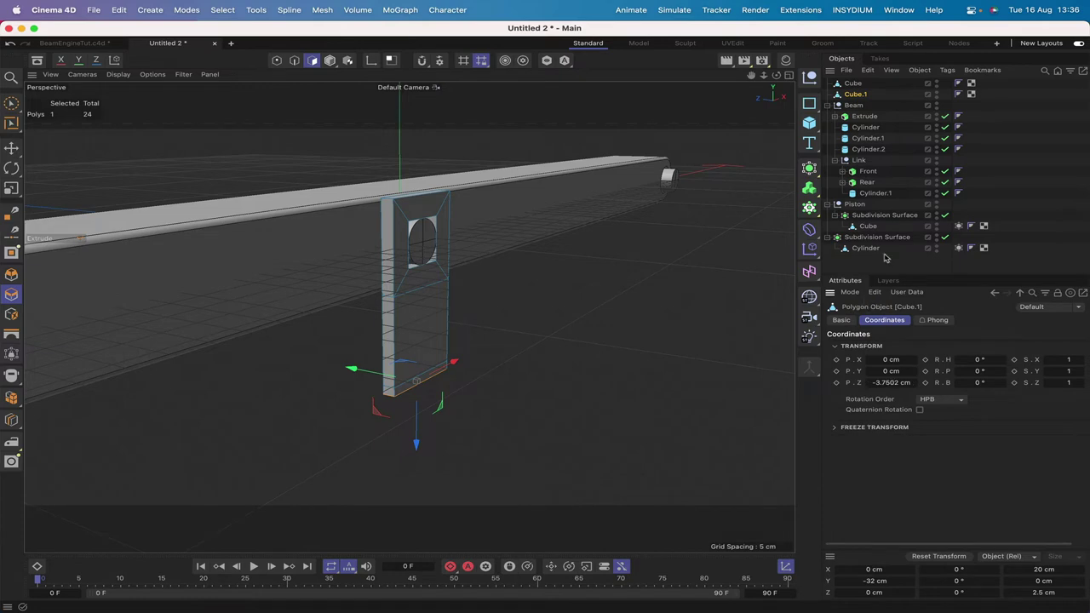
{"action": "left_click_drag", "start_coordinate": [775, 75], "coordinate": [777, 77]}
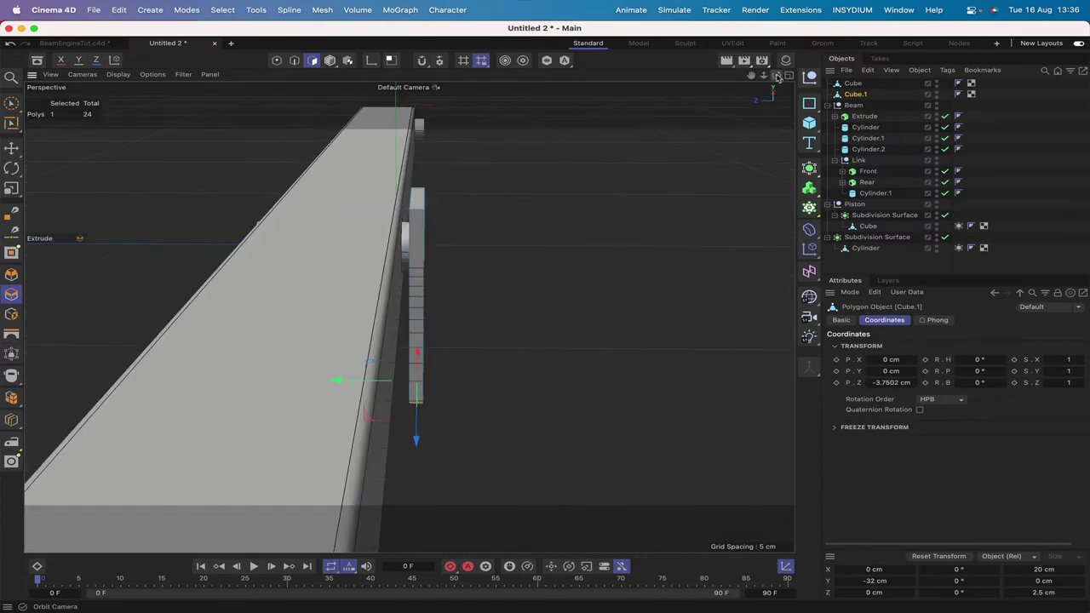
{"action": "left_click", "coordinate": [330, 60]}
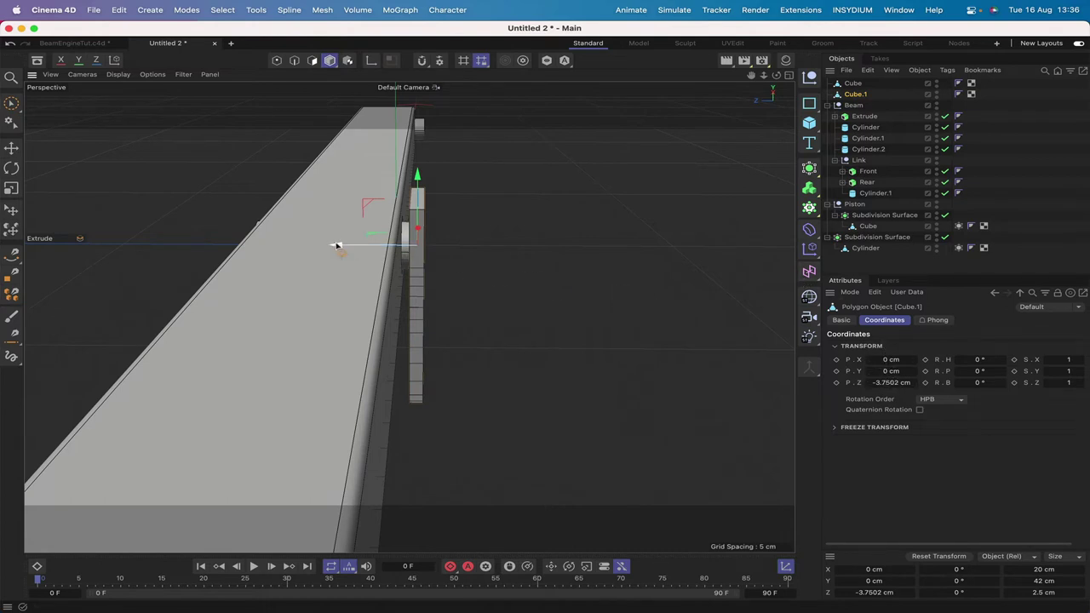
{"action": "left_click_drag", "start_coordinate": [336, 246], "coordinate": [189, 250]}
Step: Fine-tune the copied plate's Z position to about 23.7 cm so its outer face lines up with the pivot cylinder's far end
{"action": "key", "text": "F2"}
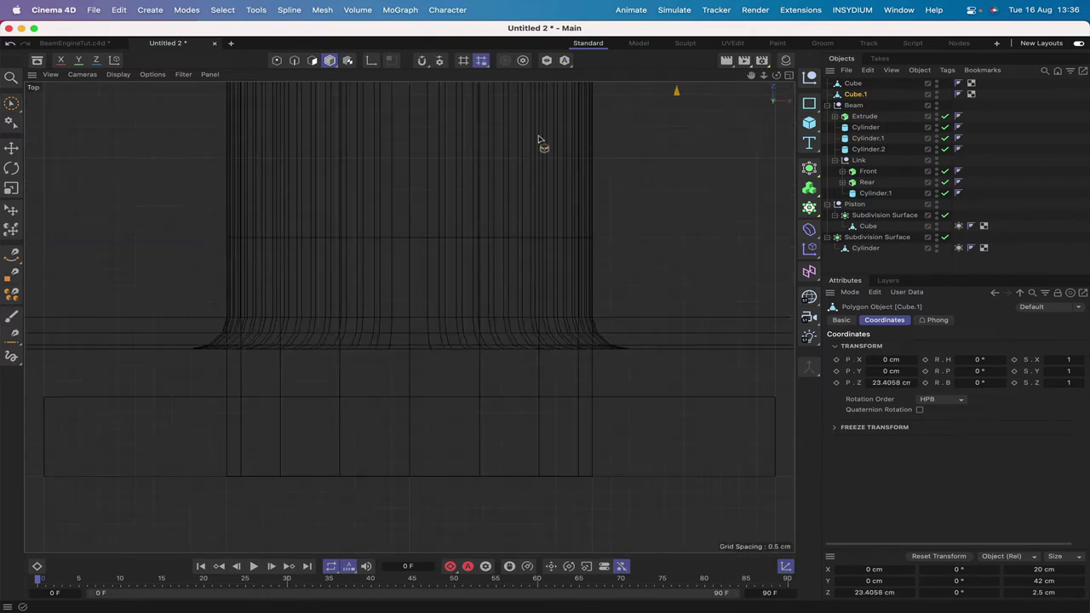
{"action": "key", "text": "o"}
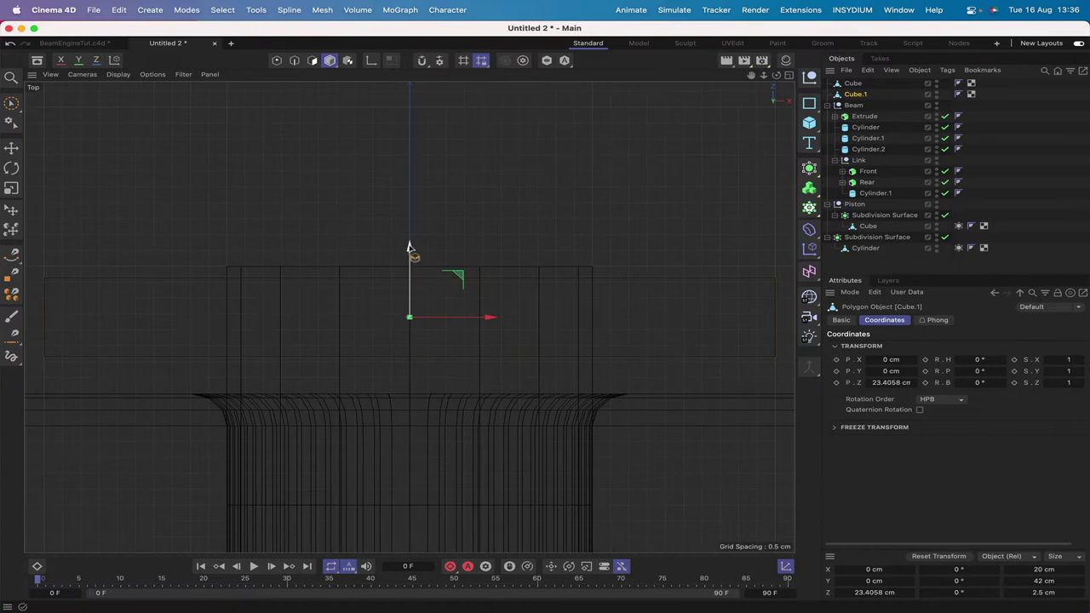
{"action": "left_click_drag", "start_coordinate": [408, 247], "coordinate": [408, 238]}
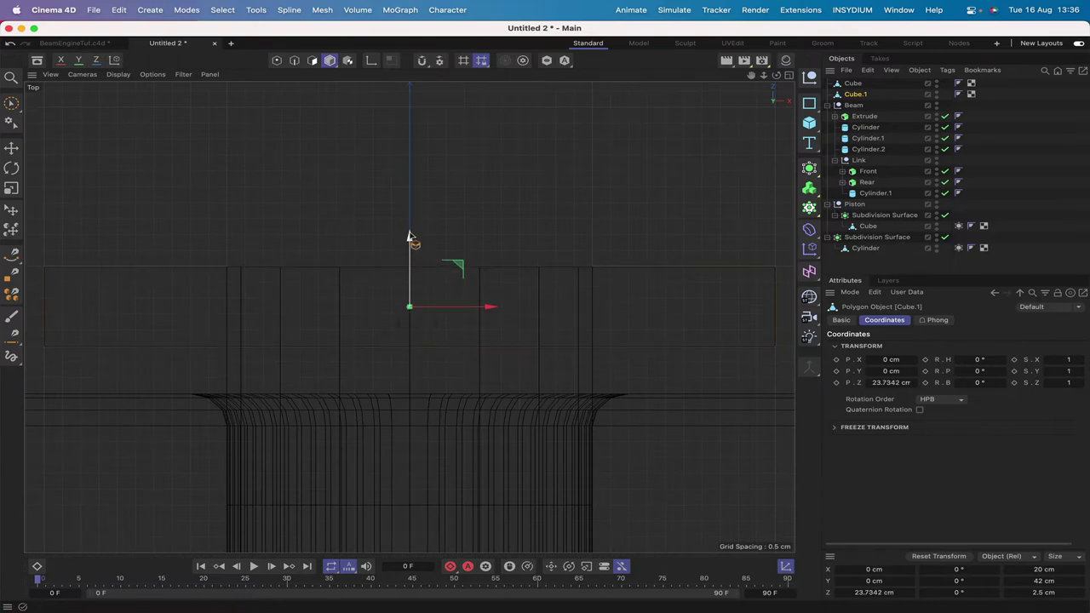
{"action": "key", "text": "F1"}
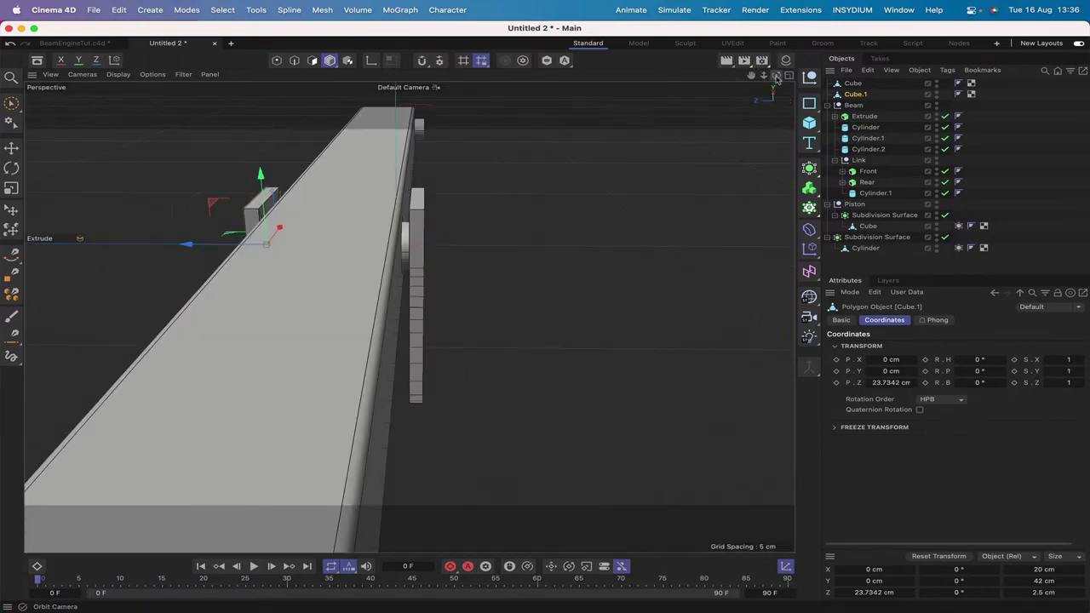
Step: Merge the two support plates, Cube and Cube.1, into one polygon object without keeping the originals
{"action": "left_click_drag", "start_coordinate": [776, 75], "coordinate": [630, 68]}
{"action": "left_click_drag", "start_coordinate": [694, 85], "coordinate": [685, 85]}
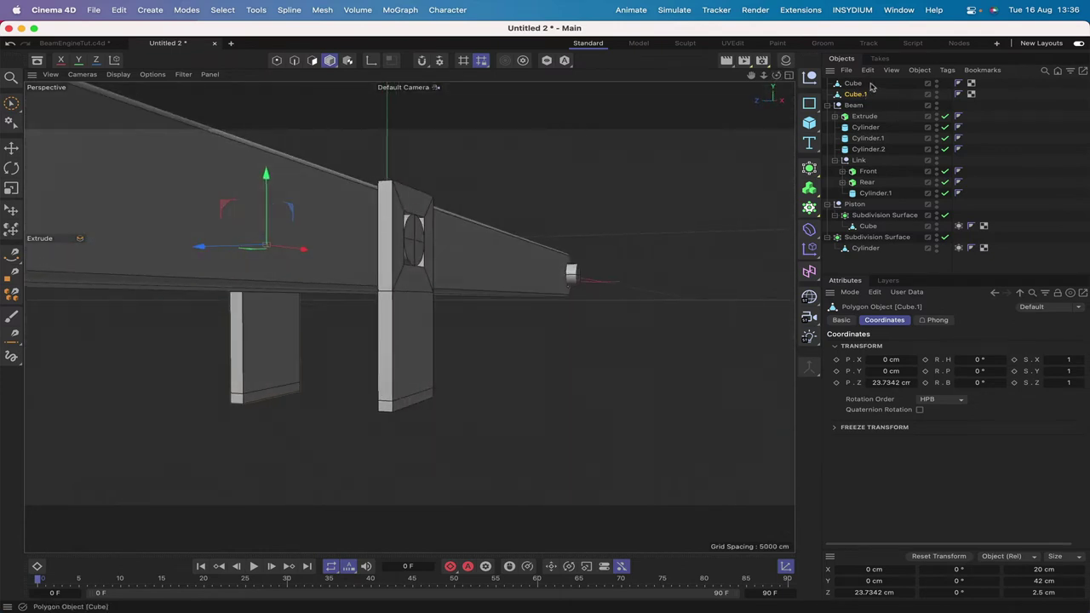
{"action": "left_click_drag", "start_coordinate": [854, 87], "coordinate": [853, 90]}
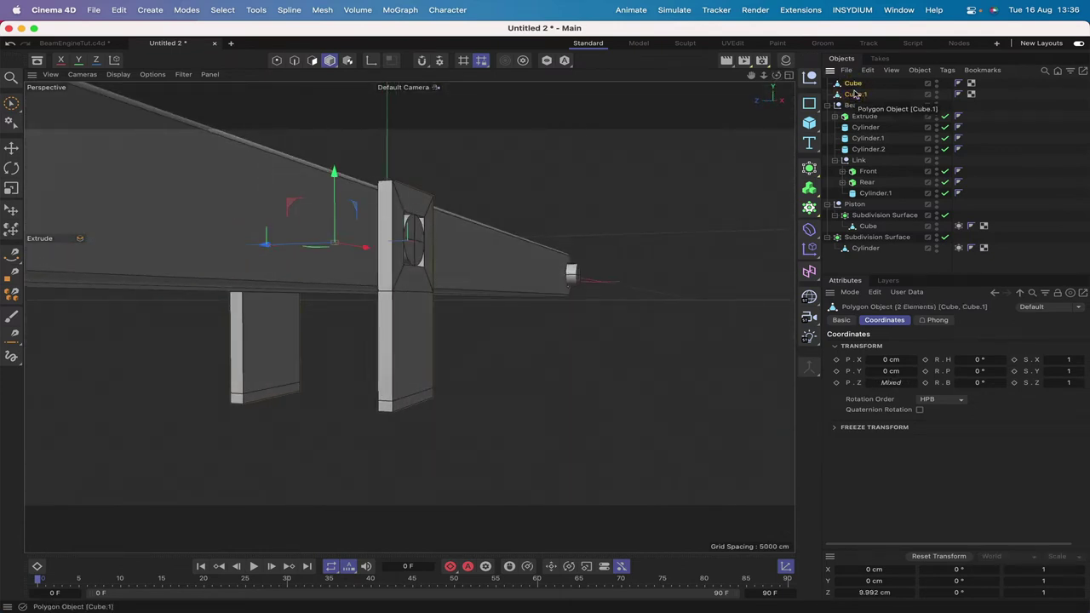
{"action": "left_click_drag", "start_coordinate": [838, 209], "coordinate": [839, 215]}
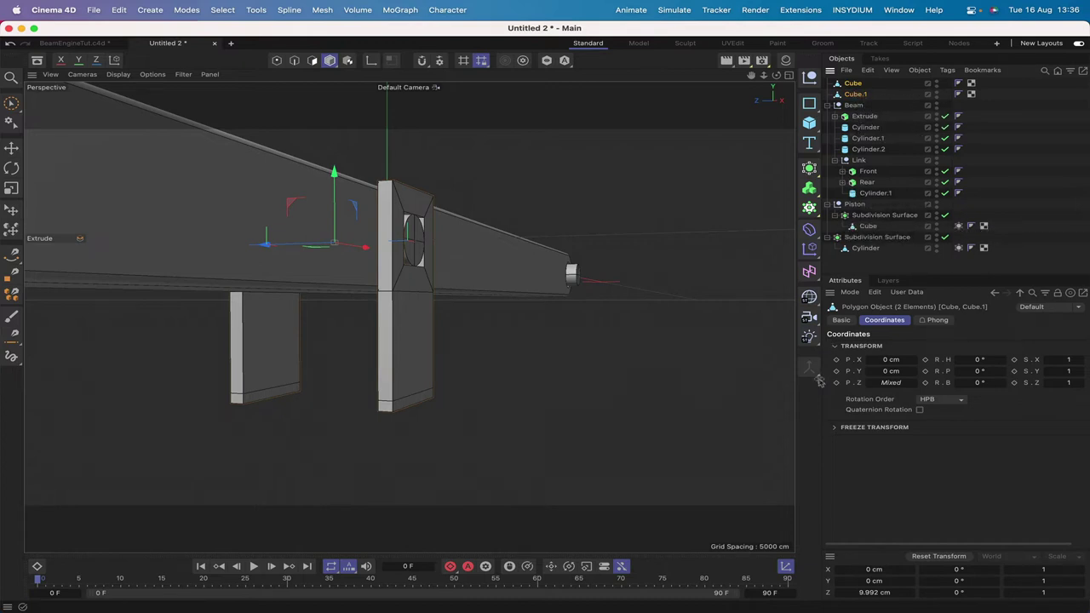
{"action": "left_click_drag", "start_coordinate": [816, 379], "coordinate": [873, 452]}
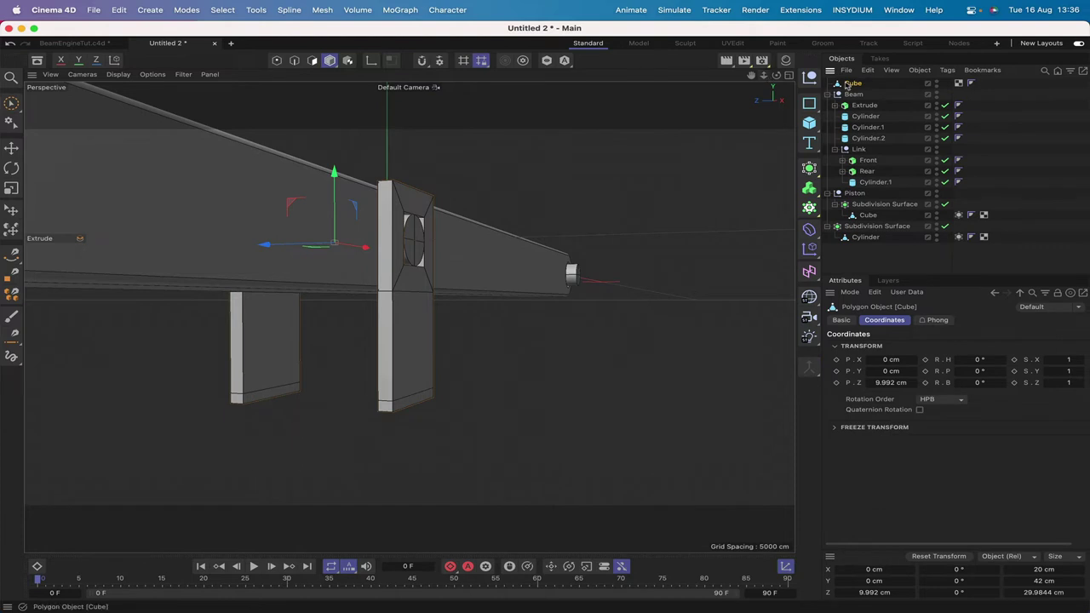
Step: Bridge the two facing inner polygons at the plates' lower ends to join them into a U-shaped bracket
{"action": "left_click", "coordinate": [312, 59]}
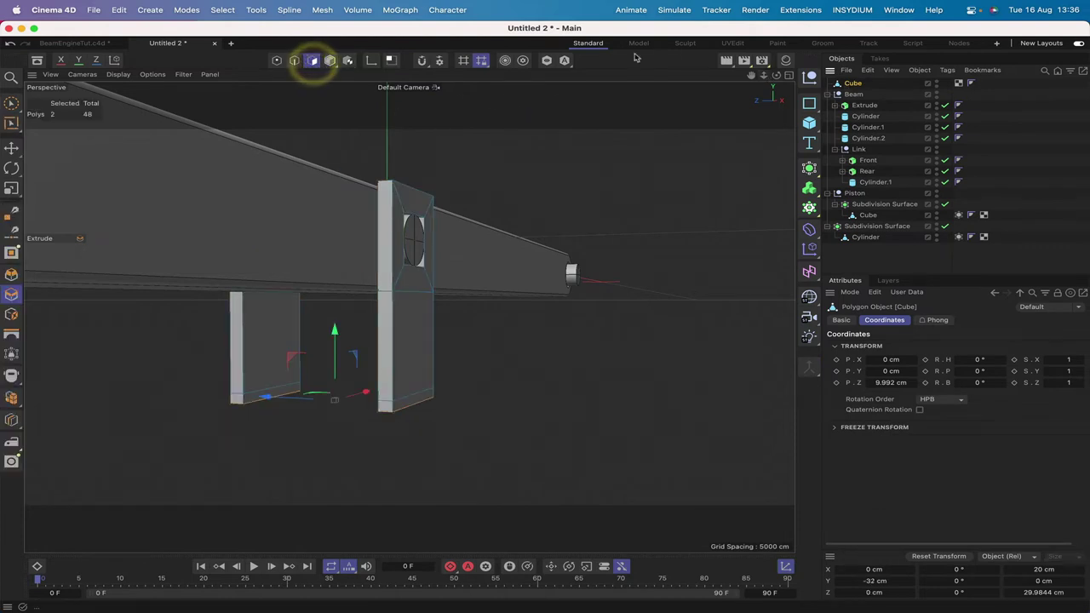
{"action": "left_click_drag", "start_coordinate": [776, 75], "coordinate": [896, 84]}
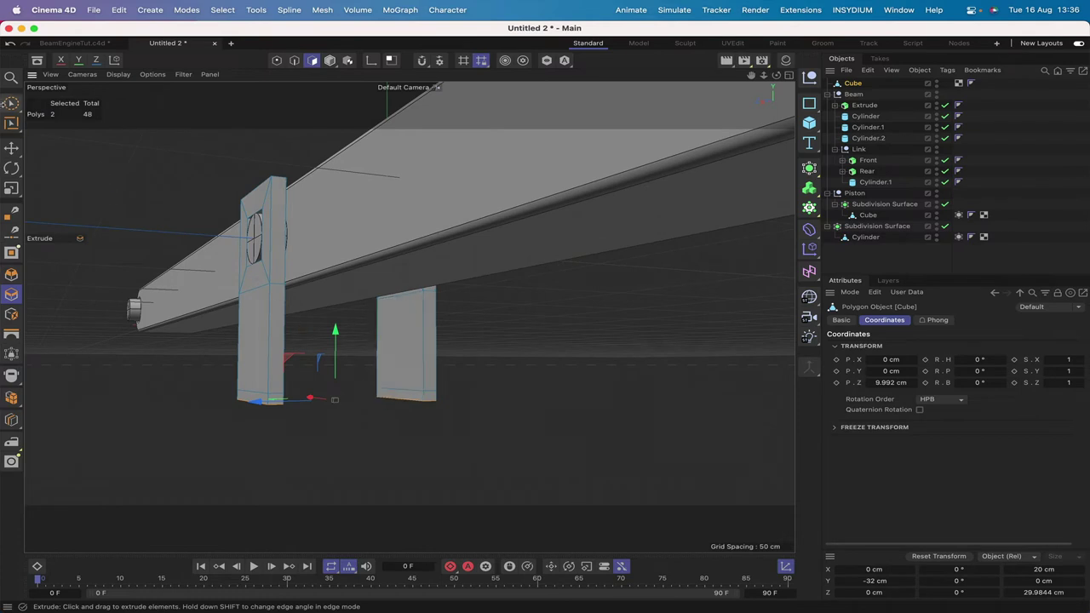
{"action": "left_click", "coordinate": [11, 103]}
{"action": "left_click", "coordinate": [405, 398]}
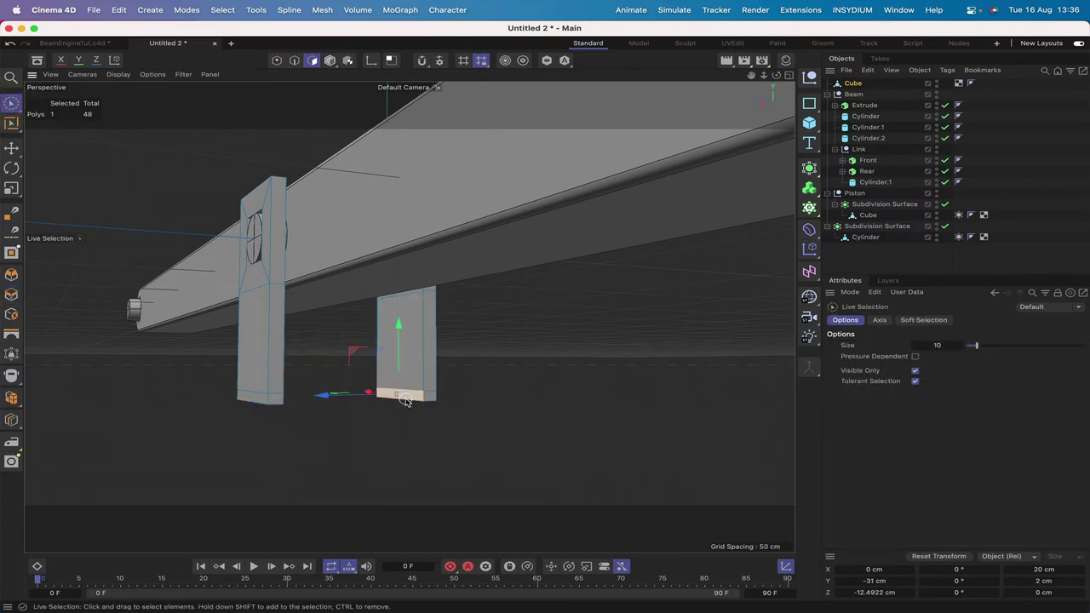
{"action": "left_click_drag", "start_coordinate": [776, 75], "coordinate": [664, 75]}
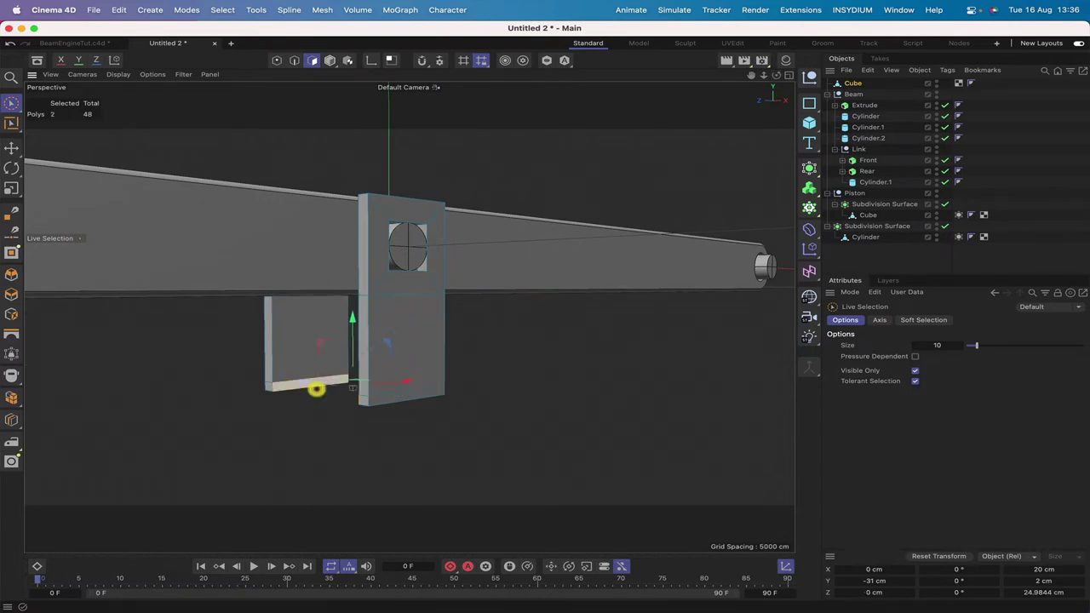
{"action": "left_click", "coordinate": [310, 390], "text": "shift"}
{"action": "left_click_drag", "start_coordinate": [311, 389], "coordinate": [352, 387], "text": "alt"}
{"action": "left_click_drag", "start_coordinate": [776, 75], "coordinate": [828, 132]}
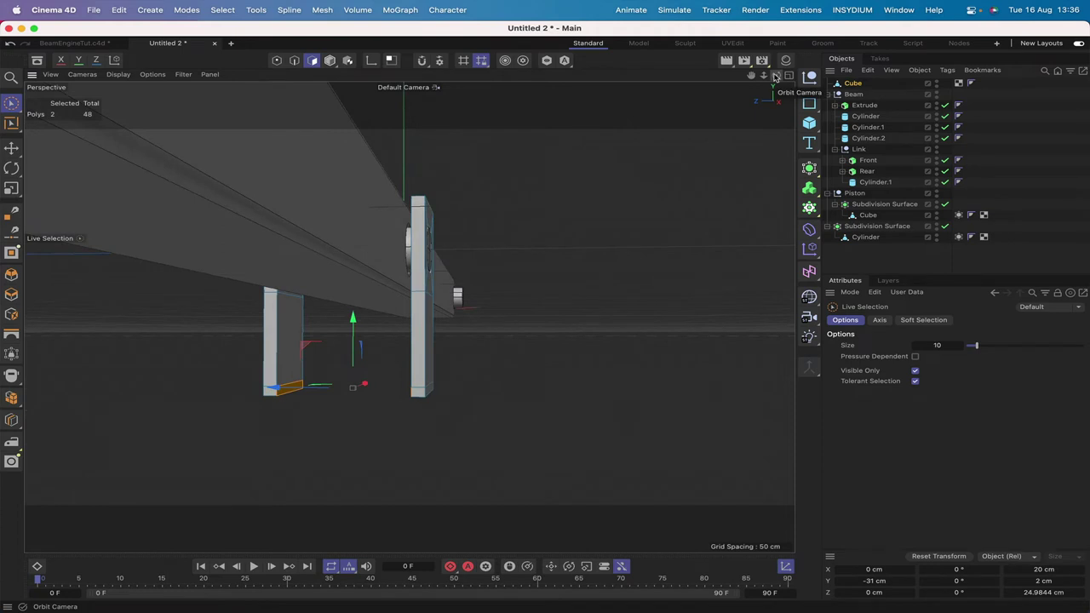
{"action": "key", "text": "m"}
{"action": "key", "text": "b"}
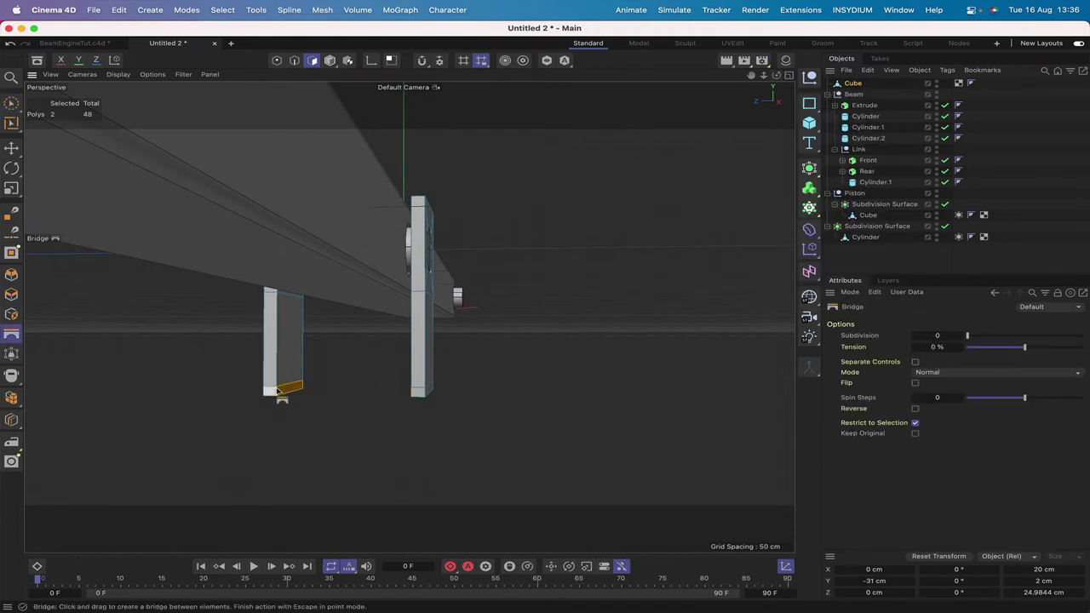
{"action": "left_click_drag", "start_coordinate": [280, 389], "coordinate": [413, 388]}
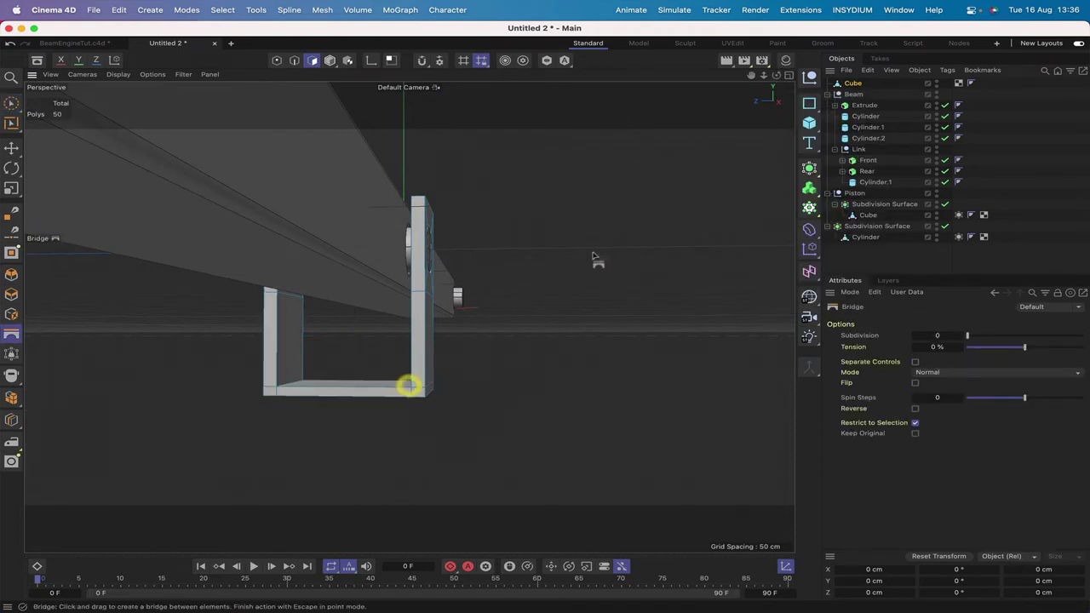
Step: Try to raise the edge loop around the bracket's base to about Y -27.7 cm, and undo the move
{"action": "left_click_drag", "start_coordinate": [775, 75], "coordinate": [741, 93]}
{"action": "mouse_move", "coordinate": [353, 250]}
{"action": "left_mouse_down", "text": "alt"}
{"action": "mouse_move", "coordinate": [315, 250]}
{"action": "mouse_move", "coordinate": [353, 249]}
{"action": "left_mouse_up", "text": "alt"}
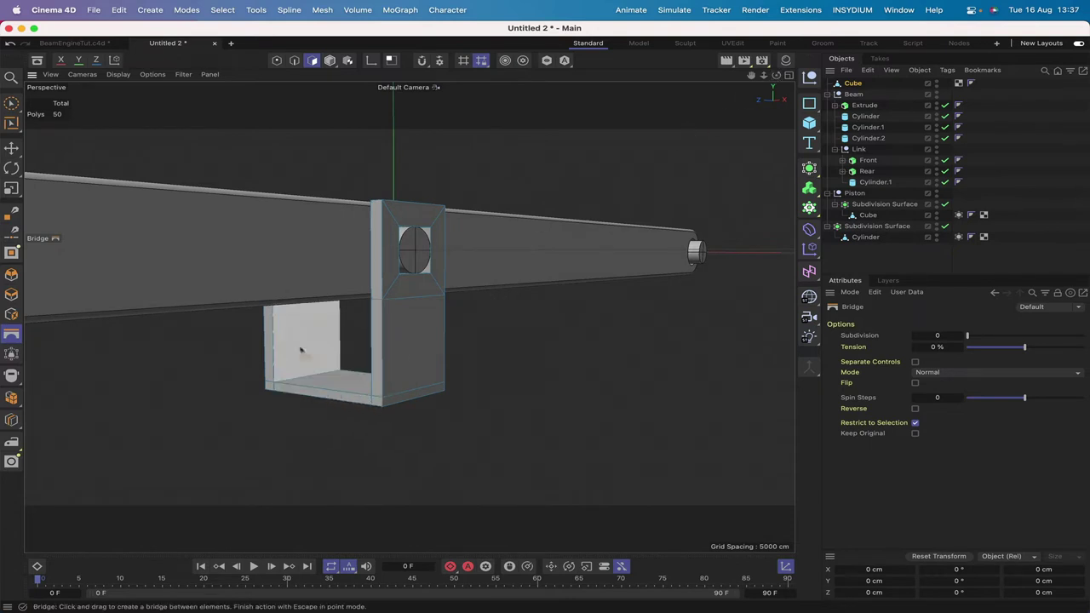
{"action": "left_click", "coordinate": [293, 60]}
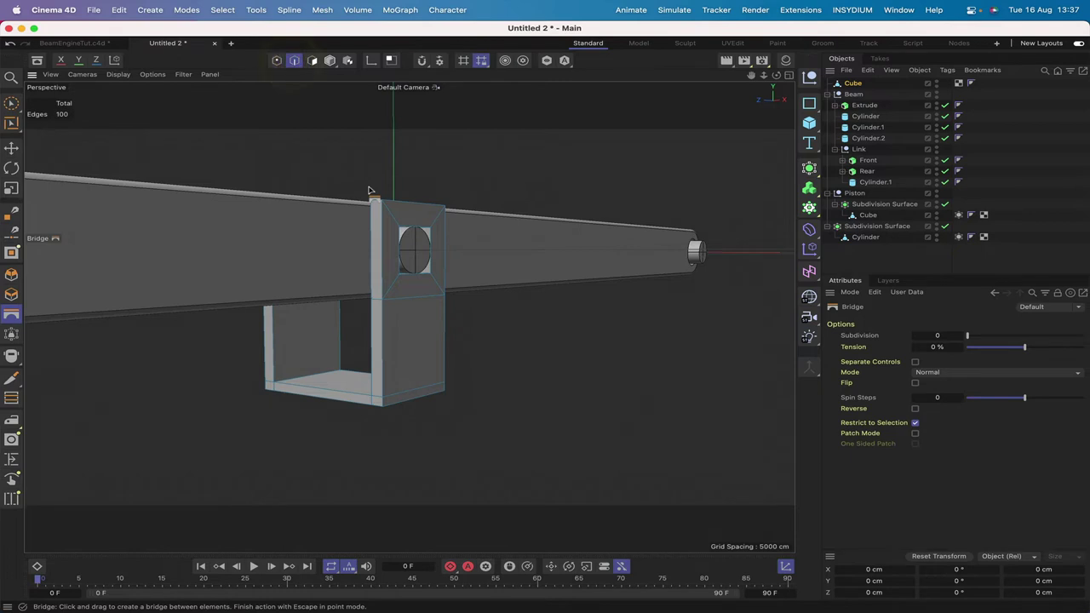
{"action": "key", "text": "u"}
{"action": "key", "text": "l"}
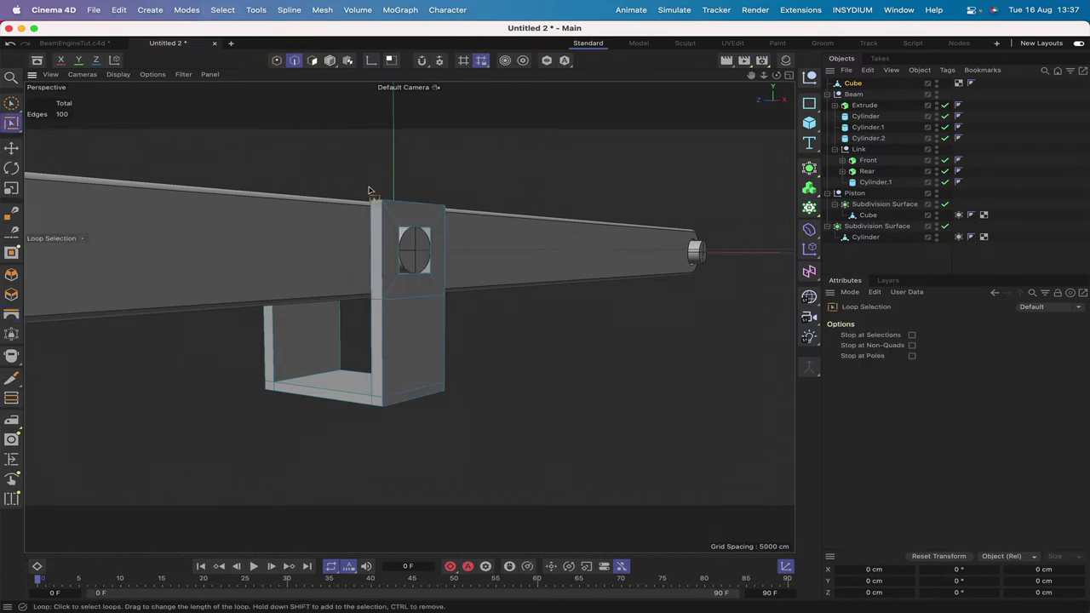
{"action": "left_click", "coordinate": [373, 396]}
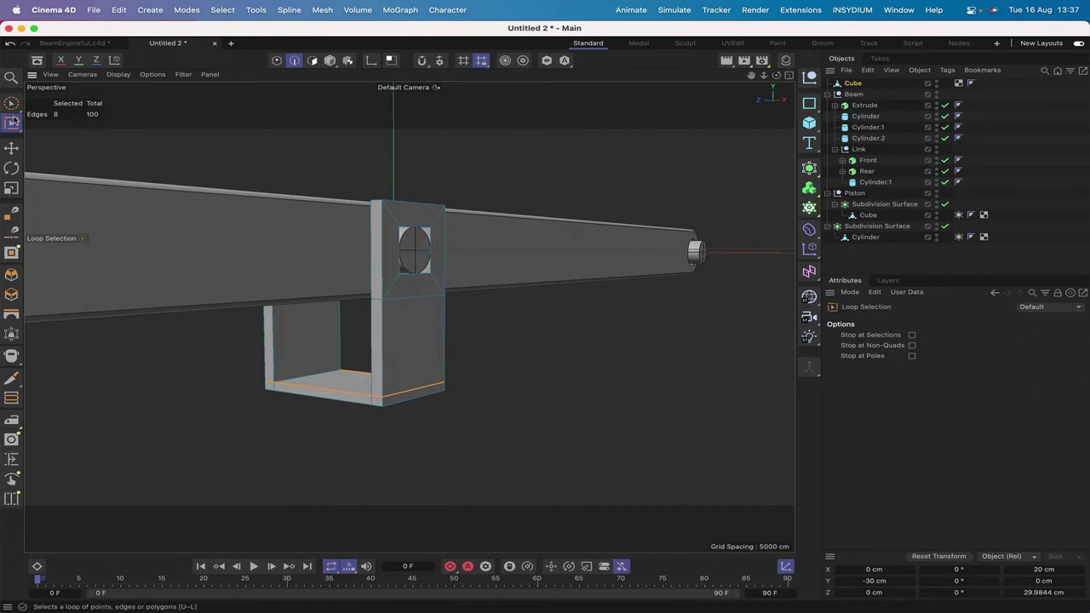
{"action": "left_click", "coordinate": [12, 146]}
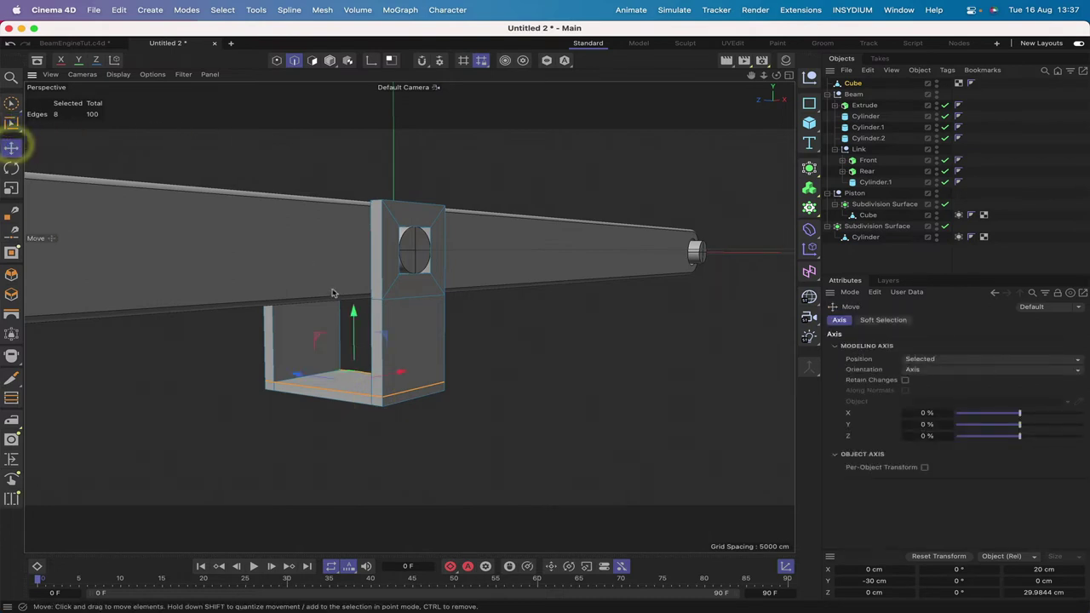
{"action": "left_click_drag", "start_coordinate": [353, 313], "coordinate": [354, 301]}
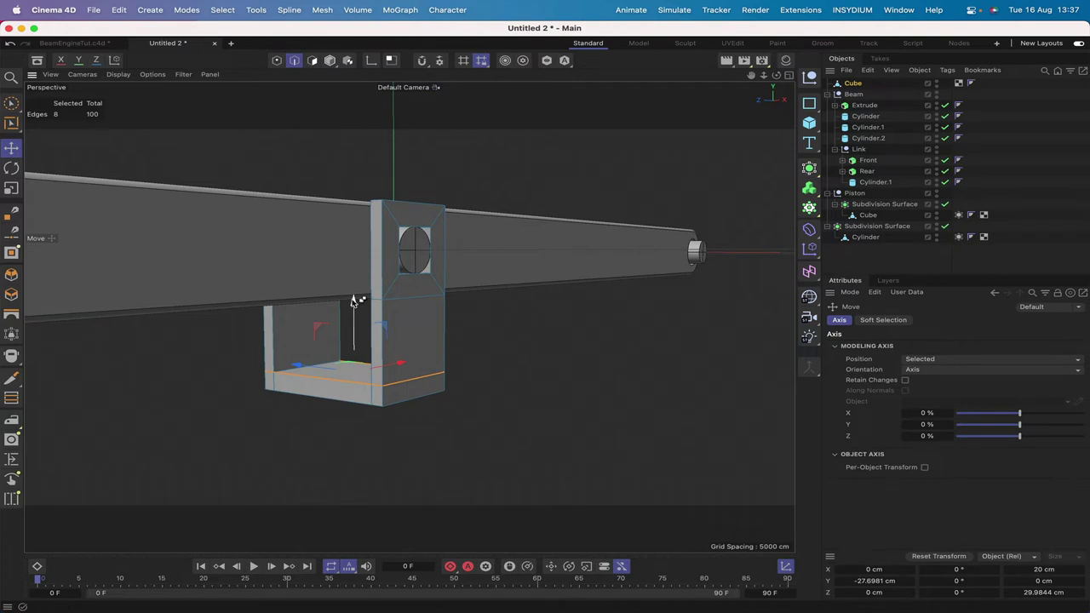
{"action": "key", "text": "super+z"}
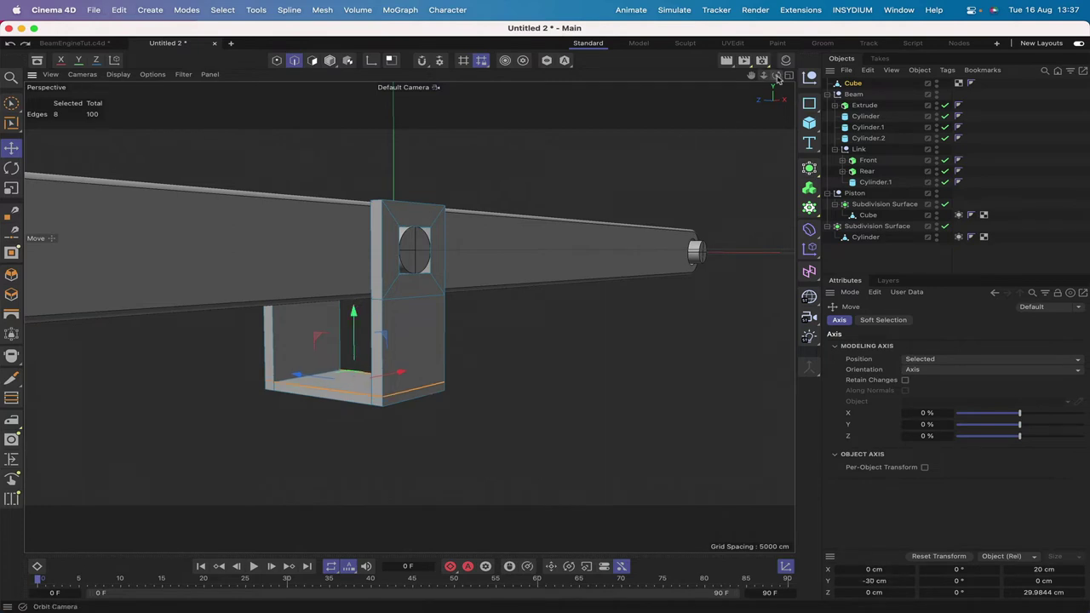
Step: Add a Subdivision Surface as the parent of the bracket mesh and check the smoothed shape
{"action": "left_click_drag", "start_coordinate": [776, 75], "coordinate": [732, 74]}
{"action": "right_click_drag", "start_coordinate": [750, 77], "coordinate": [660, 77]}
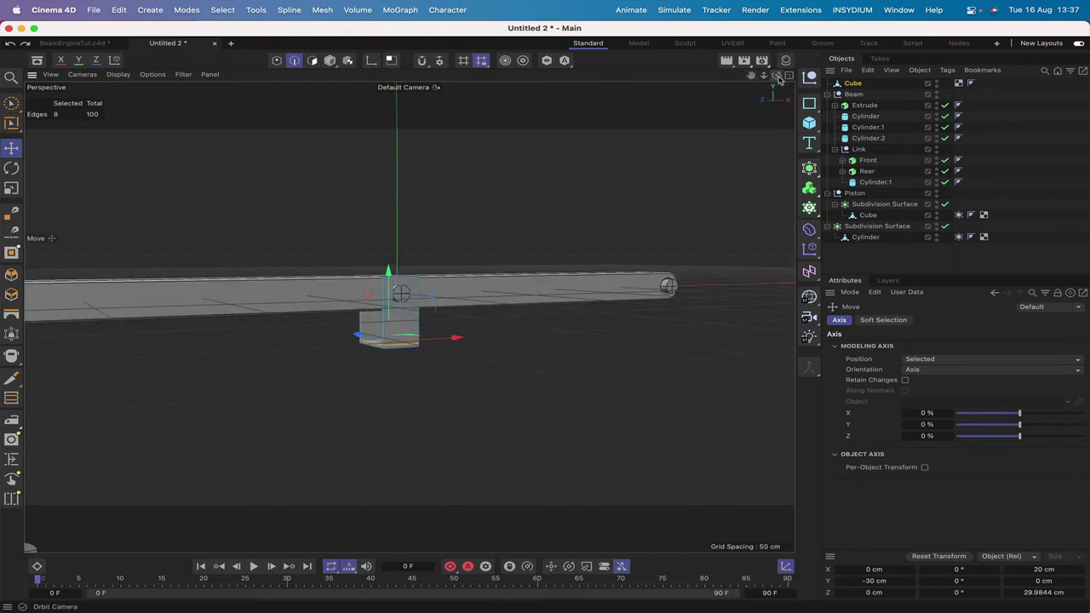
{"action": "right_click_drag", "start_coordinate": [750, 78], "coordinate": [816, 77]}
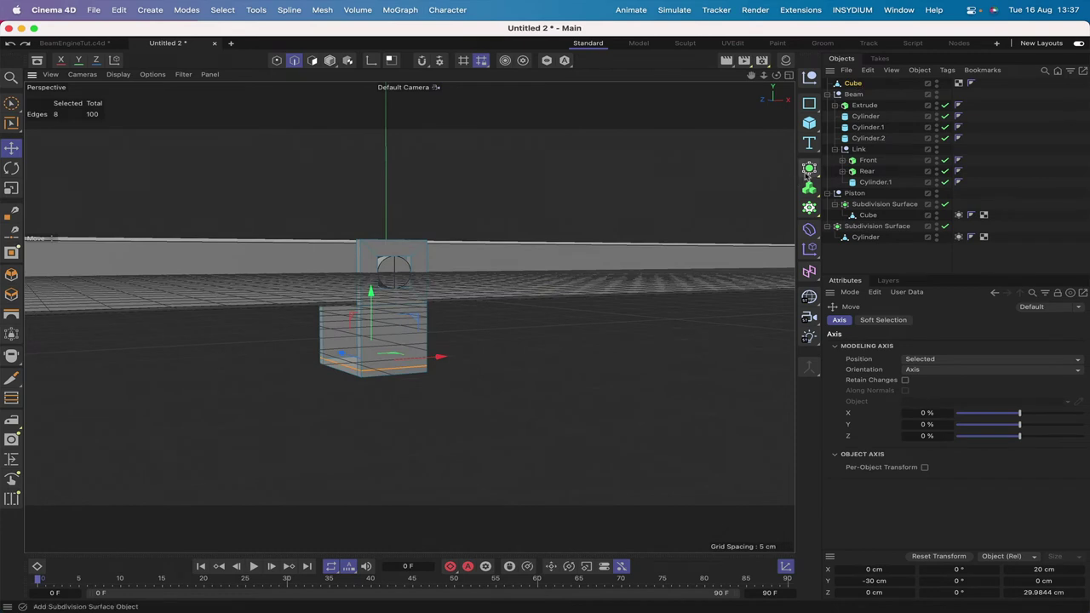
{"action": "left_click", "coordinate": [809, 169], "text": "alt"}
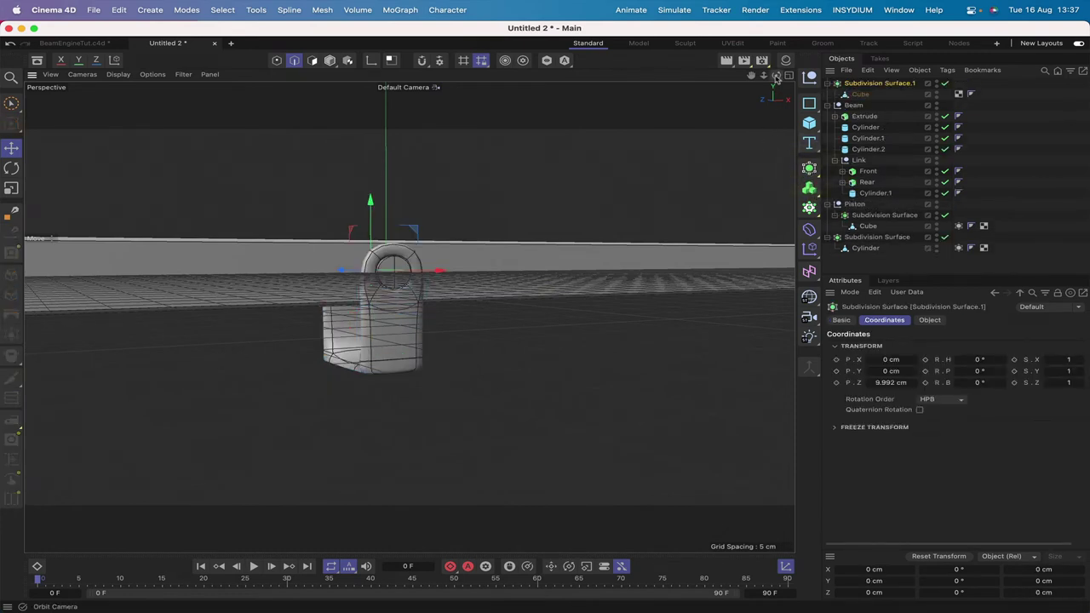
{"action": "left_click_drag", "start_coordinate": [775, 75], "coordinate": [830, 83]}
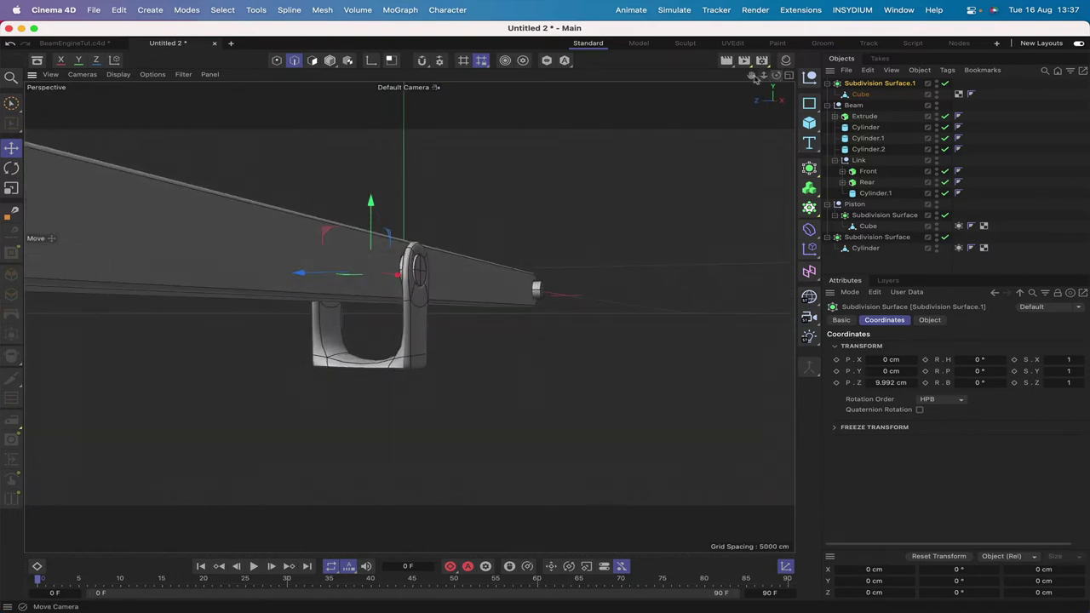
{"action": "mouse_move", "coordinate": [752, 78]}
{"action": "left_mouse_down"}
{"action": "mouse_move", "coordinate": [764, 81]}
{"action": "mouse_move", "coordinate": [751, 77]}
{"action": "left_mouse_up"}
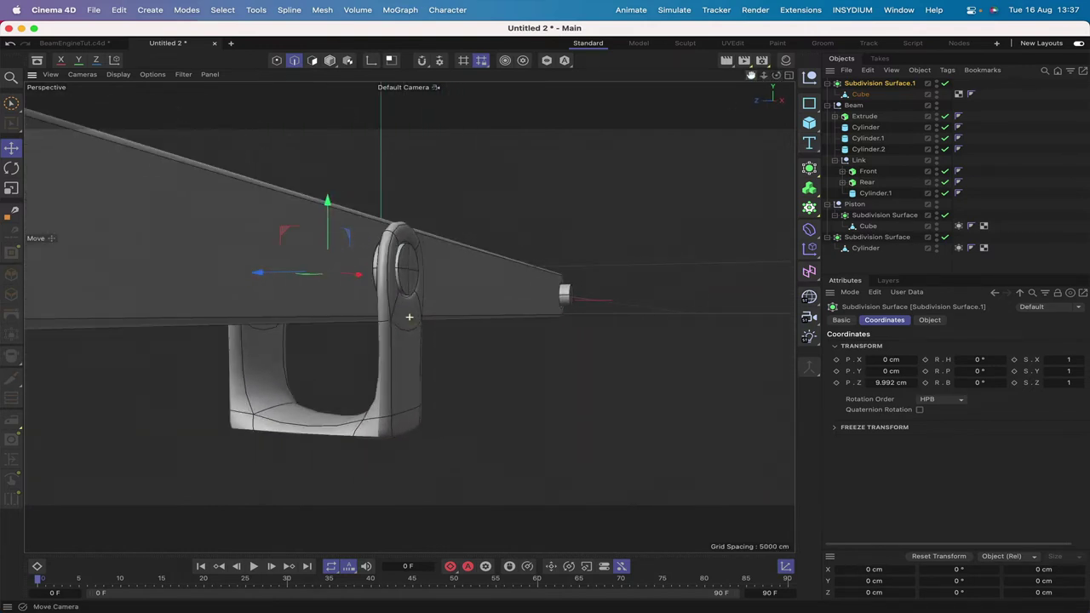
Step: Select the perimeter edge loop on the front plate's outer face and sharpen it with subdivision weighting
{"action": "left_click", "coordinate": [861, 95]}
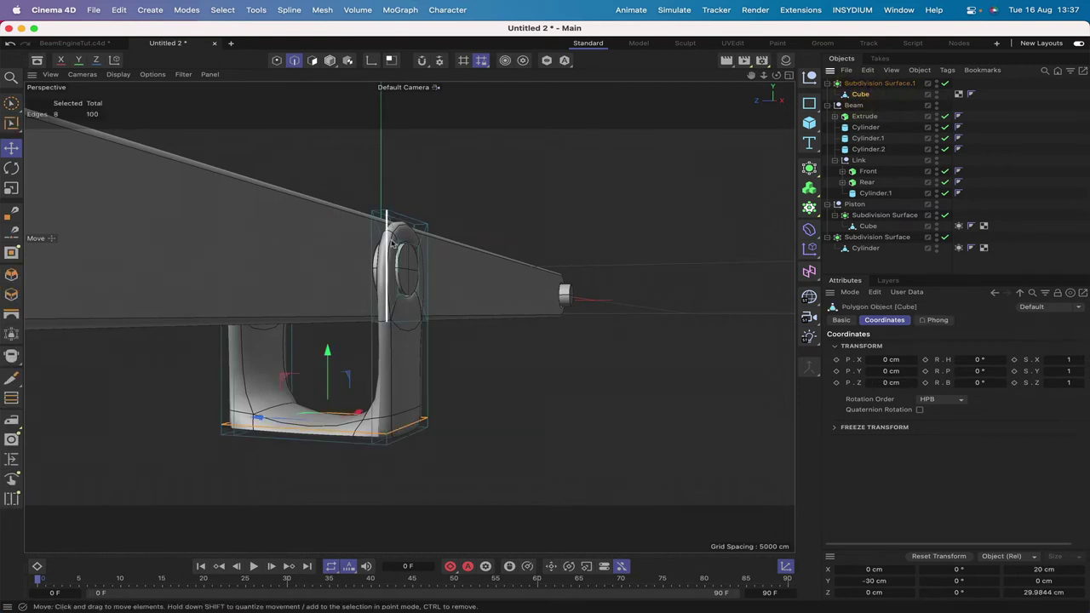
{"action": "key", "text": "u"}
{"action": "key", "text": "l"}
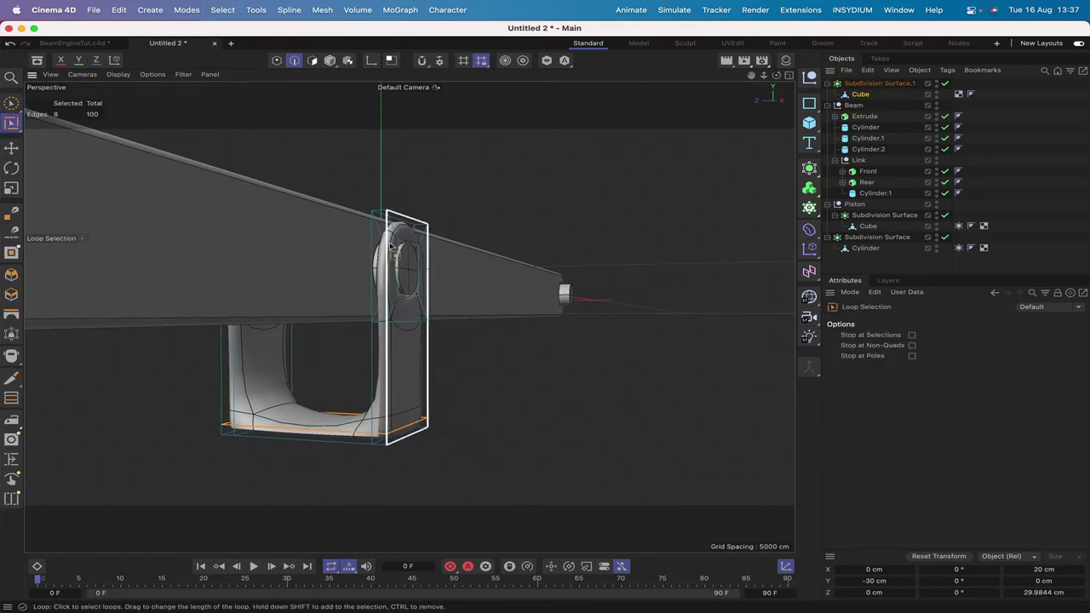
{"action": "left_click", "coordinate": [389, 245]}
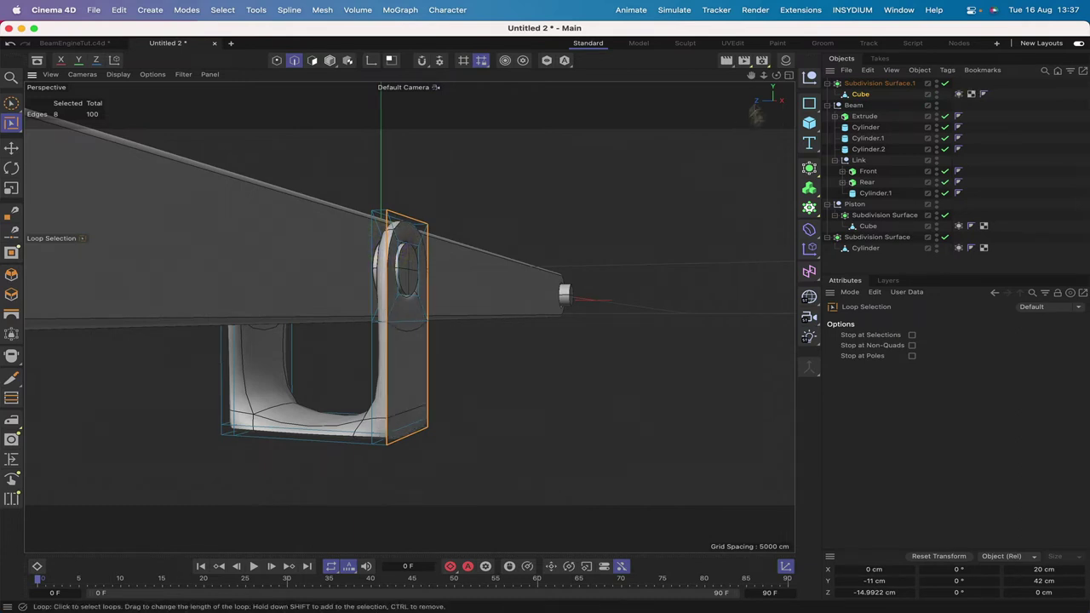
{"action": "left_click_drag", "start_coordinate": [776, 75], "coordinate": [724, 79]}
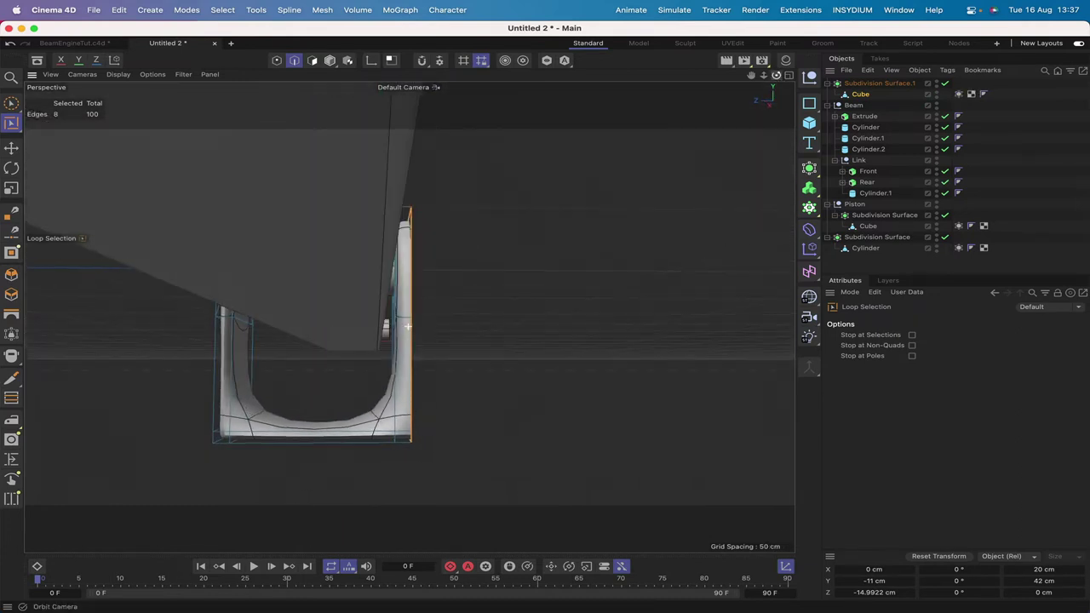
Step: Select the perimeter edge loop on the front plate's inner face and sharpen it with subdivision weighting
{"action": "left_click", "coordinate": [392, 377]}
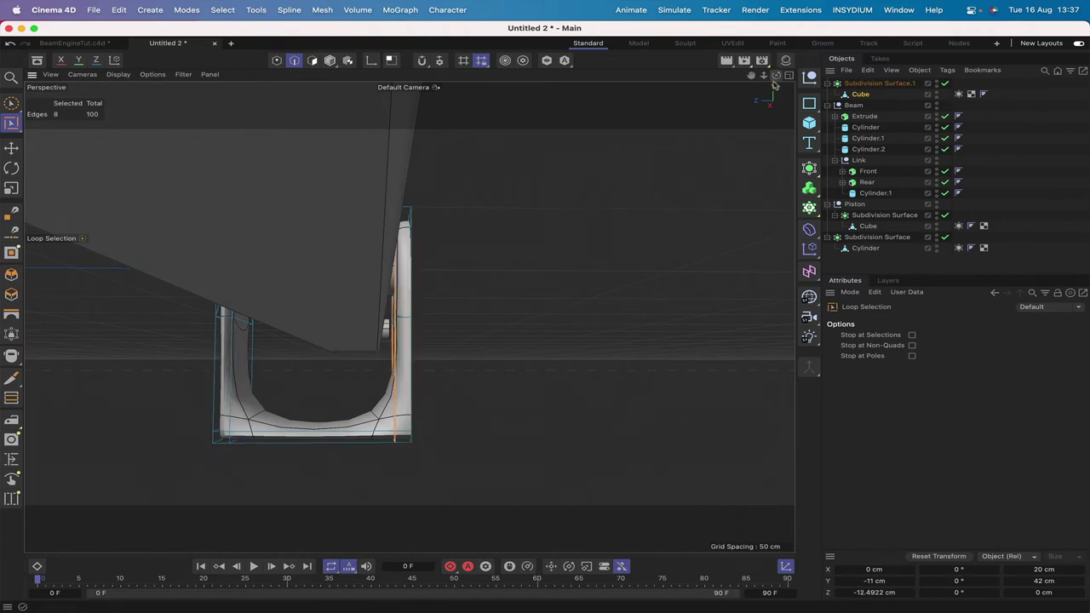
{"action": "left_click_drag", "start_coordinate": [776, 74], "coordinate": [709, 211]}
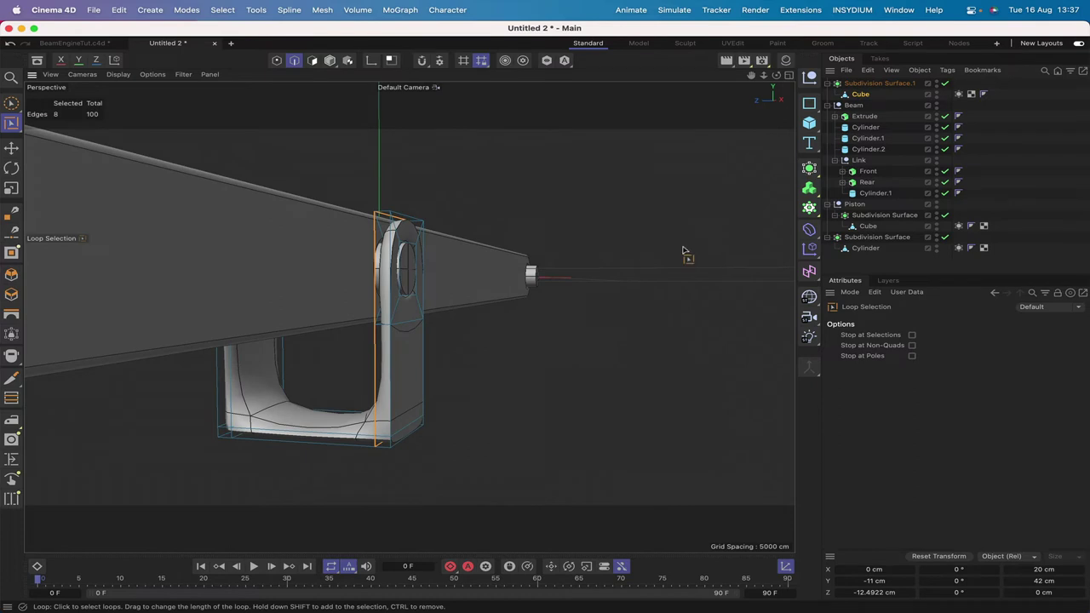
{"action": "key", "text": "period"}
{"action": "left_click_drag", "start_coordinate": [683, 248], "coordinate": [766, 248]}
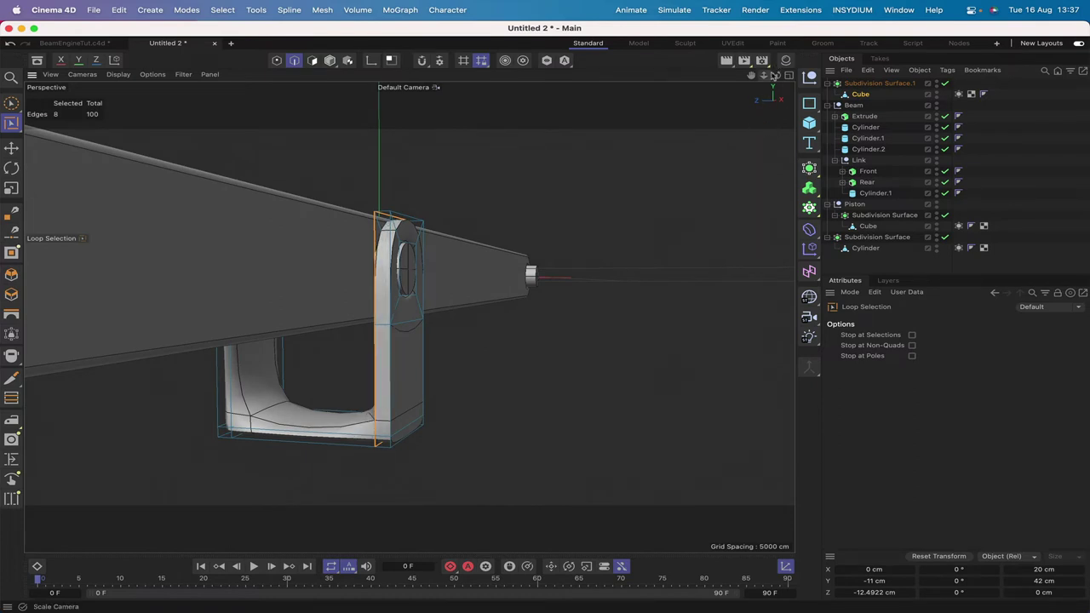
Step: Select the outer and inner edge loops of the front plate's pivot hole and sharpen them with subdivision weighting
{"action": "left_click_drag", "start_coordinate": [776, 75], "coordinate": [694, 78]}
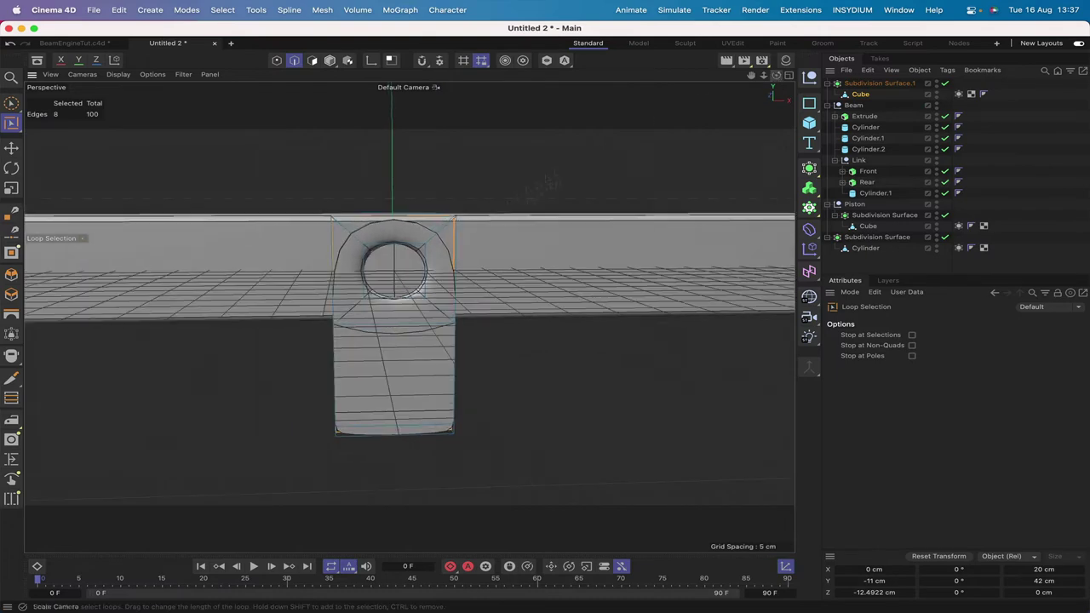
{"action": "left_click", "coordinate": [424, 265]}
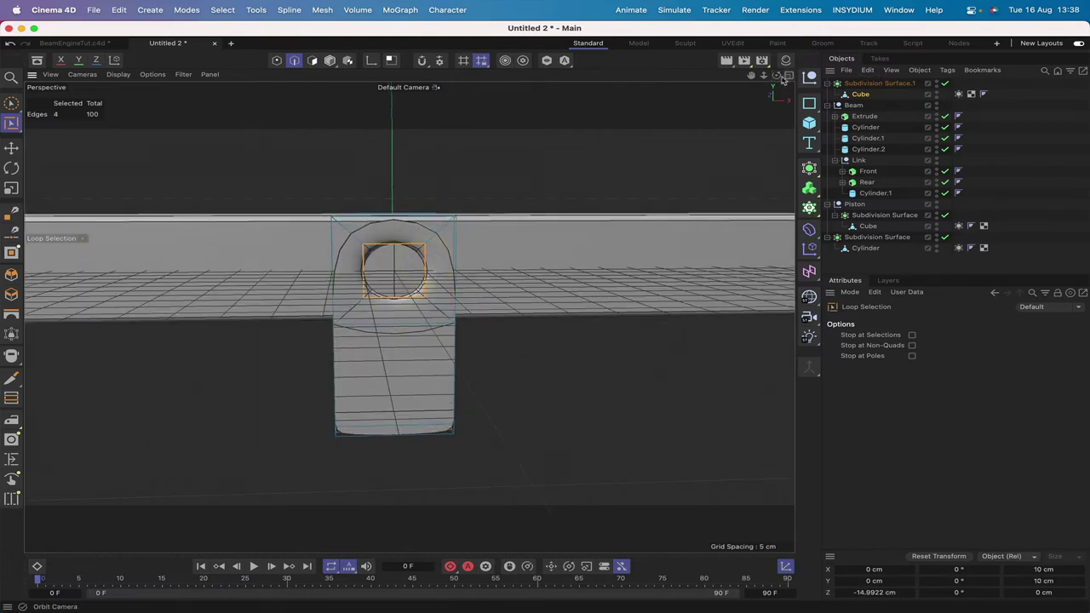
{"action": "left_click_drag", "start_coordinate": [424, 265], "coordinate": [491, 238], "text": "alt"}
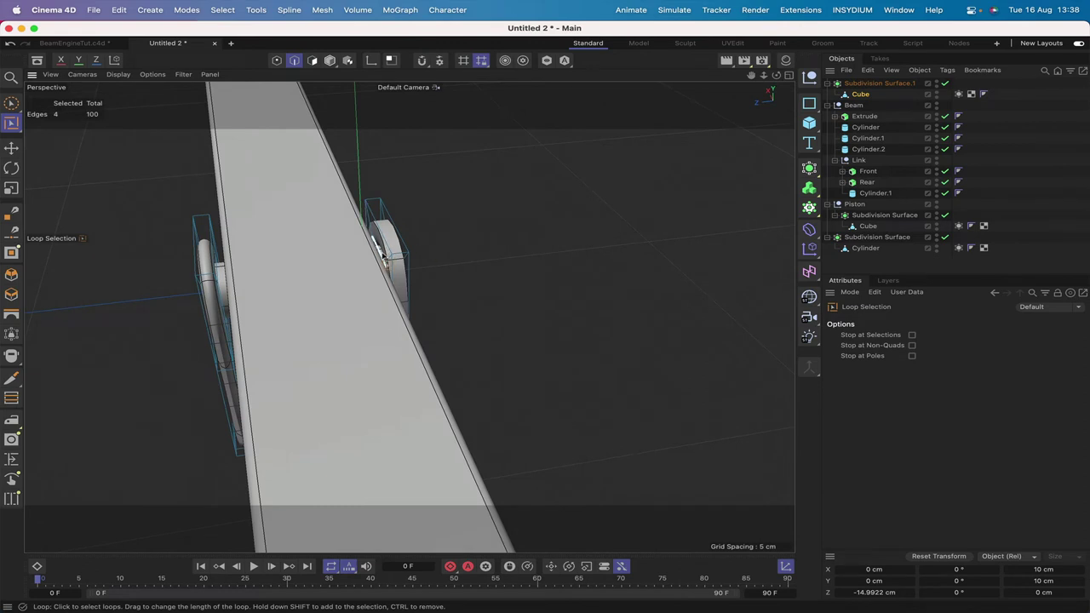
{"action": "left_click", "coordinate": [383, 255], "text": "shift"}
{"action": "left_click_drag", "start_coordinate": [776, 75], "coordinate": [545, 316]}
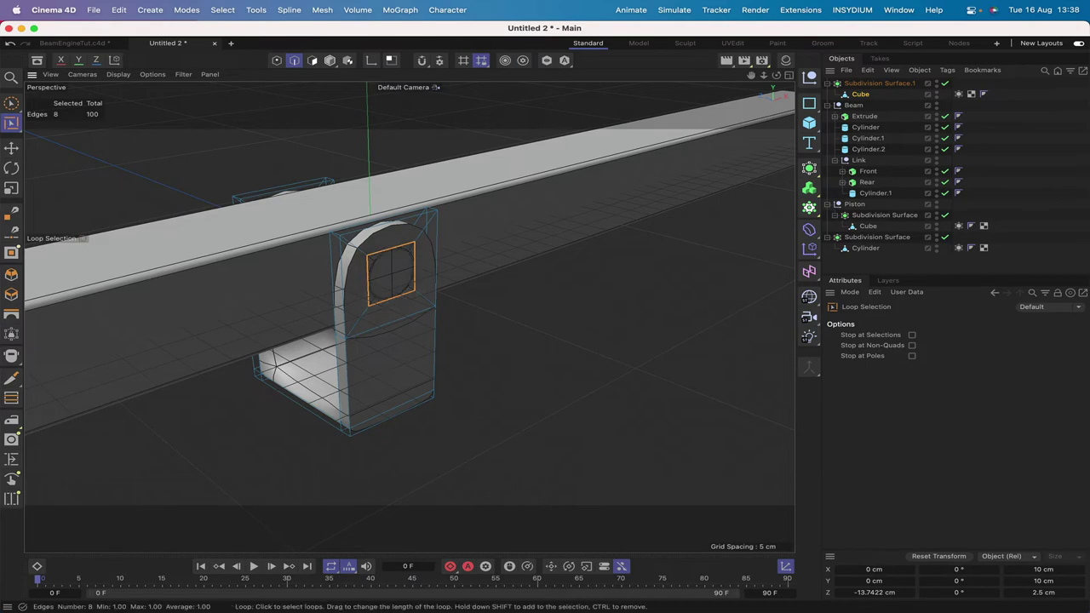
Step: Sharpen the perimeter edge loops on the rear plate's outer and inner faces with subdivision weighting
{"action": "left_click_drag", "start_coordinate": [775, 75], "coordinate": [681, 98]}
{"action": "left_click_drag", "start_coordinate": [387, 271], "coordinate": [256, 269], "text": "alt"}
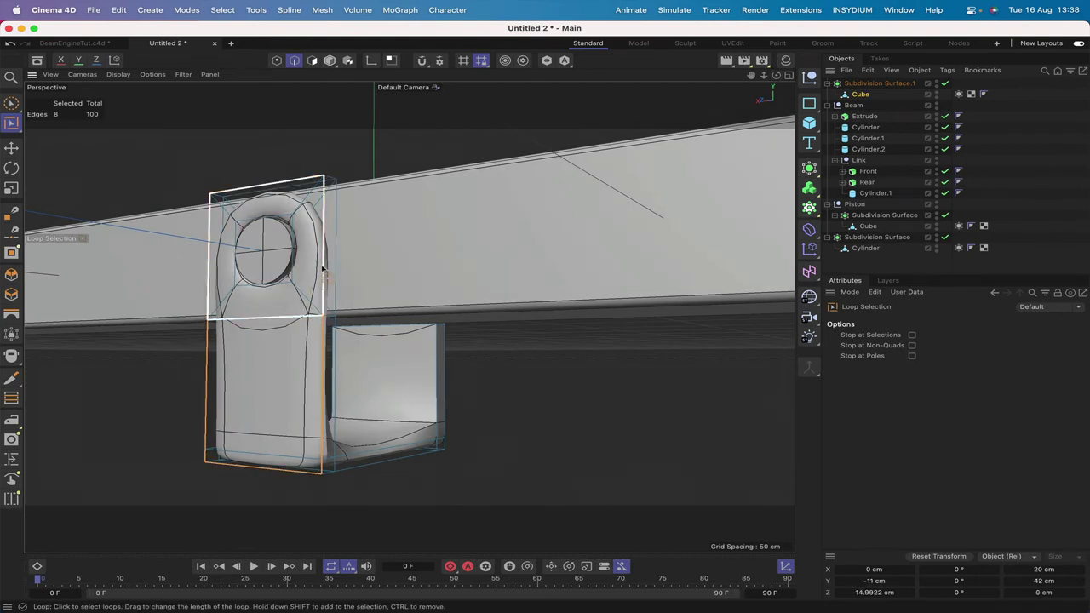
{"action": "key", "text": "period"}
{"action": "left_click_drag", "start_coordinate": [545, 401], "coordinate": [630, 401]}
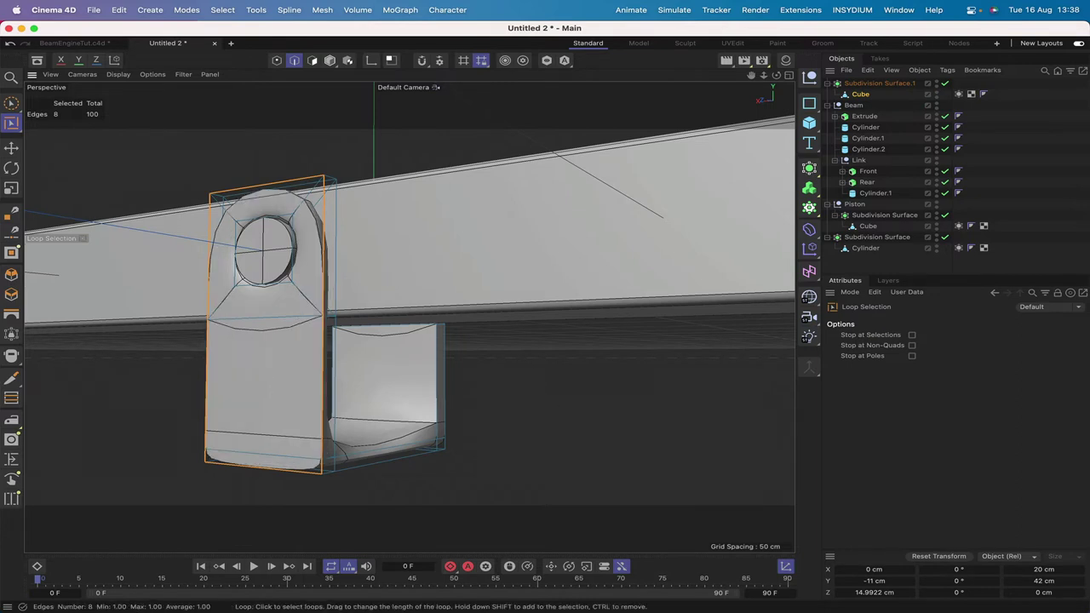
{"action": "left_click_drag", "start_coordinate": [776, 75], "coordinate": [596, 81]}
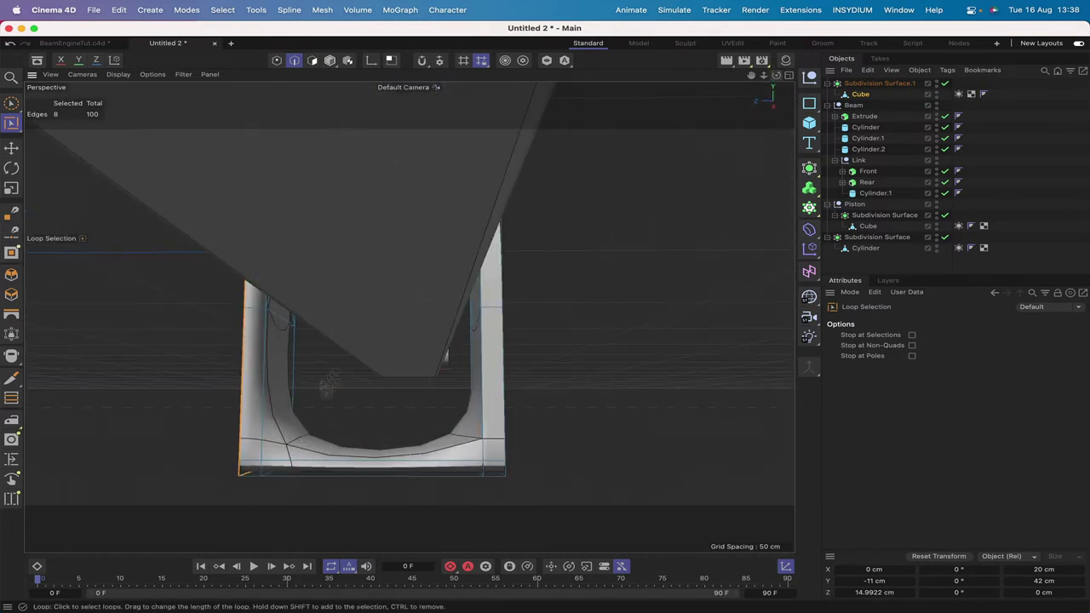
{"action": "left_click", "coordinate": [269, 425]}
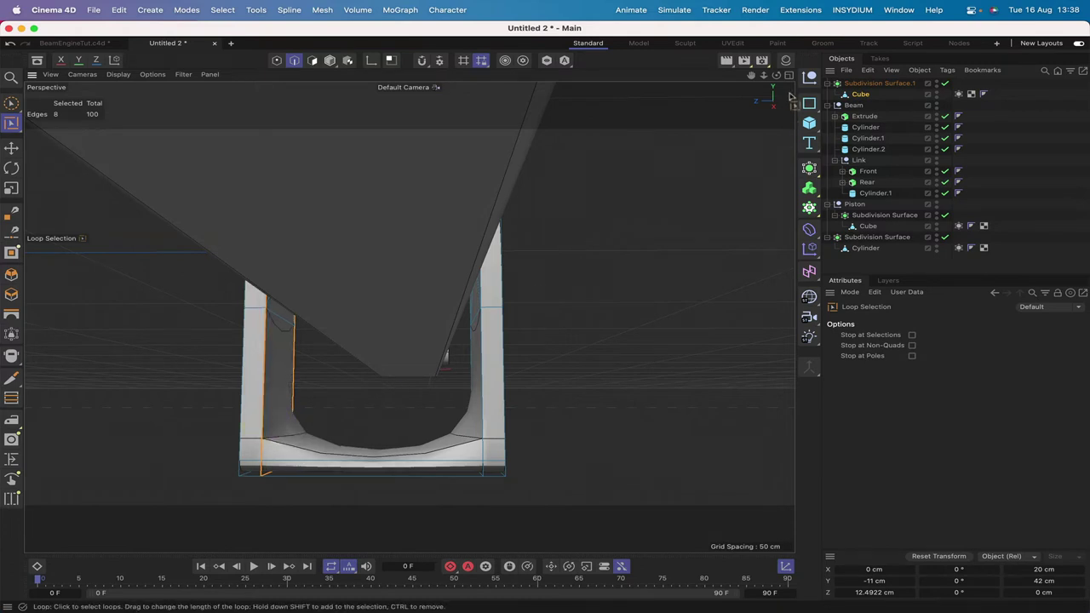
{"action": "left_click_drag", "start_coordinate": [776, 75], "coordinate": [392, 257]}
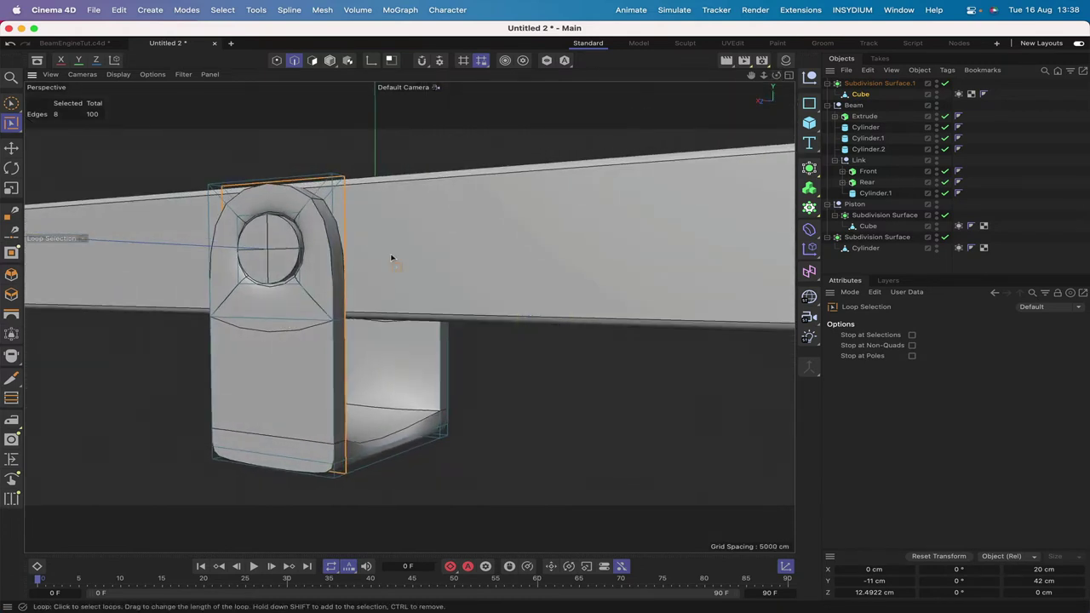
Step: Select both edge loops of the rear plate's pivot hole and sharpen them with subdivision weighting
{"action": "left_click", "coordinate": [298, 242]}
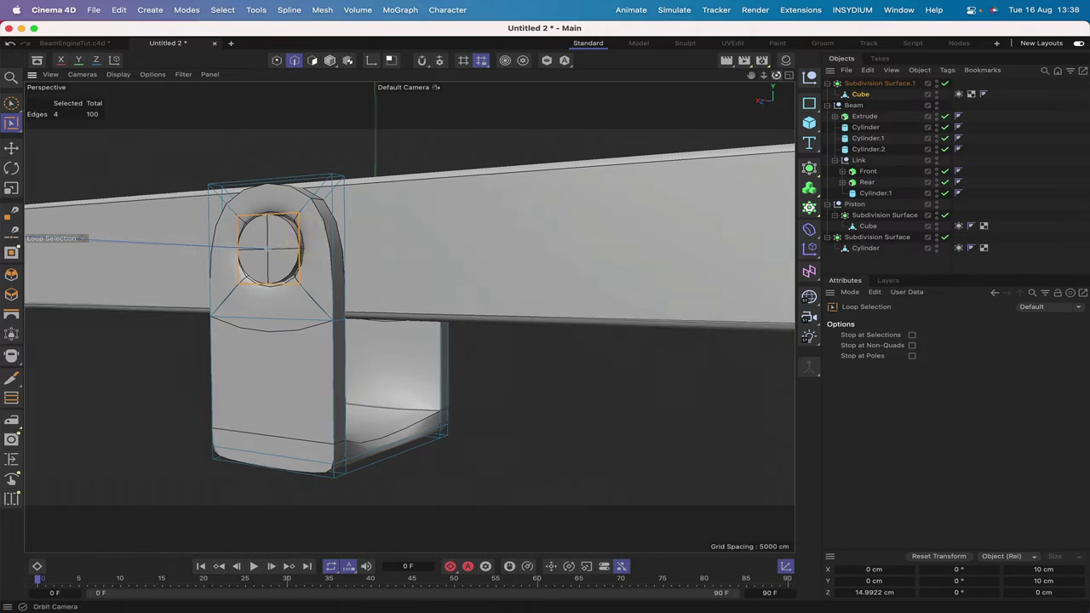
{"action": "left_click_drag", "start_coordinate": [775, 75], "coordinate": [613, 201]}
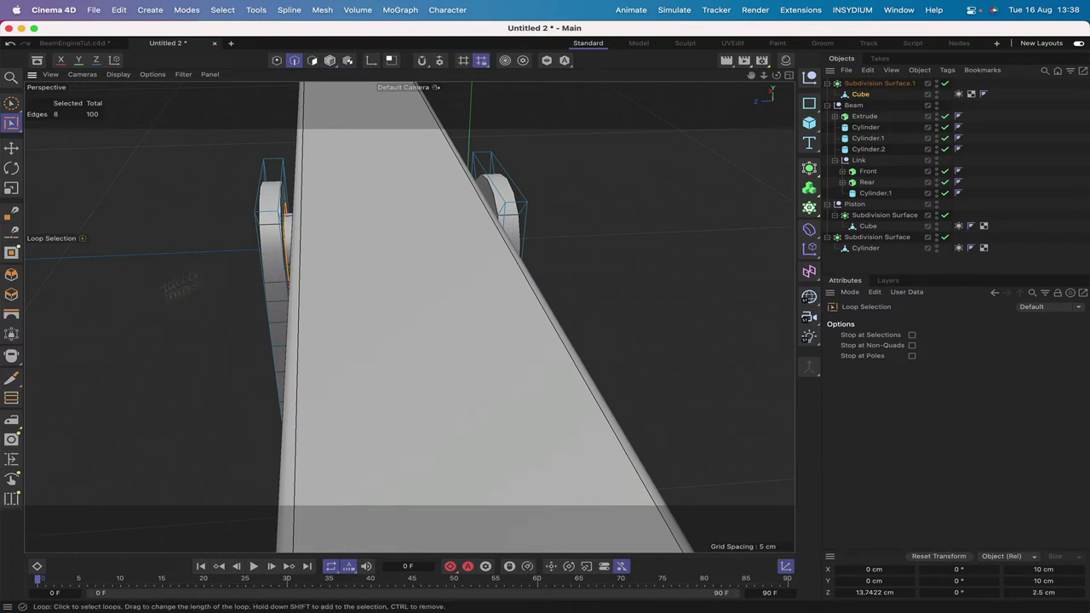
{"action": "left_click_drag", "start_coordinate": [776, 75], "coordinate": [778, 14]}
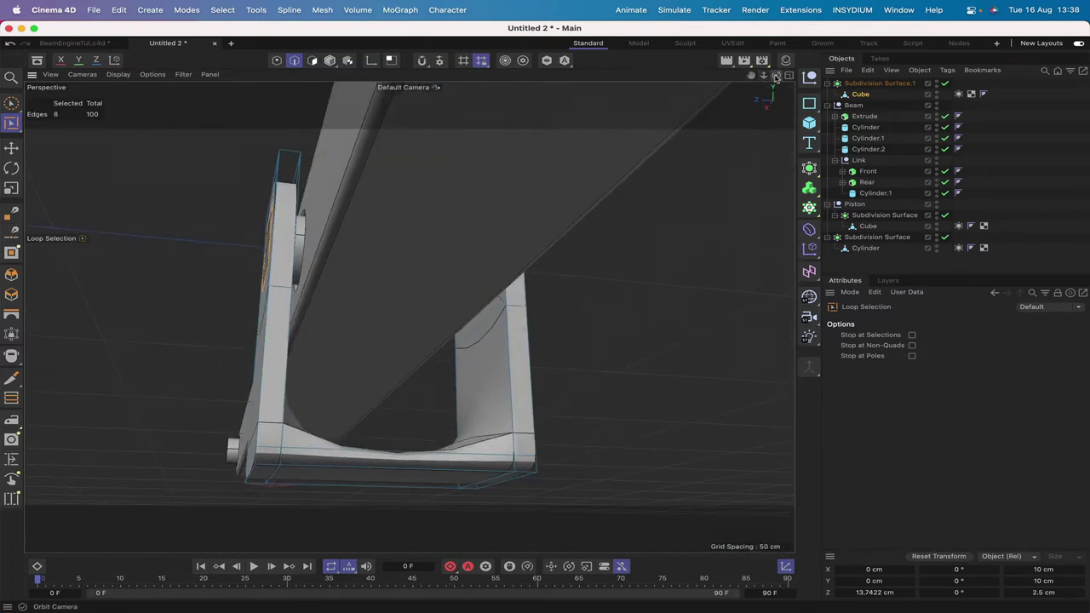
Step: Sharpen the edge loop around the underside of the bracket's base and the loop just above it with subdivision weighting
{"action": "left_click", "coordinate": [415, 471]}
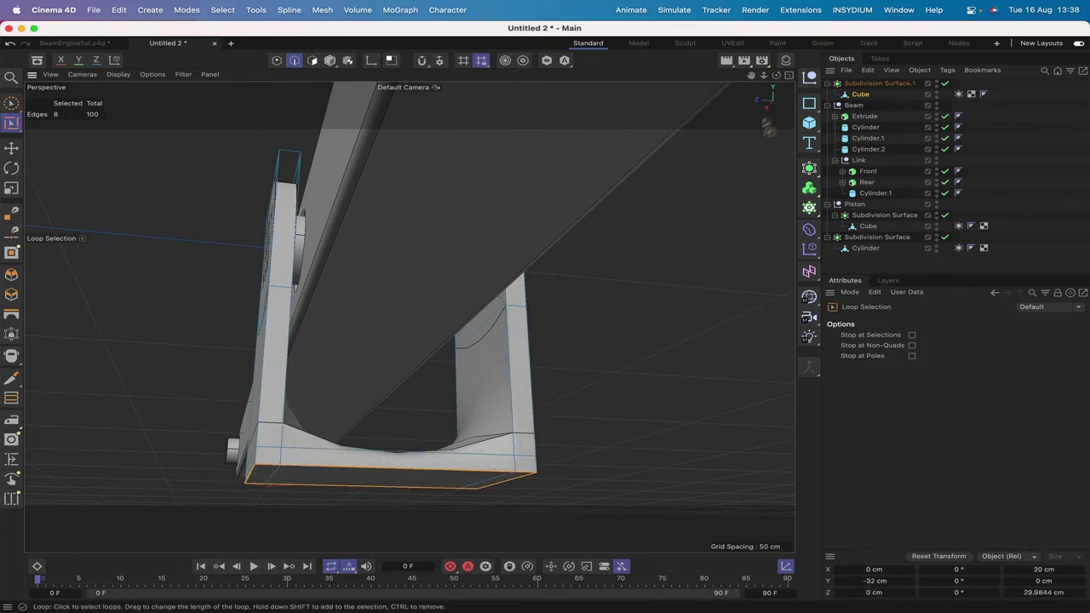
{"action": "left_click_drag", "start_coordinate": [776, 75], "coordinate": [414, 355]}
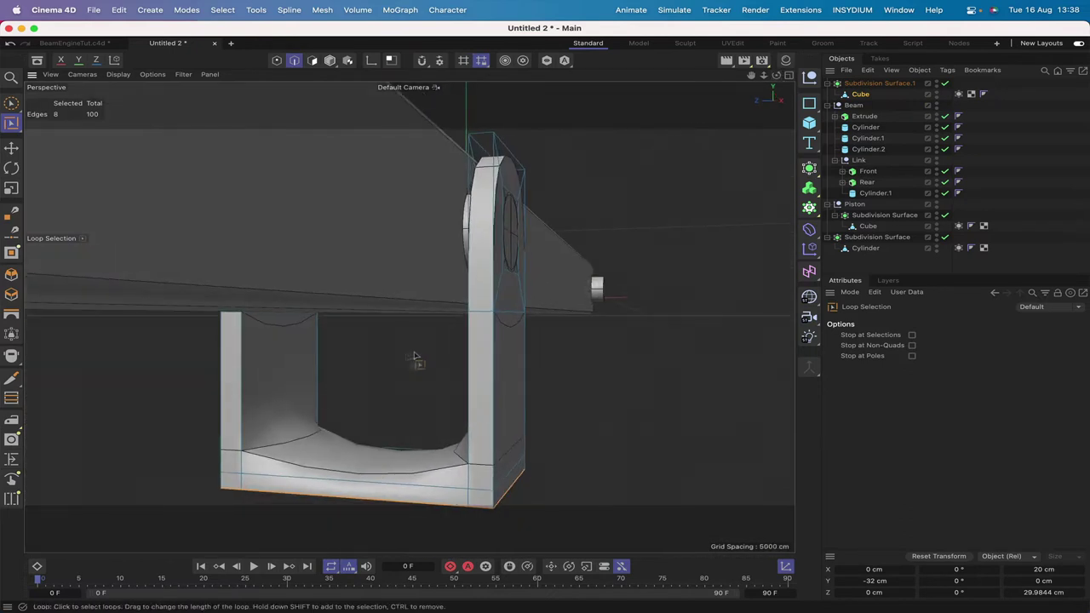
{"action": "left_click", "coordinate": [254, 476]}
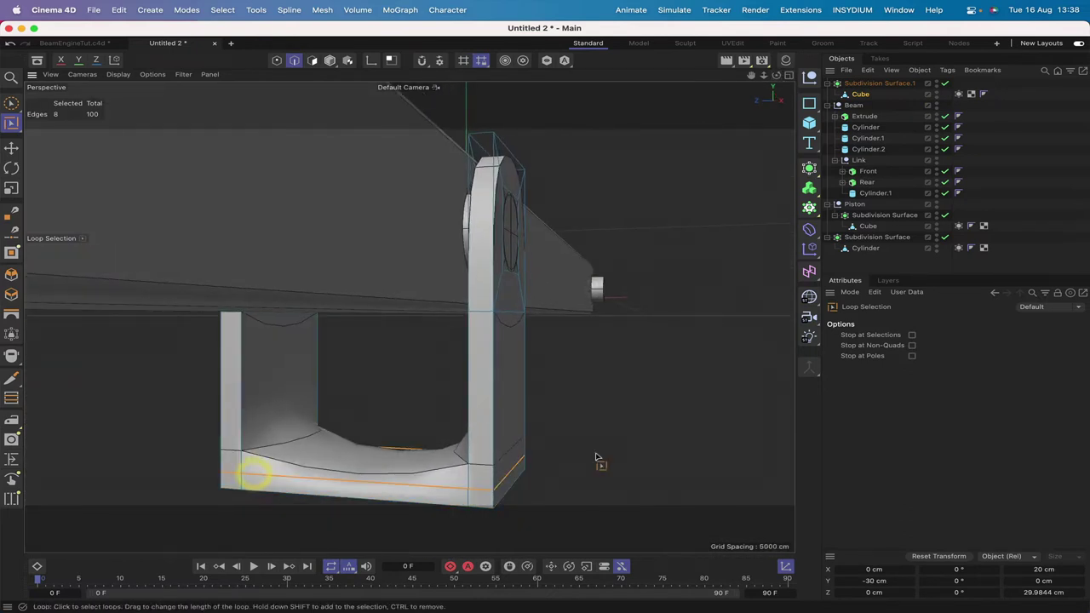
{"action": "left_click_drag", "start_coordinate": [595, 458], "coordinate": [664, 458]}
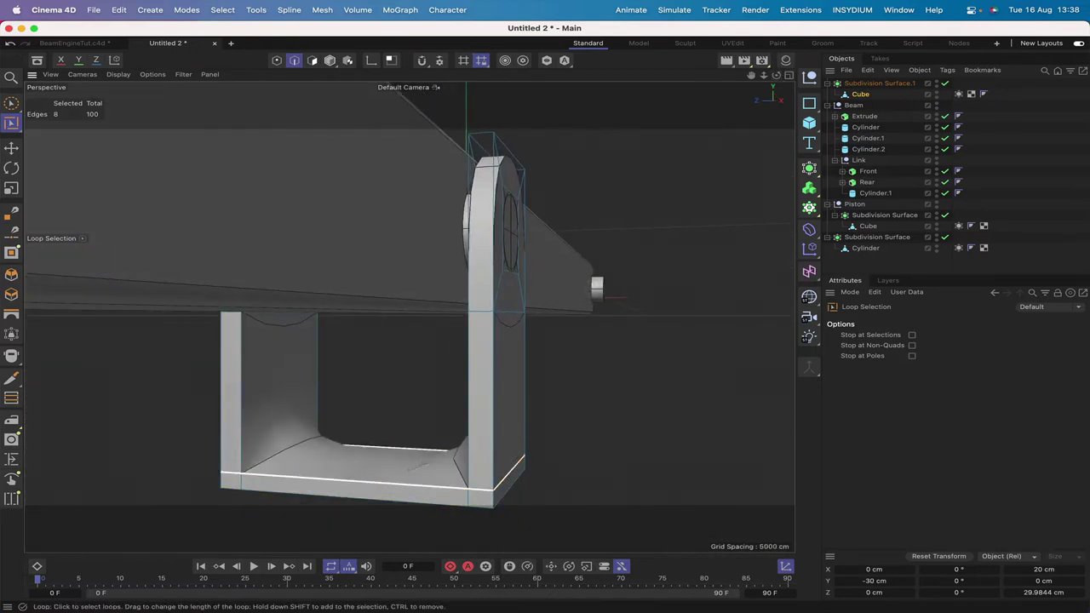
Step: Select the two edge loops across the base where it meets the plates and sharpen them with subdivision weighting
{"action": "left_click", "coordinate": [268, 461]}
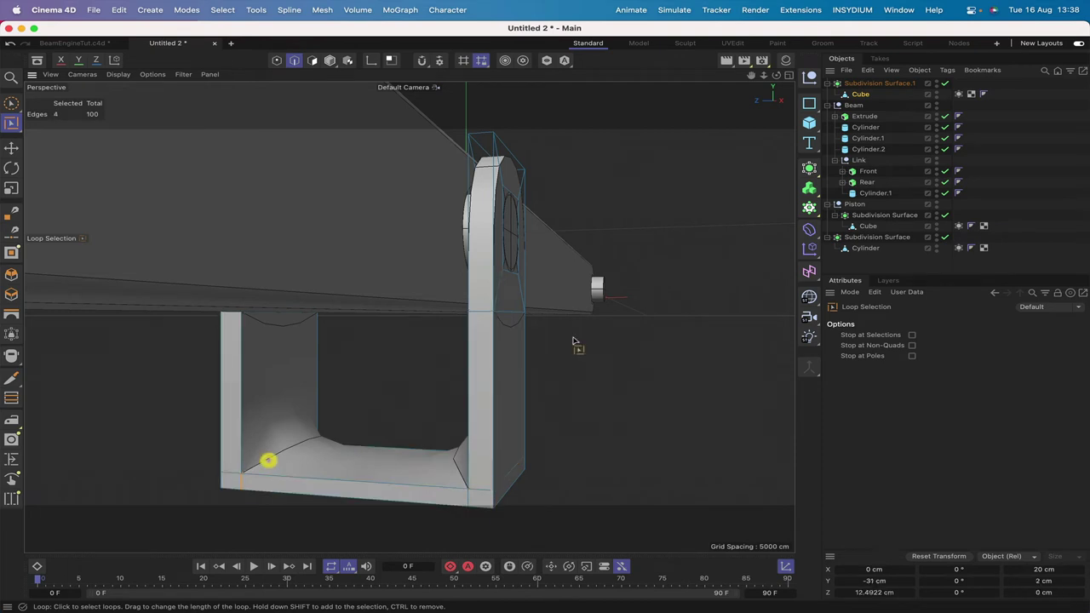
{"action": "left_click_drag", "start_coordinate": [576, 275], "coordinate": [634, 251], "text": "alt"}
{"action": "left_click_drag", "start_coordinate": [778, 77], "coordinate": [843, 77]}
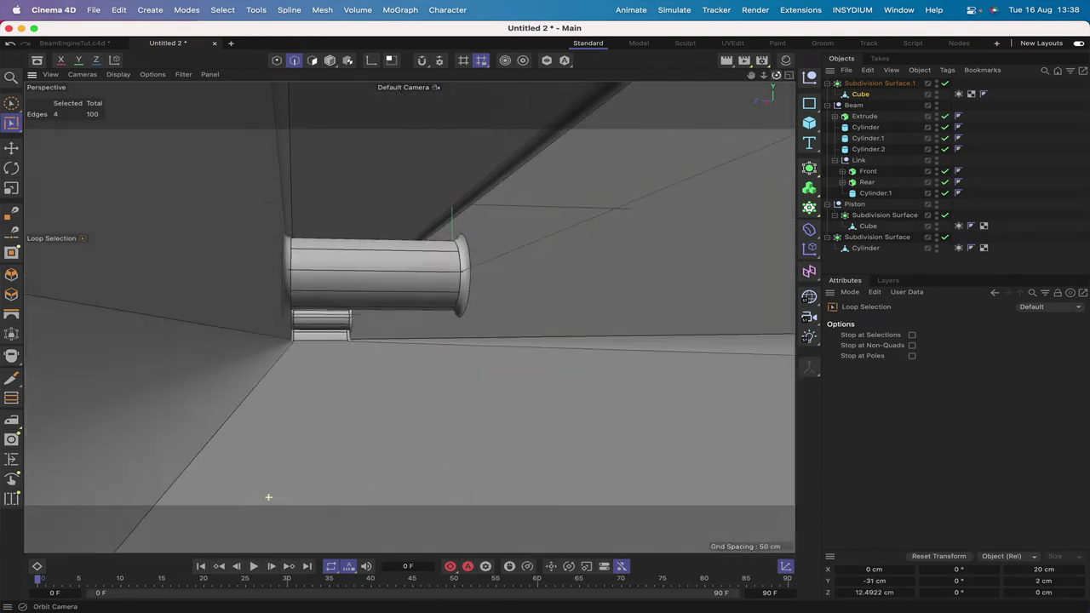
{"action": "left_click_drag", "start_coordinate": [776, 75], "coordinate": [545, 316]}
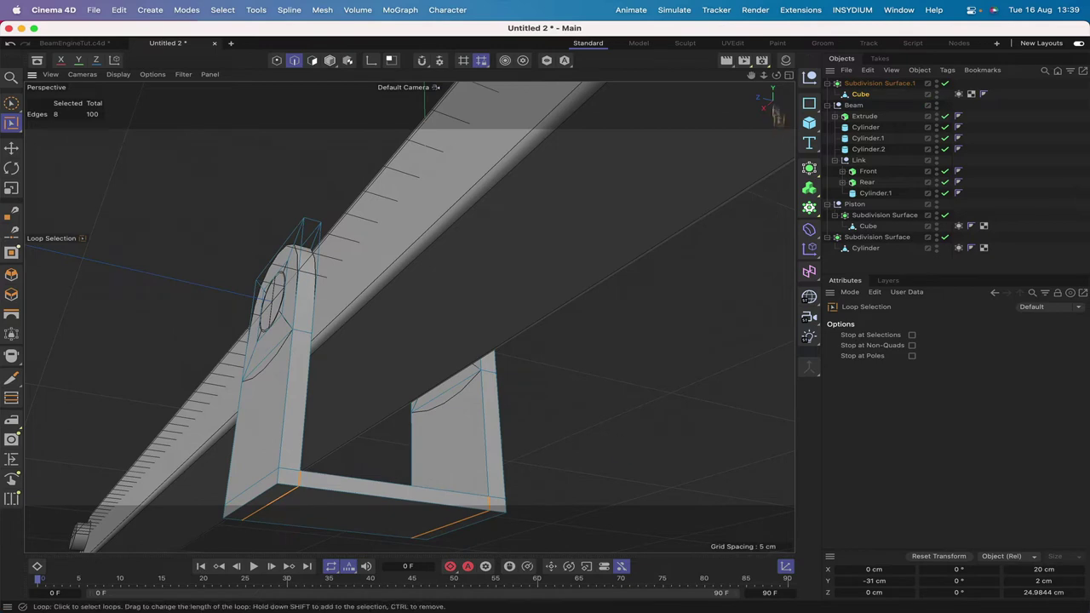
{"action": "left_click_drag", "start_coordinate": [775, 75], "coordinate": [485, 145]}
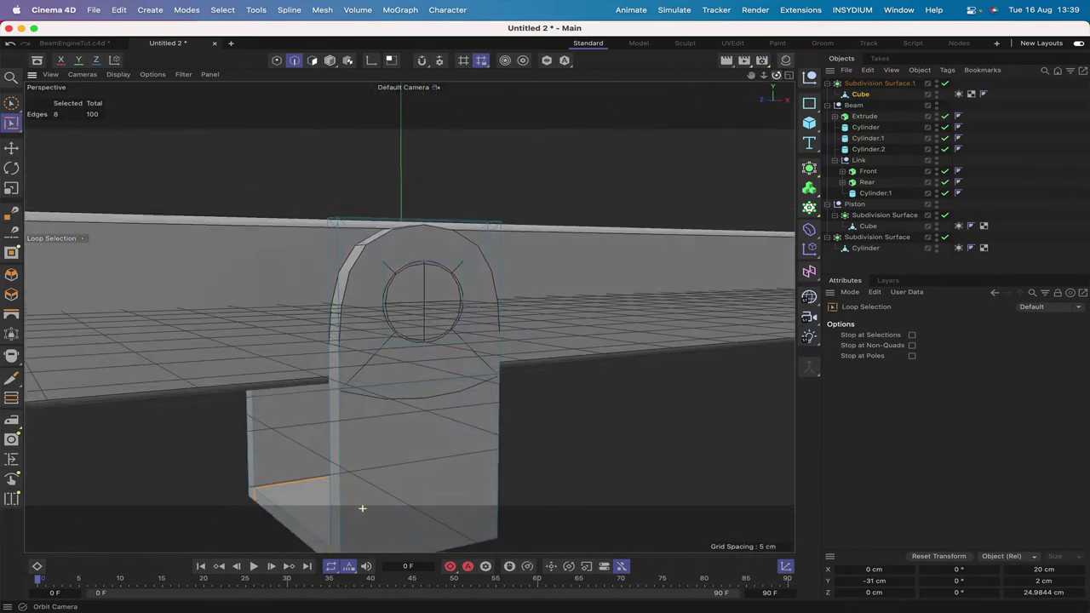
Step: Examine the sharpened bracket on the beam from several angles, up close and together with the linkage and piston
{"action": "left_click_drag", "start_coordinate": [362, 508], "coordinate": [374, 508]}
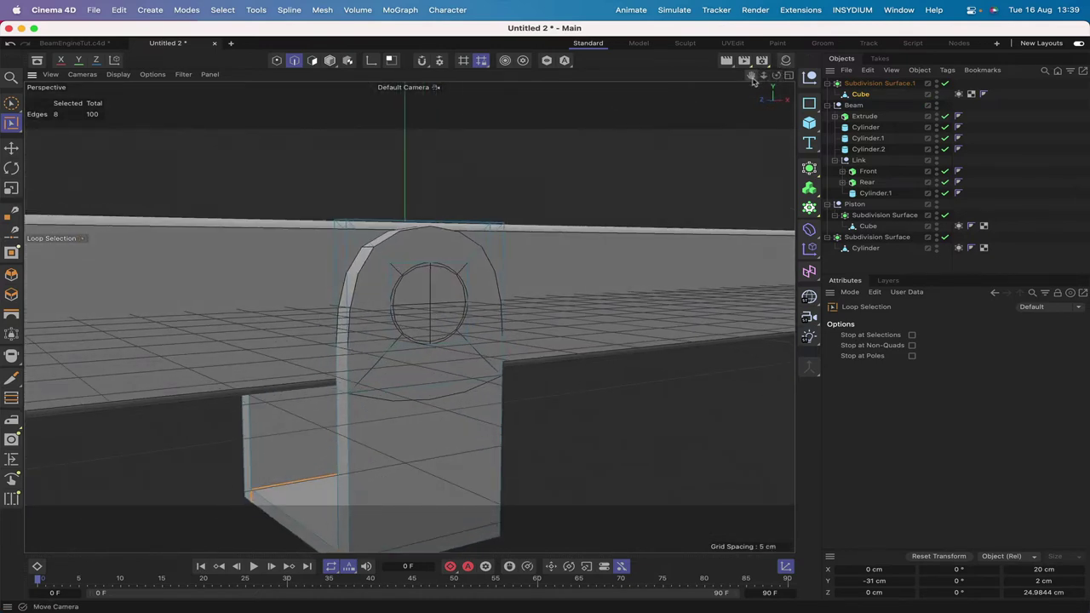
{"action": "right_click_drag", "start_coordinate": [751, 76], "coordinate": [596, 76]}
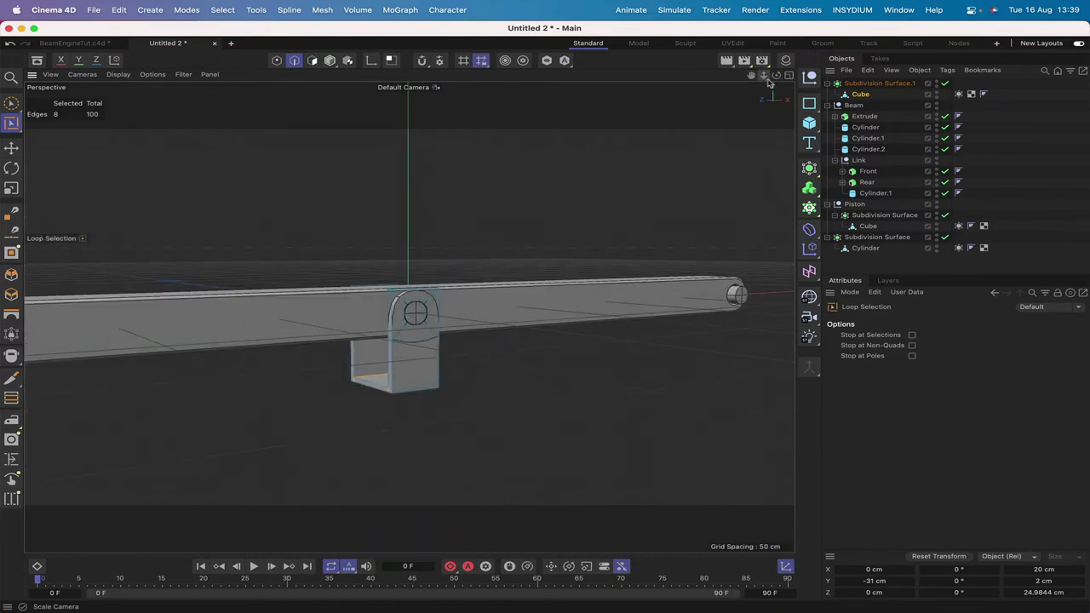
{"action": "left_click_drag", "start_coordinate": [775, 75], "coordinate": [713, 88]}
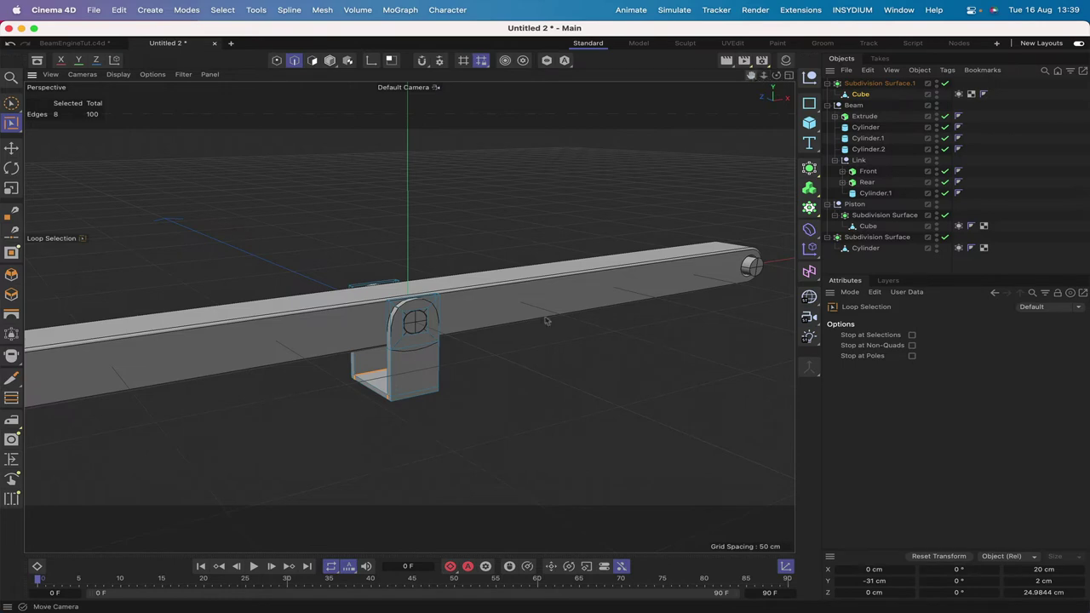
{"action": "scroll", "coordinate": [408, 317], "scroll_direction": "up", "scroll_amount": 4}
{"action": "scroll", "coordinate": [408, 316], "scroll_direction": "down", "scroll_amount": 7}
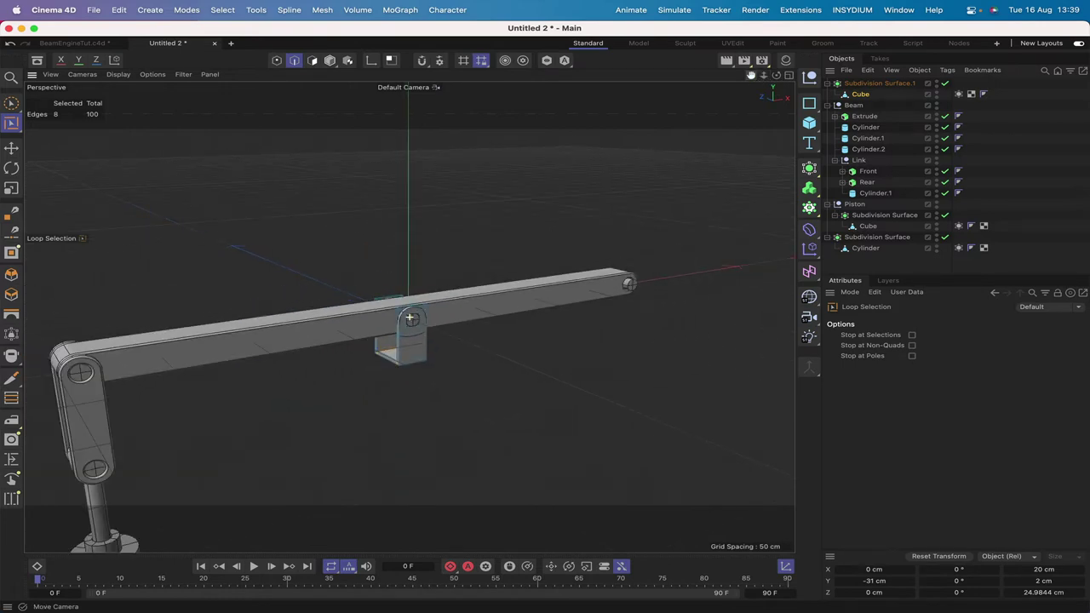
{"action": "right_click_drag", "start_coordinate": [750, 75], "coordinate": [754, 79]}
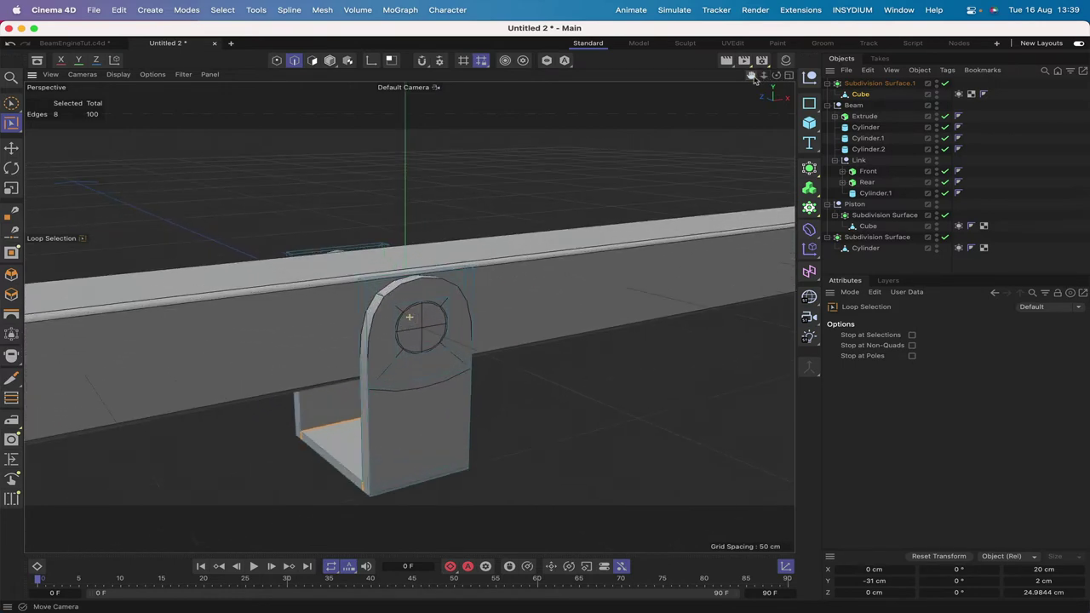
{"action": "left_click_drag", "start_coordinate": [775, 78], "coordinate": [743, 82]}
{"action": "right_click_drag", "start_coordinate": [752, 81], "coordinate": [755, 82]}
{"action": "left_click_drag", "start_coordinate": [778, 79], "coordinate": [764, 82]}
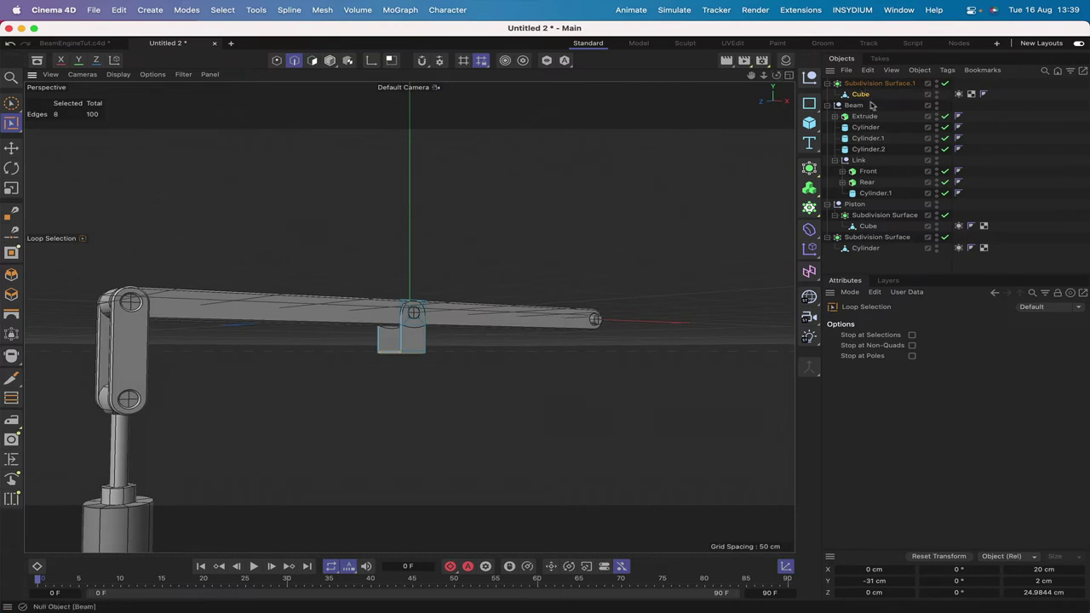
Step: Duplicate the piston's Cylinder object as a whole and place the copy about 179 cm along X, below the bracket
{"action": "left_click", "coordinate": [862, 247]}
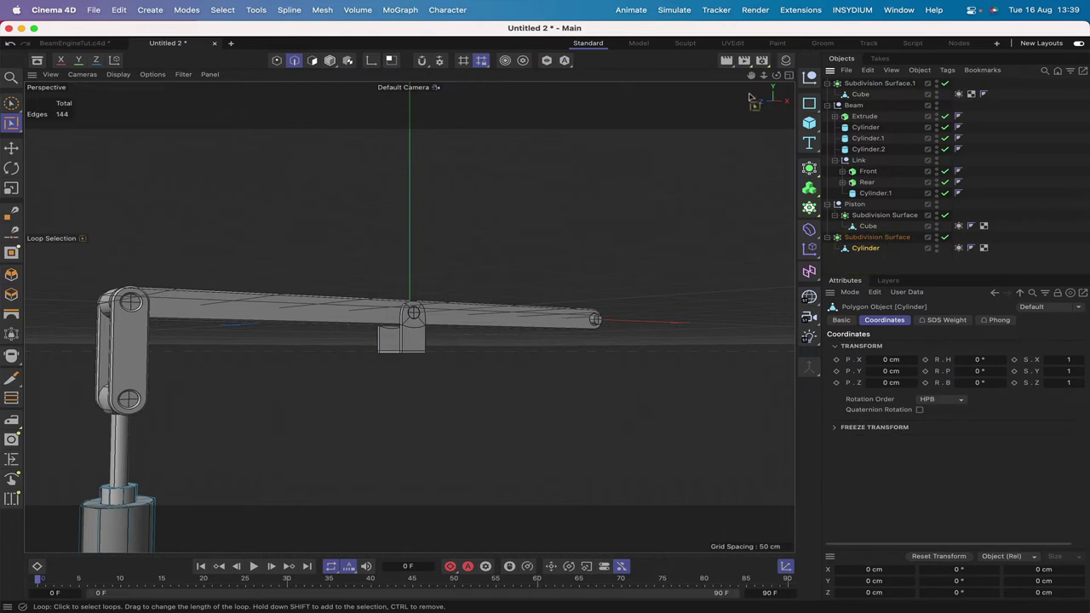
{"action": "left_click_drag", "start_coordinate": [751, 75], "coordinate": [843, 4]}
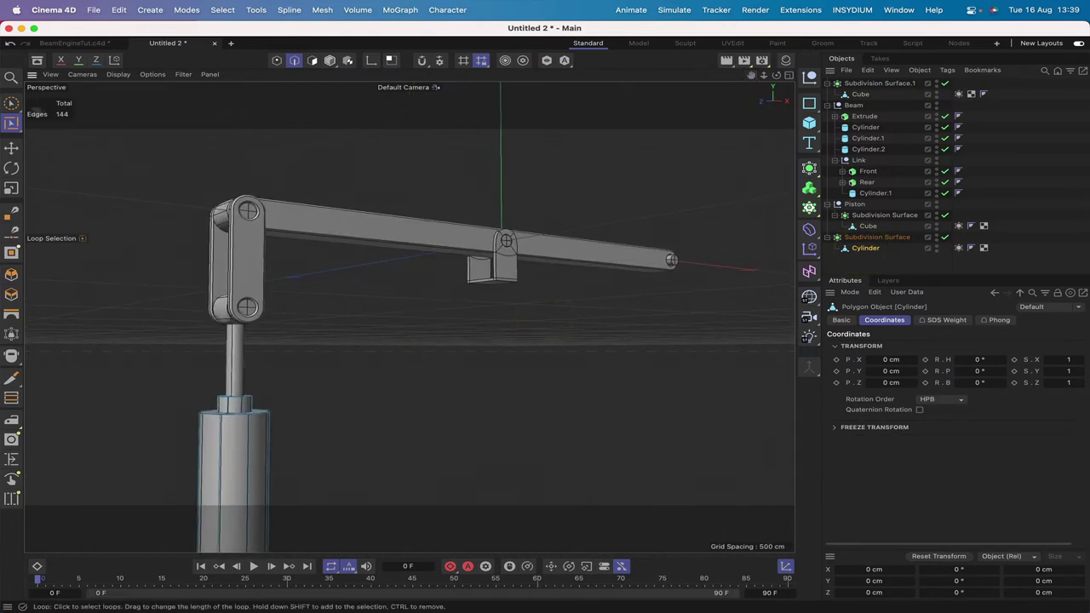
{"action": "left_click", "coordinate": [330, 62]}
{"action": "left_click", "coordinate": [12, 150]}
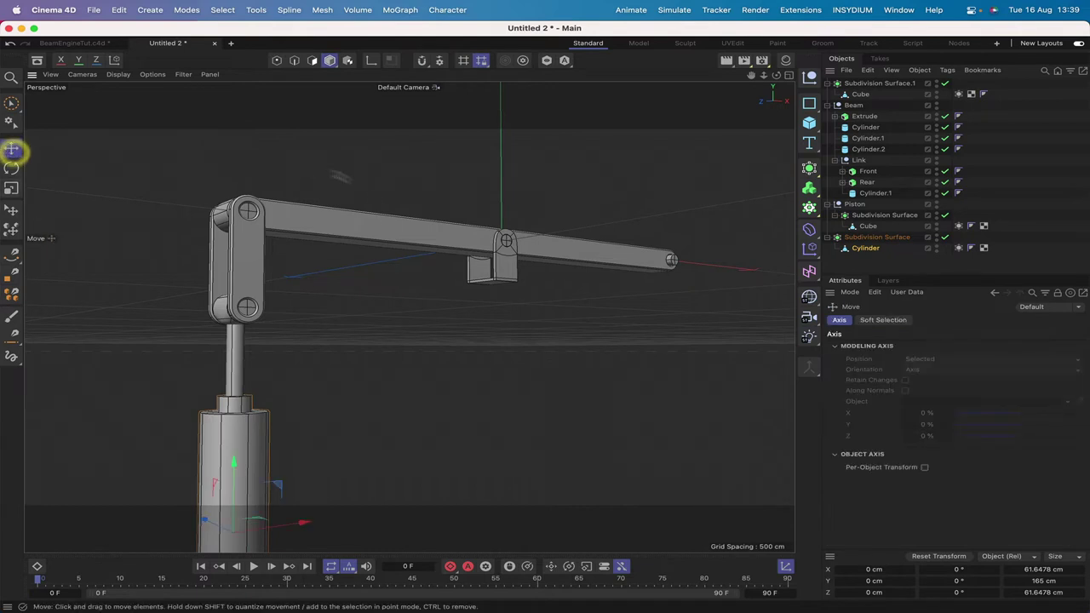
{"action": "left_click_drag", "start_coordinate": [305, 526], "coordinate": [528, 463]}
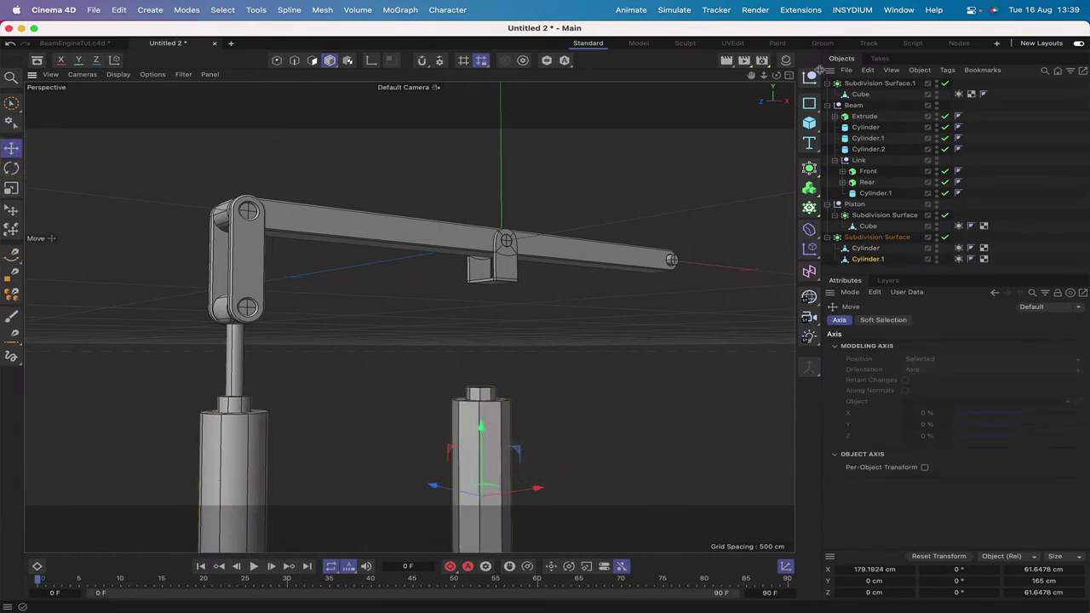
Step: Move the copied cylinder out of its Subdivision Surface to the top level of the hierarchy, directly after the bracket
{"action": "left_click", "coordinate": [867, 260]}
{"action": "double_click", "coordinate": [868, 259]}
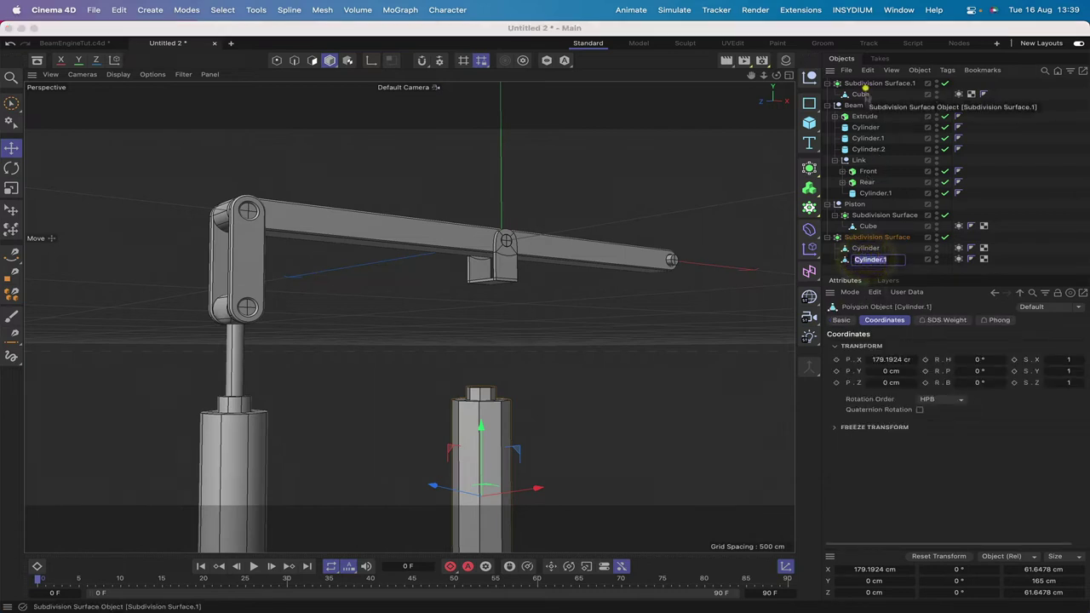
{"action": "left_click_drag", "start_coordinate": [846, 260], "coordinate": [834, 102]}
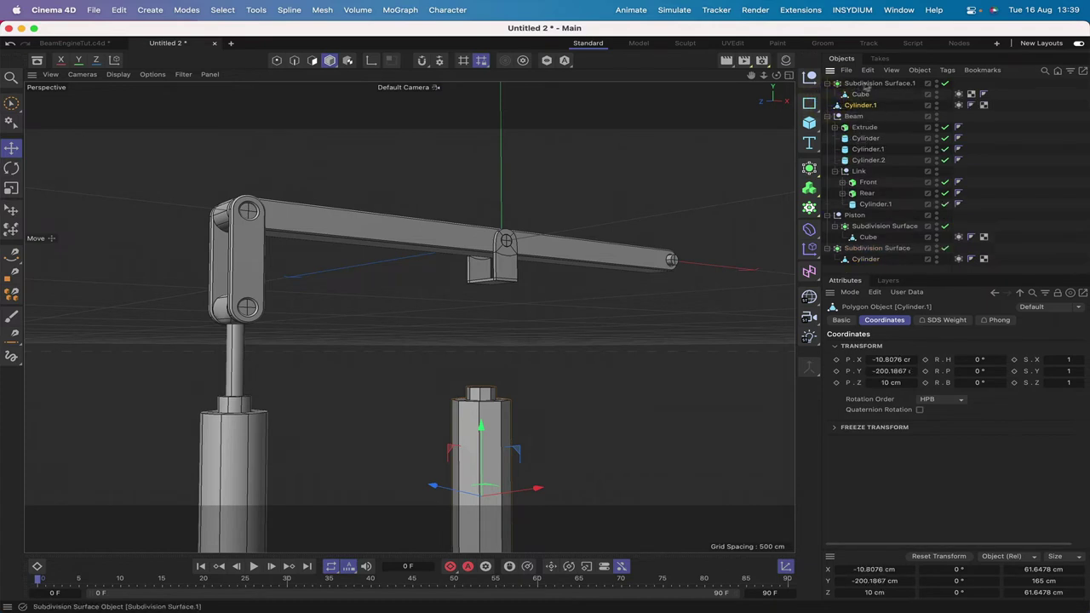
Step: Set the copied column cylinder's X position to 0 cm to centre it under the beam pivot
{"action": "double_click", "coordinate": [888, 360]}
{"action": "type", "text": "0"}
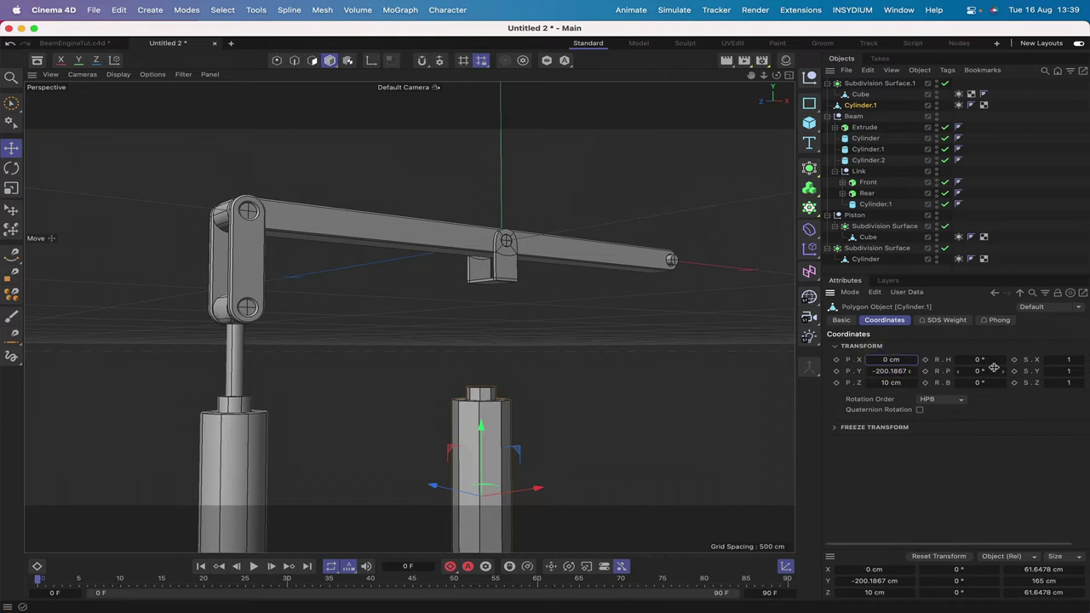
{"action": "key", "text": "Return"}
Step: Box-select all the edges at the column's upper end and raise them about 55 cm along Y towards the bracket
{"action": "left_click_drag", "start_coordinate": [777, 76], "coordinate": [757, 96]}
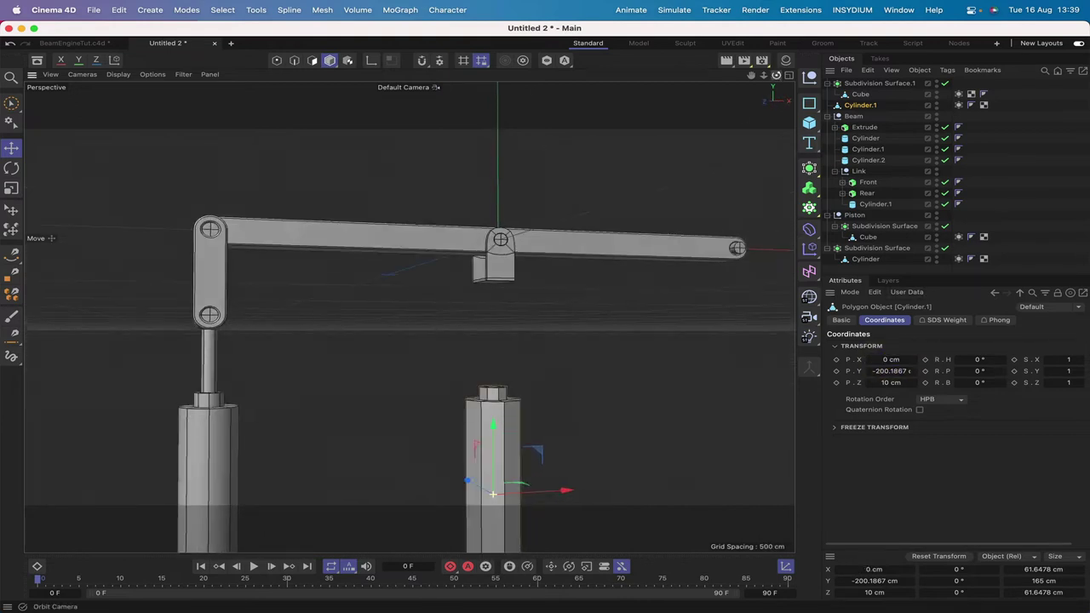
{"action": "left_click", "coordinate": [294, 60]}
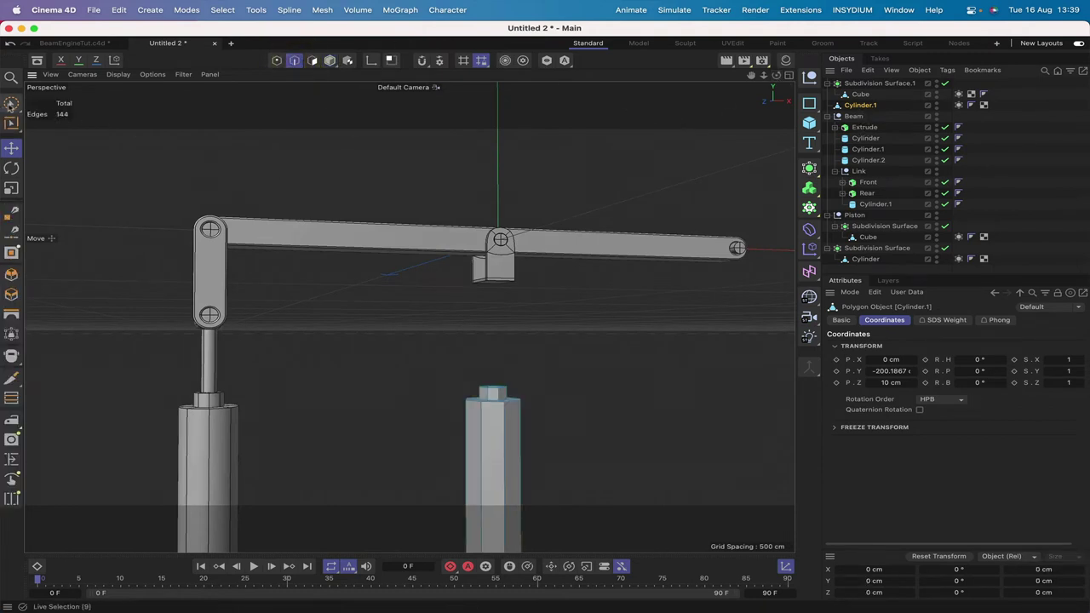
{"action": "left_click_drag", "start_coordinate": [11, 103], "coordinate": [64, 138]}
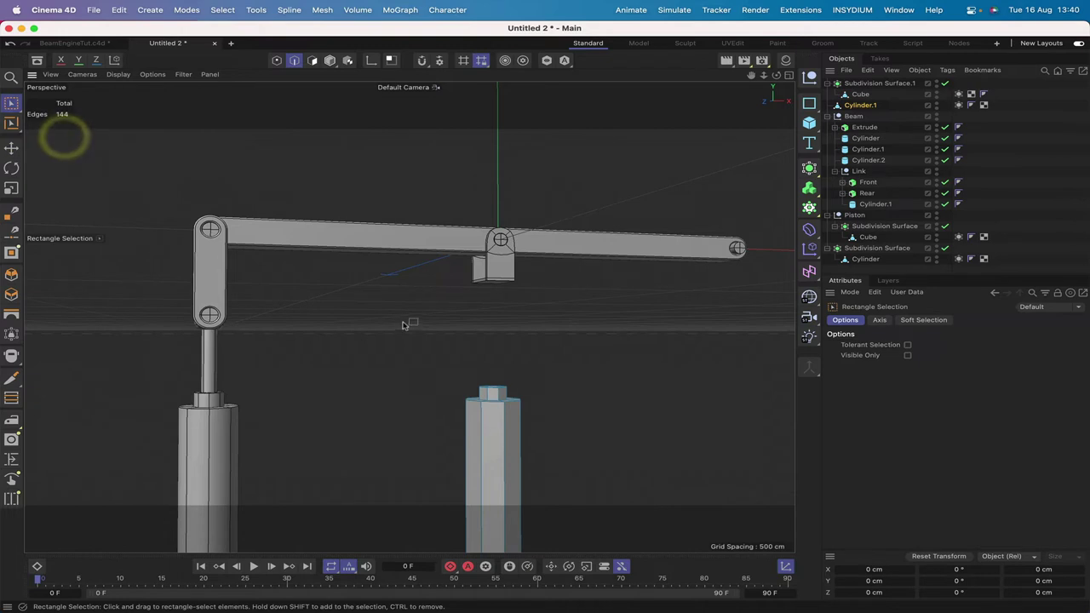
{"action": "left_click_drag", "start_coordinate": [403, 325], "coordinate": [588, 425]}
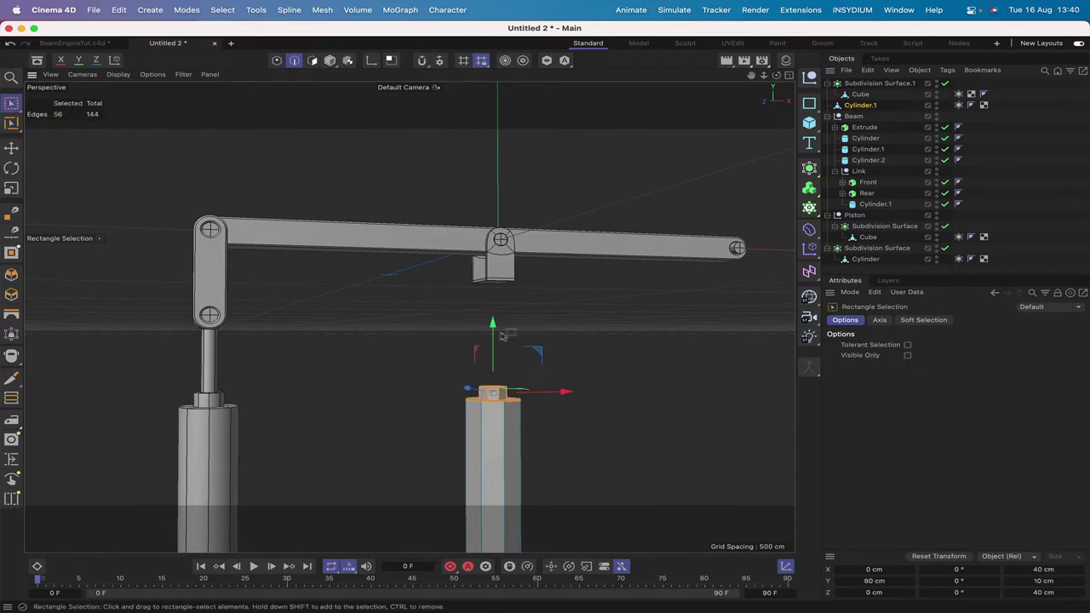
{"action": "left_click_drag", "start_coordinate": [492, 324], "coordinate": [492, 255]}
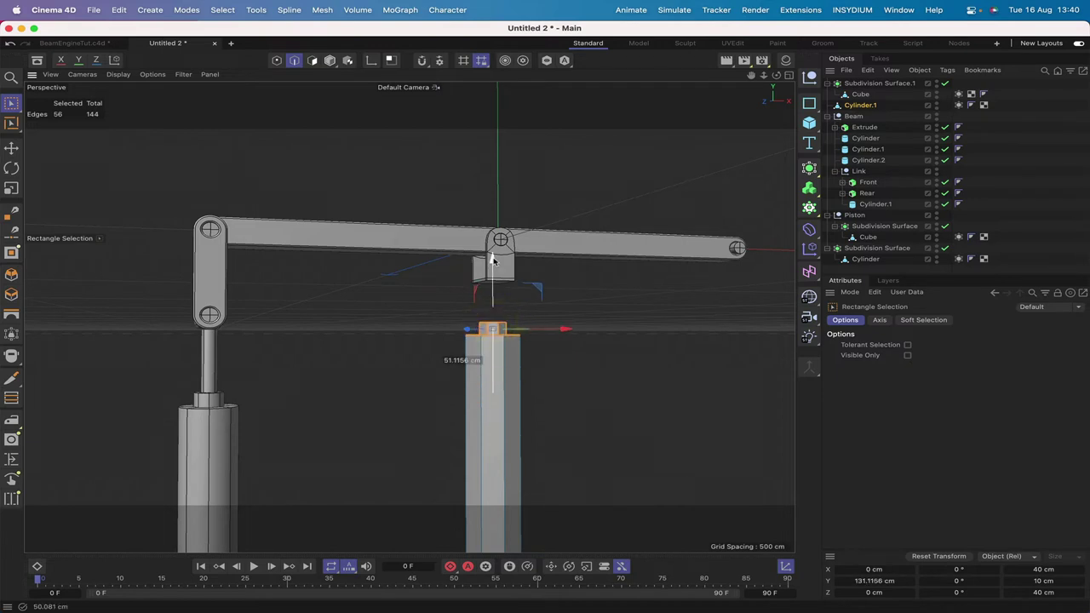
{"action": "left_click", "coordinate": [492, 254]}
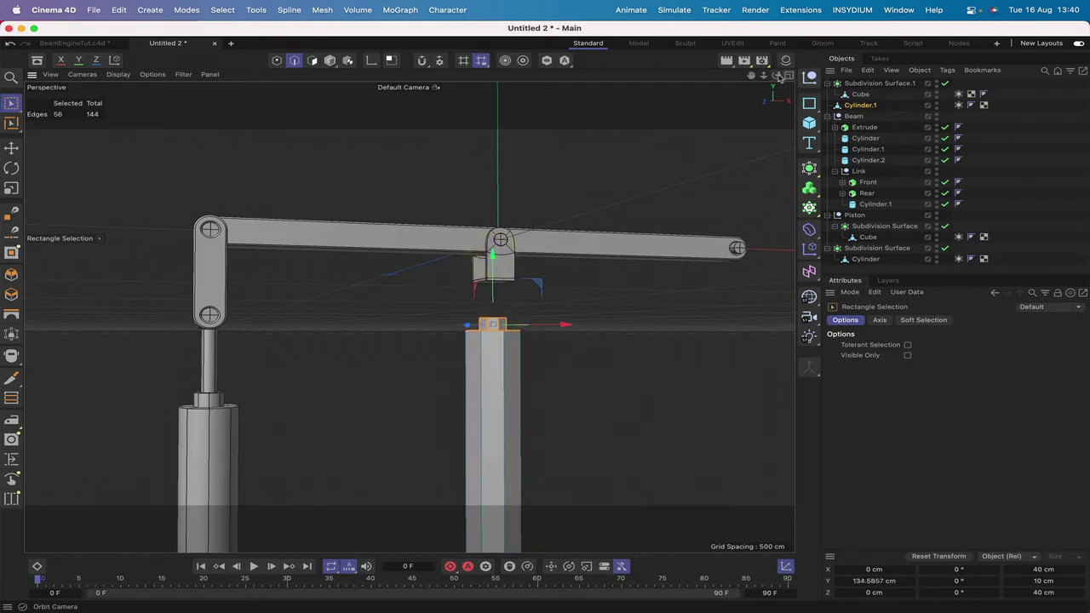
Step: Close the hole in the column's upper collar with a Polygon Pen face traced around its inner rim points
{"action": "mouse_move", "coordinate": [776, 75]}
{"action": "left_mouse_down"}
{"action": "mouse_move", "coordinate": [733, 80]}
{"action": "mouse_move", "coordinate": [776, 77]}
{"action": "left_mouse_up"}
{"action": "scroll", "coordinate": [546, 320], "scroll_direction": "up", "scroll_amount": 5}
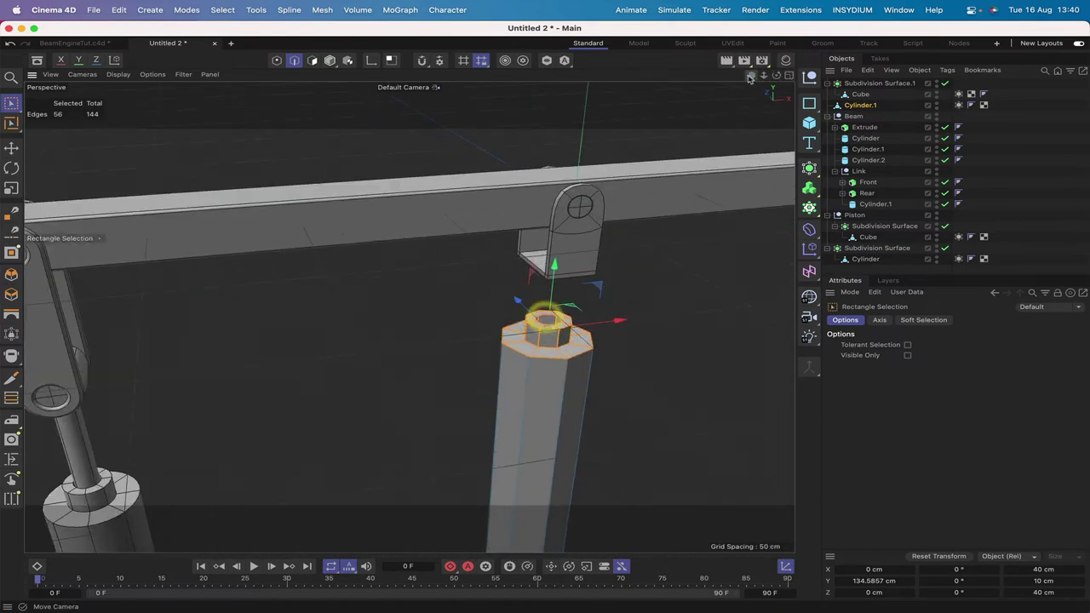
{"action": "middle_click_drag", "start_coordinate": [547, 320], "coordinate": [420, 376], "text": "alt"}
{"action": "scroll", "coordinate": [547, 320], "scroll_direction": "up", "scroll_amount": 3}
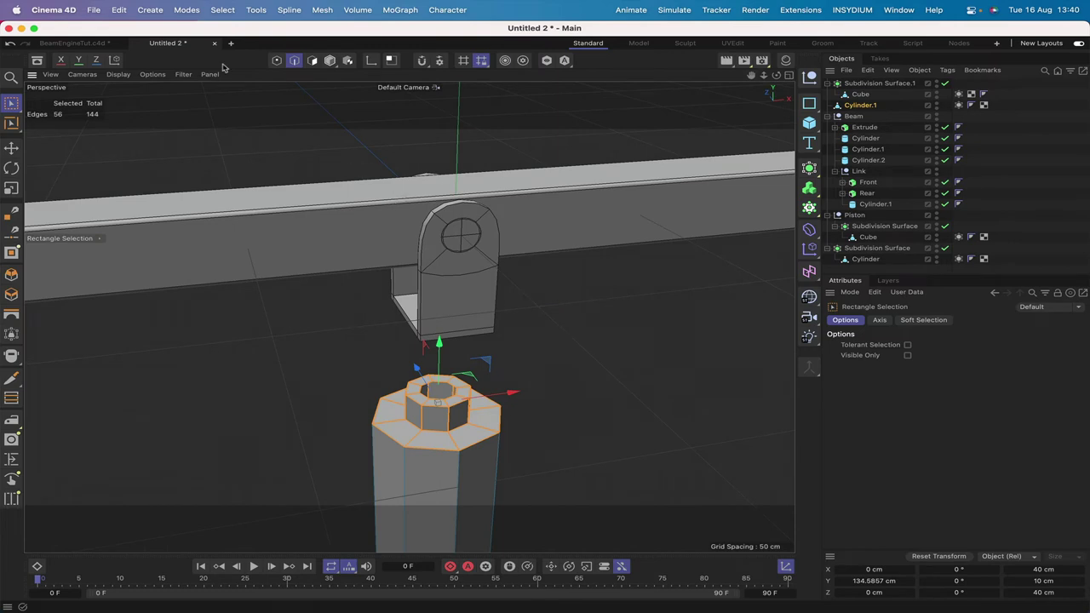
{"action": "left_click", "coordinate": [257, 10]}
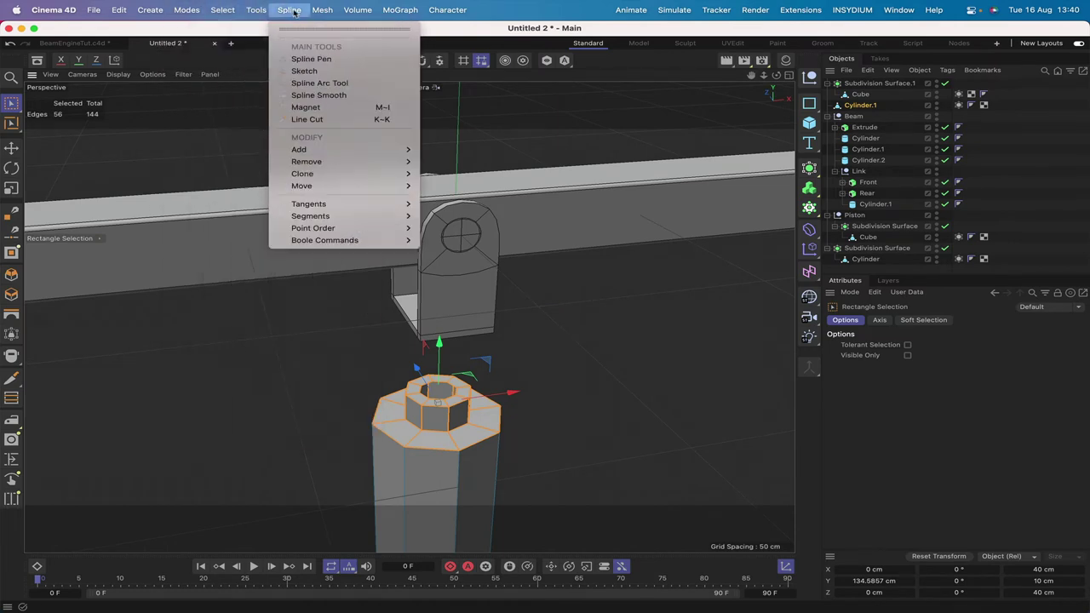
{"action": "mouse_move", "coordinate": [324, 11]}
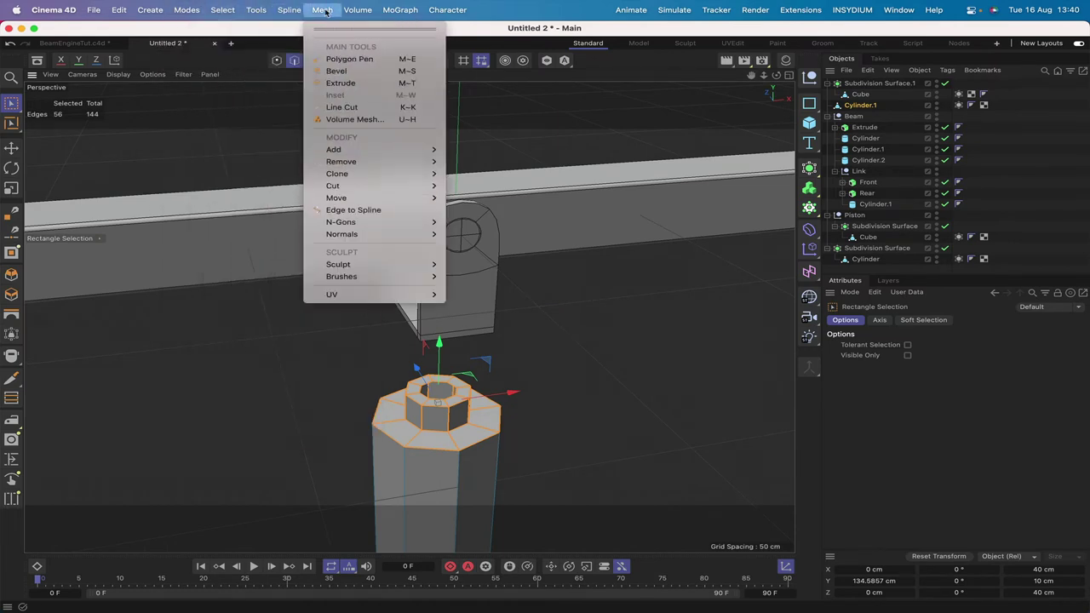
{"action": "left_click", "coordinate": [345, 59]}
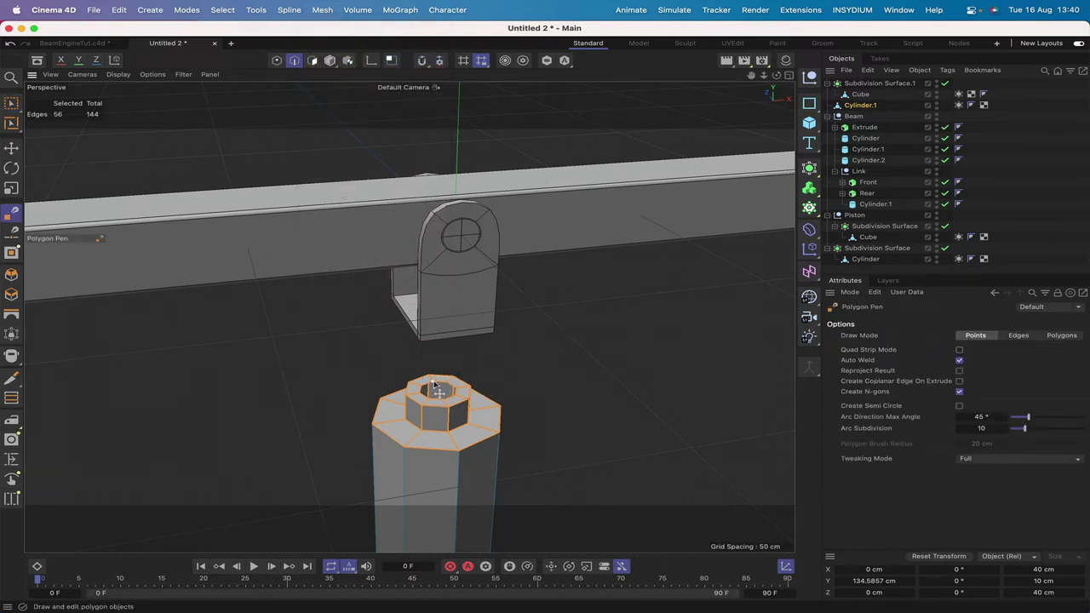
{"action": "left_click", "coordinate": [435, 382]}
{"action": "left_click", "coordinate": [457, 388]}
{"action": "left_click", "coordinate": [456, 395]}
{"action": "left_click", "coordinate": [432, 399]}
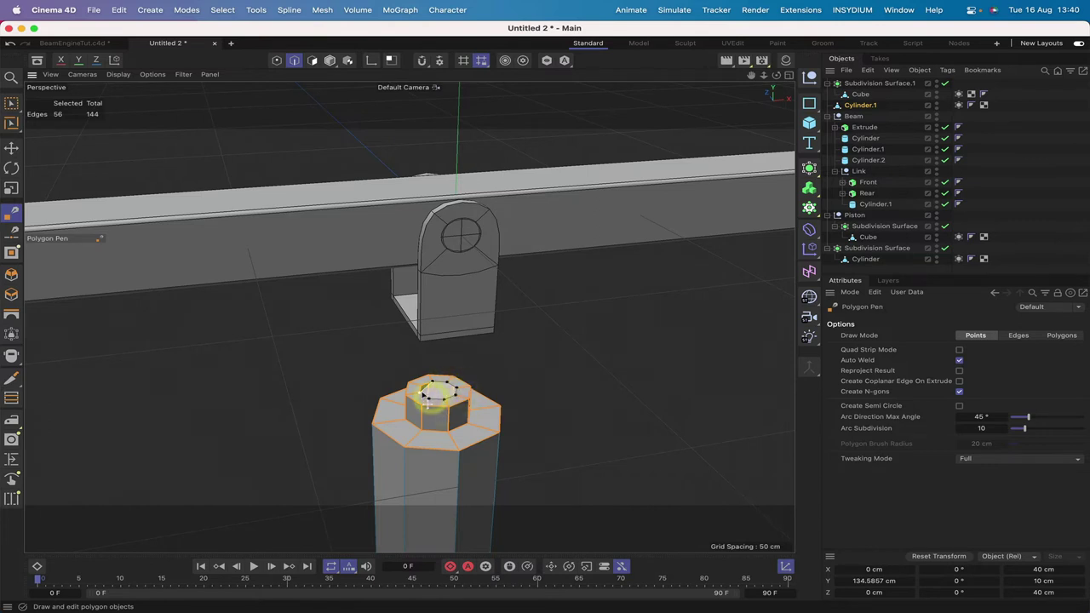
{"action": "left_click", "coordinate": [420, 384]}
{"action": "left_click", "coordinate": [432, 382]}
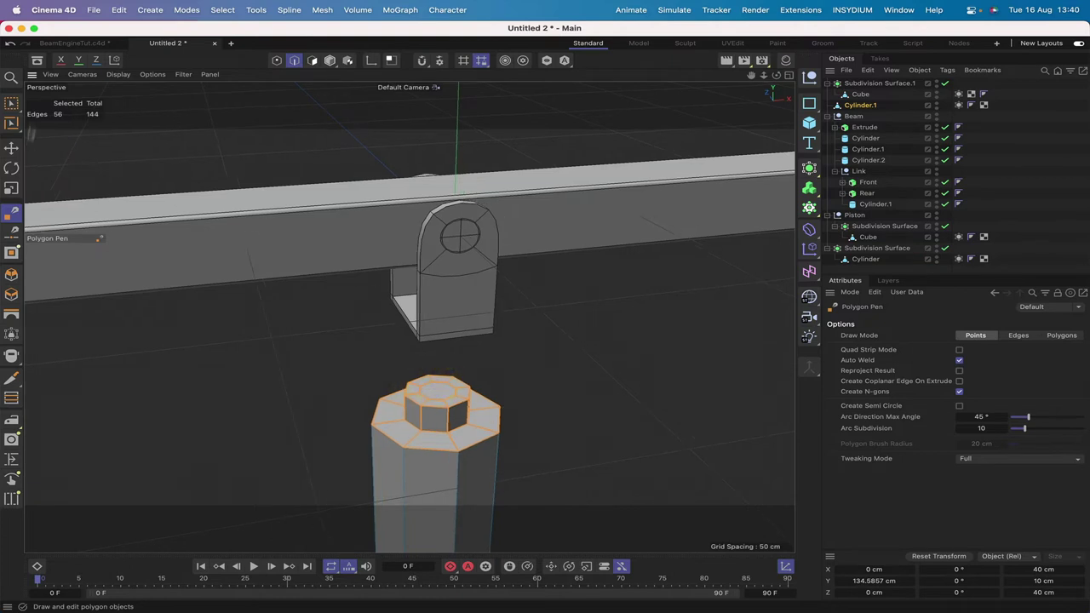
Step: Select the new cap polygon on the column's collar and extrude it with a 20 cm offset
{"action": "left_click", "coordinate": [11, 103]}
{"action": "left_click", "coordinate": [59, 124]}
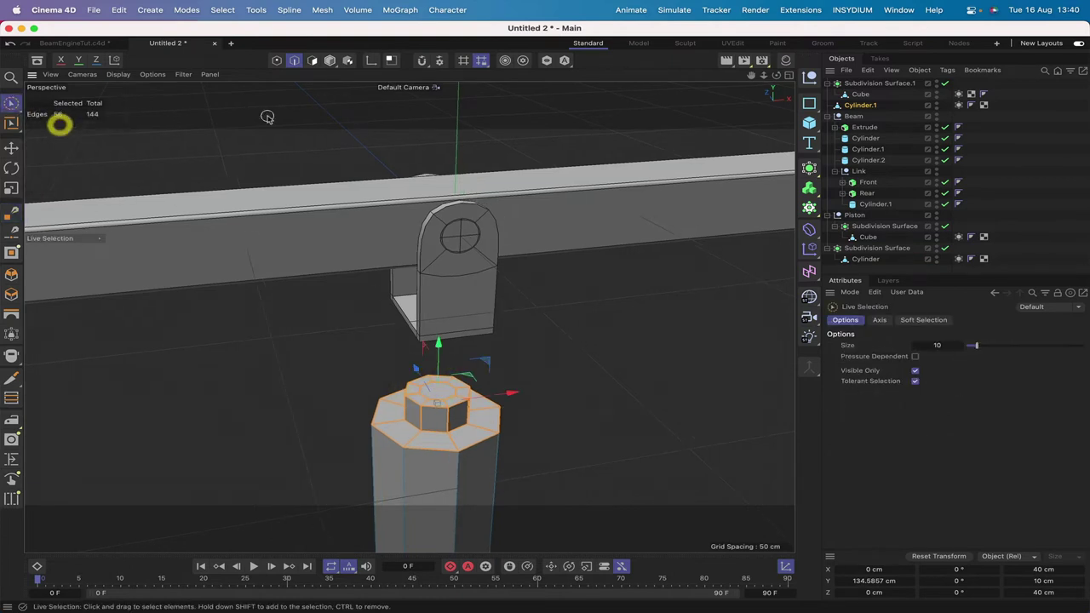
{"action": "left_click", "coordinate": [313, 64]}
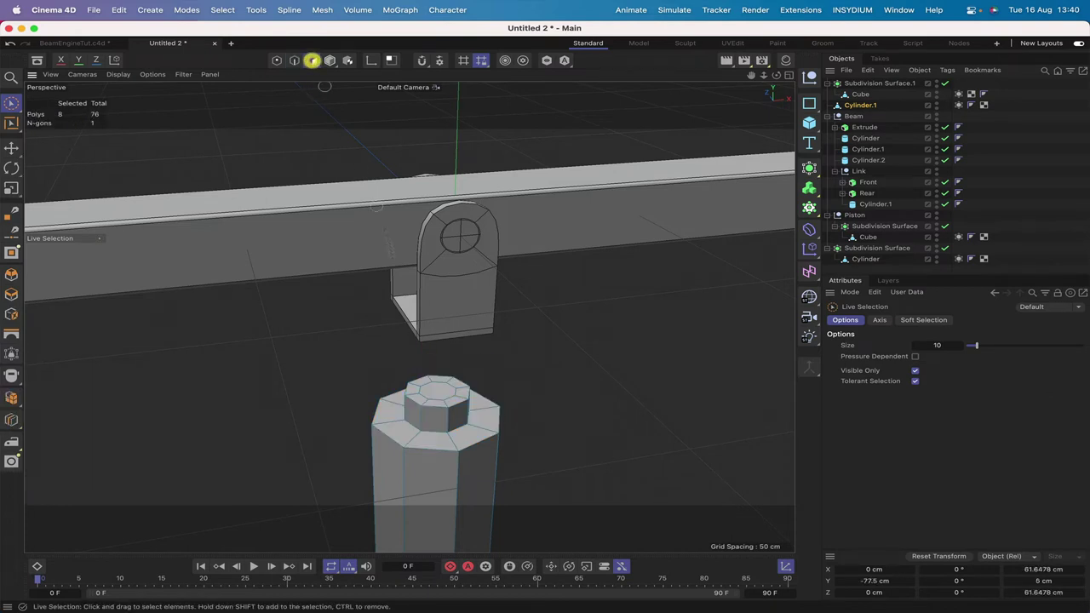
{"action": "left_click", "coordinate": [440, 393]}
{"action": "key", "text": "d"}
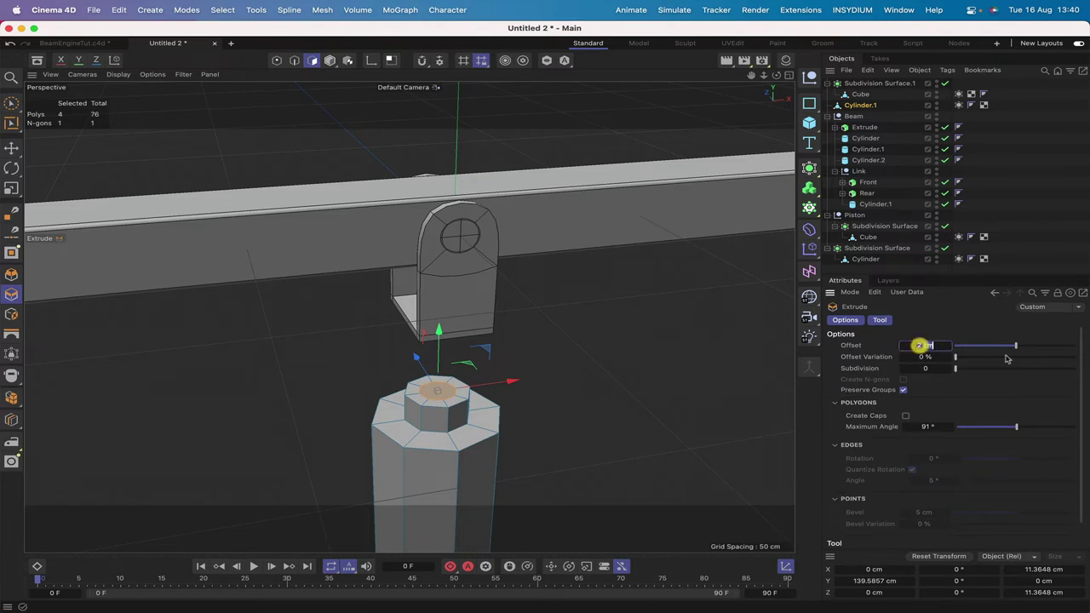
{"action": "type", "text": "20"}
{"action": "key", "text": "Return"}
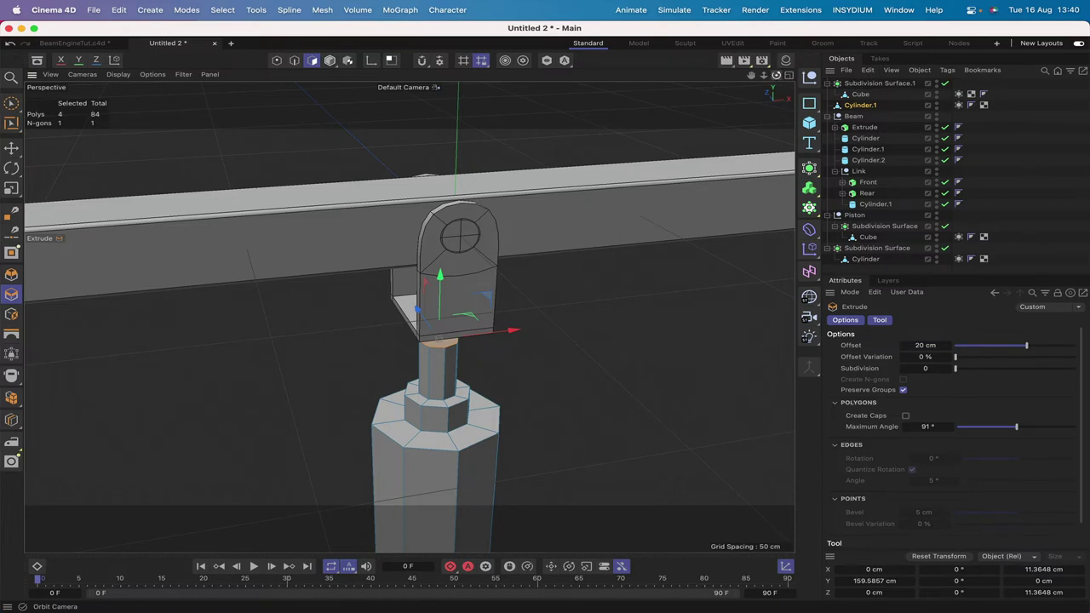
Step: Raise the extruded rod's end face about 9 cm along Y to meet the bracket's underside
{"action": "left_click_drag", "start_coordinate": [776, 76], "coordinate": [750, 103]}
{"action": "left_click_drag", "start_coordinate": [437, 271], "coordinate": [441, 242]}
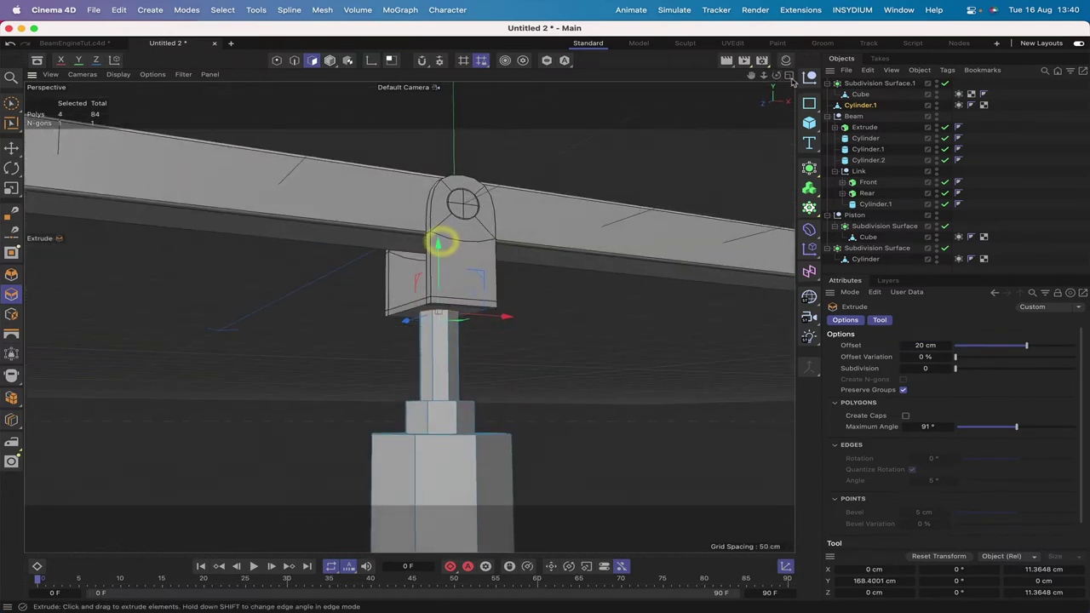
{"action": "left_click_drag", "start_coordinate": [776, 75], "coordinate": [747, 89]}
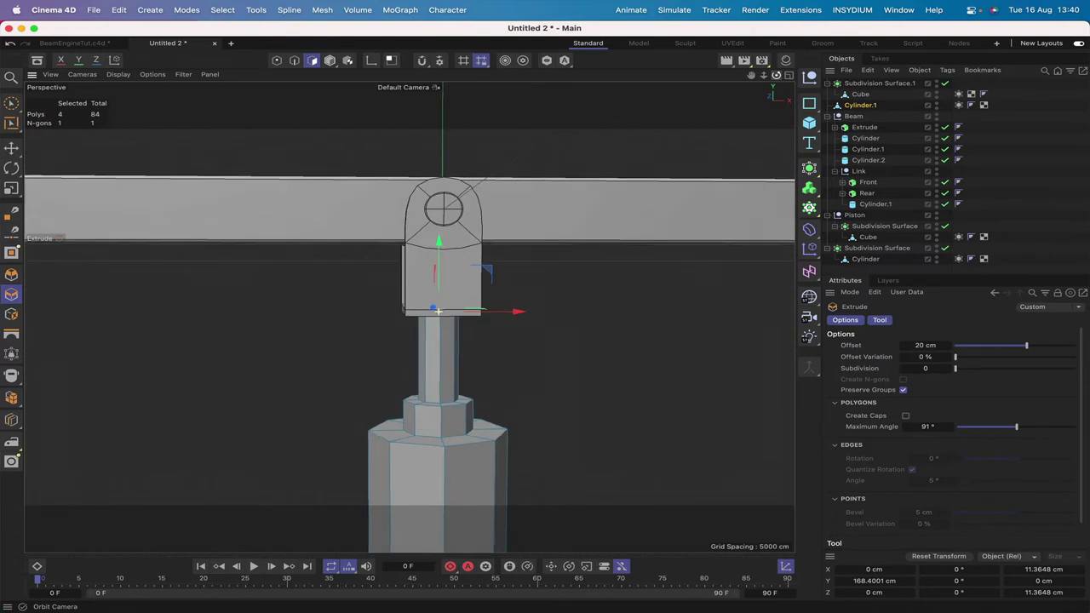
Step: Deselect the column and examine the whole engine, including the joint between column and bracket up close
{"action": "left_click", "coordinate": [900, 107]}
{"action": "right_click_drag", "start_coordinate": [750, 76], "coordinate": [681, 76]}
{"action": "left_click_drag", "start_coordinate": [750, 75], "coordinate": [779, 17]}
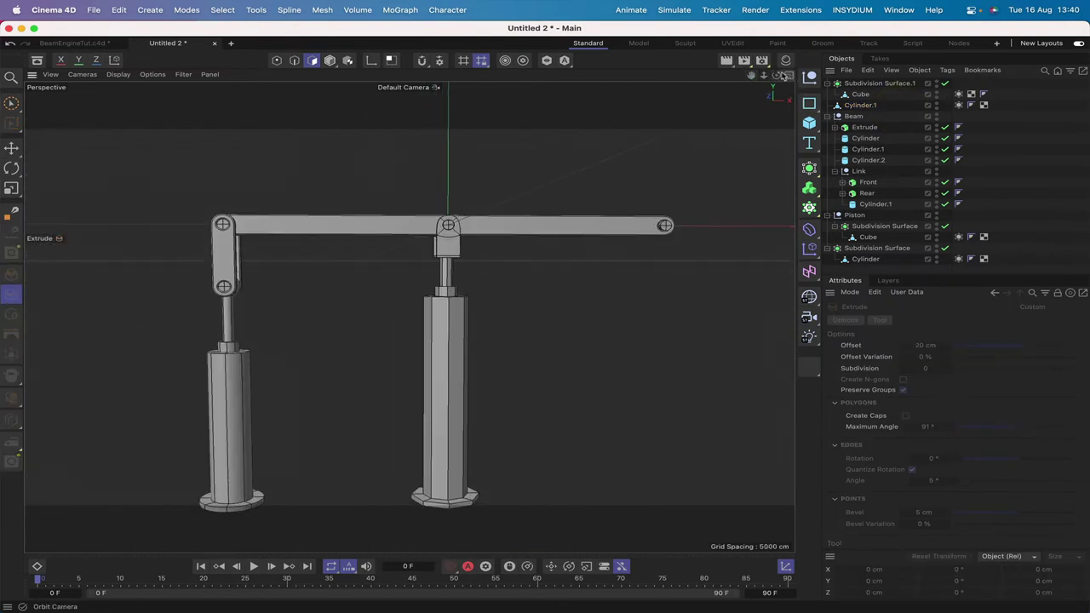
{"action": "left_click_drag", "start_coordinate": [776, 75], "coordinate": [864, 96]}
{"action": "right_click_drag", "start_coordinate": [751, 77], "coordinate": [805, 77]}
{"action": "left_click_drag", "start_coordinate": [751, 75], "coordinate": [697, 149]}
{"action": "right_click_drag", "start_coordinate": [751, 76], "coordinate": [834, 76]}
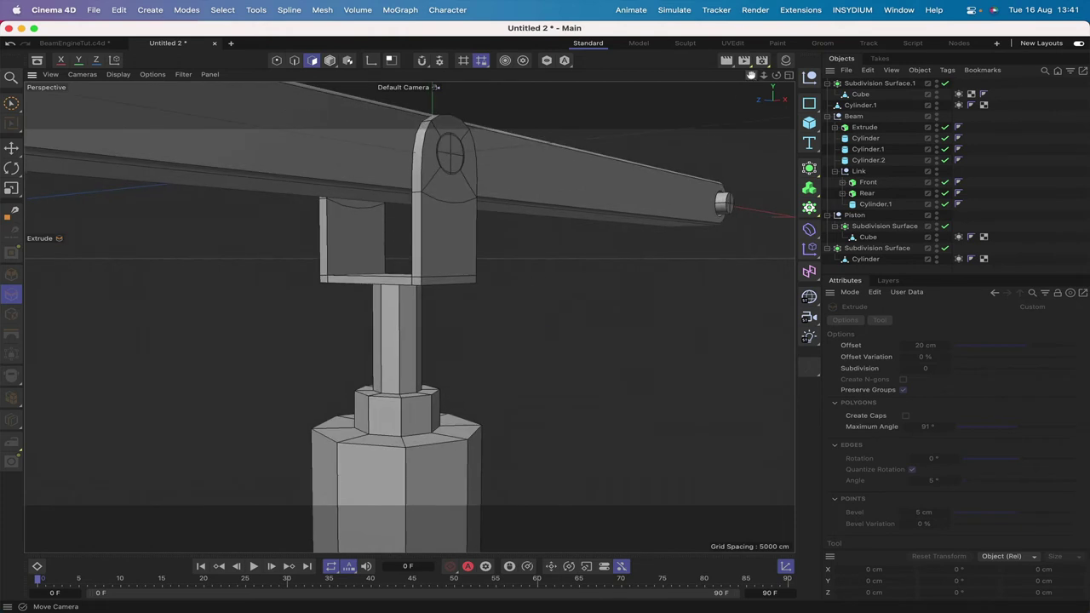
{"action": "mouse_move", "coordinate": [751, 76]}
{"action": "left_mouse_down"}
{"action": "mouse_move", "coordinate": [795, 85]}
{"action": "mouse_move", "coordinate": [767, 77]}
{"action": "mouse_move", "coordinate": [817, 76]}
{"action": "mouse_move", "coordinate": [796, 89]}
{"action": "mouse_move", "coordinate": [746, 83]}
{"action": "left_mouse_up"}
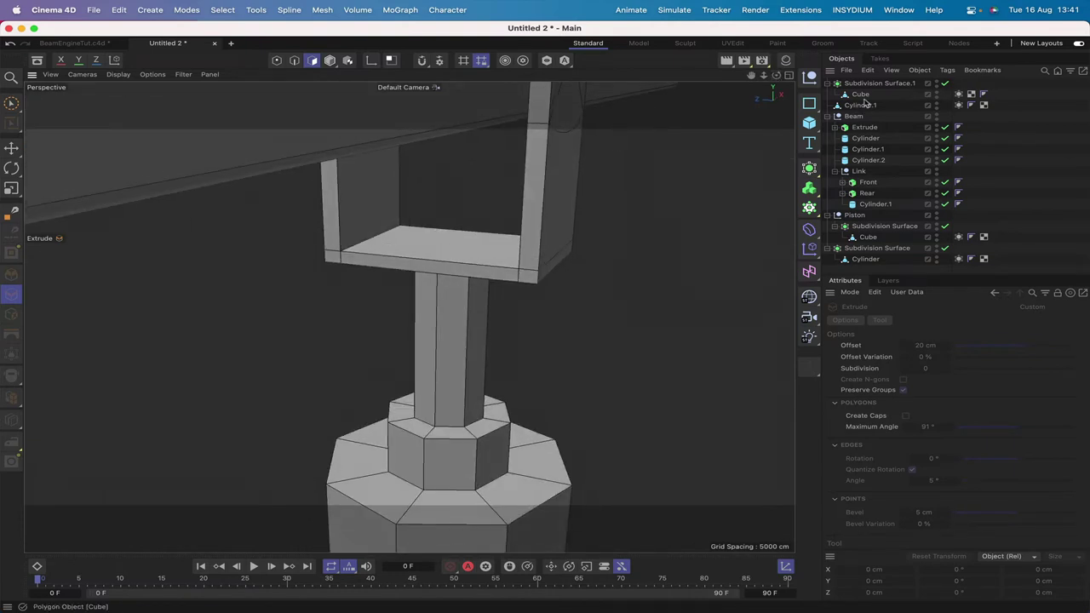
Step: Select the two vertical edge loops on the inner sides of the bracket Cube's plates
{"action": "left_click", "coordinate": [294, 62]}
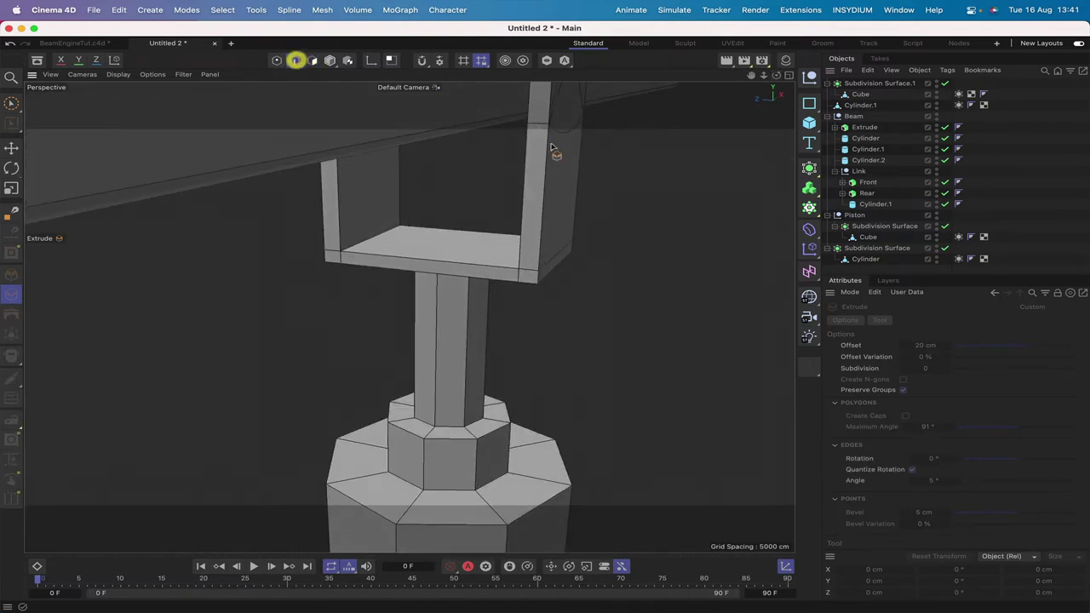
{"action": "left_click", "coordinate": [862, 94]}
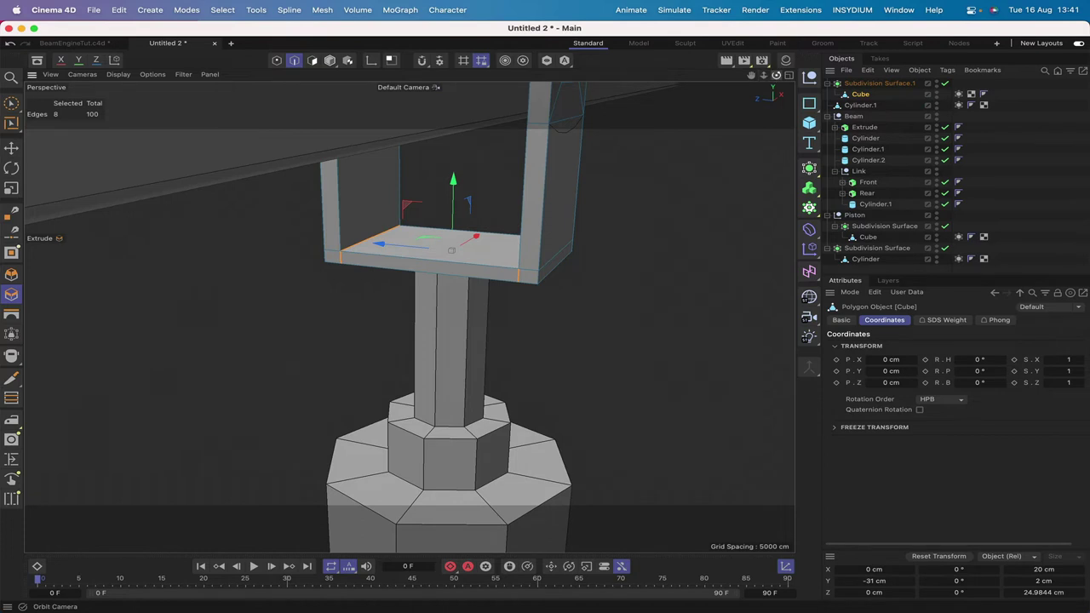
{"action": "left_click_drag", "start_coordinate": [776, 75], "coordinate": [683, 146]}
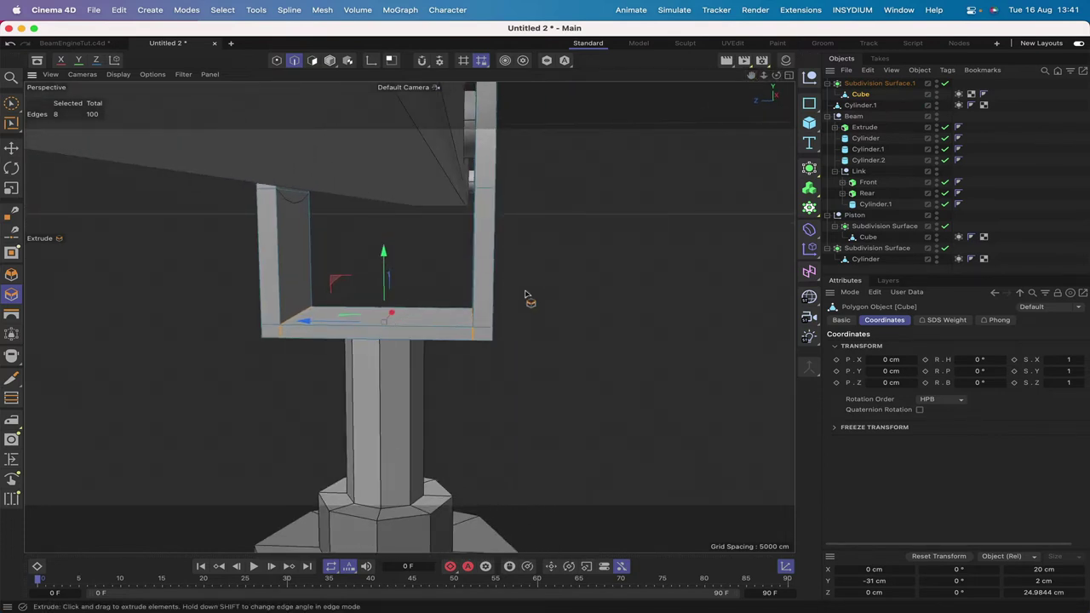
{"action": "key", "text": "u"}
{"action": "key", "text": "l"}
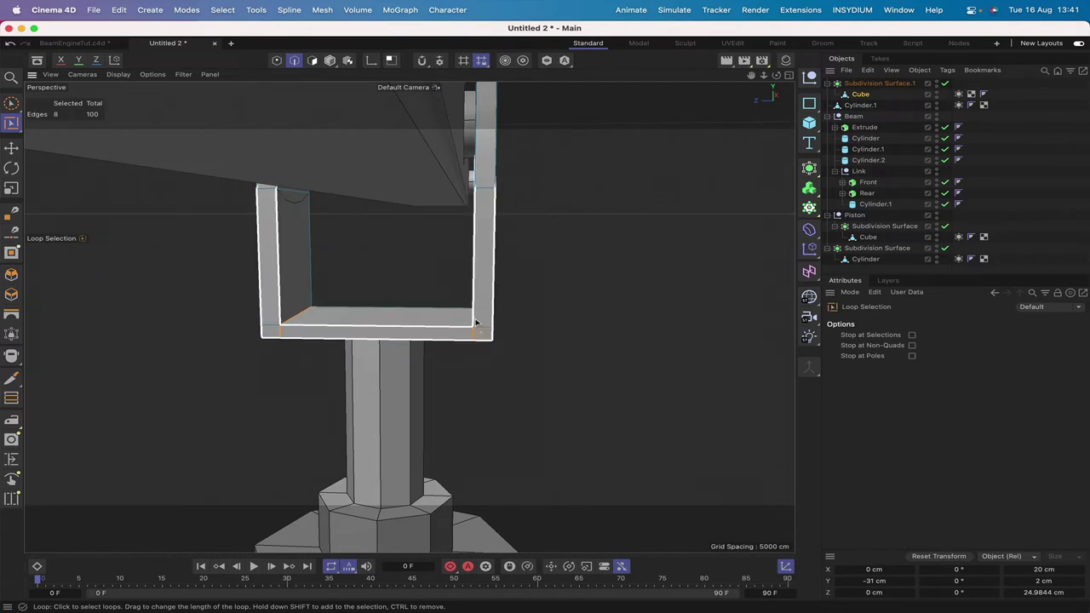
{"action": "left_click_drag", "start_coordinate": [776, 75], "coordinate": [544, 316]}
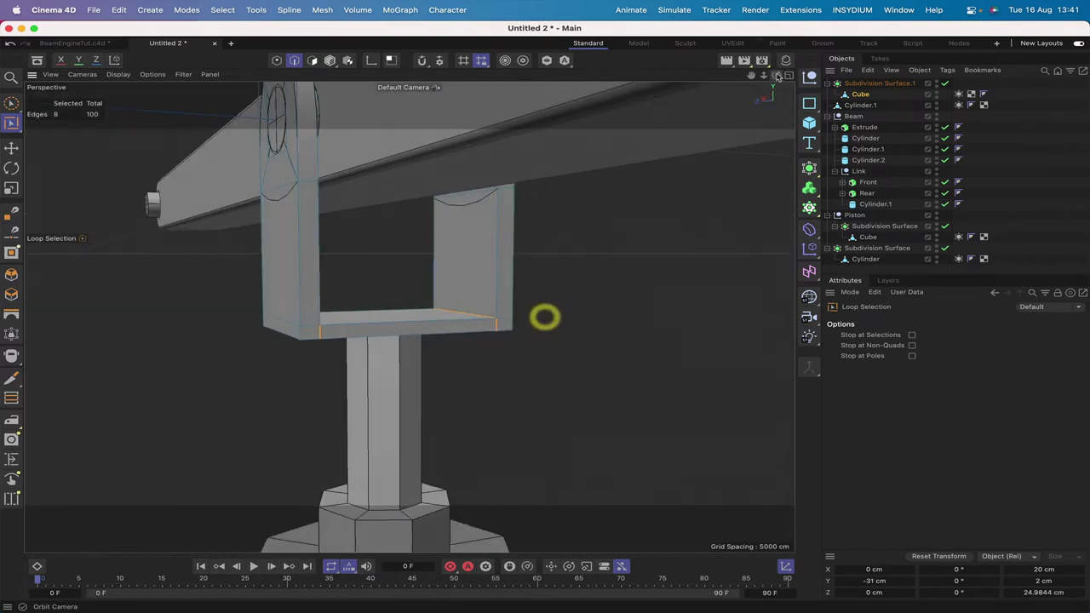
{"action": "left_click", "coordinate": [494, 294]}
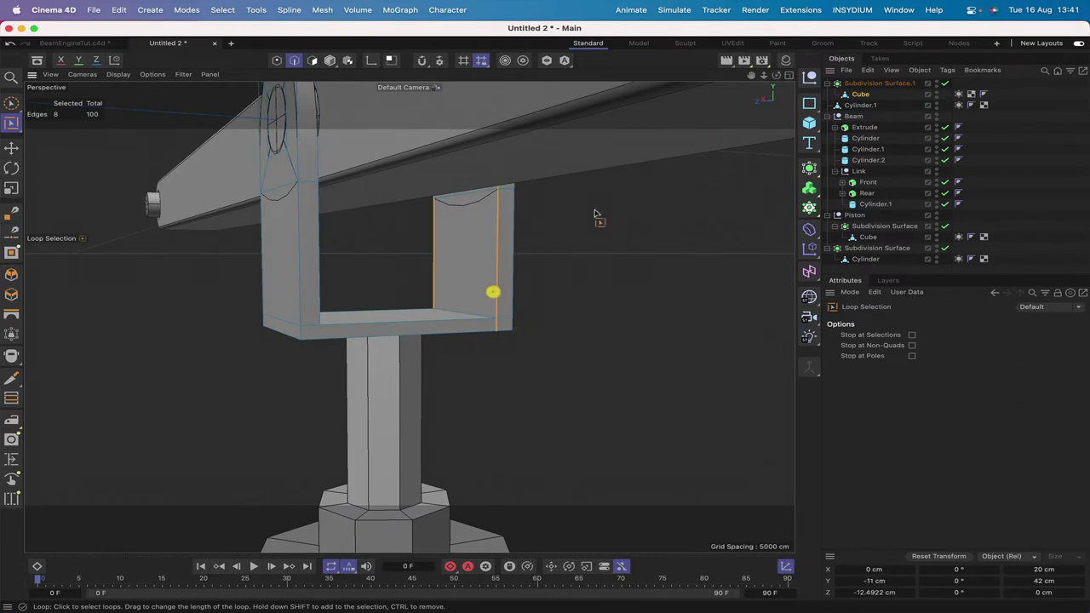
{"action": "left_click_drag", "start_coordinate": [776, 75], "coordinate": [540, 316]}
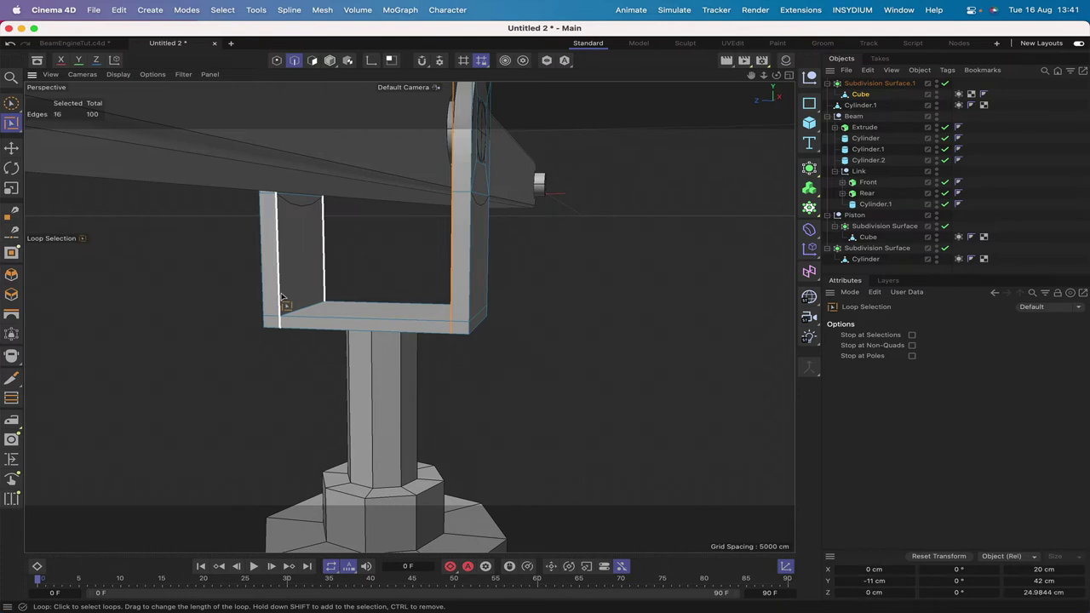
Step: Scale the two selected loops inward along Z to about 22.8 cm apart, thickening the bracket's plates
{"action": "left_click", "coordinate": [11, 188]}
{"action": "left_click_drag", "start_coordinate": [308, 205], "coordinate": [309, 203]}
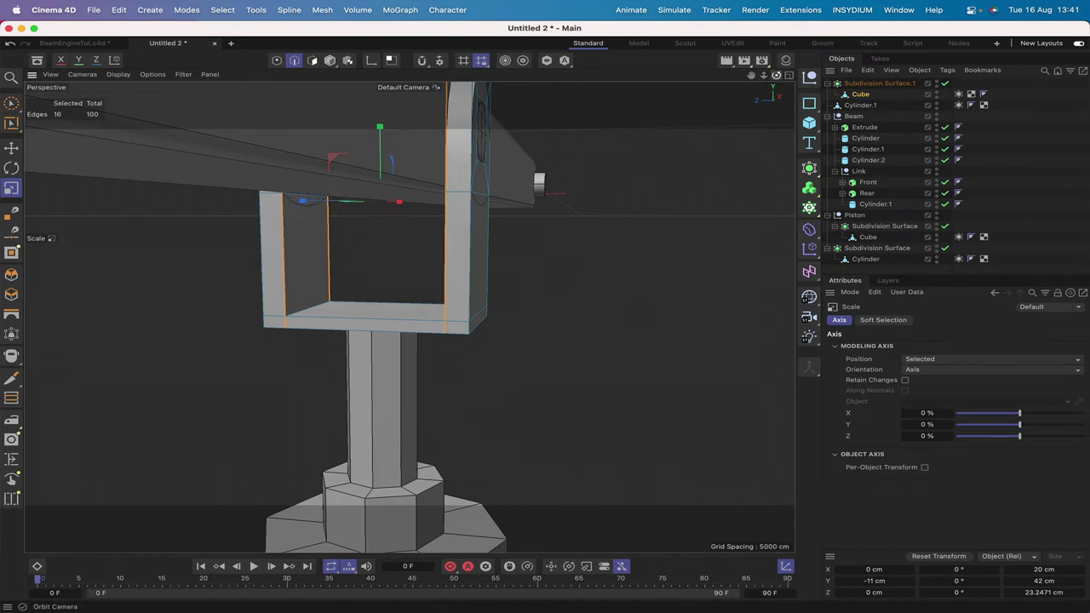
{"action": "mouse_move", "coordinate": [776, 75]}
{"action": "left_mouse_down"}
{"action": "mouse_move", "coordinate": [809, 75]}
{"action": "mouse_move", "coordinate": [793, 74]}
{"action": "left_mouse_up"}
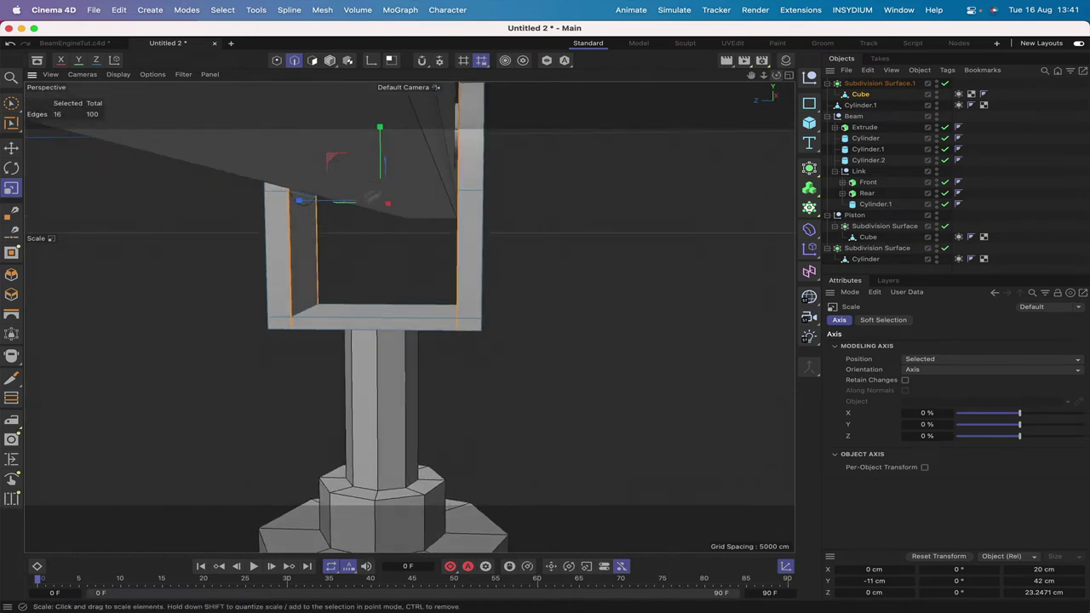
{"action": "left_click_drag", "start_coordinate": [302, 201], "coordinate": [316, 204]}
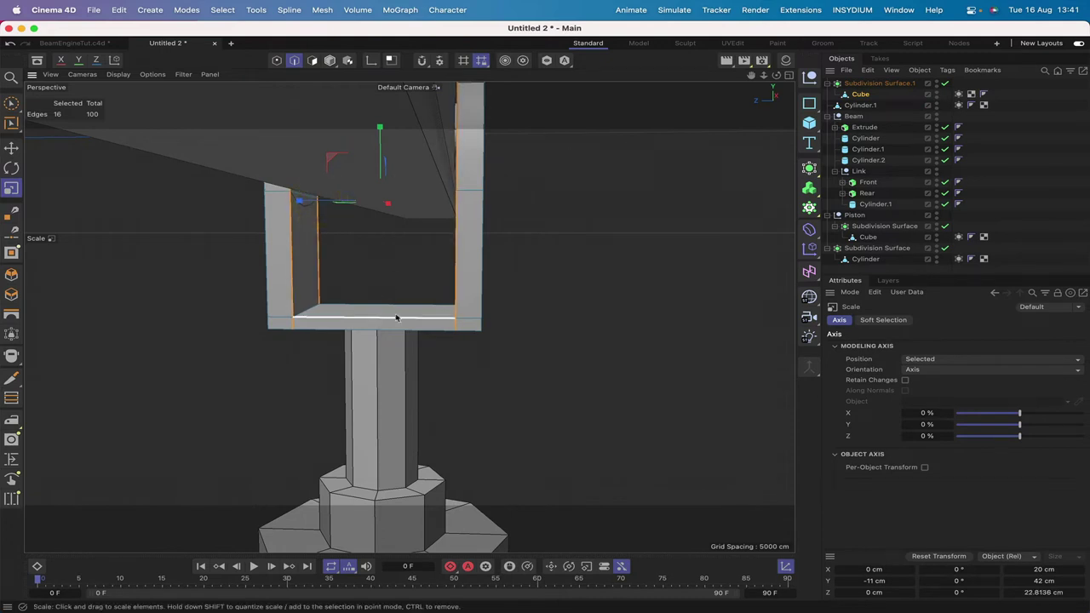
Step: Select the horizontal edge loop at the bracket's inner floor and raise it about 2 cm along Y to thicken the base
{"action": "key", "text": "u"}
{"action": "key", "text": "l"}
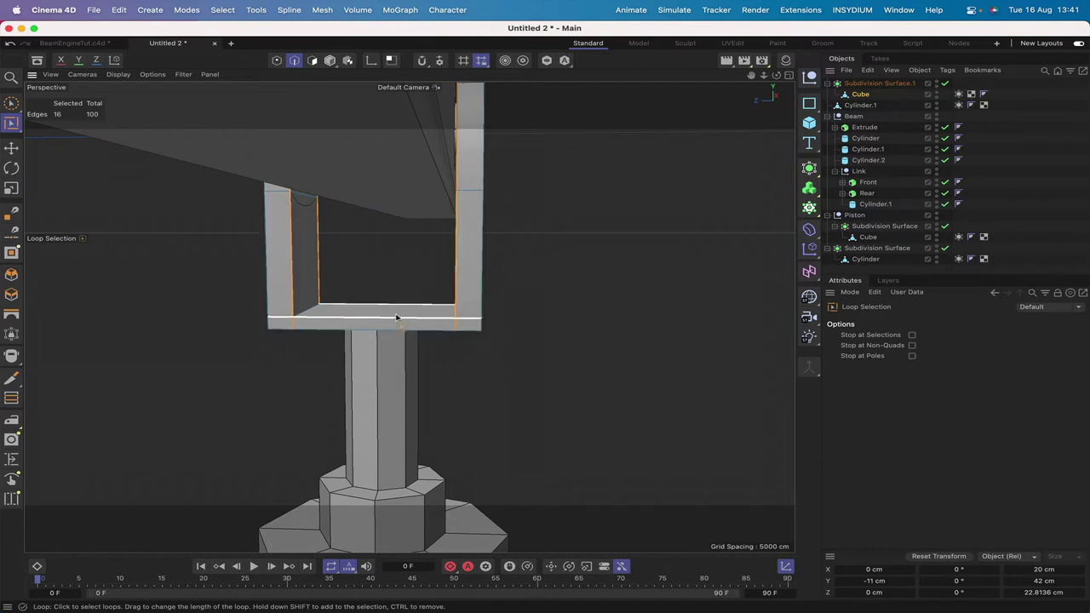
{"action": "left_click", "coordinate": [396, 318]}
{"action": "left_click", "coordinate": [11, 148]}
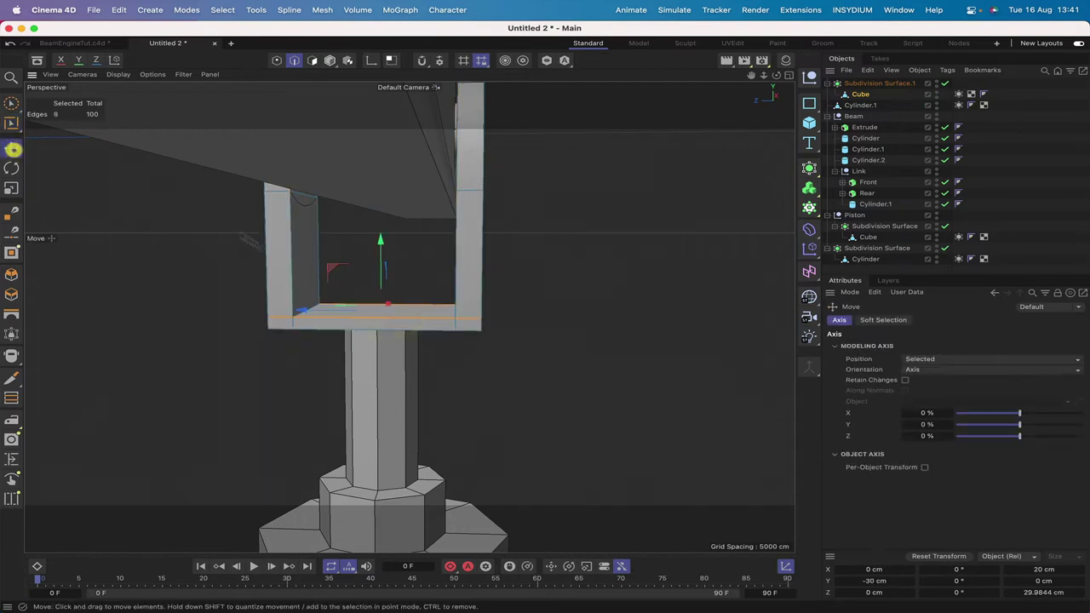
{"action": "left_click_drag", "start_coordinate": [381, 240], "coordinate": [381, 229]}
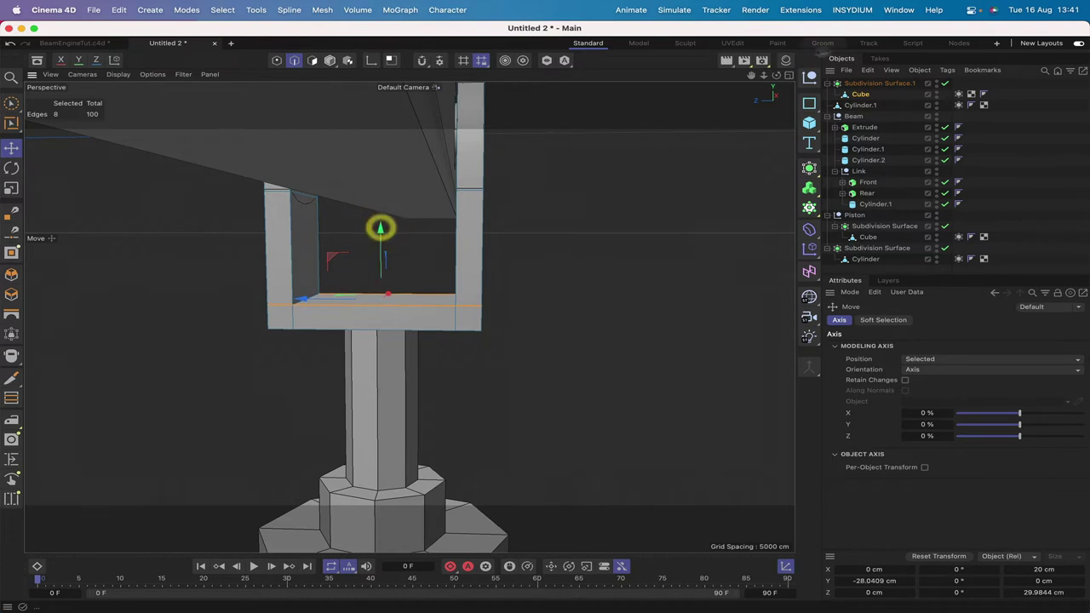
Step: Deselect the bracket and place the column's Cylinder.1 inside a new Subdivision Surface
{"action": "left_click_drag", "start_coordinate": [775, 74], "coordinate": [725, 79]}
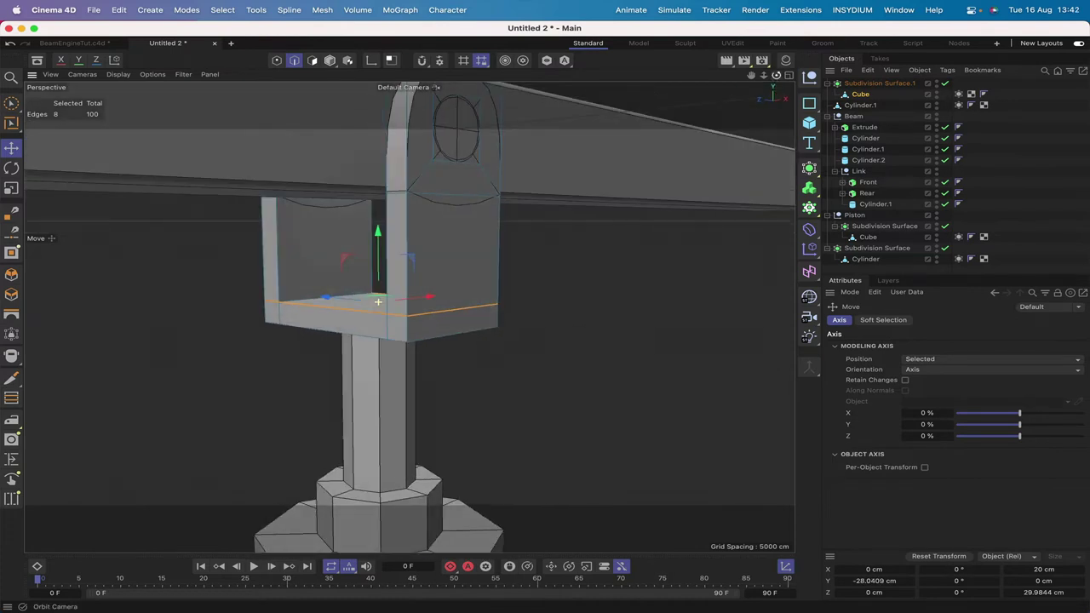
{"action": "right_click_drag", "start_coordinate": [751, 77], "coordinate": [656, 79]}
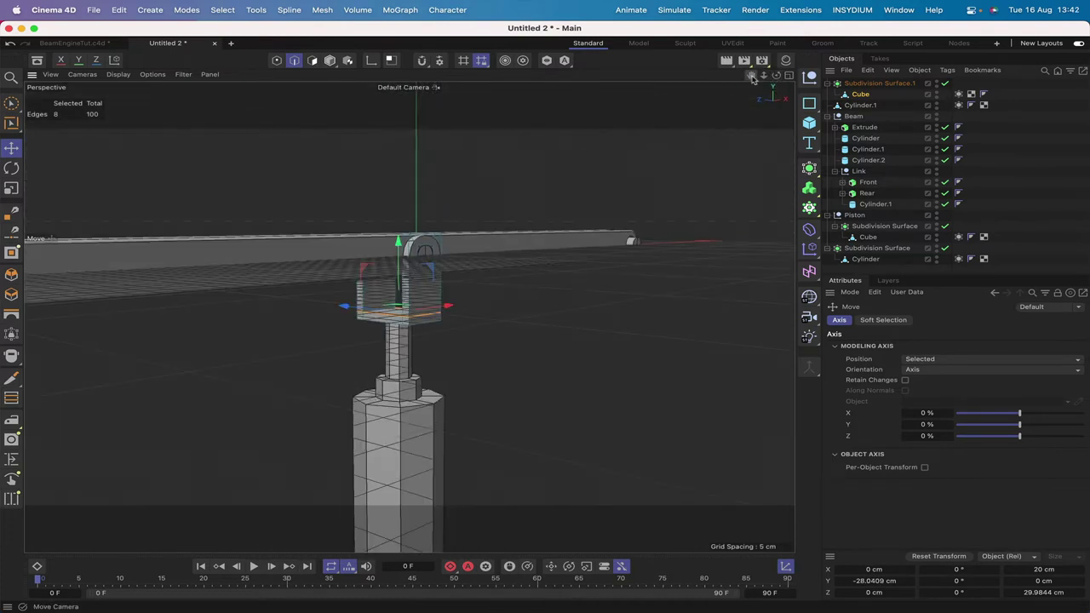
{"action": "left_click_drag", "start_coordinate": [751, 75], "coordinate": [757, 8]}
{"action": "right_click_drag", "start_coordinate": [751, 74], "coordinate": [681, 75]}
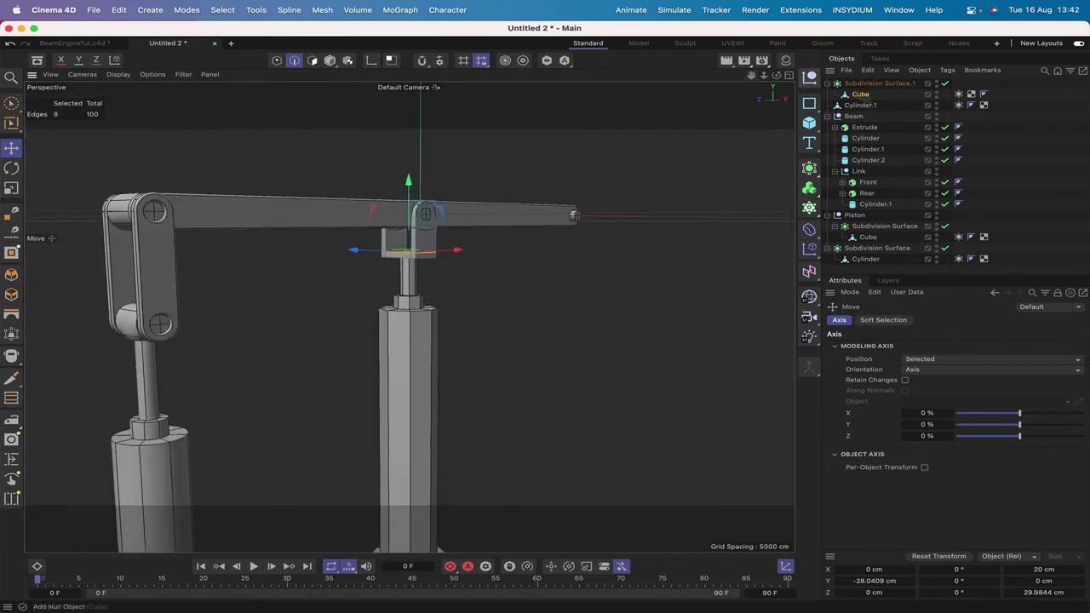
{"action": "left_click", "coordinate": [908, 108]}
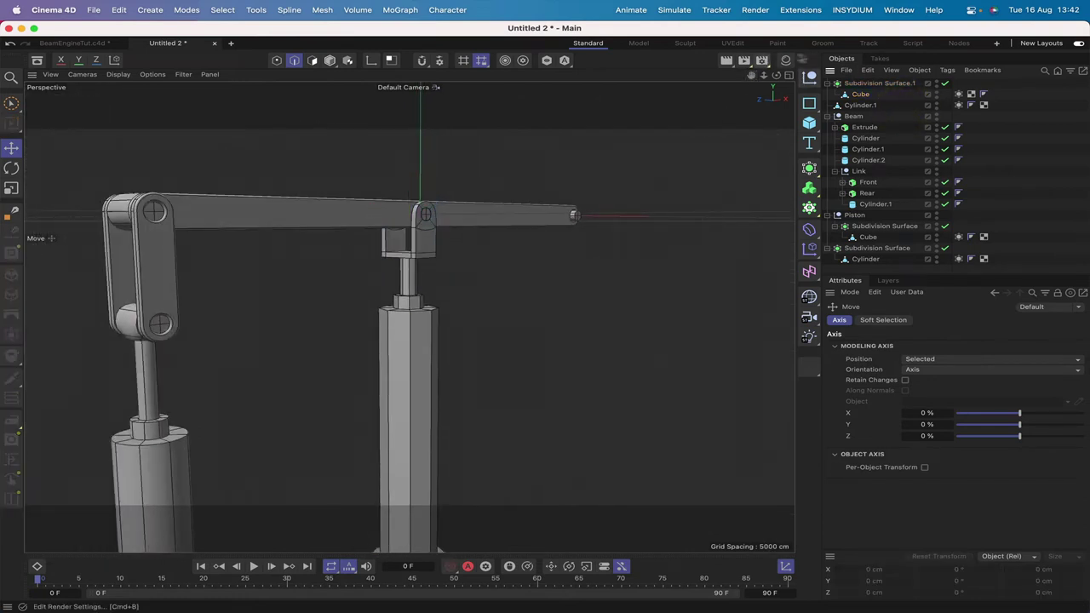
{"action": "left_click_drag", "start_coordinate": [775, 75], "coordinate": [545, 316]}
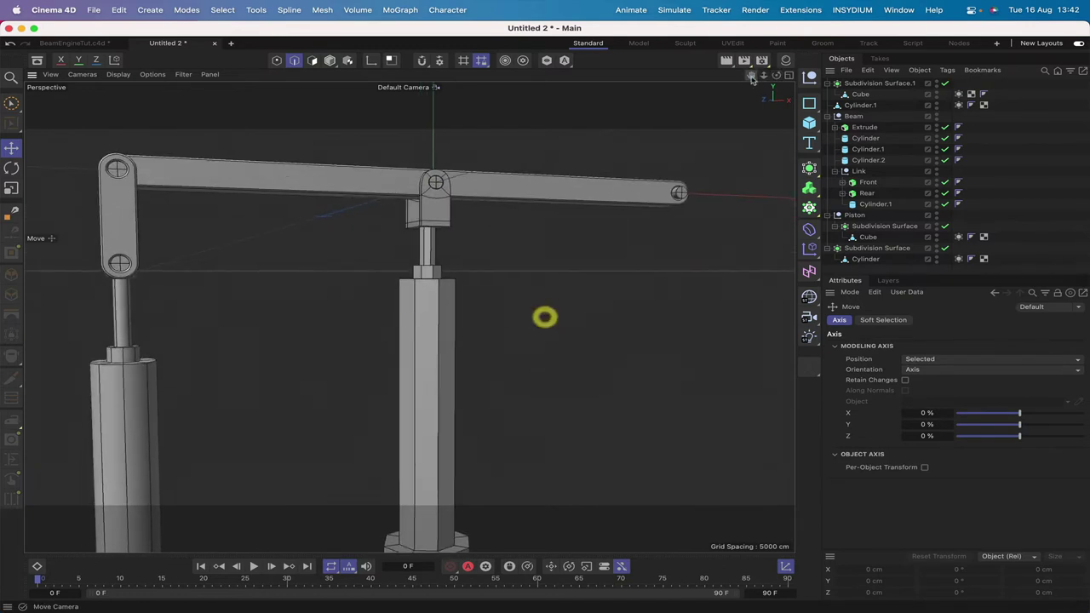
{"action": "left_click", "coordinate": [860, 105]}
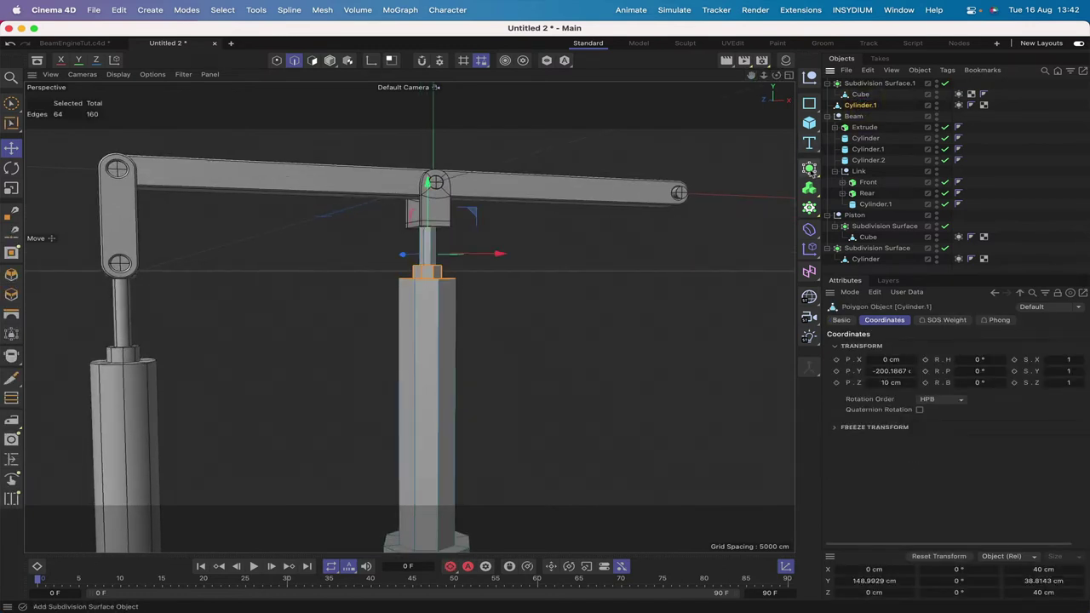
{"action": "left_click", "coordinate": [809, 167], "text": "alt"}
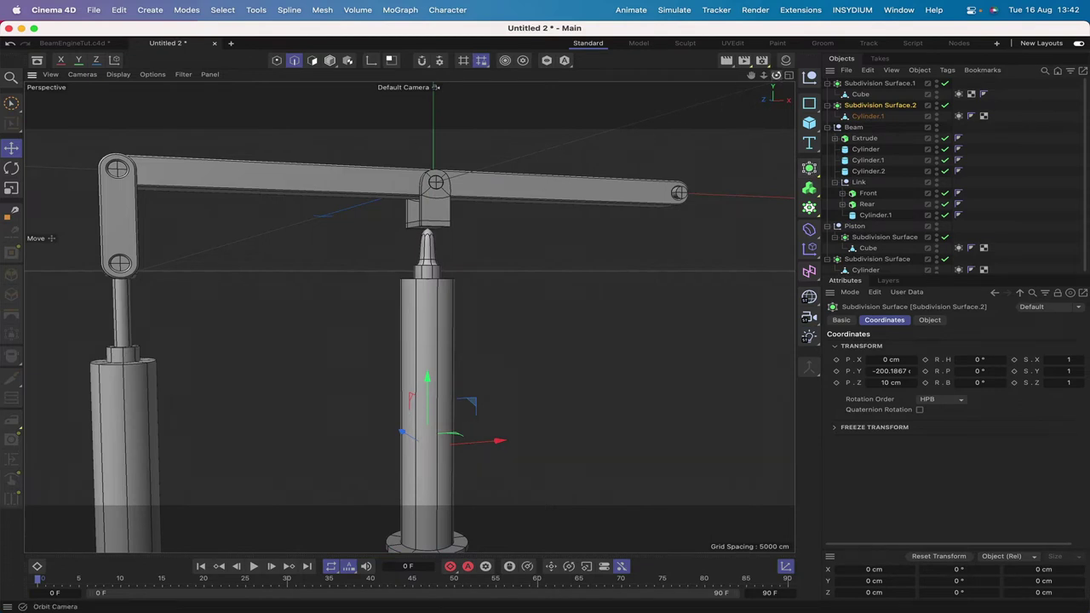
Step: Select the edge loop where the column's rod meets its collar and sharpen it with subdivision weighting
{"action": "left_click_drag", "start_coordinate": [775, 74], "coordinate": [771, 77]}
{"action": "right_click_drag", "start_coordinate": [751, 77], "coordinate": [707, 77]}
{"action": "left_click_drag", "start_coordinate": [751, 75], "coordinate": [845, 54]}
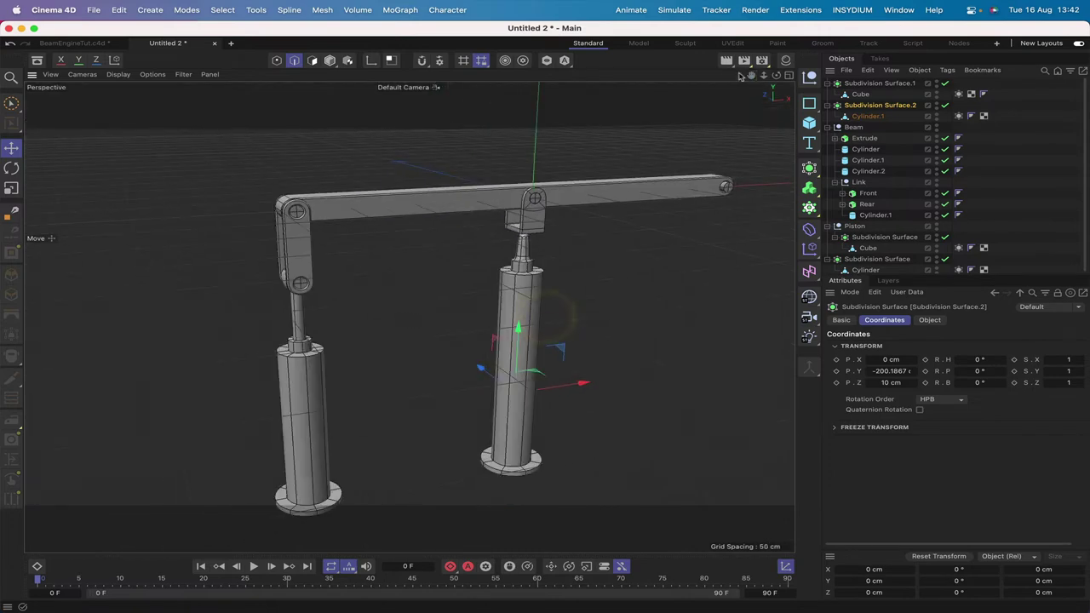
{"action": "left_click_drag", "start_coordinate": [751, 75], "coordinate": [629, 116]}
{"action": "right_click_drag", "start_coordinate": [751, 75], "coordinate": [894, 75]}
{"action": "left_click_drag", "start_coordinate": [409, 317], "coordinate": [545, 317]}
{"action": "left_click", "coordinate": [866, 115]}
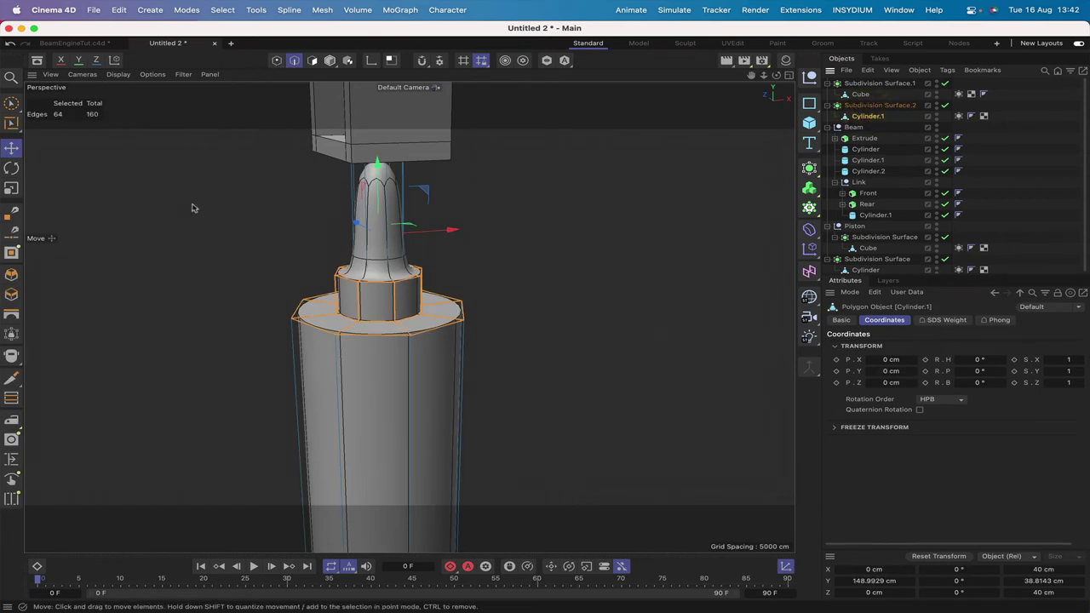
{"action": "key", "text": "u"}
{"action": "key", "text": "l"}
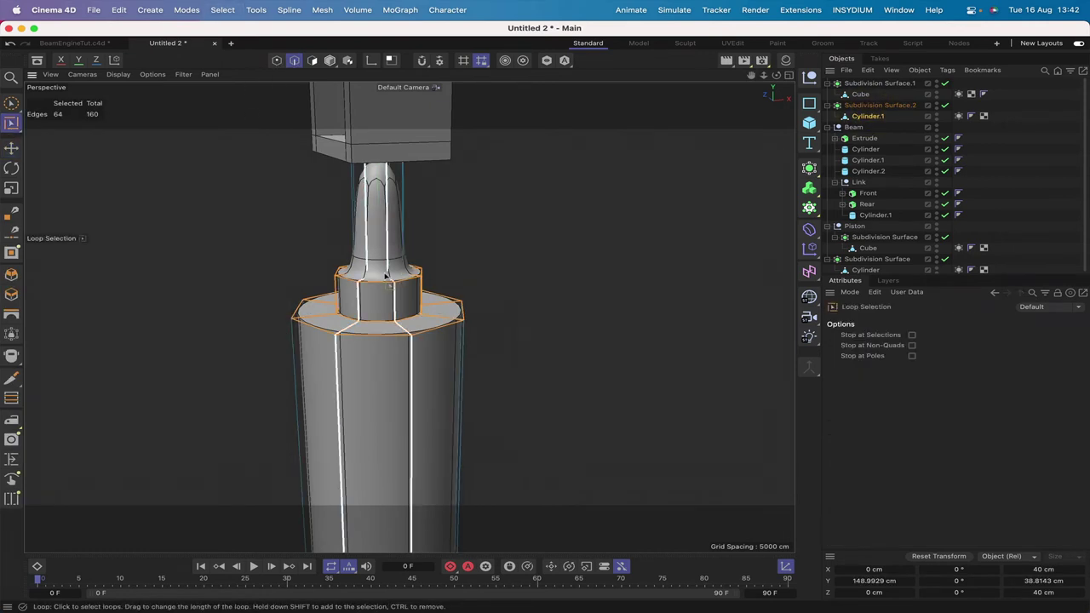
{"action": "left_click", "coordinate": [385, 275]}
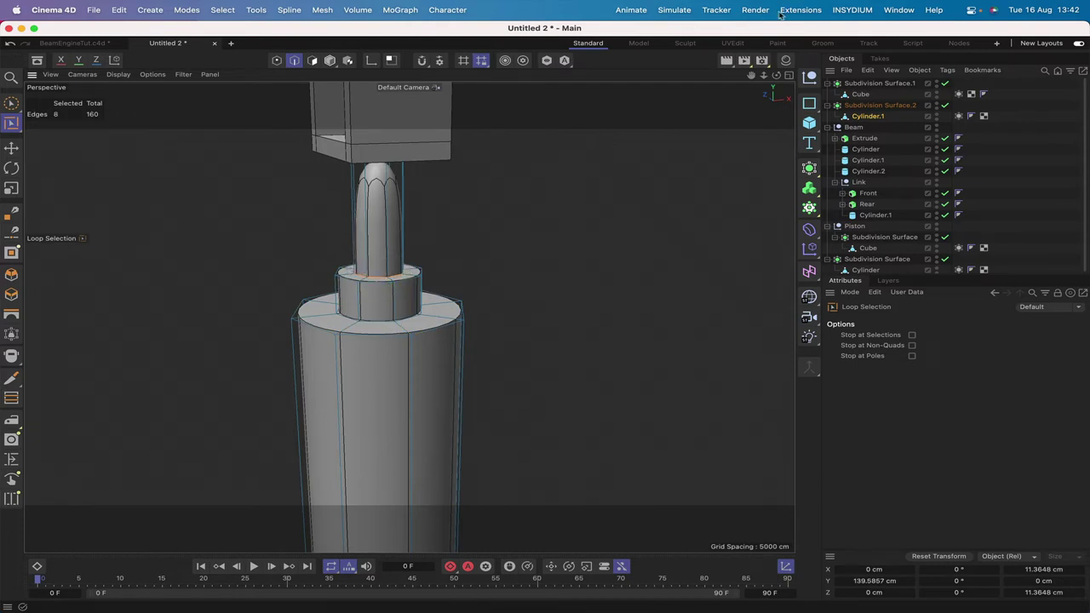
Step: Using Lines display, select and sharpen the edge loop at the rod's upper end, and restore Gouraud Shading (Lines)
{"action": "left_click_drag", "start_coordinate": [776, 75], "coordinate": [775, 49]}
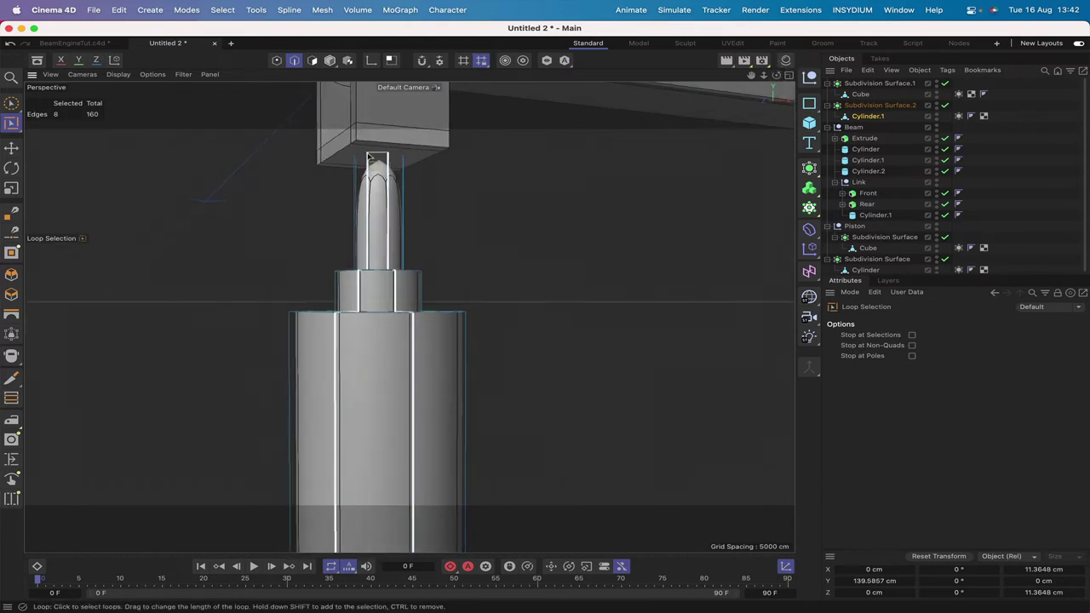
{"action": "left_click", "coordinate": [118, 74]}
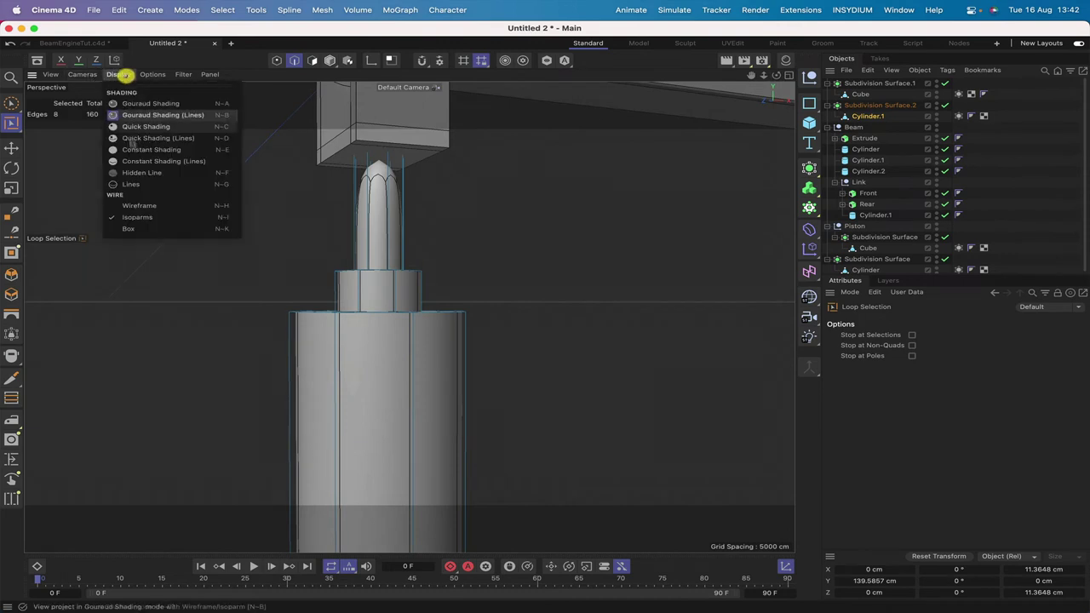
{"action": "left_click", "coordinate": [130, 185]}
{"action": "left_click_drag", "start_coordinate": [776, 75], "coordinate": [780, 77]}
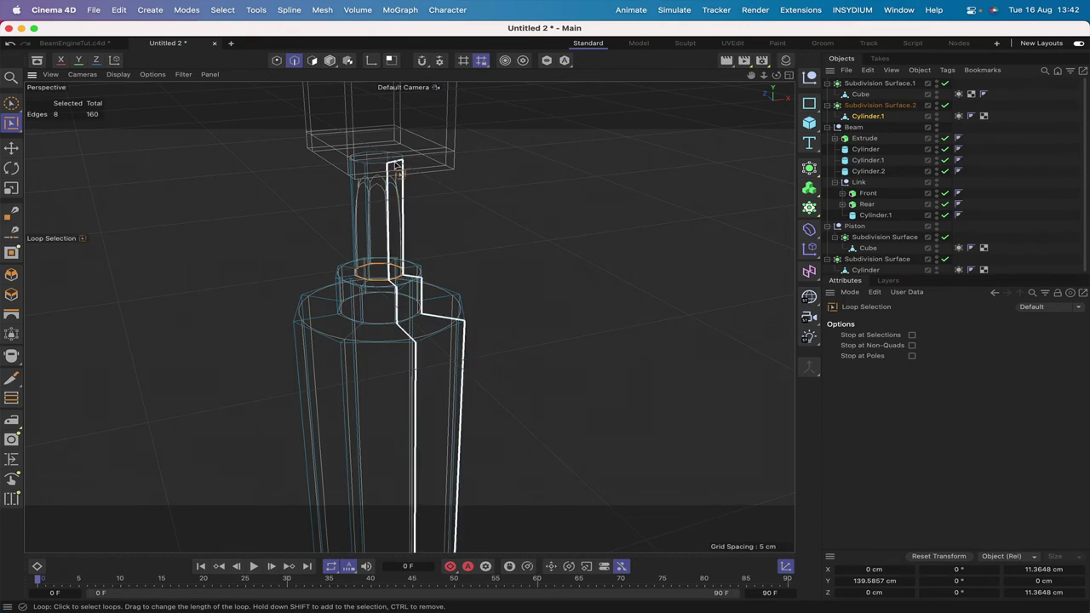
{"action": "left_click", "coordinate": [393, 160]}
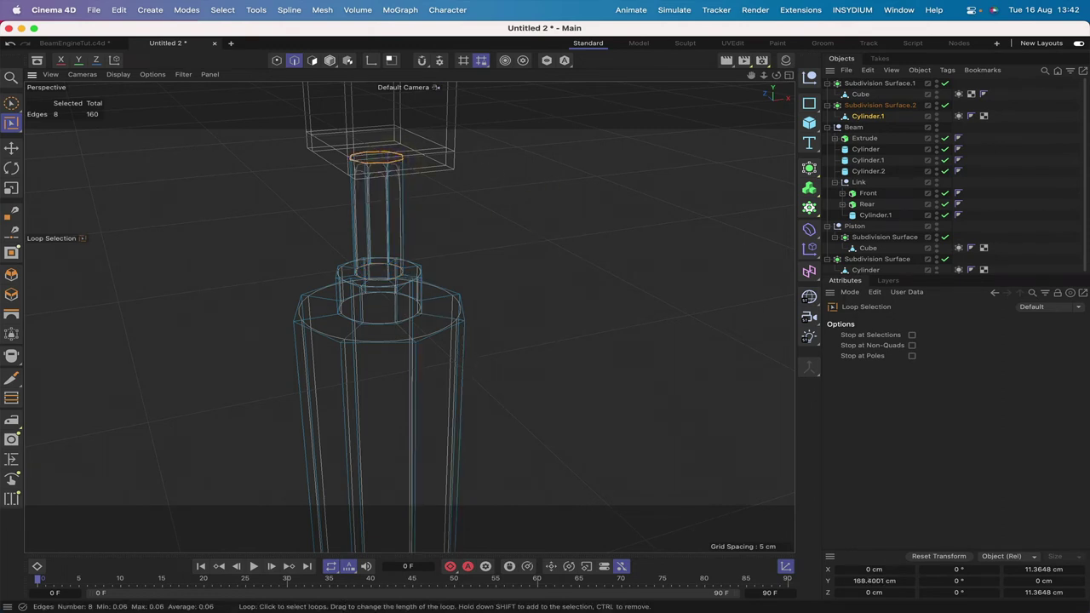
{"action": "left_click", "coordinate": [109, 74]}
{"action": "left_click", "coordinate": [138, 117]}
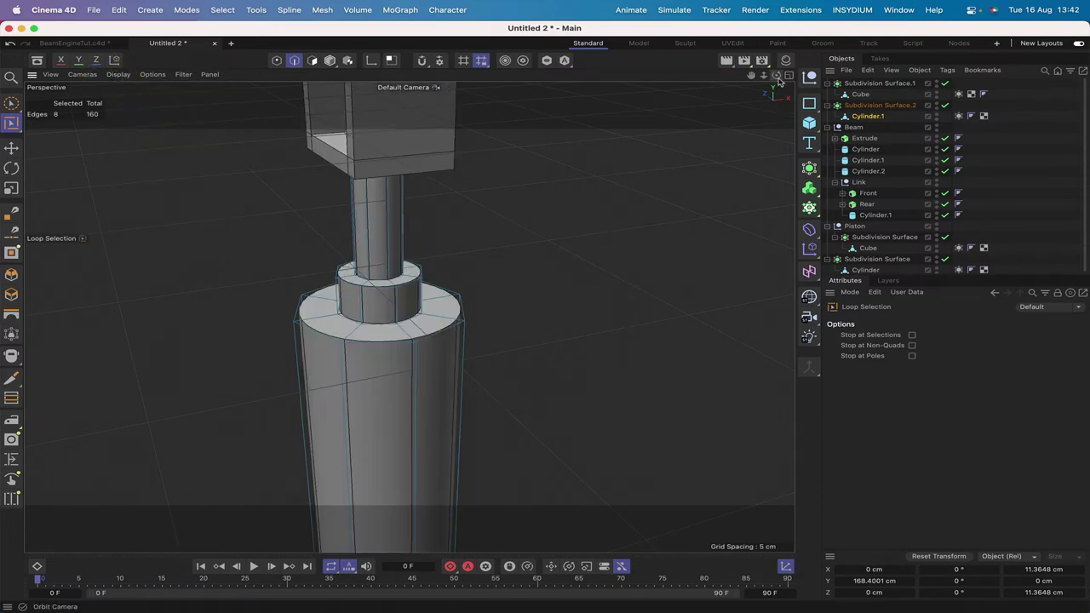
Step: Rename the column's Subdivision Surface.2 as Pillar
{"action": "left_click_drag", "start_coordinate": [777, 76], "coordinate": [666, 81]}
{"action": "right_click_drag", "start_coordinate": [751, 78], "coordinate": [632, 78]}
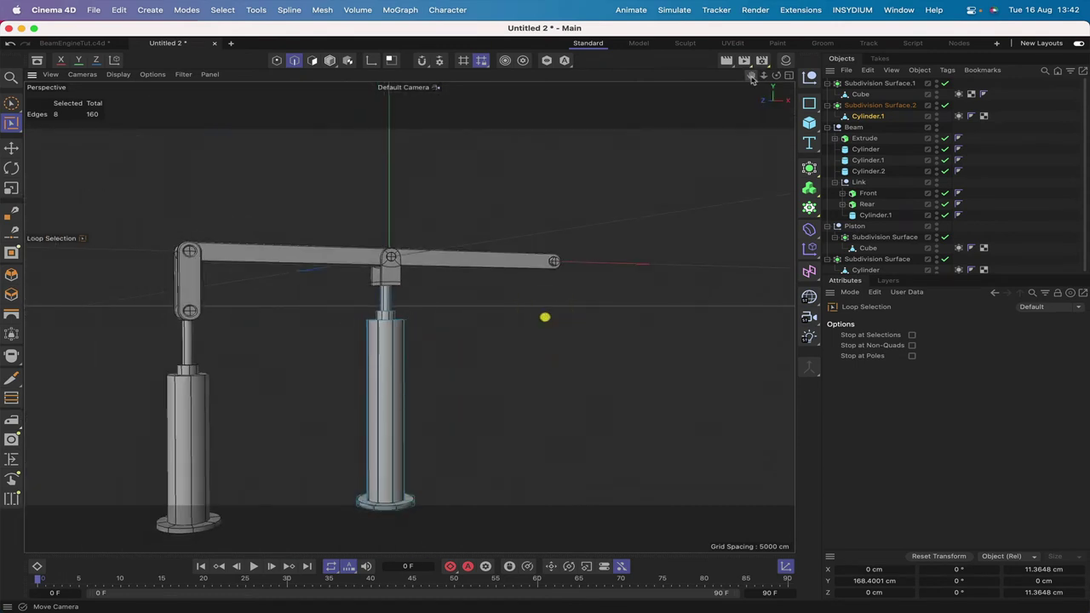
{"action": "left_click_drag", "start_coordinate": [545, 316], "coordinate": [545, 317]}
{"action": "left_click", "coordinate": [854, 105]}
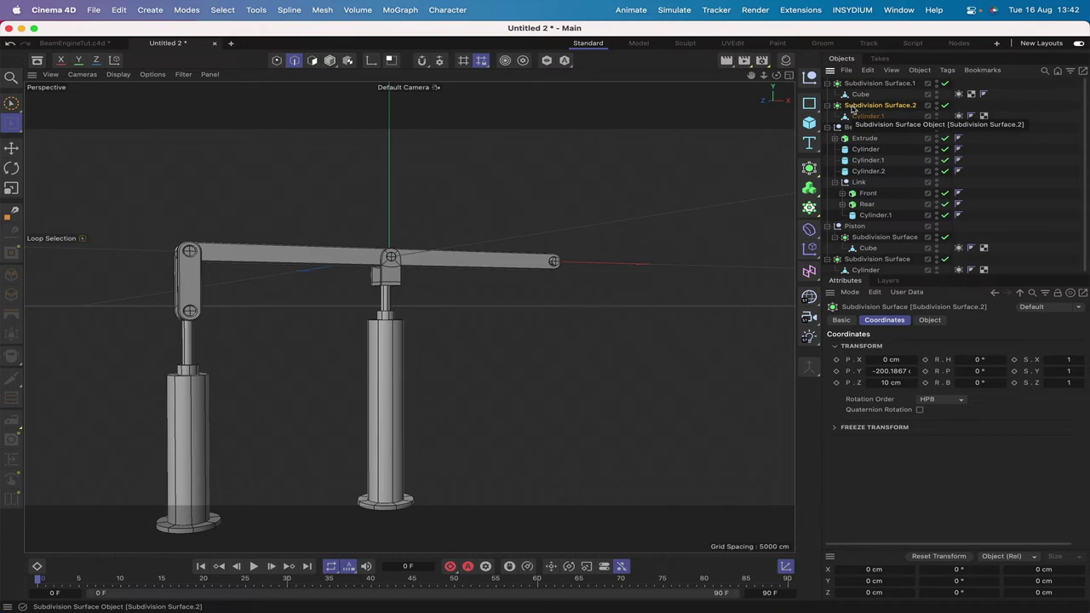
{"action": "left_click", "coordinate": [12, 148]}
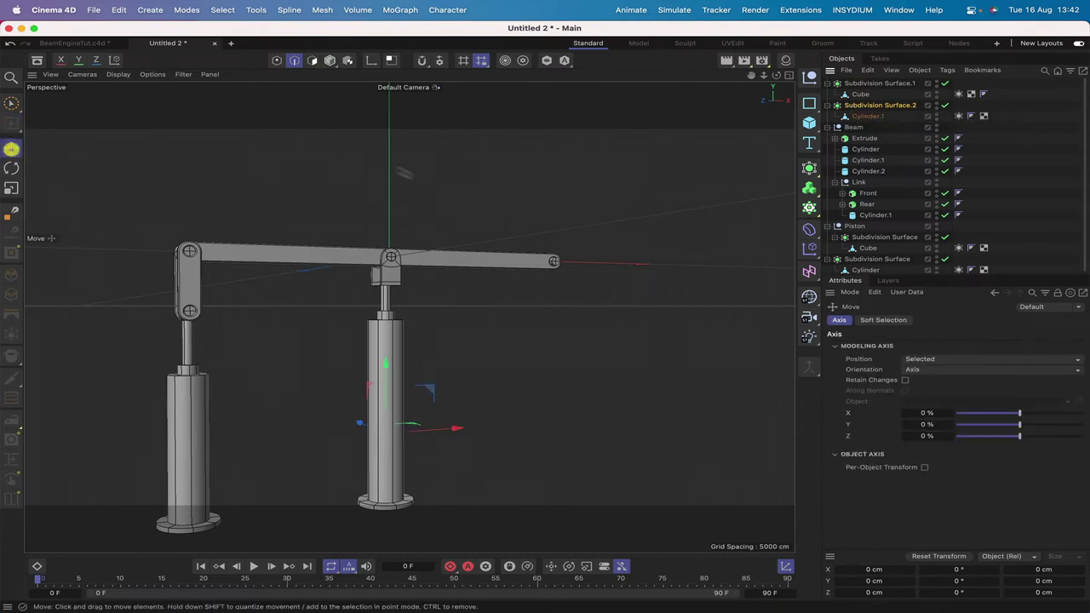
{"action": "double_click", "coordinate": [869, 106]}
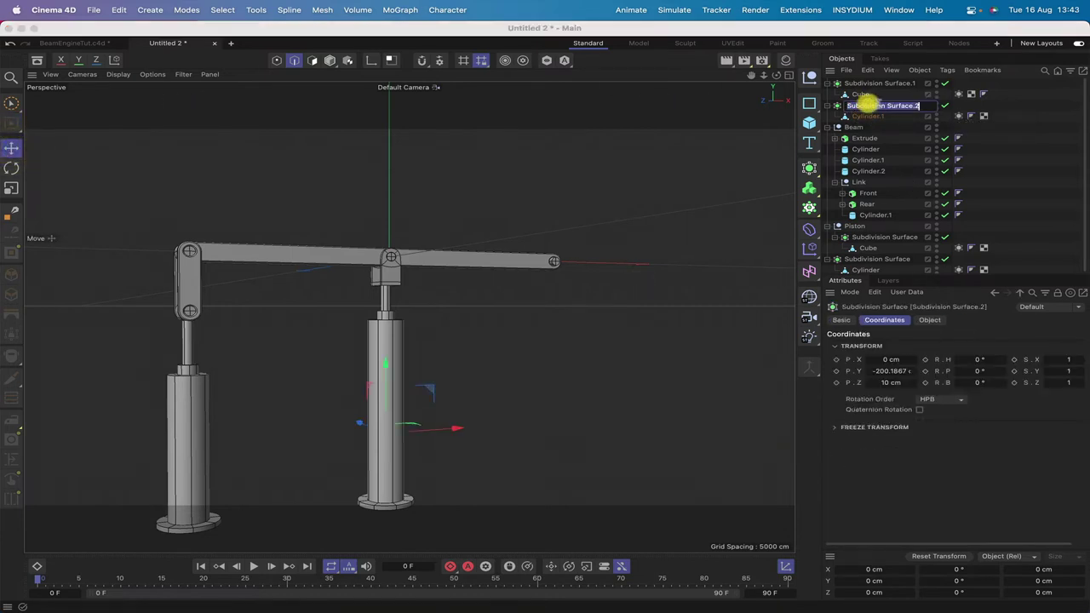
{"action": "type", "text": "F"}
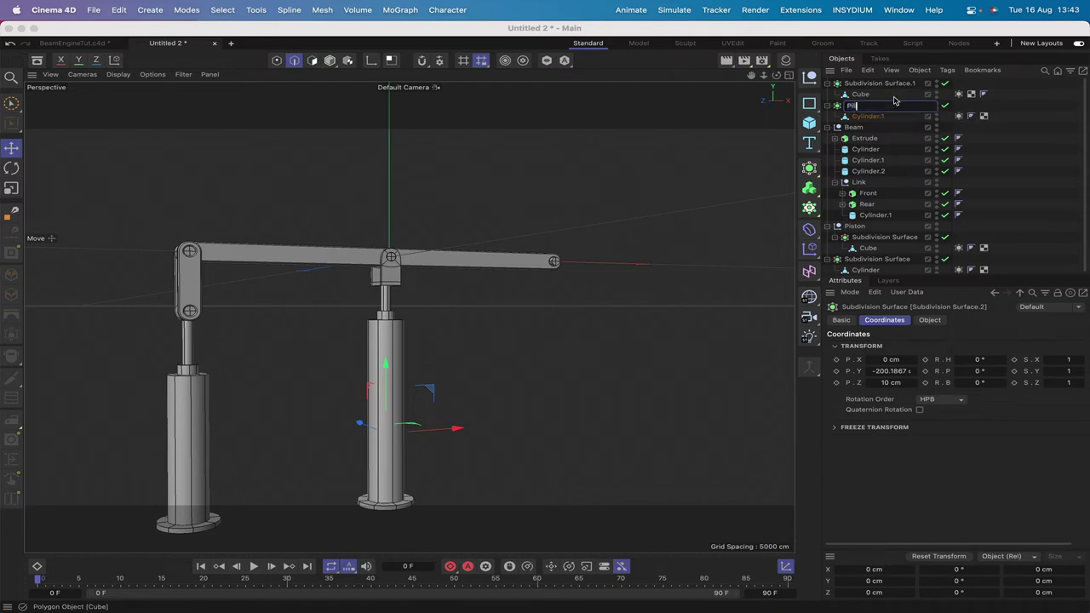
{"action": "key", "text": "Return"}
Step: Rename the bracket's Subdivision Surface.1 as Cradle
{"action": "left_click", "coordinate": [865, 84]}
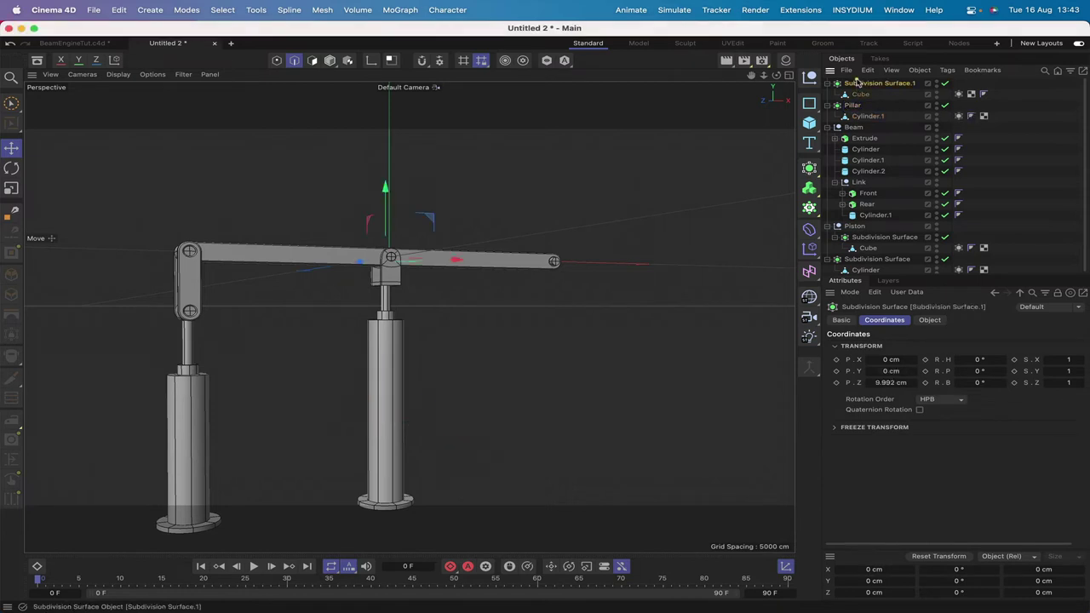
{"action": "double_click", "coordinate": [862, 84]}
{"action": "type", "text": "C"}
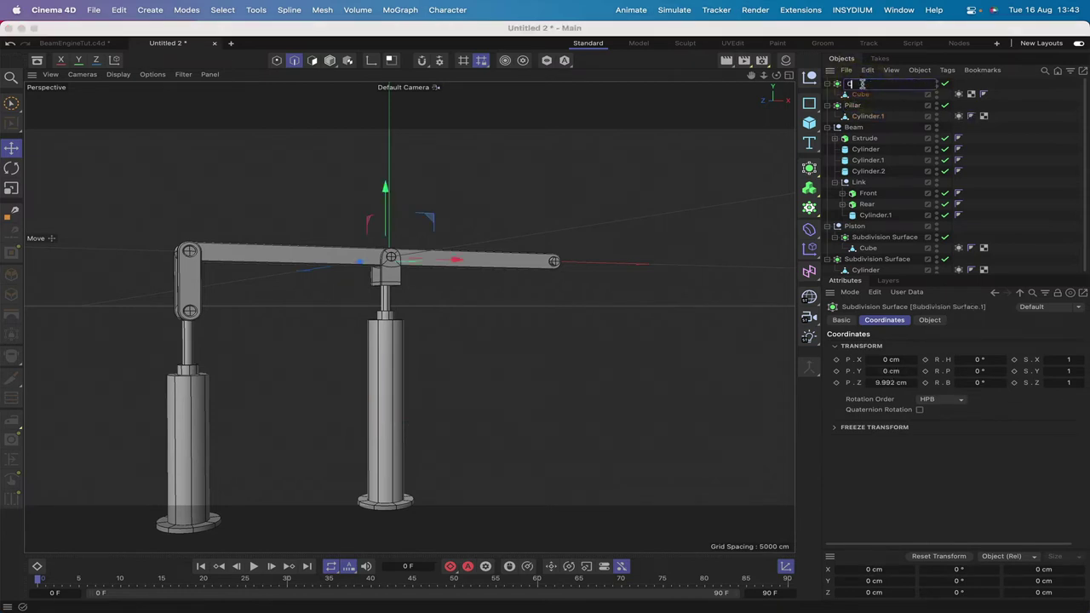
{"action": "type", "text": "radle"}
{"action": "key", "text": "Return"}
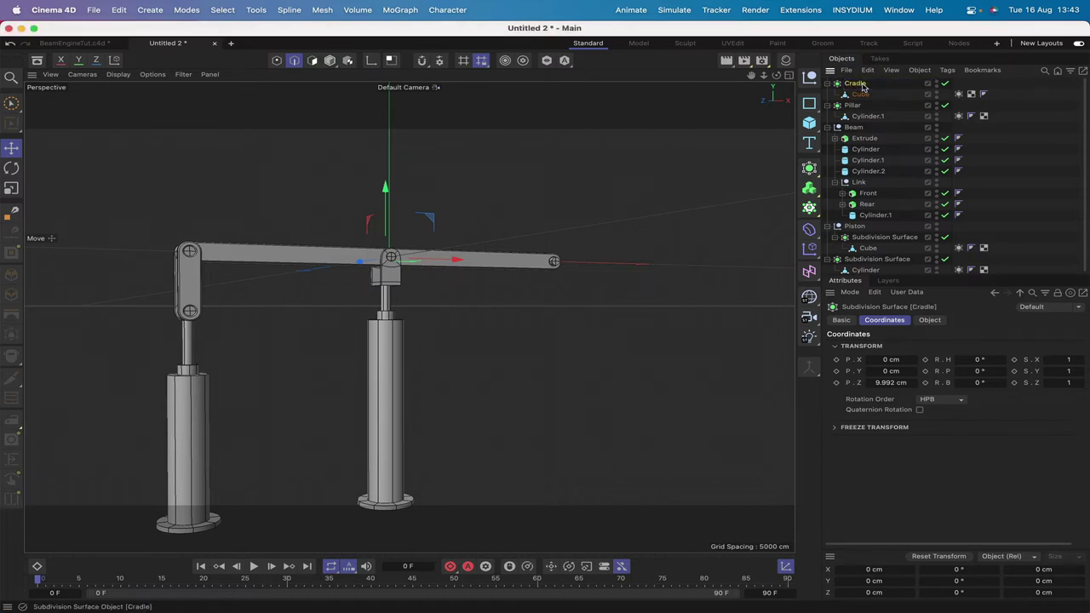
Step: Collapse Cradle and Pillar, group them under a null and name it CentralPillarAsembly
{"action": "left_click", "coordinate": [827, 83]}
{"action": "left_click", "coordinate": [826, 94]}
{"action": "left_click_drag", "start_coordinate": [889, 97], "coordinate": [840, 85]}
{"action": "key", "text": "alt+g"}
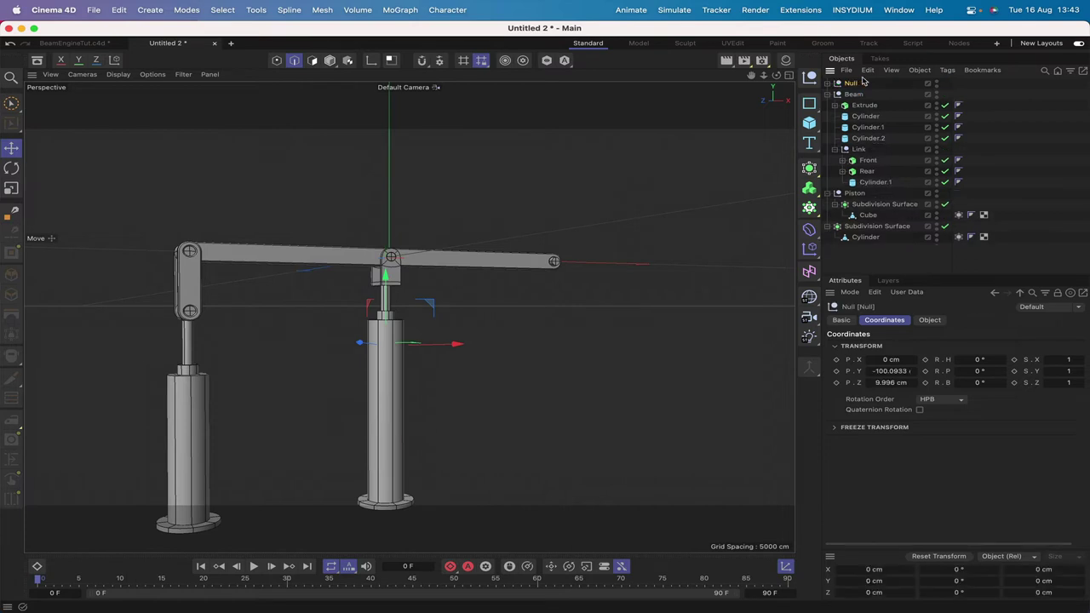
{"action": "double_click", "coordinate": [852, 83]}
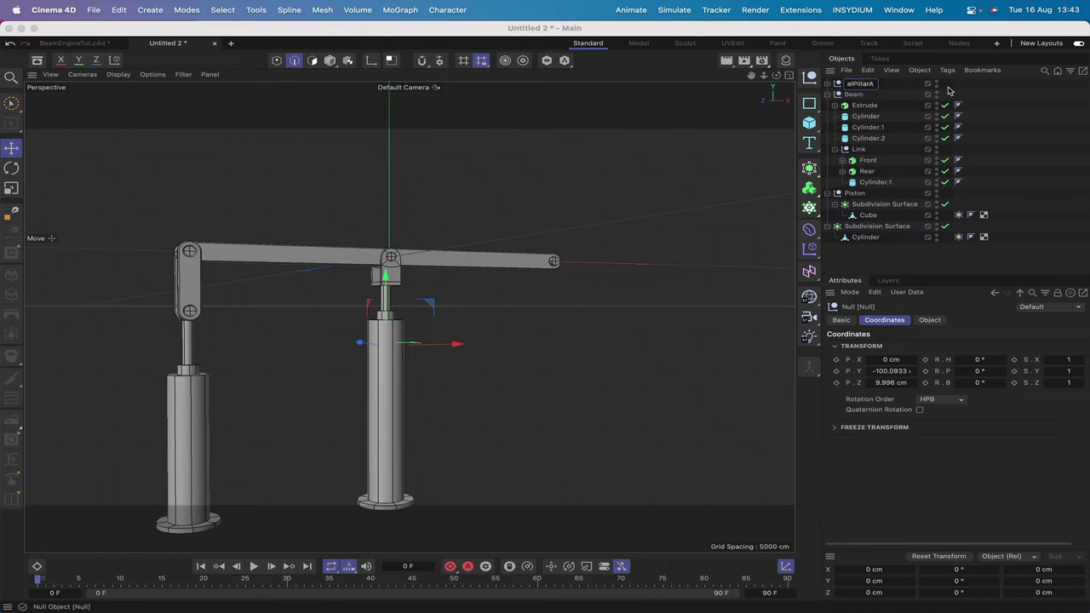
{"action": "type", "text": "CentralPillarAssembly"}
{"action": "key", "text": "Return"}
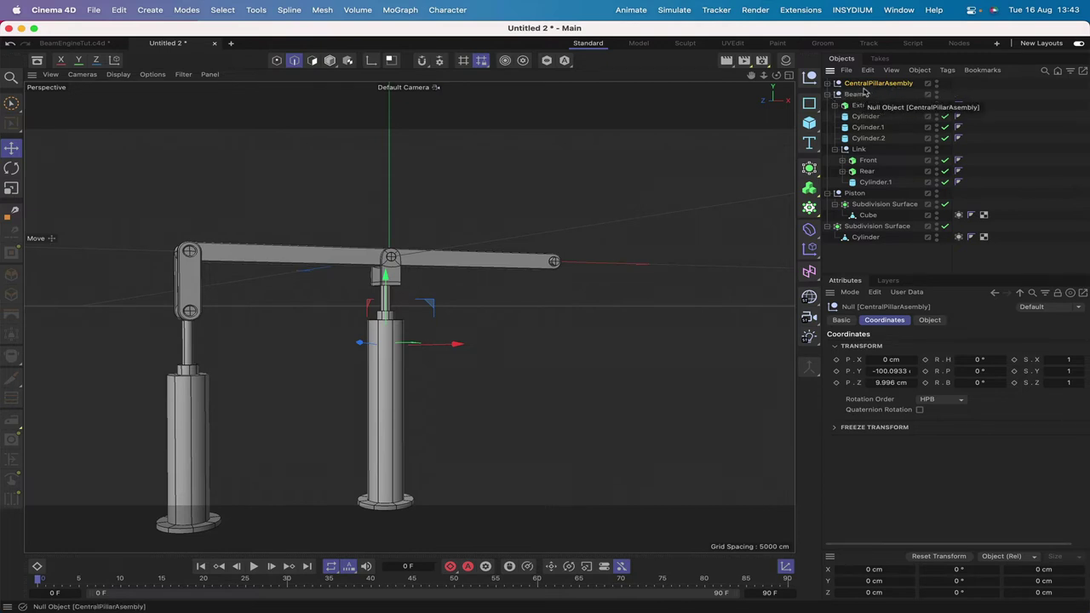
Step: Rename the piston cylinder's Subdivision Surface as Cylinder and collapse its hierarchy
{"action": "left_click", "coordinate": [862, 225]}
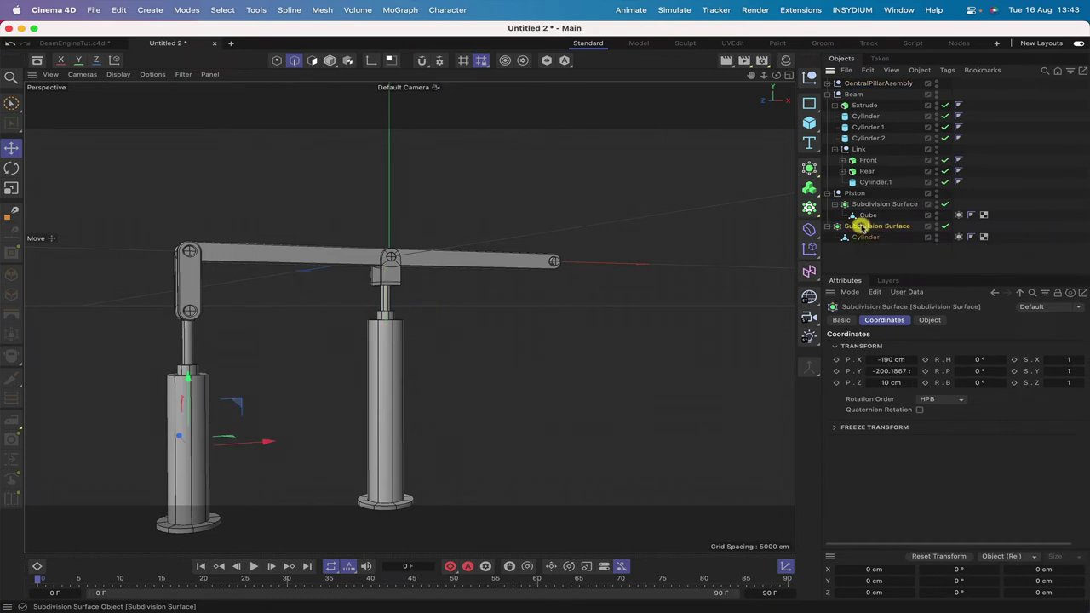
{"action": "double_click", "coordinate": [858, 227]}
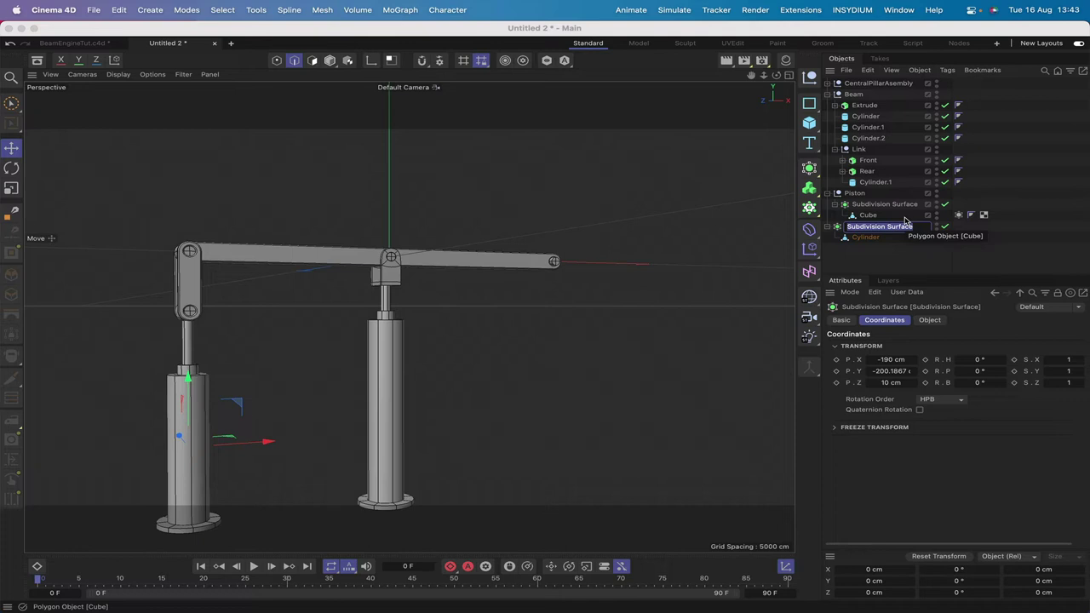
{"action": "type", "text": "Cylinder"}
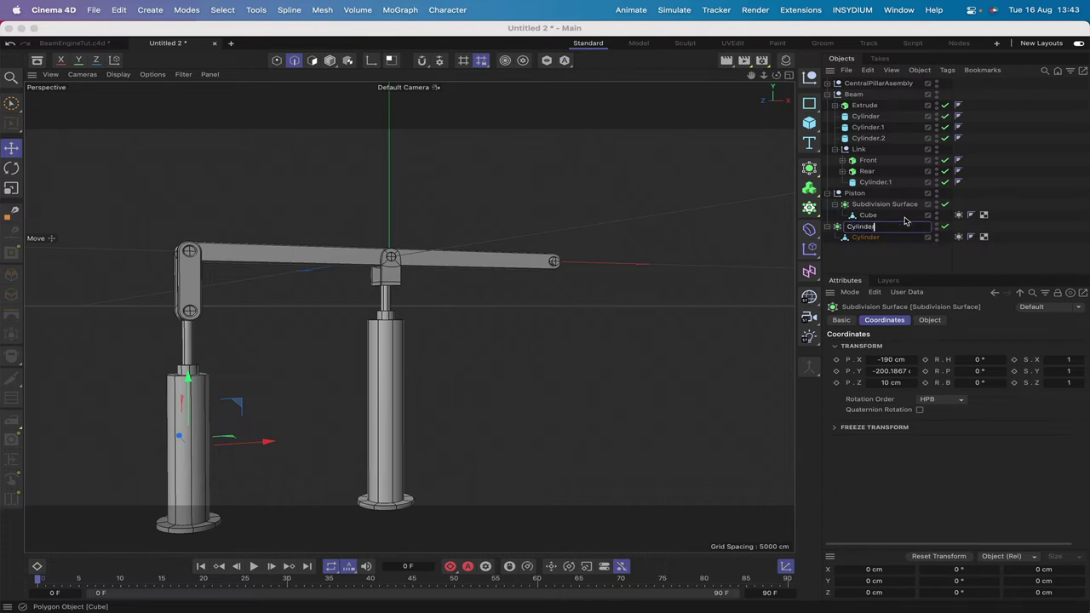
{"action": "key", "text": "Return"}
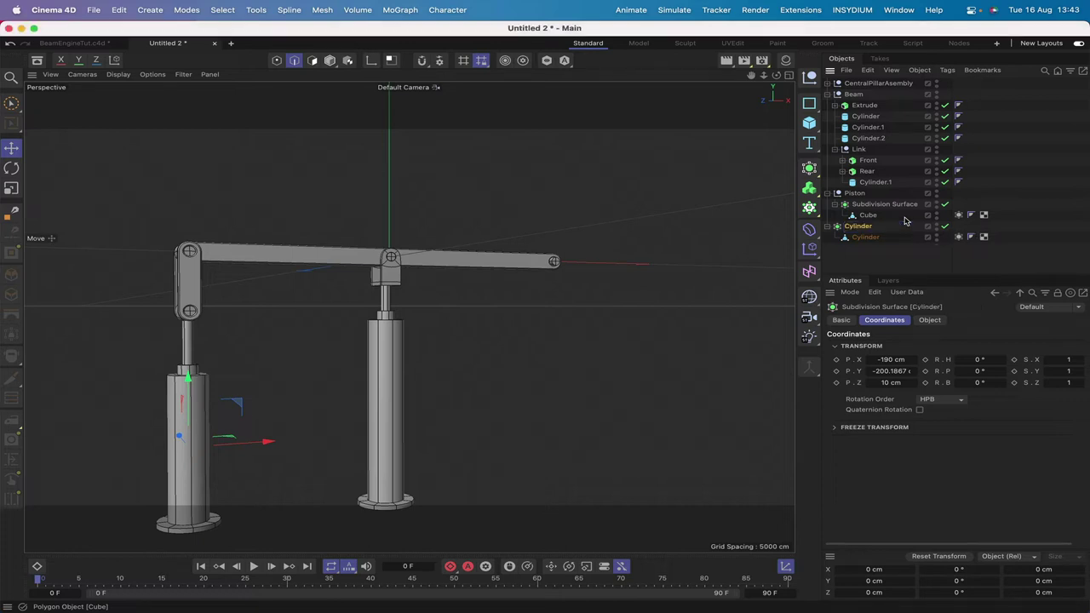
{"action": "left_click", "coordinate": [827, 226]}
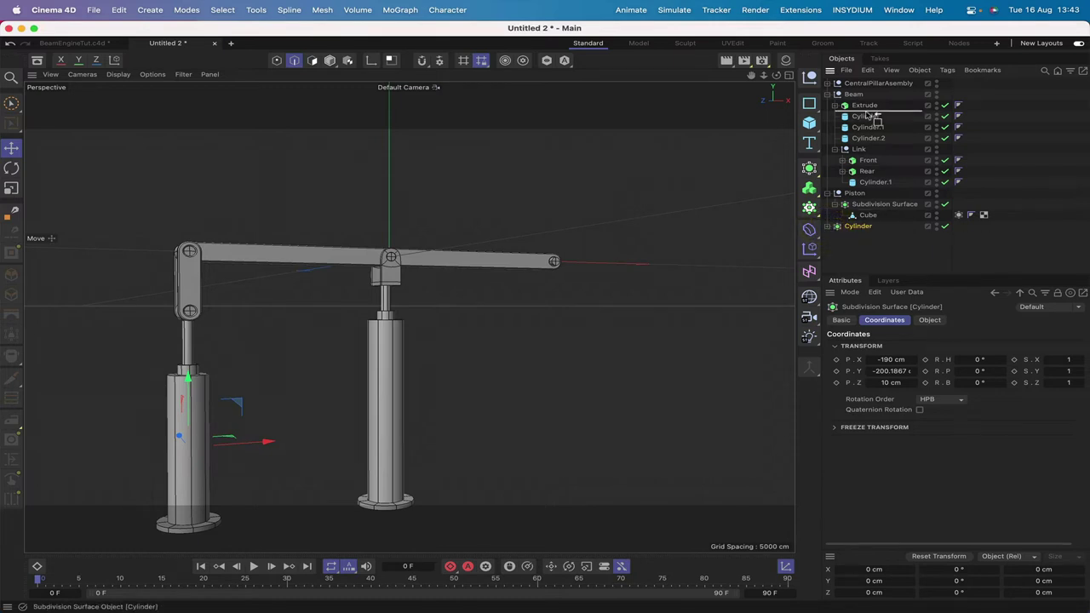
Step: Group the piston Cylinder and CentralPillarAsembly under a null named Inanimates and collapse it
{"action": "left_click_drag", "start_coordinate": [863, 85], "coordinate": [848, 82]}
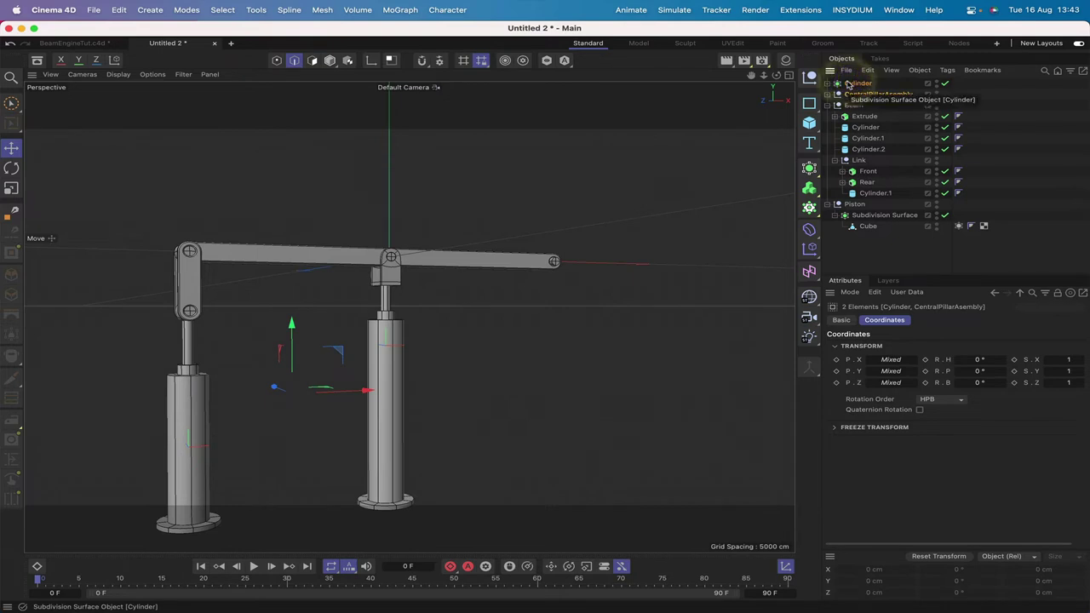
{"action": "key", "text": "alt+g"}
{"action": "double_click", "coordinate": [851, 83]}
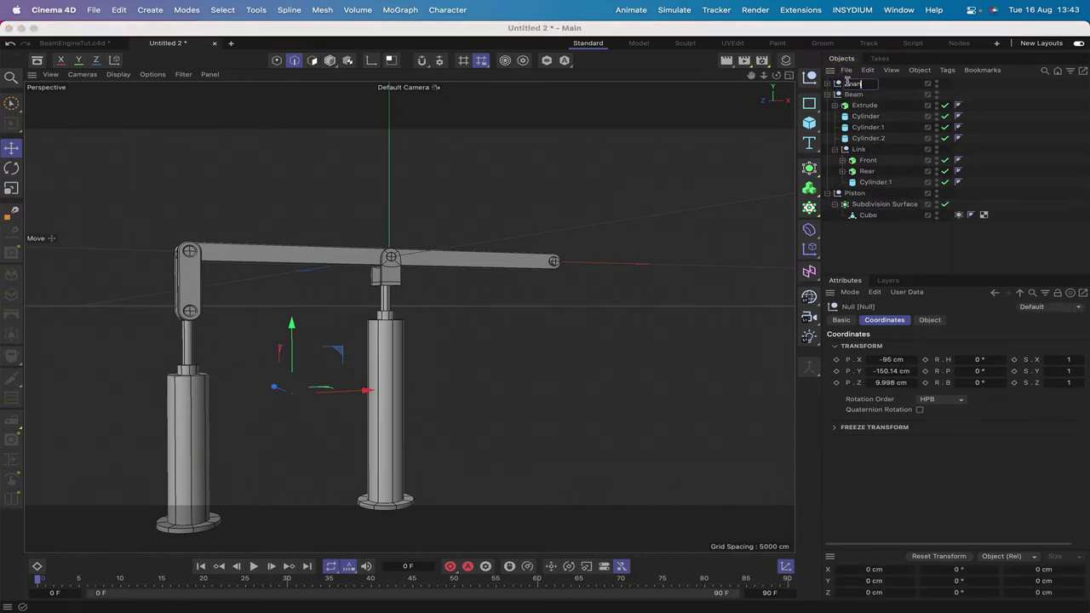
{"action": "key", "text": "Return"}
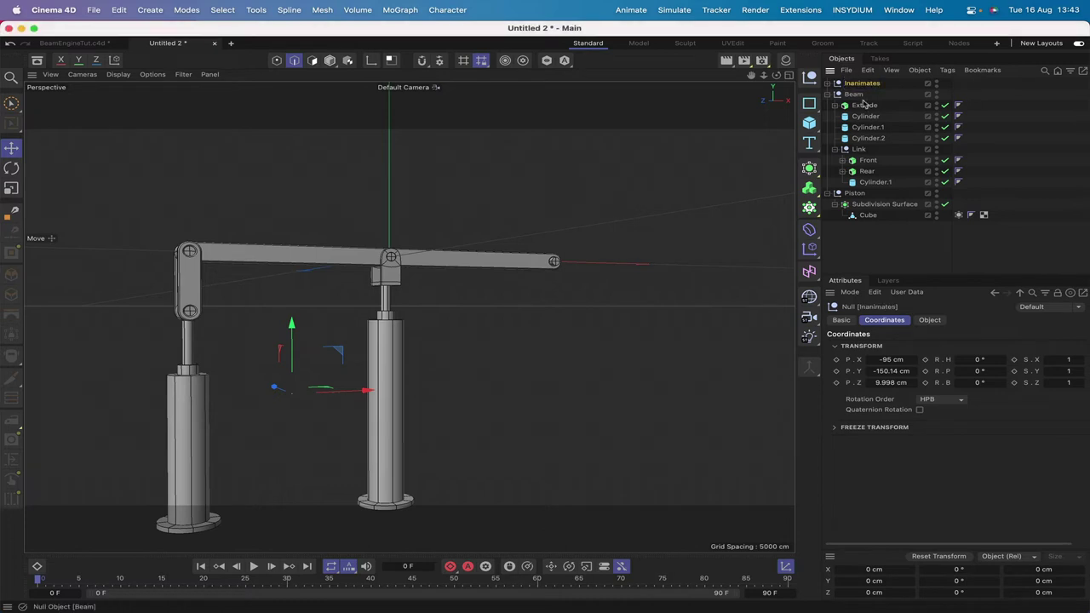
{"action": "left_click", "coordinate": [830, 84]}
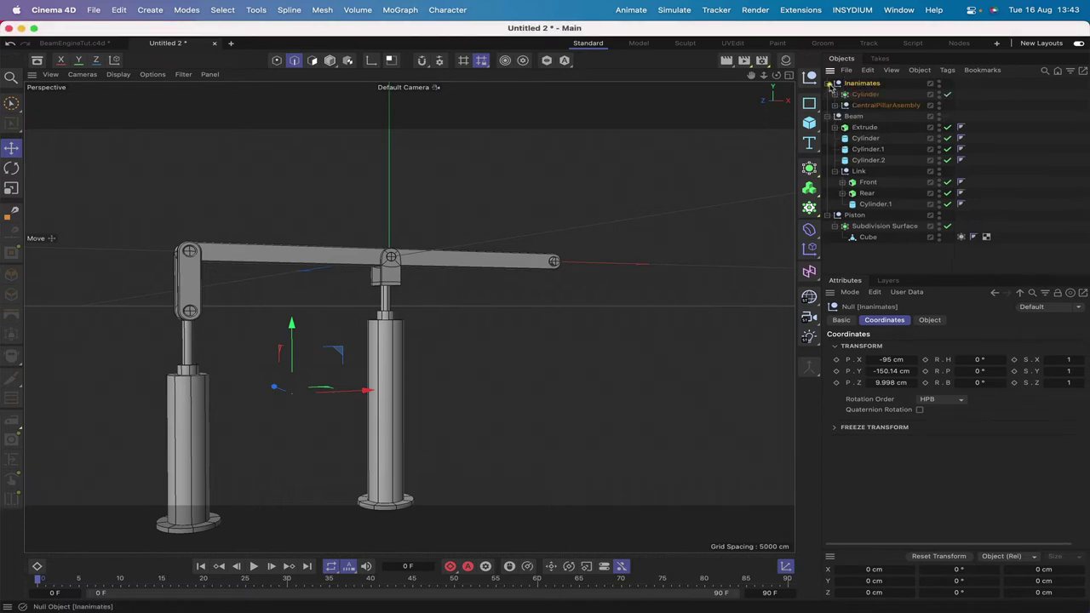
{"action": "left_click", "coordinate": [831, 83]}
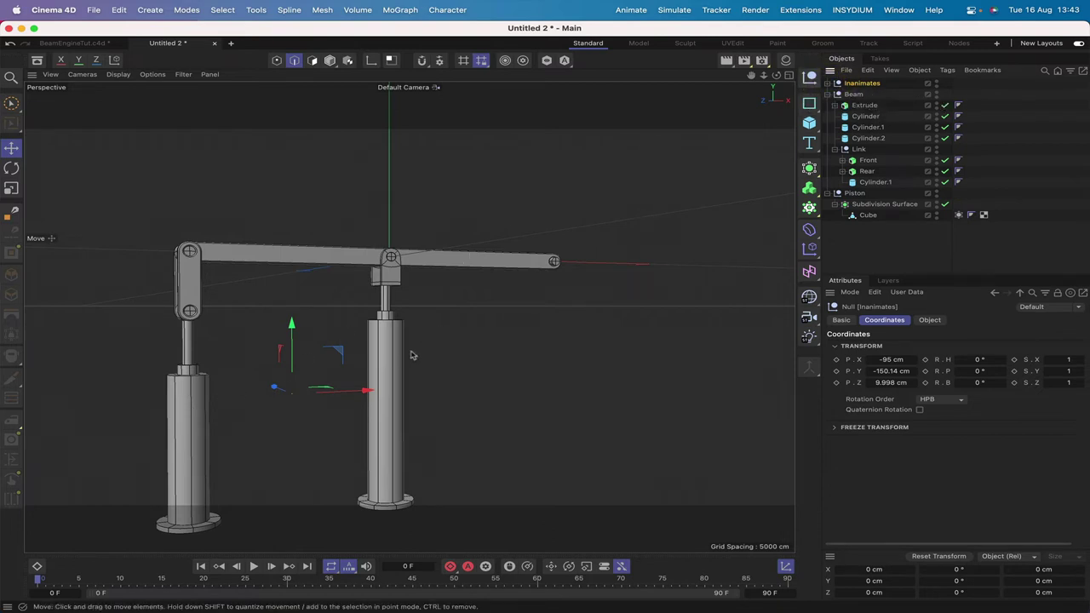
Step: Duplicate the Cradle out of CentralPillarAsembly to the top of the hierarchy, collapse Inanimates and expand the copy
{"action": "left_click_drag", "start_coordinate": [775, 75], "coordinate": [761, 35]}
{"action": "left_click_drag", "start_coordinate": [776, 75], "coordinate": [763, 70]}
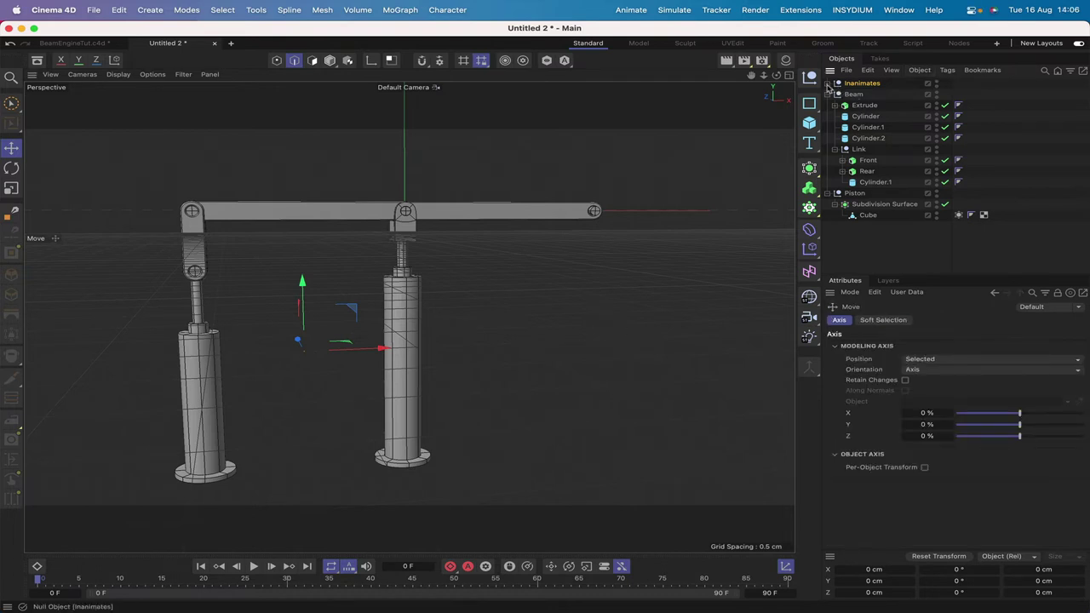
{"action": "left_click", "coordinate": [827, 83]}
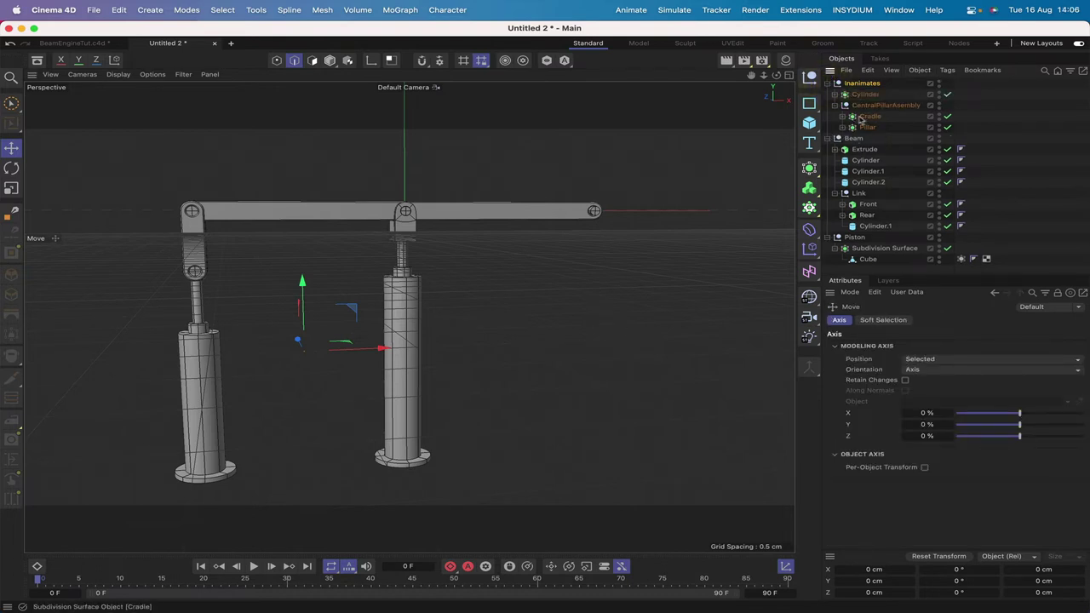
{"action": "left_click", "coordinate": [870, 117]}
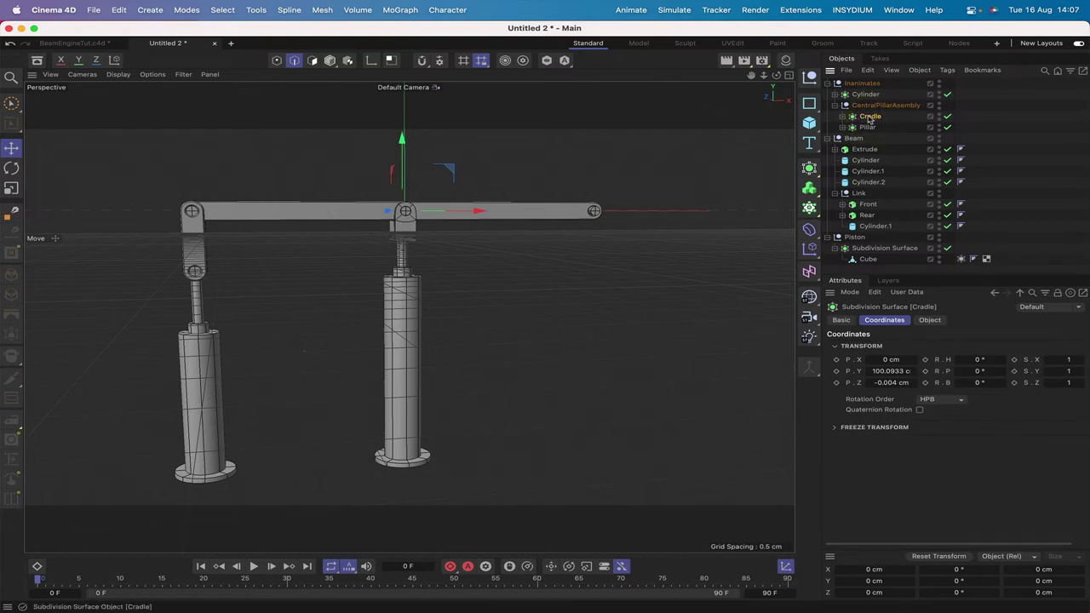
{"action": "left_click_drag", "start_coordinate": [869, 117], "coordinate": [858, 81], "text": "ctrl"}
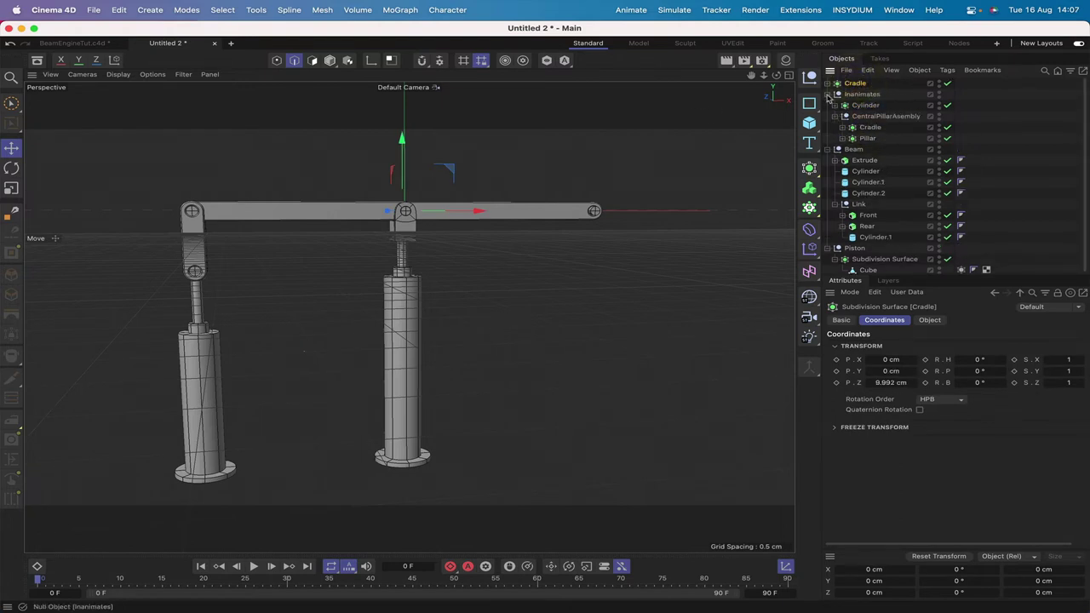
{"action": "left_click", "coordinate": [827, 94]}
{"action": "left_click", "coordinate": [827, 83]}
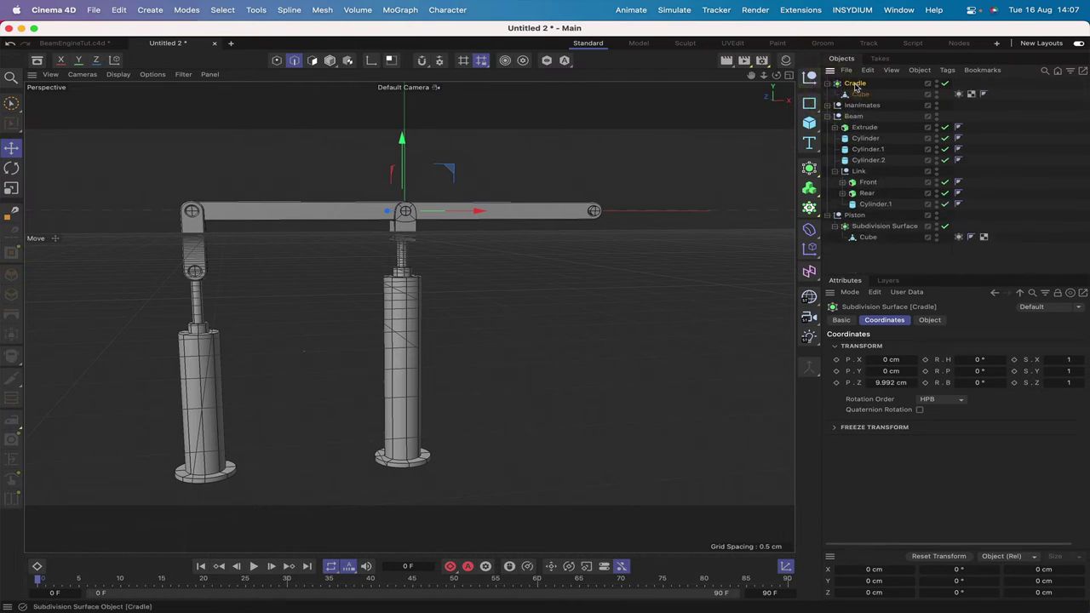
Step: Rename the Cradle copy as CrankArm and set its X position to 190 cm
{"action": "double_click", "coordinate": [856, 84]}
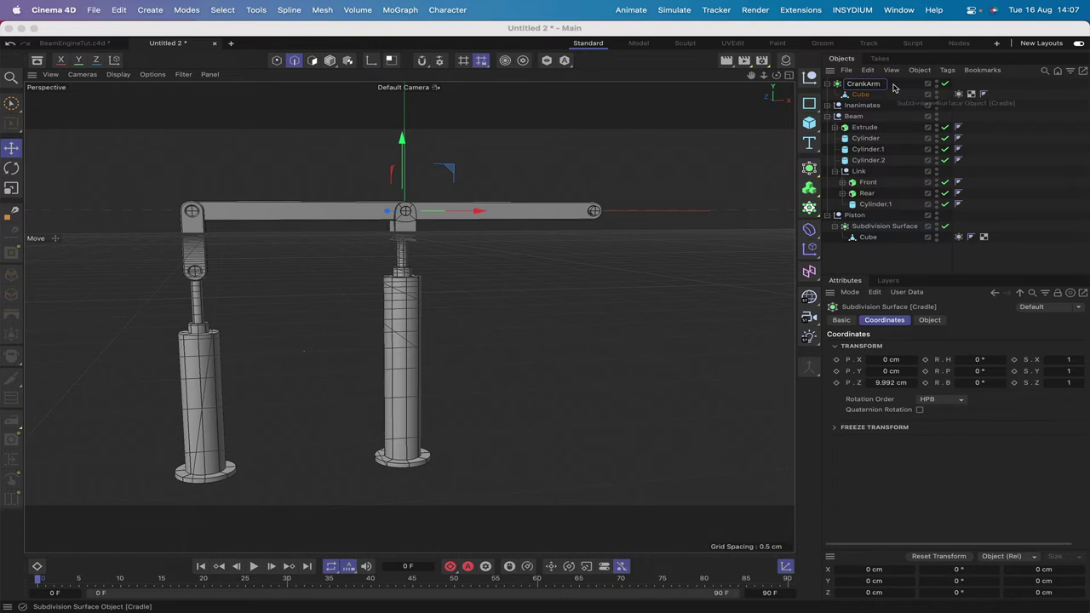
{"action": "type", "text": "CrankArm"}
{"action": "key", "text": "Return"}
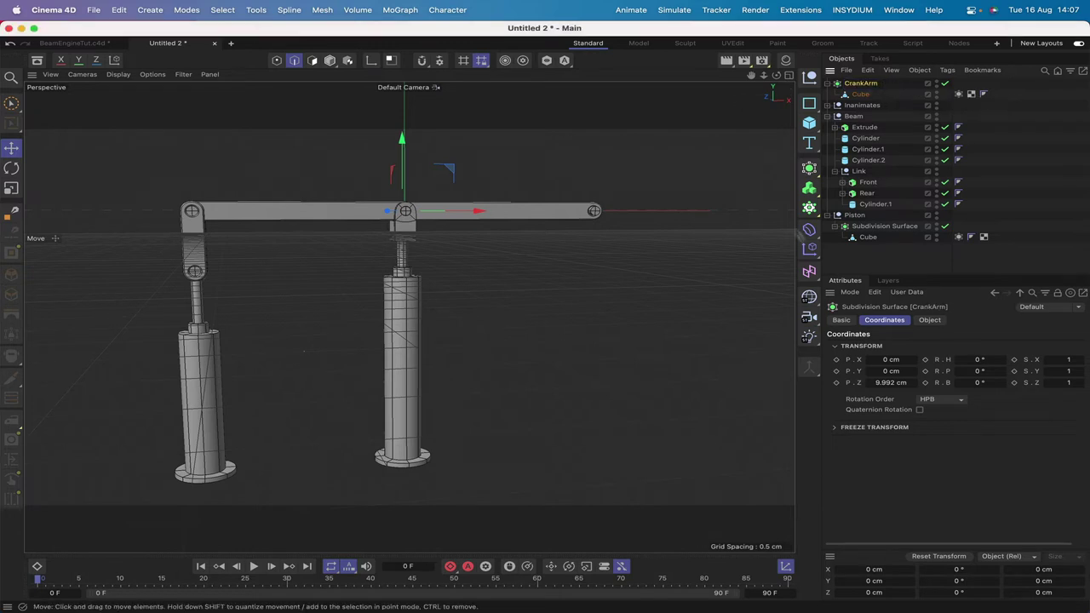
{"action": "left_click", "coordinate": [882, 359]}
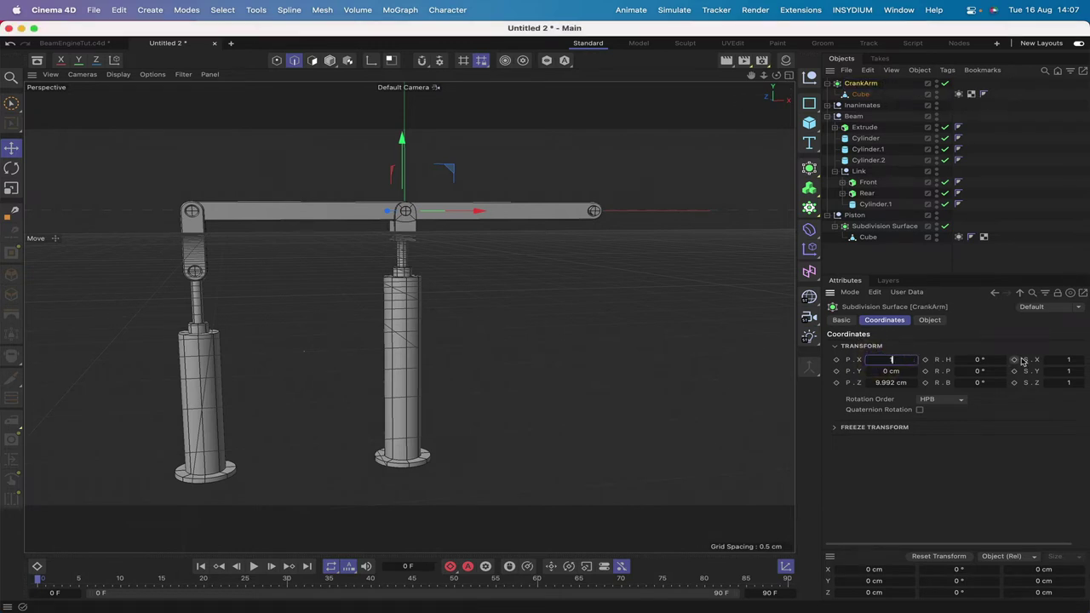
{"action": "key", "text": "Return"}
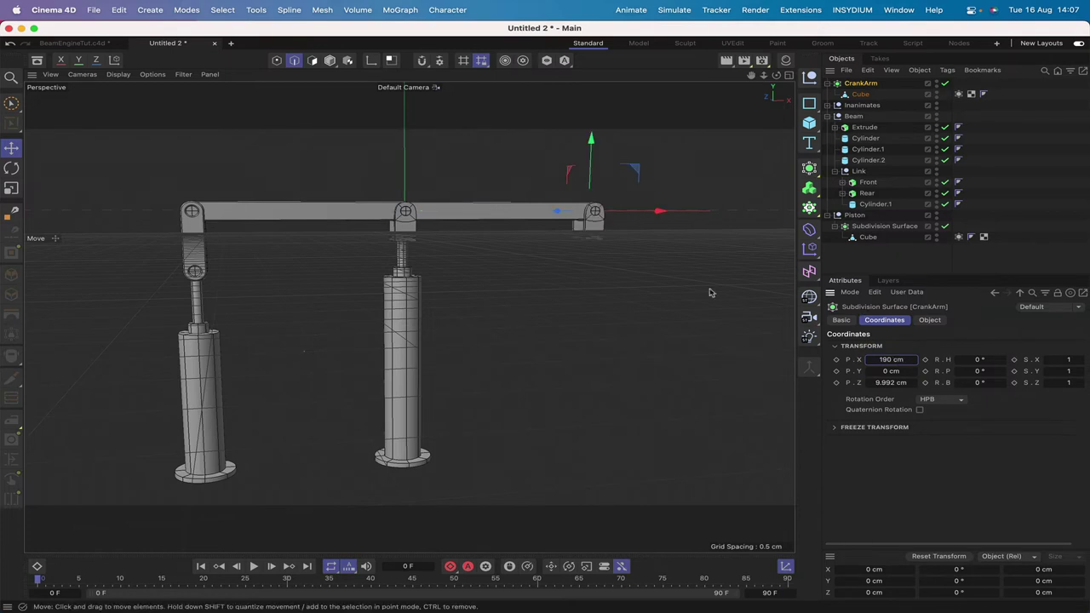
Step: Add a cube at the top level of the hierarchy and position it at X 190 cm and Z 10 cm
{"action": "left_click_drag", "start_coordinate": [776, 75], "coordinate": [780, 82]}
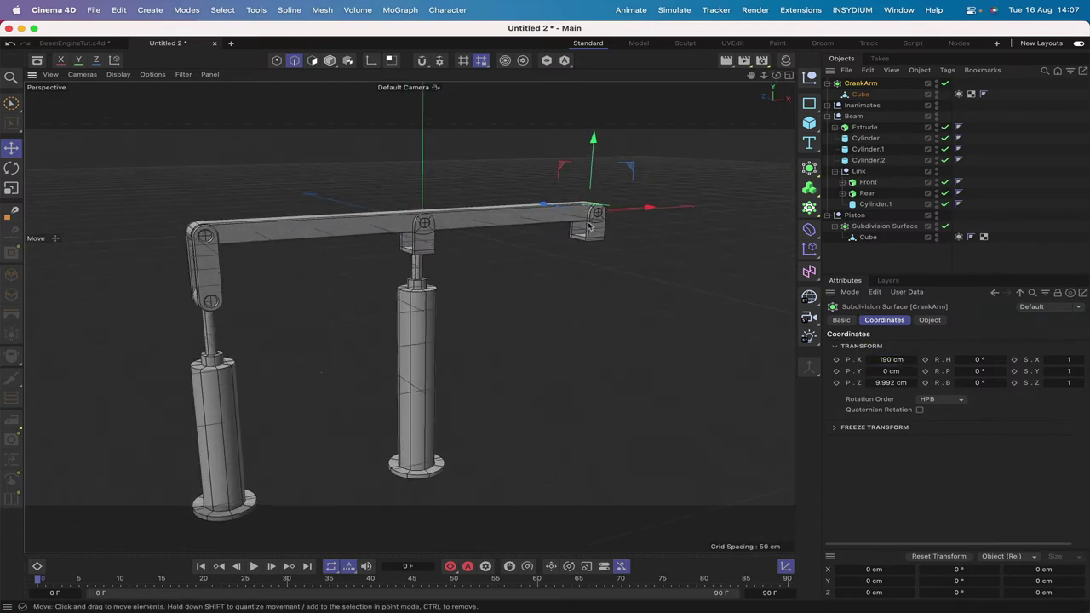
{"action": "left_click_drag", "start_coordinate": [776, 76], "coordinate": [775, 72]}
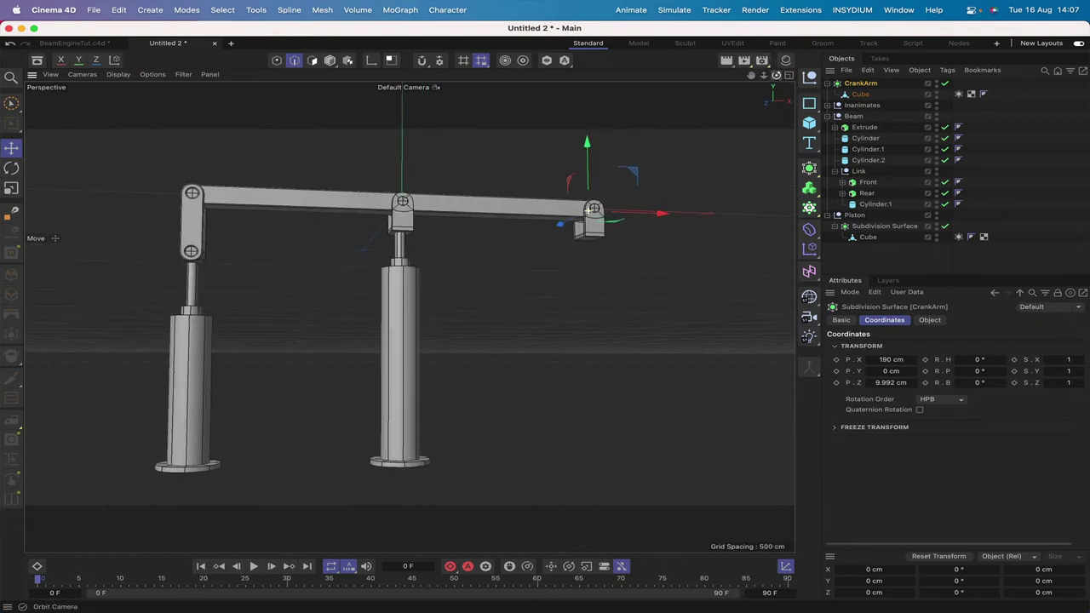
{"action": "left_click", "coordinate": [809, 123]}
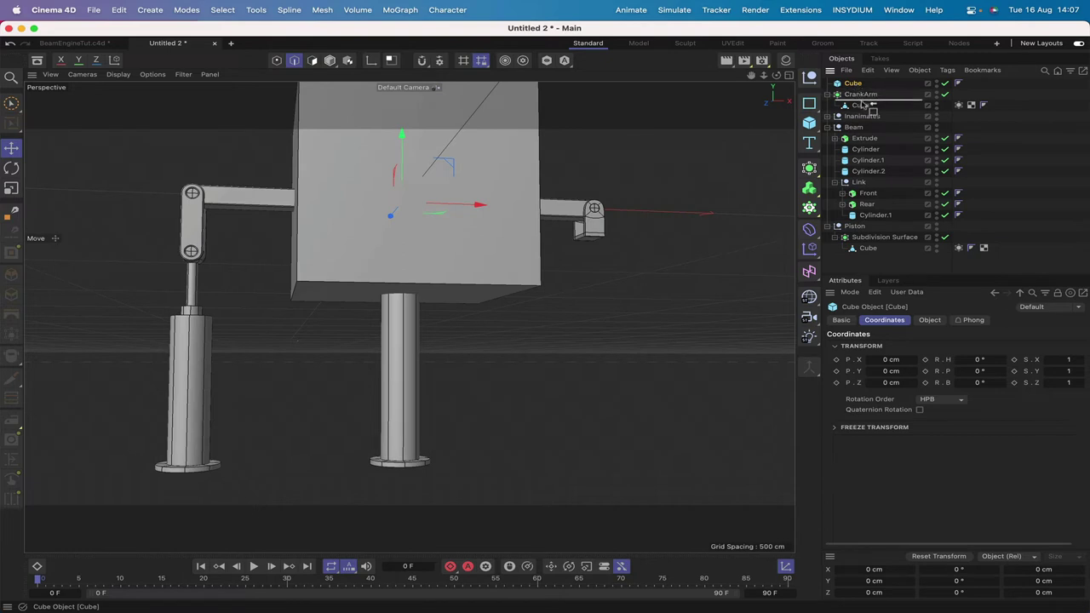
{"action": "left_click_drag", "start_coordinate": [862, 100], "coordinate": [852, 80]}
{"action": "left_click", "coordinate": [885, 358]}
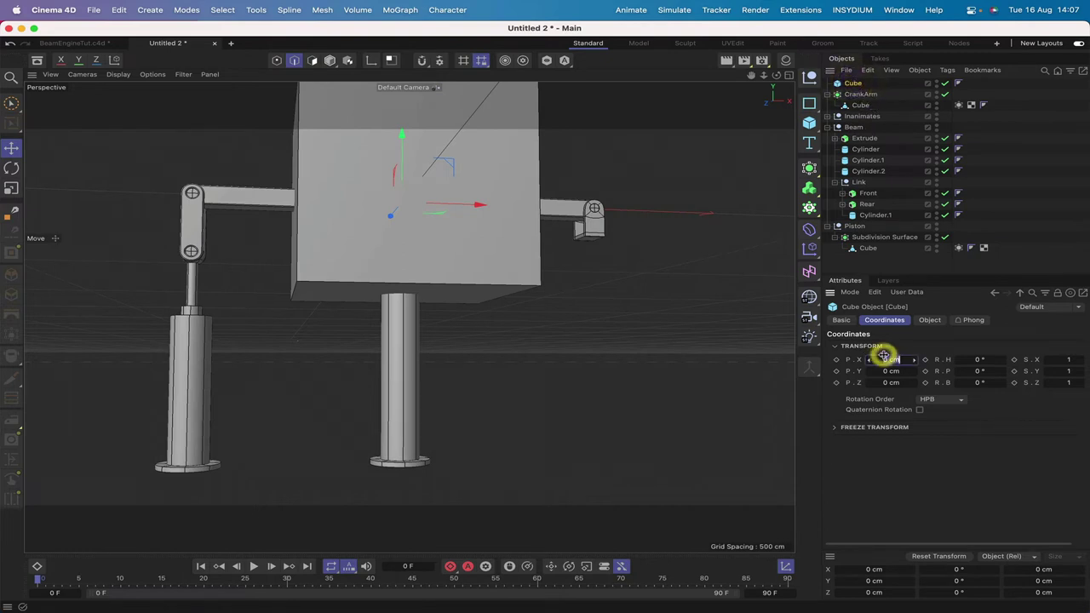
{"action": "type", "text": "15"}
{"action": "key", "text": "Return"}
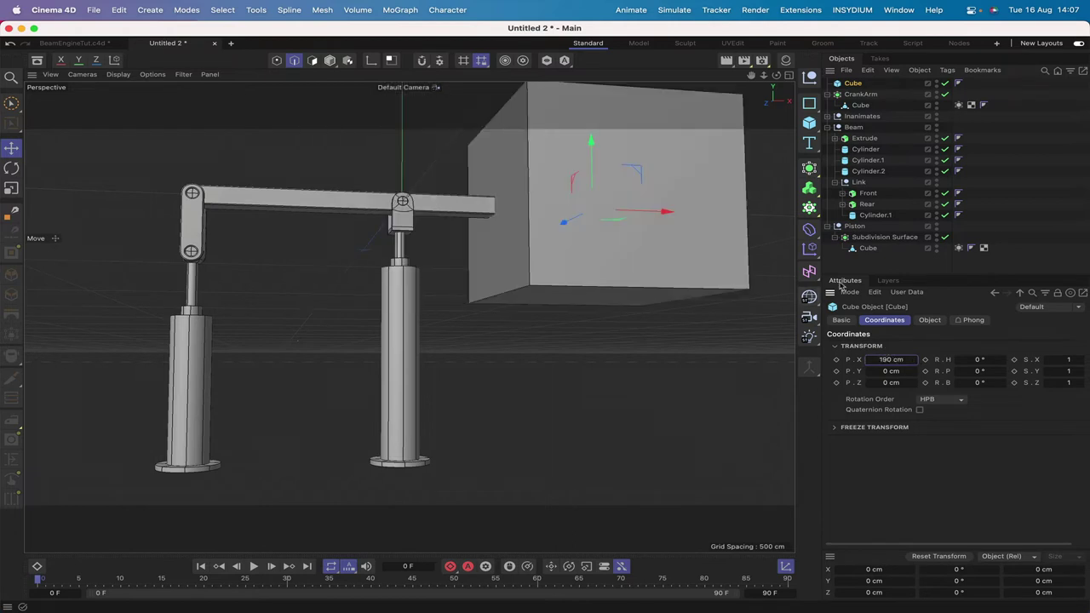
{"action": "left_click", "coordinate": [886, 383]}
{"action": "type", "text": "10"}
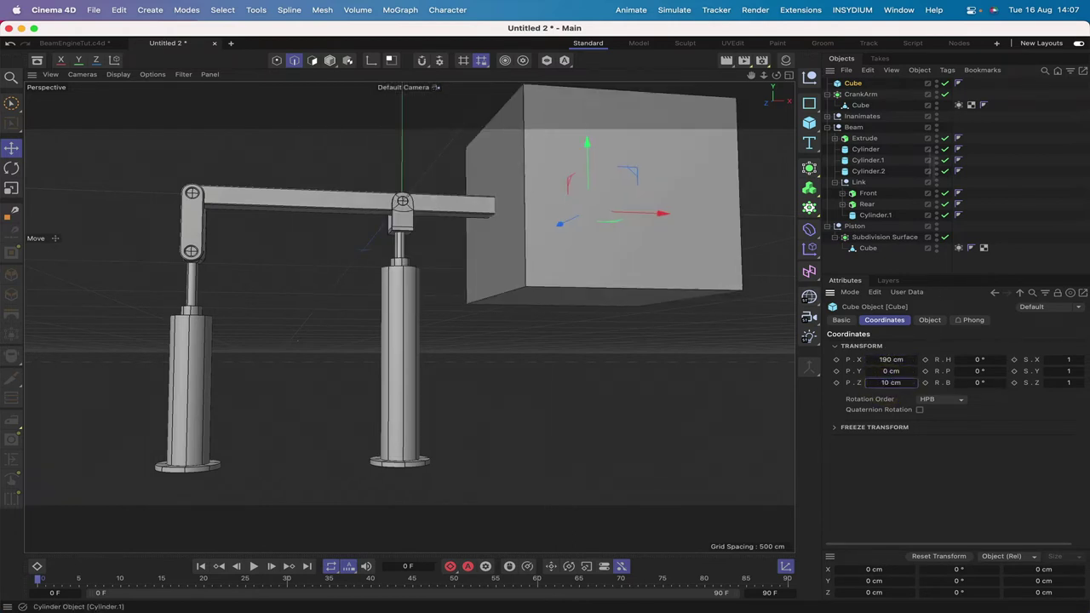
Step: Resize the new cube to 20 cm in X, Y and Z
{"action": "left_click", "coordinate": [852, 83]}
{"action": "left_click", "coordinate": [930, 320]}
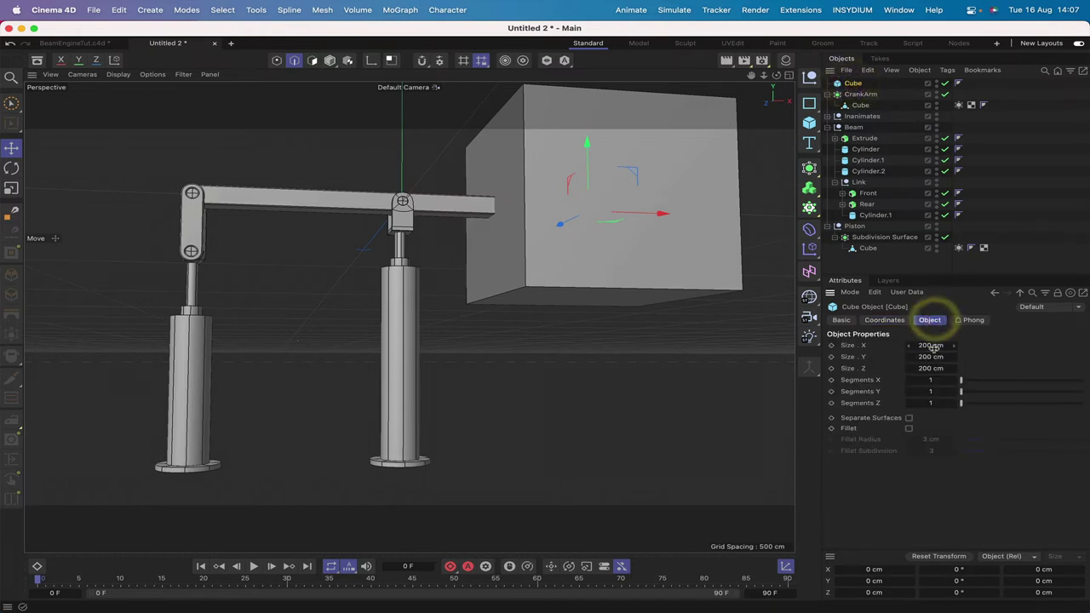
{"action": "left_click", "coordinate": [932, 345]}
{"action": "type", "text": "20"}
{"action": "left_click", "coordinate": [928, 356]}
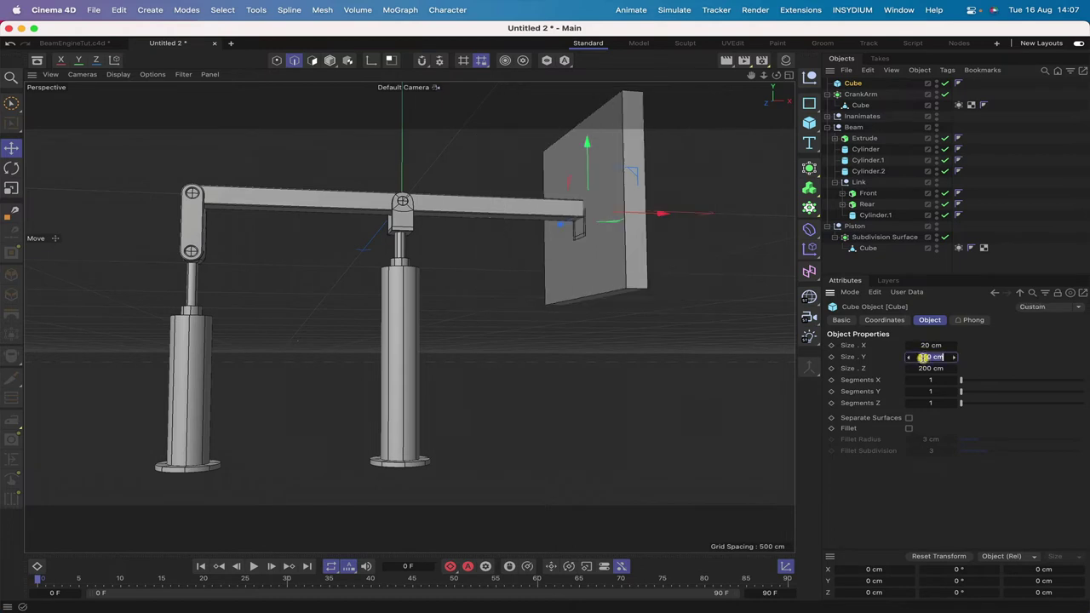
{"action": "type", "text": "20"}
{"action": "key", "text": "Return"}
{"action": "left_click", "coordinate": [930, 368]}
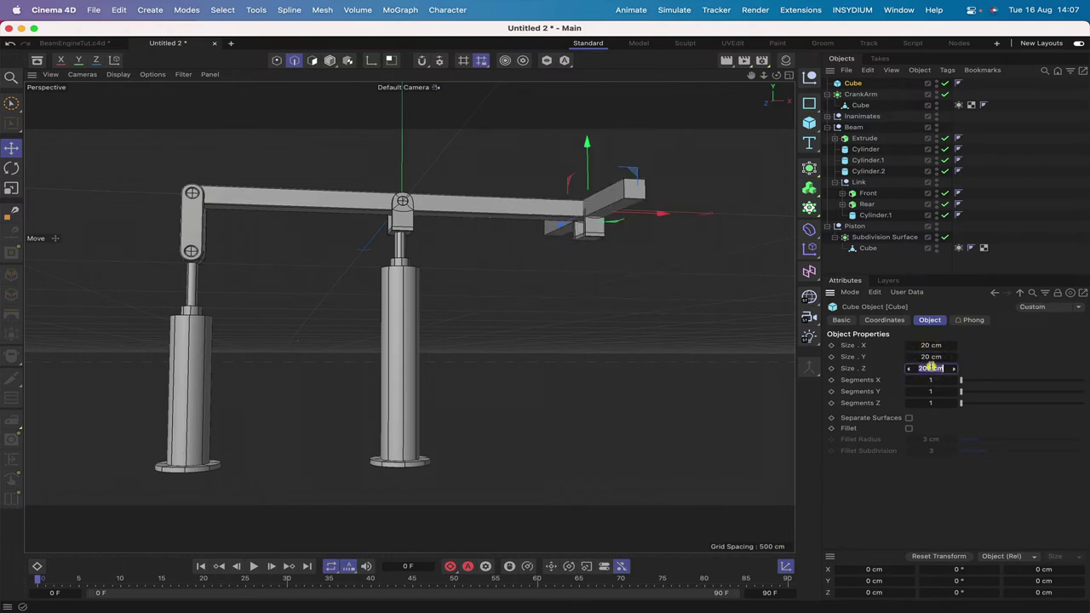
{"action": "type", "text": "20"}
{"action": "key", "text": "Return"}
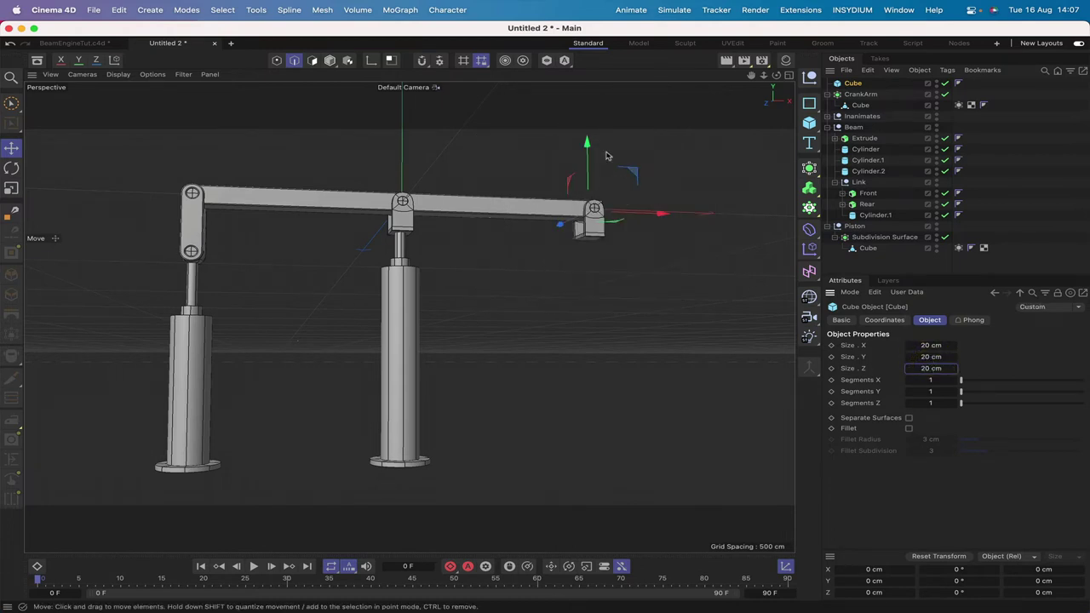
Step: Lower the cube below the CrankArm by setting its Y position to -270 cm
{"action": "left_click_drag", "start_coordinate": [584, 140], "coordinate": [580, 193]}
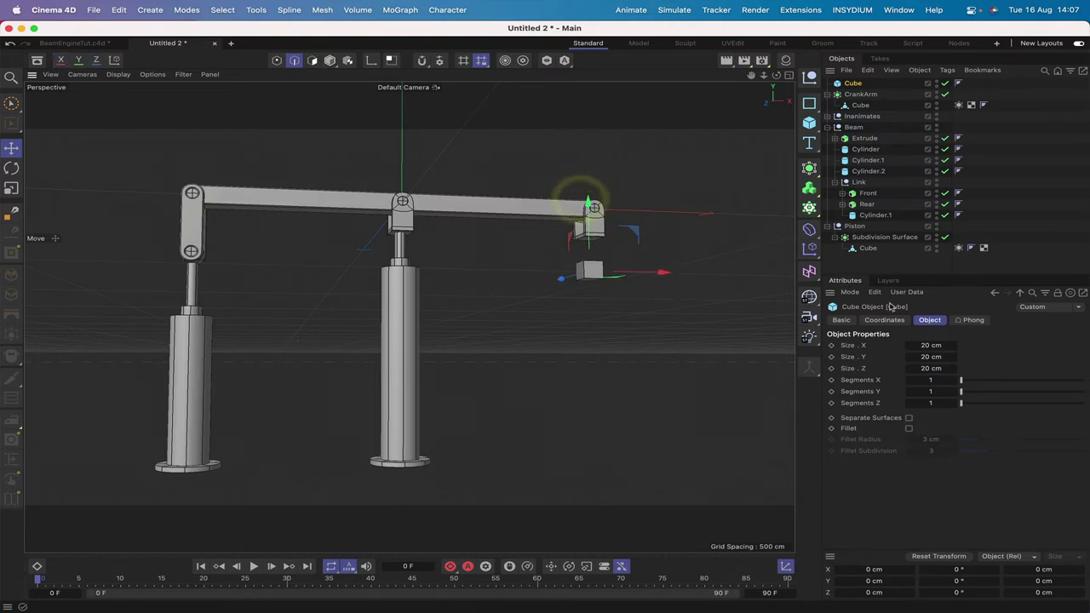
{"action": "left_click", "coordinate": [885, 320]}
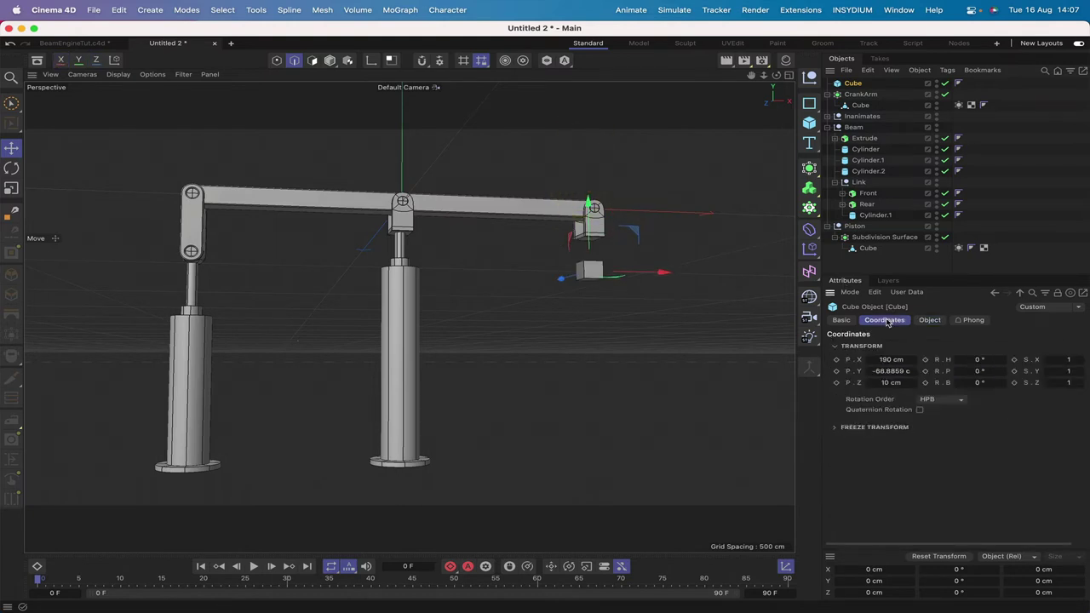
{"action": "left_click", "coordinate": [891, 371]}
{"action": "type", "text": "-270"}
{"action": "key", "text": "Return"}
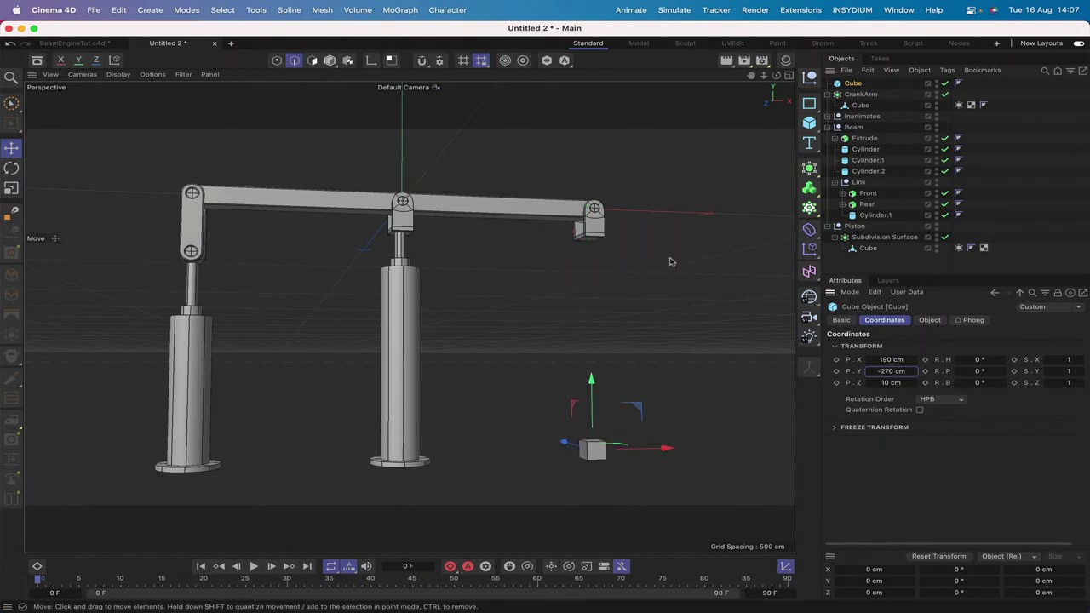
Step: Make the cube editable and switch to polygon mode
{"action": "left_click_drag", "start_coordinate": [776, 75], "coordinate": [681, 78]}
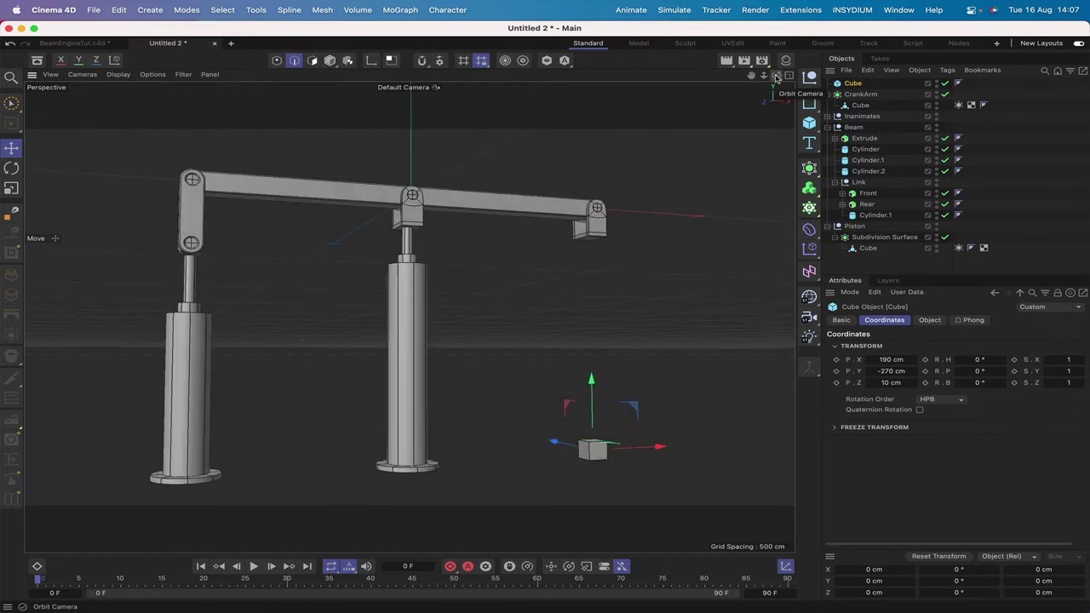
{"action": "key", "text": "c"}
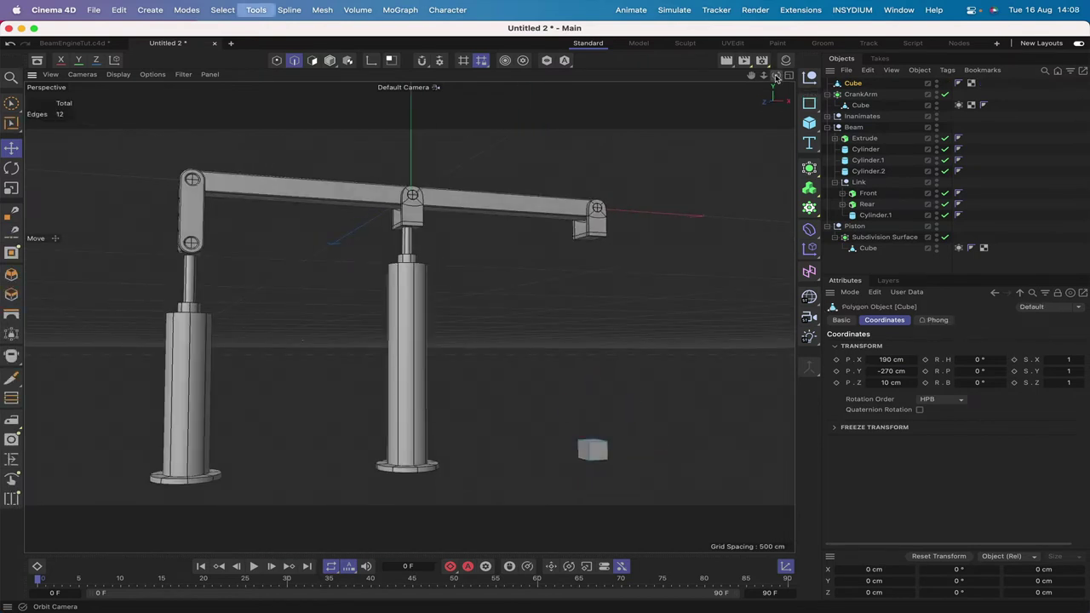
{"action": "left_click", "coordinate": [312, 61]}
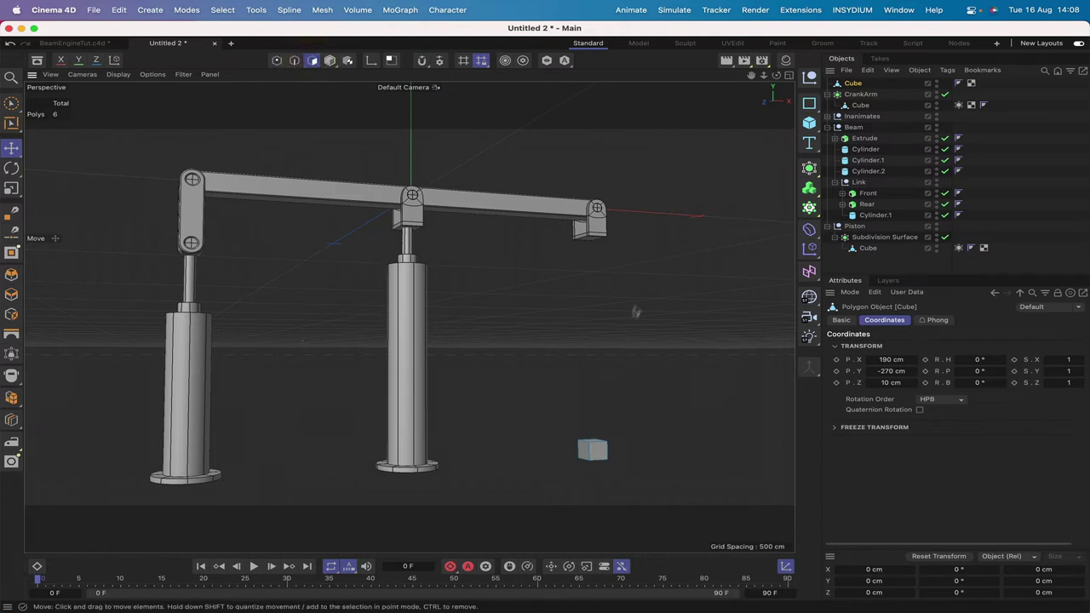
Step: Select the cube's front and back polygons together with Visible Only off and inset them by 5 cm
{"action": "key", "text": "s"}
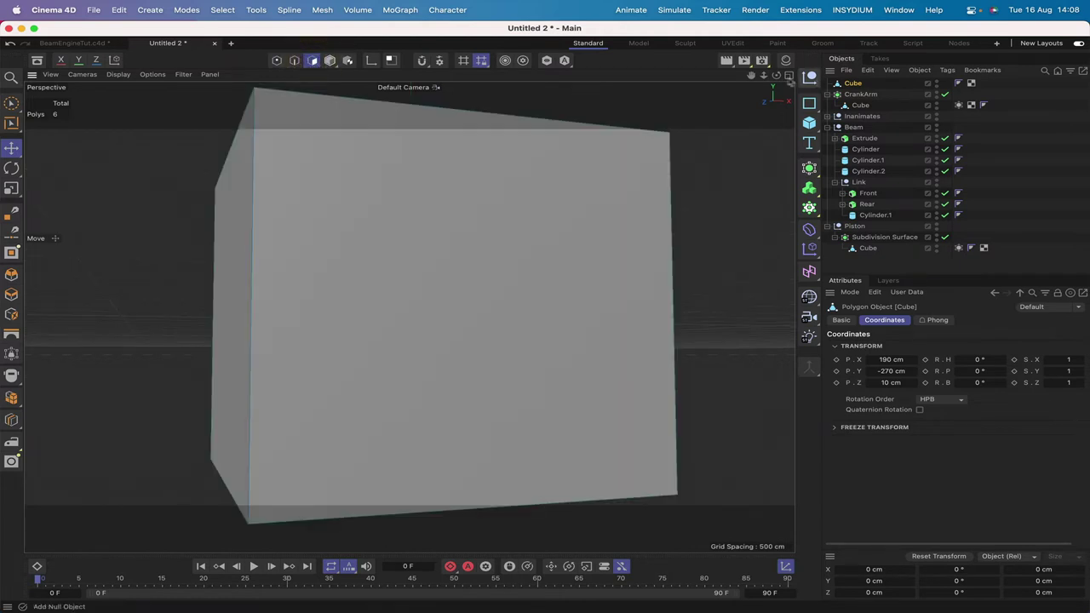
{"action": "left_click_drag", "start_coordinate": [776, 75], "coordinate": [762, 85]}
{"action": "scroll", "coordinate": [408, 317], "scroll_direction": "up", "scroll_amount": 1}
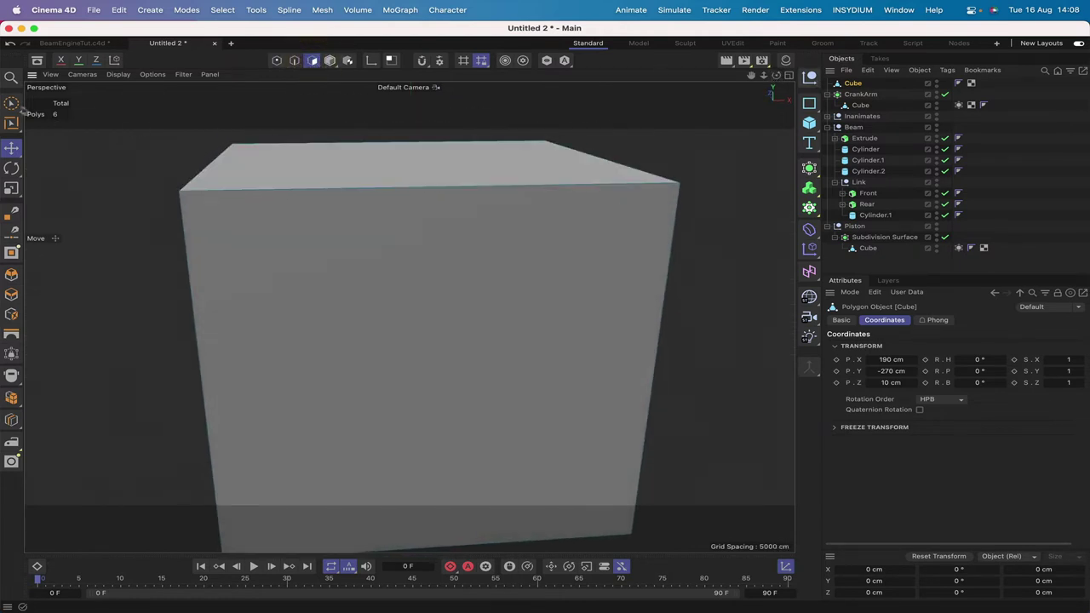
{"action": "left_click", "coordinate": [8, 103]}
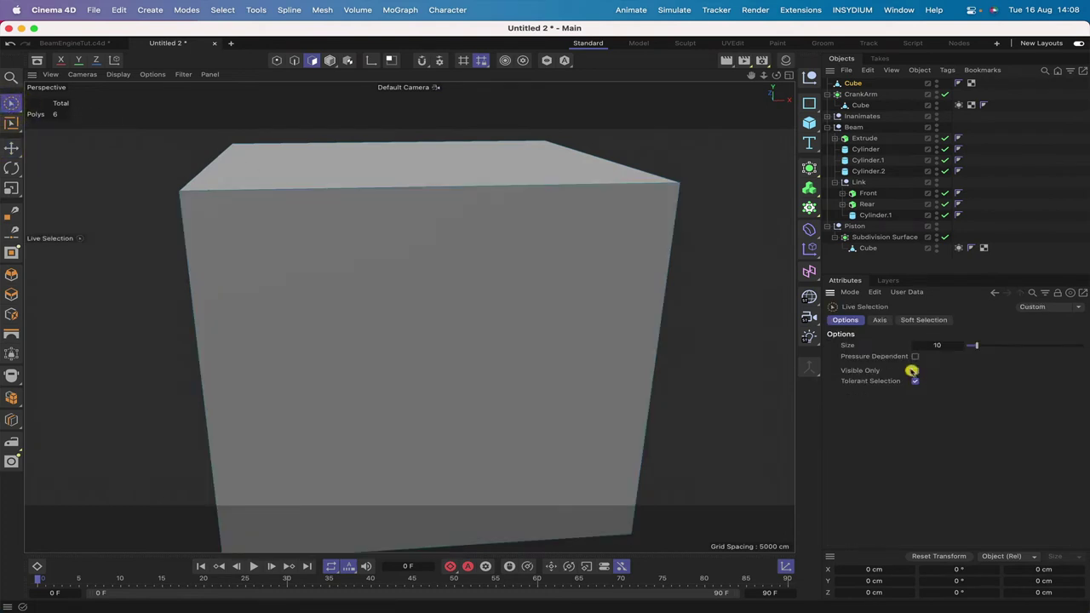
{"action": "left_click", "coordinate": [913, 371]}
{"action": "left_click", "coordinate": [346, 244]}
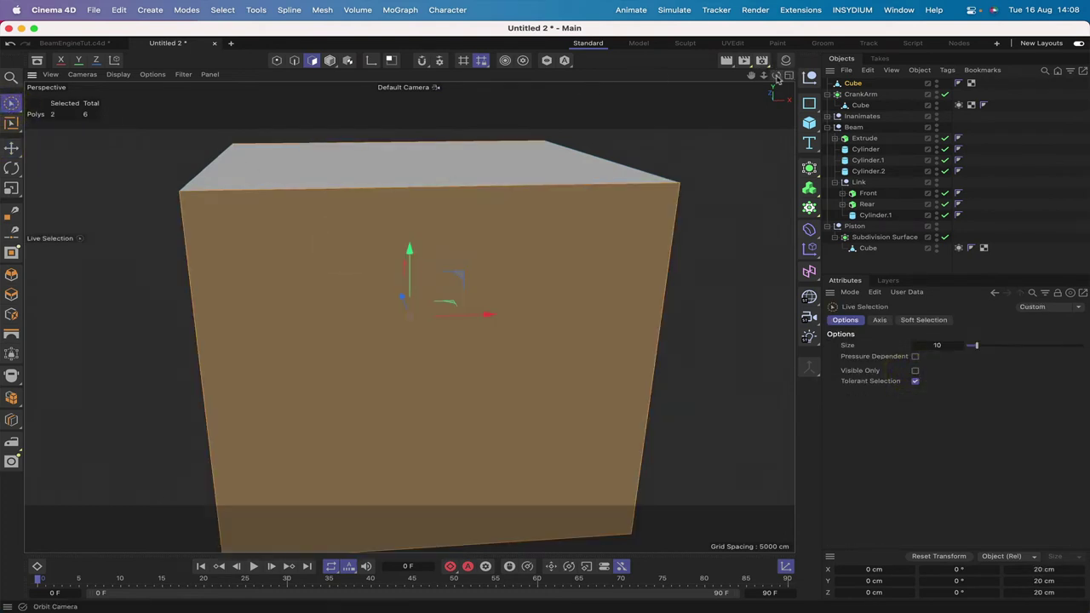
{"action": "left_click_drag", "start_coordinate": [777, 79], "coordinate": [737, 81]}
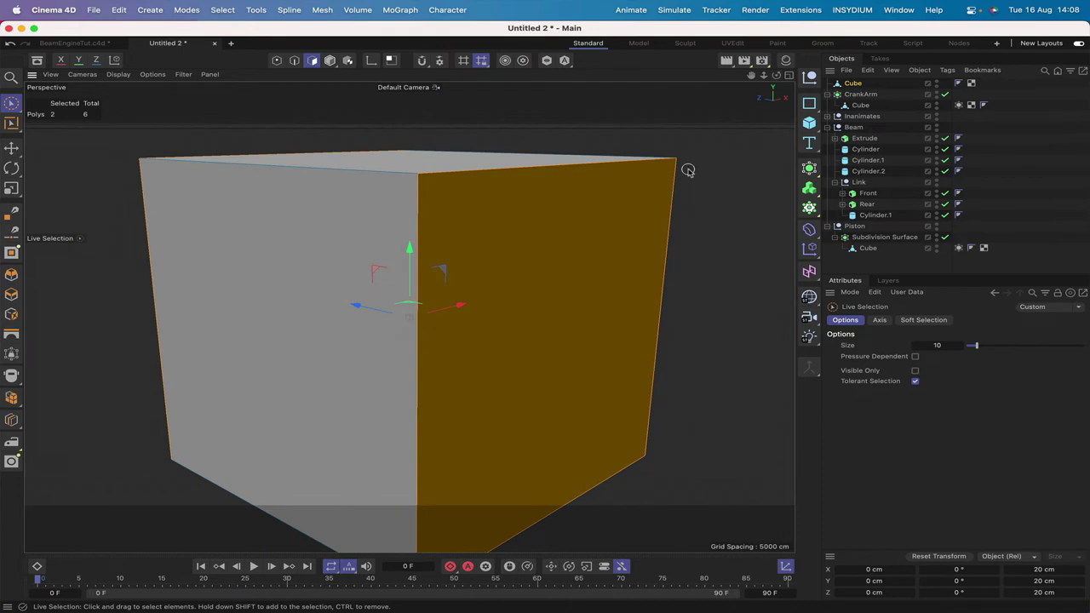
{"action": "key", "text": "i"}
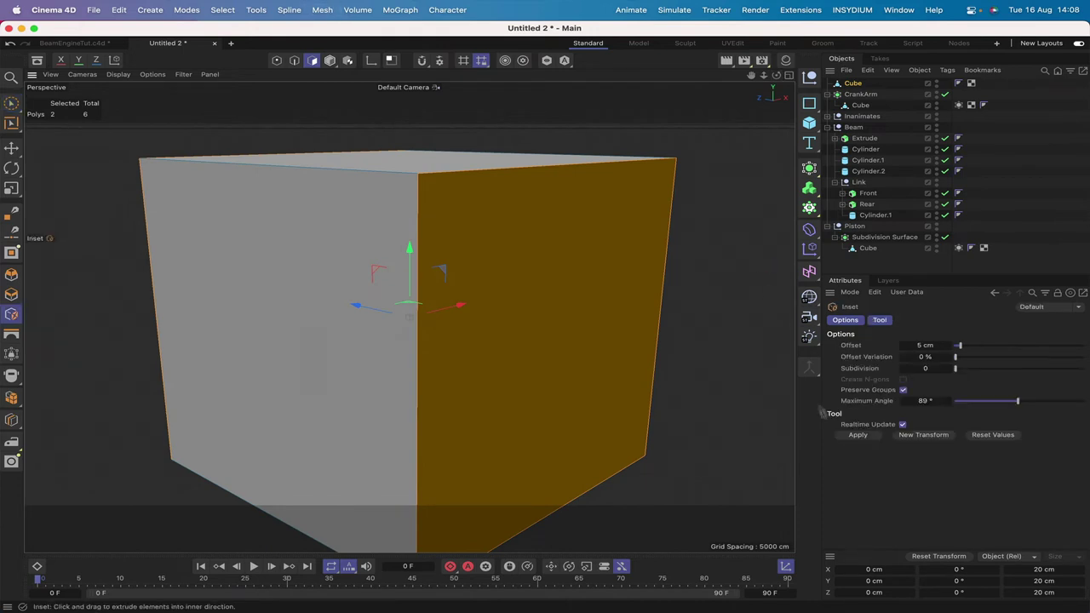
{"action": "left_click", "coordinate": [856, 435]}
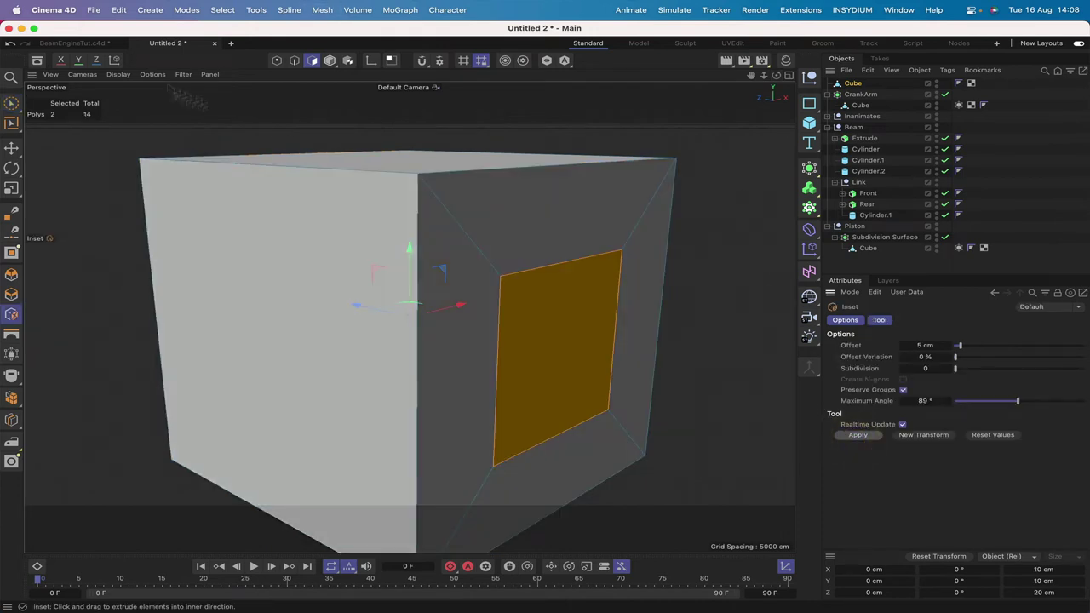
Step: Bridge the cube's two inset polygons in Lines display to cut a square tunnel, and restore Gouraud Shading (Lines)
{"action": "left_click", "coordinate": [118, 74]}
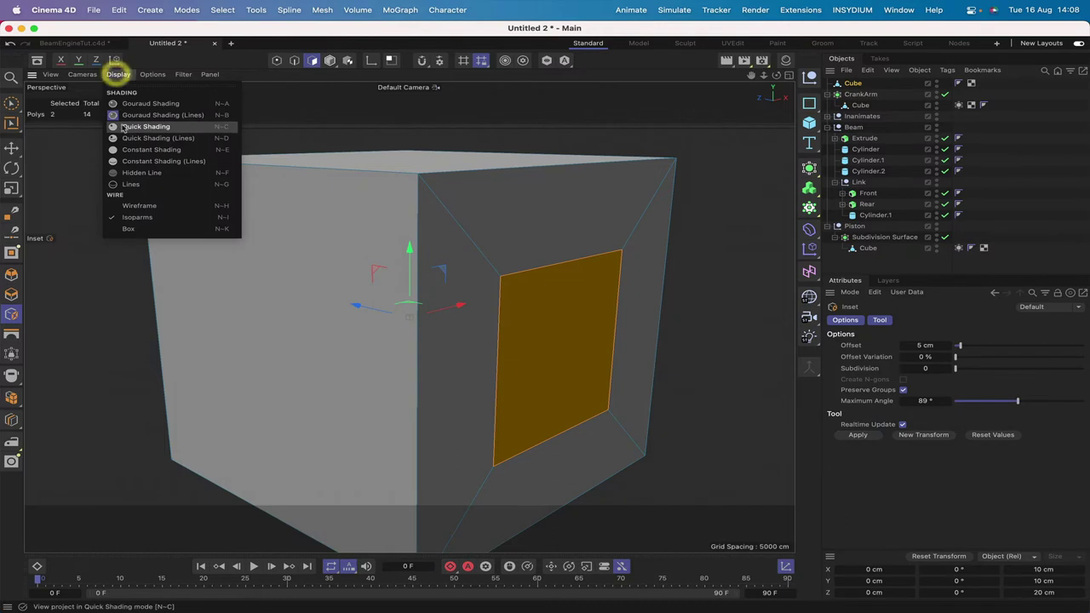
{"action": "left_click", "coordinate": [128, 184]}
{"action": "right_click", "coordinate": [324, 249]}
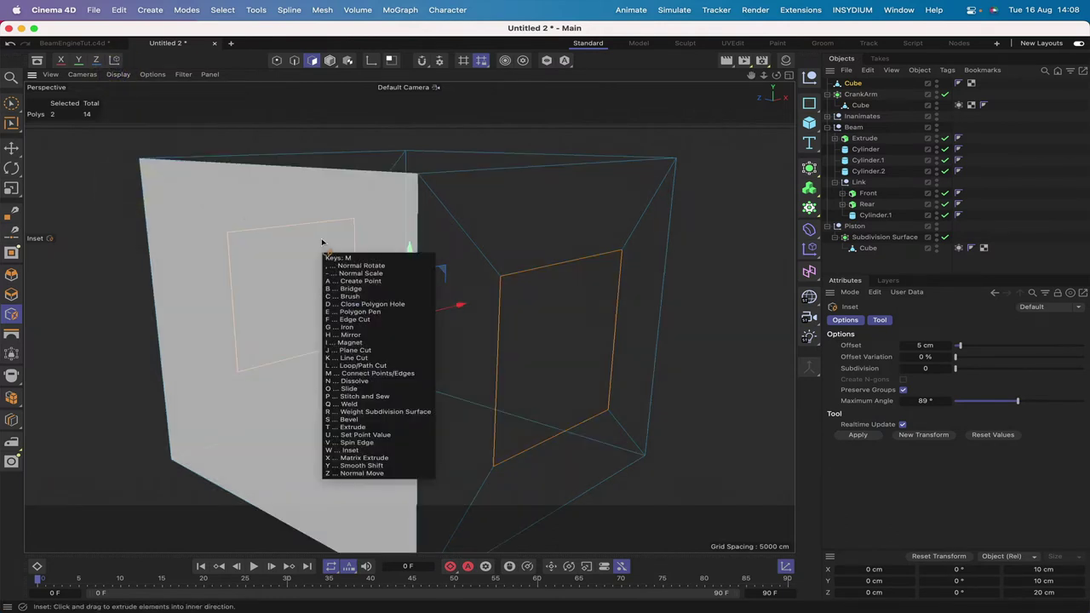
{"action": "left_click", "coordinate": [324, 259]}
{"action": "left_click_drag", "start_coordinate": [234, 240], "coordinate": [491, 270]}
{"action": "left_click_drag", "start_coordinate": [409, 316], "coordinate": [408, 317], "text": "alt"}
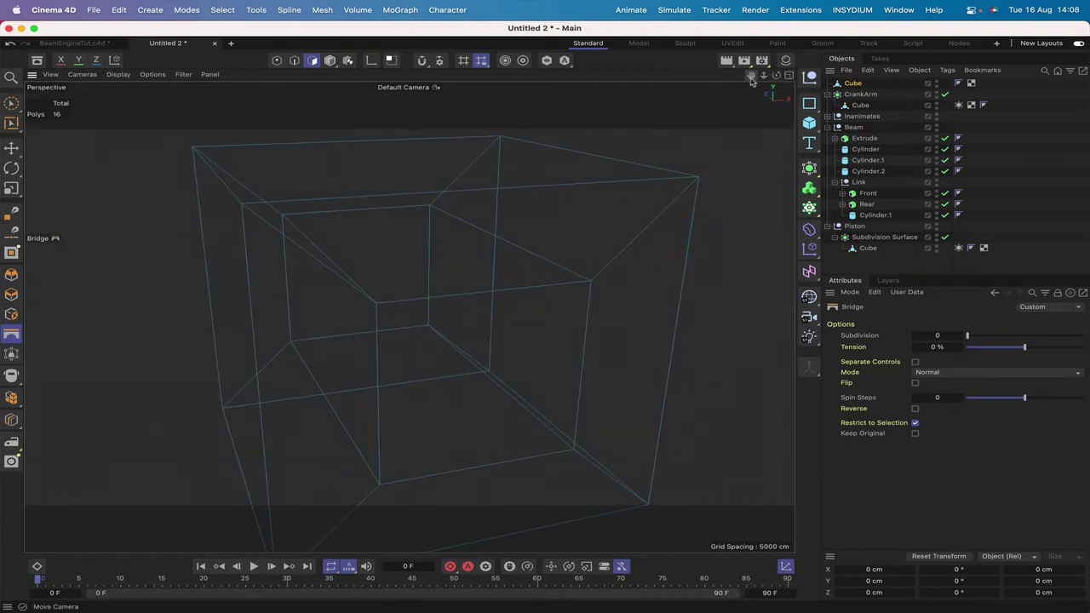
{"action": "left_click_drag", "start_coordinate": [751, 76], "coordinate": [700, 89]}
{"action": "right_click_drag", "start_coordinate": [751, 76], "coordinate": [666, 77]}
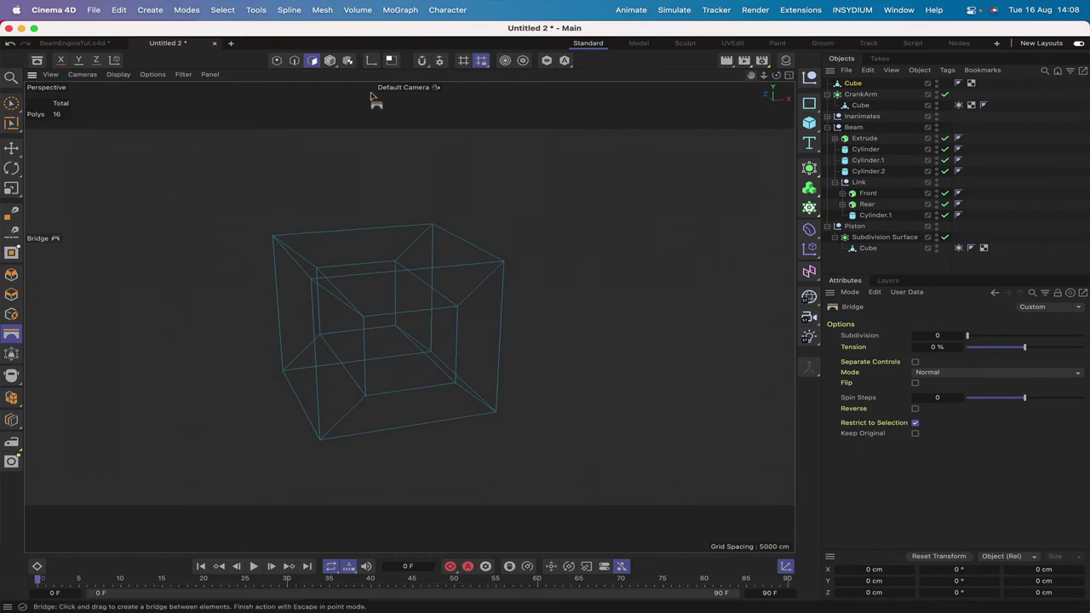
{"action": "left_click", "coordinate": [118, 74]}
{"action": "left_click", "coordinate": [123, 112]}
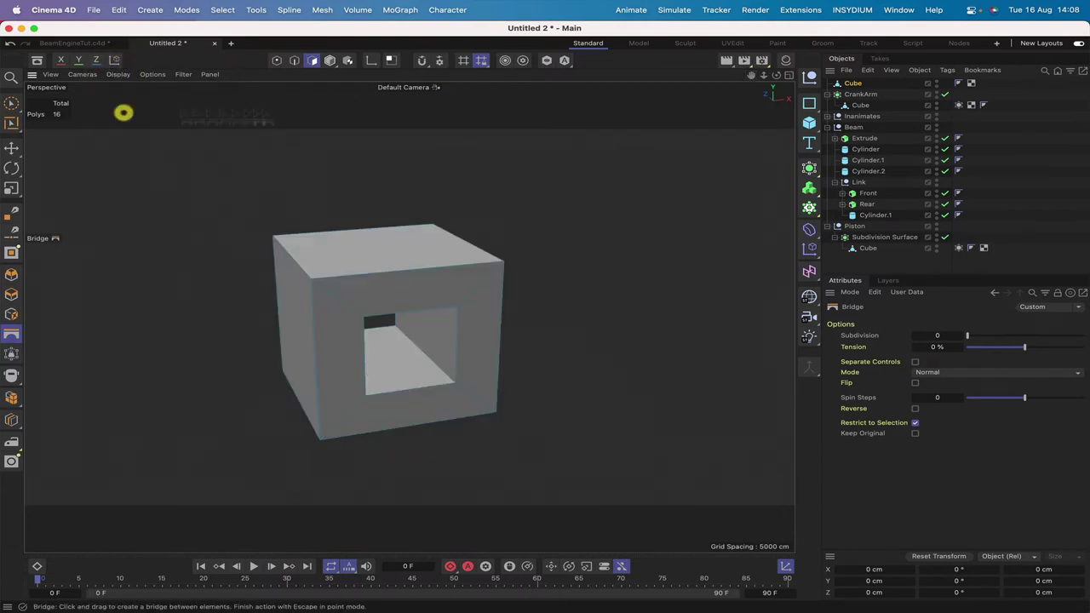
Step: Select only the cube's upper polygon with Visible Only turned on and inset it by 5 cm
{"action": "left_click", "coordinate": [314, 62]}
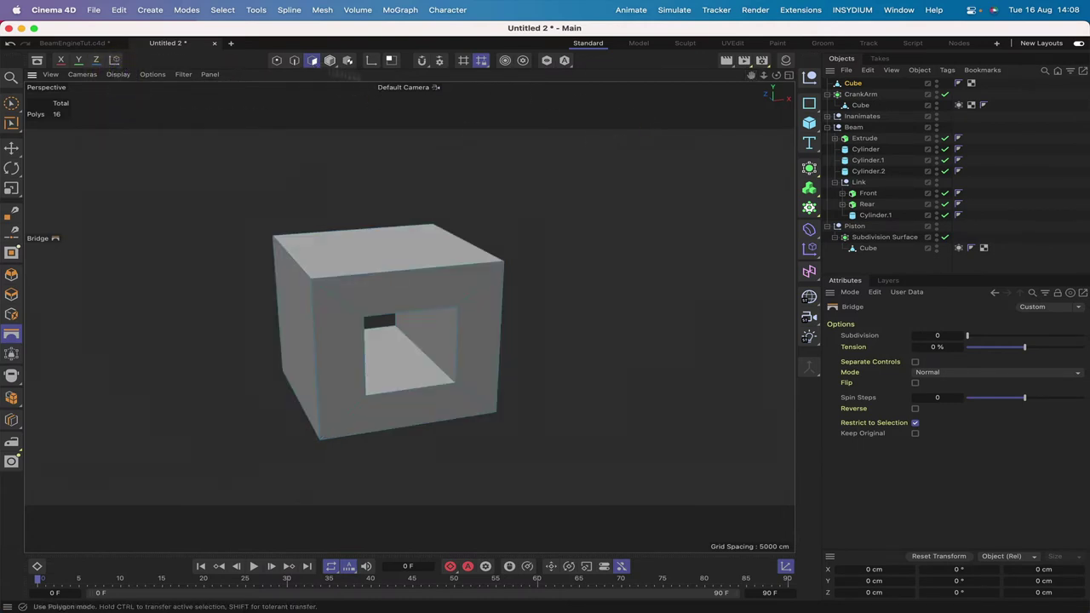
{"action": "left_click", "coordinate": [12, 103]}
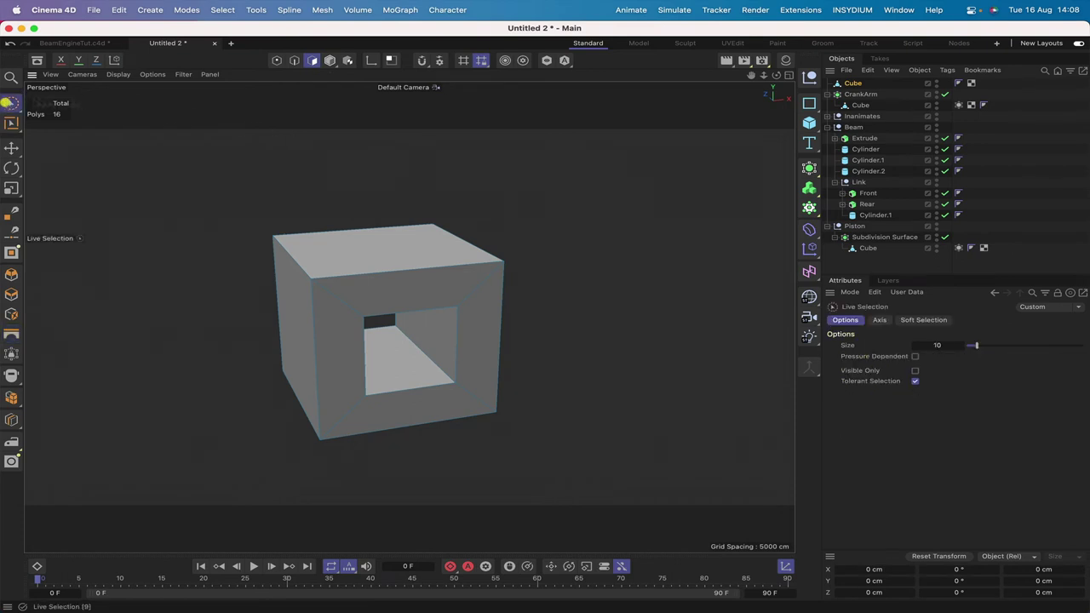
{"action": "left_click", "coordinate": [915, 371]}
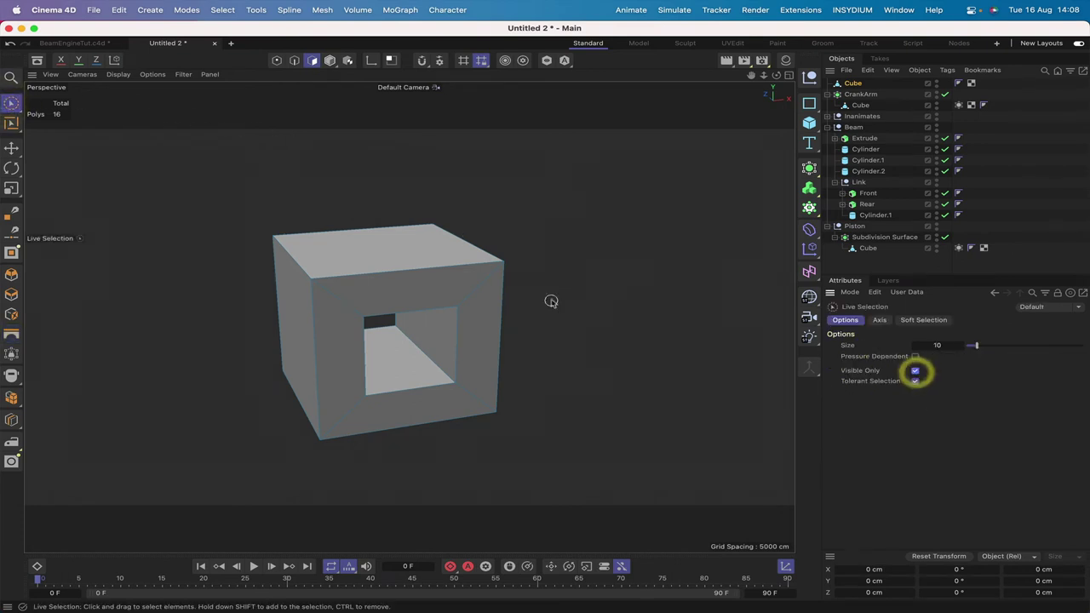
{"action": "left_click", "coordinate": [389, 252]}
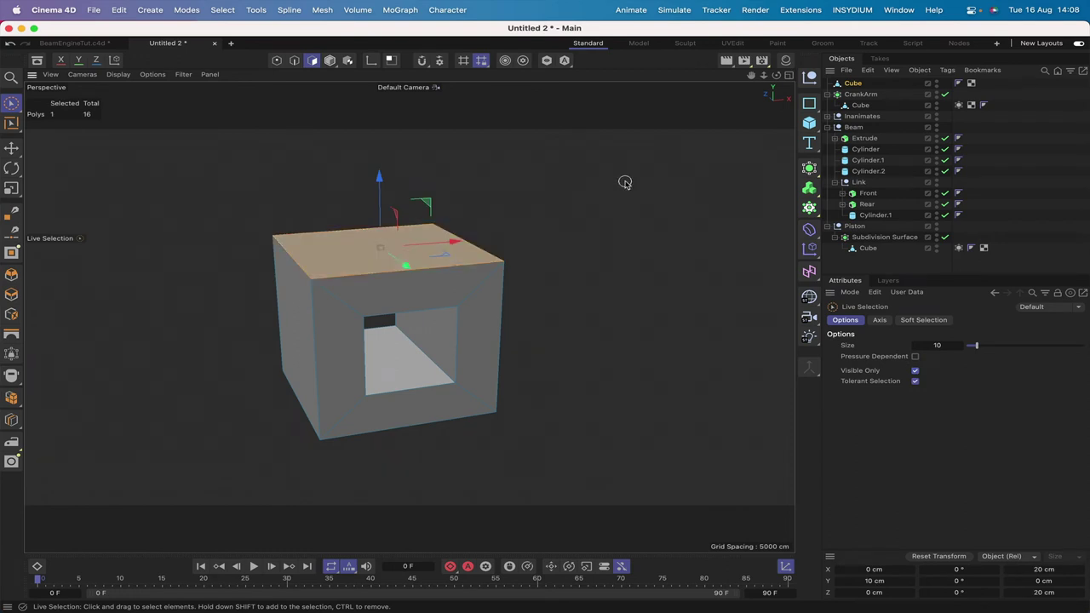
{"action": "key", "text": "i"}
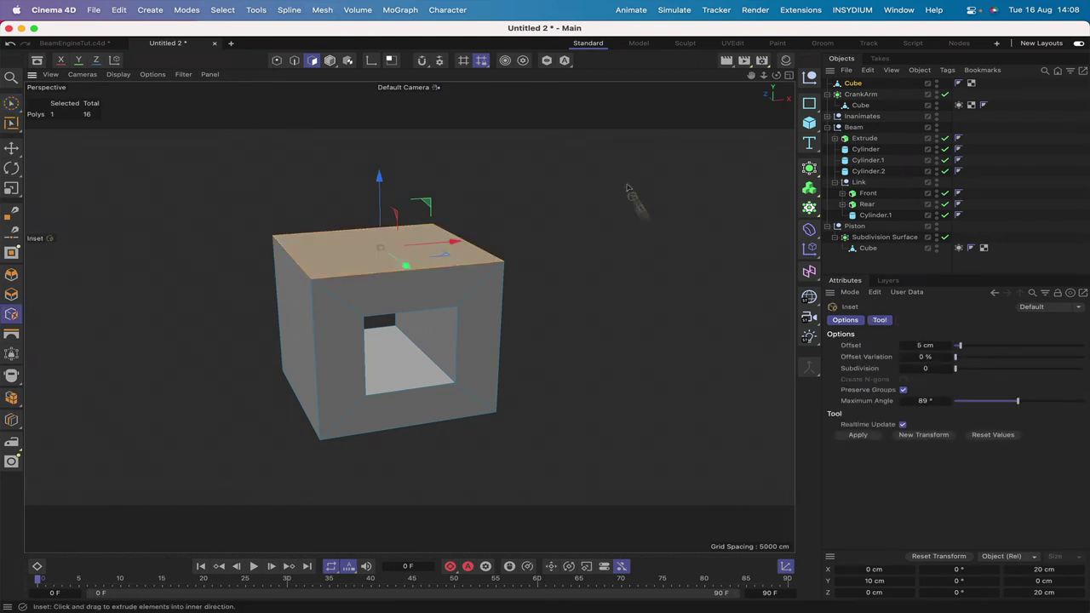
{"action": "left_click", "coordinate": [860, 435]}
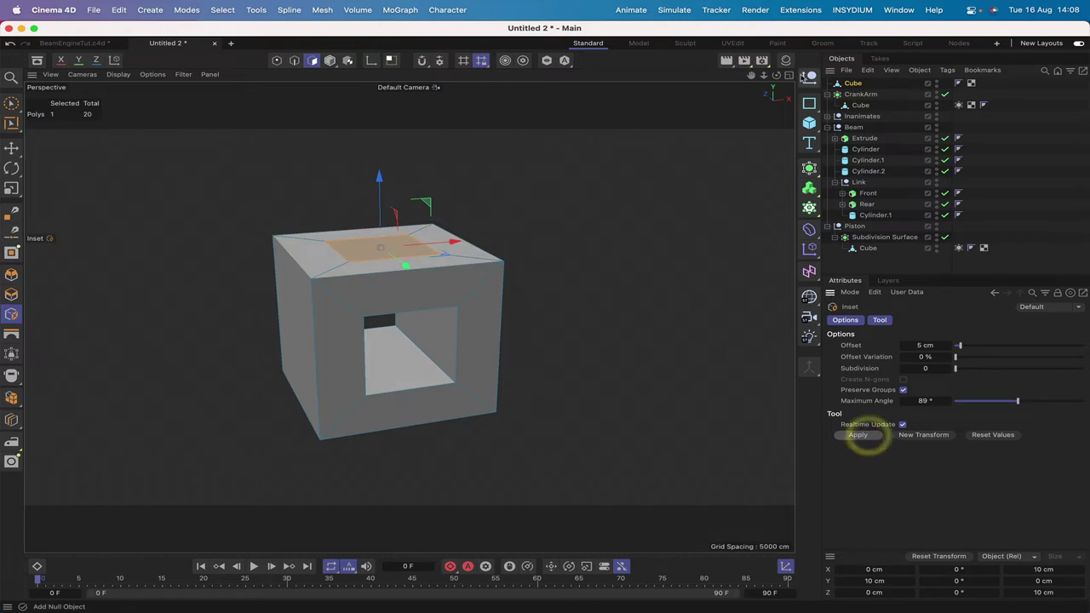
Step: Select the underside polygon of the cube inside CrankArm and inset it by 5 cm
{"action": "right_click_drag", "start_coordinate": [751, 75], "coordinate": [681, 75]}
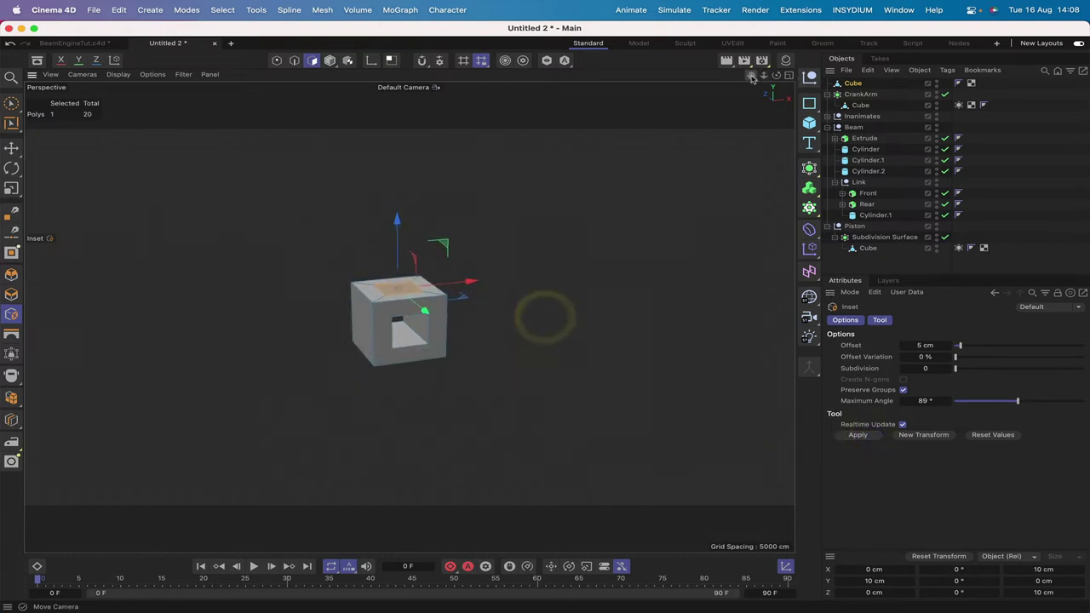
{"action": "right_click_drag", "start_coordinate": [751, 75], "coordinate": [681, 75]}
{"action": "left_click_drag", "start_coordinate": [751, 75], "coordinate": [751, 185]}
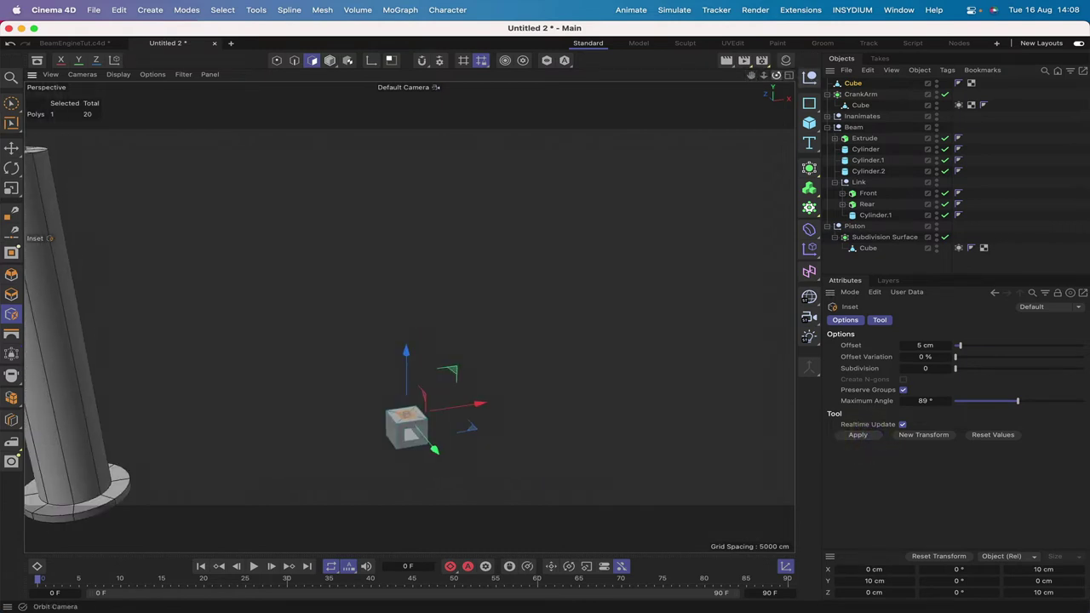
{"action": "left_click_drag", "start_coordinate": [776, 74], "coordinate": [776, 34]}
{"action": "right_click_drag", "start_coordinate": [751, 75], "coordinate": [682, 75]}
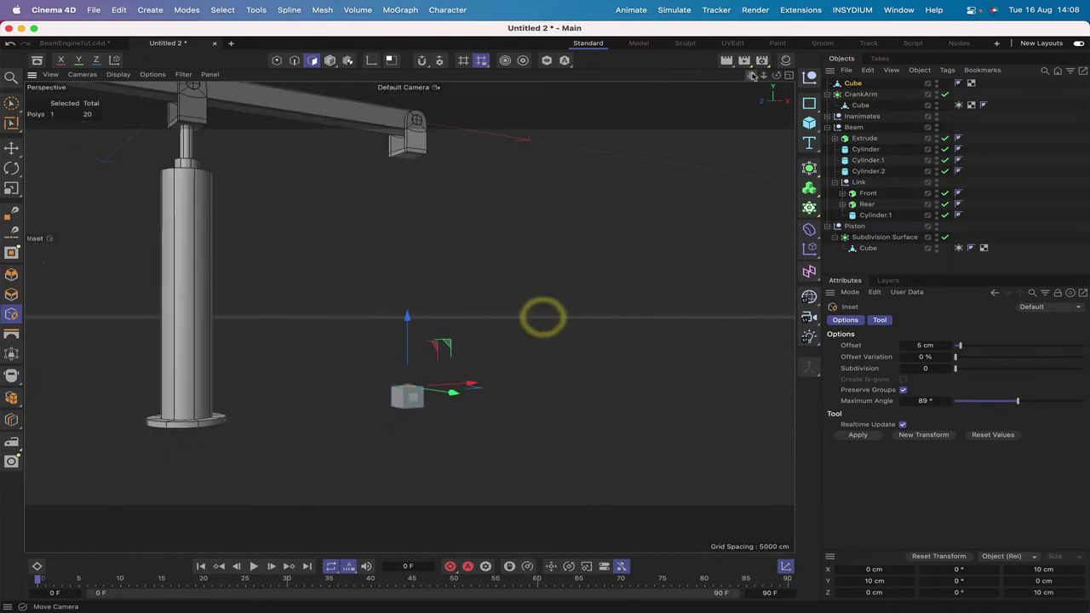
{"action": "left_click_drag", "start_coordinate": [752, 76], "coordinate": [776, 93]}
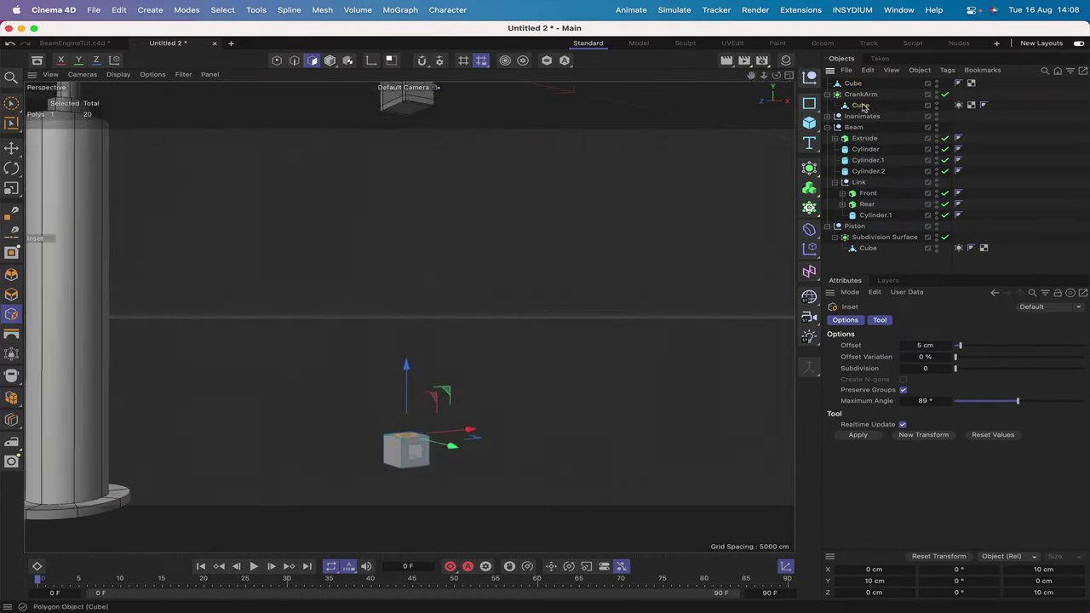
{"action": "left_click", "coordinate": [860, 104]}
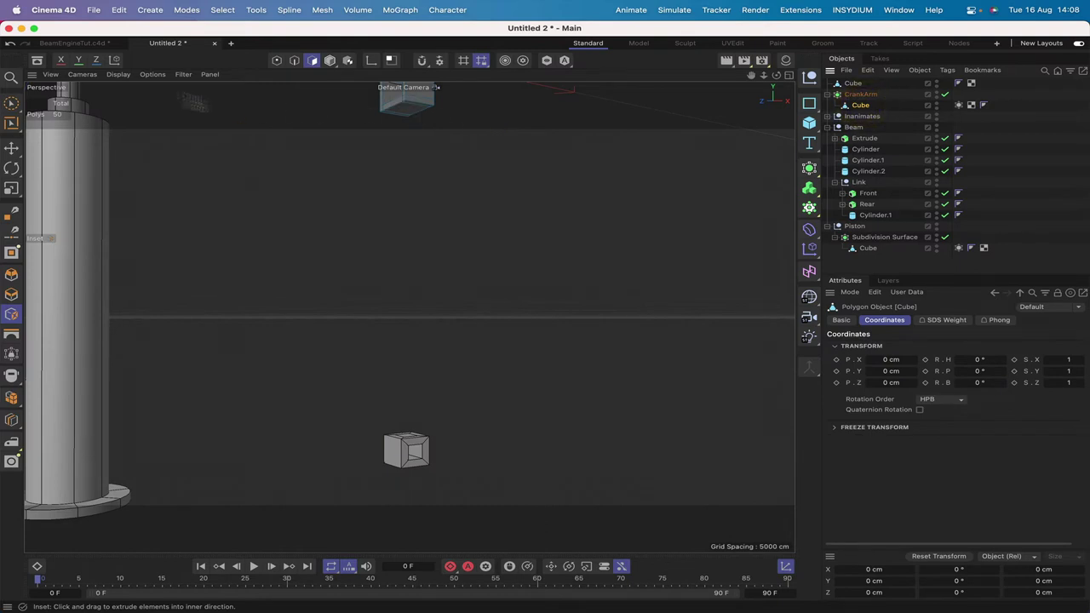
{"action": "left_click", "coordinate": [409, 111]}
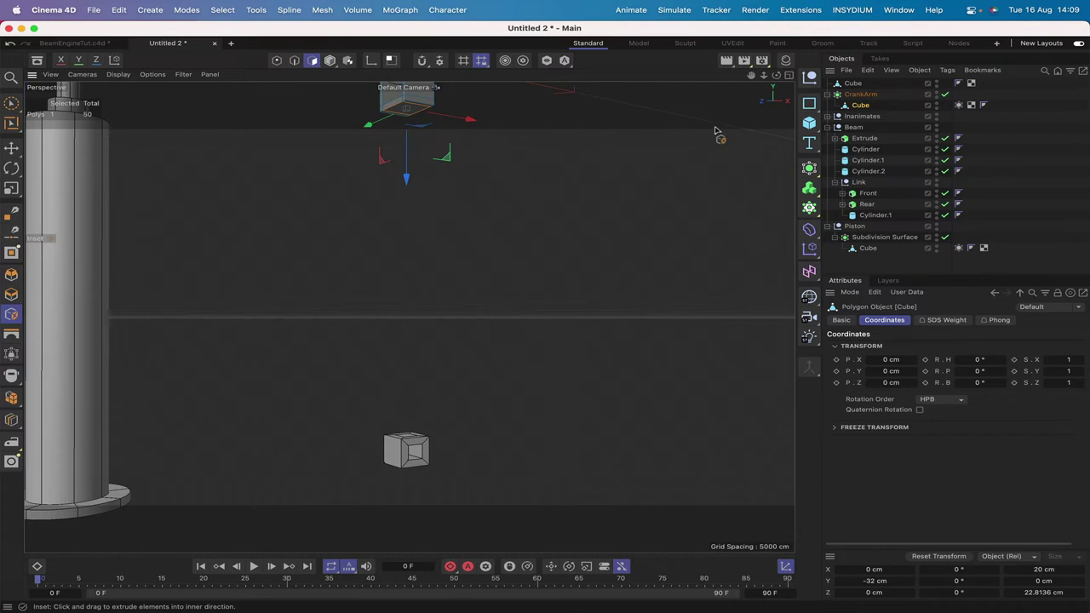
{"action": "key", "text": "i"}
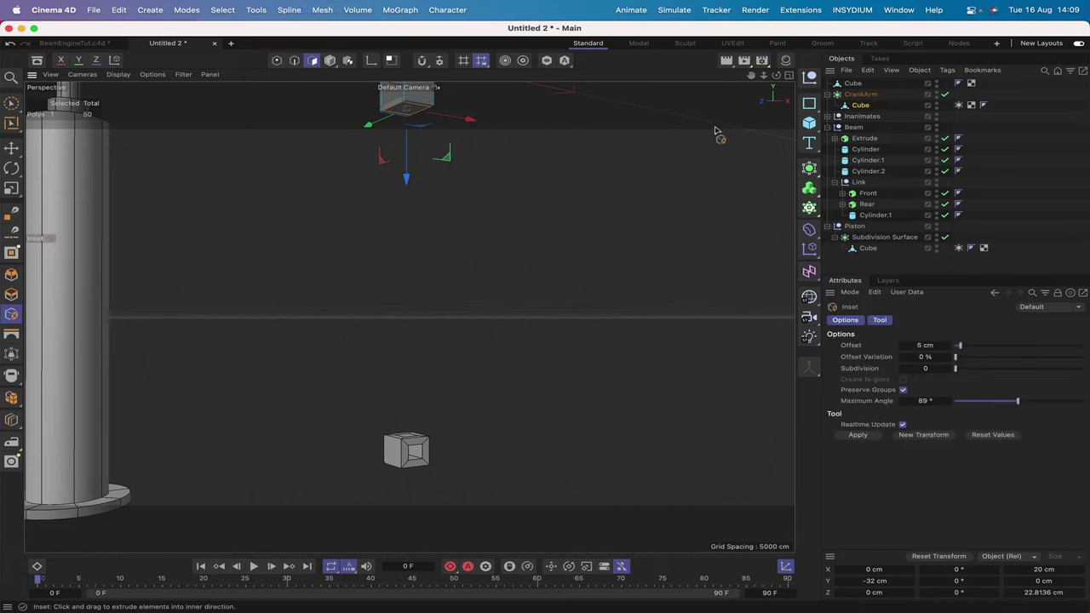
{"action": "left_click", "coordinate": [858, 435]}
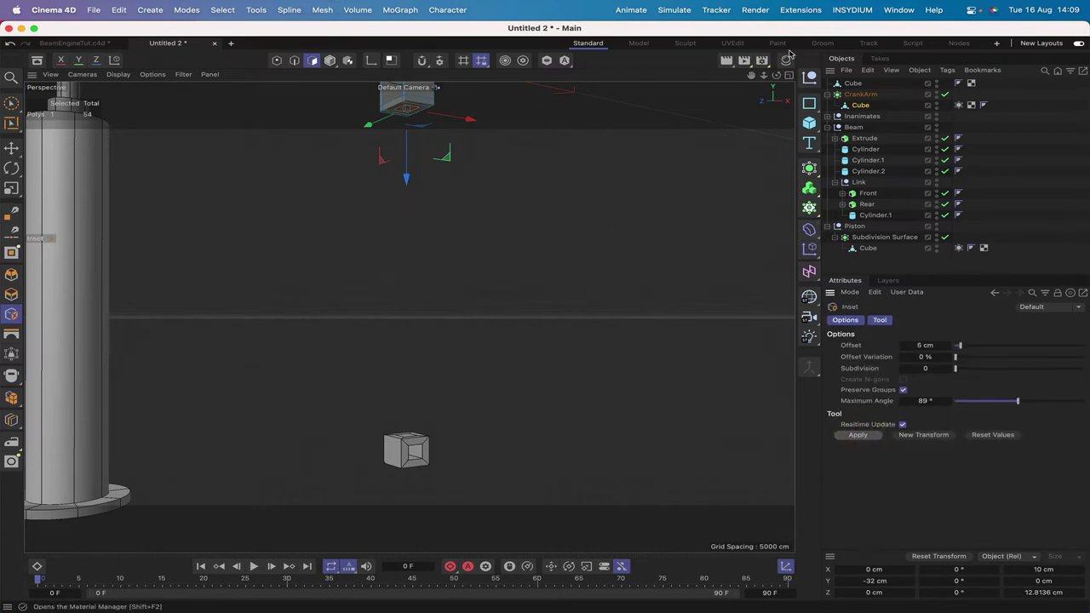
Step: Scale the inset polygon on the CrankArm's underside along Z only, to about 9.6 cm, making the rounded shape more circular
{"action": "key", "text": "o"}
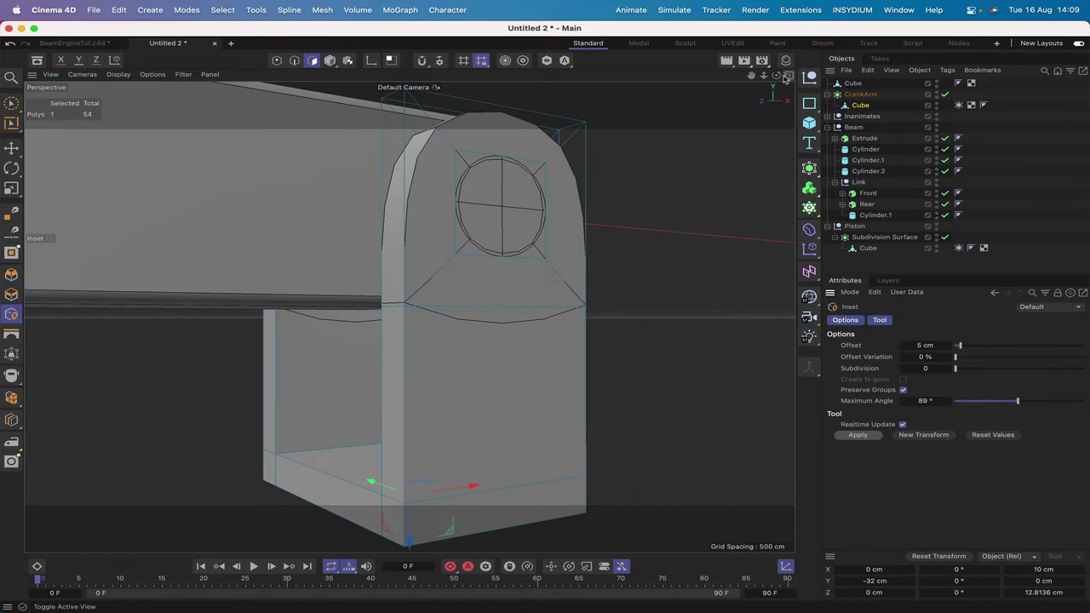
{"action": "left_click_drag", "start_coordinate": [775, 75], "coordinate": [862, 0]}
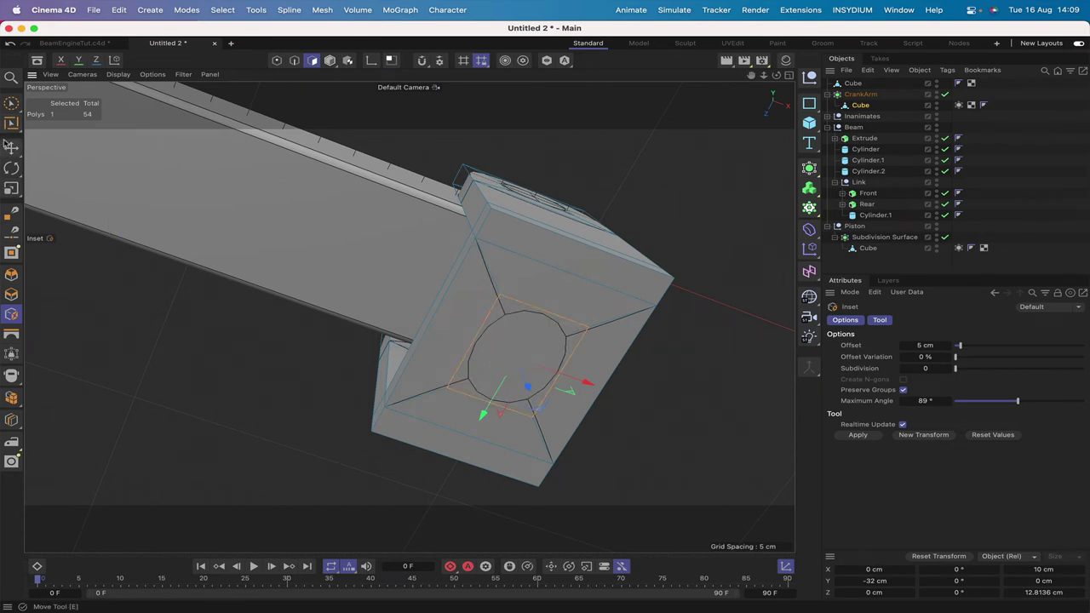
{"action": "left_click", "coordinate": [11, 146]}
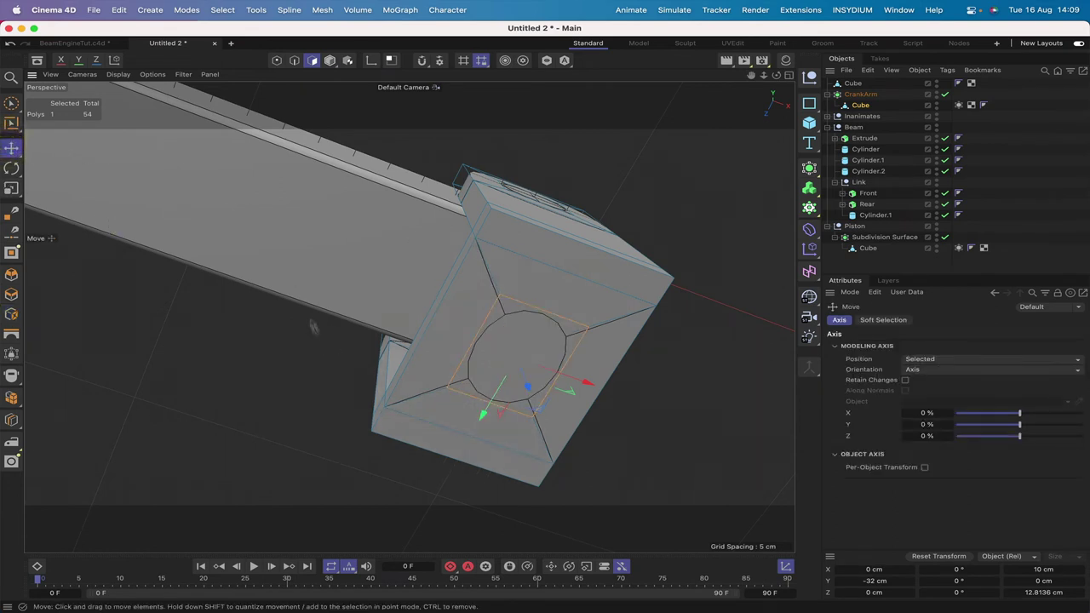
{"action": "left_click", "coordinate": [11, 188]}
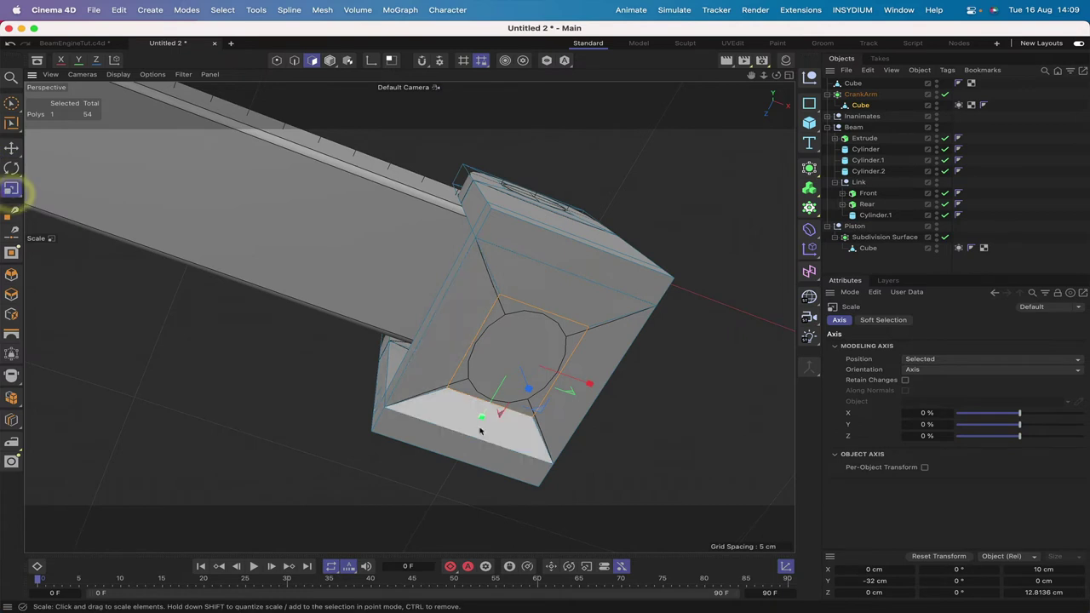
{"action": "left_click_drag", "start_coordinate": [481, 418], "coordinate": [492, 404]}
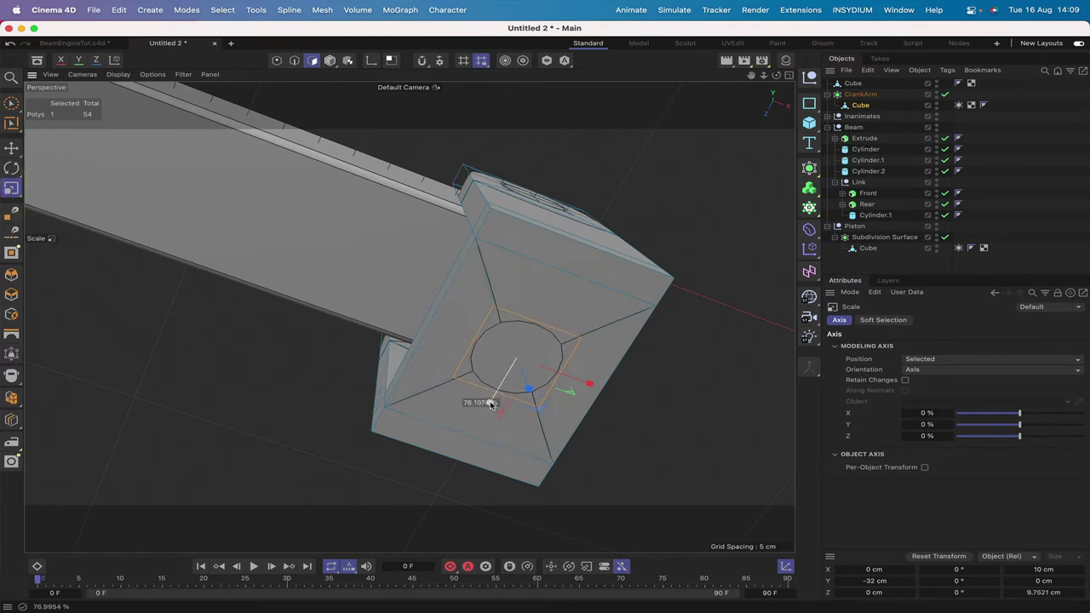
{"action": "left_click_drag", "start_coordinate": [491, 404], "coordinate": [491, 404]}
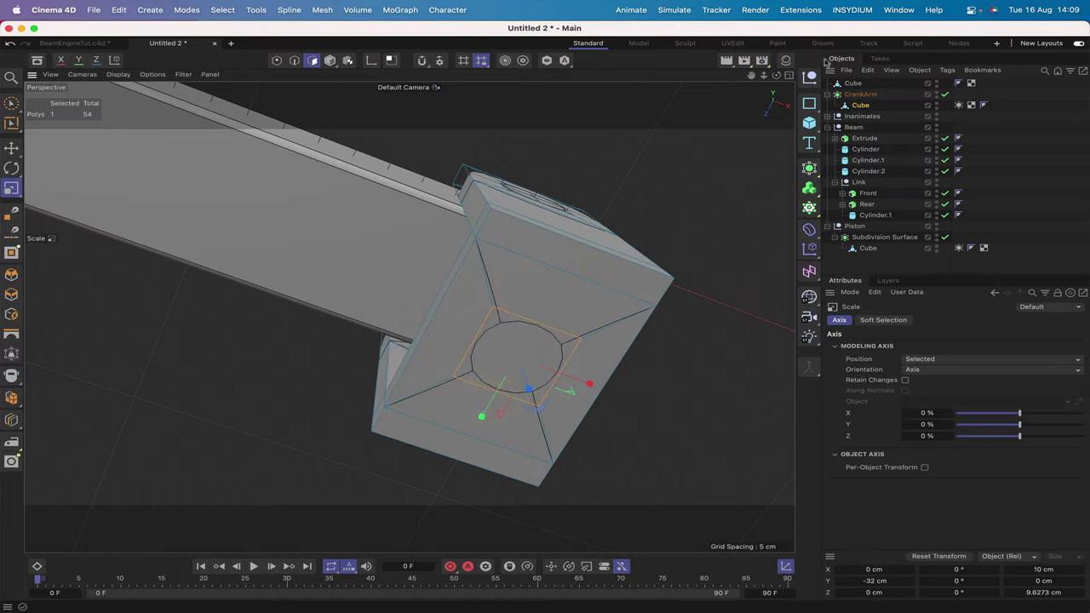
{"action": "left_click_drag", "start_coordinate": [780, 77], "coordinate": [775, 75]}
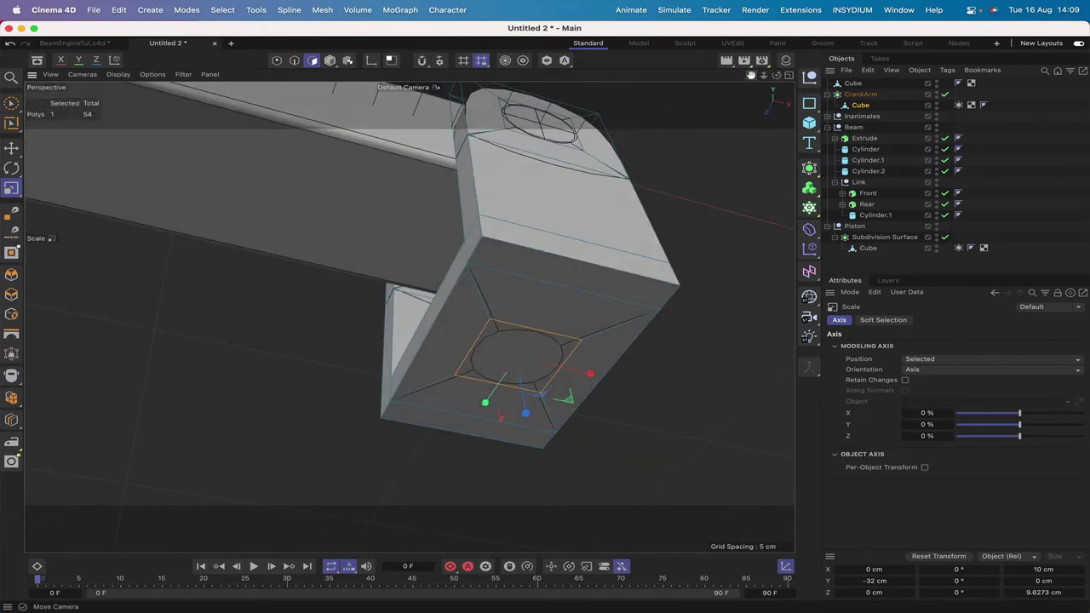
{"action": "right_click_drag", "start_coordinate": [751, 75], "coordinate": [751, 76]}
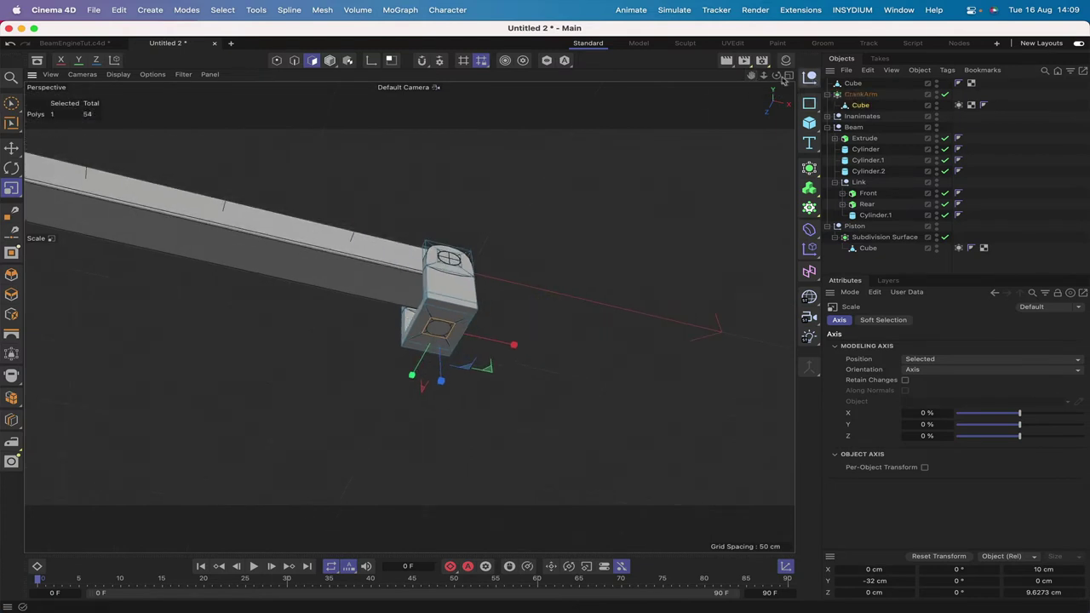
{"action": "left_click_drag", "start_coordinate": [751, 78], "coordinate": [751, 80]}
{"action": "right_click_drag", "start_coordinate": [750, 78], "coordinate": [750, 78]}
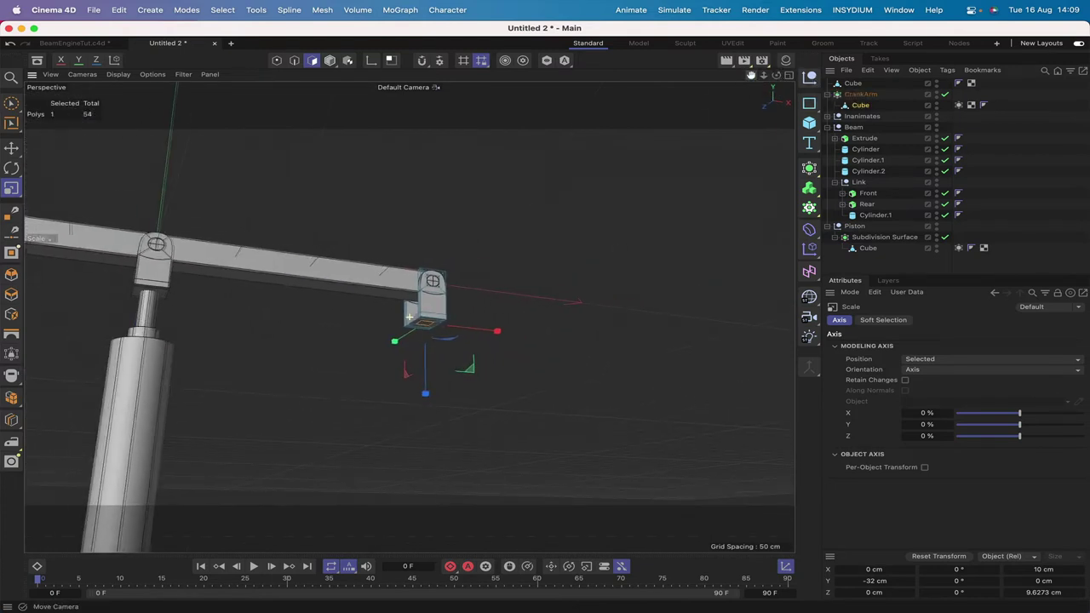
Step: Move the loose top-level Cube into CrankArm and merge it with the cradle Cube using Connect Objects + Delete
{"action": "left_click_drag", "start_coordinate": [750, 77], "coordinate": [783, 76]}
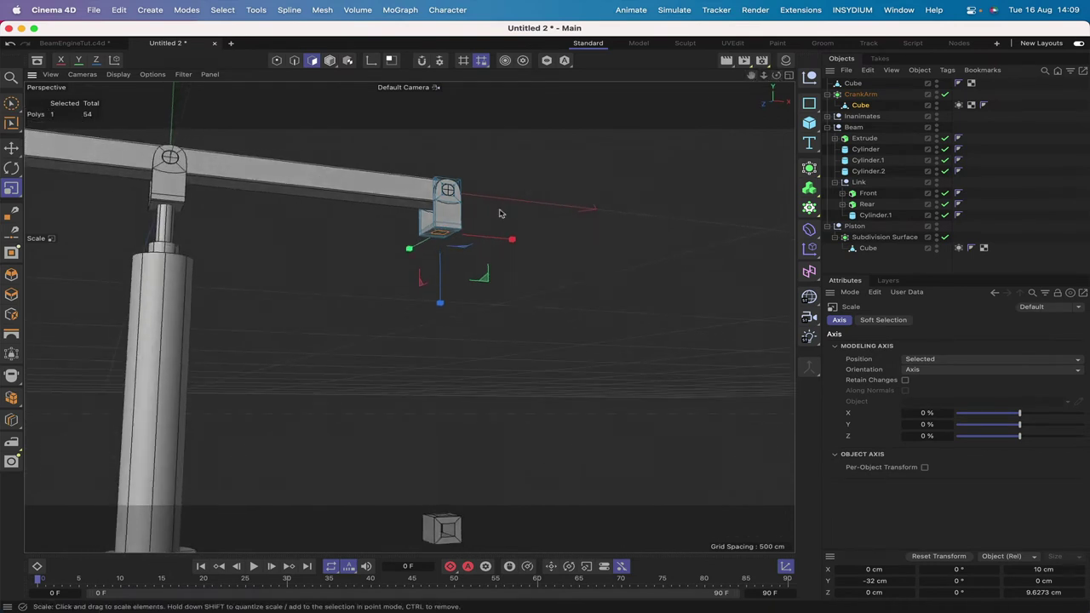
{"action": "left_click_drag", "start_coordinate": [858, 86], "coordinate": [885, 100]}
{"action": "left_click", "coordinate": [859, 94], "text": "shift"}
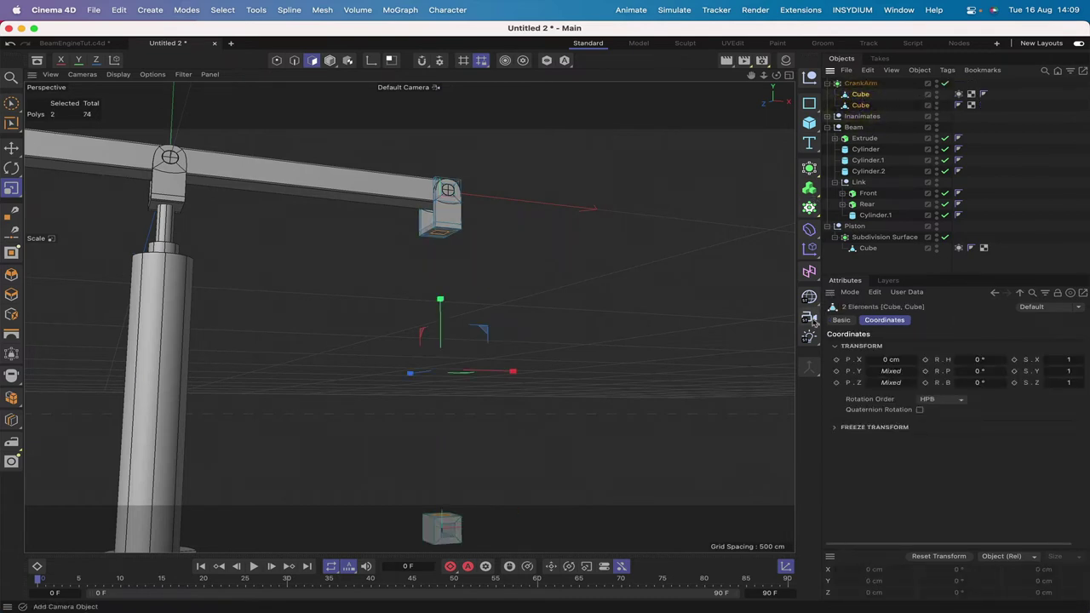
{"action": "left_click", "coordinate": [809, 366]}
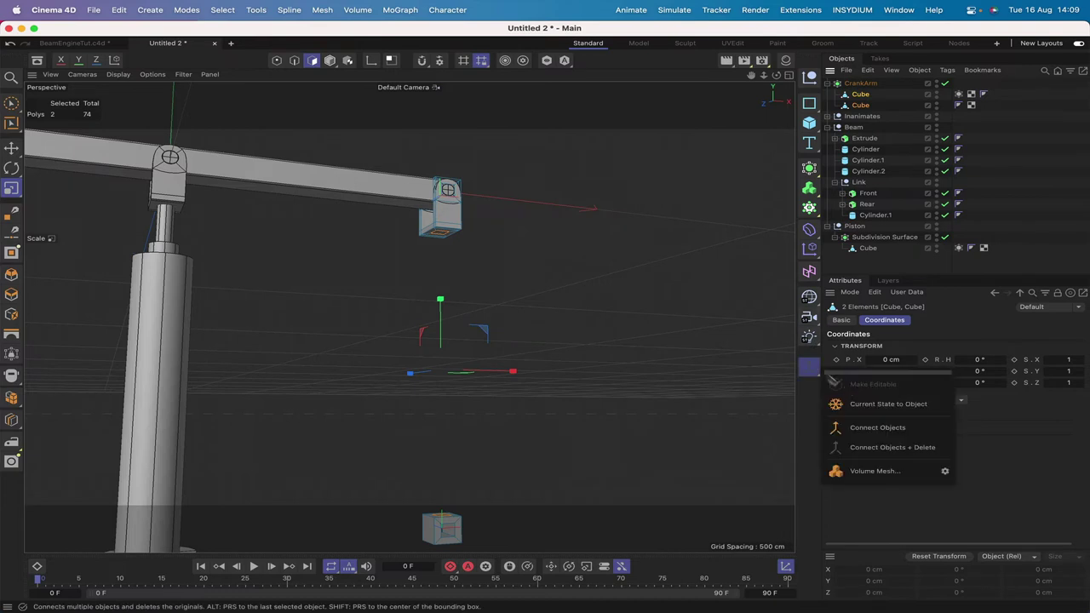
{"action": "left_click", "coordinate": [874, 454]}
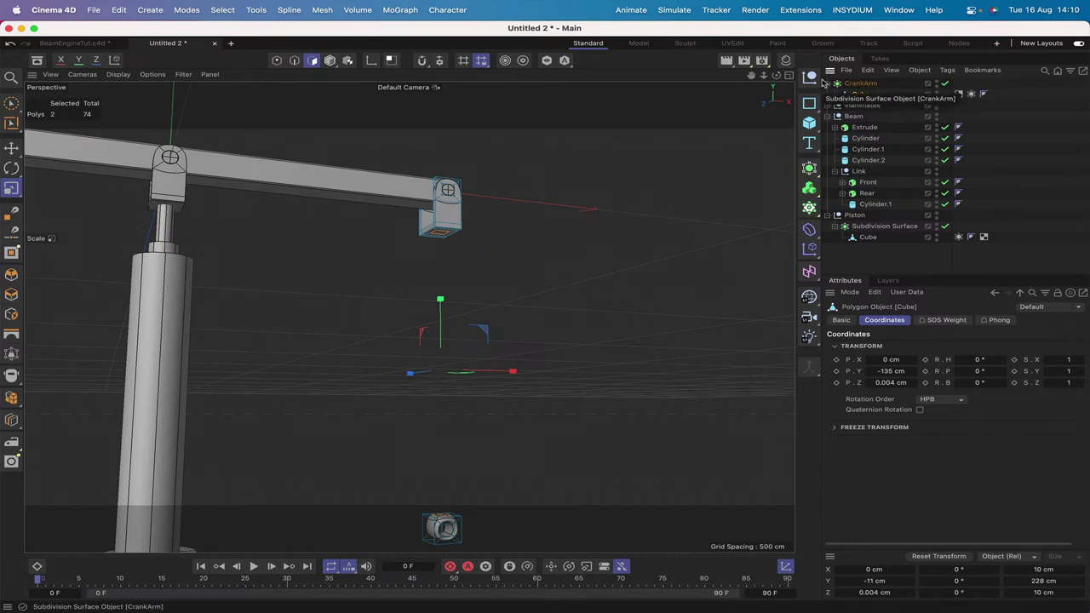
Step: Bridge the inset polygon under the cradle to the inset polygon on top of the lower cube, forming the arm's shaft
{"action": "left_click_drag", "start_coordinate": [776, 75], "coordinate": [768, 76]}
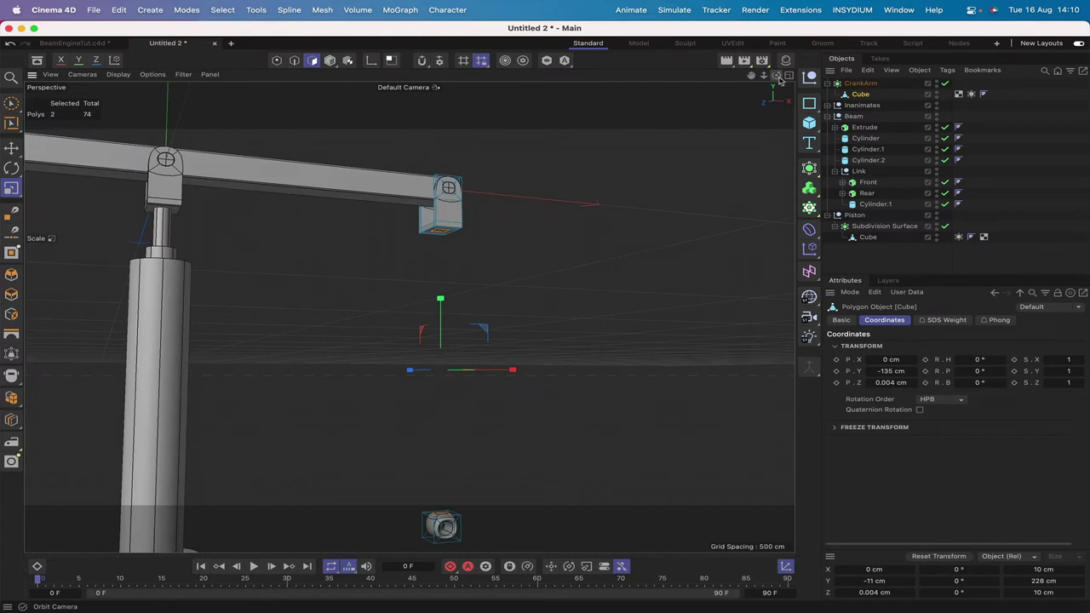
{"action": "key", "text": "m"}
{"action": "key", "text": "b"}
{"action": "key", "text": "m"}
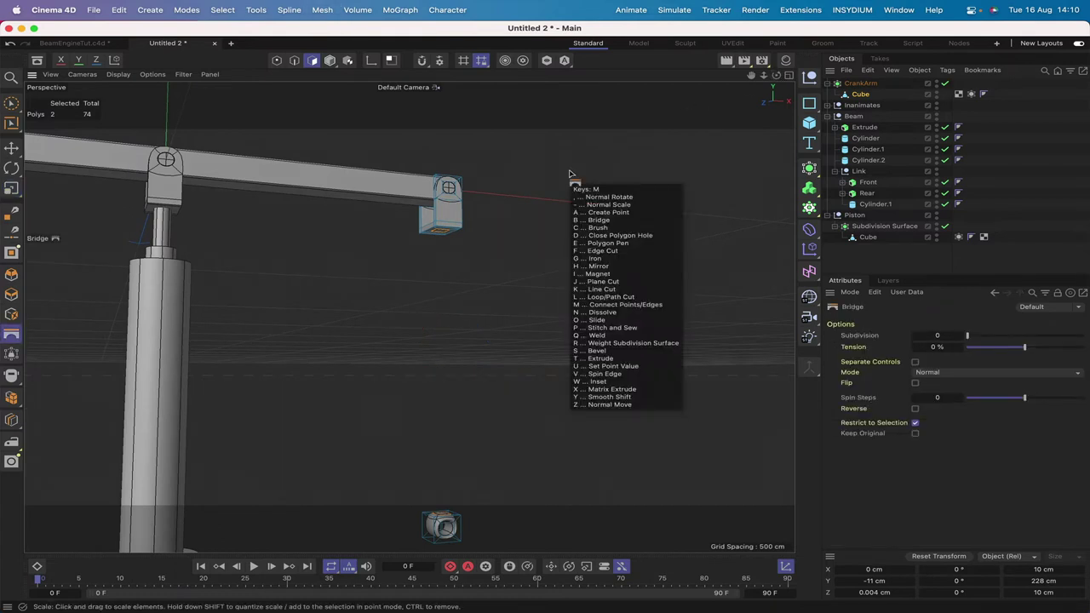
{"action": "key", "text": "b"}
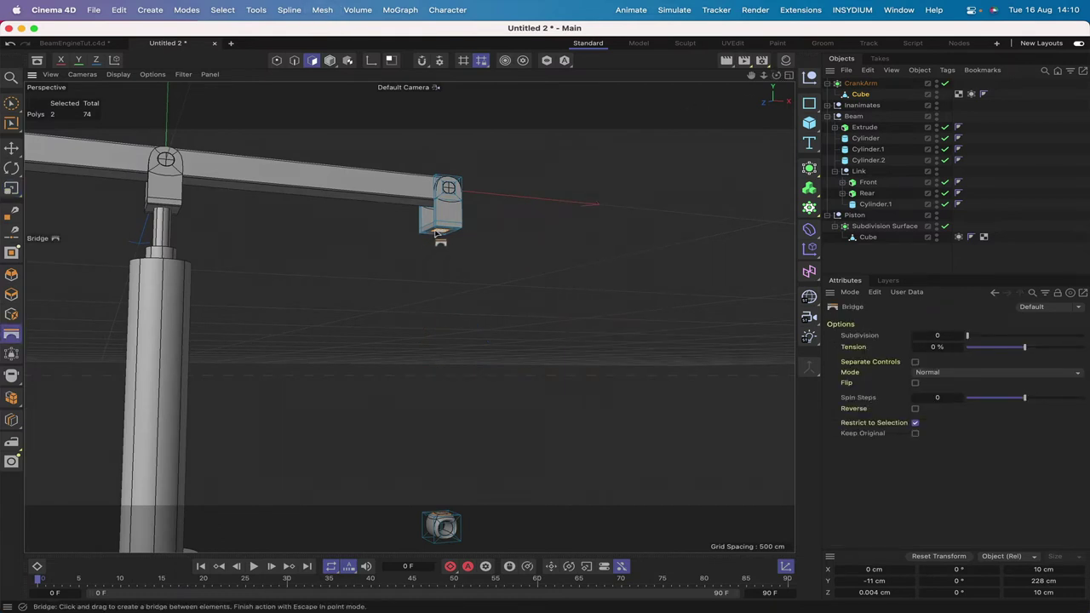
{"action": "left_click_drag", "start_coordinate": [435, 234], "coordinate": [420, 418]}
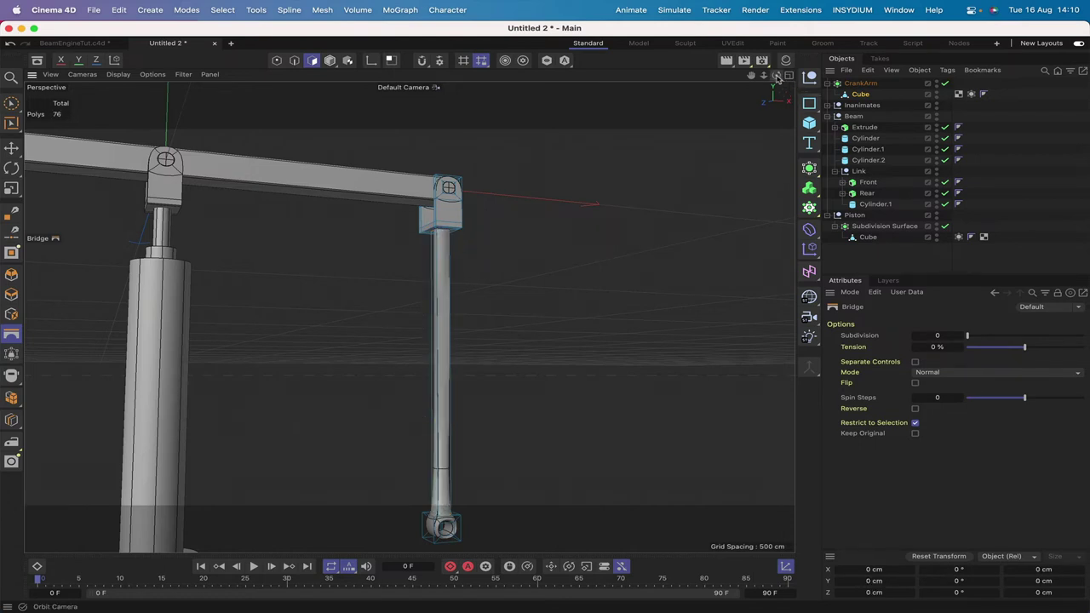
Step: Select the inner and outer edge loops around the opening on one face of the crank arm's lower cube
{"action": "left_click_drag", "start_coordinate": [776, 75], "coordinate": [732, 91]}
{"action": "left_click_drag", "start_coordinate": [440, 356], "coordinate": [440, 355]}
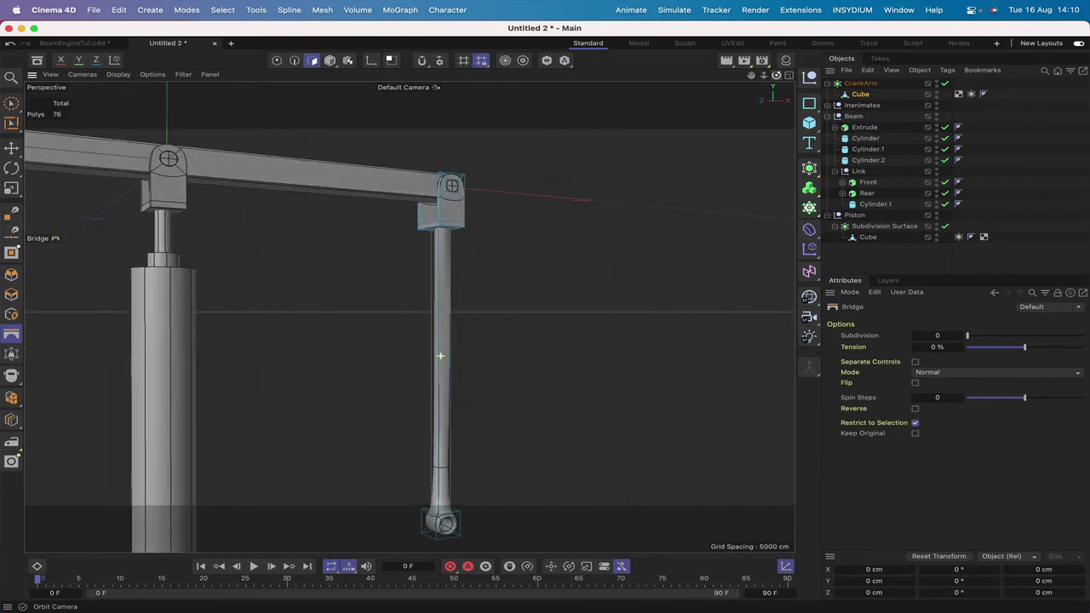
{"action": "left_click_drag", "start_coordinate": [757, 81], "coordinate": [409, 317]}
{"action": "right_click_drag", "start_coordinate": [410, 316], "coordinate": [482, 380], "text": "alt"}
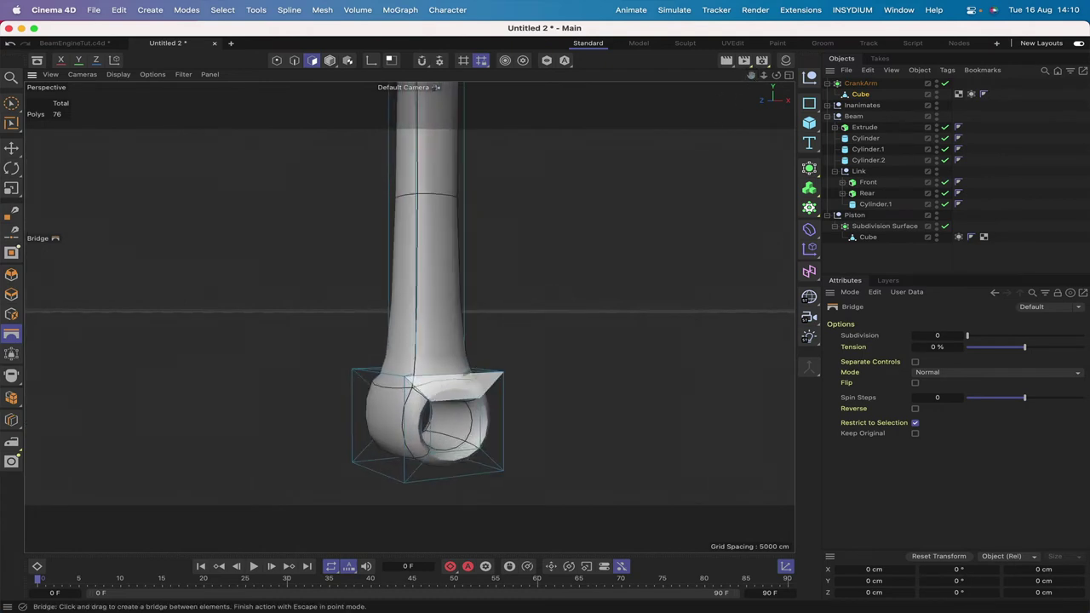
{"action": "left_click", "coordinate": [292, 61]}
{"action": "key", "text": "u"}
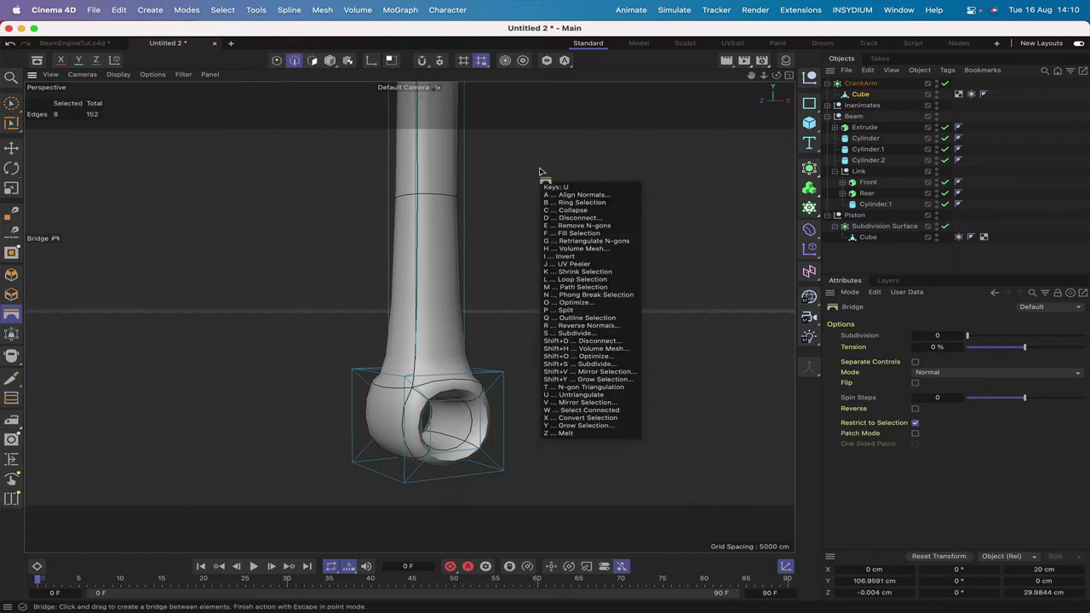
{"action": "key", "text": "l"}
{"action": "left_click", "coordinate": [476, 439]}
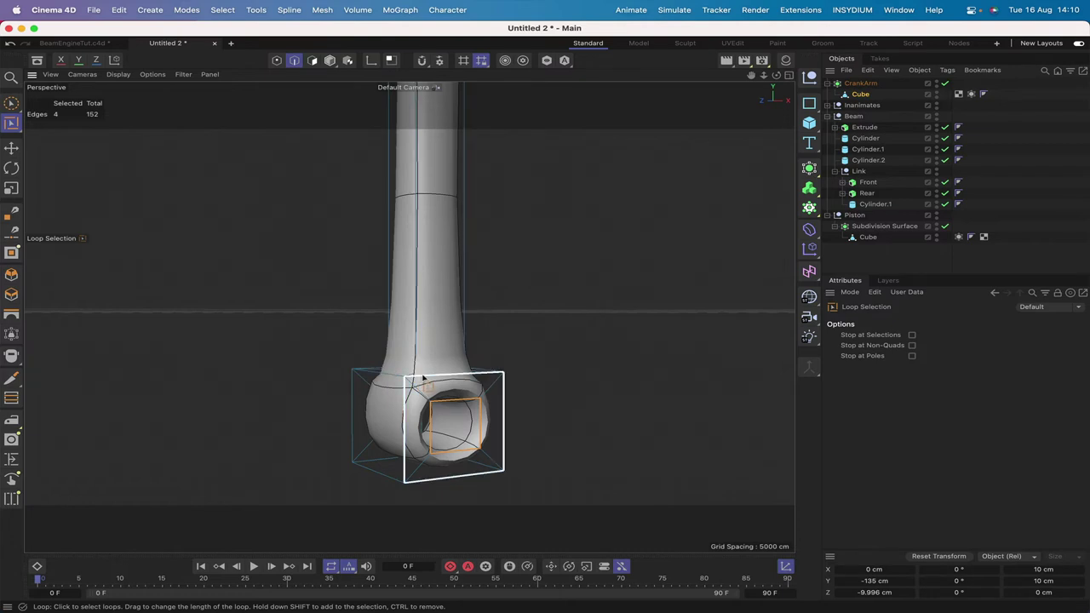
{"action": "left_click", "coordinate": [430, 436], "text": "shift"}
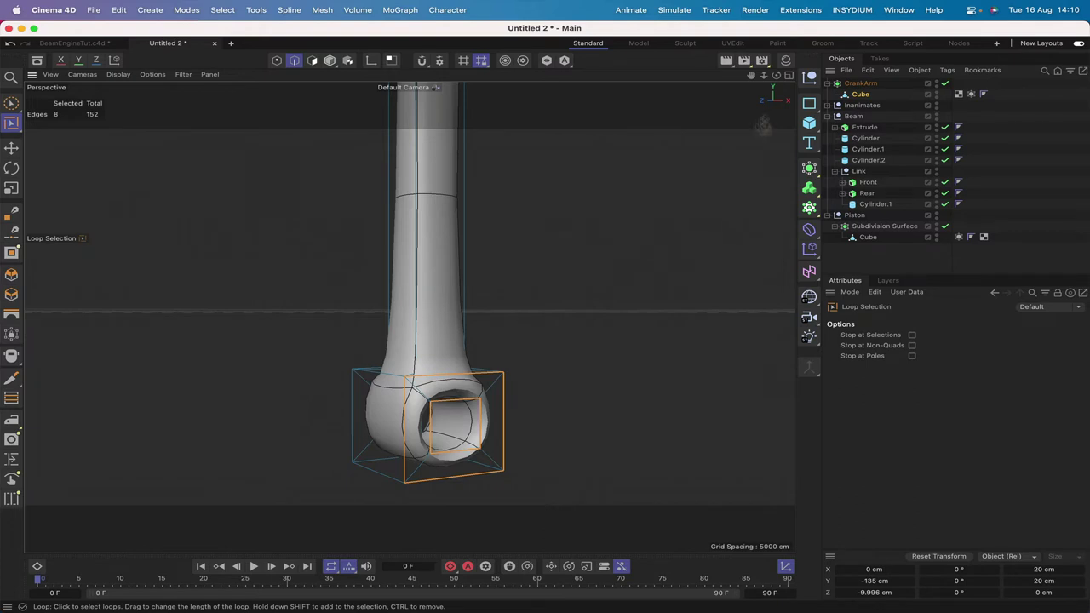
Step: Add the opposite face's inner and outer loops and the shaft's base loop, and apply subdivision weight to sharpen all these edges
{"action": "left_click_drag", "start_coordinate": [776, 75], "coordinate": [1005, 82]}
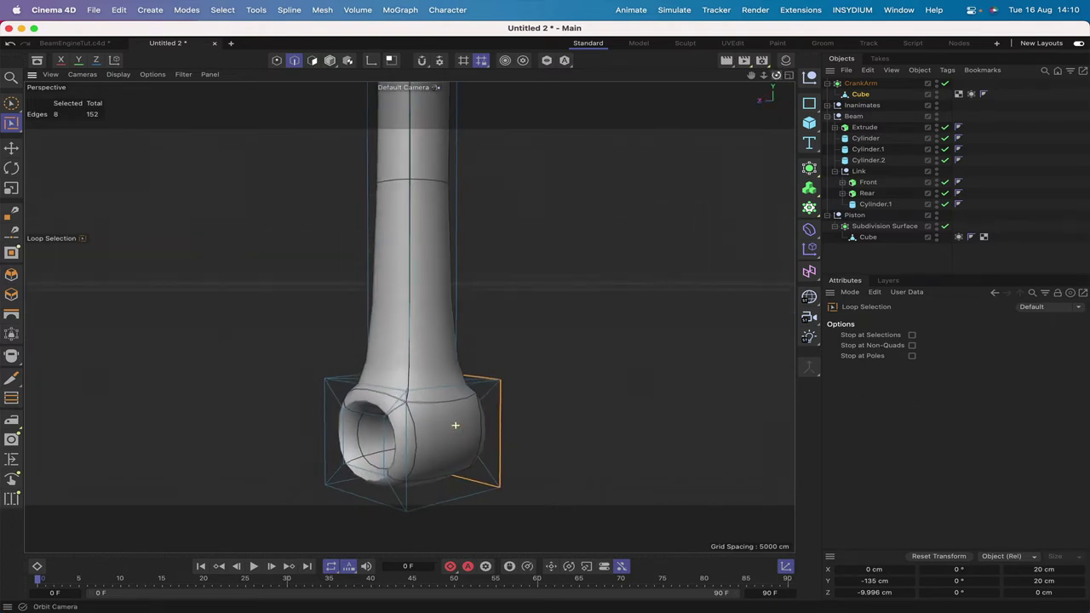
{"action": "left_click", "coordinate": [351, 455], "text": "shift"}
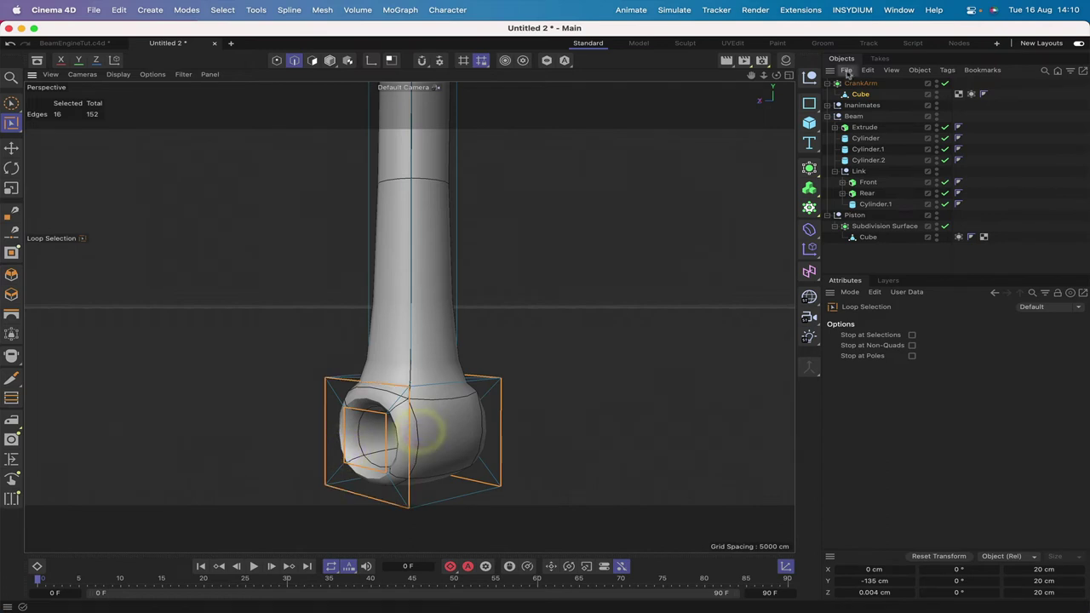
{"action": "left_click", "coordinate": [425, 380], "text": "shift"}
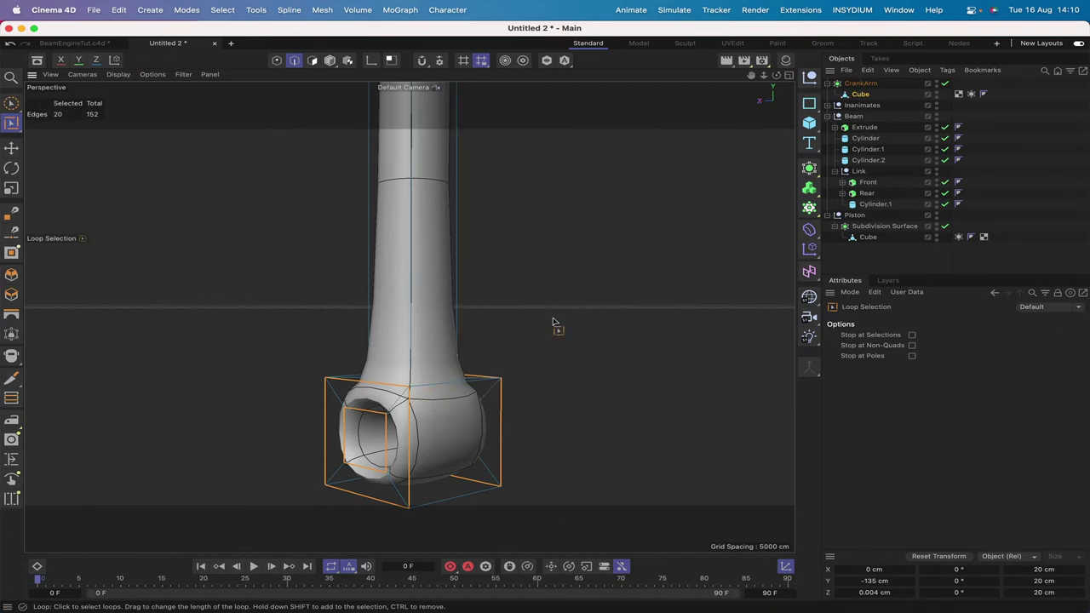
{"action": "key", "text": "period"}
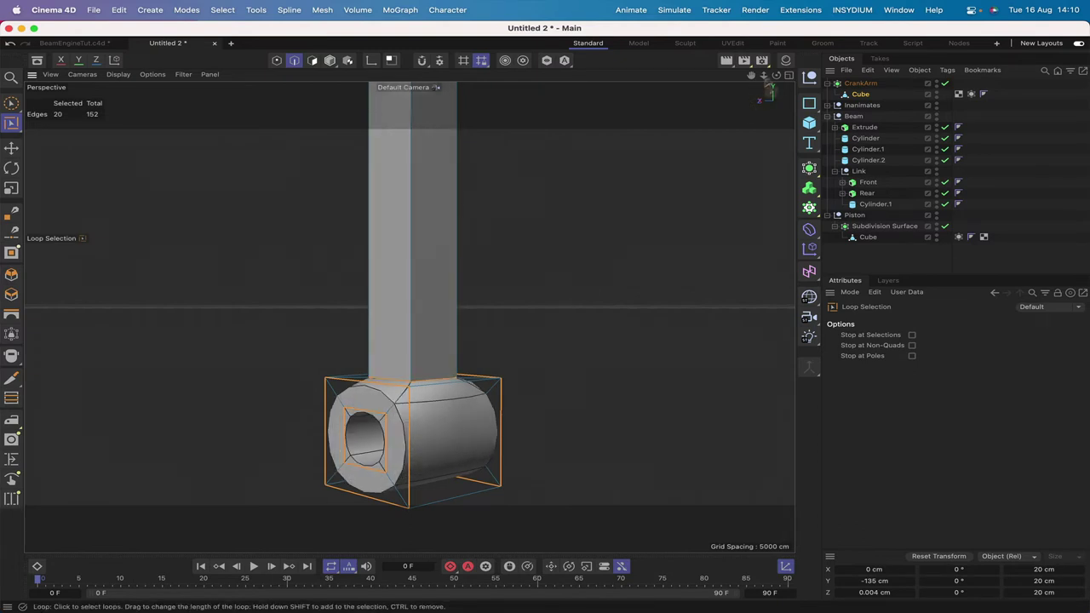
Step: Select only the edge loop where the crank arm's shaft meets the underside of the cradle
{"action": "left_click_drag", "start_coordinate": [775, 75], "coordinate": [672, 56]}
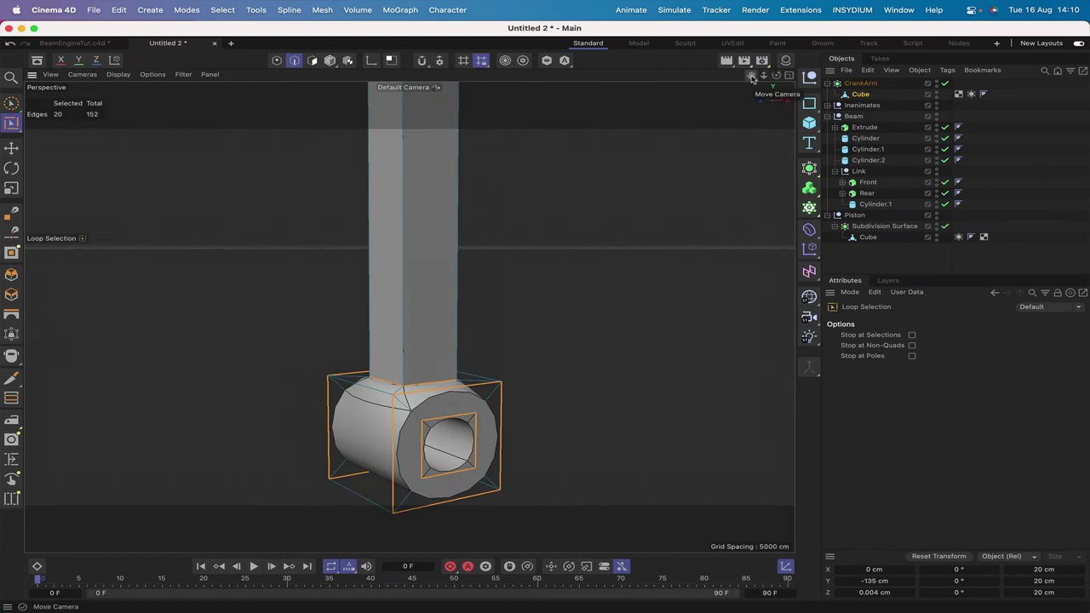
{"action": "right_click_drag", "start_coordinate": [751, 76], "coordinate": [630, 77]}
{"action": "left_click_drag", "start_coordinate": [751, 77], "coordinate": [749, 216]}
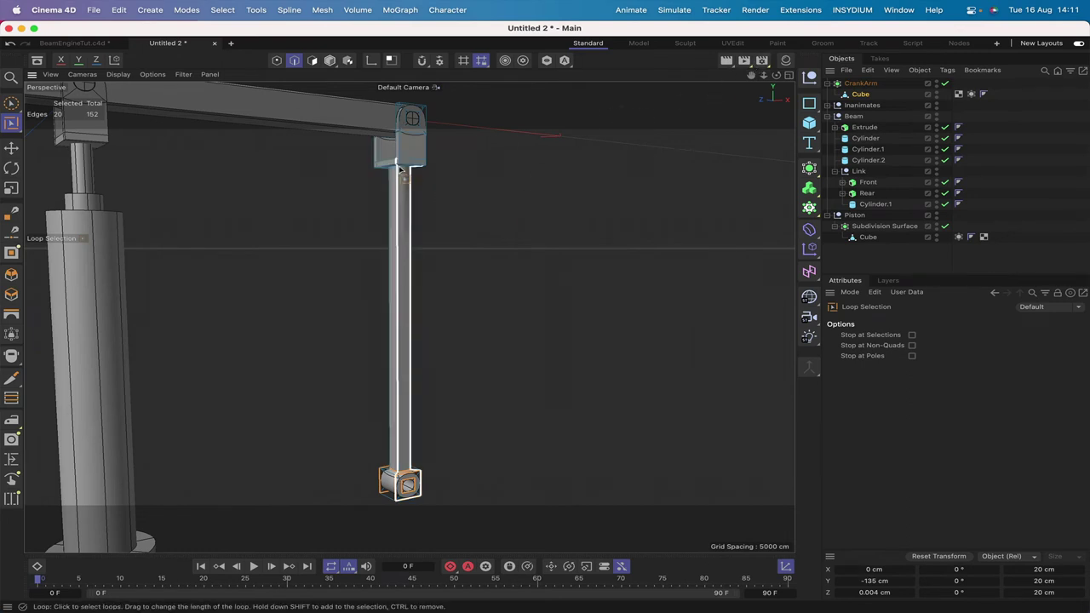
{"action": "left_click", "coordinate": [401, 169]}
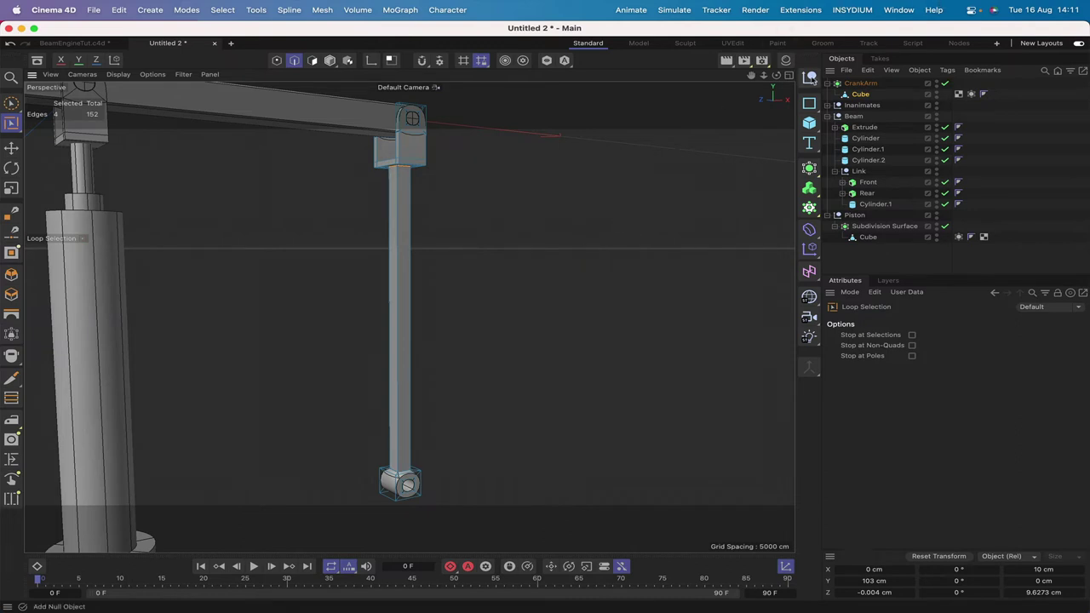
Step: Copy Cylinder.2, the pin at the beam's crank end, out of Beam to the top level and set its Y position to -270 cm
{"action": "mouse_move", "coordinate": [776, 75]}
{"action": "left_mouse_down"}
{"action": "mouse_move", "coordinate": [732, 82]}
{"action": "mouse_move", "coordinate": [723, 65]}
{"action": "mouse_move", "coordinate": [776, 75]}
{"action": "left_mouse_up"}
{"action": "right_click_drag", "start_coordinate": [751, 77], "coordinate": [700, 77]}
{"action": "mouse_move", "coordinate": [776, 75]}
{"action": "left_mouse_down"}
{"action": "mouse_move", "coordinate": [757, 77]}
{"action": "mouse_move", "coordinate": [776, 65]}
{"action": "left_mouse_up"}
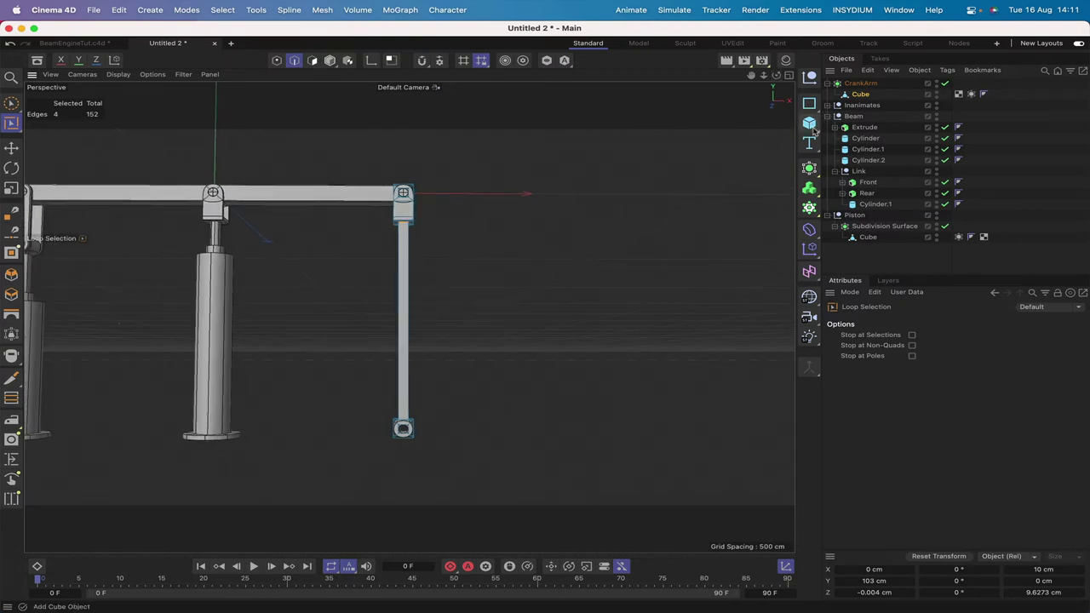
{"action": "left_click", "coordinate": [860, 140]}
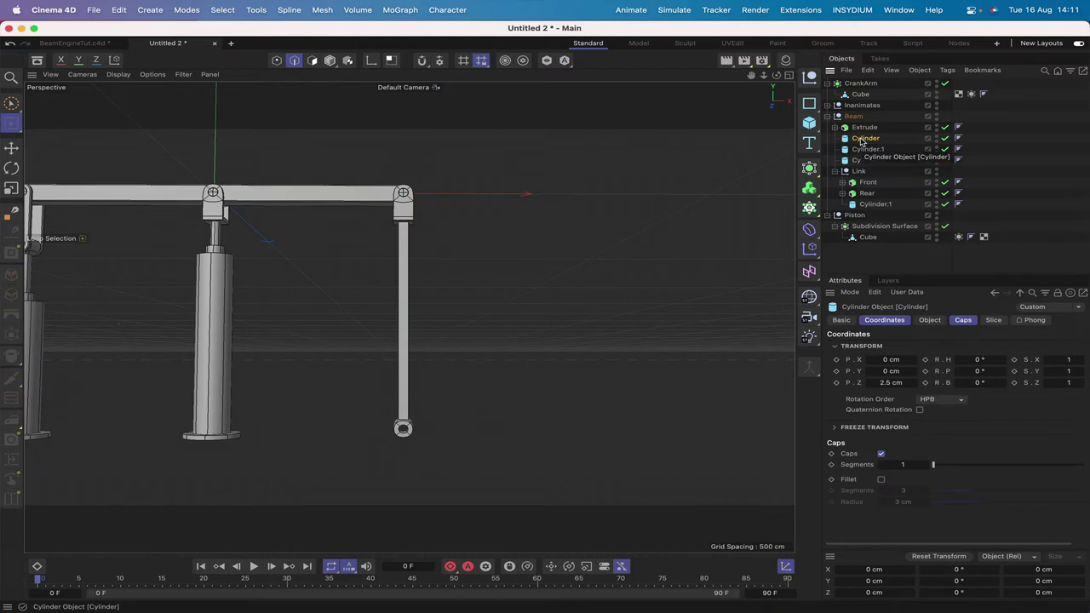
{"action": "left_click", "coordinate": [867, 160]}
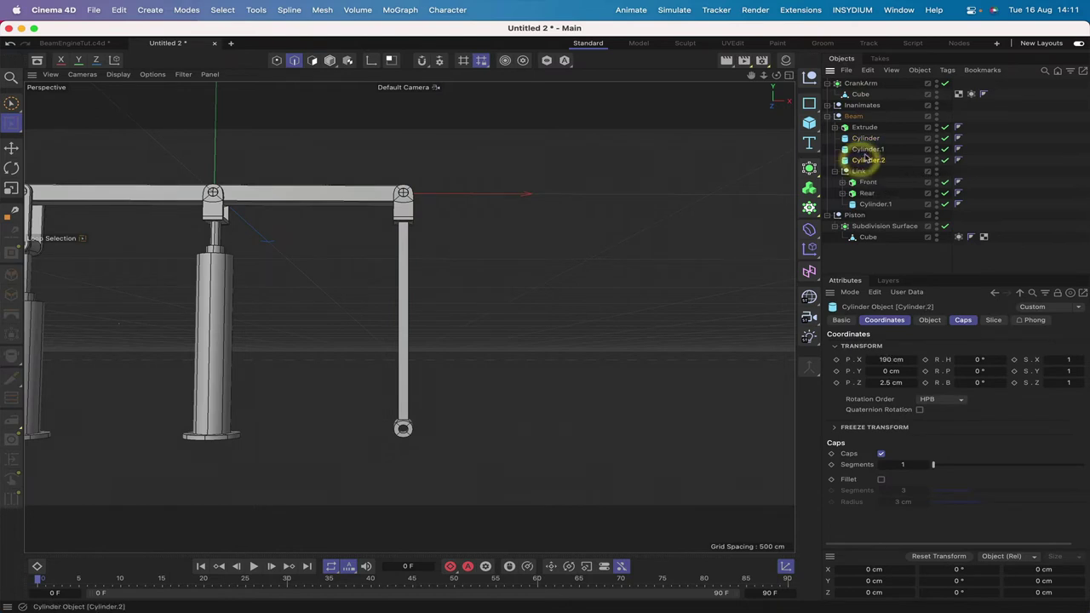
{"action": "left_click", "coordinate": [869, 150]}
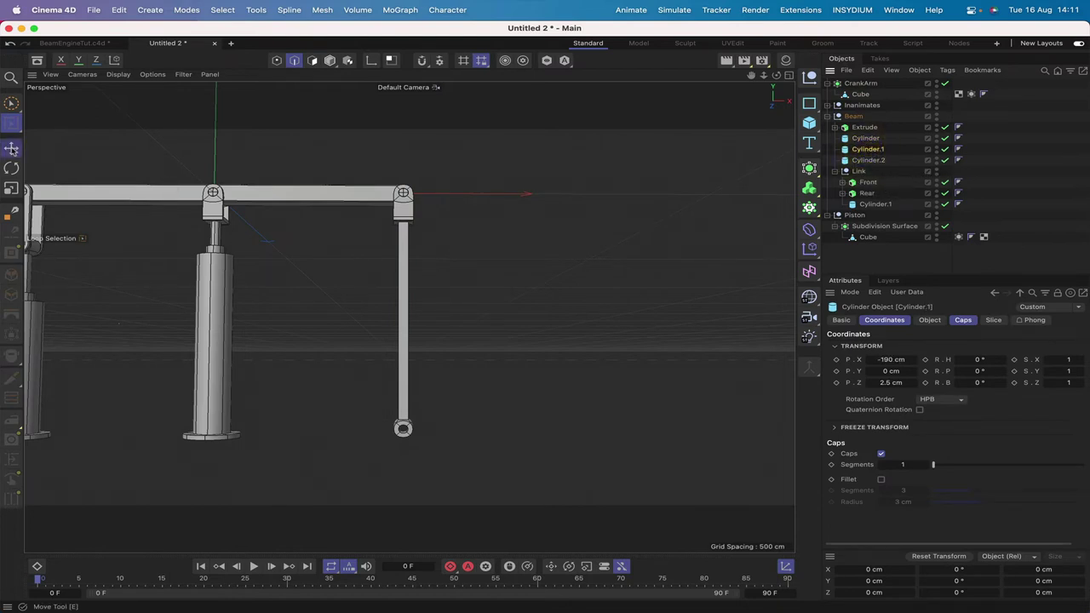
{"action": "left_click", "coordinate": [11, 148]}
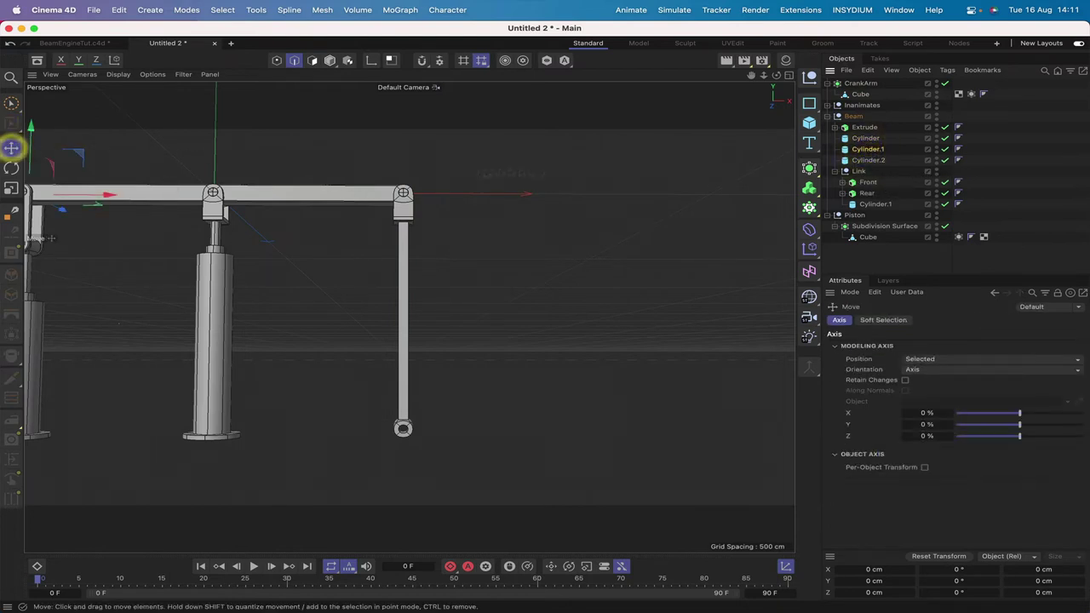
{"action": "left_click", "coordinate": [864, 138]}
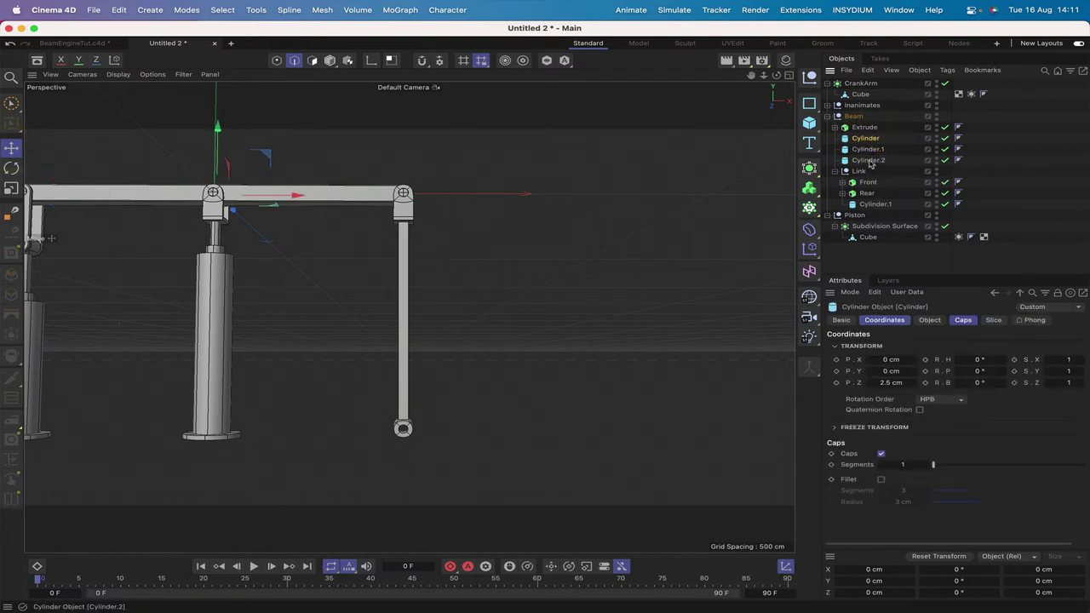
{"action": "left_click", "coordinate": [869, 160]}
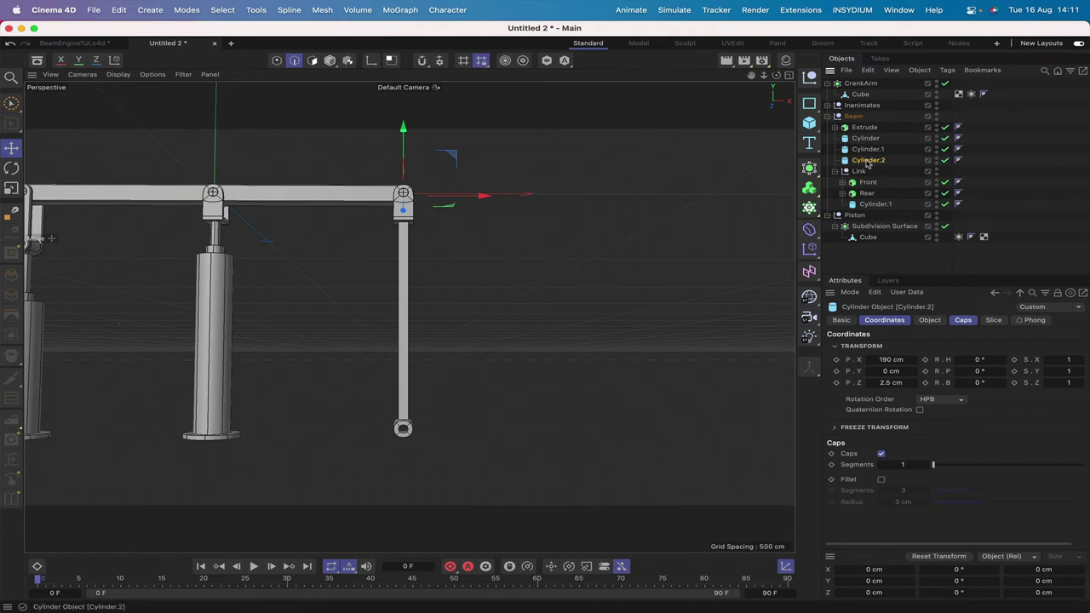
{"action": "left_click_drag", "start_coordinate": [868, 162], "coordinate": [875, 92]}
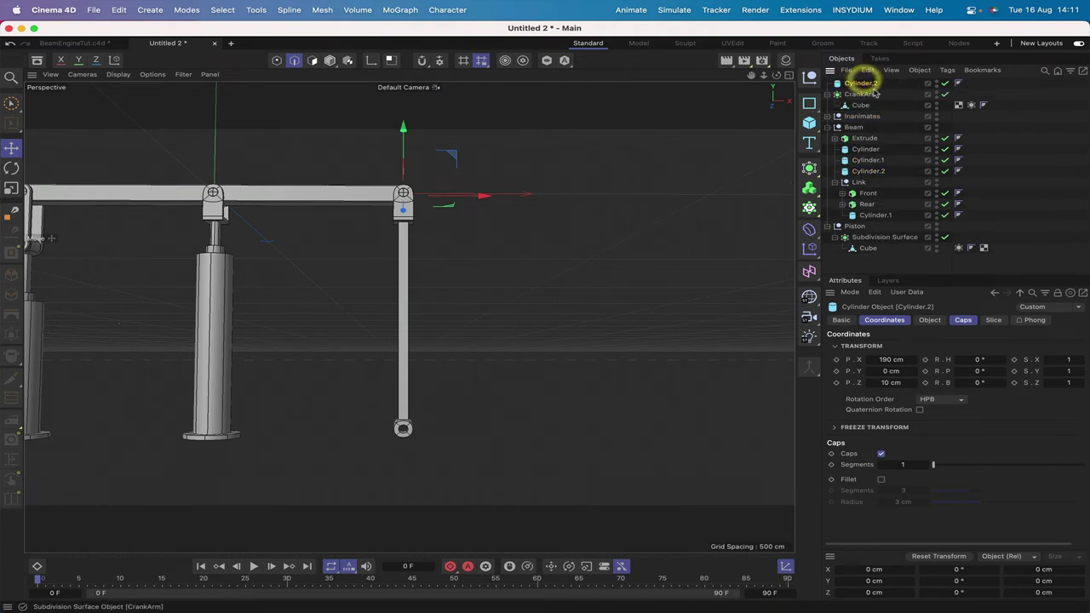
{"action": "left_click", "coordinate": [885, 372]}
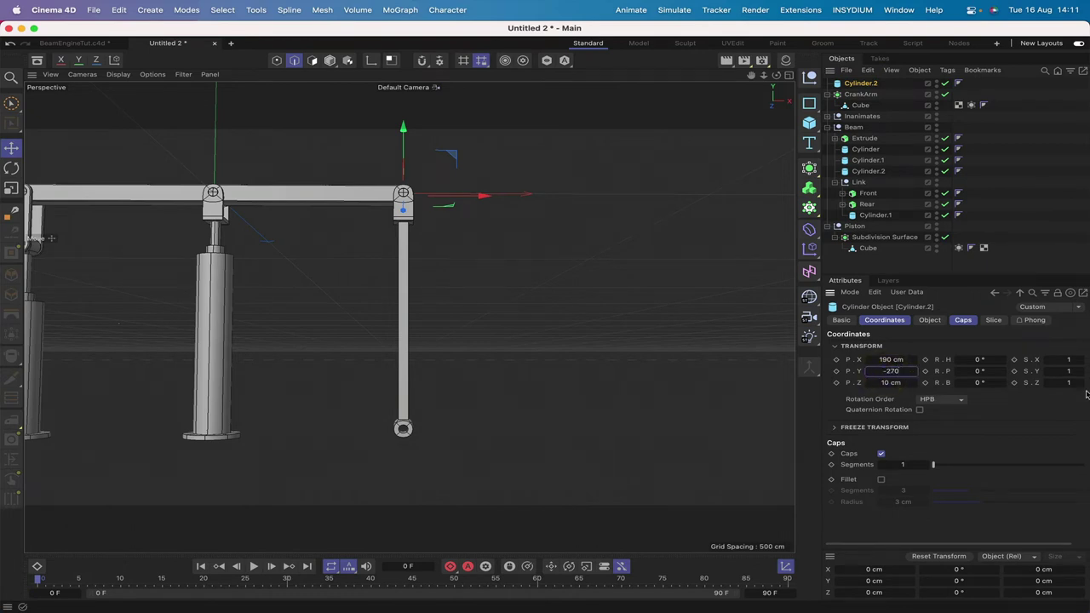
{"action": "key", "text": "Return"}
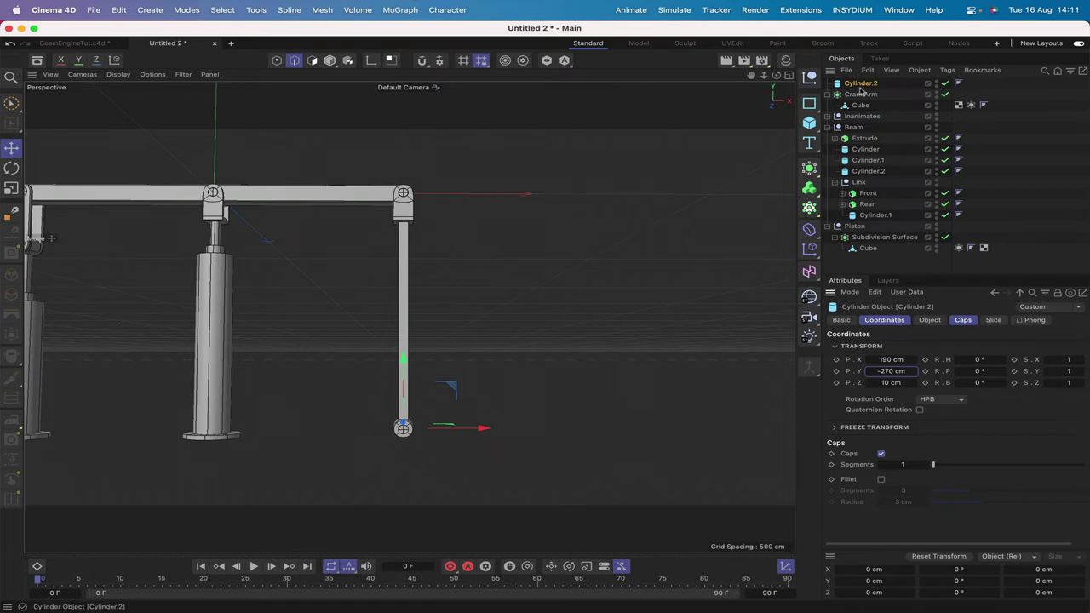
Step: Create a null at the CrankArm's position as its parent and name the null CrankT
{"action": "left_click_drag", "start_coordinate": [775, 75], "coordinate": [741, 79]}
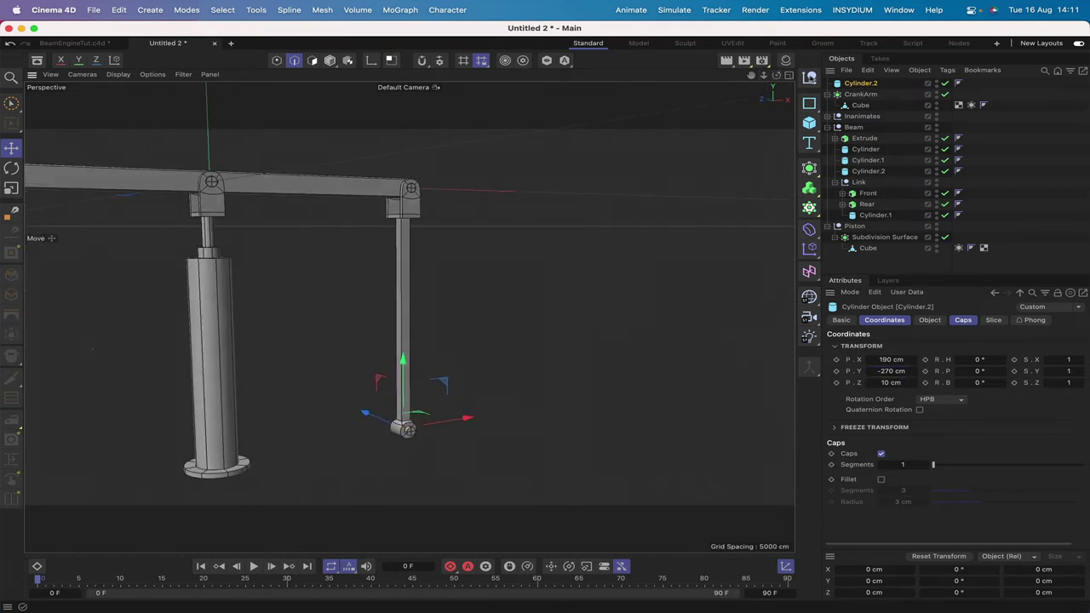
{"action": "left_click_drag", "start_coordinate": [751, 75], "coordinate": [836, 63]}
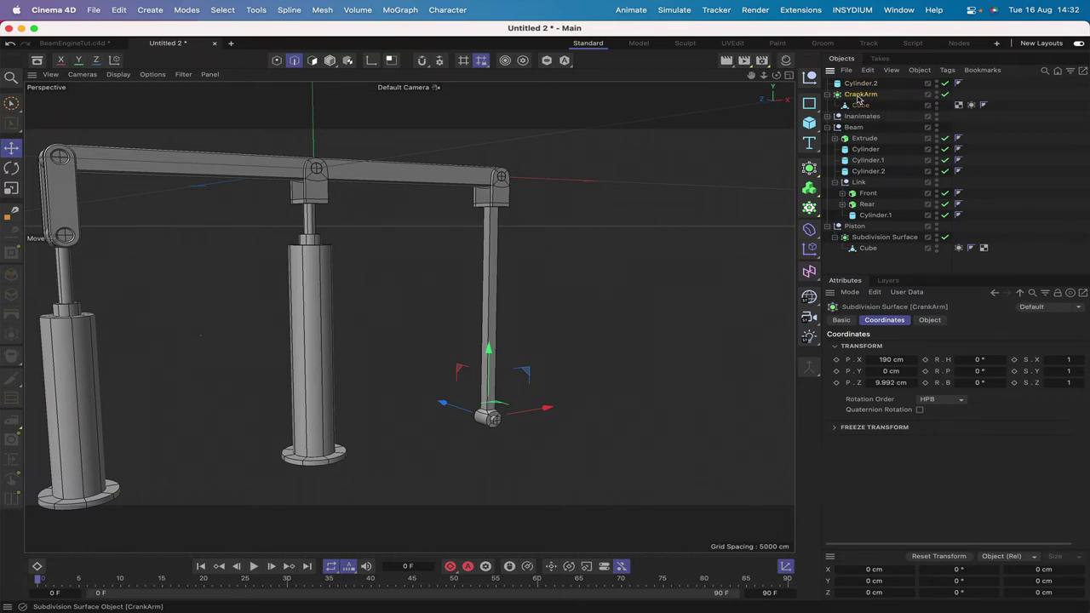
{"action": "left_click", "coordinate": [858, 95]}
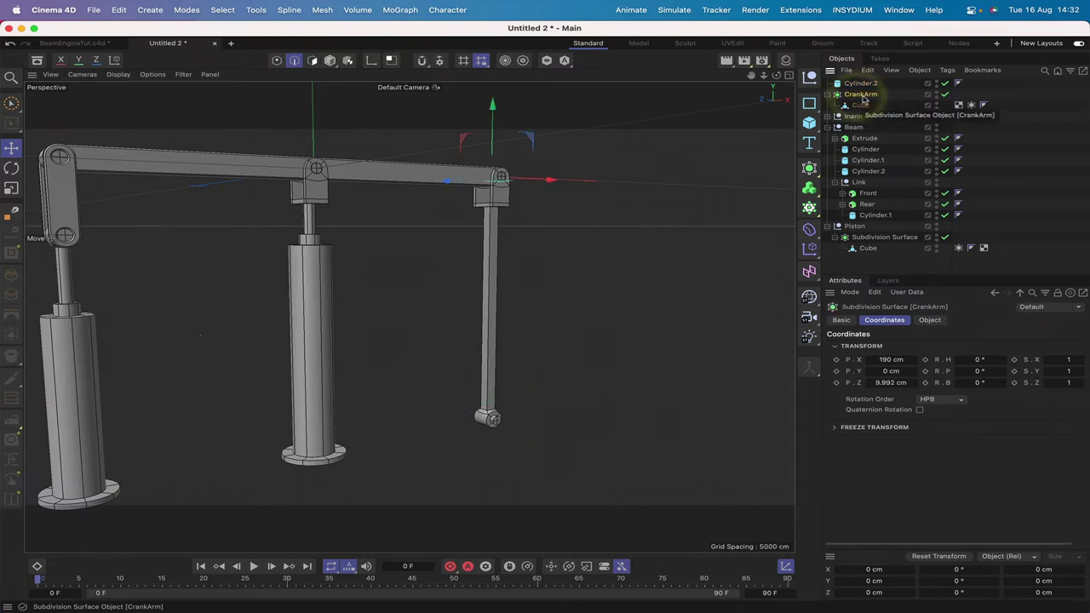
{"action": "left_click", "coordinate": [813, 78]}
{"action": "left_click", "coordinate": [830, 94]}
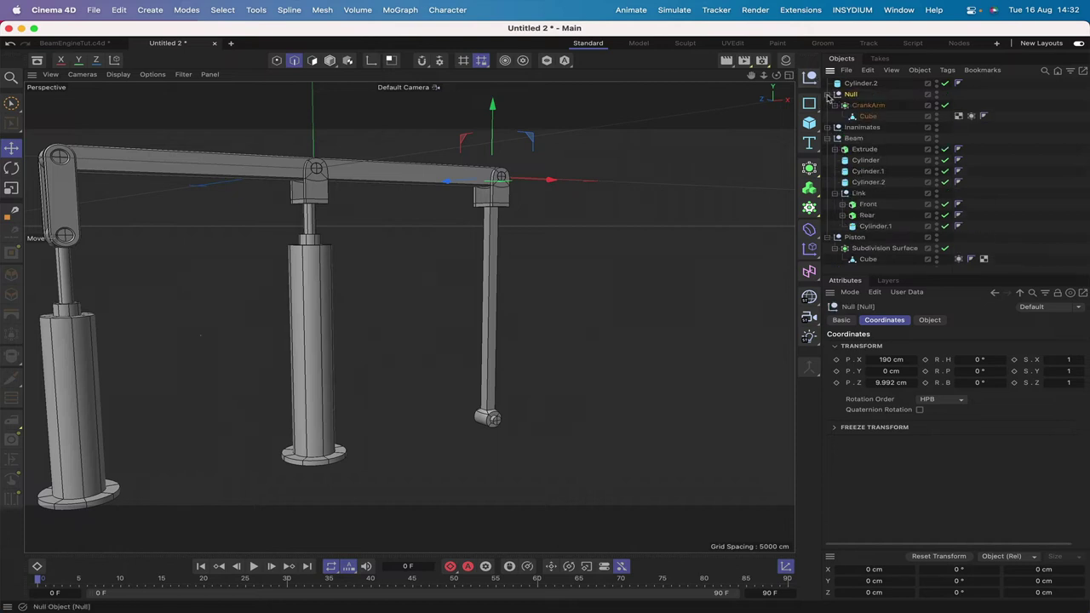
{"action": "double_click", "coordinate": [852, 93]}
{"action": "type", "text": "C"}
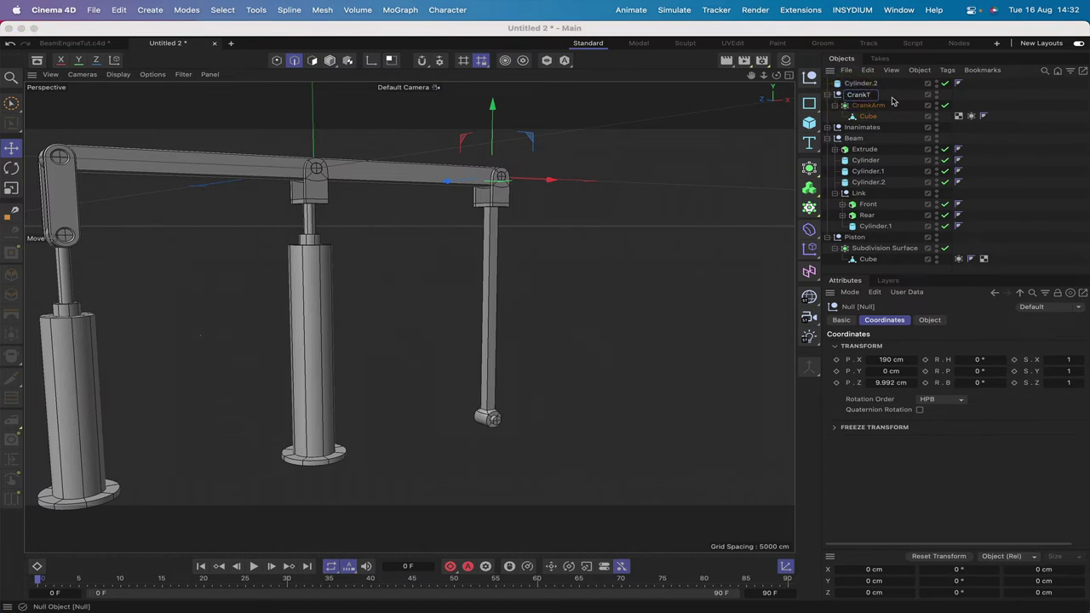
{"action": "type", "text": "rankT"}
{"action": "key", "text": "Return"}
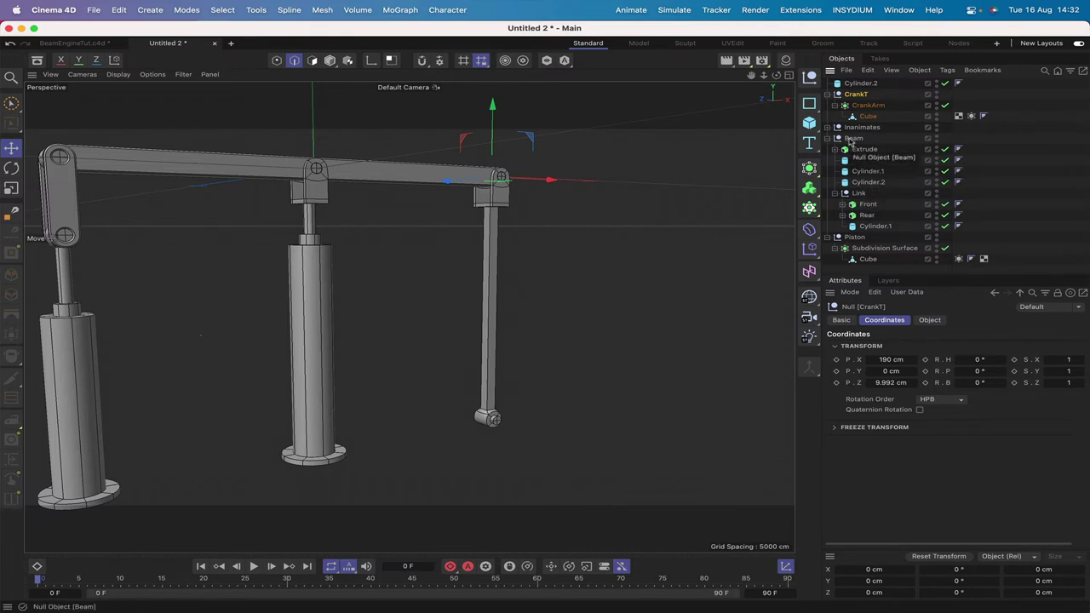
Step: Move the CrankT group into Beam, place it directly after Link, and collapse both groups
{"action": "left_click_drag", "start_coordinate": [855, 94], "coordinate": [855, 145]}
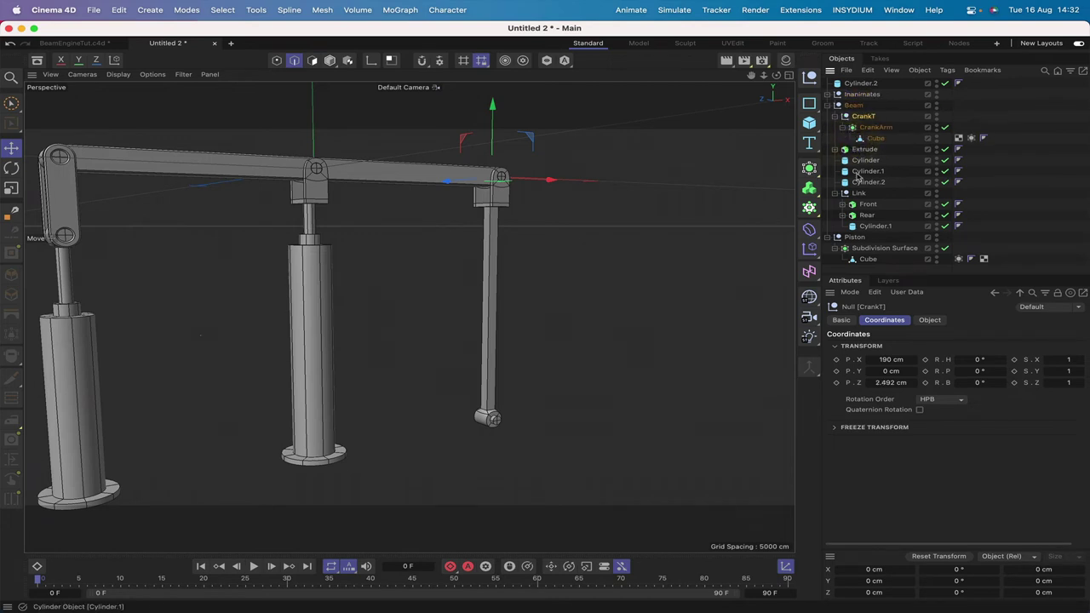
{"action": "left_click", "coordinate": [834, 194]}
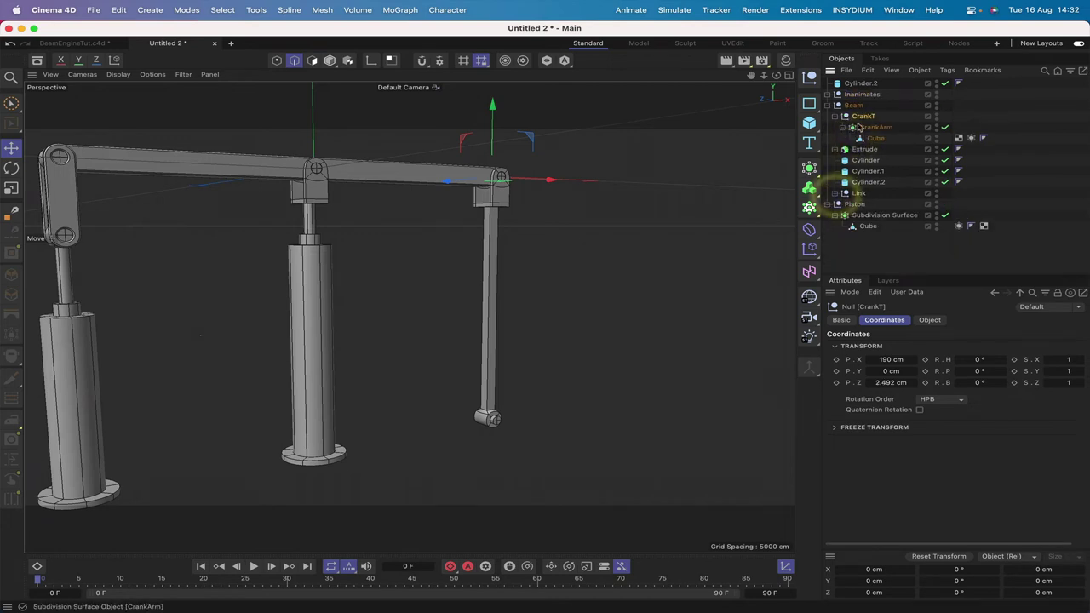
{"action": "mouse_move", "coordinate": [857, 193]}
{"action": "left_mouse_down"}
{"action": "mouse_move", "coordinate": [868, 186]}
{"action": "mouse_move", "coordinate": [868, 205]}
{"action": "mouse_move", "coordinate": [858, 201]}
{"action": "left_mouse_up"}
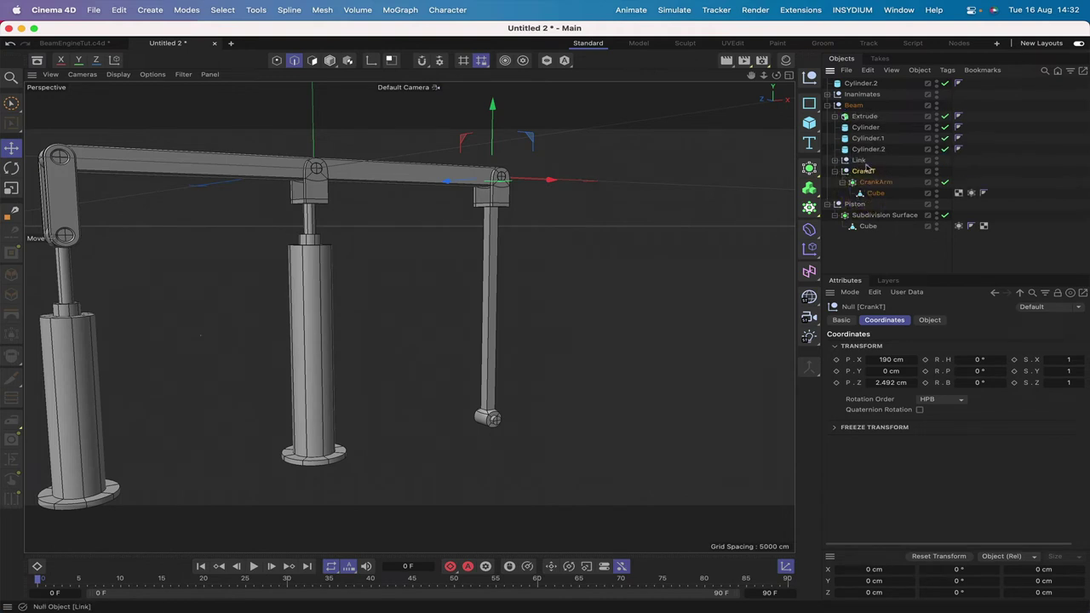
{"action": "left_click", "coordinate": [835, 171]}
{"action": "left_click", "coordinate": [849, 160]}
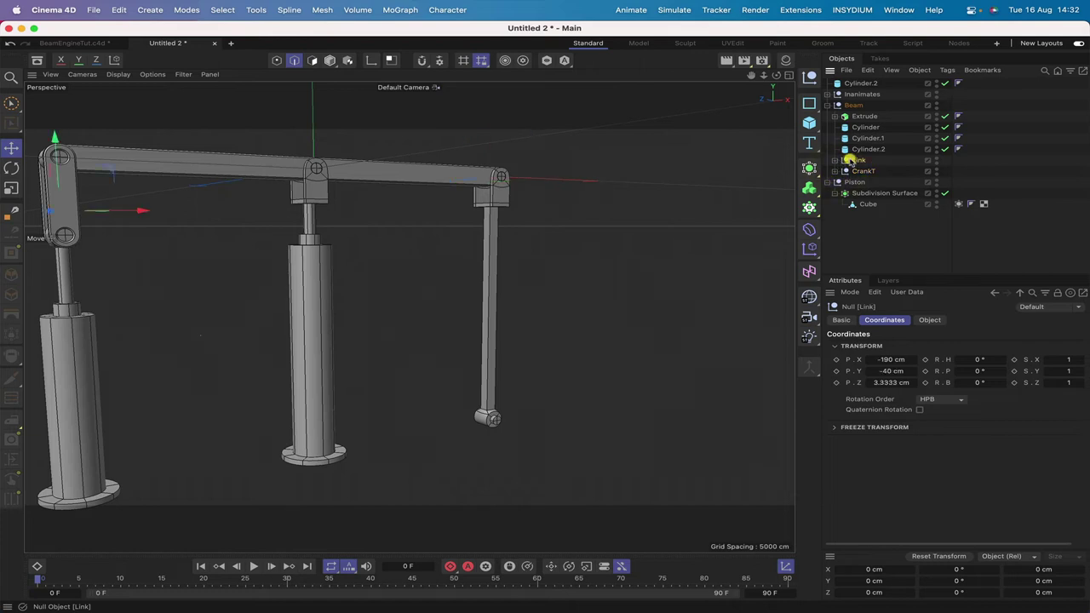
{"action": "left_click", "coordinate": [862, 175]}
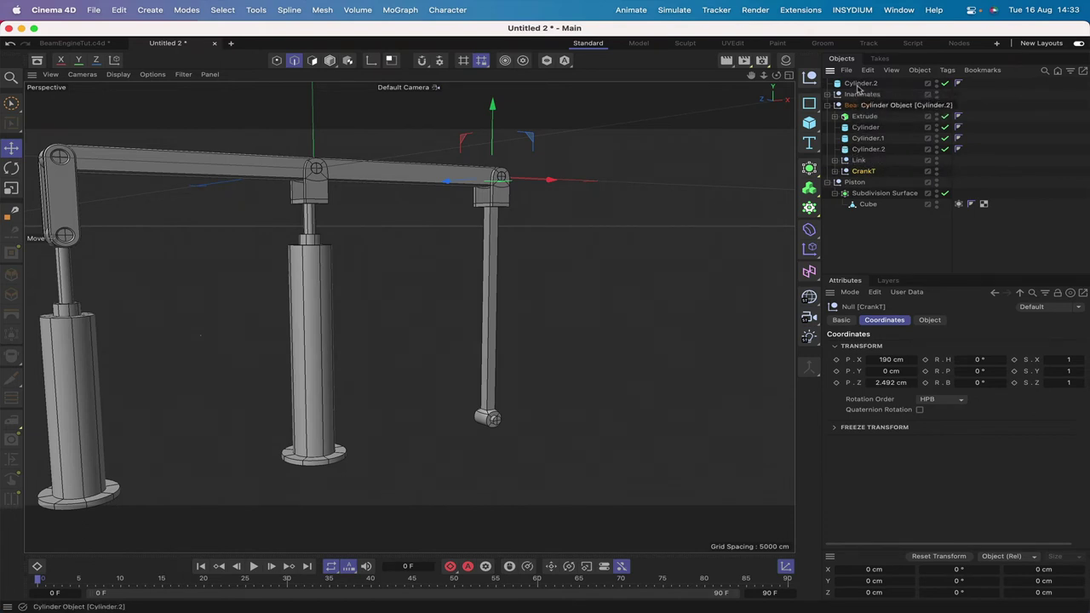
Step: Create a null at the lower pin's position by grouping the top-level Cylinder.2, take the cylinder back out, and name the null End
{"action": "left_click", "coordinate": [859, 85]}
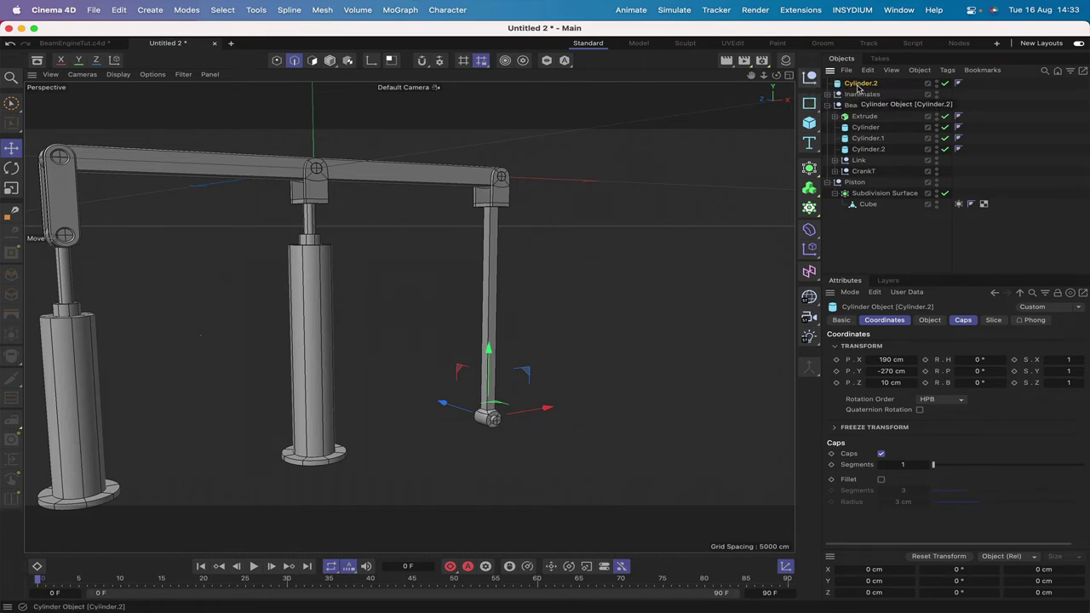
{"action": "key", "text": "alt+g"}
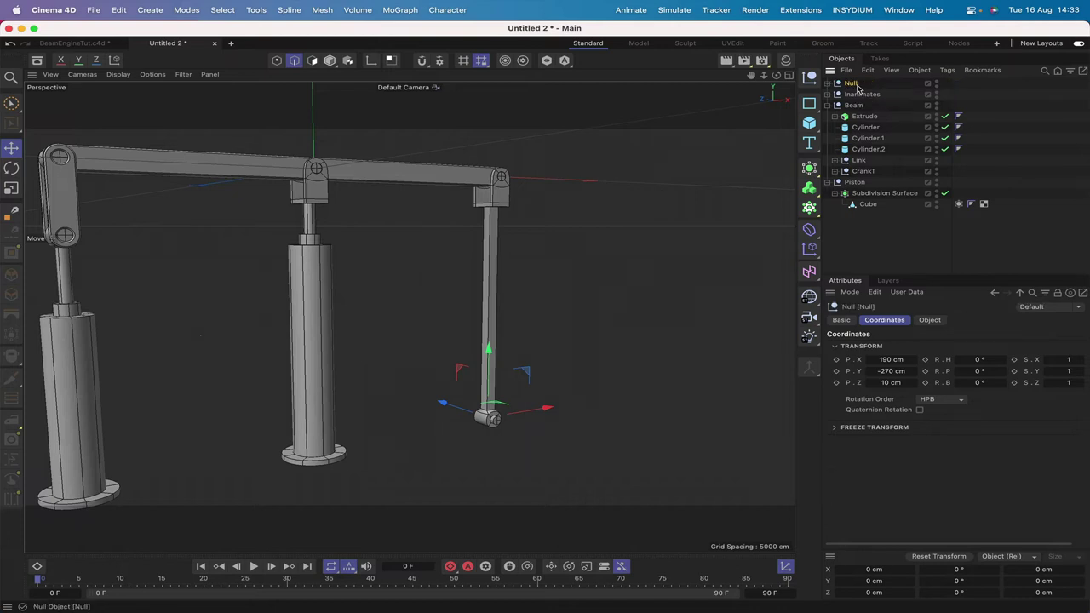
{"action": "left_click", "coordinate": [827, 84]}
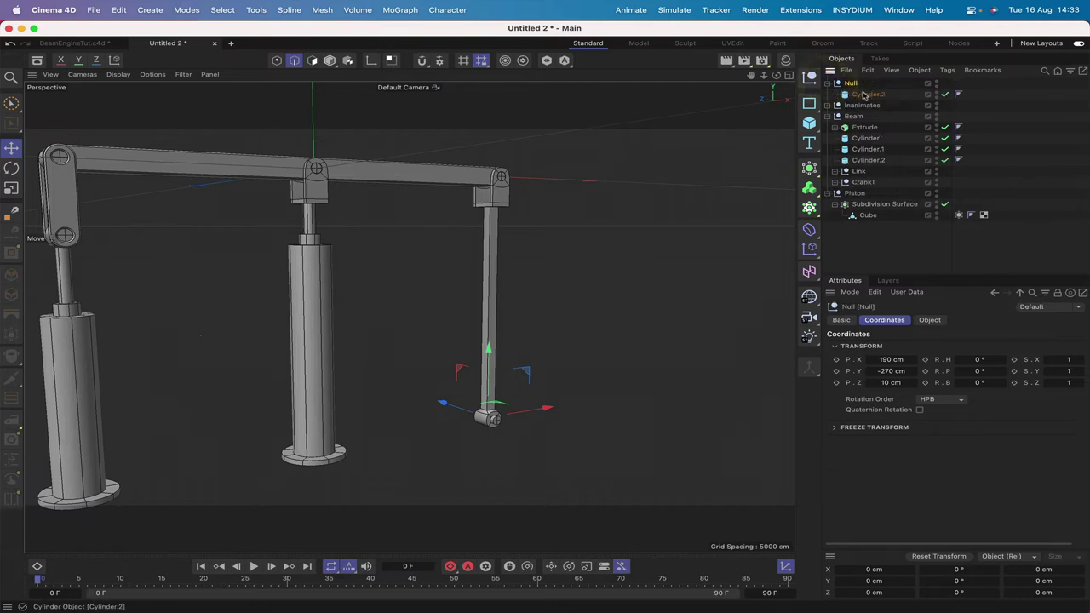
{"action": "left_click_drag", "start_coordinate": [860, 93], "coordinate": [856, 79]}
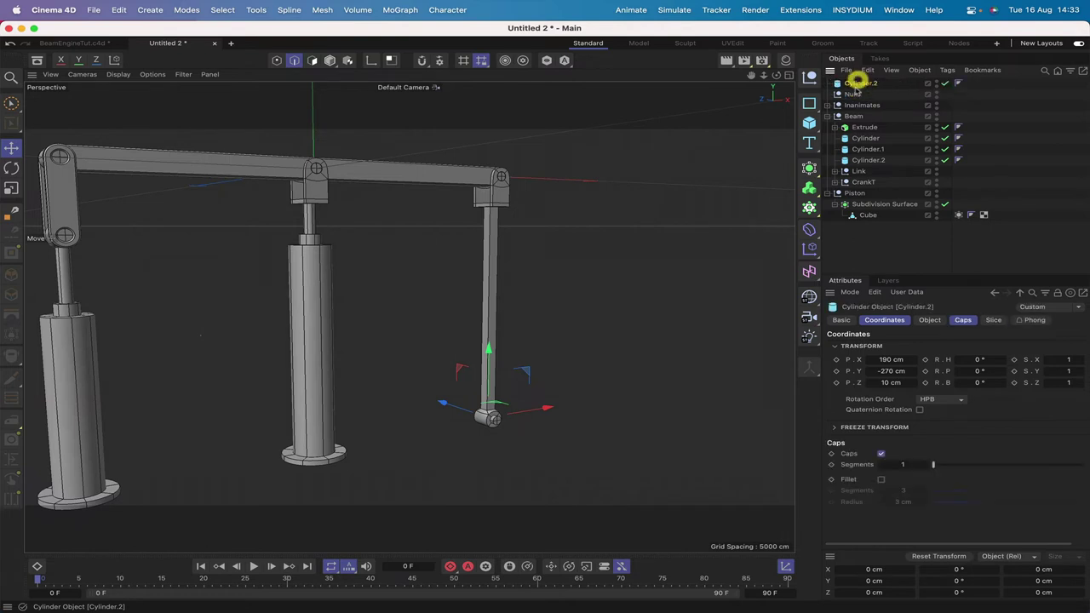
{"action": "left_click", "coordinate": [849, 95]}
{"action": "double_click", "coordinate": [850, 95]}
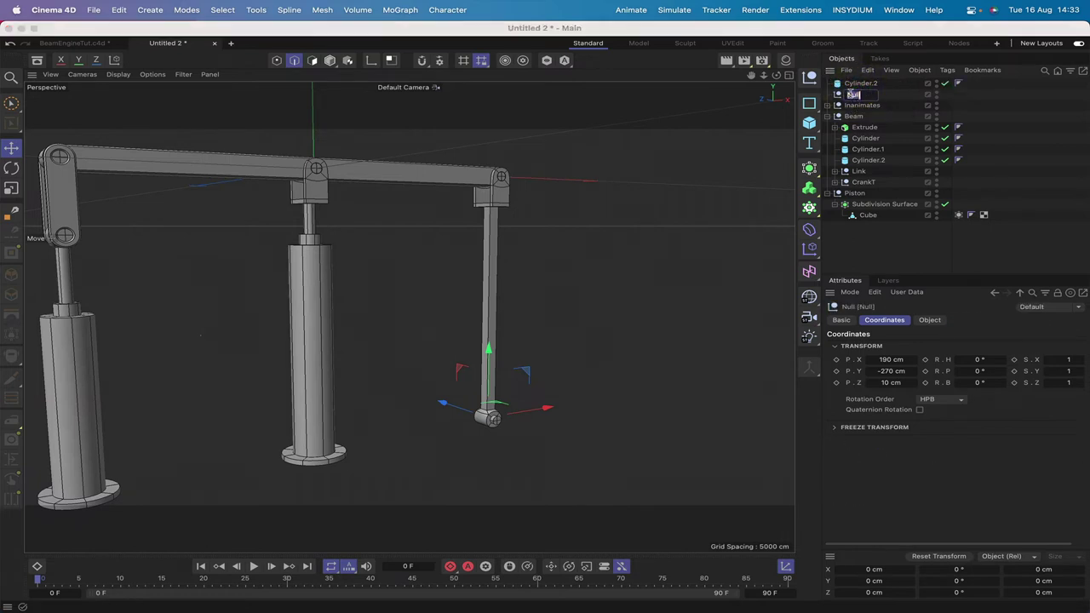
{"action": "type", "text": "B"}
{"action": "type", "text": "End"}
{"action": "key", "text": "Return"}
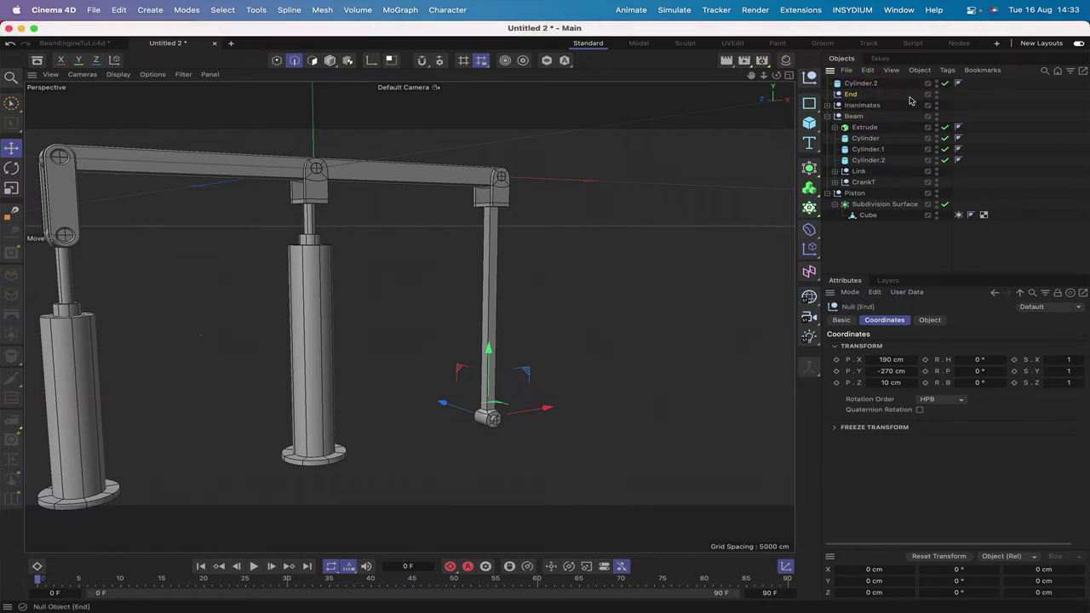
Step: Move the End null into the CrankT group, directly after CrankArm
{"action": "left_click", "coordinate": [834, 183]}
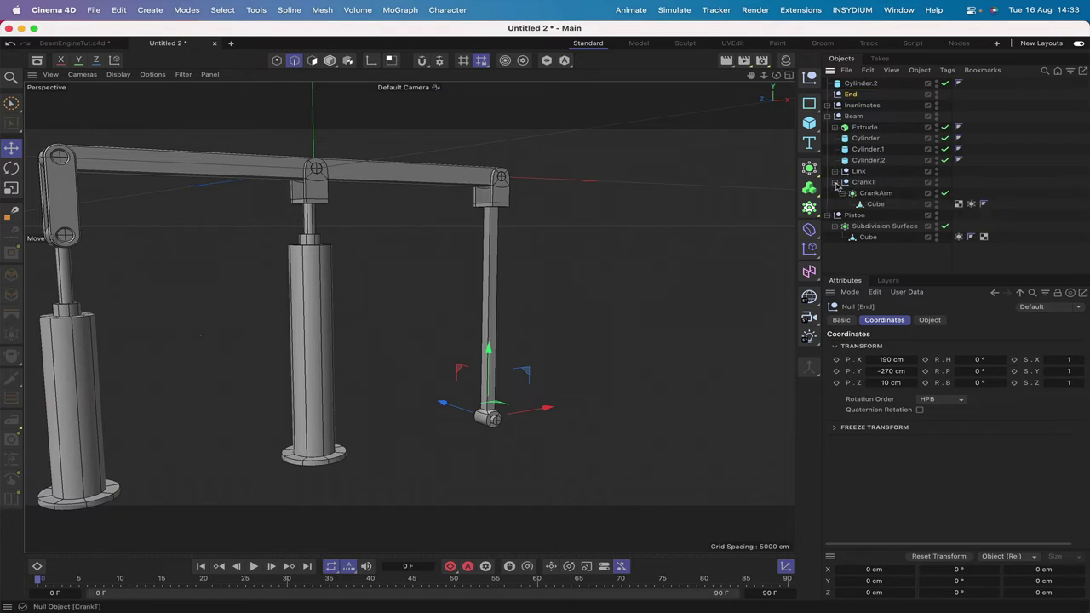
{"action": "left_click_drag", "start_coordinate": [851, 98], "coordinate": [880, 180]}
{"action": "left_click", "coordinate": [842, 194]}
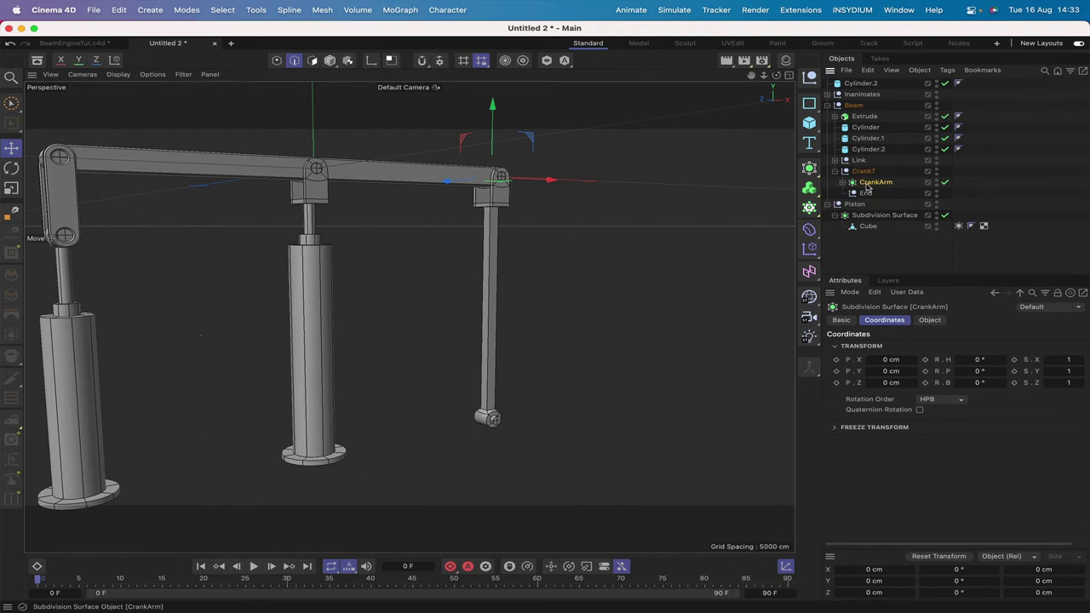
{"action": "left_click", "coordinate": [842, 183]}
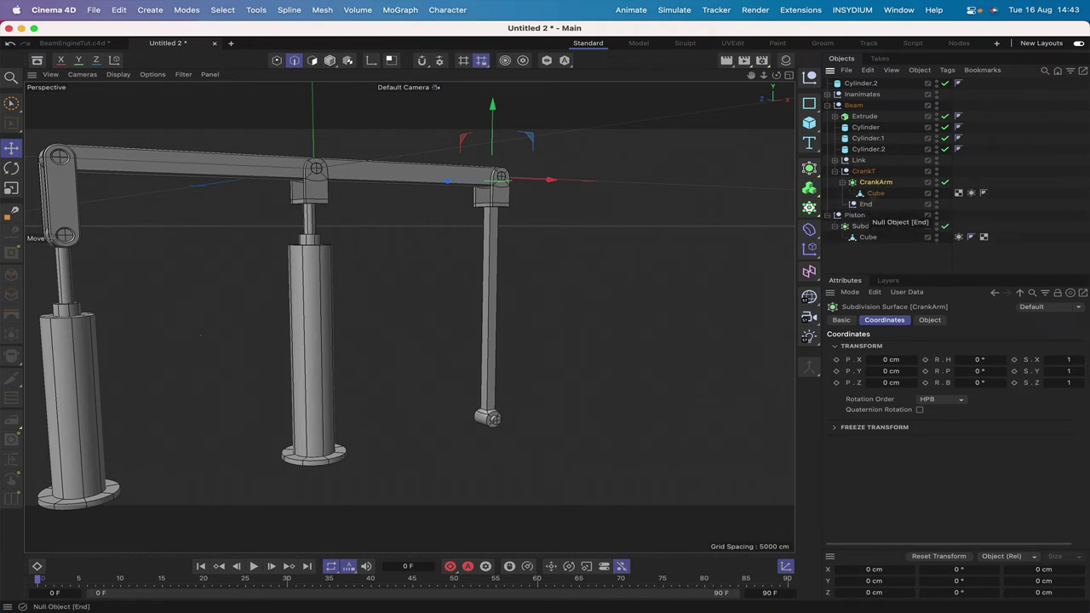
Step: Add an IK tag to Beam, assign the End null as its end object, and create a goal for it
{"action": "left_click", "coordinate": [854, 106]}
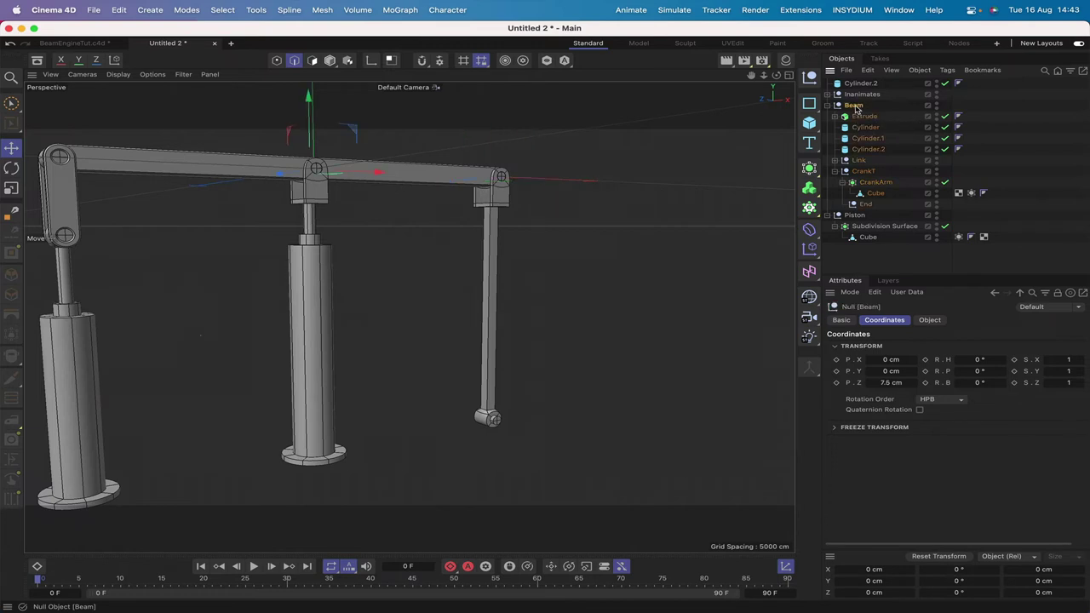
{"action": "left_click", "coordinate": [948, 71]}
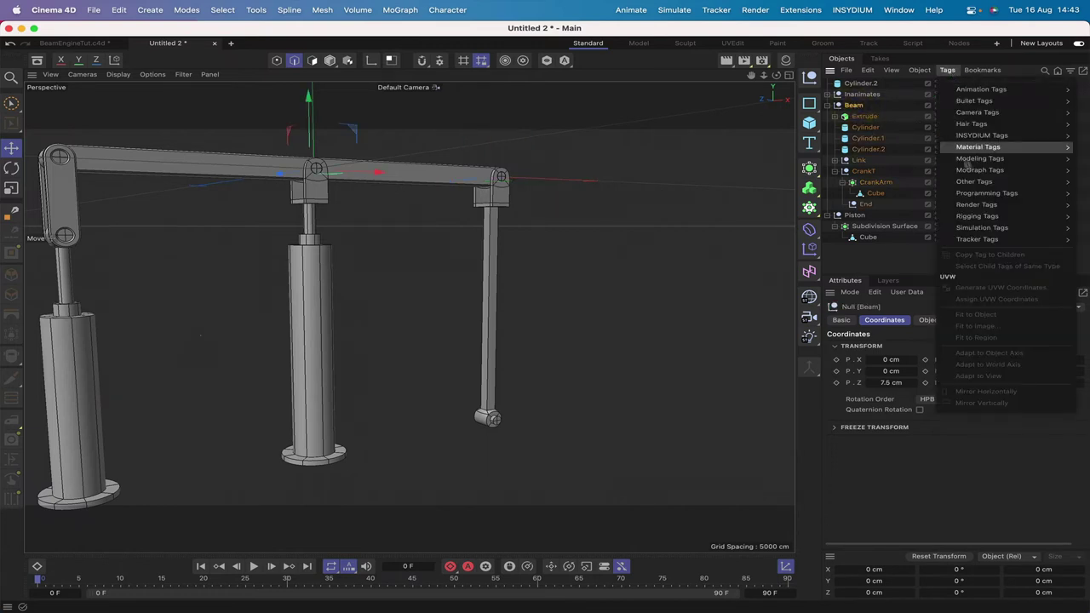
{"action": "mouse_move", "coordinate": [977, 216]}
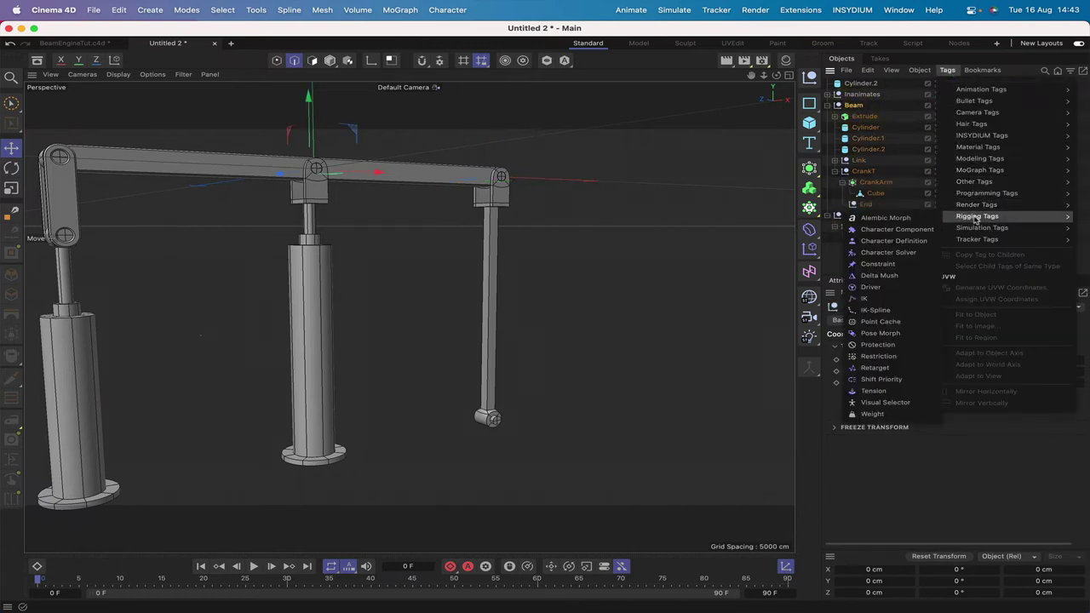
{"action": "left_click", "coordinate": [894, 300]}
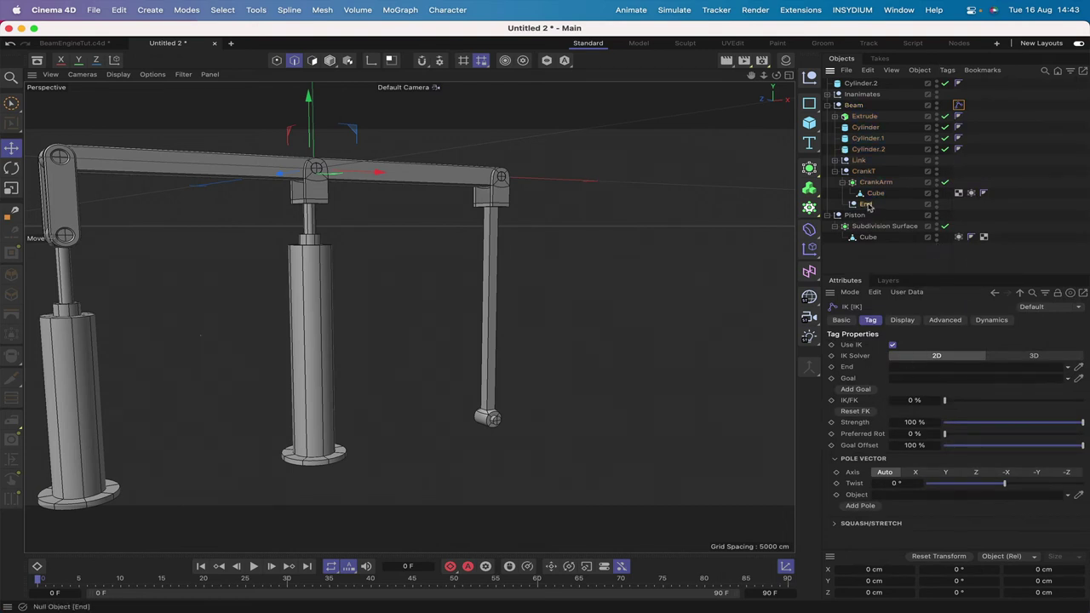
{"action": "left_click_drag", "start_coordinate": [866, 206], "coordinate": [909, 367]}
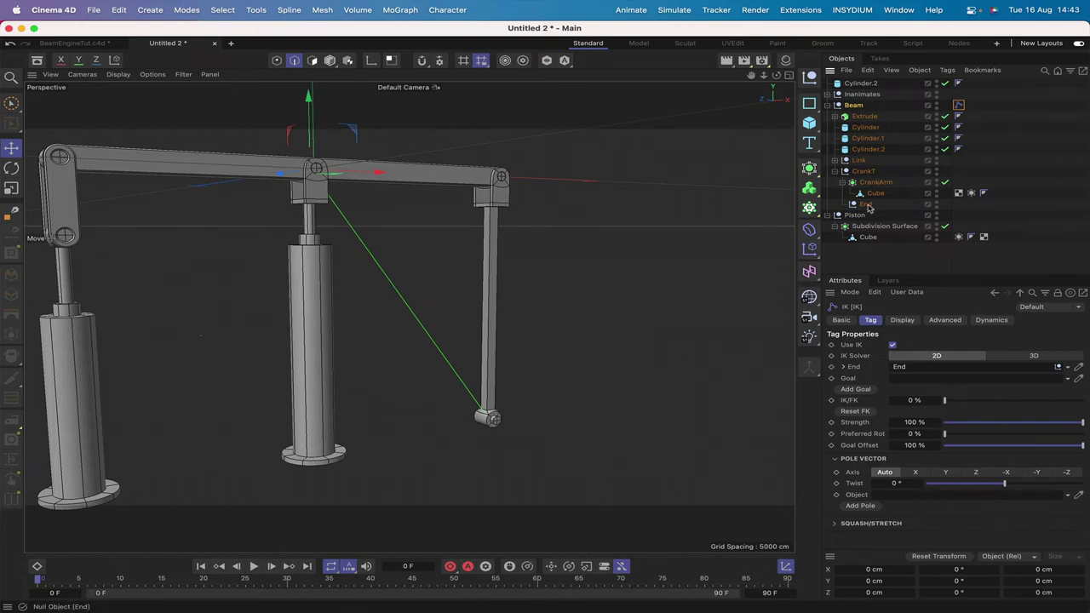
{"action": "left_click", "coordinate": [856, 390]}
Step: Test the IK chain by raising End.Goal about 2.7 cm, and undo the move
{"action": "left_click", "coordinate": [857, 216]}
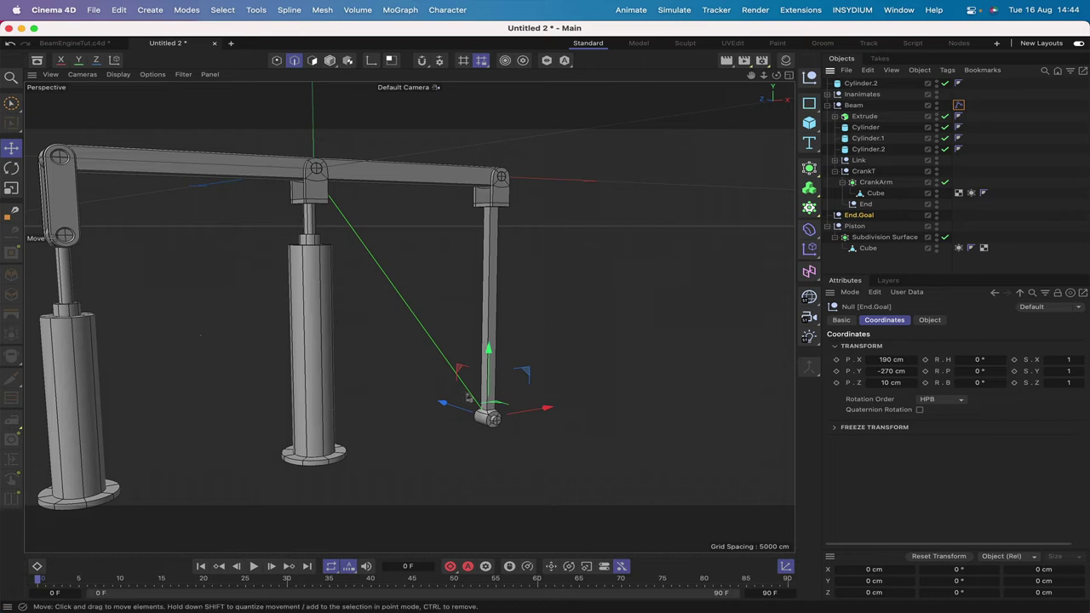
{"action": "mouse_move", "coordinate": [487, 350]}
{"action": "left_mouse_down"}
{"action": "mouse_move", "coordinate": [489, 336]}
{"action": "mouse_move", "coordinate": [488, 368]}
{"action": "mouse_move", "coordinate": [487, 323]}
{"action": "mouse_move", "coordinate": [487, 347]}
{"action": "left_mouse_up"}
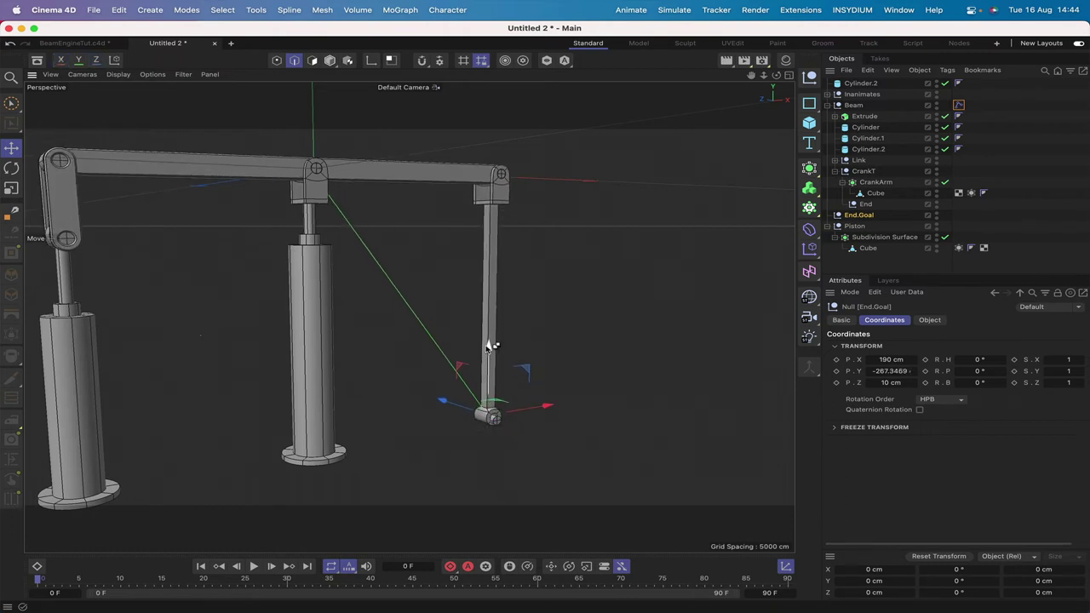
{"action": "key", "text": "super+z"}
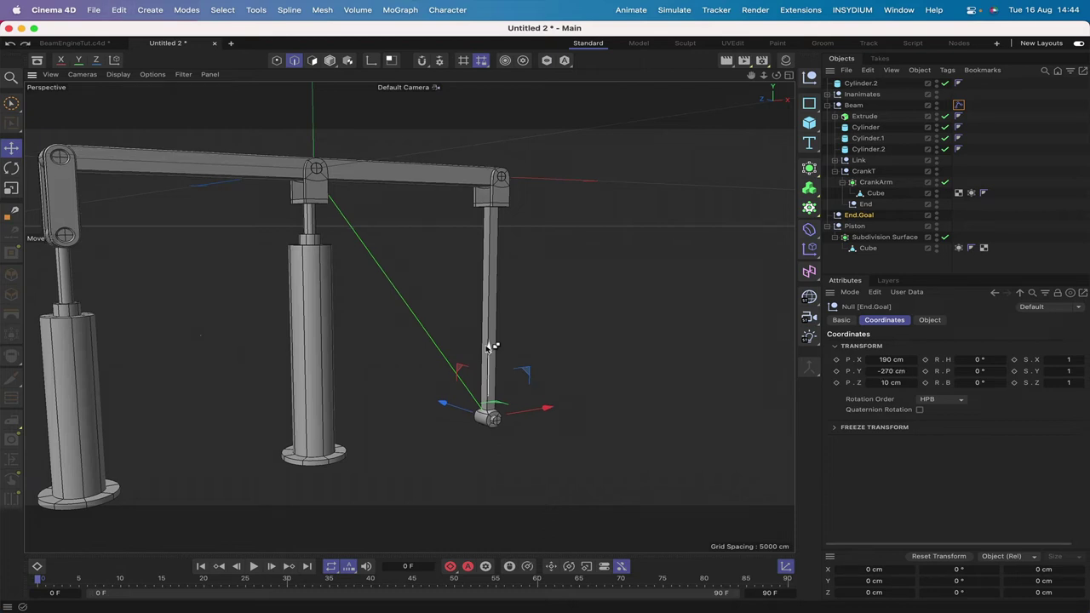
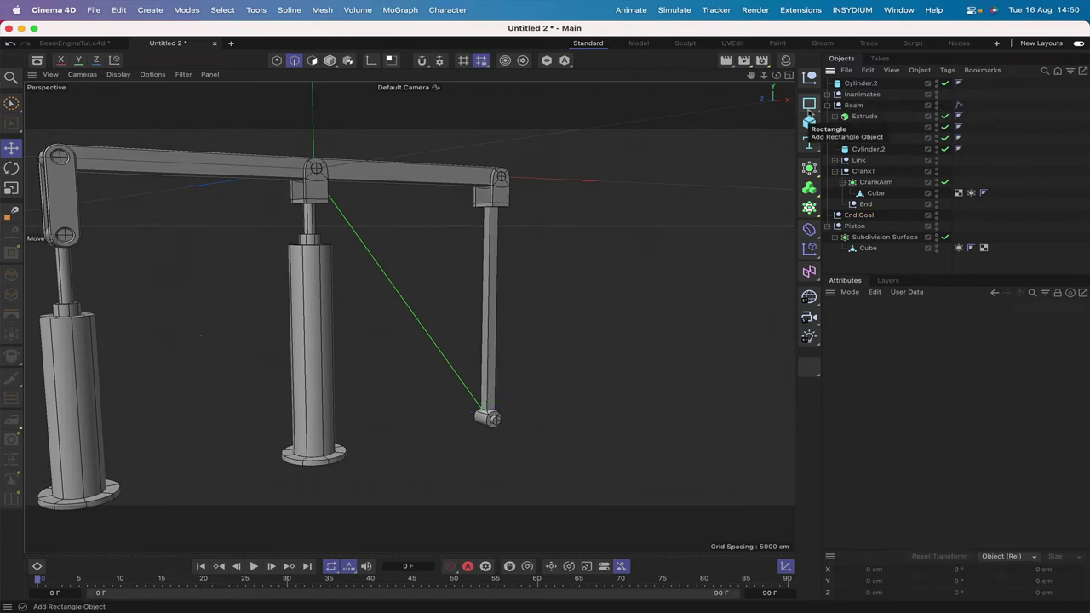
Step: Add a Cogwheel spline at the scene origin and open its object properties
{"action": "left_click", "coordinate": [809, 103]}
{"action": "left_click", "coordinate": [856, 199]}
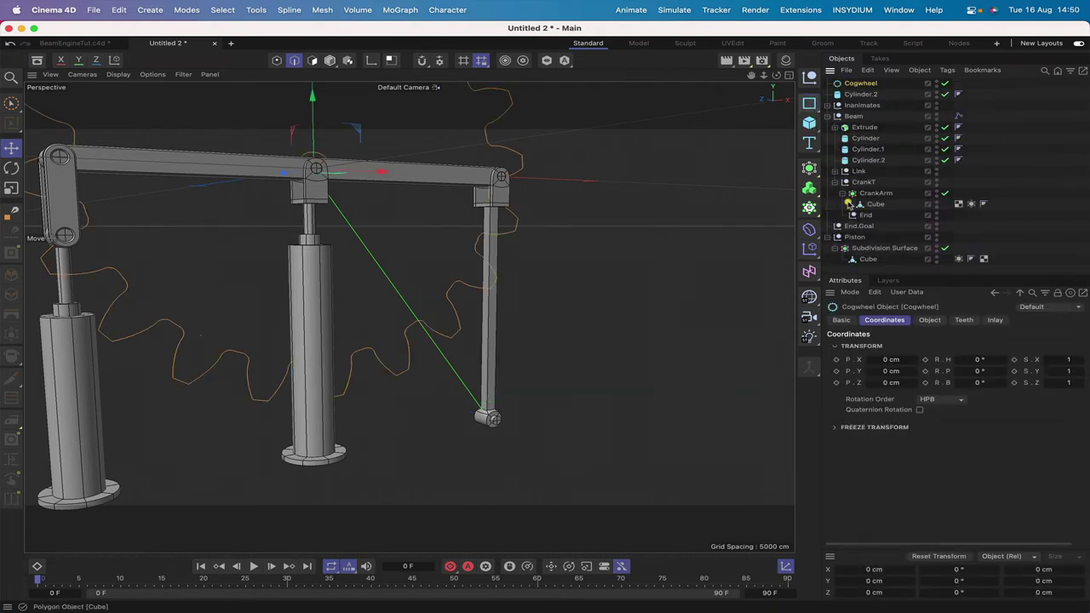
{"action": "left_click", "coordinate": [930, 321]}
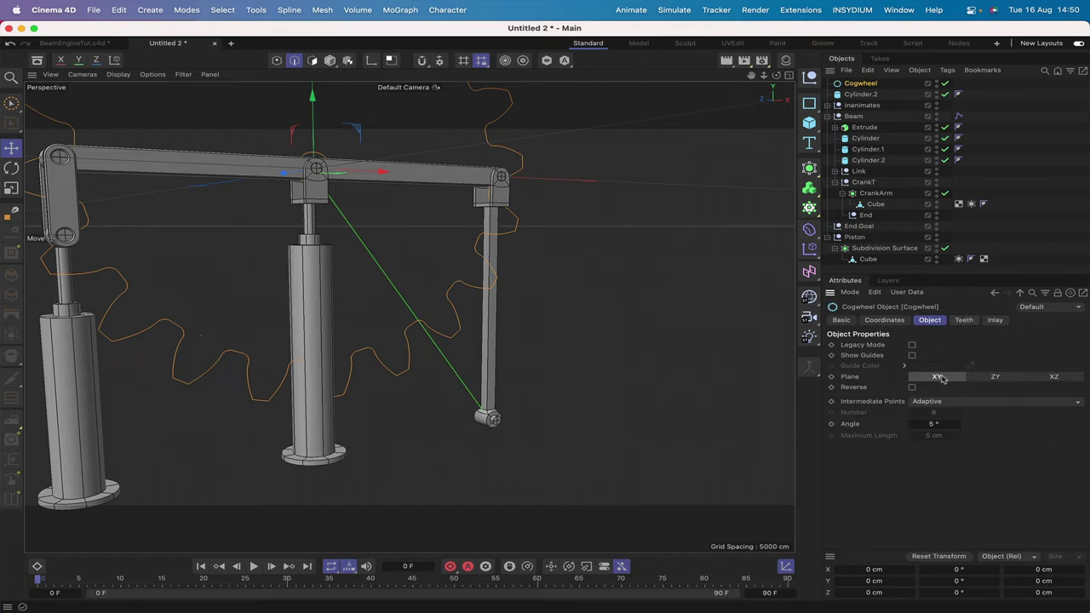
Step: Set the cogwheel teeth's root radius to 74 cm and addendum radius to 88 cm
{"action": "left_click", "coordinate": [964, 320]}
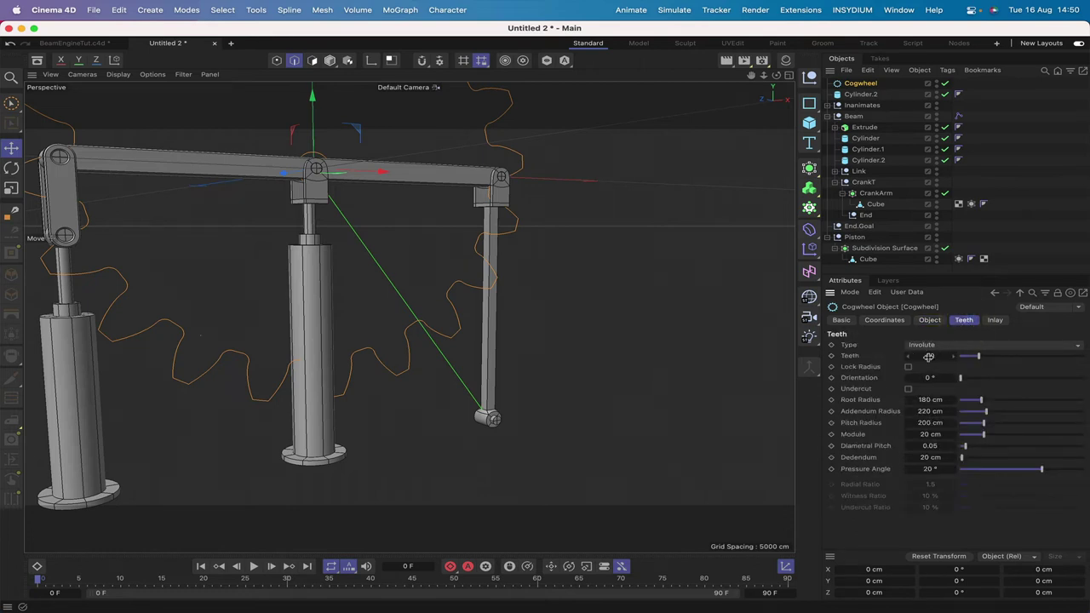
{"action": "left_click", "coordinate": [927, 399]}
{"action": "type", "text": "74"}
{"action": "key", "text": "Return"}
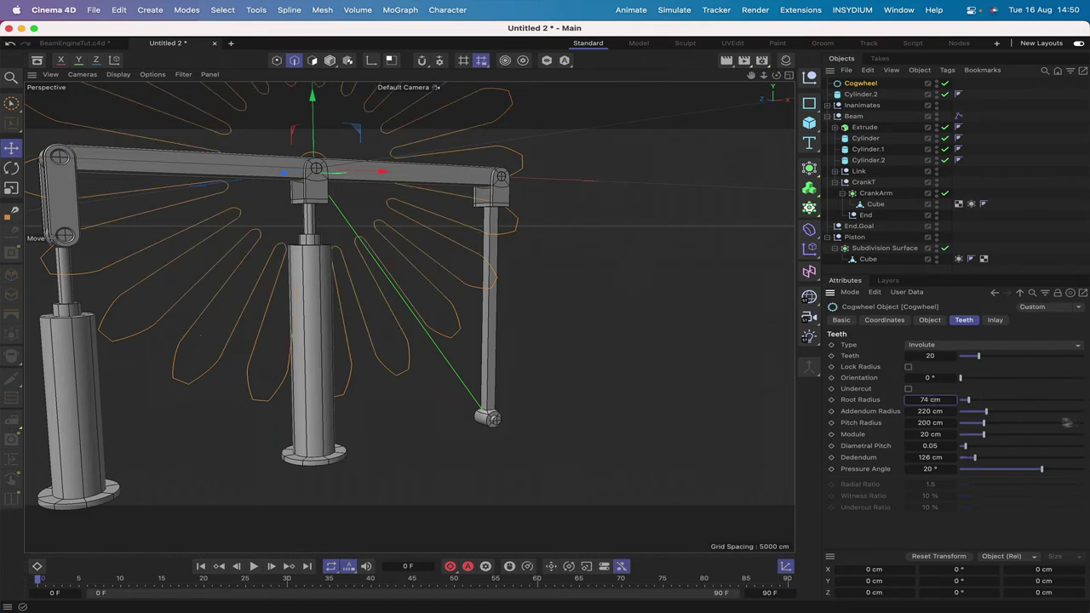
{"action": "left_click", "coordinate": [926, 411]}
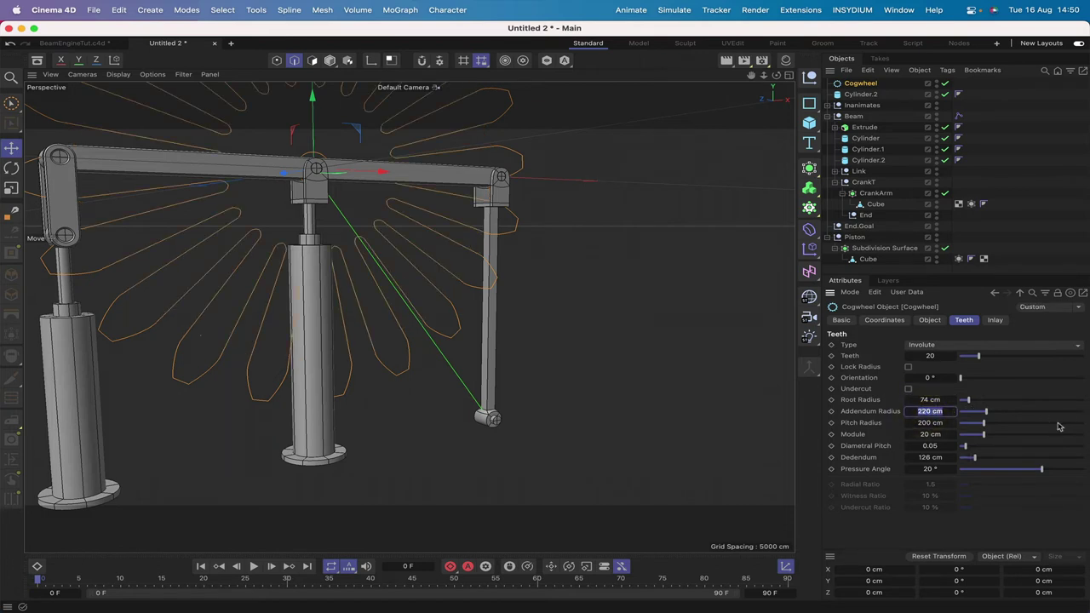
{"action": "type", "text": "88"}
{"action": "key", "text": "Return"}
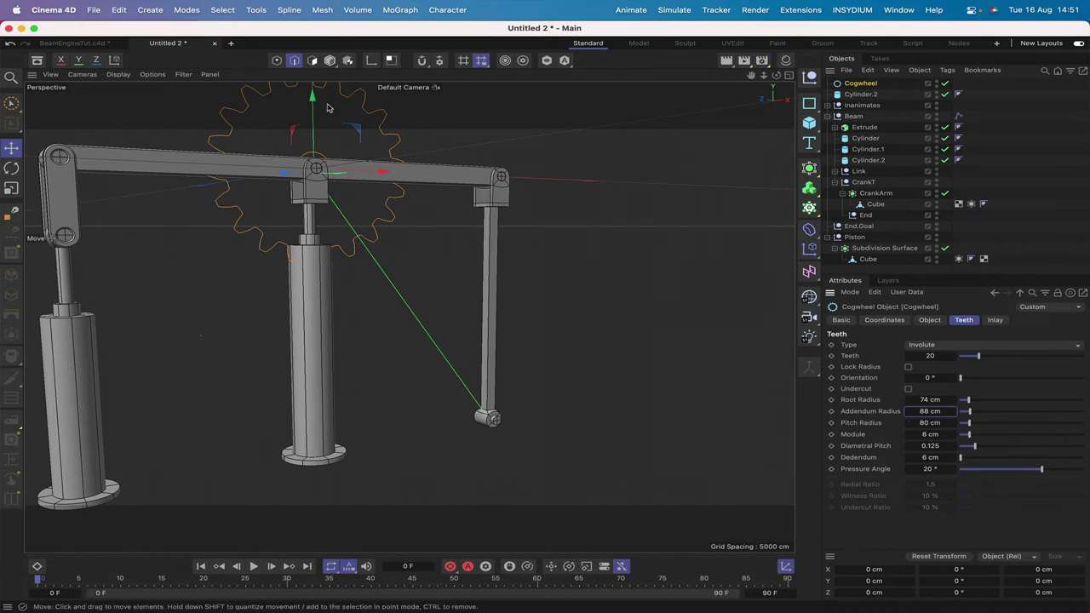
Step: Set the cogwheel's Y position to -270 cm
{"action": "left_click", "coordinate": [886, 320]}
{"action": "left_click", "coordinate": [891, 371]}
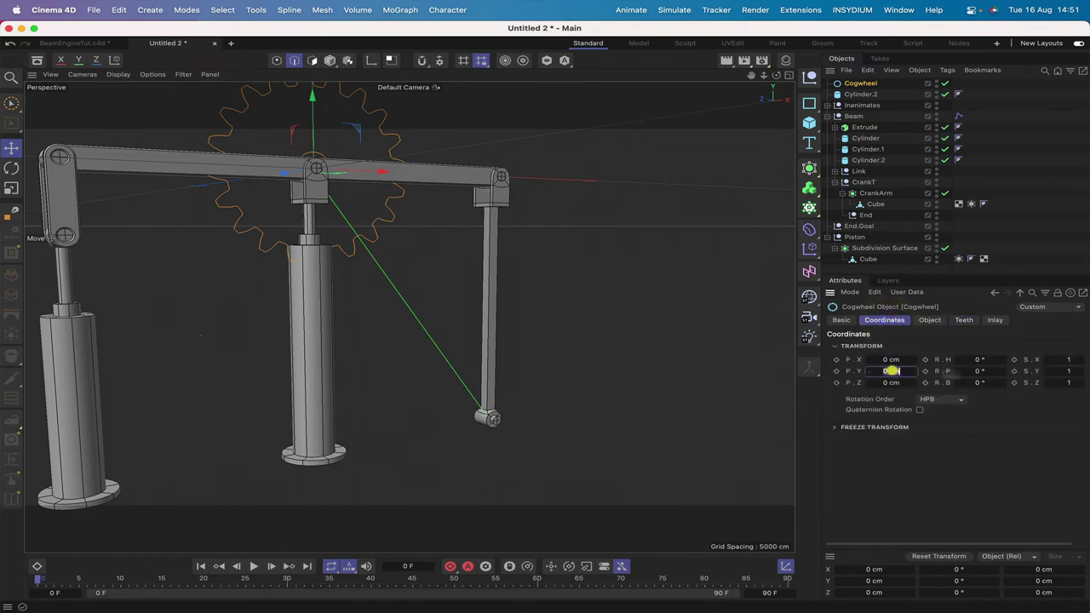
{"action": "key", "text": "BackSpace"}
{"action": "type", "text": "-270"}
{"action": "key", "text": "Return"}
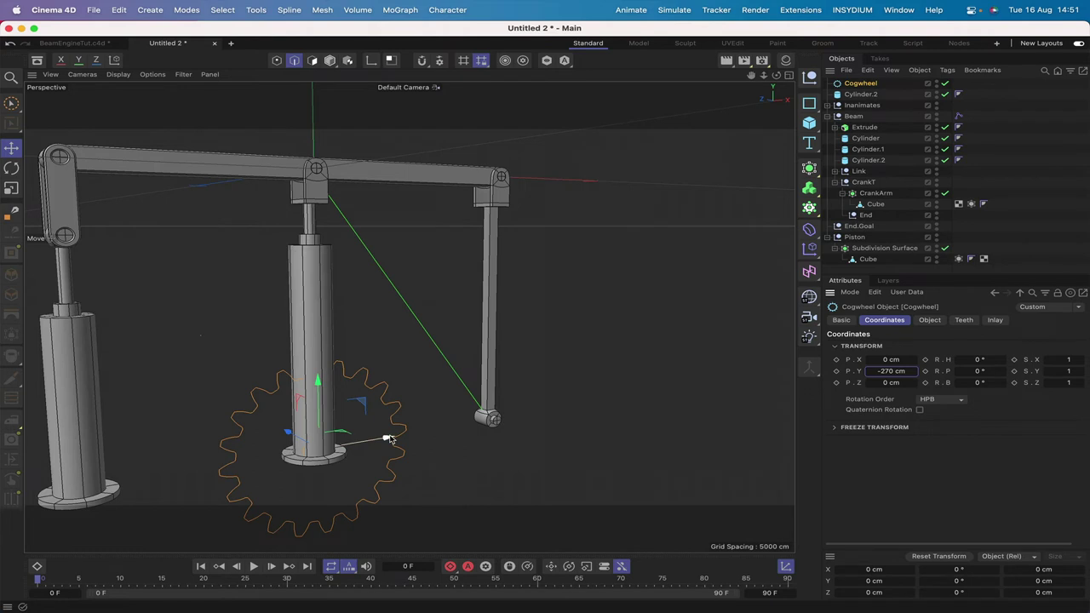
Step: Move the cogwheel along the X axis to about 233 cm, so its rim overlaps the crank arm's lower end
{"action": "left_click_drag", "start_coordinate": [388, 439], "coordinate": [579, 397]}
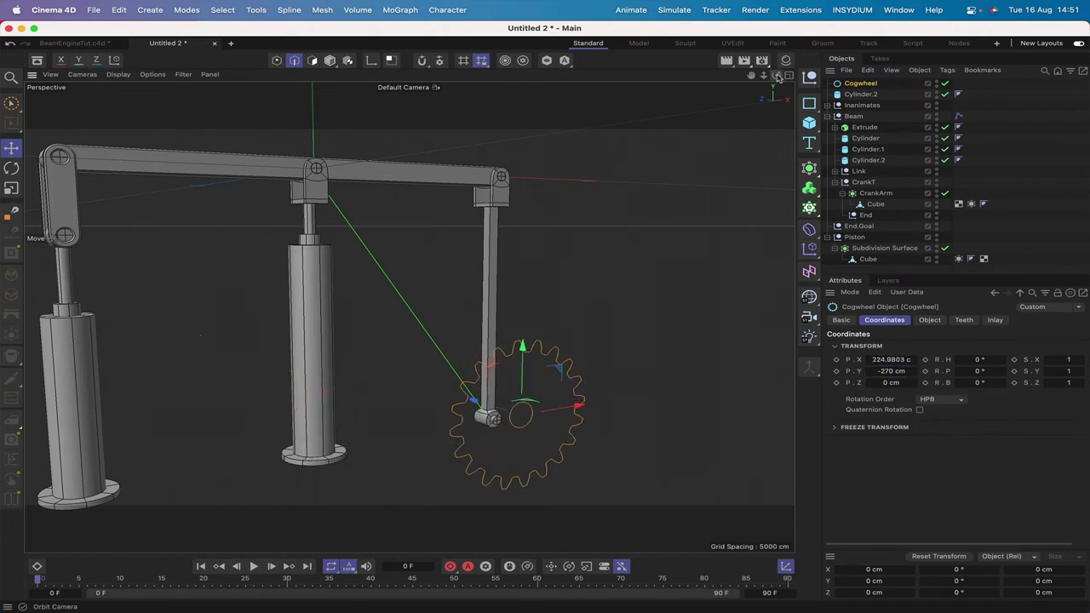
{"action": "left_click_drag", "start_coordinate": [776, 77], "coordinate": [728, 85]}
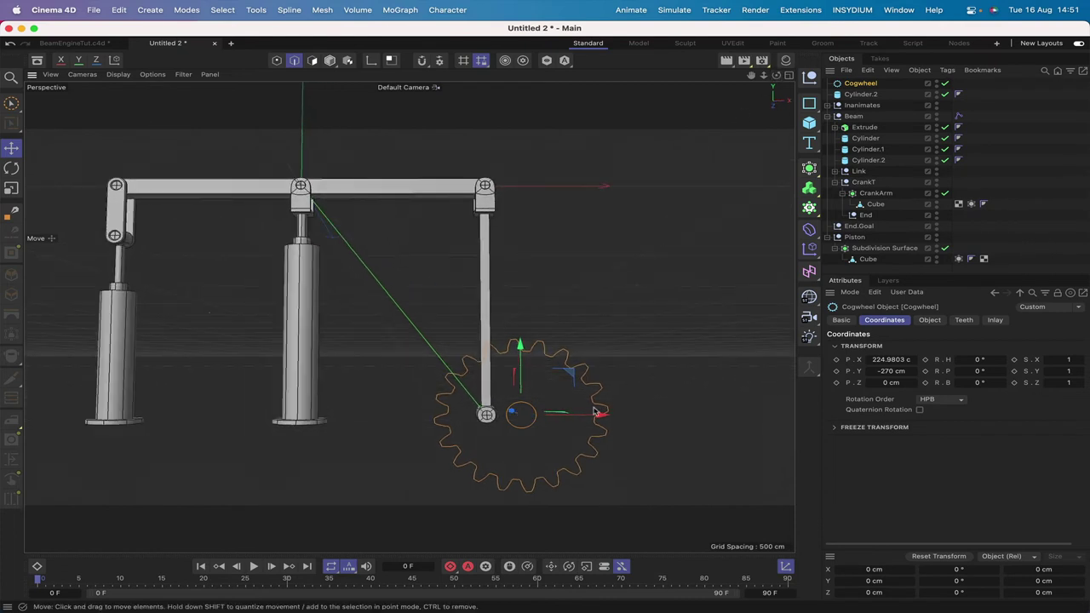
{"action": "left_click_drag", "start_coordinate": [599, 414], "coordinate": [607, 416]}
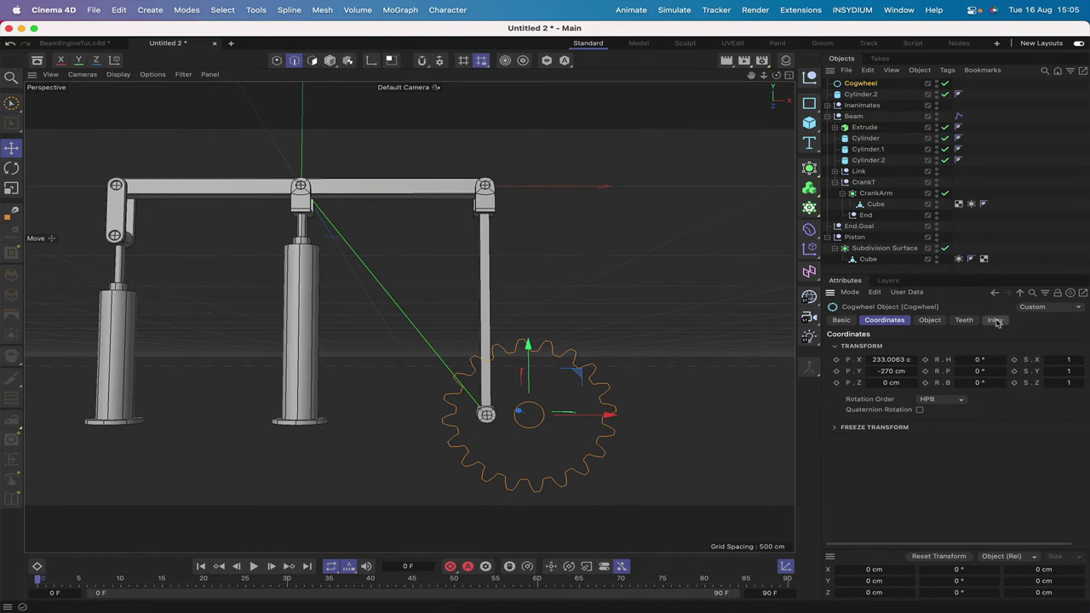
Step: Give the cogwheel a Spokes inlay with 7 spokes
{"action": "left_click", "coordinate": [994, 319]}
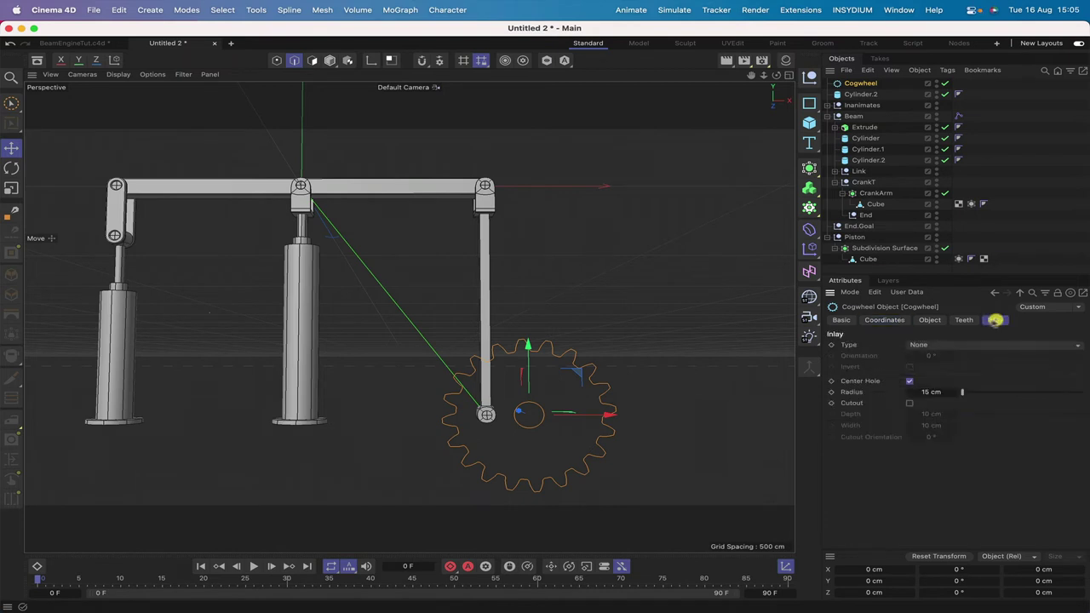
{"action": "left_click", "coordinate": [925, 347]}
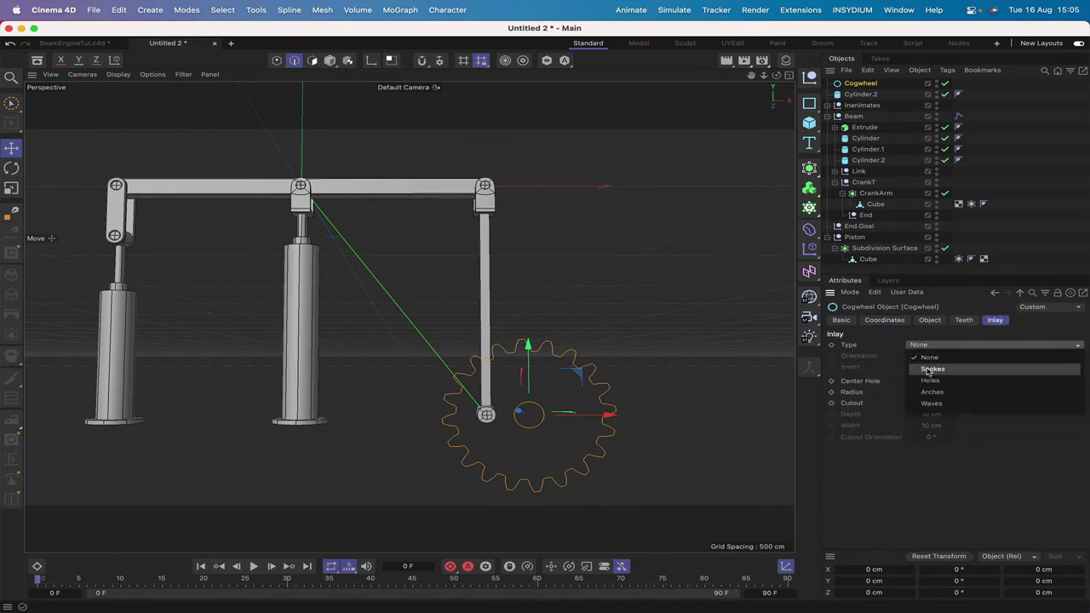
{"action": "left_click", "coordinate": [929, 369]}
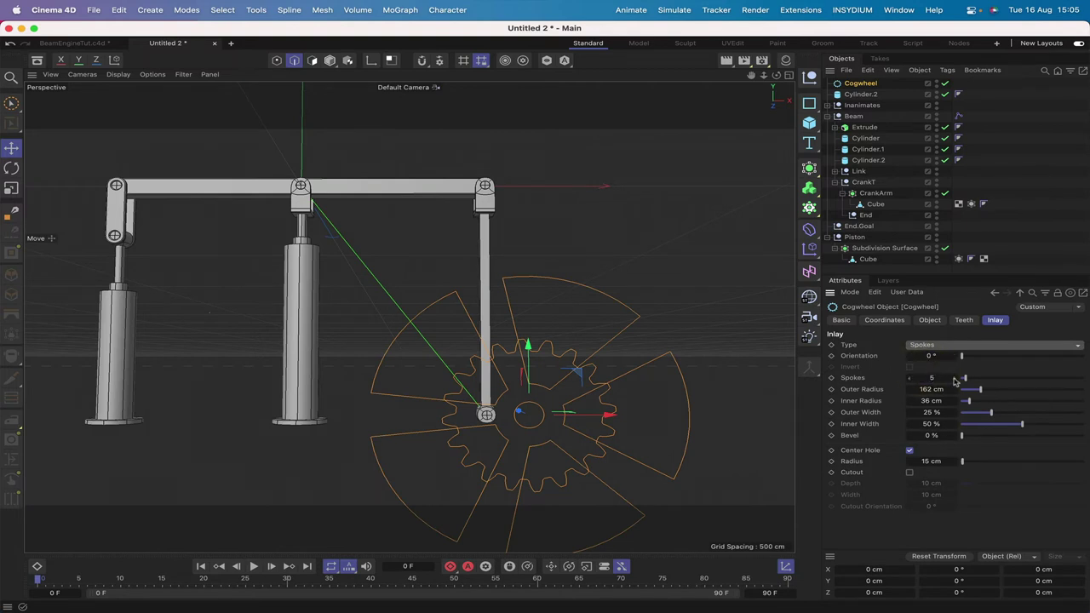
{"action": "left_click", "coordinate": [954, 378]}
{"action": "left_click", "coordinate": [955, 378]}
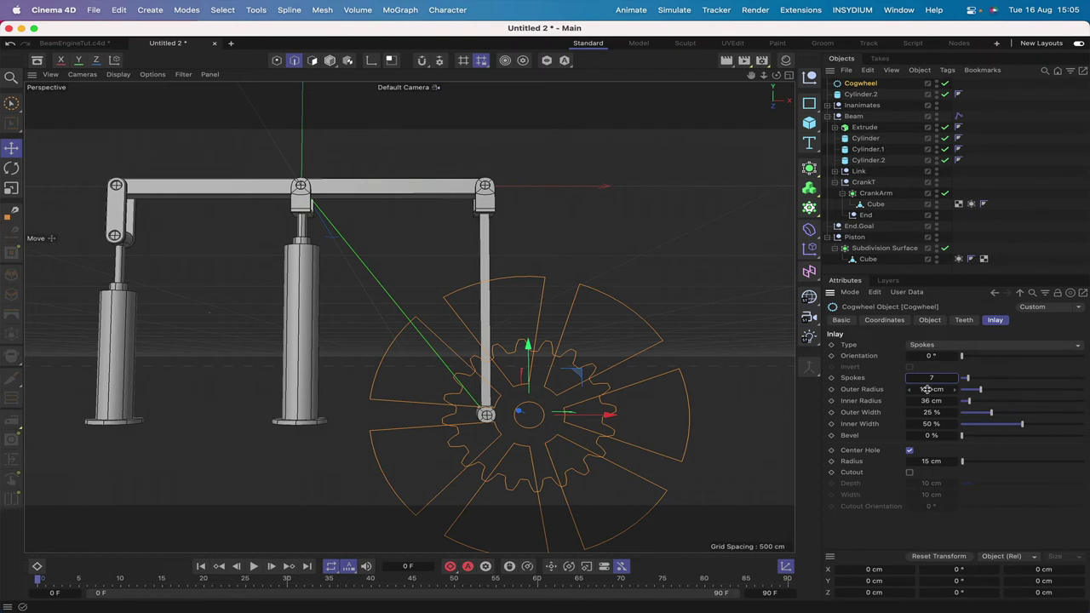
Step: Set the spoke inlay's outer radius to 64 cm and inner radius to 20 cm
{"action": "left_click", "coordinate": [927, 389]}
{"action": "type", "text": "64"}
{"action": "key", "text": "Return"}
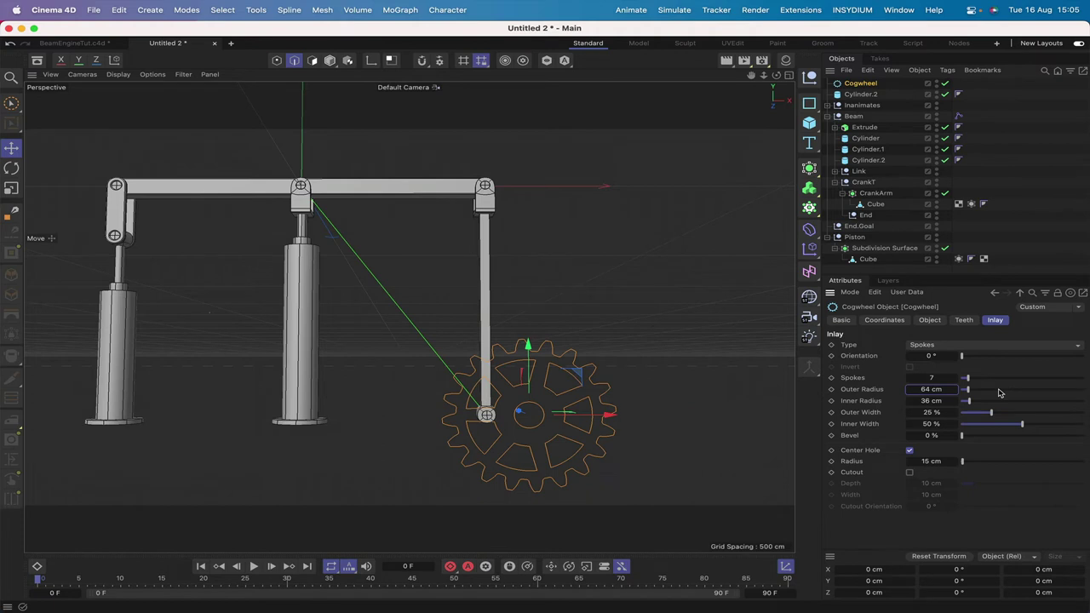
{"action": "left_click", "coordinate": [927, 400]}
{"action": "type", "text": "20"}
{"action": "key", "text": "Return"}
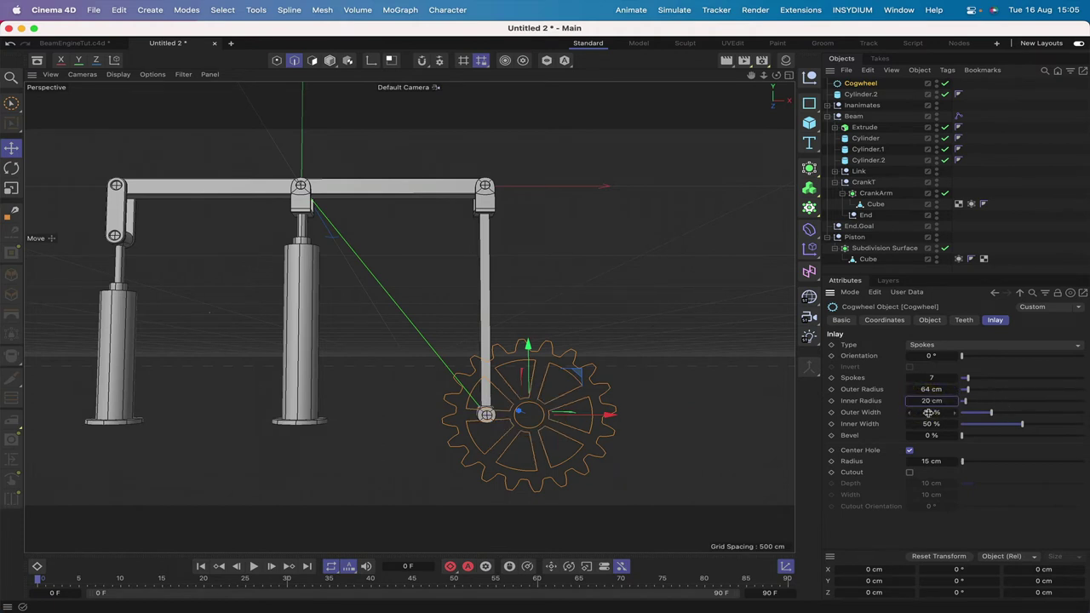
Step: Set the cogwheel's center hole radius to 10 cm and make the cogwheel an editable spline
{"action": "left_click", "coordinate": [932, 461]}
{"action": "type", "text": "10"}
{"action": "key", "text": "Return"}
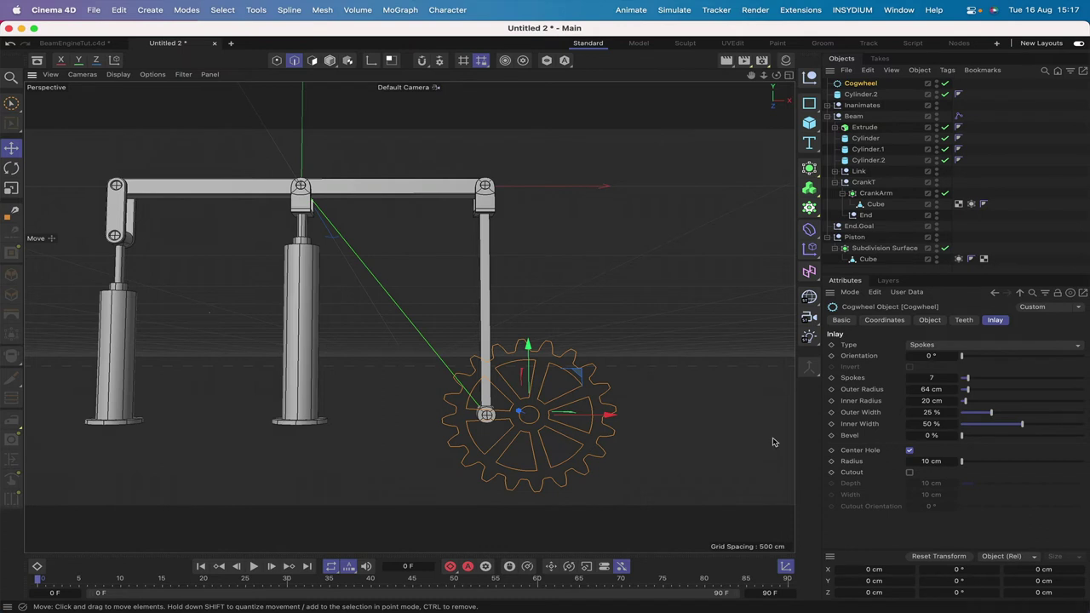
{"action": "key", "text": "c"}
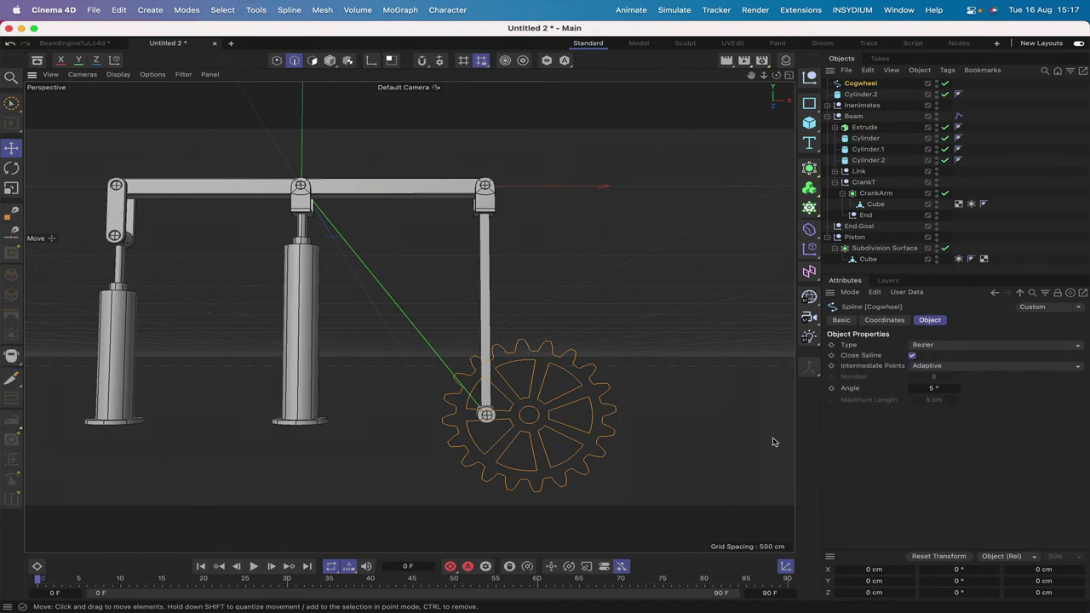
Step: Subdivide the two facing spoke edges around the crank pin on the Cogwheel spline, adding two evenly spaced points to each edge
{"action": "left_click", "coordinate": [277, 61]}
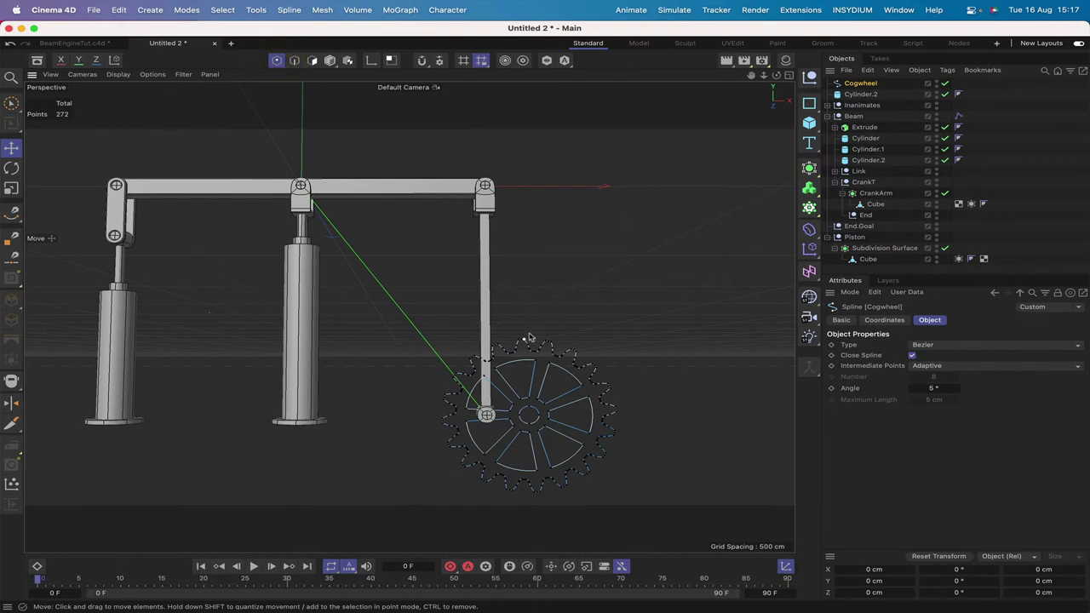
{"action": "key", "text": "F4"}
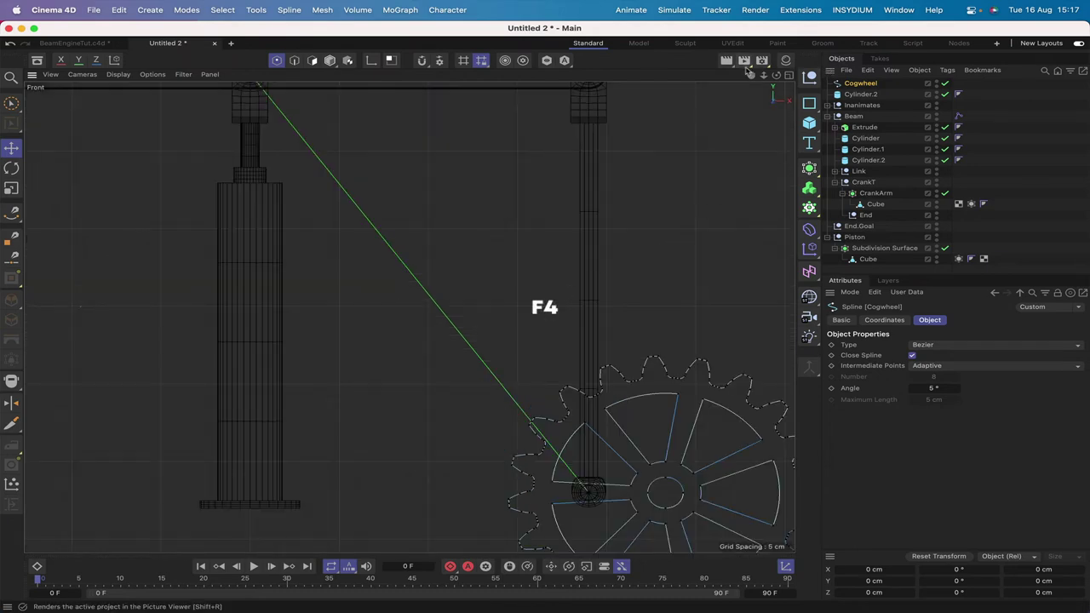
{"action": "left_click_drag", "start_coordinate": [750, 75], "coordinate": [753, 77]}
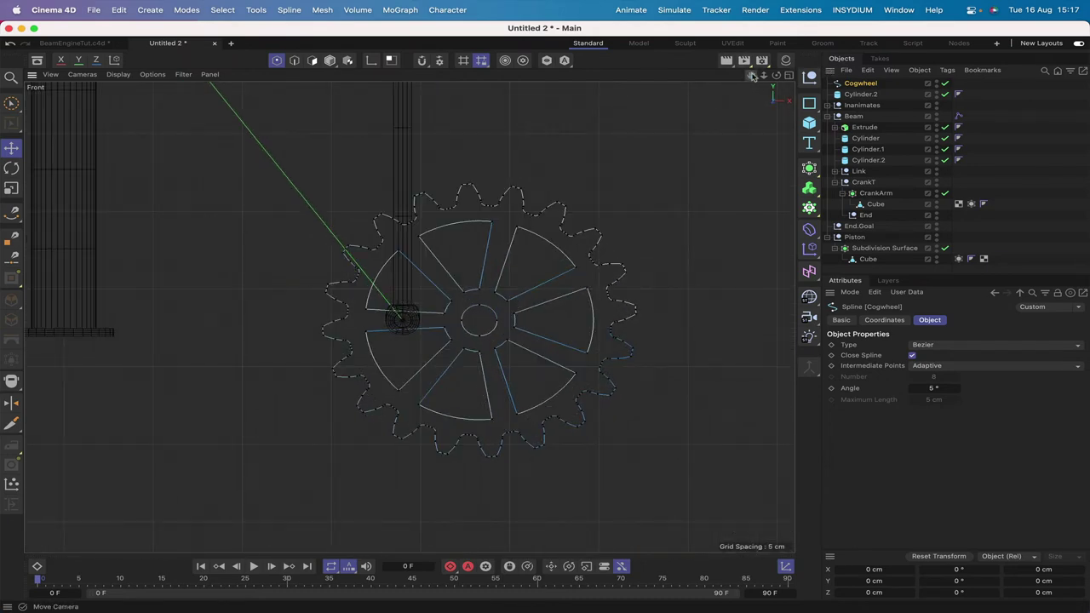
{"action": "scroll", "coordinate": [409, 315], "scroll_direction": "up", "scroll_amount": 10}
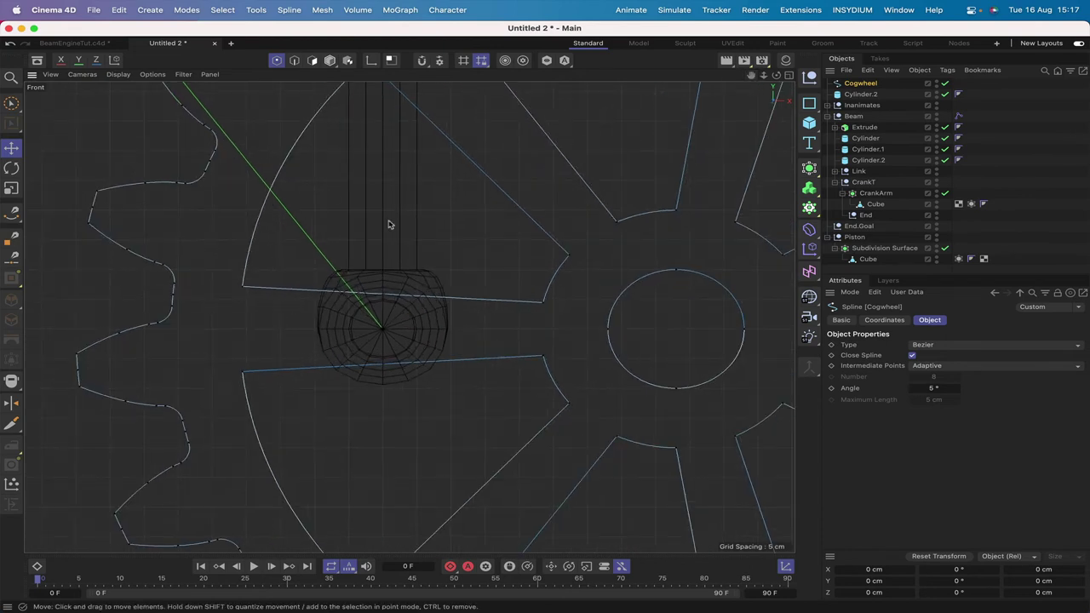
{"action": "left_click", "coordinate": [11, 102]}
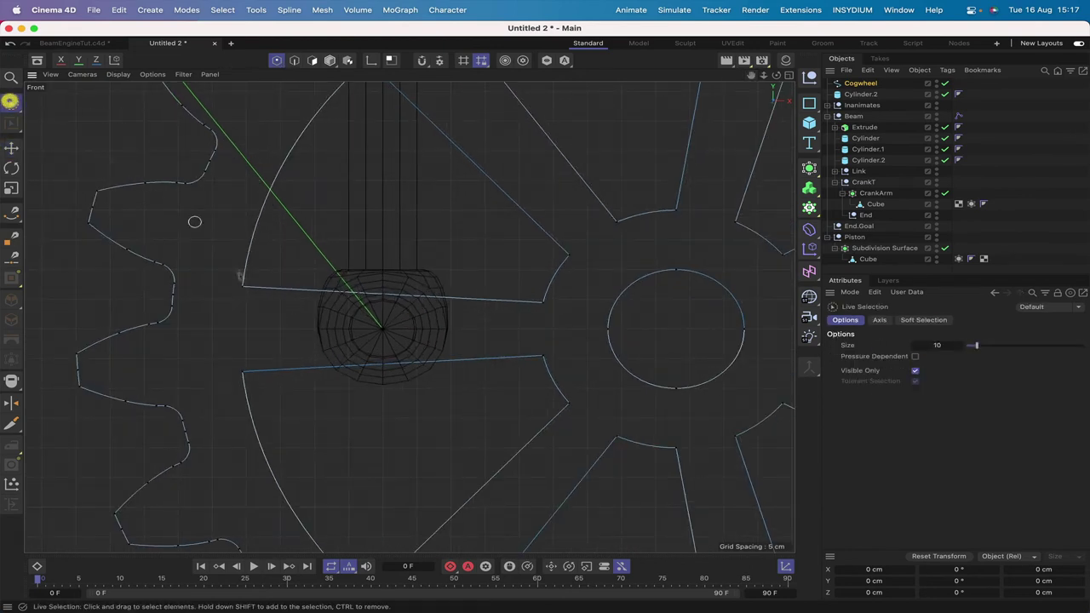
{"action": "left_click", "coordinate": [242, 286]}
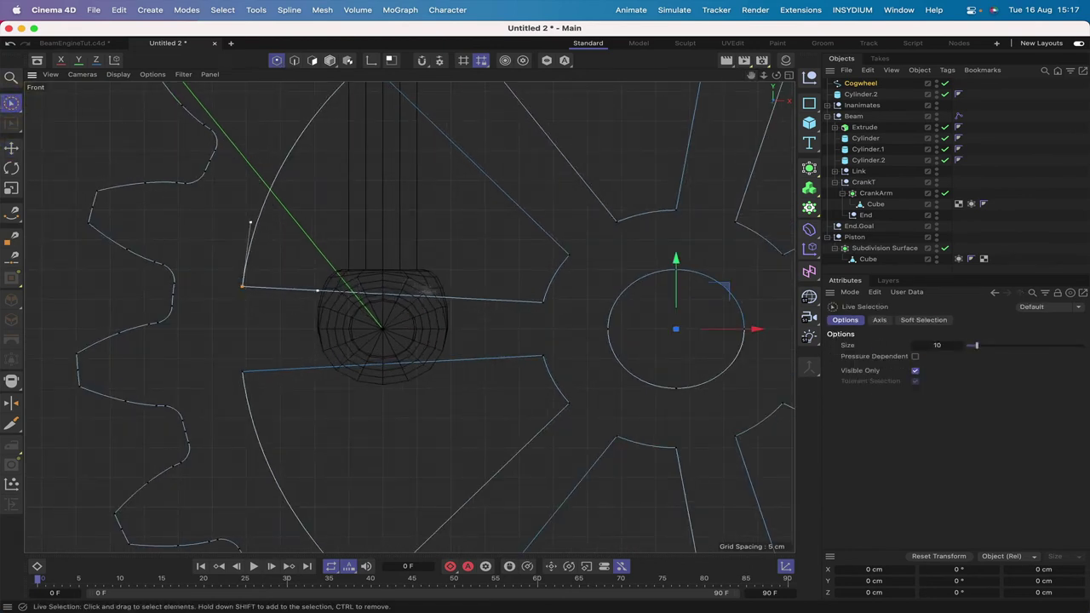
{"action": "left_click", "coordinate": [542, 302], "text": "shift"}
{"action": "left_click", "coordinate": [542, 356], "text": "shift"}
{"action": "left_click", "coordinate": [243, 371], "text": "shift"}
{"action": "left_click", "coordinate": [248, 307], "text": "shift"}
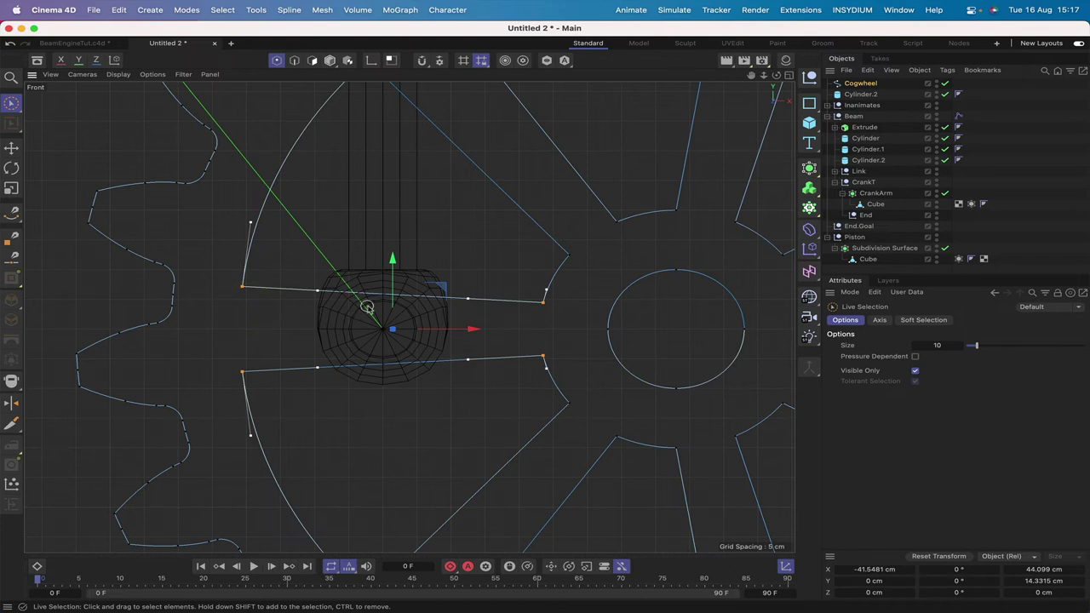
{"action": "right_click", "coordinate": [403, 173]}
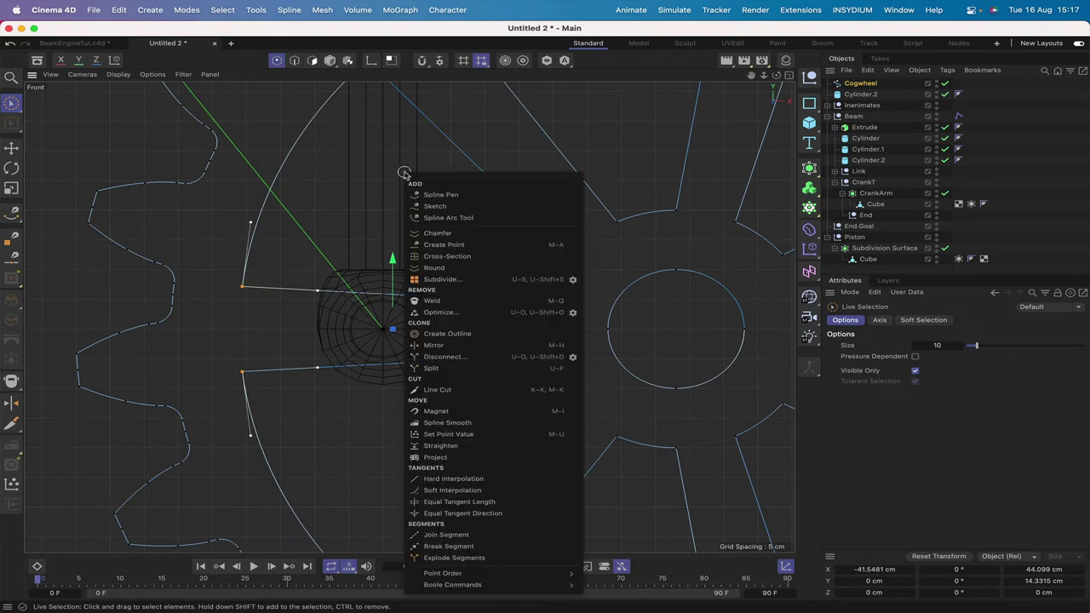
{"action": "left_click", "coordinate": [574, 281]}
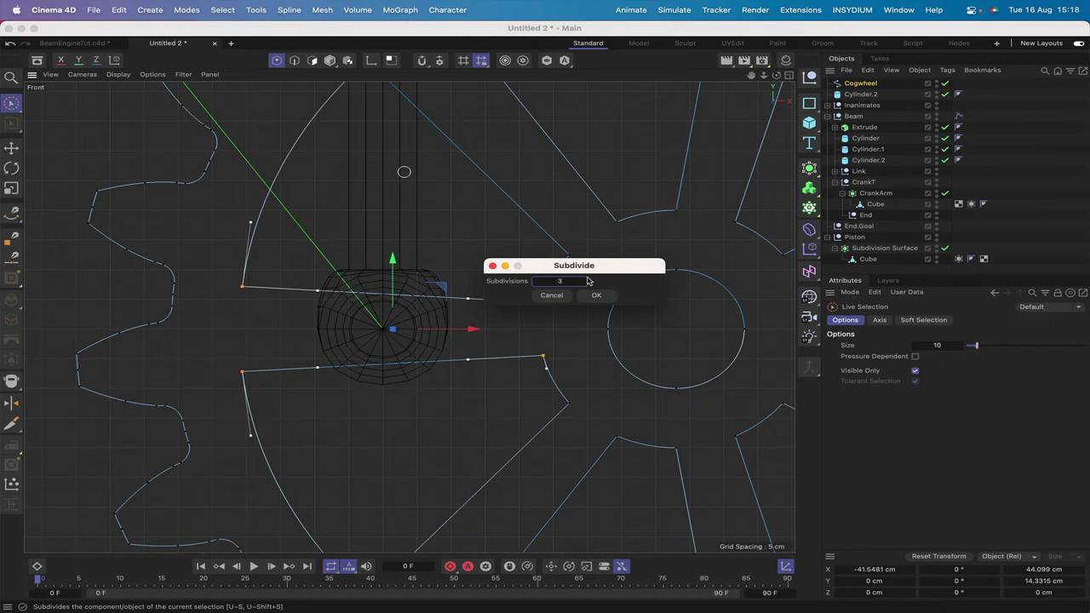
{"action": "type", "text": "3"}
{"action": "key", "text": "Return"}
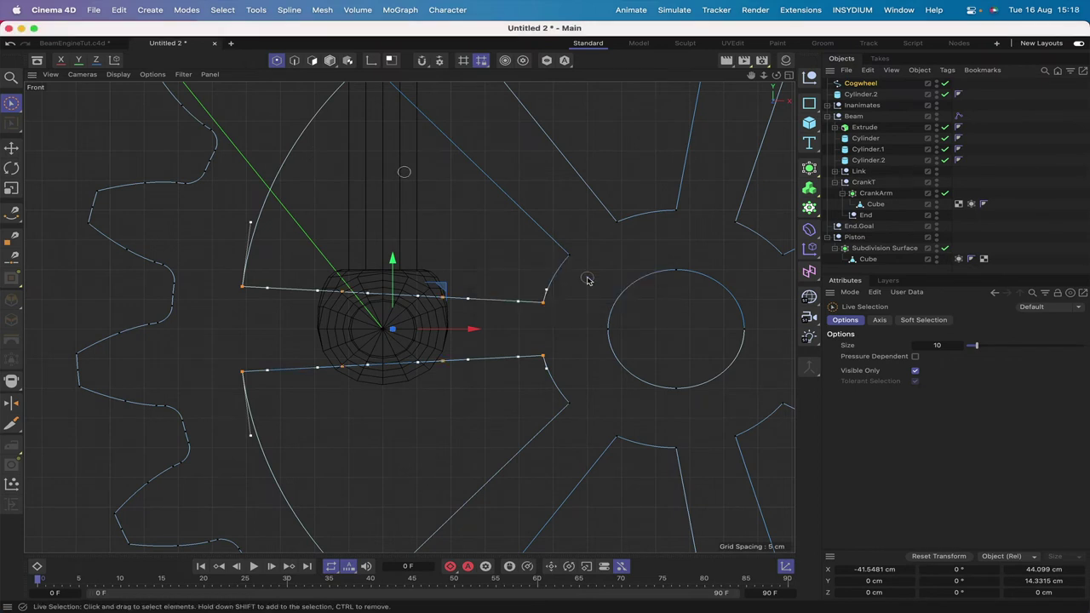
Step: Subdivide the section between the new points on both spoke edges, adding one midpoint to each
{"action": "left_click", "coordinate": [446, 242]}
{"action": "left_click", "coordinate": [341, 291]}
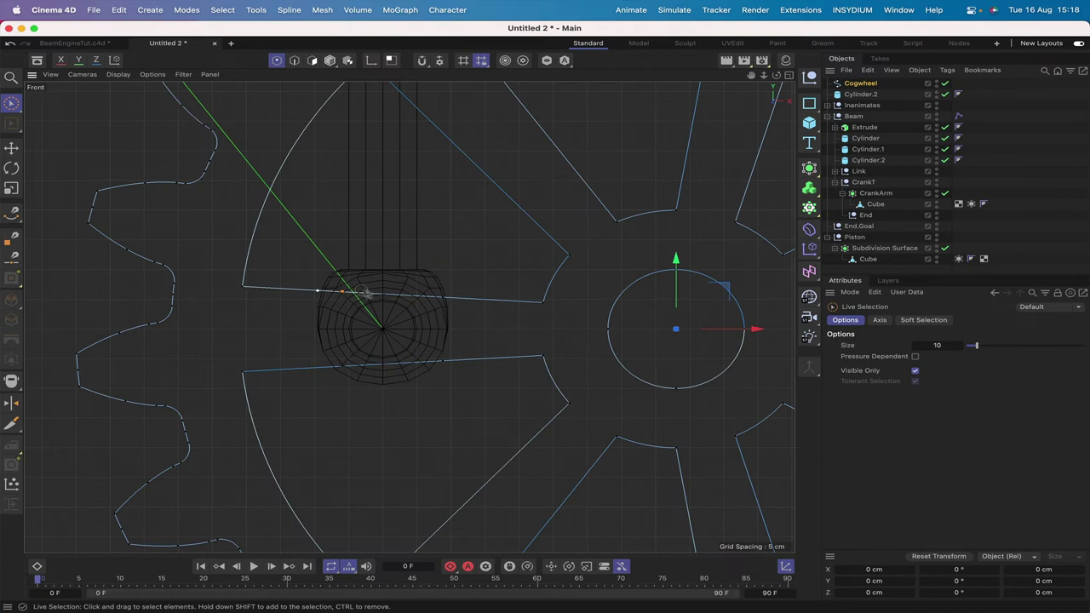
{"action": "left_click", "coordinate": [444, 297], "text": "shift"}
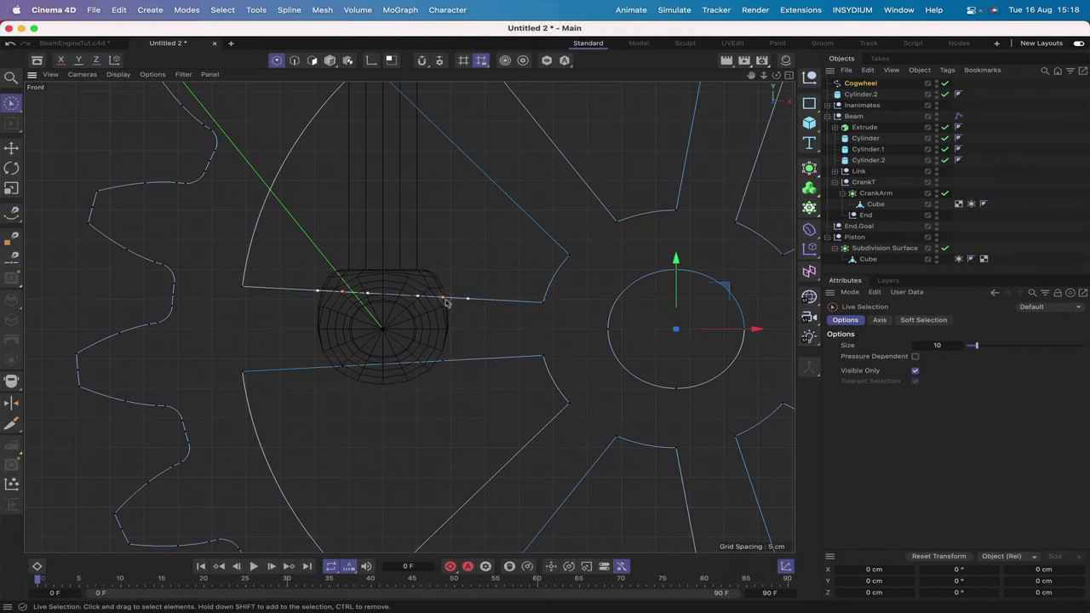
{"action": "left_click", "coordinate": [341, 362]}
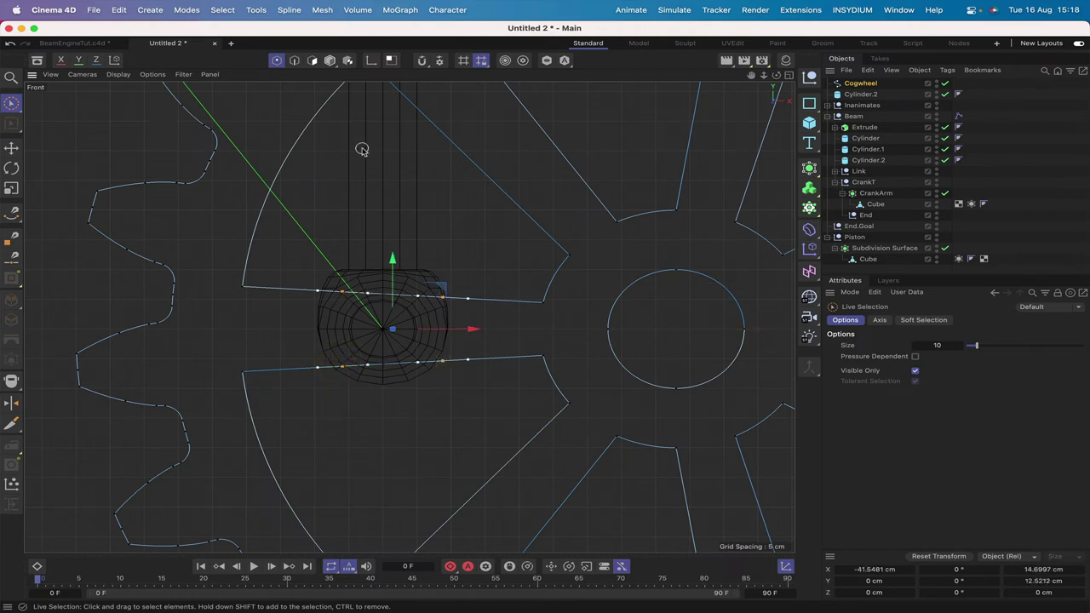
{"action": "right_click", "coordinate": [362, 149]}
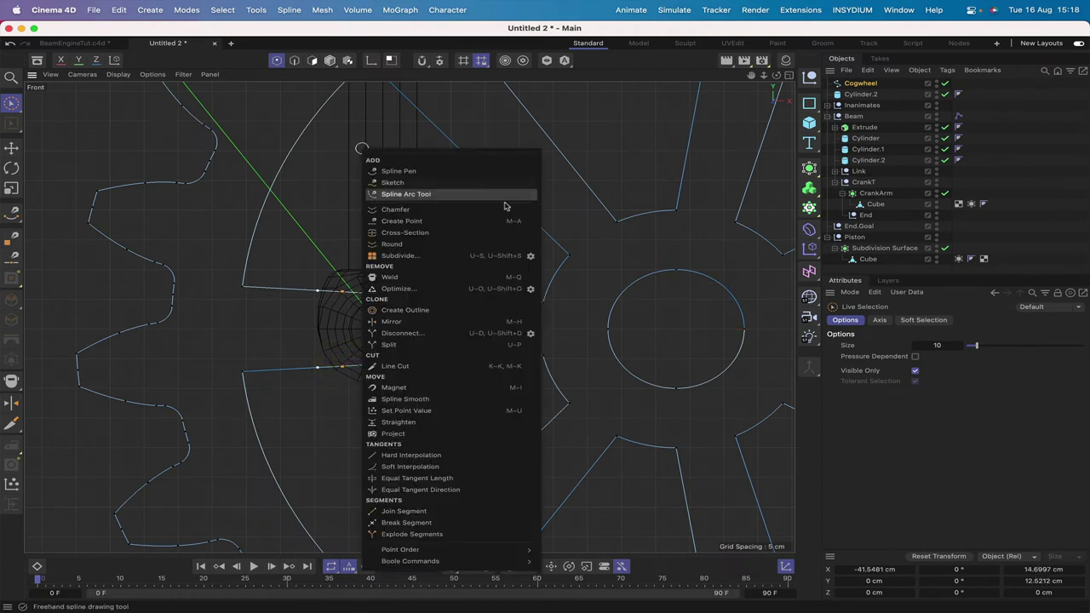
{"action": "left_click", "coordinate": [531, 256]}
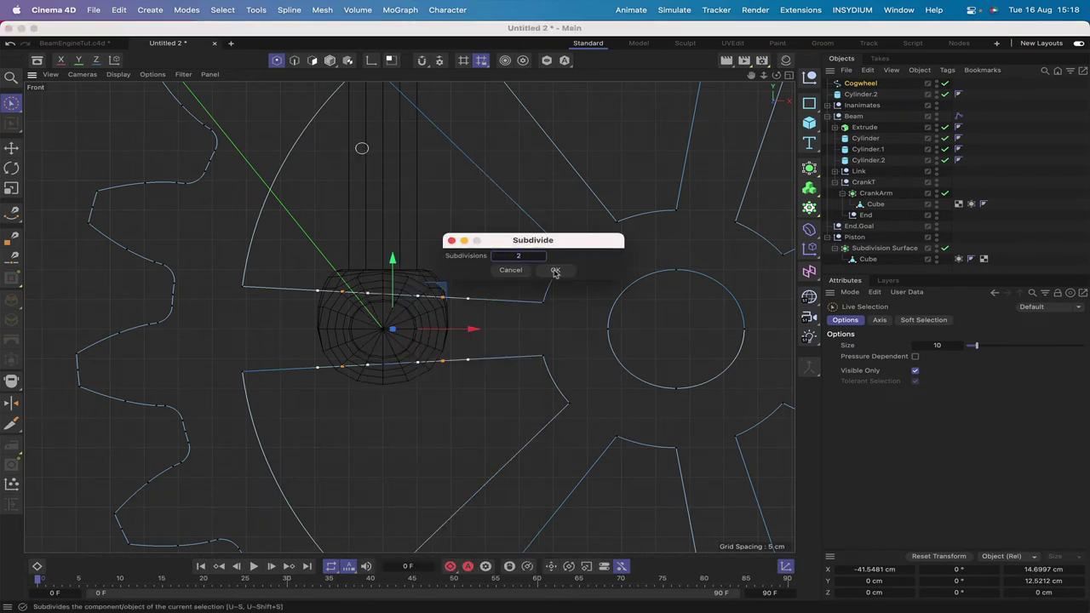
{"action": "left_click", "coordinate": [555, 272]}
Step: Select the six added spoke points and move them along X to about -43 cm, centred on the crank pin
{"action": "left_click", "coordinate": [450, 231]}
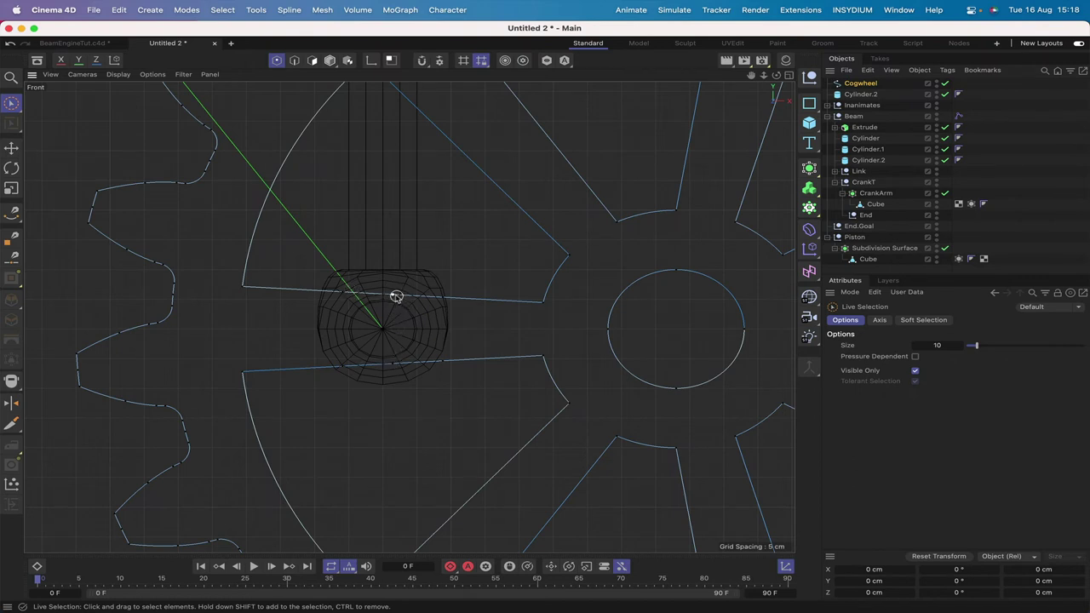
{"action": "left_click", "coordinate": [391, 363]}
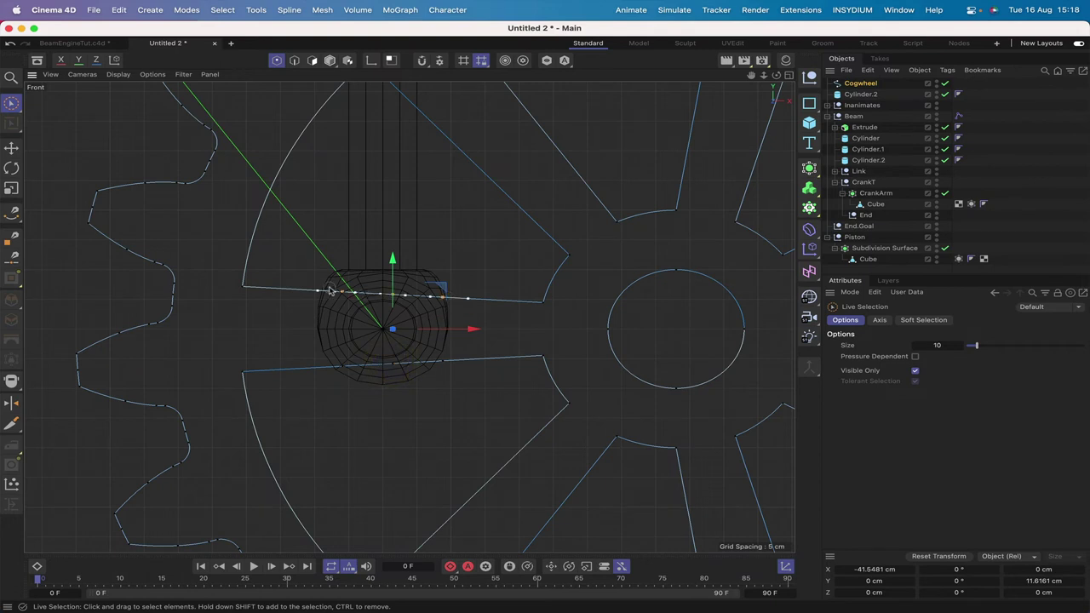
{"action": "left_click", "coordinate": [438, 360]}
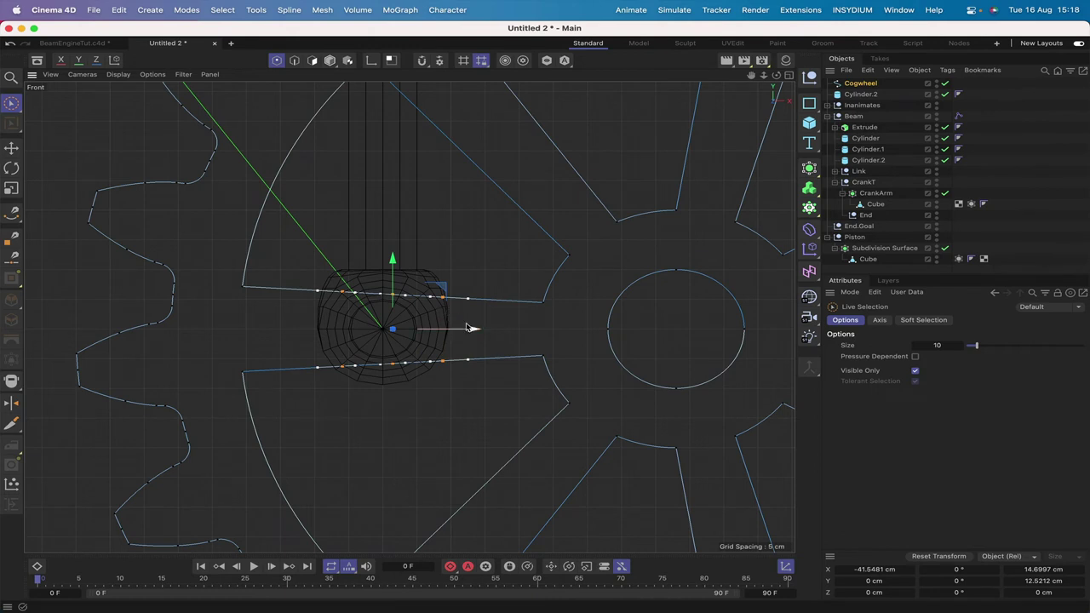
{"action": "left_click_drag", "start_coordinate": [473, 329], "coordinate": [462, 332]}
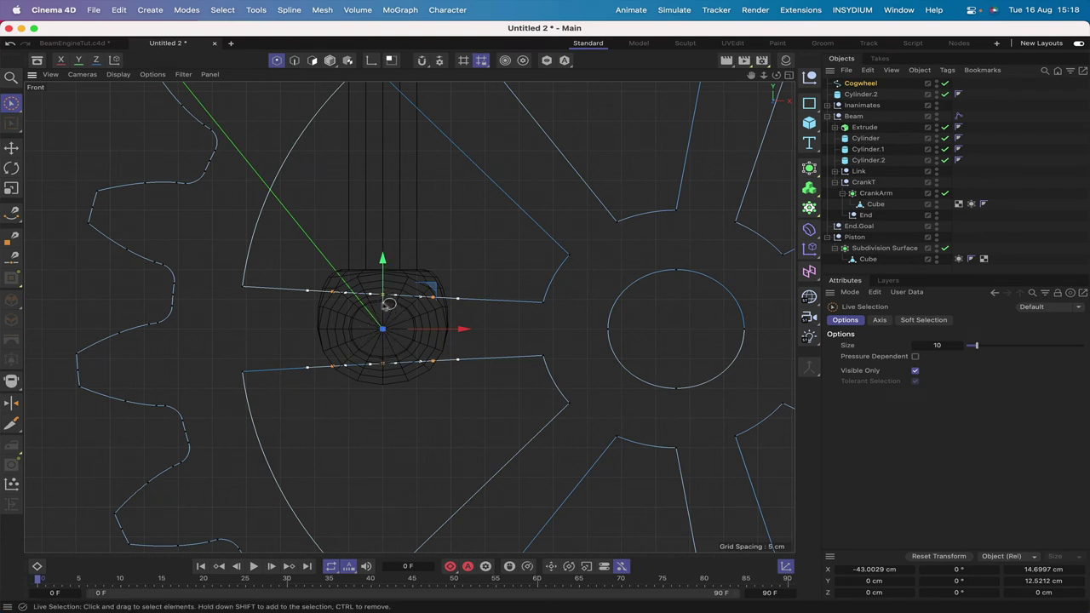
Step: Scale the two middle spoke points apart along Y to about 15 cm, bulging the spoke around the pin
{"action": "left_click", "coordinate": [383, 296]}
{"action": "left_click", "coordinate": [383, 365]}
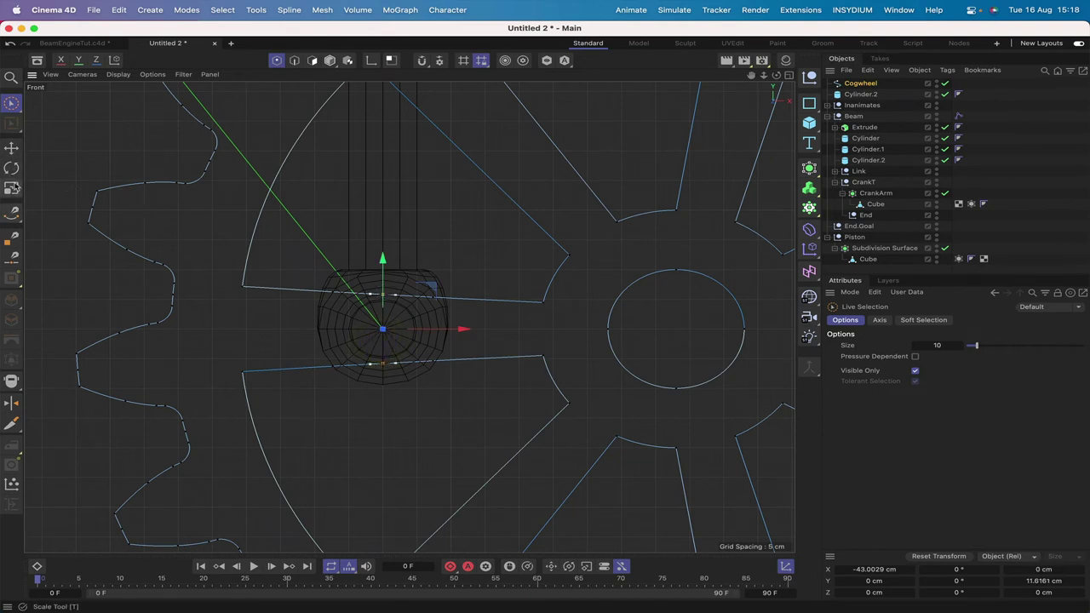
{"action": "left_click", "coordinate": [11, 188]}
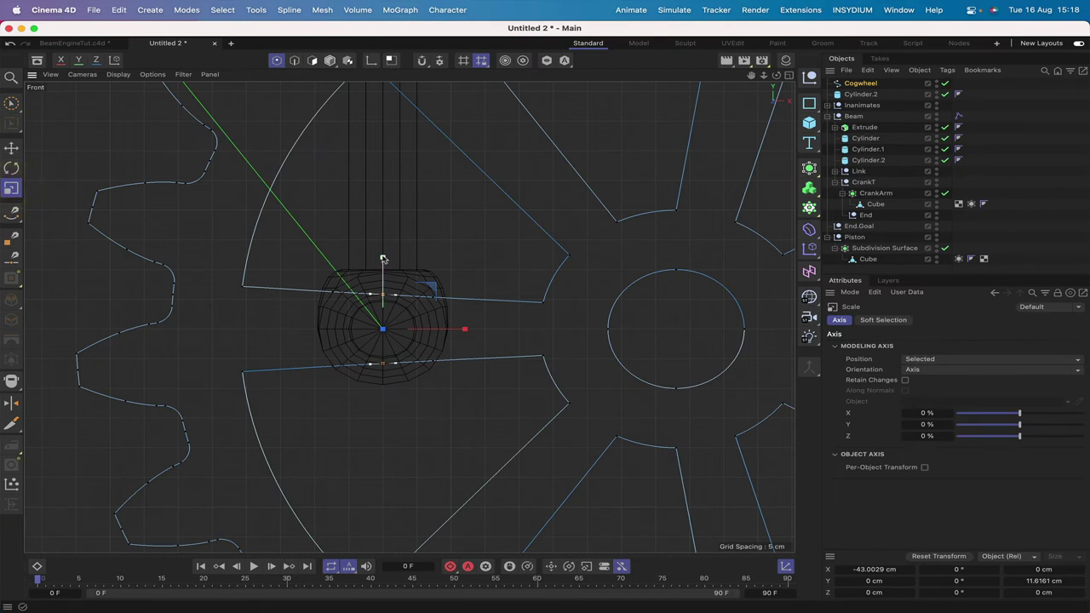
{"action": "left_click_drag", "start_coordinate": [383, 259], "coordinate": [385, 236]}
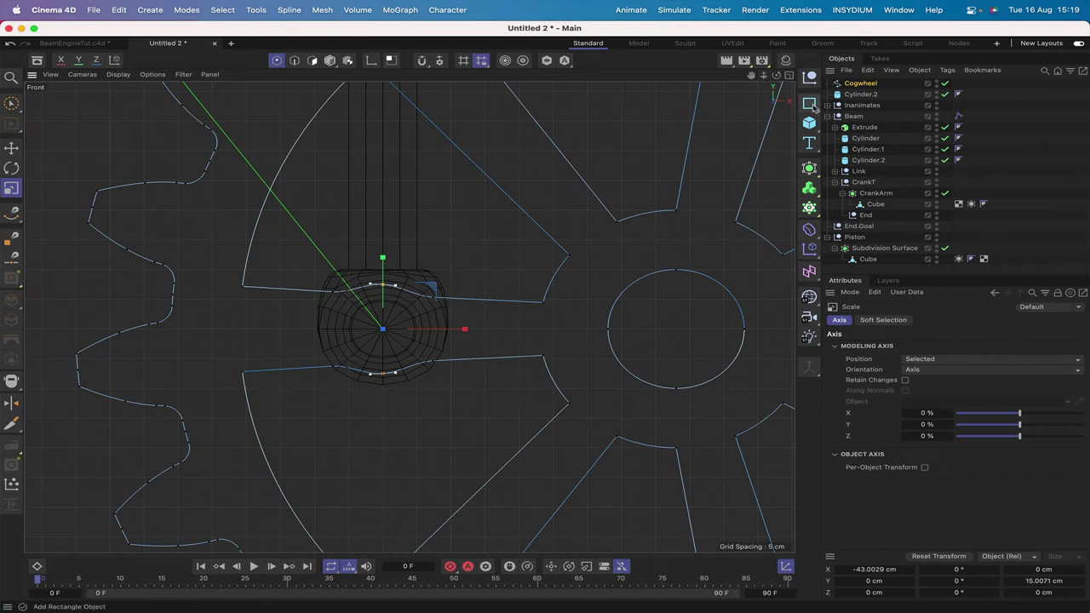
Step: Add a Circle spline with a radius of 5 cm
{"action": "left_click_drag", "start_coordinate": [811, 106], "coordinate": [906, 116]}
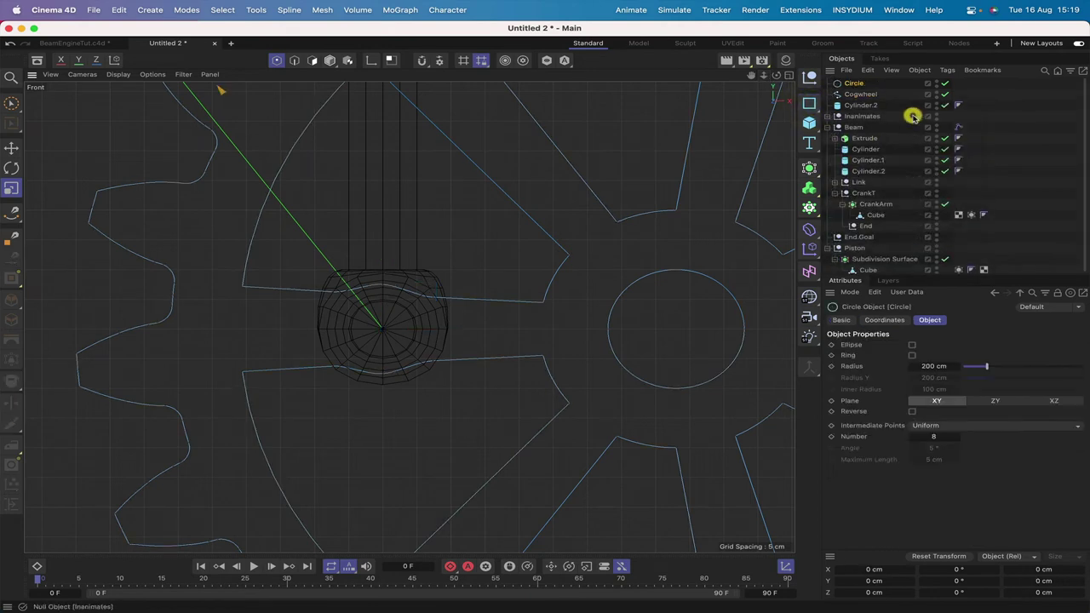
{"action": "key", "text": "F1"}
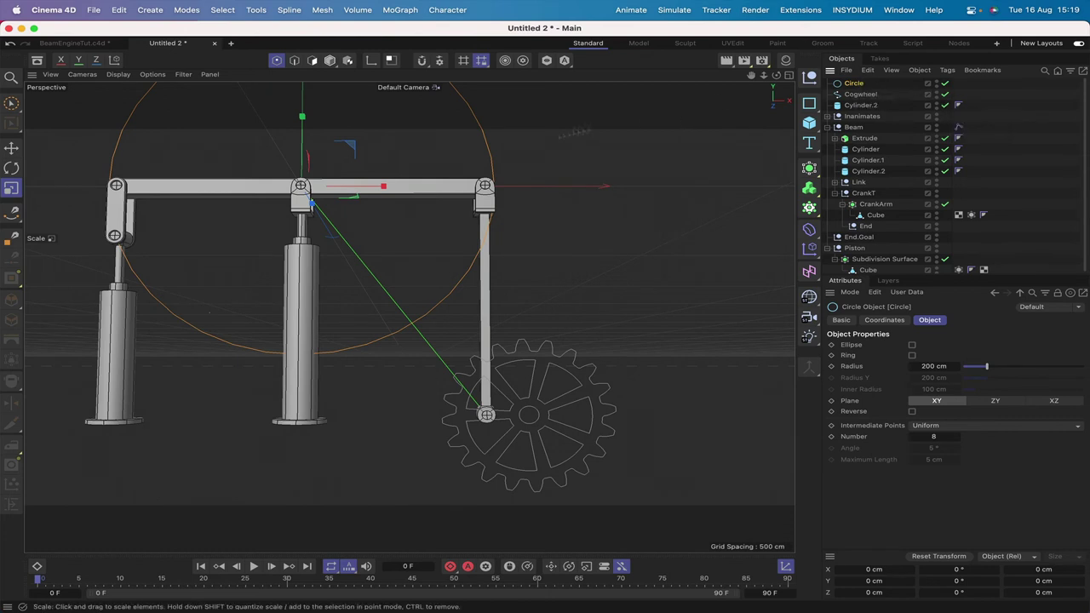
{"action": "double_click", "coordinate": [933, 366]}
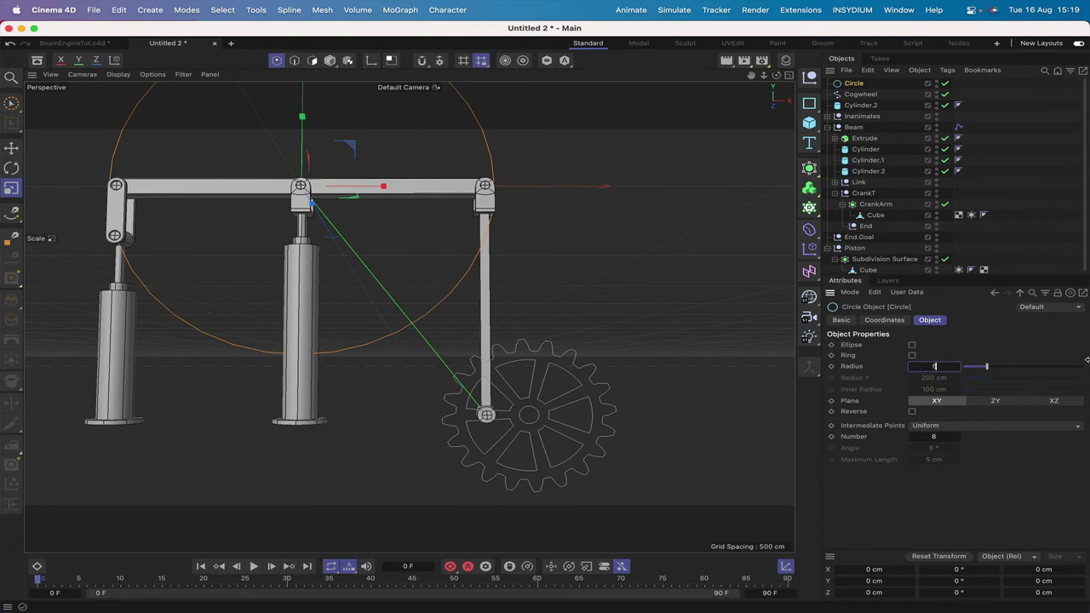
{"action": "type", "text": "5"}
{"action": "key", "text": "Return"}
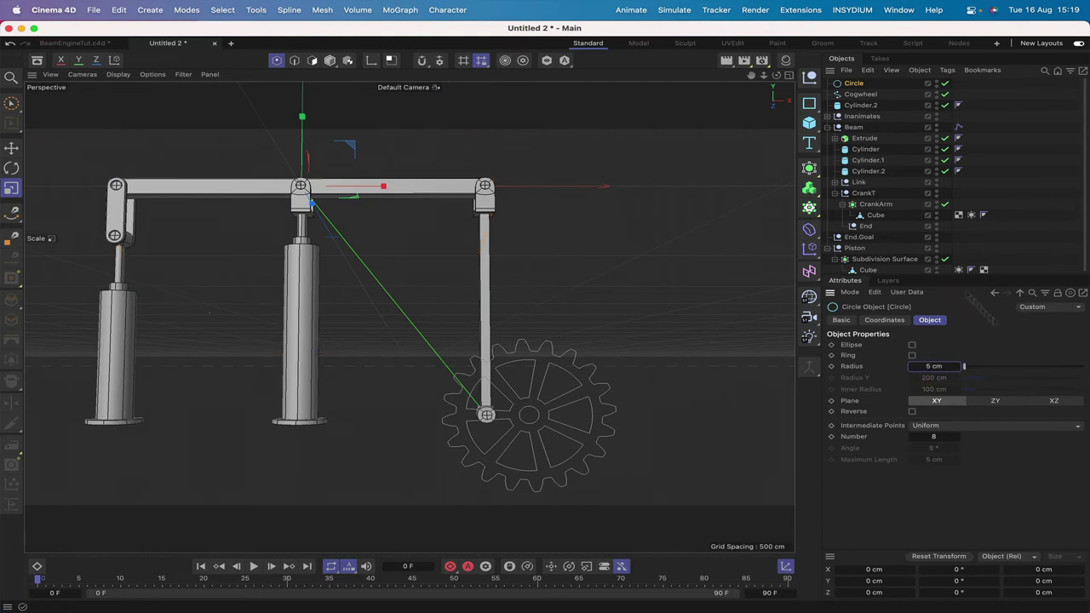
Step: Position the circle at X 190 cm and Y -270 cm, over the crank pin on the cogwheel
{"action": "left_click", "coordinate": [884, 320]}
{"action": "double_click", "coordinate": [888, 359]}
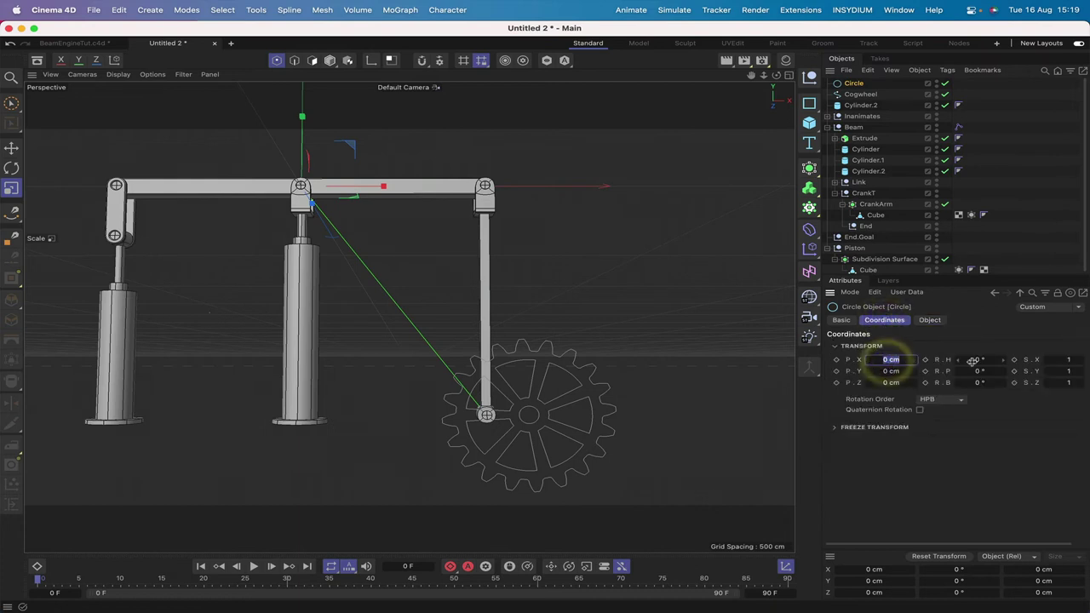
{"action": "type", "text": "190"}
{"action": "key", "text": "Return"}
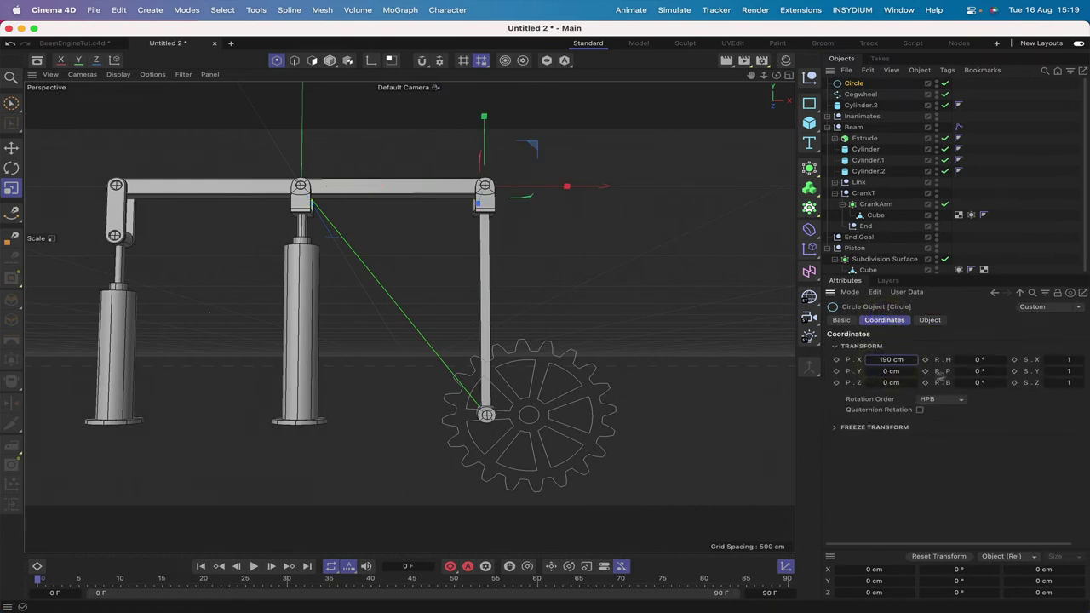
{"action": "double_click", "coordinate": [889, 371]}
{"action": "key", "text": "BackSpace"}
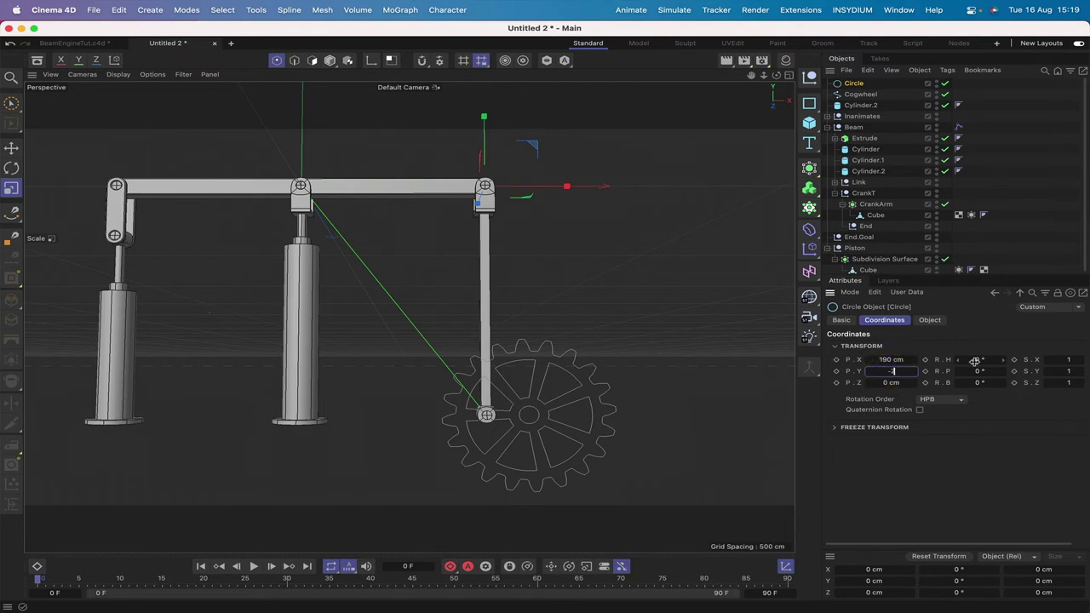
{"action": "type", "text": "-270"}
{"action": "key", "text": "Return"}
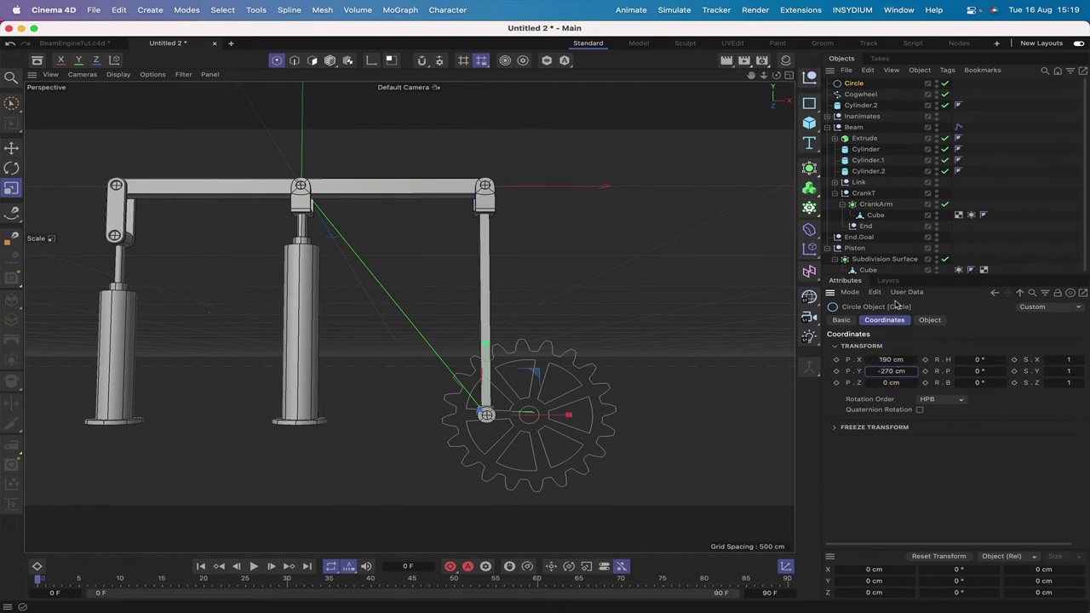
Step: Examine how the circle and cogwheel splines line up with the crank pin in the front, top and perspective views
{"action": "key", "text": "F4"}
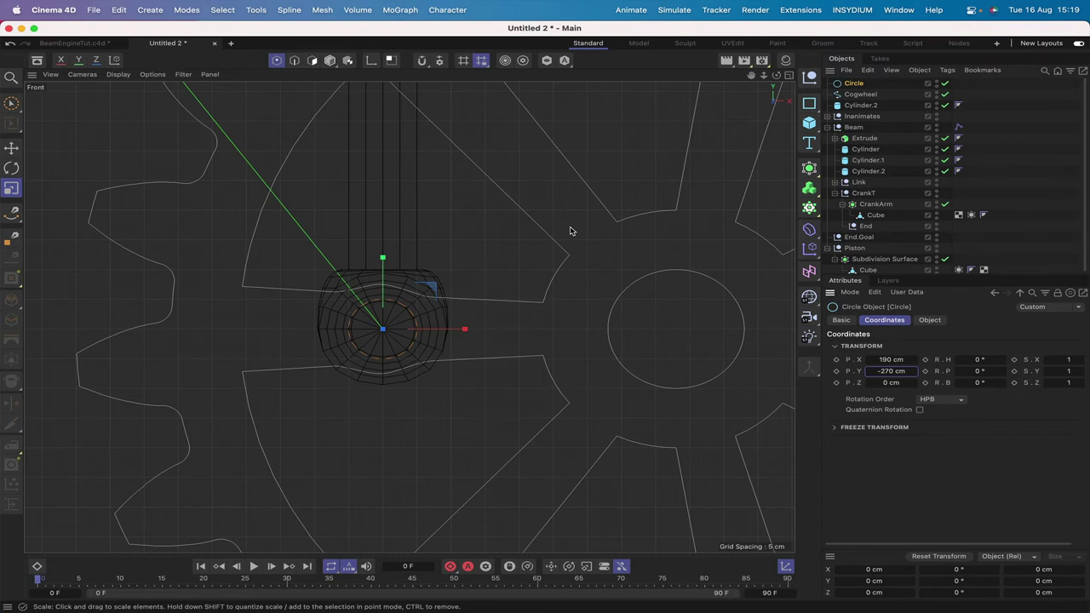
{"action": "key", "text": "F2"}
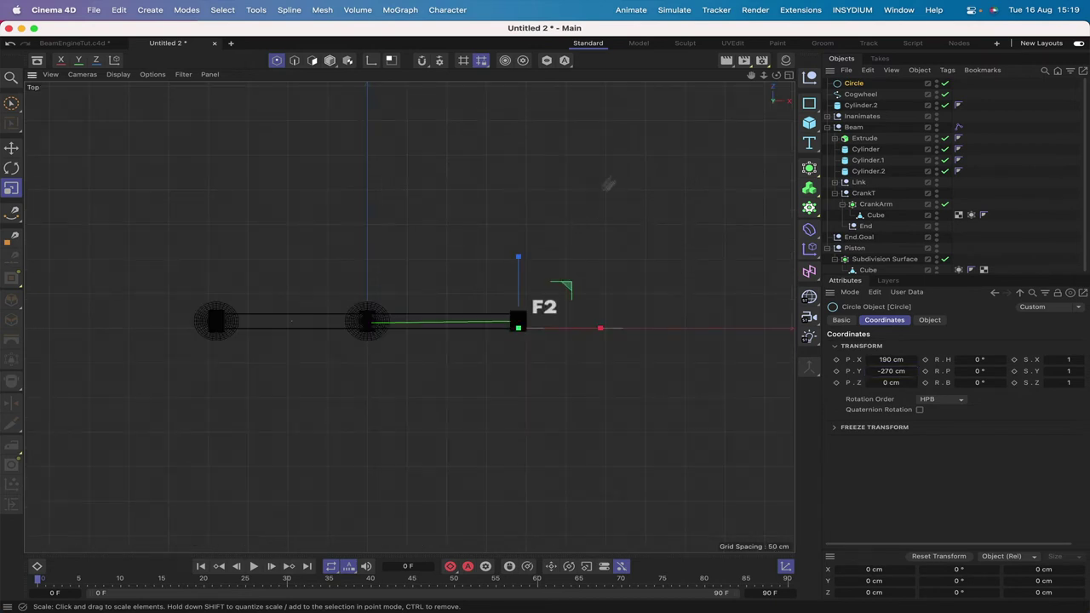
{"action": "key", "text": "s"}
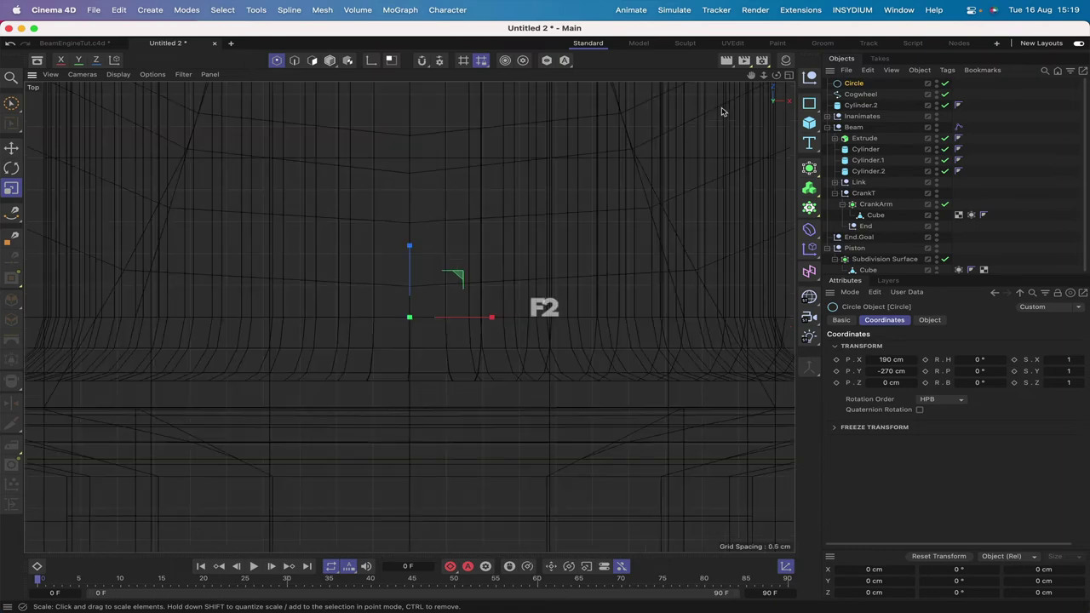
{"action": "scroll", "coordinate": [751, 75], "scroll_direction": "down", "scroll_amount": 15}
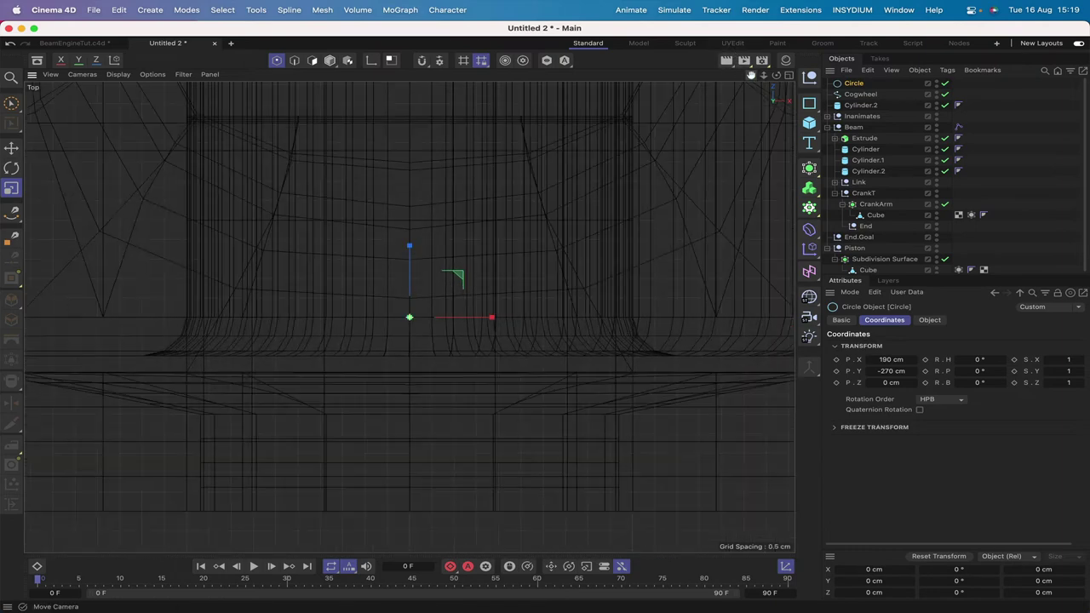
{"action": "scroll", "coordinate": [751, 75], "scroll_direction": "down", "scroll_amount": 10}
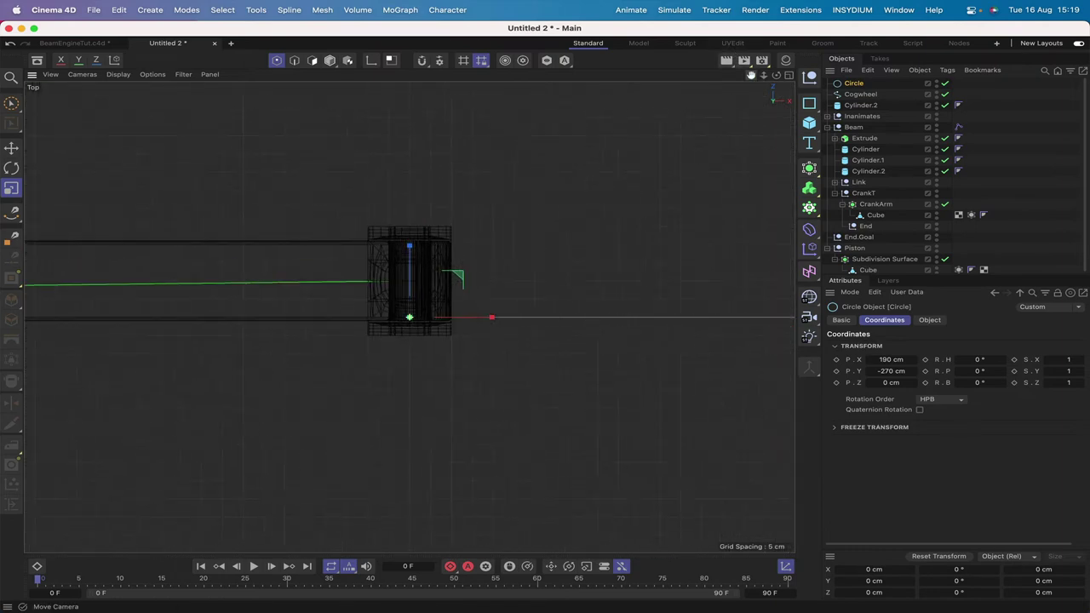
{"action": "scroll", "coordinate": [751, 75], "scroll_direction": "up", "scroll_amount": 5}
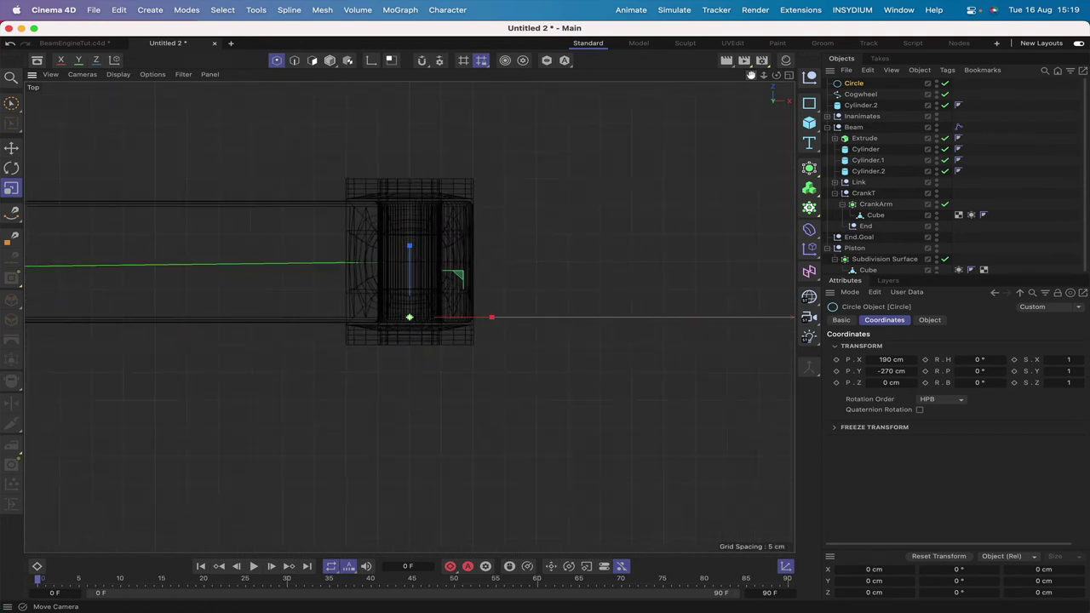
{"action": "left_click", "coordinate": [867, 96]}
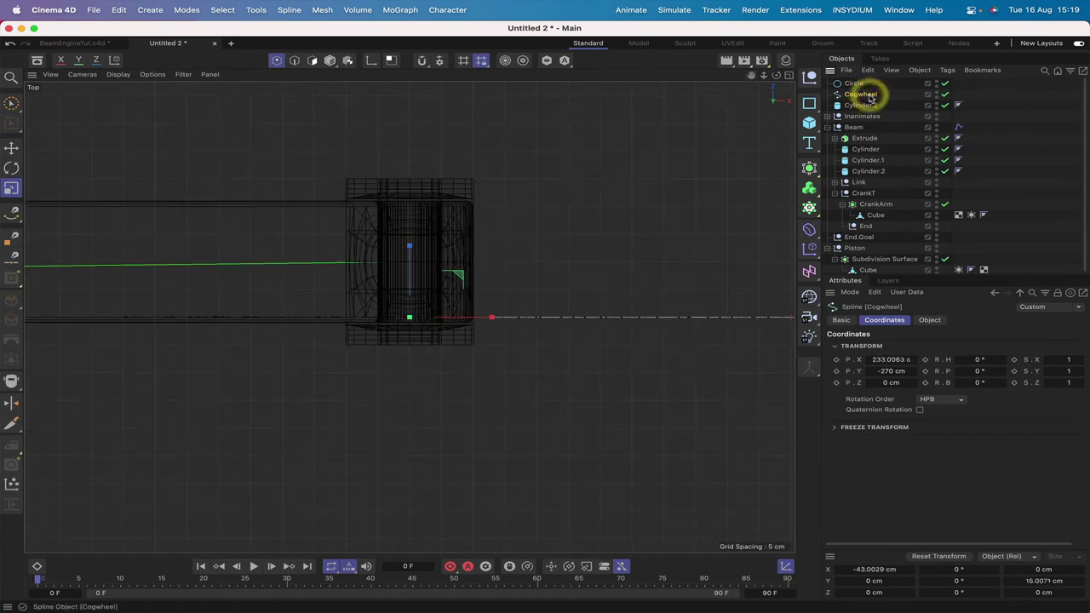
{"action": "key", "text": "F1"}
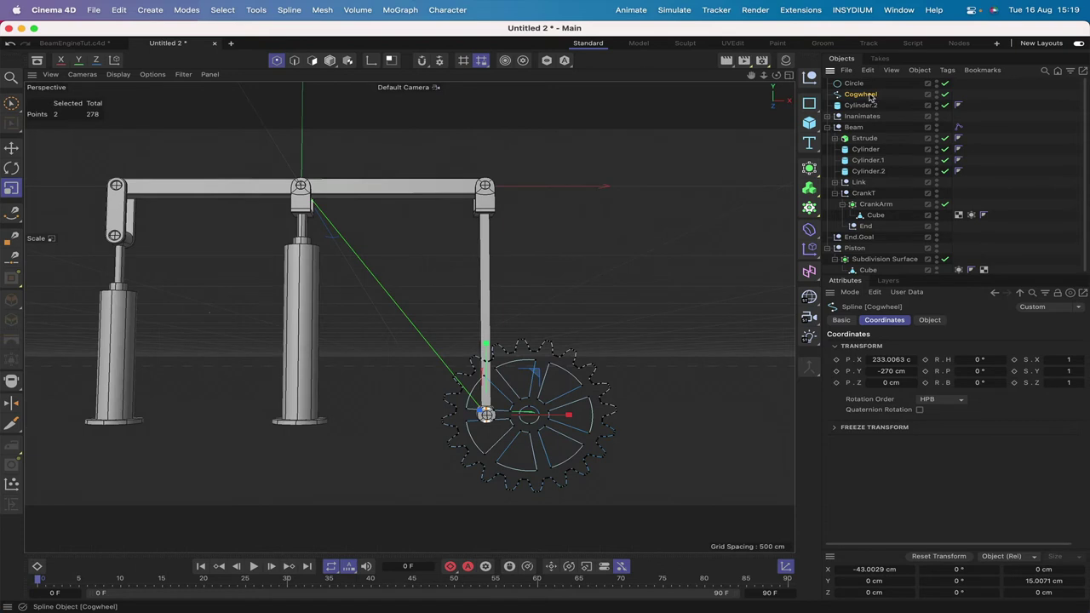
Step: Make the circle editable and merge it with the cogwheel spline into a single spline object
{"action": "left_click", "coordinate": [856, 84]}
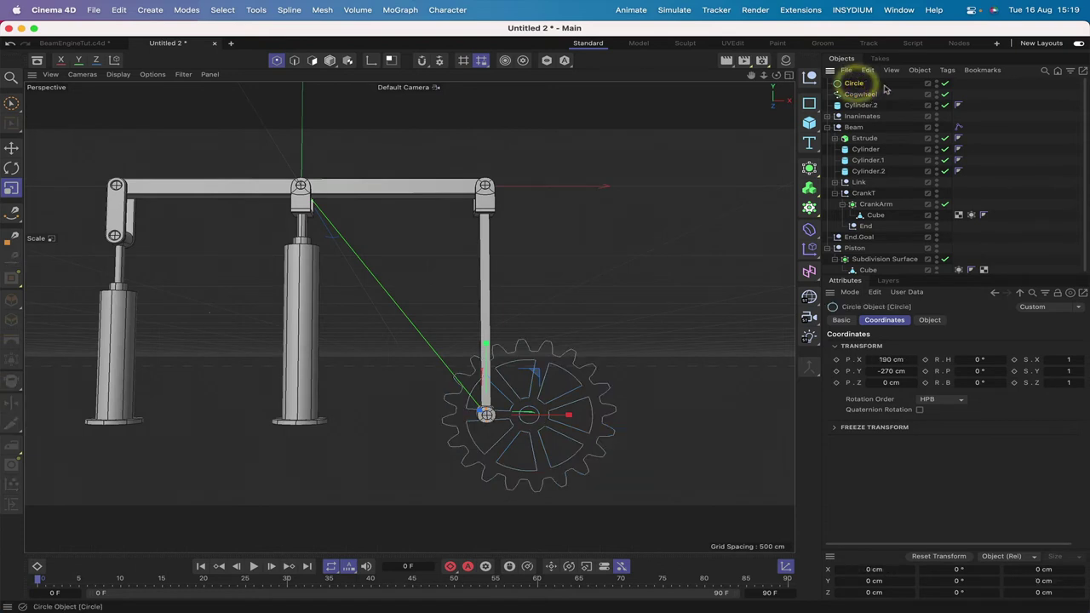
{"action": "key", "text": "c"}
{"action": "left_click_drag", "start_coordinate": [885, 85], "coordinate": [851, 92]}
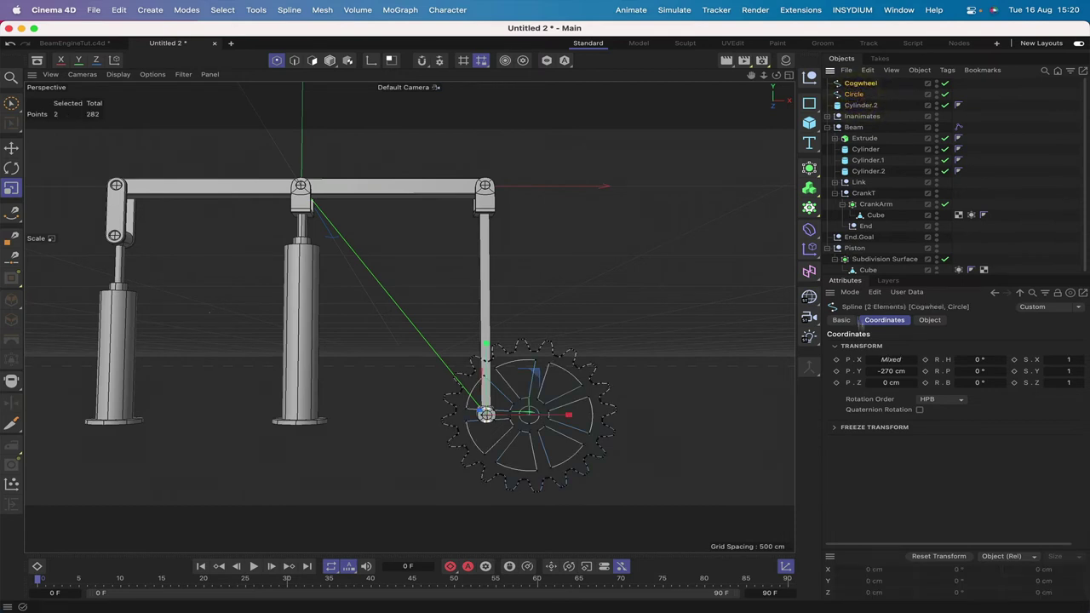
{"action": "left_click_drag", "start_coordinate": [809, 366], "coordinate": [857, 446]}
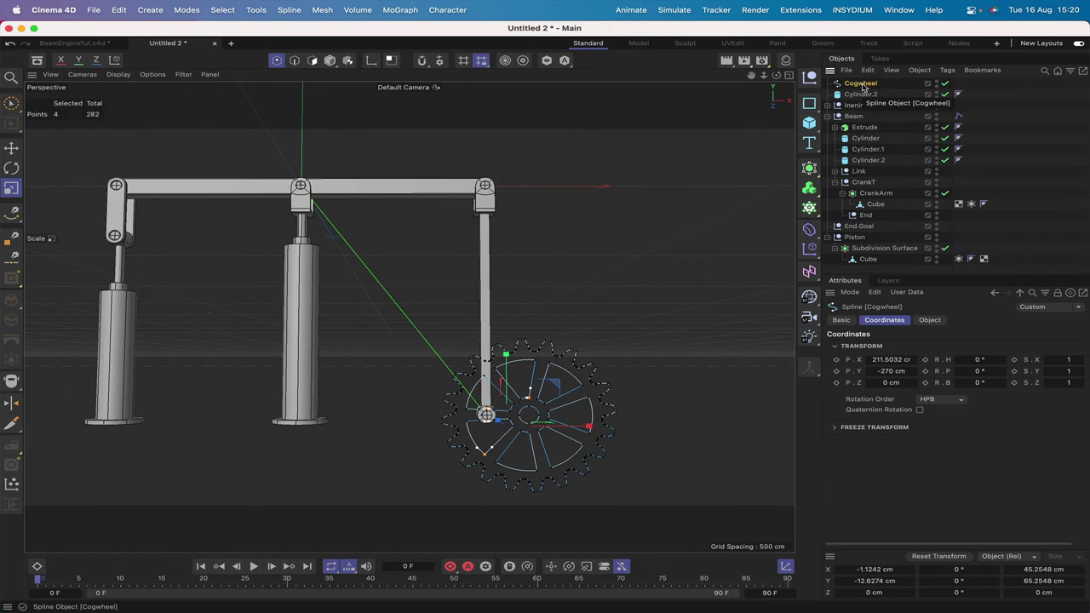
{"action": "key", "text": "F4"}
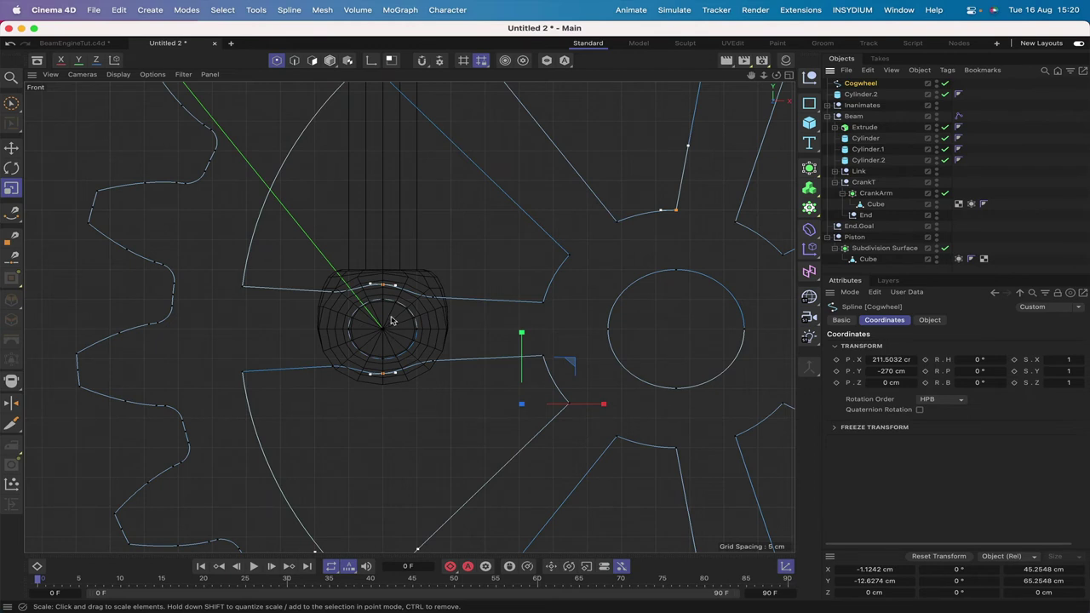
{"action": "key", "text": "F1"}
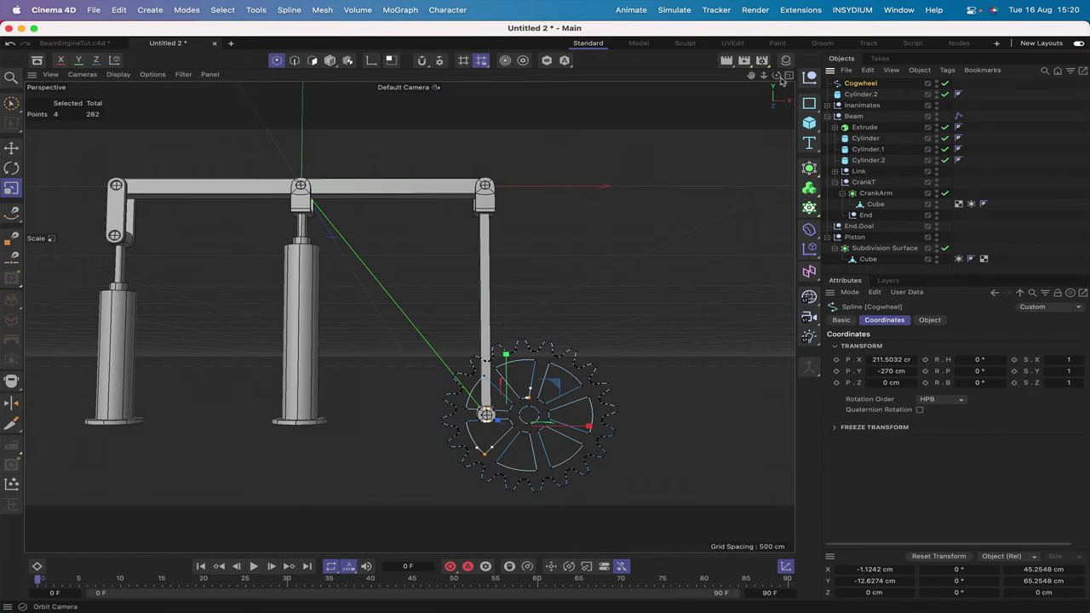
Step: Switch to whole-object editing and set the merged cogwheel spline's Z position to 20 cm
{"action": "left_click_drag", "start_coordinate": [776, 75], "coordinate": [954, 75]}
{"action": "left_click_drag", "start_coordinate": [505, 425], "coordinate": [515, 453], "text": "alt"}
{"action": "left_click_drag", "start_coordinate": [694, 81], "coordinate": [666, 82]}
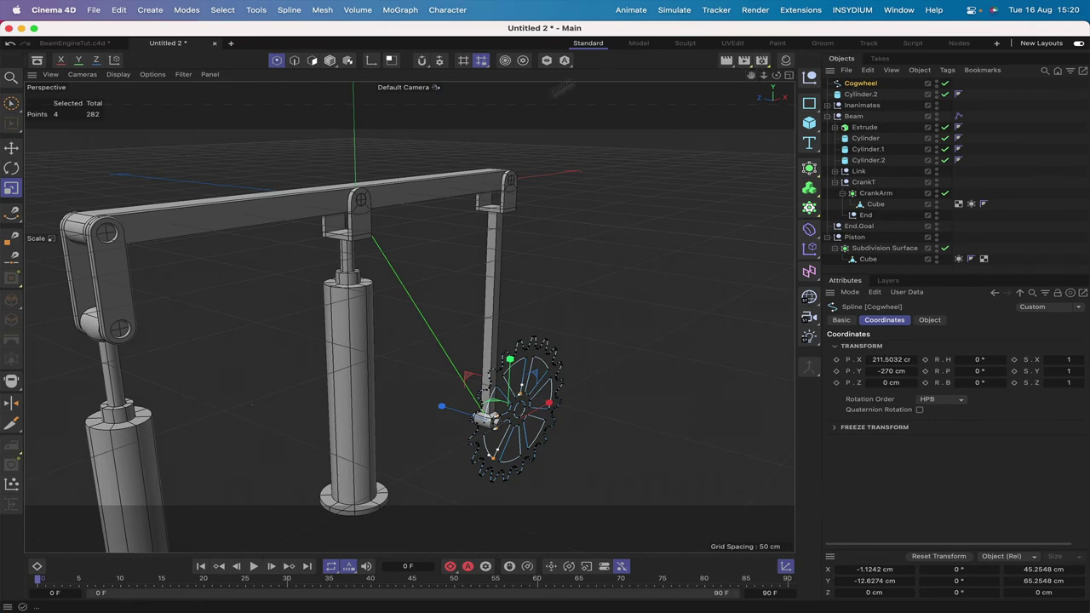
{"action": "left_click", "coordinate": [330, 61]}
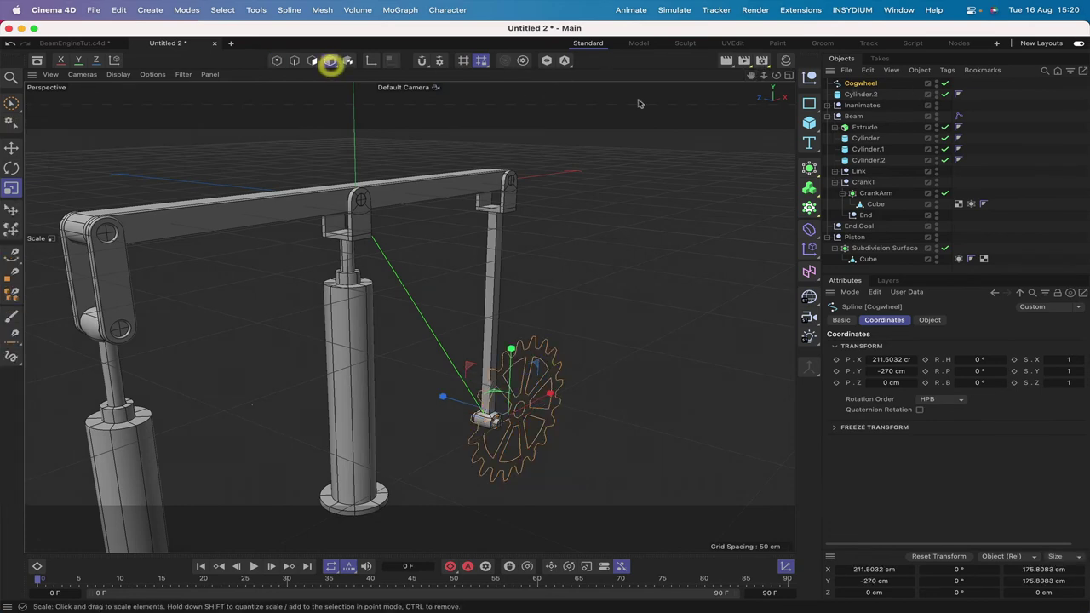
{"action": "right_click_drag", "start_coordinate": [750, 77], "coordinate": [800, 77]}
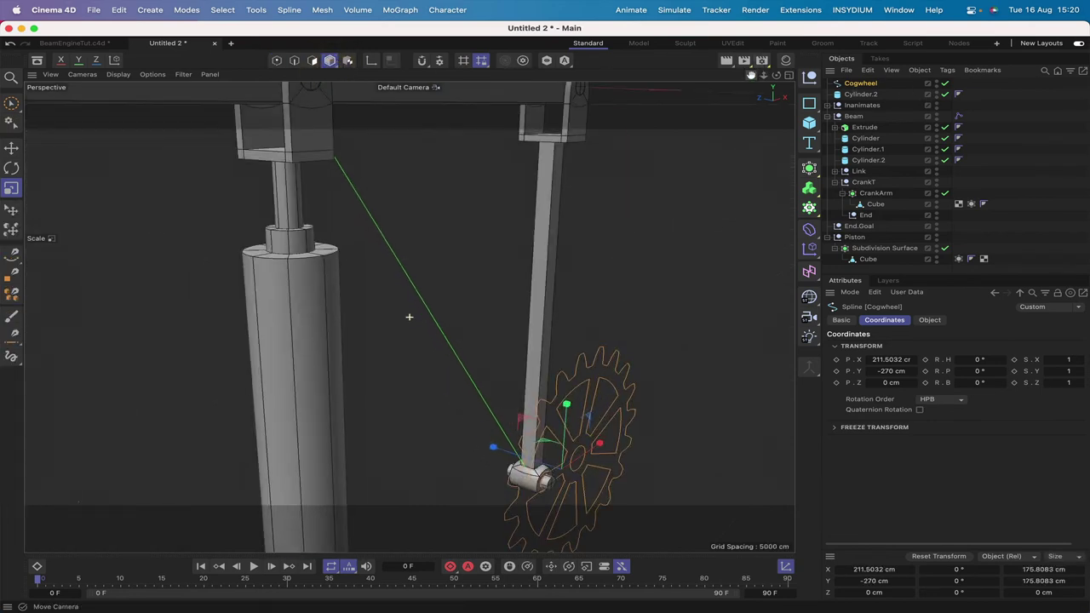
{"action": "left_click_drag", "start_coordinate": [750, 77], "coordinate": [738, 22]}
{"action": "right_click_drag", "start_coordinate": [750, 78], "coordinate": [804, 78]}
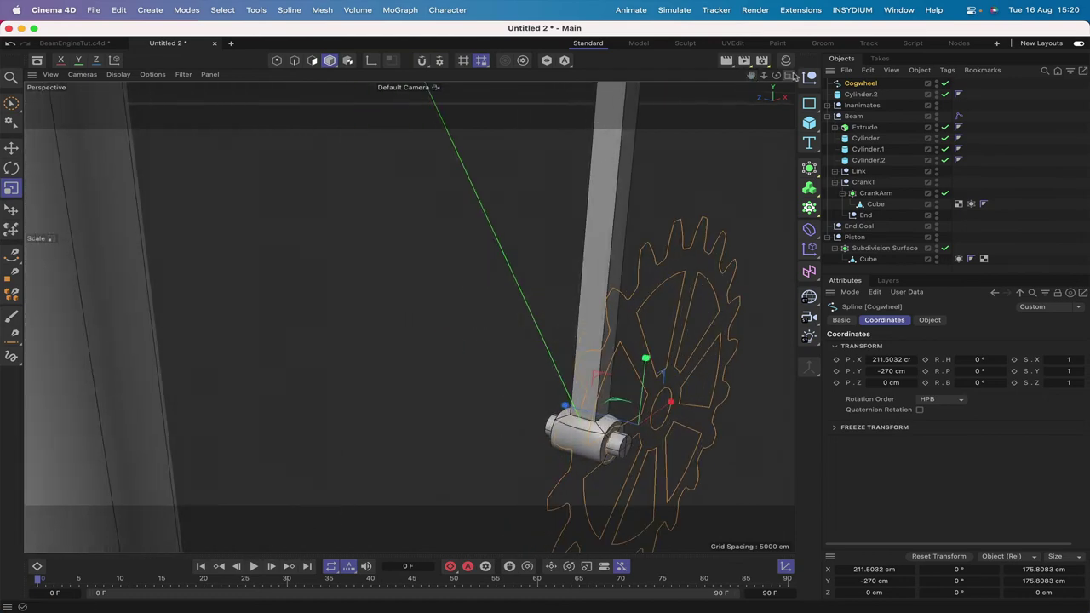
{"action": "left_click_drag", "start_coordinate": [776, 75], "coordinate": [799, 102]}
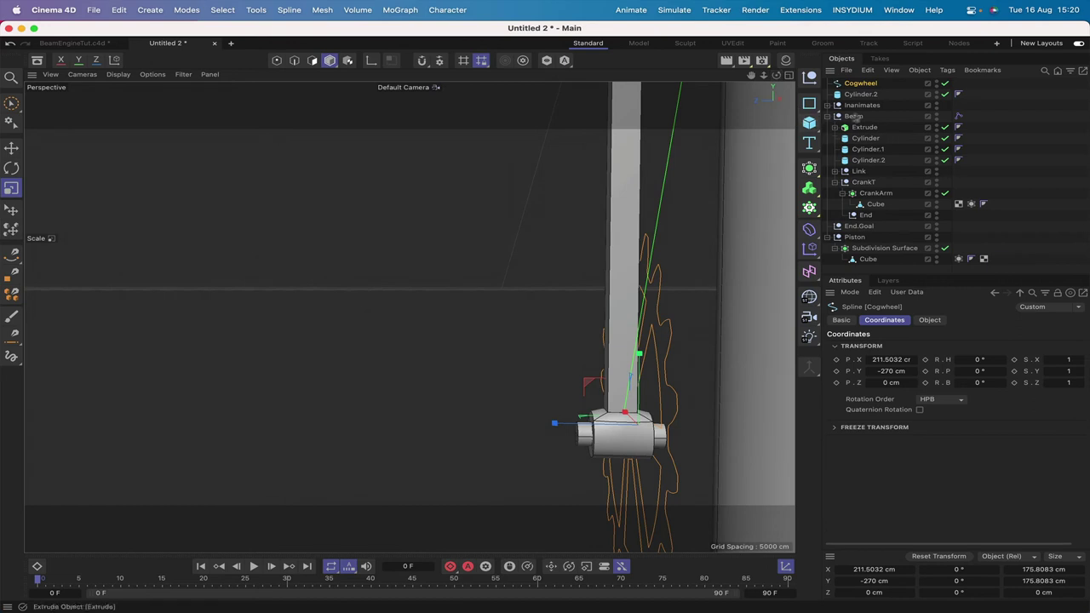
{"action": "left_click", "coordinate": [891, 383]}
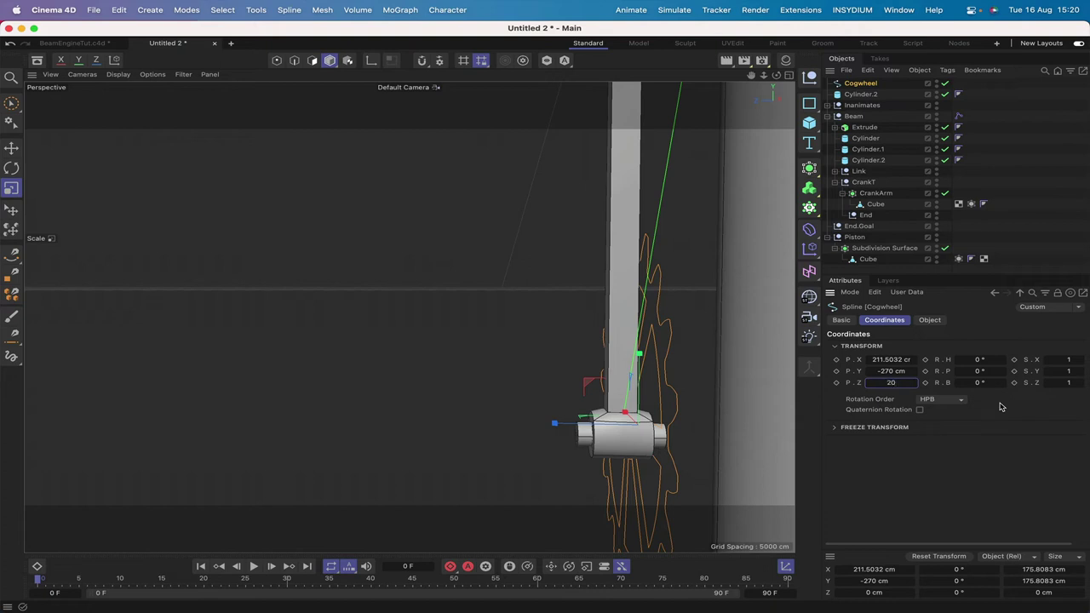
{"action": "type", "text": "20"}
{"action": "key", "text": "Return"}
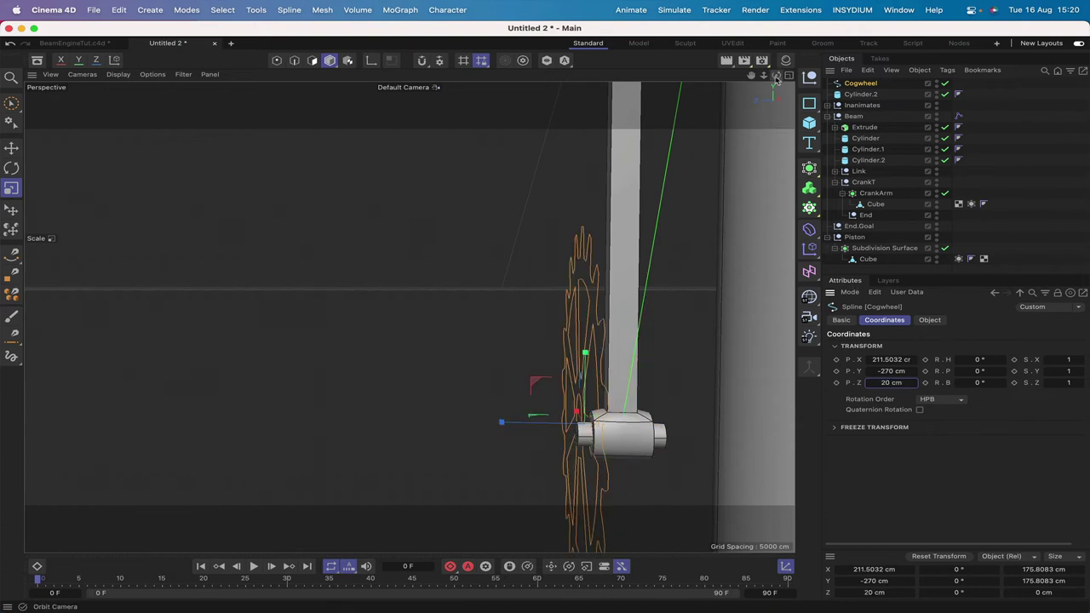
Step: Refine the cogwheel spline's Z position to 20.5 cm
{"action": "mouse_move", "coordinate": [776, 79]}
{"action": "left_mouse_down"}
{"action": "mouse_move", "coordinate": [753, 81]}
{"action": "mouse_move", "coordinate": [791, 80]}
{"action": "mouse_move", "coordinate": [766, 78]}
{"action": "mouse_move", "coordinate": [780, 76]}
{"action": "left_mouse_up"}
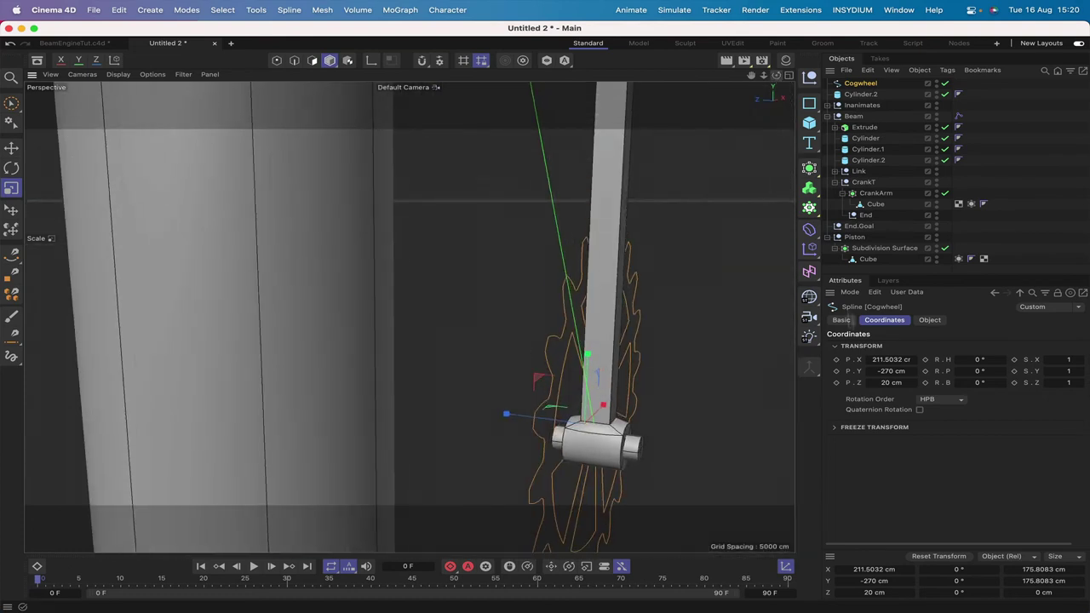
{"action": "left_click", "coordinate": [888, 383]}
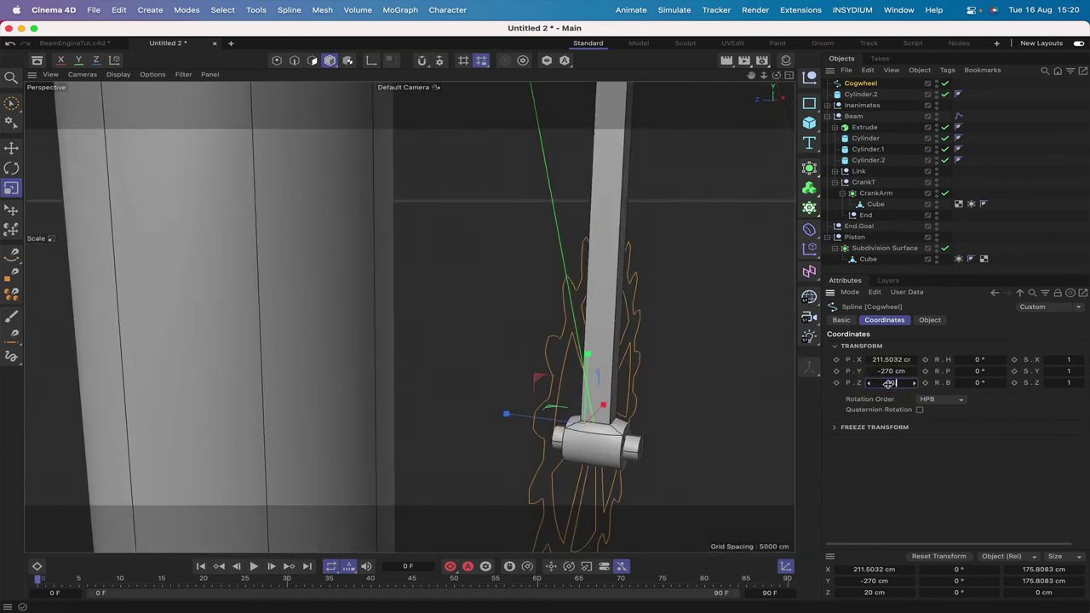
{"action": "type", "text": "20.5"}
{"action": "key", "text": "Return"}
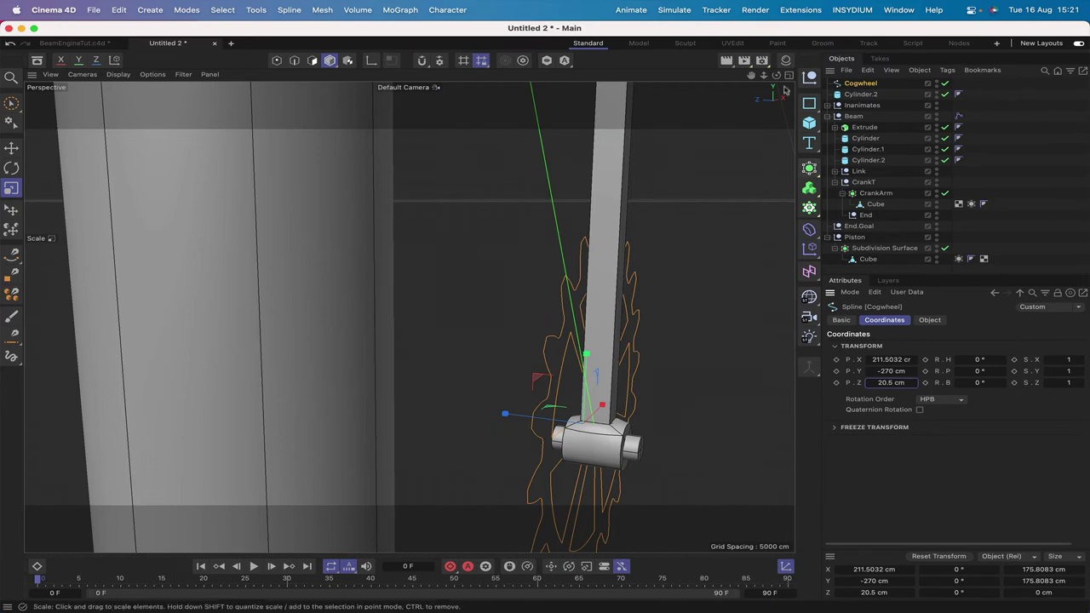
Step: Extrude the cogwheel spline with an offset of 10 cm
{"action": "left_click_drag", "start_coordinate": [776, 76], "coordinate": [752, 83]}
{"action": "right_click_drag", "start_coordinate": [752, 80], "coordinate": [748, 79]}
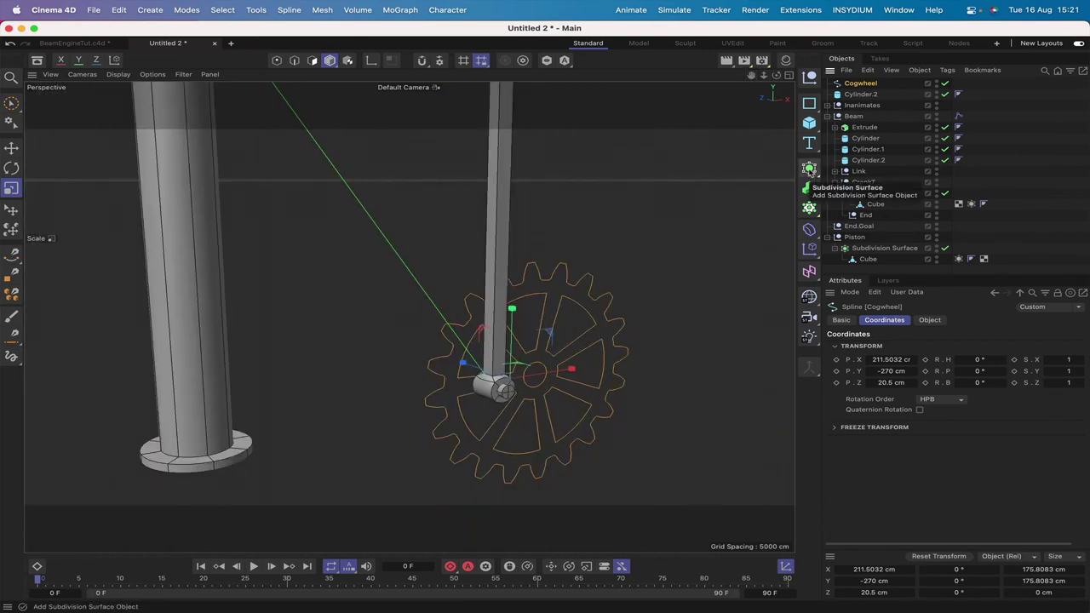
{"action": "left_click", "coordinate": [809, 167]}
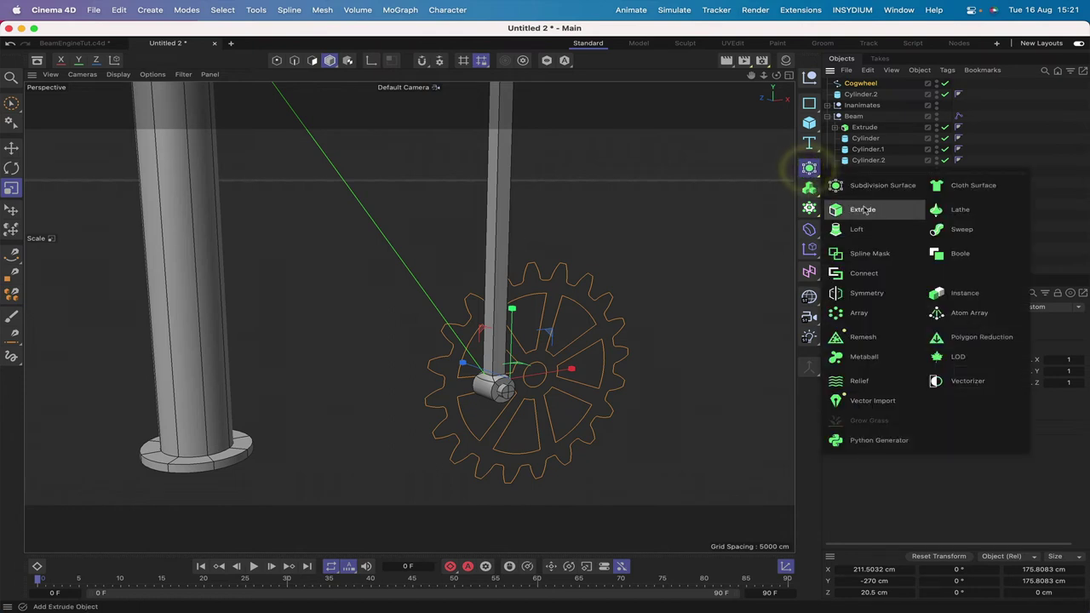
{"action": "left_click", "coordinate": [862, 209]}
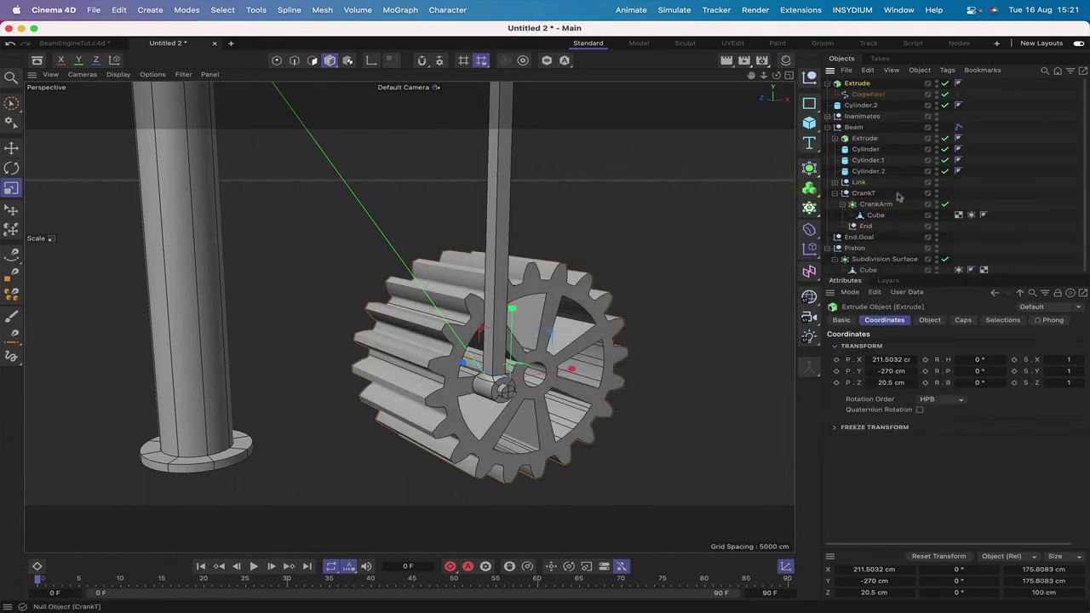
{"action": "left_click", "coordinate": [930, 320]}
{"action": "left_click", "coordinate": [935, 356]}
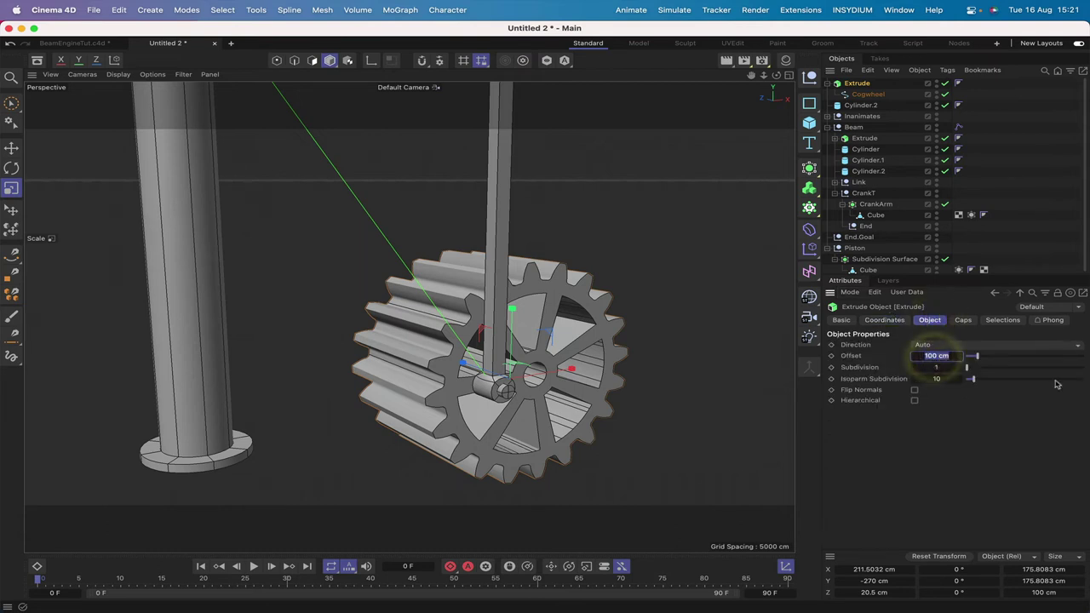
{"action": "type", "text": "10"}
{"action": "key", "text": "Return"}
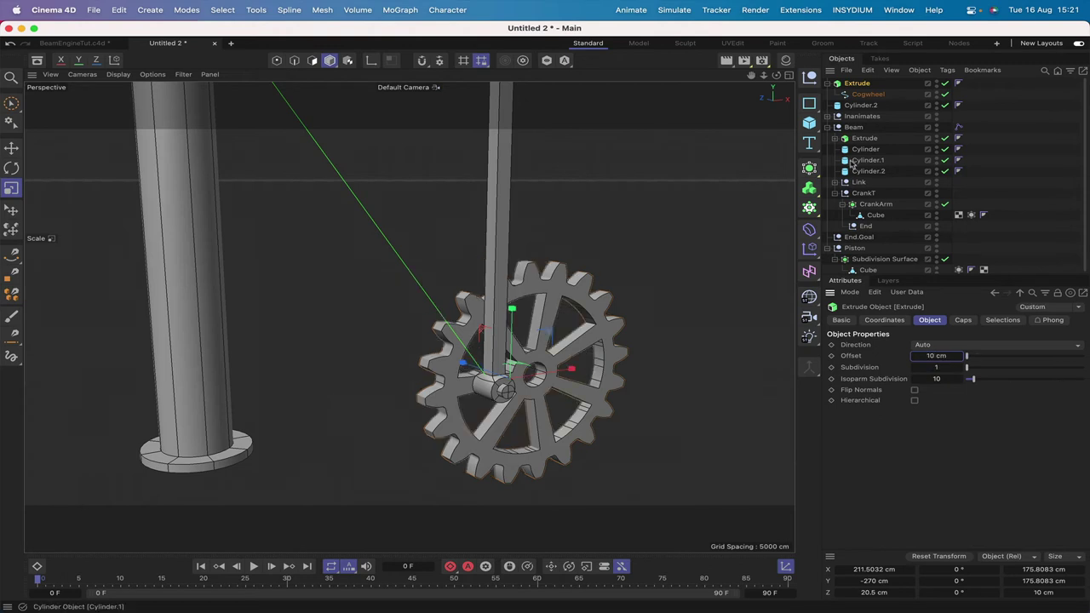
Step: Give the extruded cogwheel's caps a round bevel with a size of 1 cm
{"action": "left_click_drag", "start_coordinate": [776, 75], "coordinate": [838, 67]}
{"action": "left_click", "coordinate": [961, 321]}
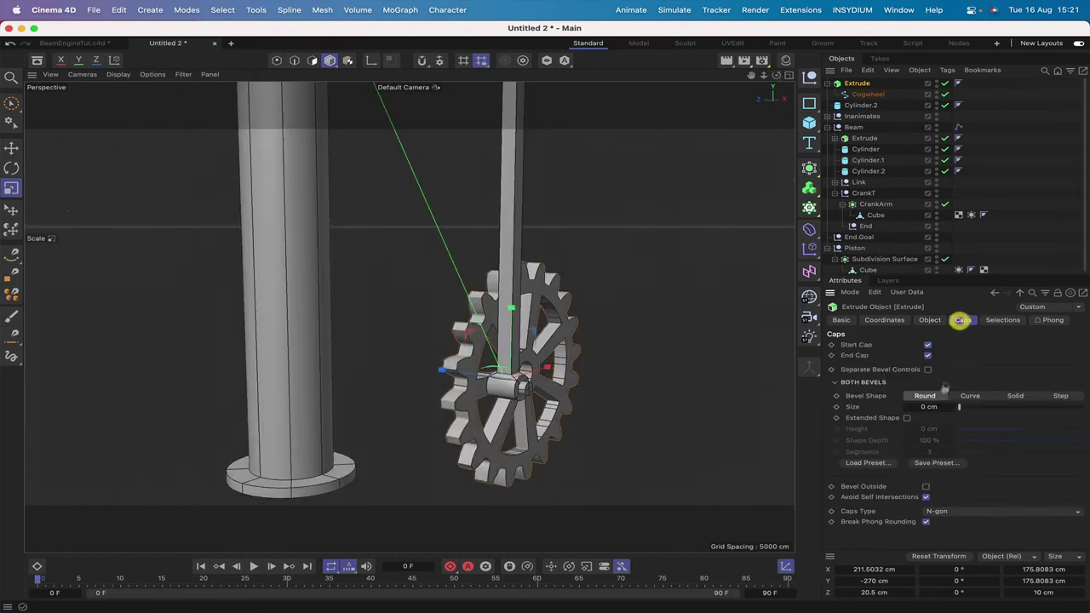
{"action": "left_click", "coordinate": [929, 407]}
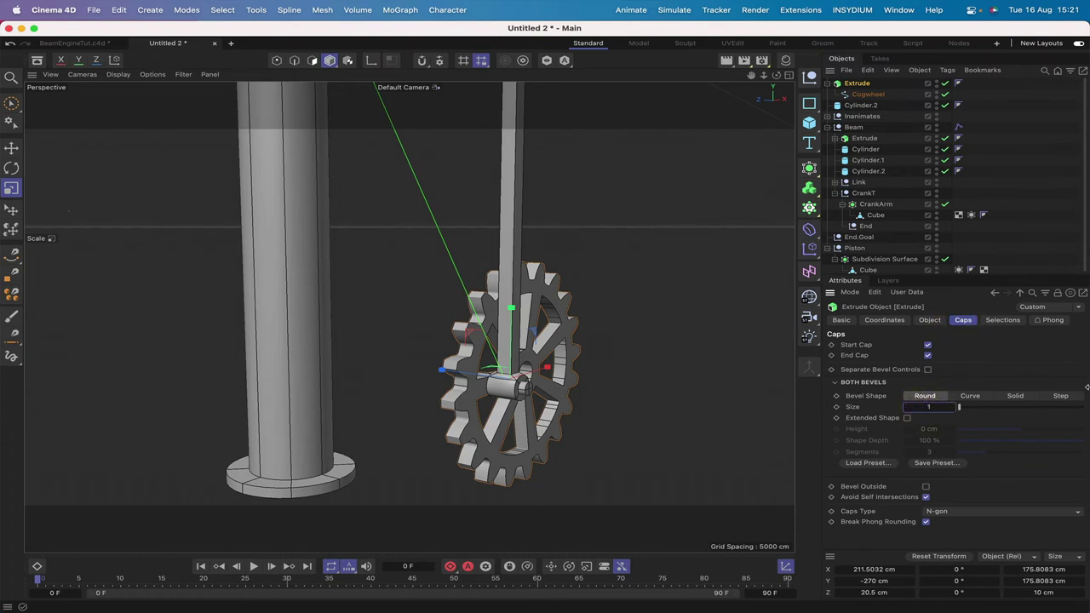
{"action": "type", "text": "1"}
{"action": "key", "text": "Return"}
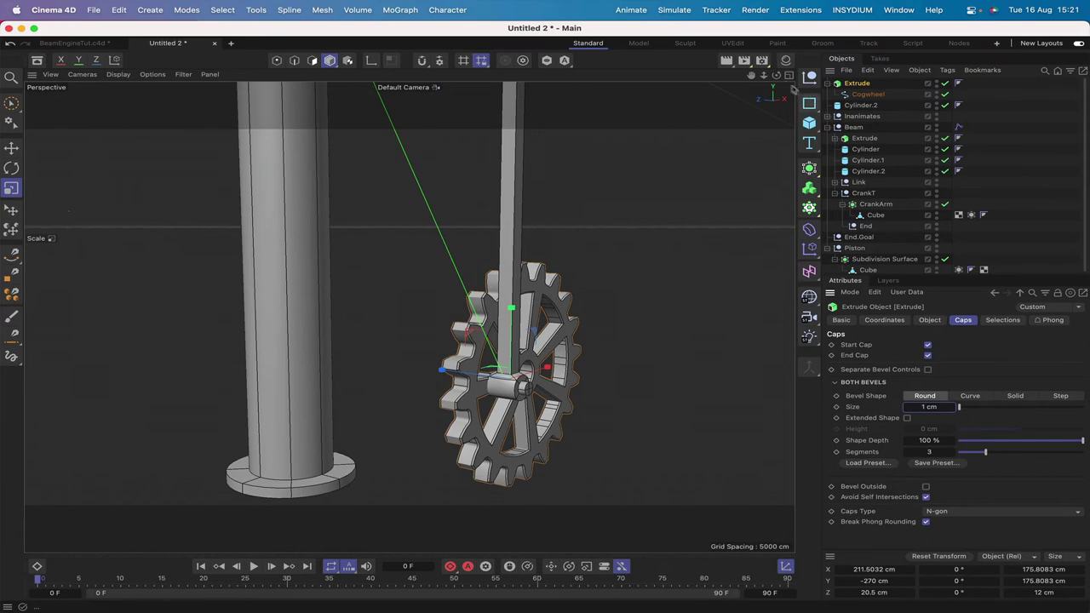
Step: Move the extruded cogwheel slightly along Z to about 21.06 cm, fitting it against the crank arm's end
{"action": "left_click_drag", "start_coordinate": [777, 77], "coordinate": [745, 115]}
{"action": "left_click_drag", "start_coordinate": [732, 179], "coordinate": [735, 106]}
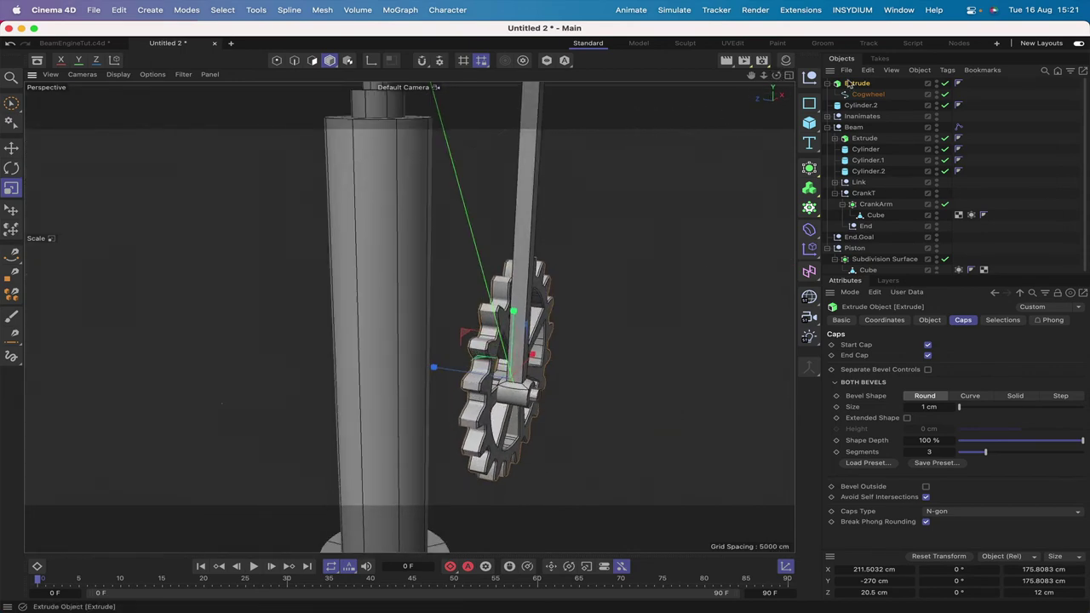
{"action": "left_click", "coordinate": [854, 83]}
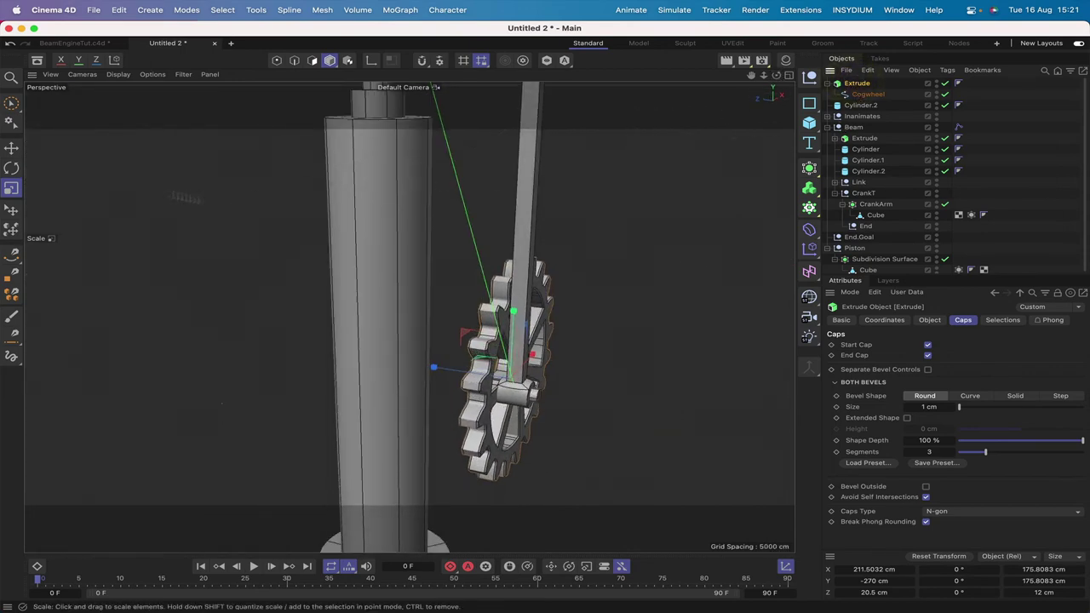
{"action": "left_click", "coordinate": [11, 148]}
{"action": "left_click_drag", "start_coordinate": [431, 368], "coordinate": [431, 368]}
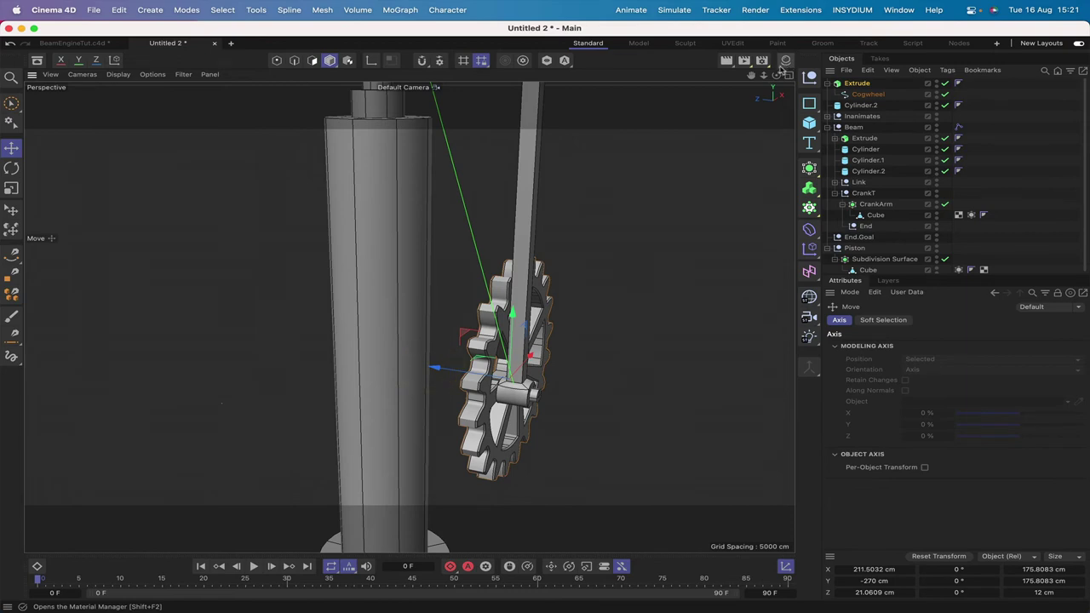
{"action": "left_click_drag", "start_coordinate": [776, 75], "coordinate": [753, 76]}
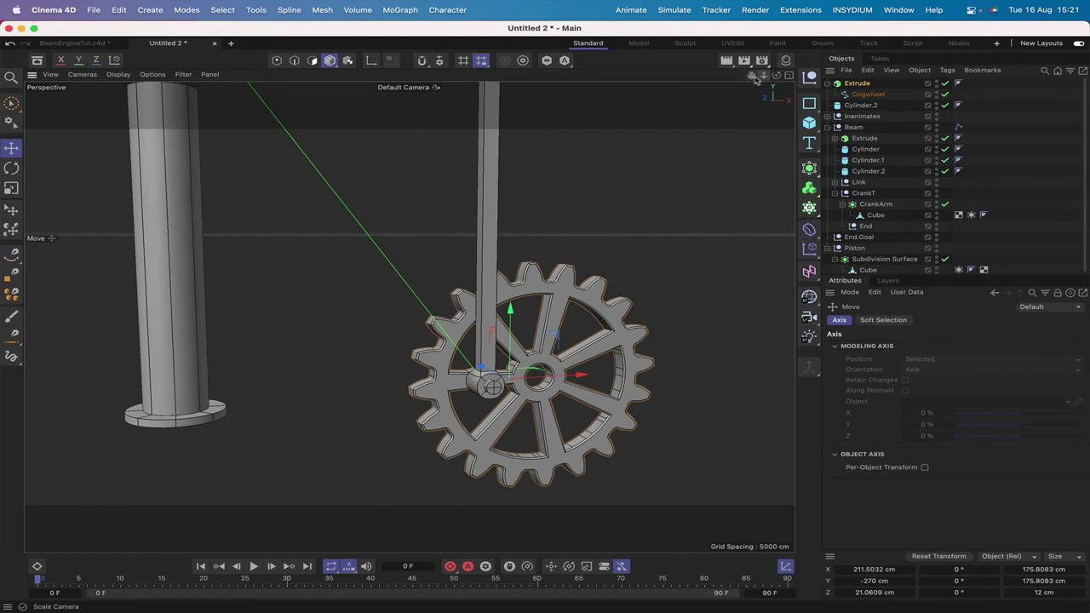
Step: Move the crank pin cylinder along Z to about 17.26 cm, so it fills the cogwheel's pin hole
{"action": "right_click_drag", "start_coordinate": [750, 75], "coordinate": [717, 75]}
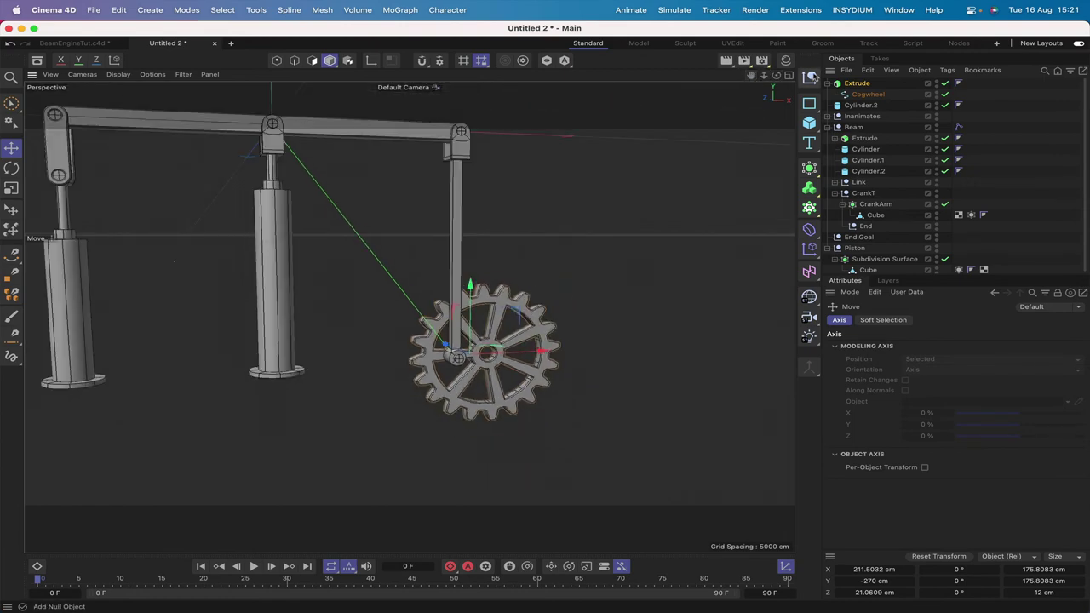
{"action": "mouse_move", "coordinate": [775, 75]}
{"action": "left_mouse_down"}
{"action": "mouse_move", "coordinate": [746, 75]}
{"action": "mouse_move", "coordinate": [774, 75]}
{"action": "left_mouse_up"}
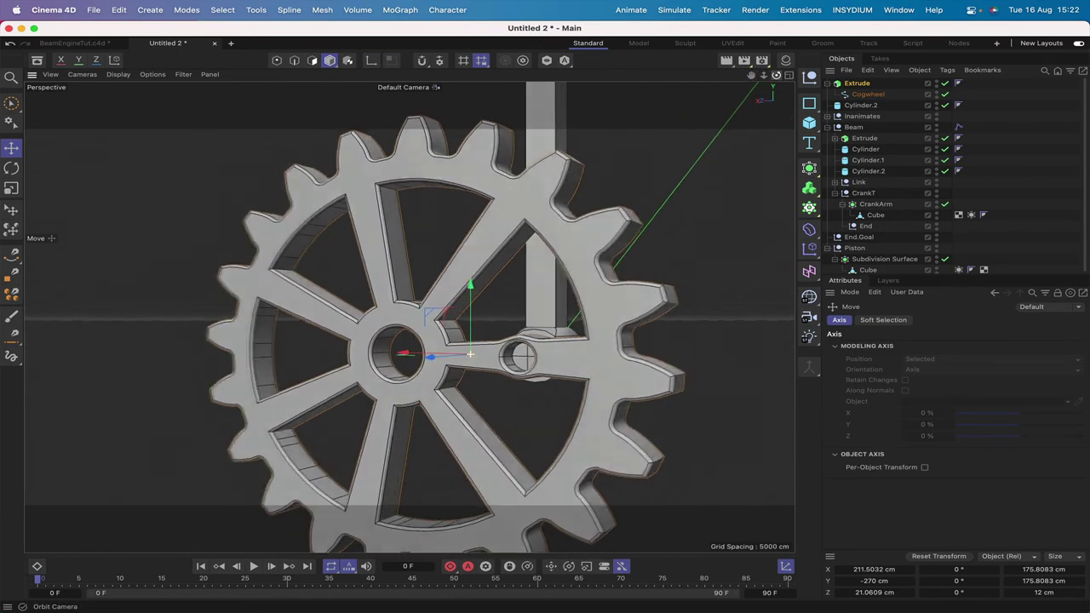
{"action": "left_click", "coordinate": [861, 105]}
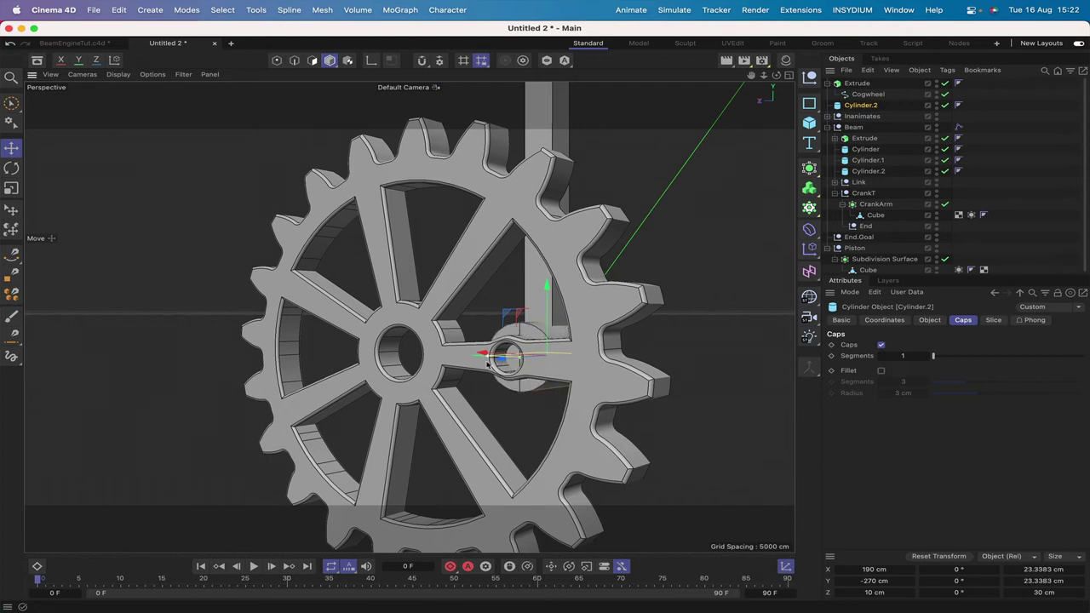
{"action": "left_click_drag", "start_coordinate": [502, 359], "coordinate": [485, 364]}
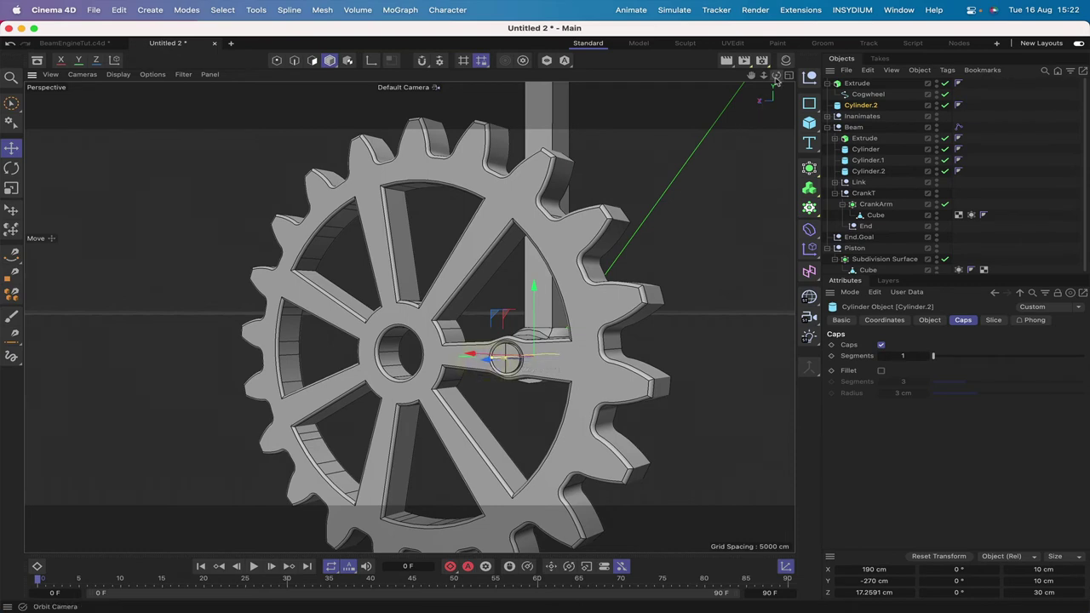
Step: Set the crank pin cylinder's height to 32 cm and shift it along Z to about 16.33 cm
{"action": "left_click_drag", "start_coordinate": [775, 75], "coordinate": [751, 87]}
{"action": "left_click", "coordinate": [868, 105]}
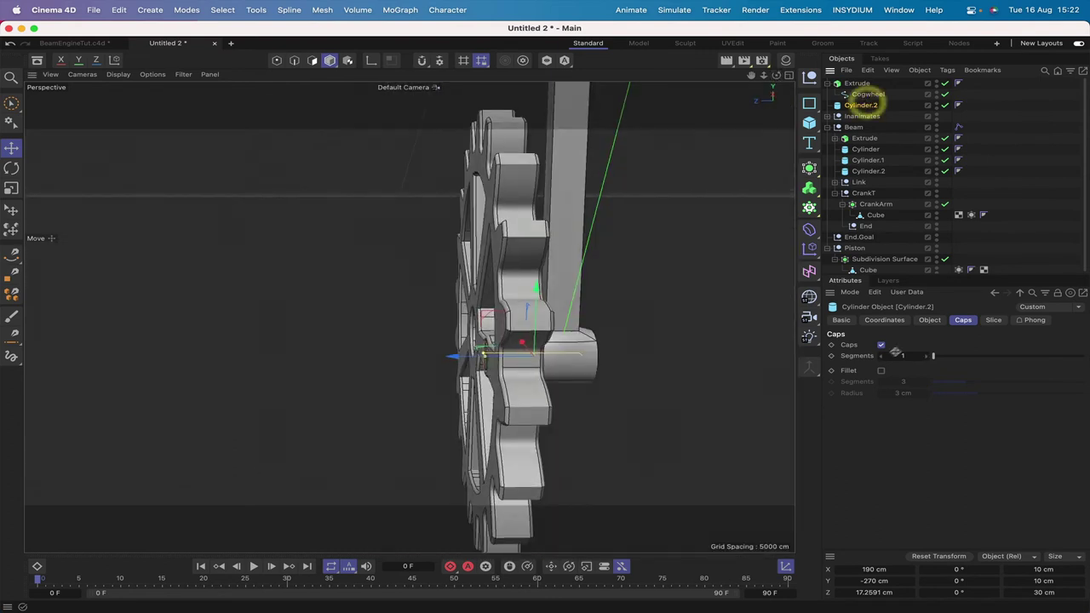
{"action": "left_click", "coordinate": [929, 319]}
{"action": "double_click", "coordinate": [932, 357]}
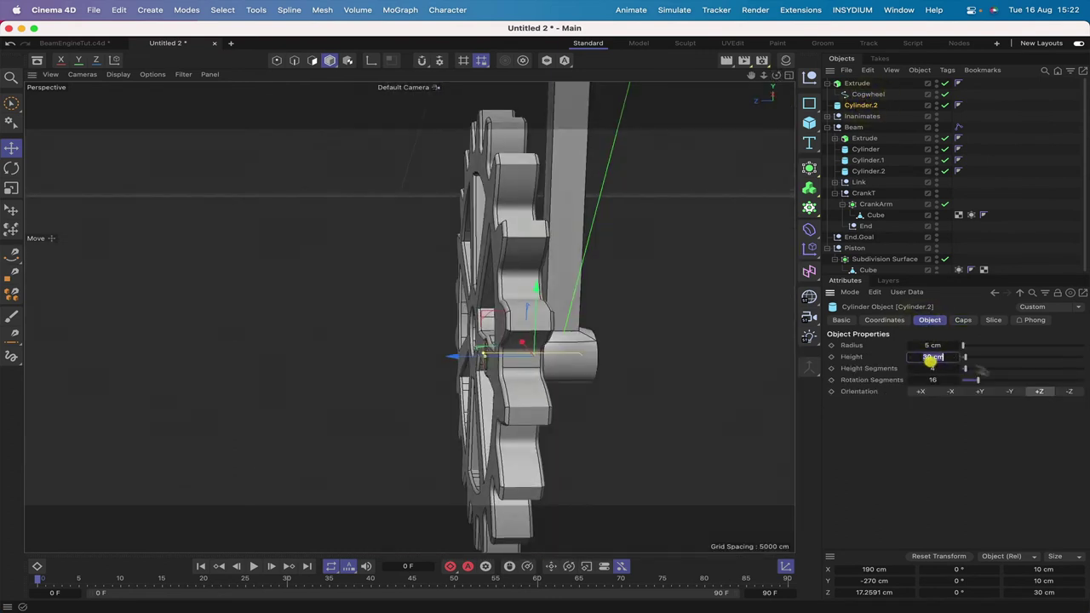
{"action": "type", "text": "3"}
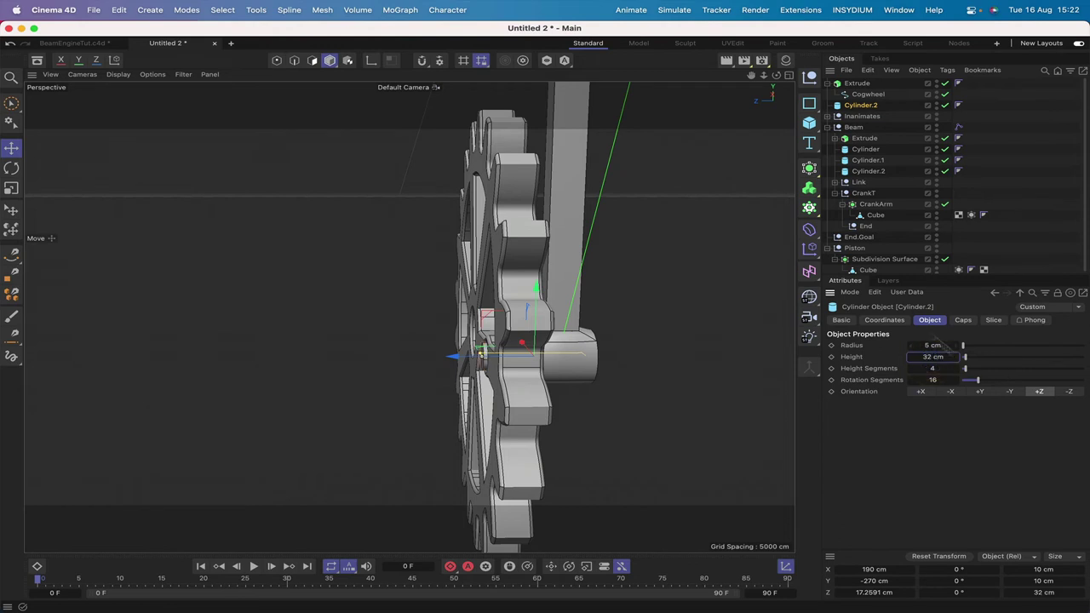
{"action": "left_click_drag", "start_coordinate": [775, 75], "coordinate": [723, 80]}
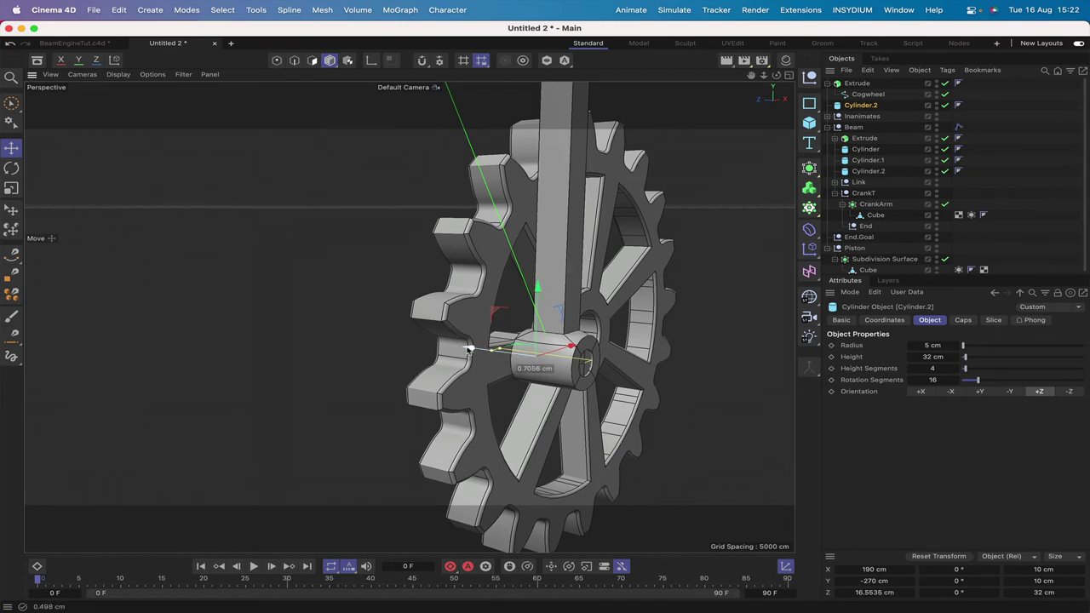
{"action": "left_click_drag", "start_coordinate": [471, 349], "coordinate": [467, 348]}
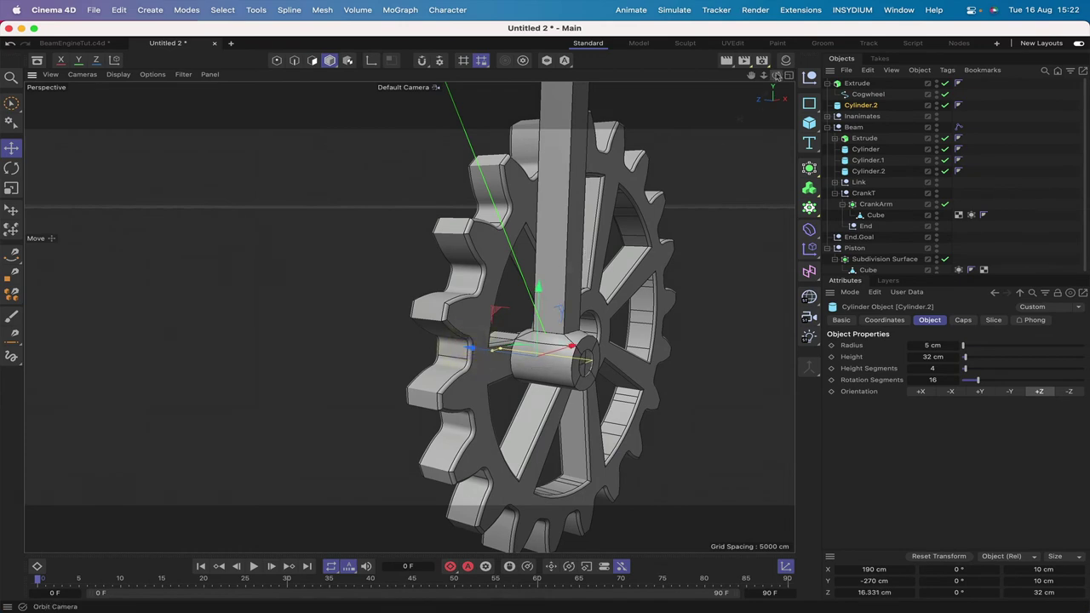
Step: Fillet the crank pin cylinder's caps with a radius of 0.5 cm and 3 segments
{"action": "mouse_move", "coordinate": [776, 75]}
{"action": "left_mouse_down"}
{"action": "mouse_move", "coordinate": [818, 75]}
{"action": "mouse_move", "coordinate": [660, 75]}
{"action": "mouse_move", "coordinate": [777, 75]}
{"action": "left_mouse_up"}
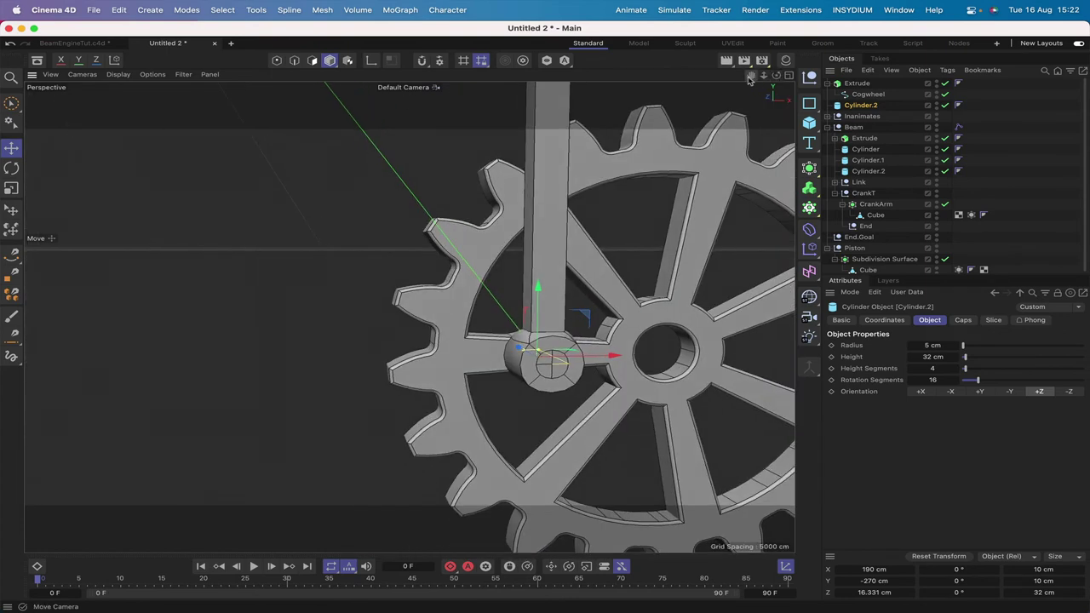
{"action": "right_click_drag", "start_coordinate": [751, 75], "coordinate": [698, 75]}
{"action": "left_click_drag", "start_coordinate": [776, 75], "coordinate": [740, 151]}
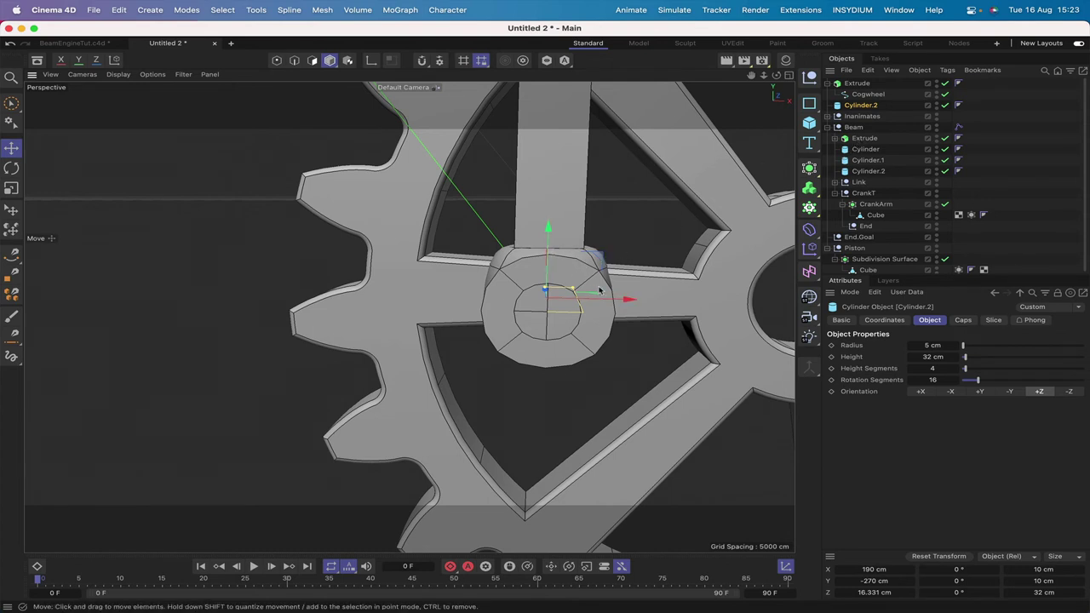
{"action": "left_click_drag", "start_coordinate": [750, 75], "coordinate": [793, 78]}
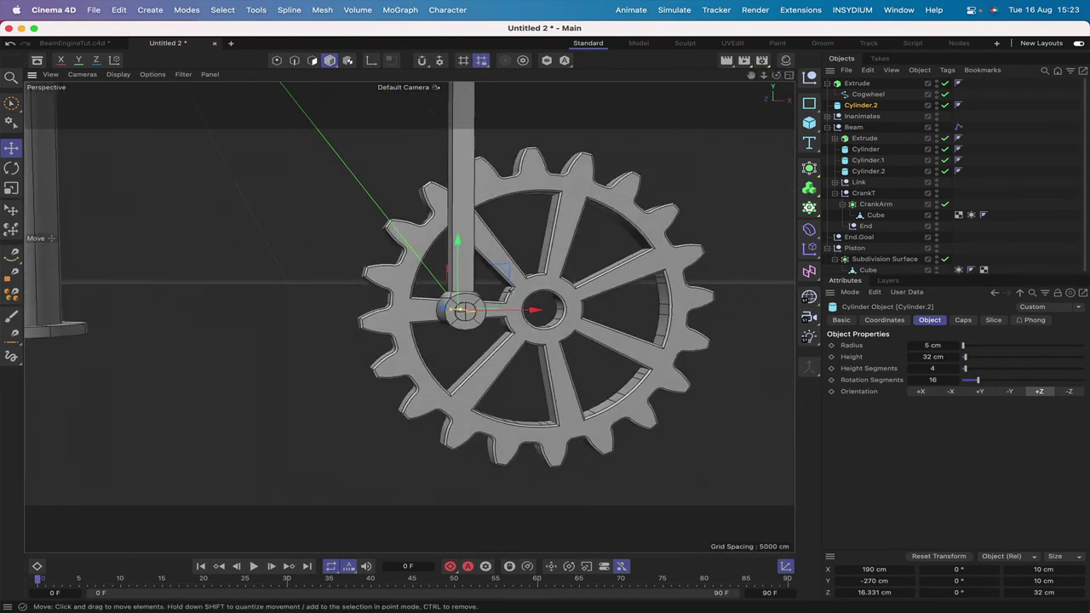
{"action": "left_click", "coordinate": [856, 106]}
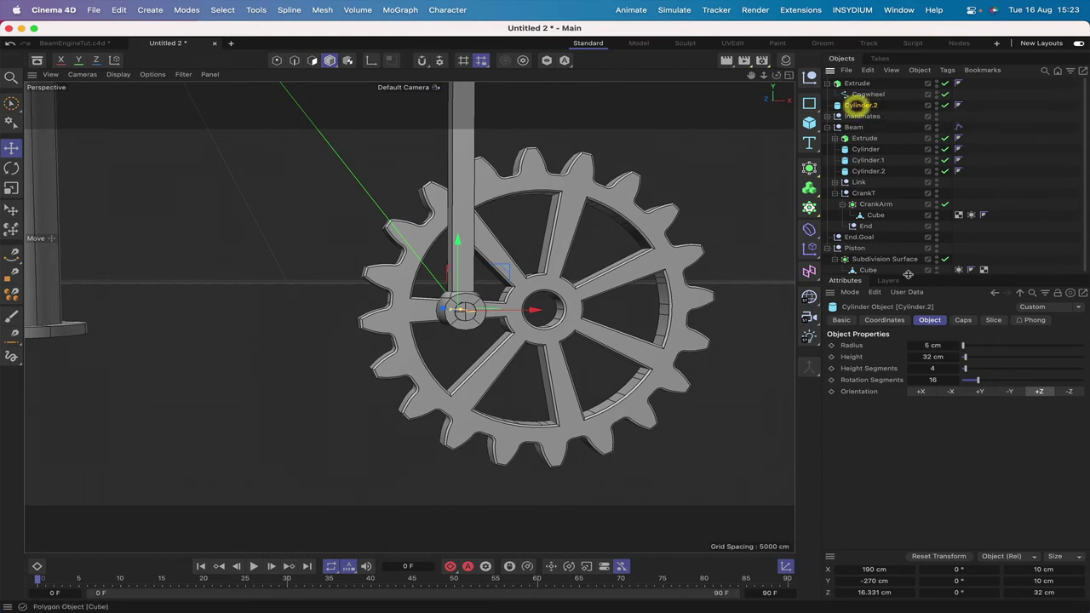
{"action": "left_click", "coordinate": [962, 319]}
{"action": "left_click", "coordinate": [880, 371]}
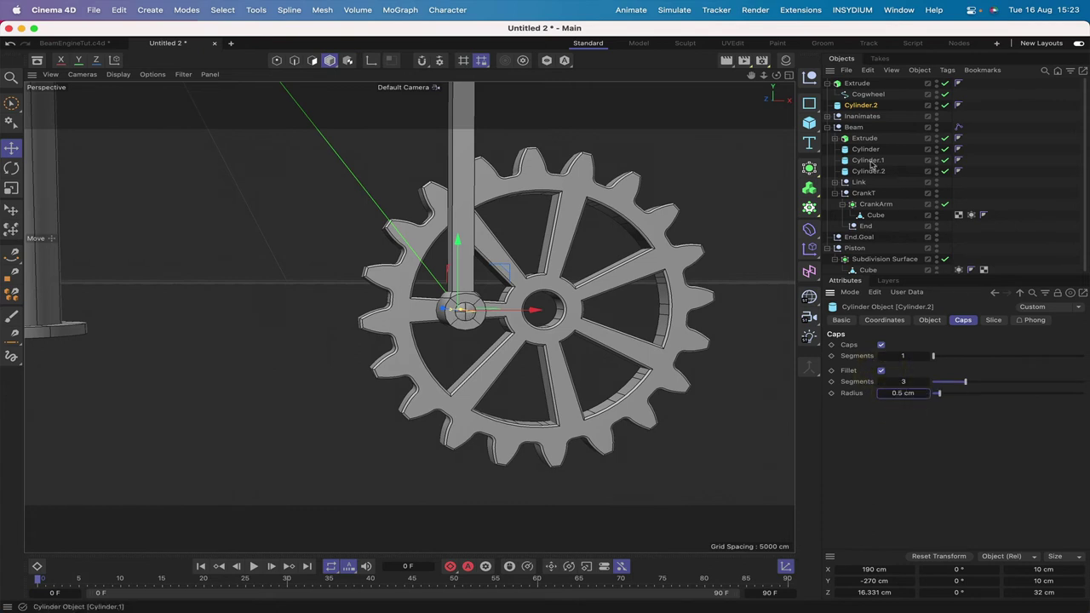
{"action": "scroll", "coordinate": [409, 316], "scroll_direction": "up", "scroll_amount": 10}
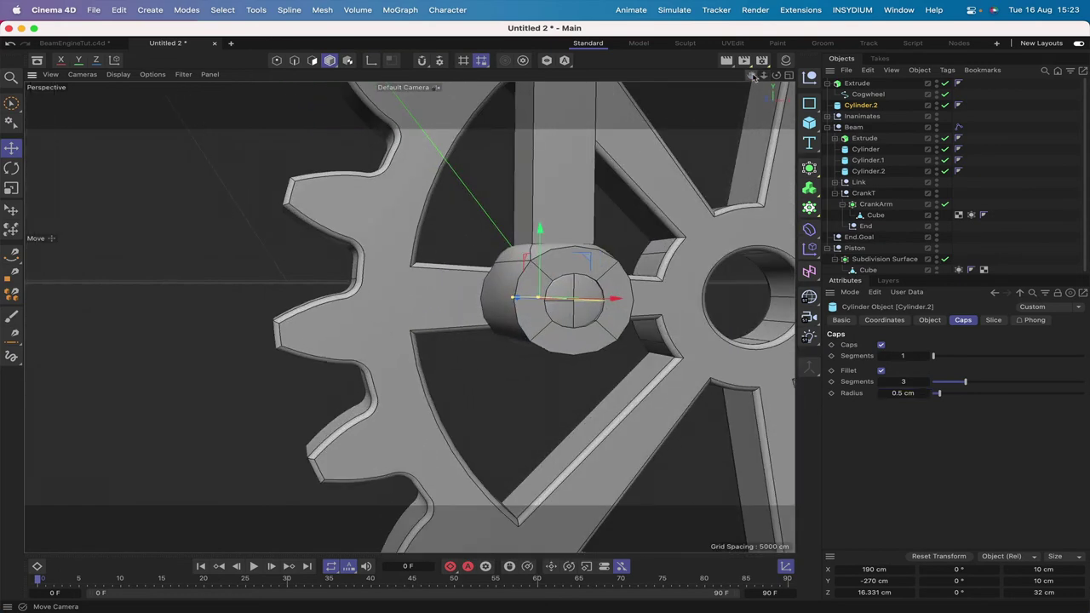
{"action": "scroll", "coordinate": [410, 317], "scroll_direction": "down", "scroll_amount": 3}
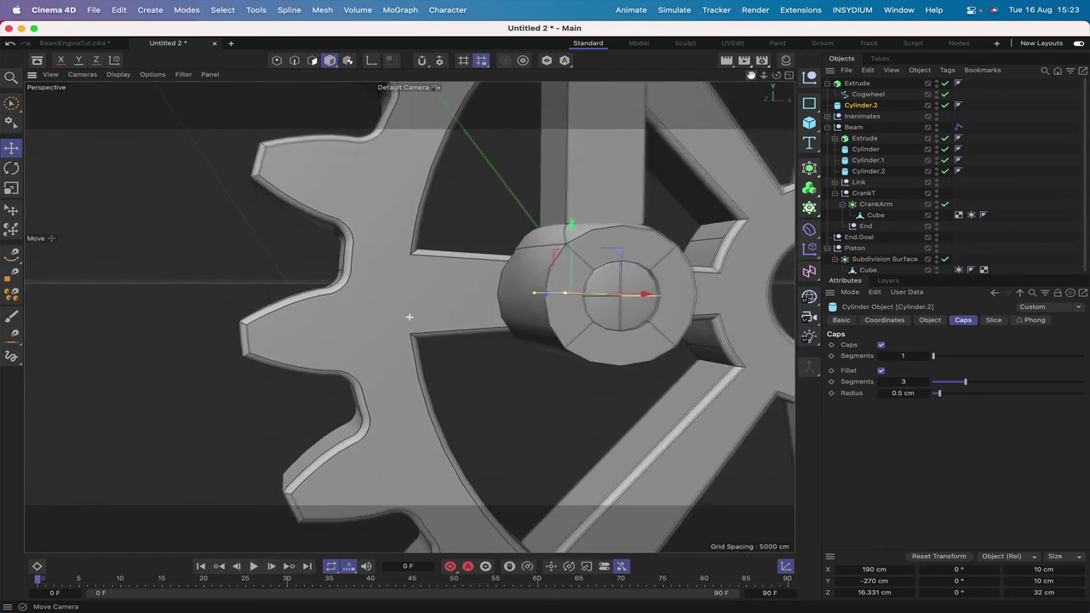
{"action": "scroll", "coordinate": [409, 317], "scroll_direction": "up", "scroll_amount": 5}
{"action": "scroll", "coordinate": [409, 316], "scroll_direction": "down", "scroll_amount": 10}
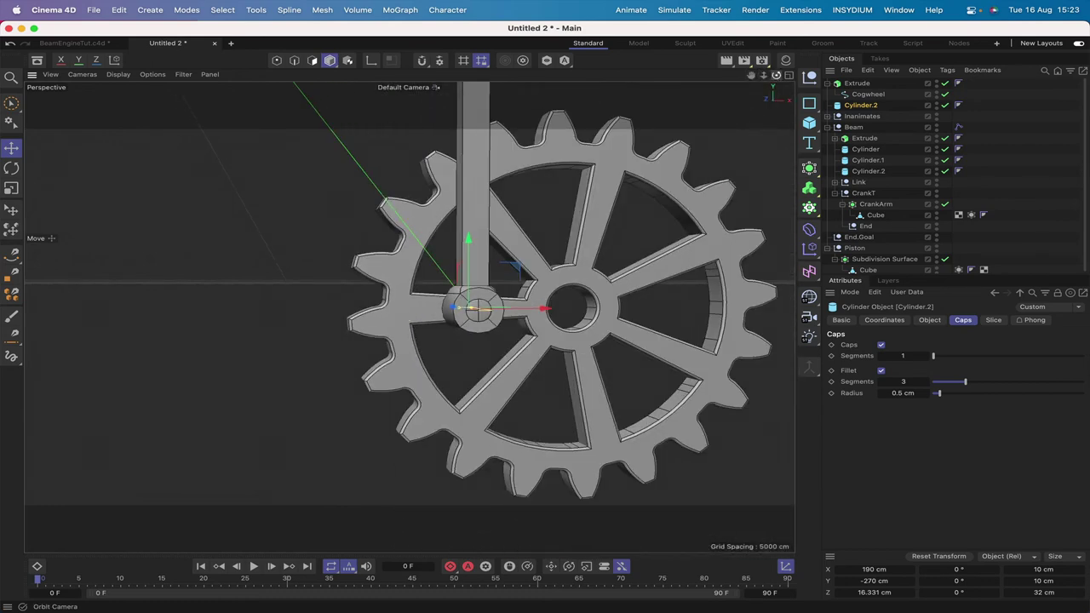
Step: Create a parent null for the extruded cogwheel and name it DriveWheel
{"action": "left_click_drag", "start_coordinate": [775, 75], "coordinate": [726, 89]}
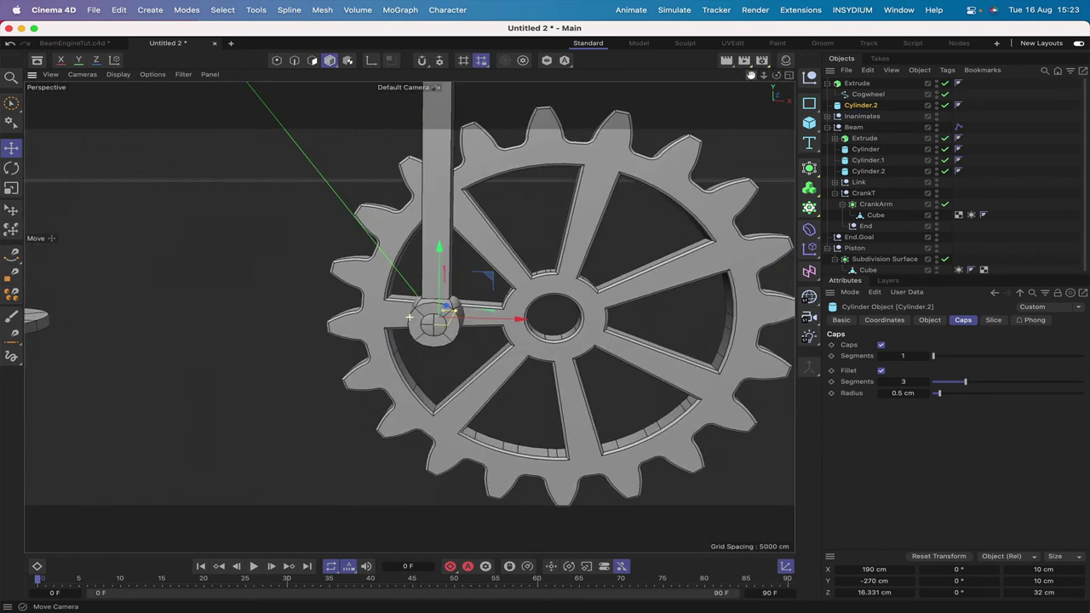
{"action": "left_click", "coordinate": [855, 82]}
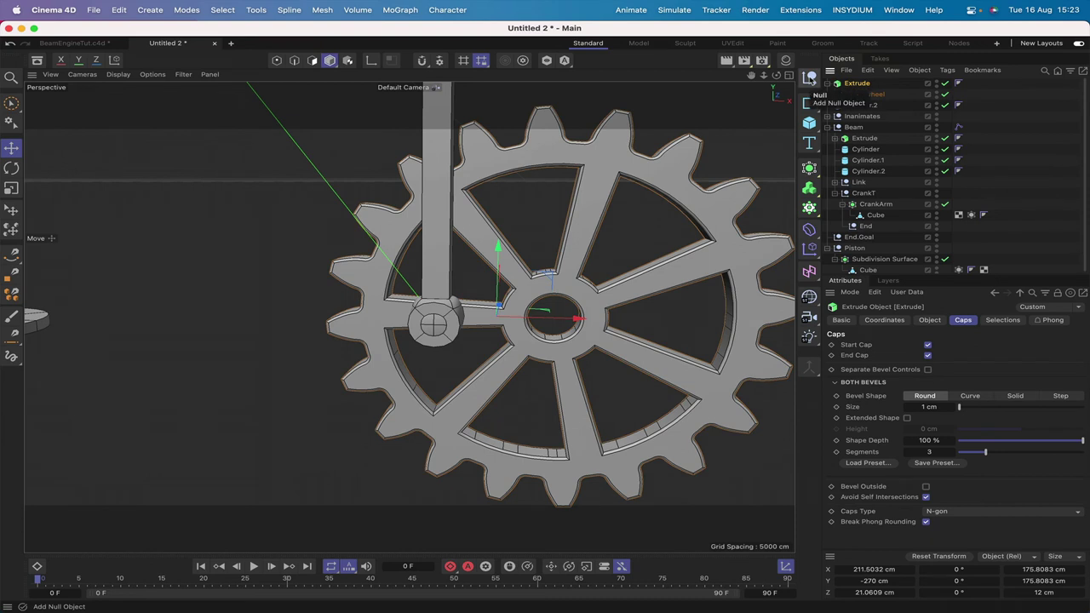
{"action": "left_click", "coordinate": [809, 78], "text": "alt"}
{"action": "double_click", "coordinate": [852, 83]}
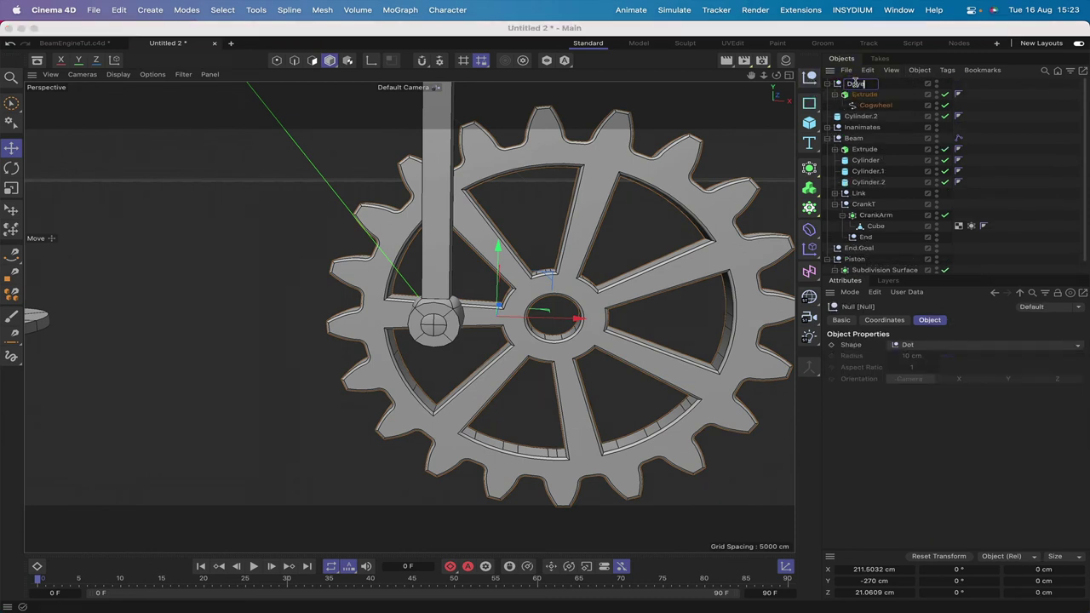
{"action": "type", "text": "DriveWheel"}
{"action": "key", "text": "Return"}
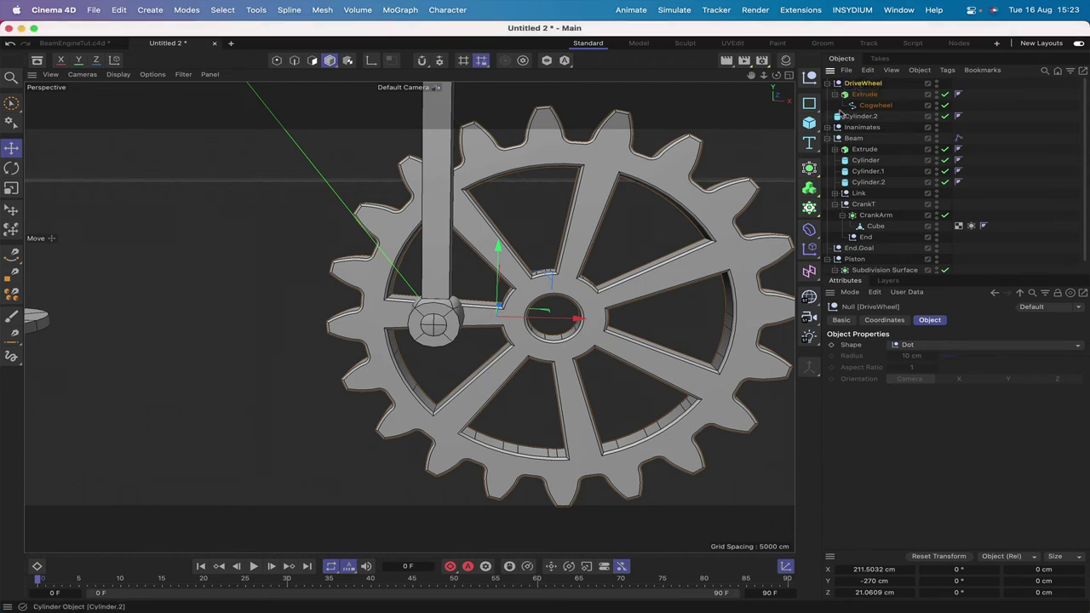
Step: Put the crank pin cylinder into the DriveWheel null beside the extruded cogwheel
{"action": "left_click", "coordinate": [836, 95]}
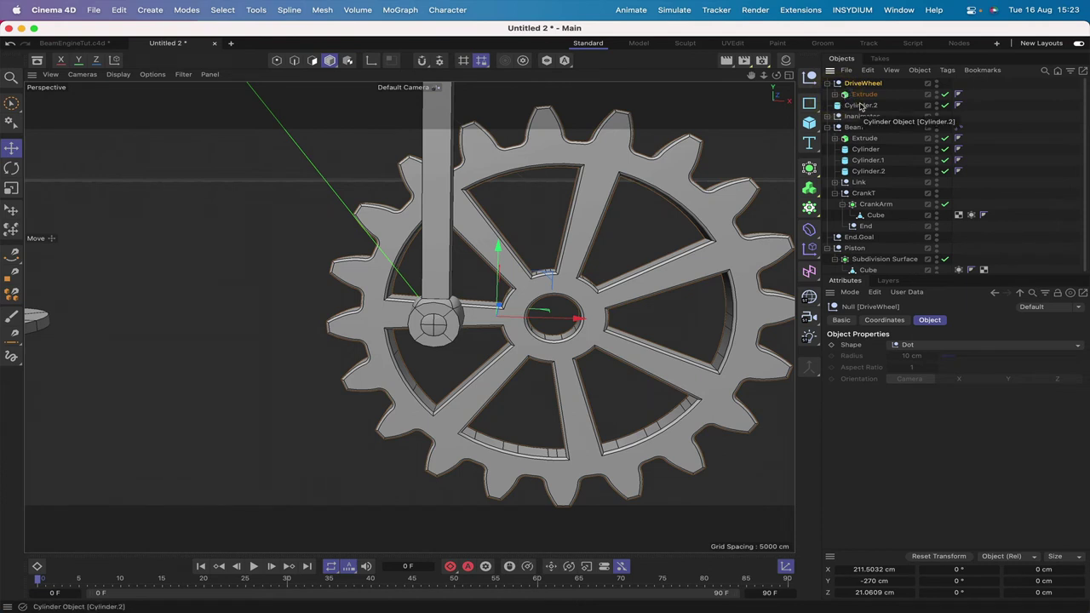
{"action": "left_click", "coordinate": [828, 83]}
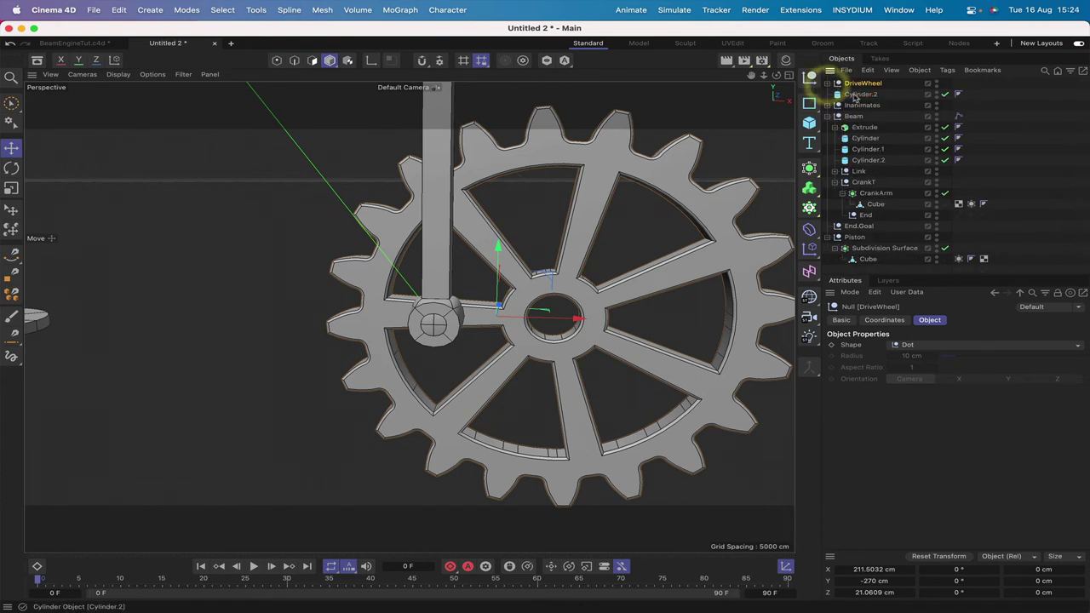
{"action": "key", "text": "ctrl+z"}
{"action": "left_click_drag", "start_coordinate": [858, 104], "coordinate": [863, 97]}
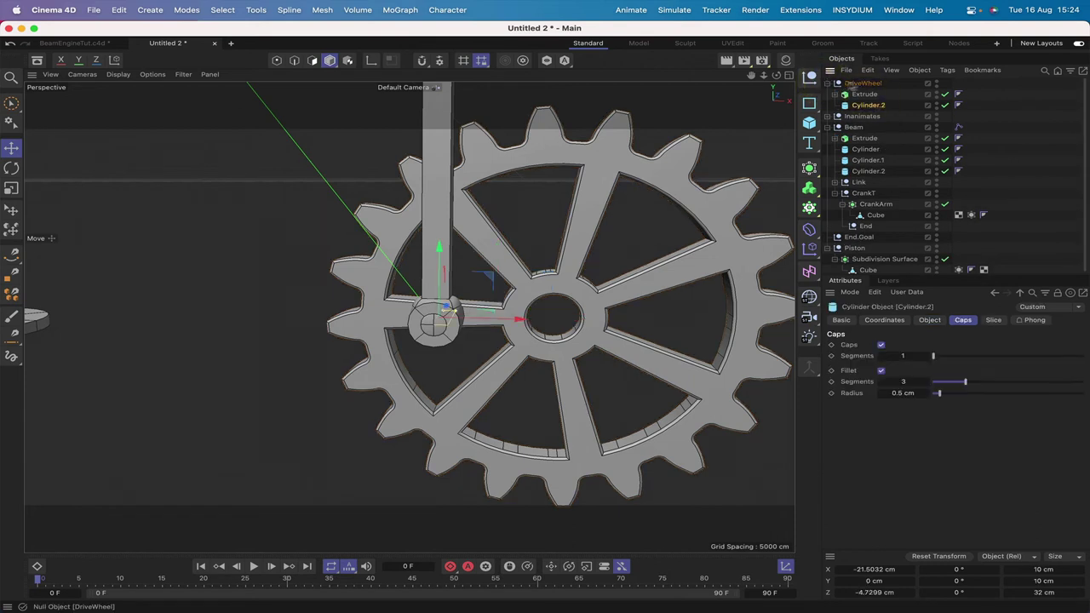
Step: Take the extruded cogwheel and the crank pin cylinder out of the DriveWheel null to the top level
{"action": "left_click", "coordinate": [861, 83]}
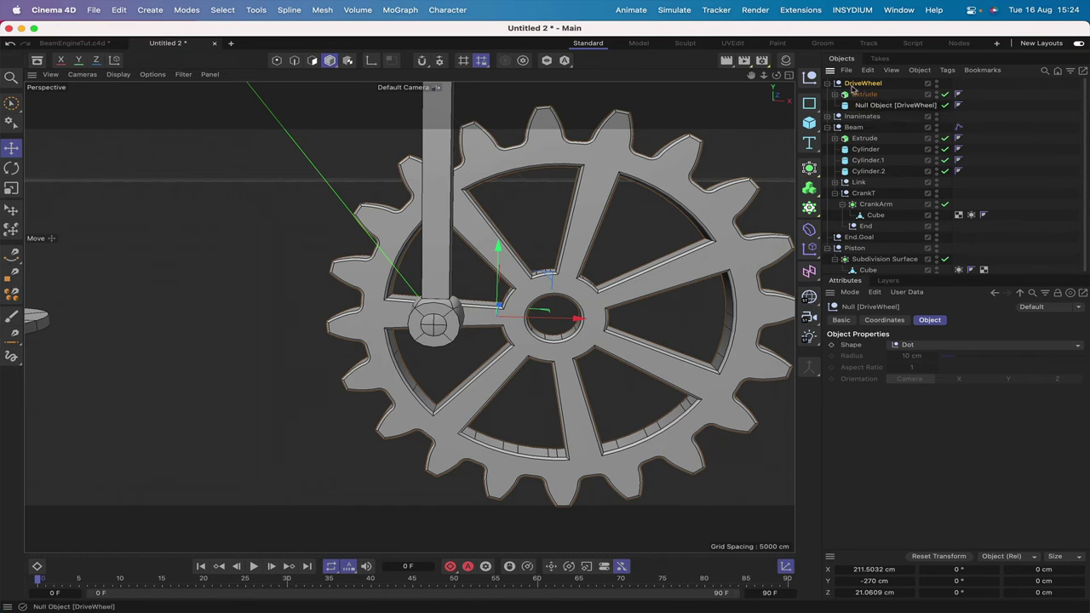
{"action": "left_click_drag", "start_coordinate": [885, 97], "coordinate": [830, 83]}
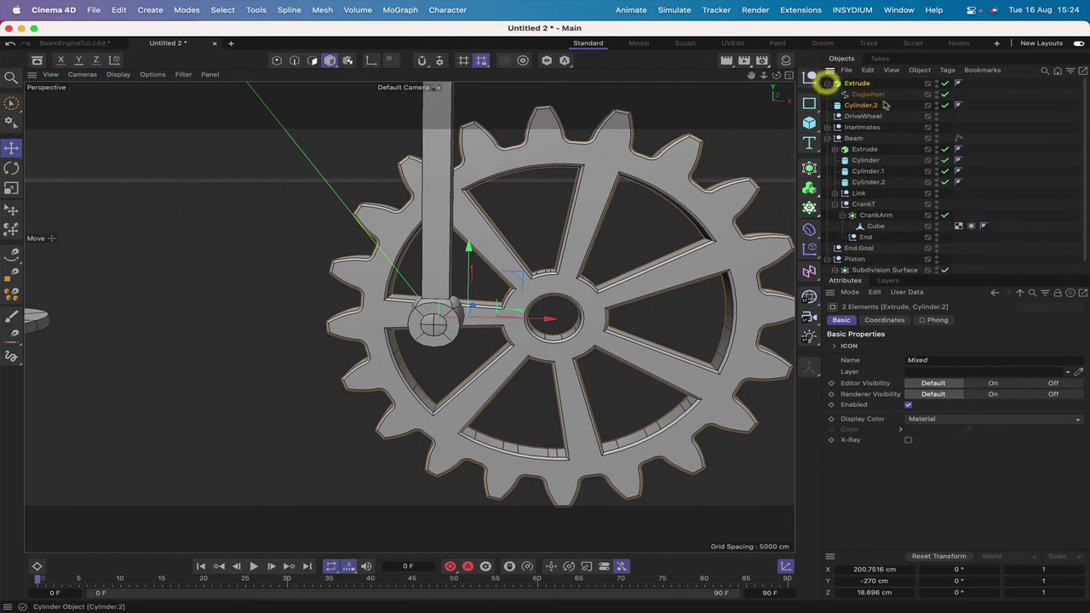
Step: Center the Cogwheel spline's axis on all its points with Axis Center, leaving all offsets at 0%
{"action": "left_click", "coordinate": [867, 94]}
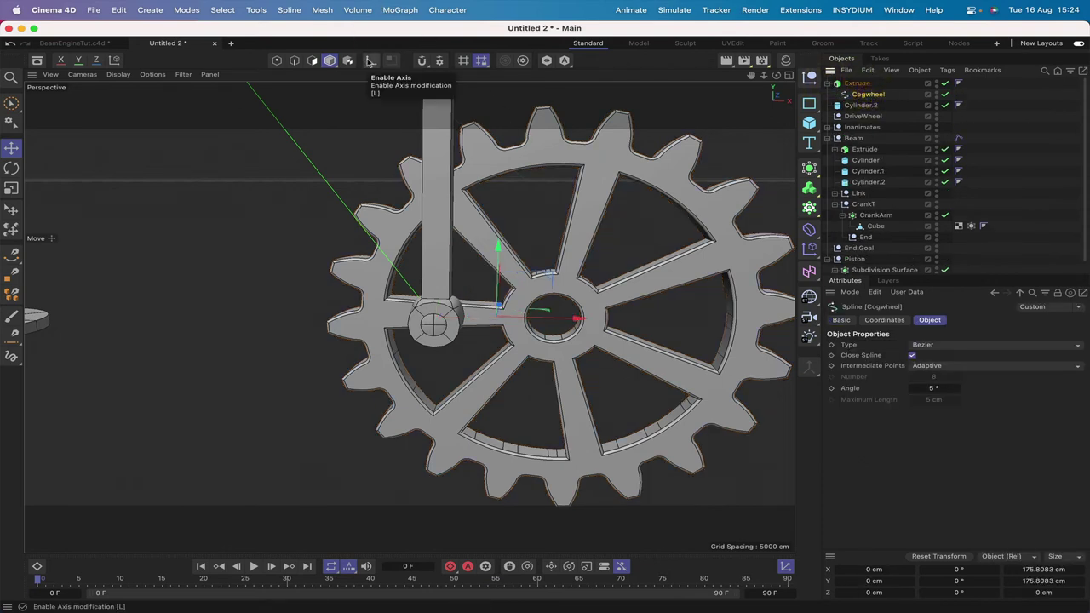
{"action": "left_click", "coordinate": [290, 11]}
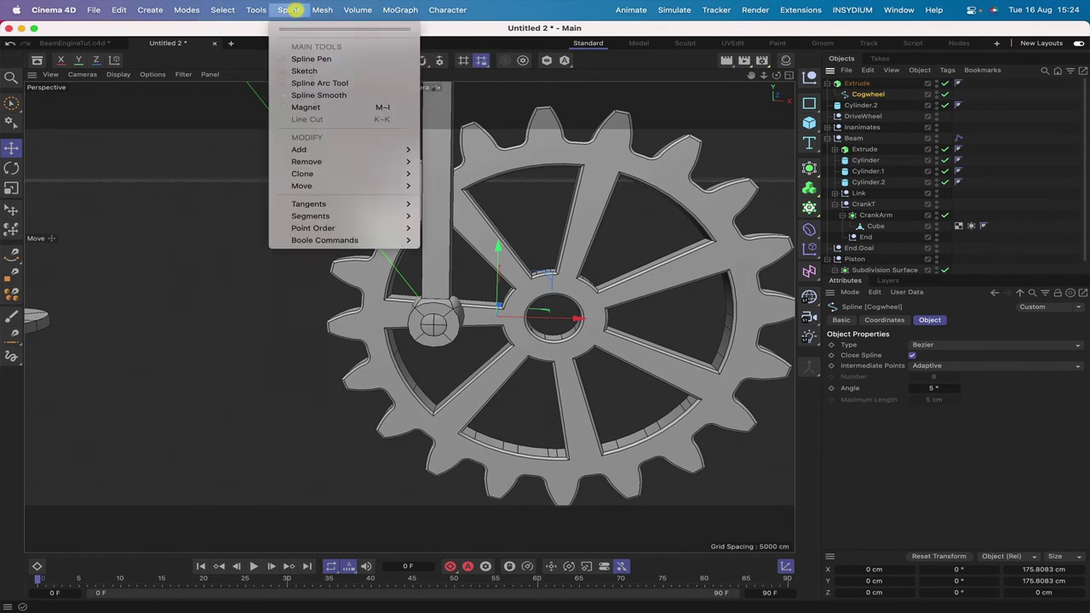
{"action": "mouse_move", "coordinate": [256, 10]}
{"action": "mouse_move", "coordinate": [293, 220]}
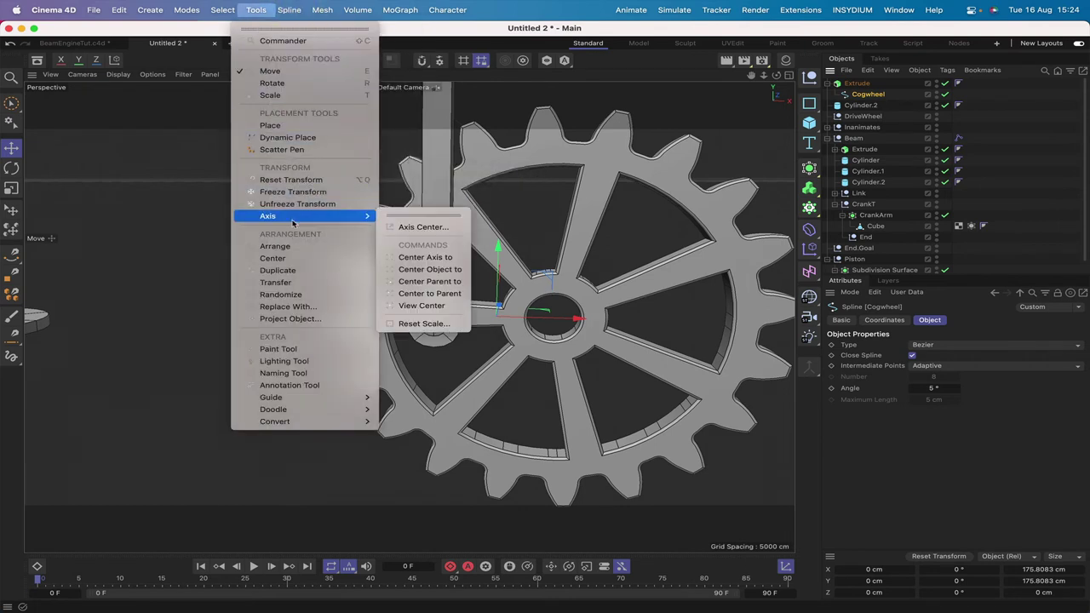
{"action": "left_click", "coordinate": [417, 226]}
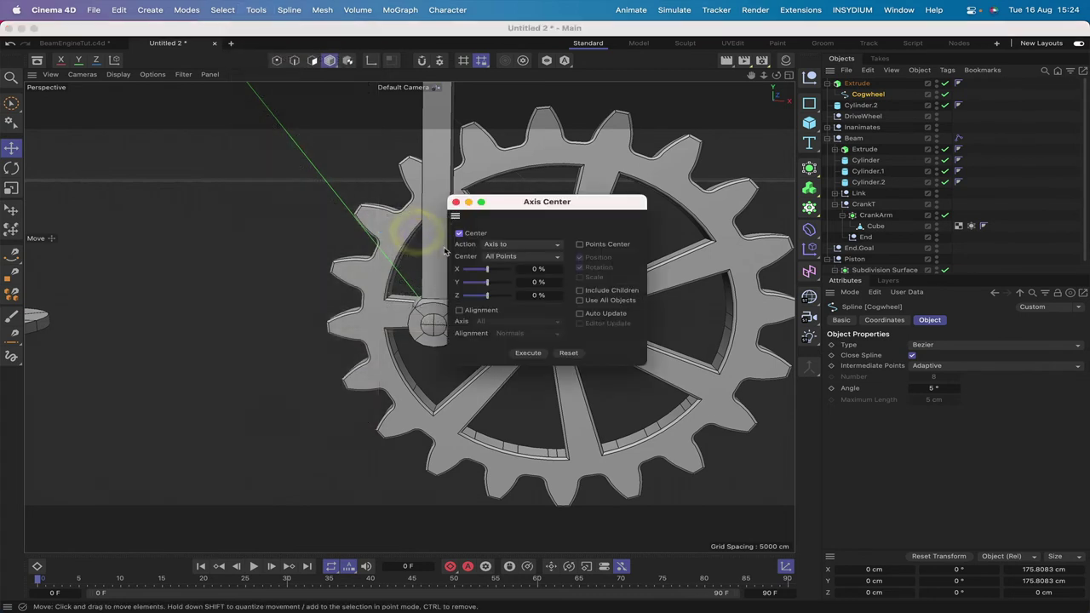
{"action": "left_click", "coordinate": [530, 353]}
{"action": "left_click_drag", "start_coordinate": [521, 202], "coordinate": [596, 48]}
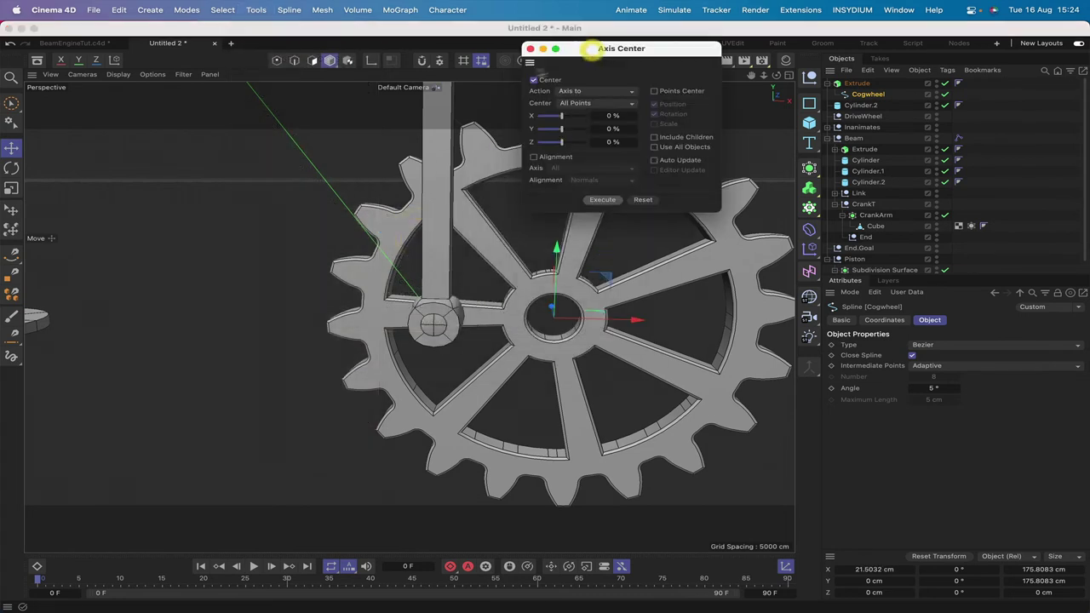
{"action": "left_click", "coordinate": [530, 48]}
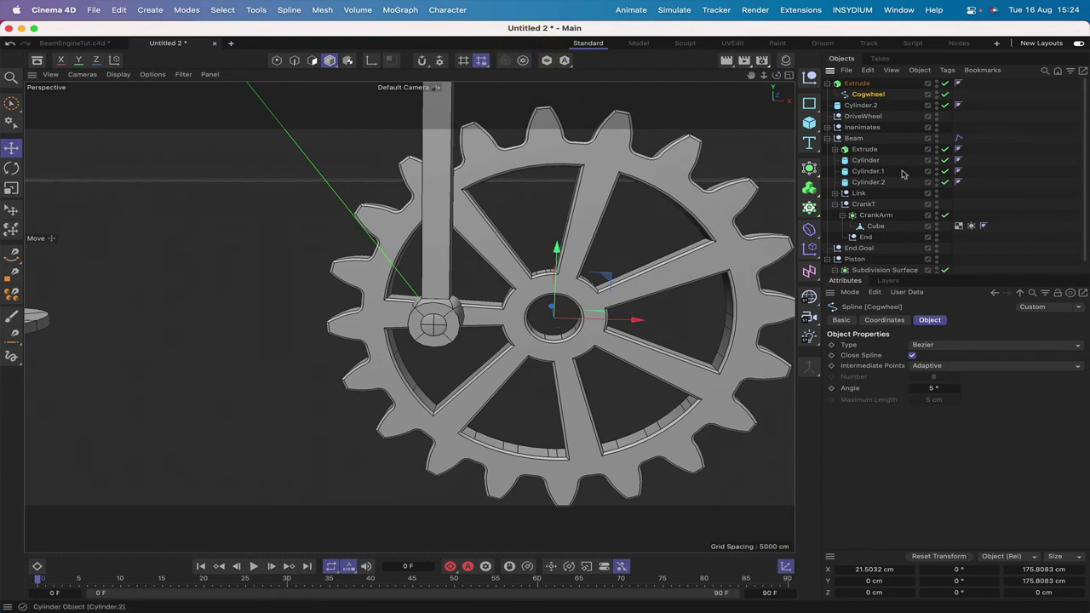
Step: Nest the cogwheel's Extrude under the Cogwheel spline, set its X position to 0 cm, and restore the spline as the Extrude's child
{"action": "left_click_drag", "start_coordinate": [859, 104], "coordinate": [866, 95]}
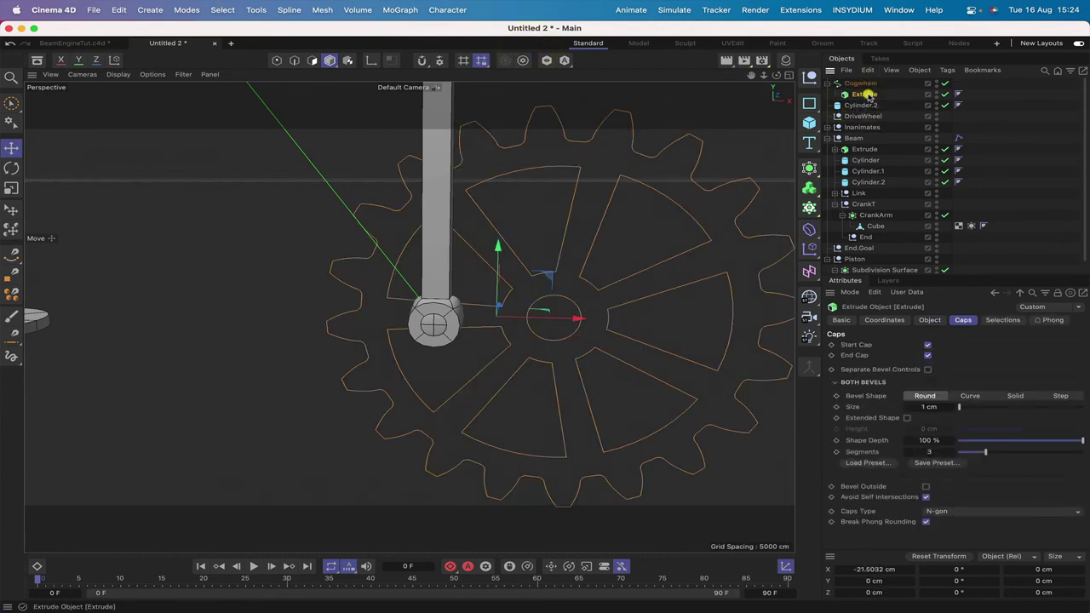
{"action": "left_click", "coordinate": [895, 320]}
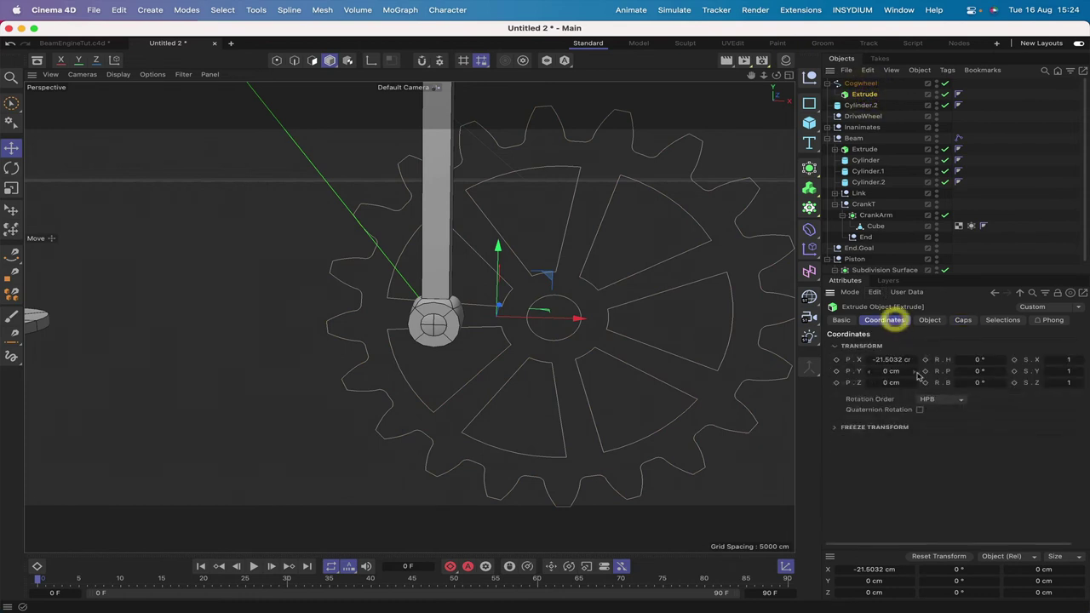
{"action": "left_click", "coordinate": [894, 359]}
{"action": "type", "text": "0"}
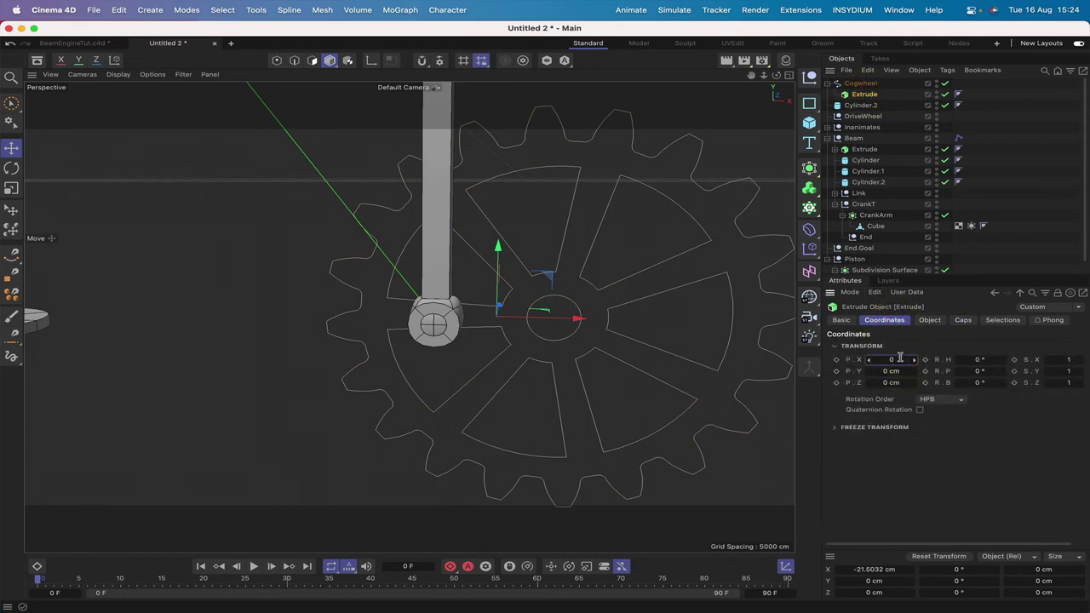
{"action": "key", "text": "Return"}
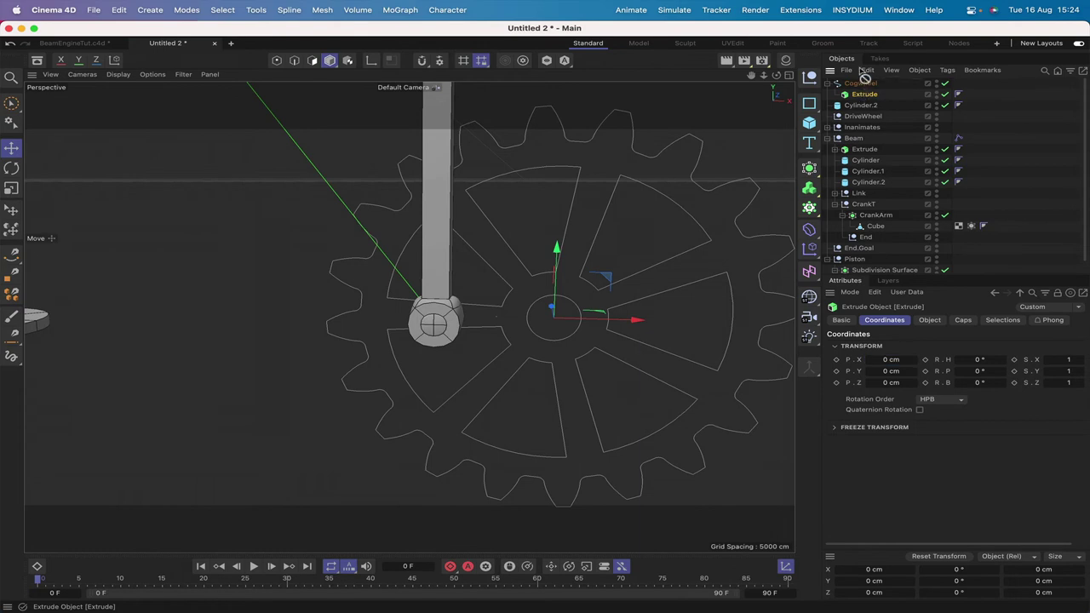
{"action": "left_click_drag", "start_coordinate": [863, 94], "coordinate": [859, 87]}
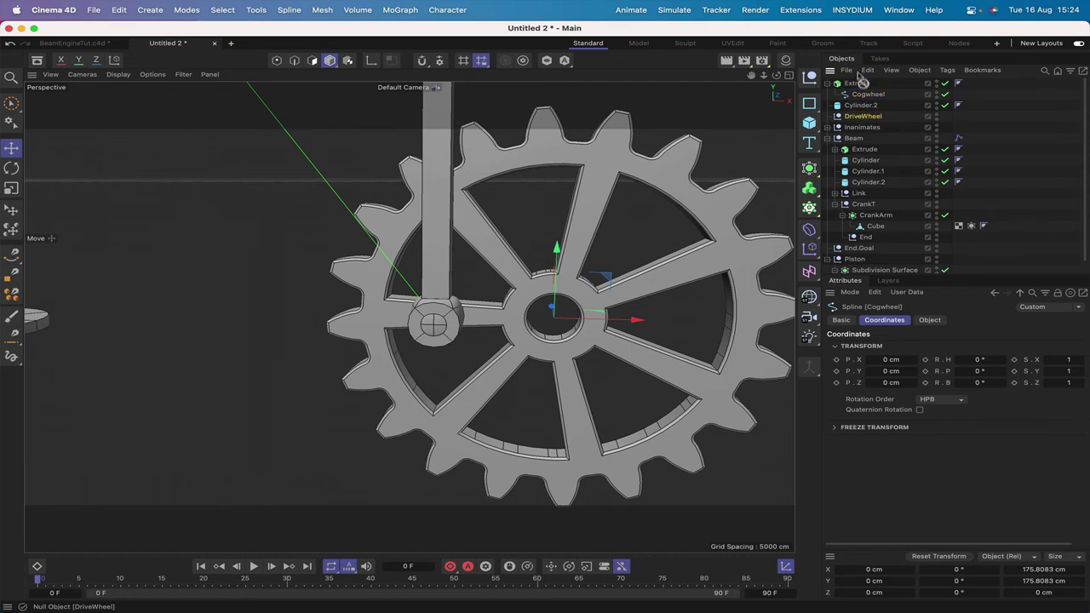
Step: Nest the DriveWheel null under the cogwheel's Extrude and set its X position to 0 cm
{"action": "left_click_drag", "start_coordinate": [862, 81], "coordinate": [862, 94]}
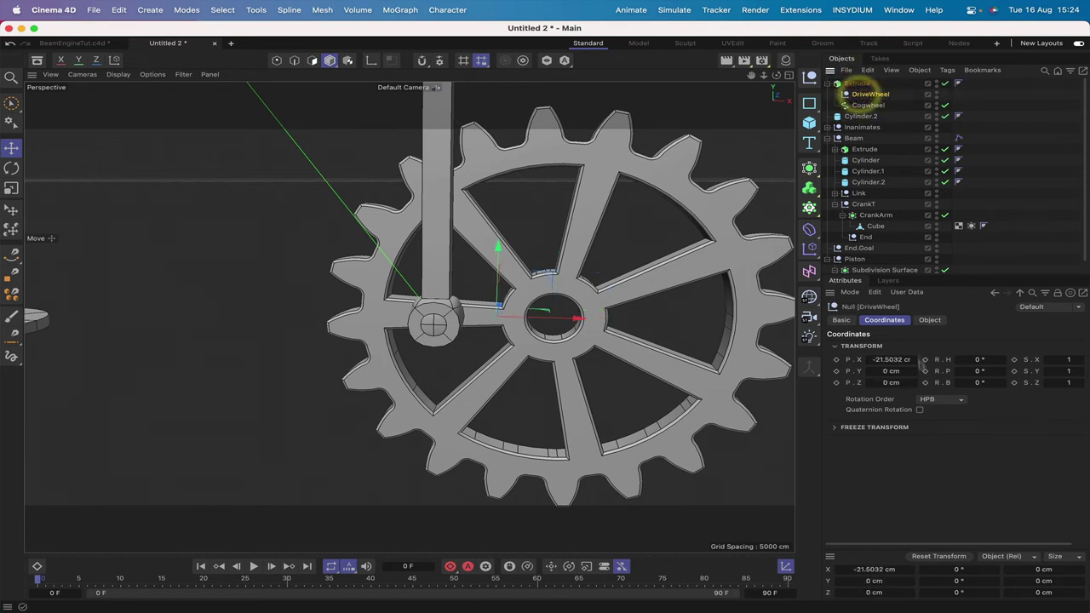
{"action": "left_click", "coordinate": [896, 361]}
{"action": "type", "text": "0"}
{"action": "key", "text": "Return"}
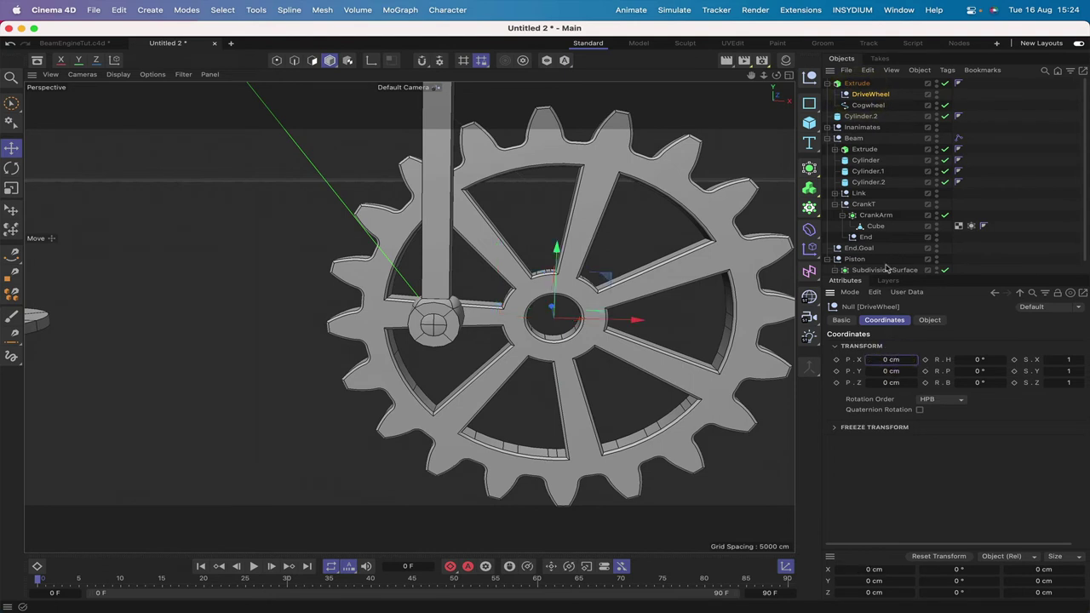
Step: Bring the DriveWheel null out to the top level and put the cogwheel's Extrude and the crank pin Cylinder.2 inside it
{"action": "left_click_drag", "start_coordinate": [853, 83], "coordinate": [869, 84]}
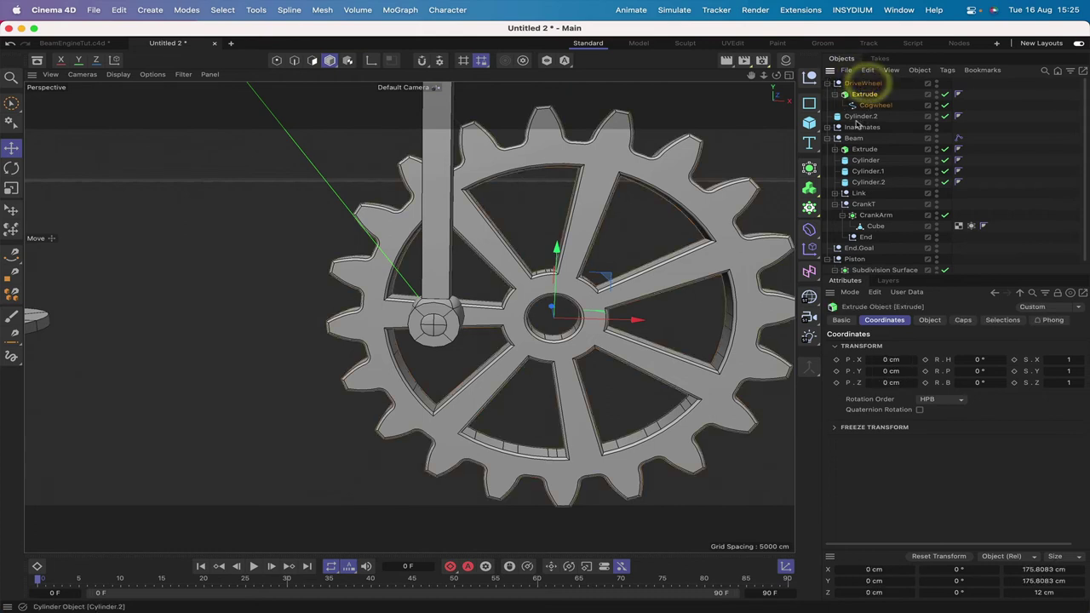
{"action": "left_click", "coordinate": [857, 120]}
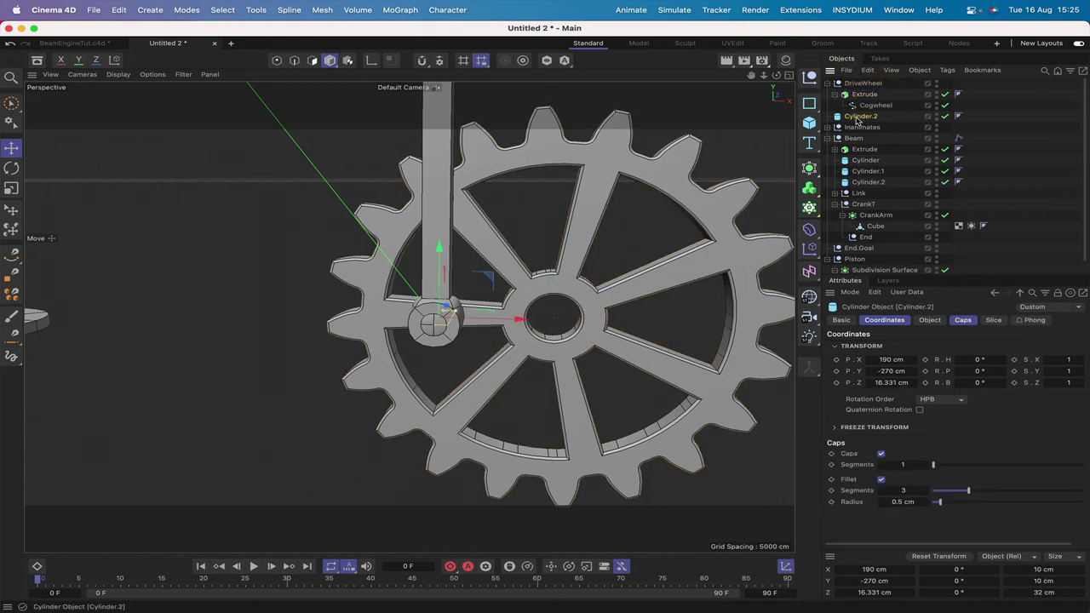
{"action": "left_click_drag", "start_coordinate": [871, 118], "coordinate": [865, 90]}
{"action": "left_click", "coordinate": [833, 105]}
Step: Try rotating the DriveWheel null around the wheel's centre together with the cogwheel and crank pin
{"action": "left_click", "coordinate": [864, 83]}
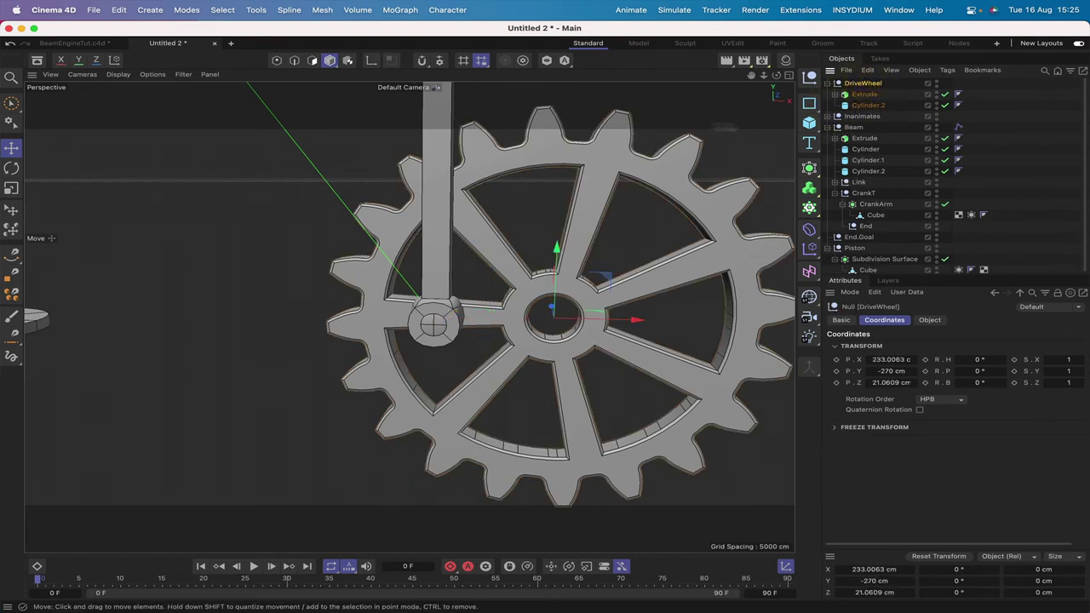
{"action": "left_click", "coordinate": [11, 167]}
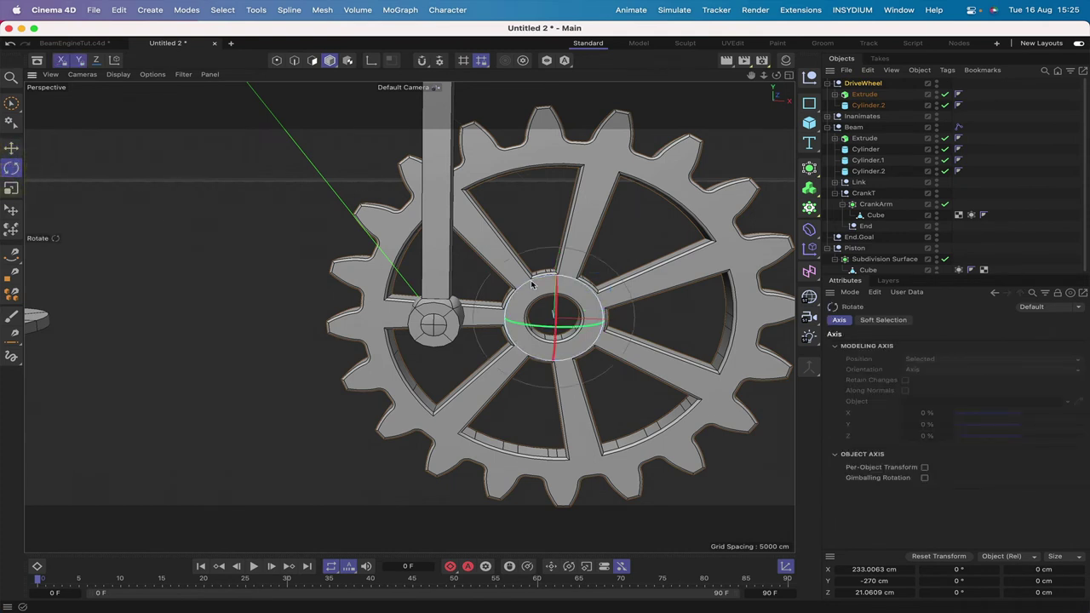
{"action": "mouse_move", "coordinate": [531, 285]}
{"action": "left_mouse_down"}
{"action": "mouse_move", "coordinate": [521, 286]}
{"action": "mouse_move", "coordinate": [543, 288]}
{"action": "left_mouse_up"}
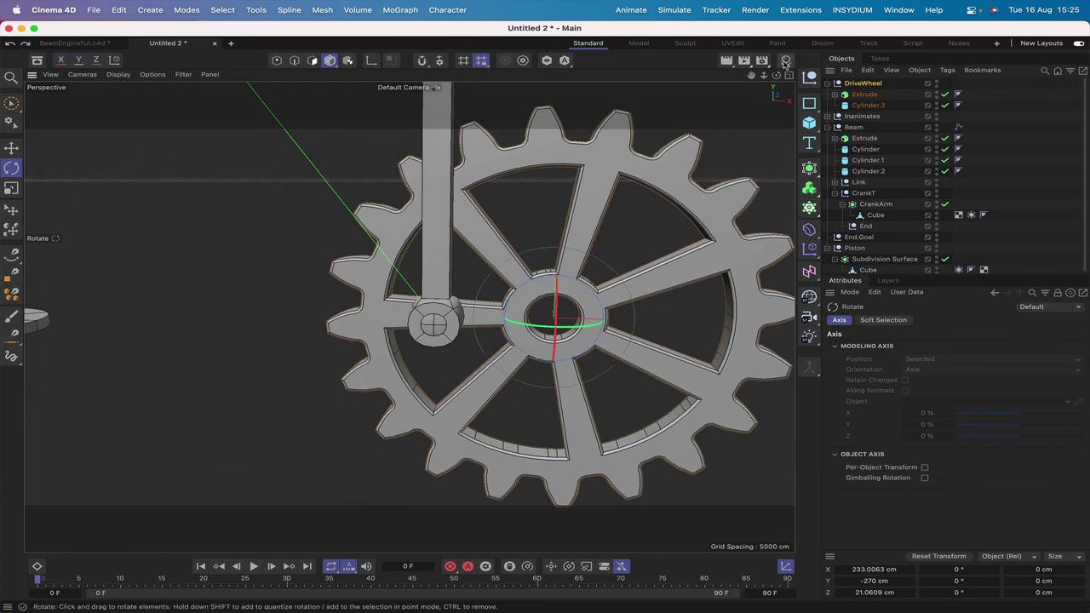
Step: Put the End.Goal null inside the DriveWheel null, below the crank pin cylinder
{"action": "mouse_move", "coordinate": [750, 75]}
{"action": "left_mouse_down"}
{"action": "mouse_move", "coordinate": [825, 70]}
{"action": "mouse_move", "coordinate": [751, 79]}
{"action": "left_mouse_up"}
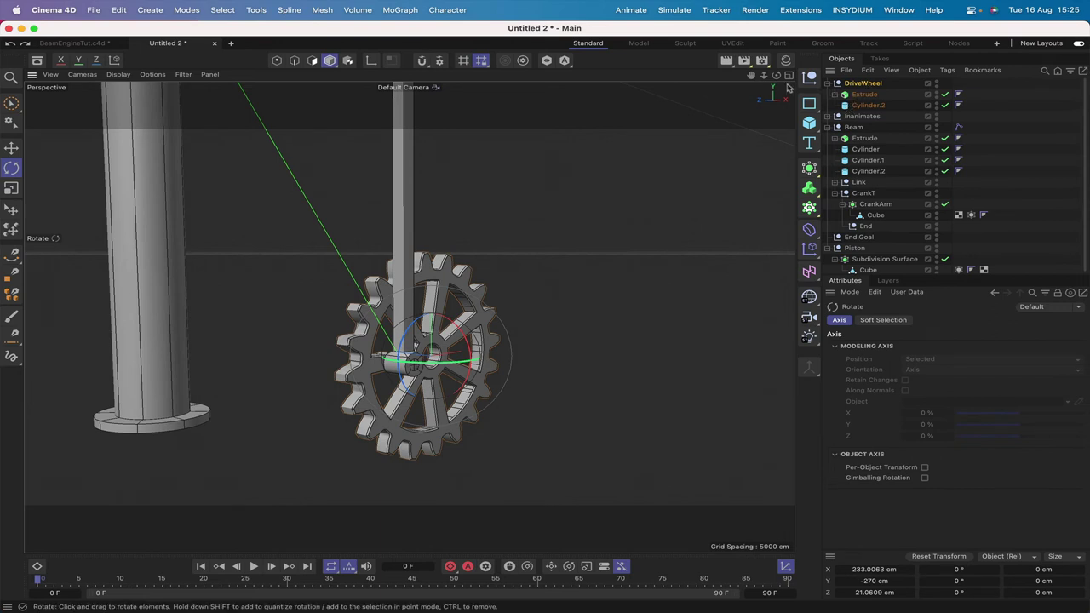
{"action": "left_click_drag", "start_coordinate": [775, 75], "coordinate": [792, 77]}
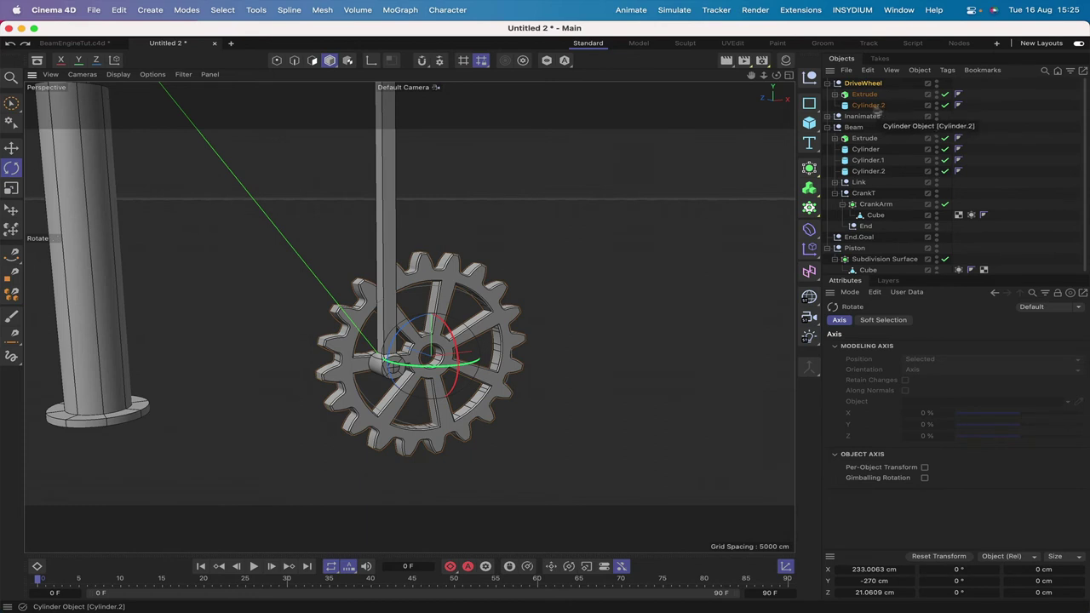
{"action": "scroll", "coordinate": [894, 154], "scroll_direction": "down", "scroll_amount": 1}
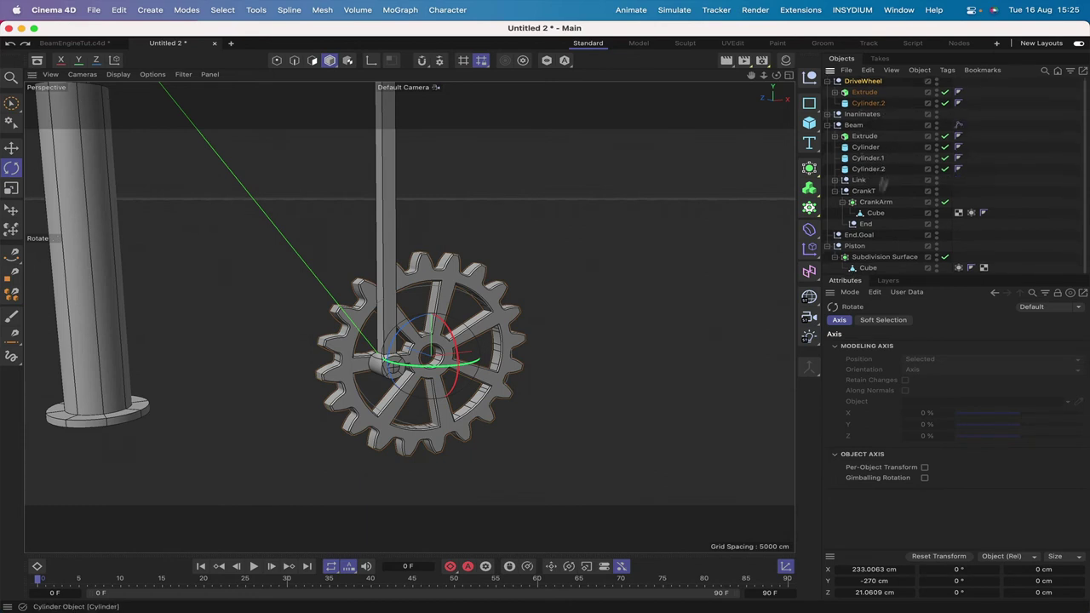
{"action": "left_click_drag", "start_coordinate": [859, 237], "coordinate": [872, 112]}
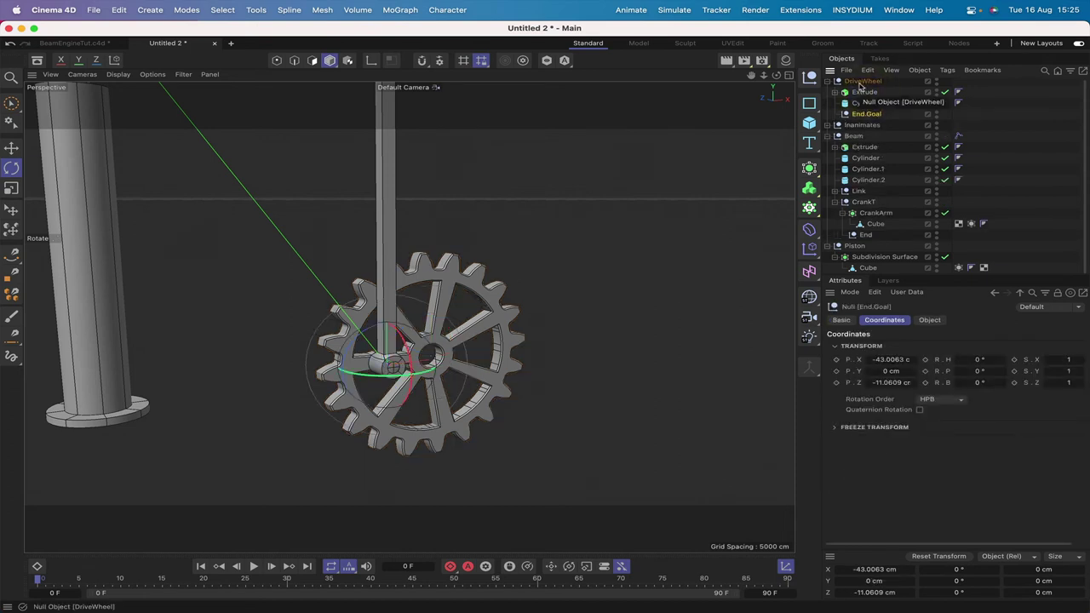
{"action": "left_click", "coordinate": [865, 113]}
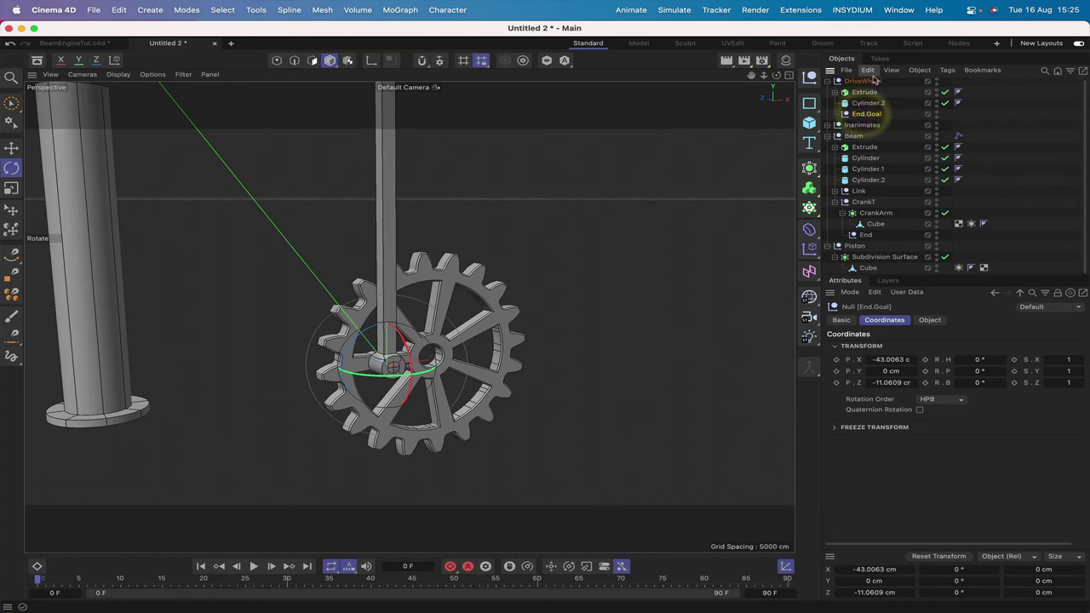
Step: Try rotating the DriveWheel null with End.Goal inside it, and undo the rotation
{"action": "left_click", "coordinate": [869, 82]}
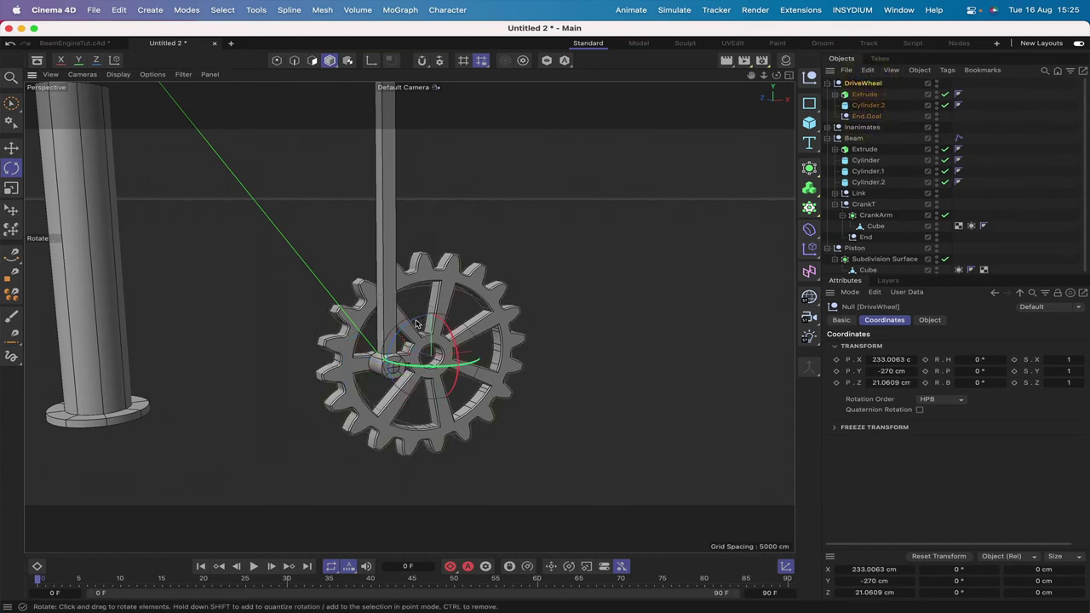
{"action": "left_click_drag", "start_coordinate": [416, 323], "coordinate": [418, 327]}
{"action": "key", "text": "super+z"}
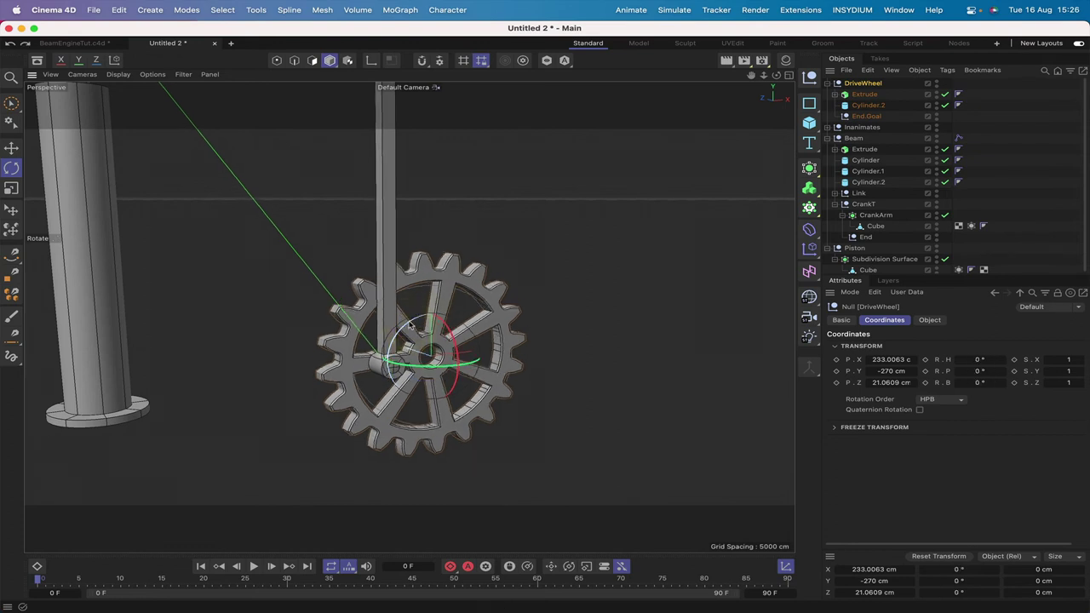
Step: Rotate the DriveWheel null on its bank axis to about -33° with the whole beam linkage in view
{"action": "right_click_drag", "start_coordinate": [751, 75], "coordinate": [700, 75]}
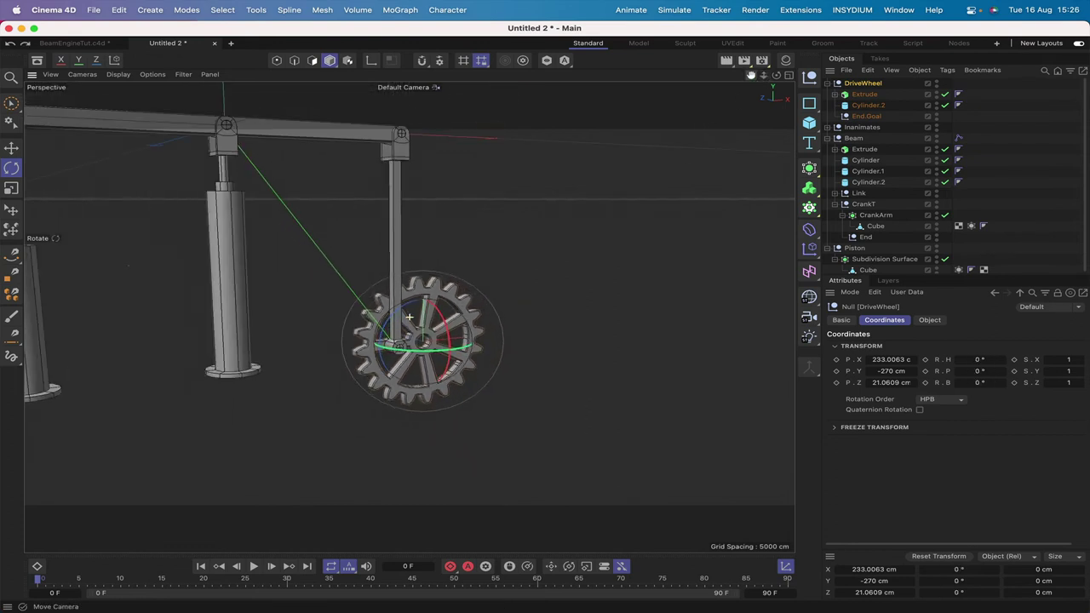
{"action": "left_click_drag", "start_coordinate": [751, 75], "coordinate": [793, 97]}
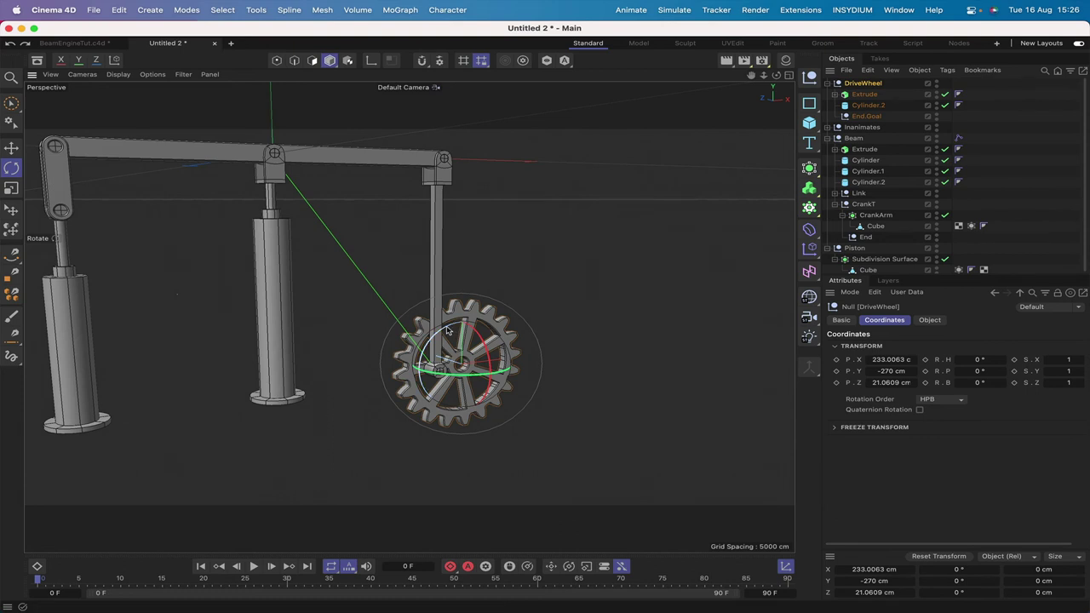
{"action": "left_click_drag", "start_coordinate": [447, 330], "coordinate": [446, 357]}
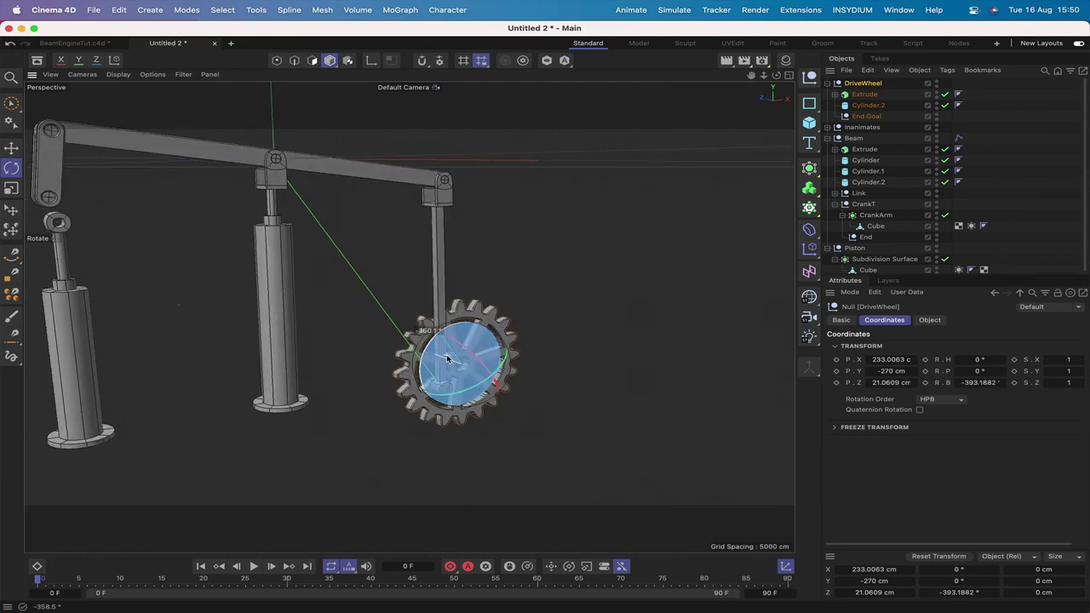
{"action": "left_click_drag", "start_coordinate": [451, 357], "coordinate": [464, 362]}
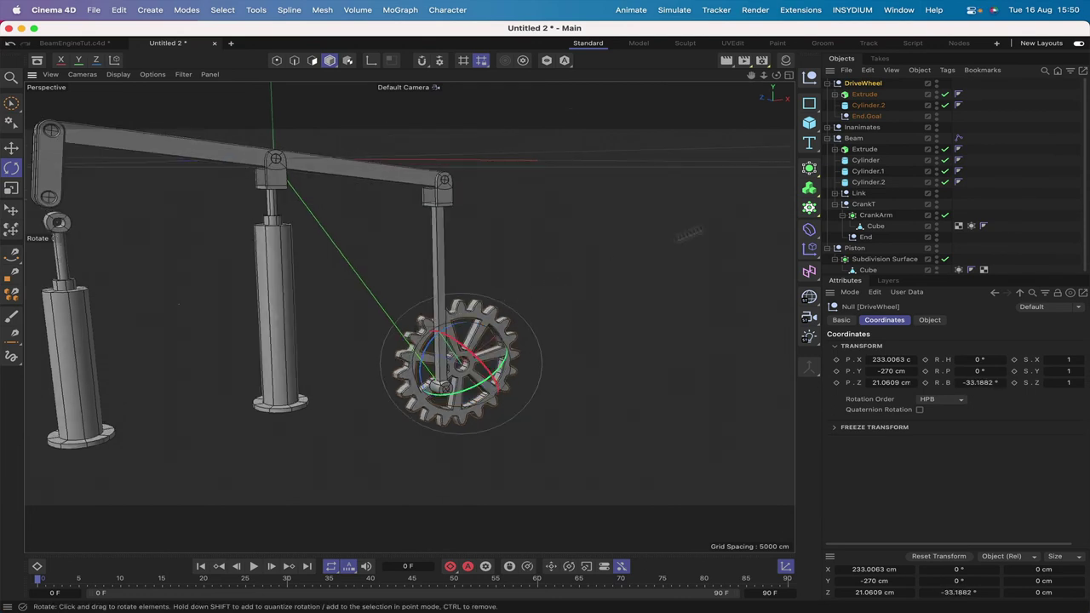
Step: Reset the DriveWheel null's bank rotation to 0° and turn it to about 0.085°
{"action": "left_click", "coordinate": [979, 382]}
{"action": "type", "text": "0"}
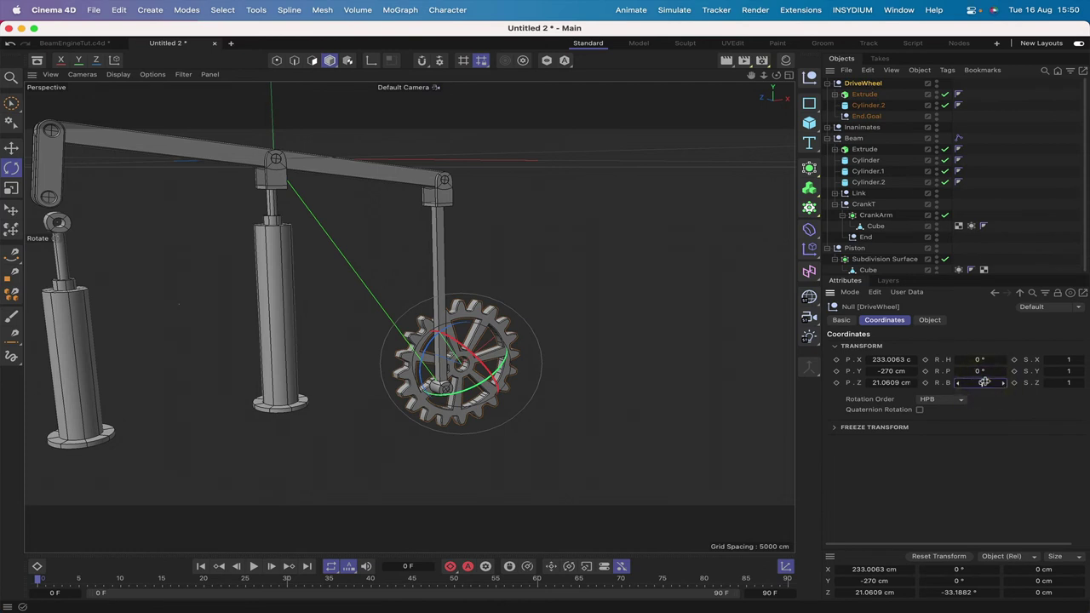
{"action": "key", "text": "Return"}
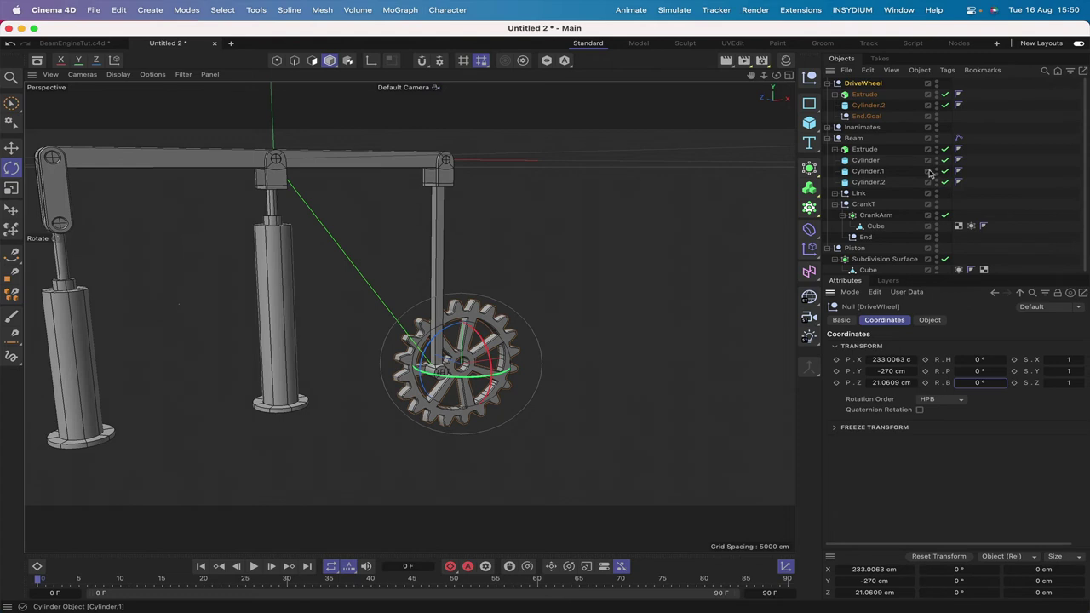
{"action": "left_click_drag", "start_coordinate": [527, 313], "coordinate": [528, 312]}
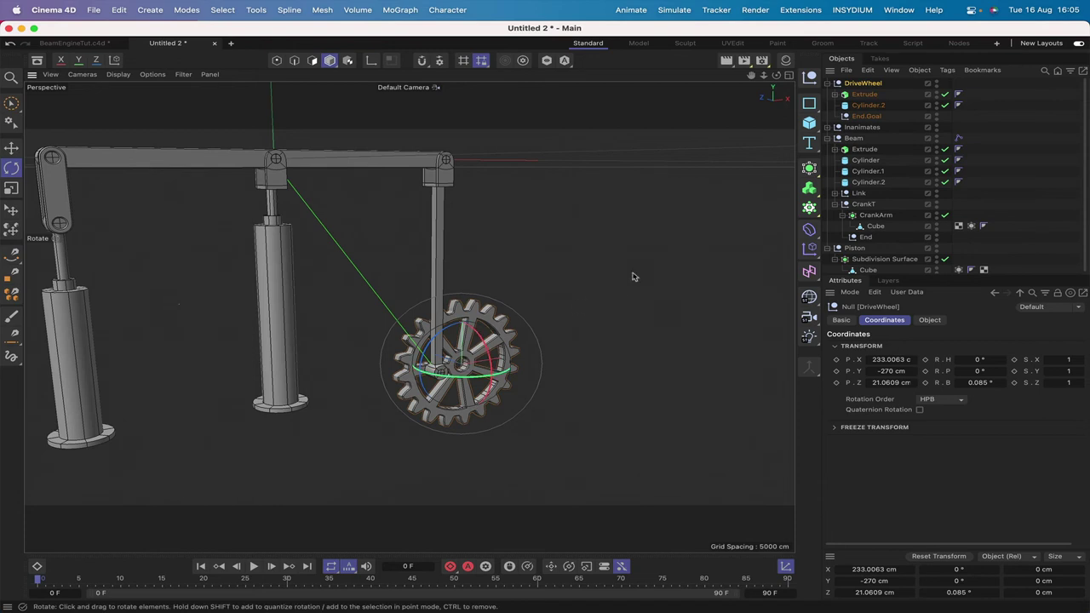
Step: Add a cylinder oriented along +Z with a radius of 10 cm and a height of 10 cm
{"action": "left_click_drag", "start_coordinate": [810, 125], "coordinate": [926, 142]}
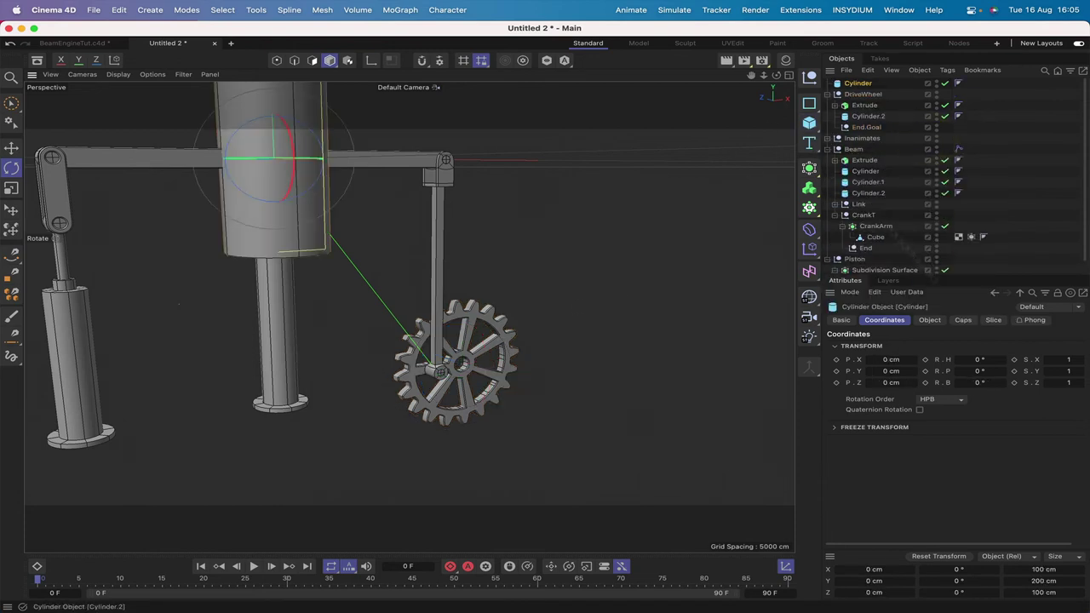
{"action": "left_click", "coordinate": [929, 321]}
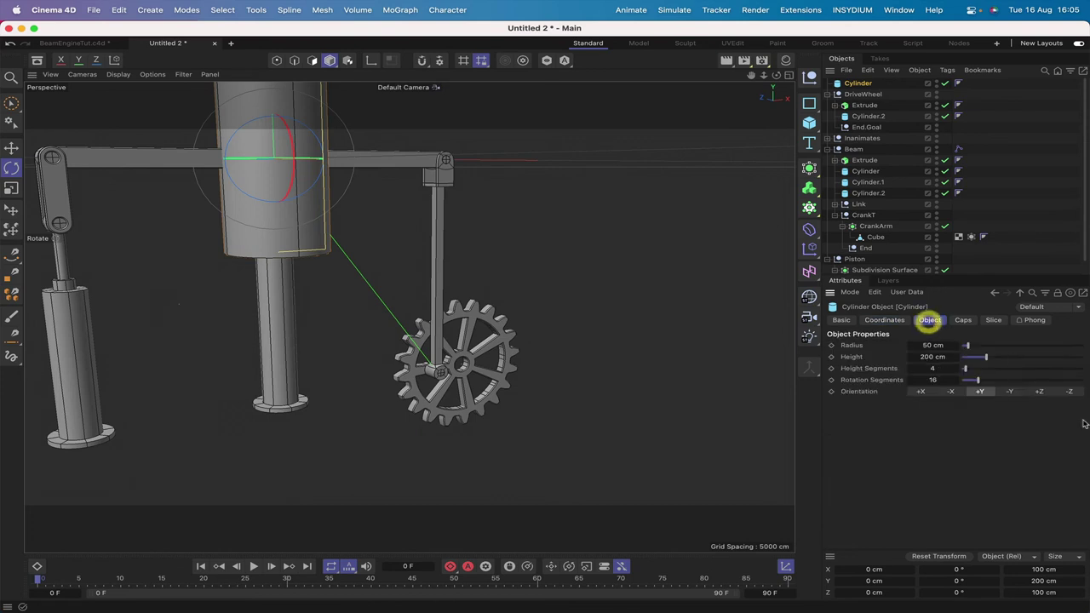
{"action": "left_click", "coordinate": [1038, 392]}
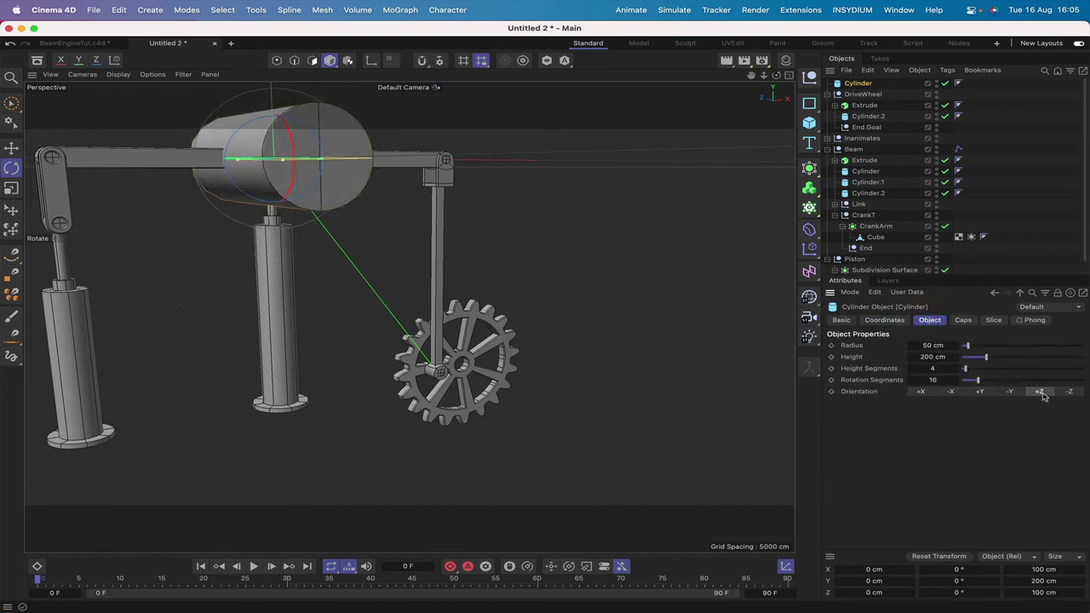
{"action": "left_click", "coordinate": [925, 346]}
{"action": "type", "text": "1"}
{"action": "key", "text": "Return"}
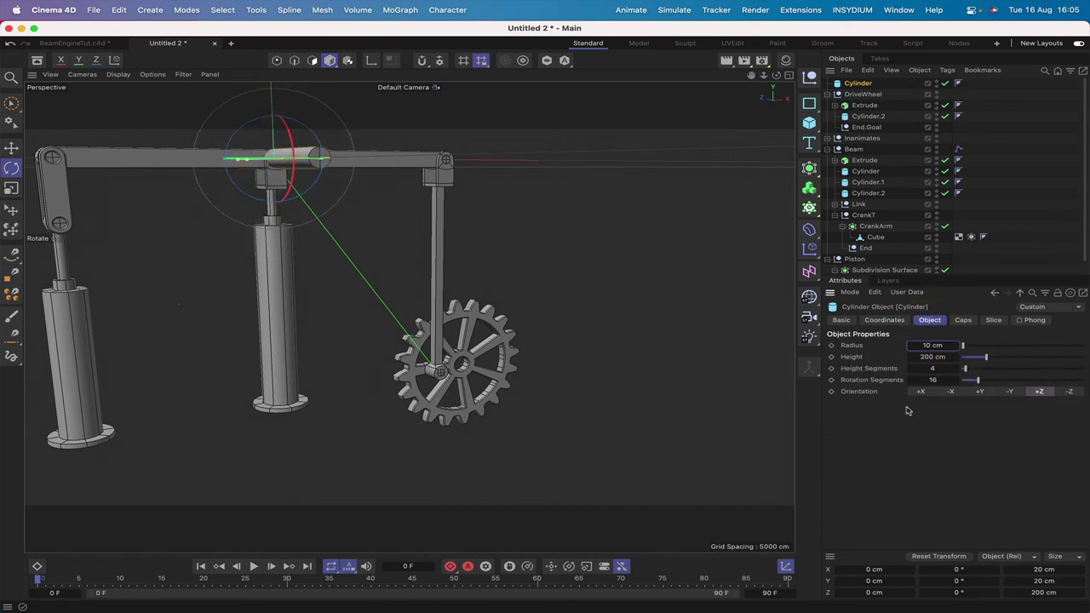
{"action": "left_click", "coordinate": [921, 357]}
{"action": "type", "text": "10"}
{"action": "key", "text": "Return"}
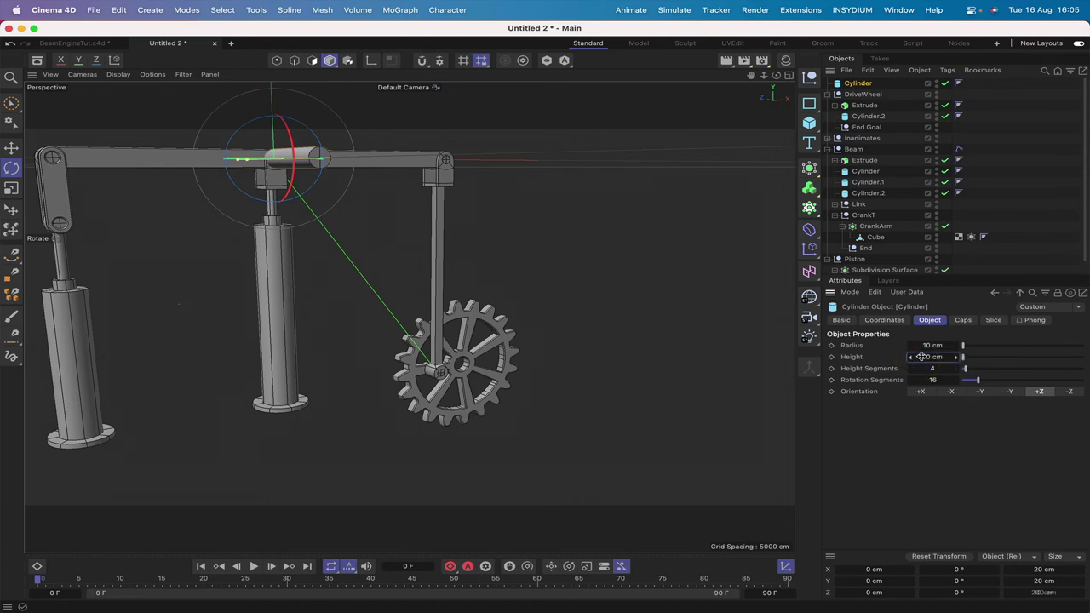
Step: Place the new cylinder inside the DriveWheel null and set its X, Y and Z positions to 0 cm
{"action": "left_click_drag", "start_coordinate": [860, 81], "coordinate": [865, 96]}
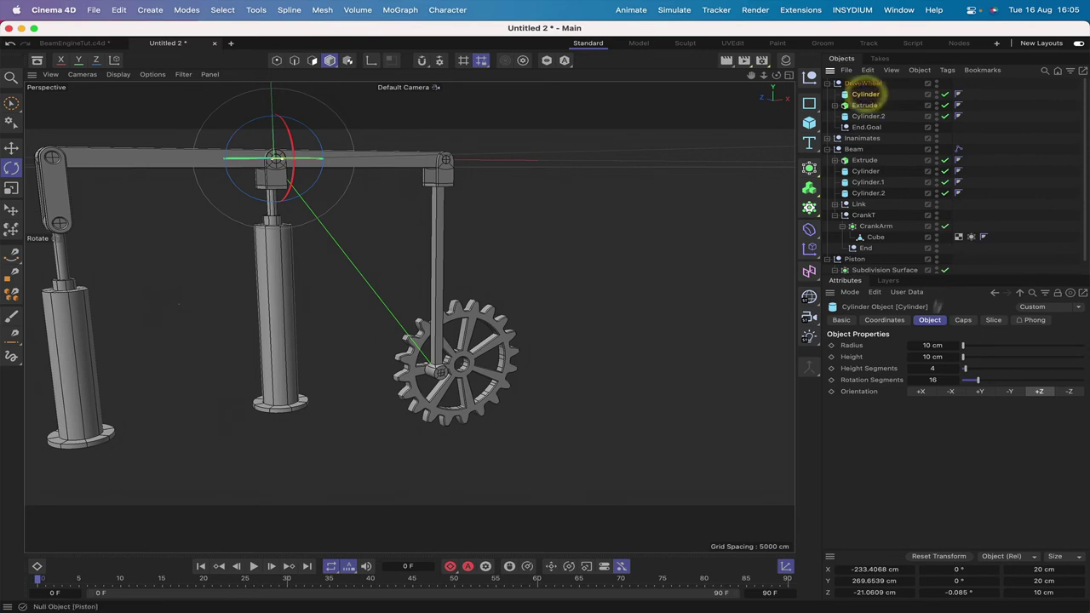
{"action": "left_click", "coordinate": [885, 319]}
{"action": "left_click", "coordinate": [889, 358]}
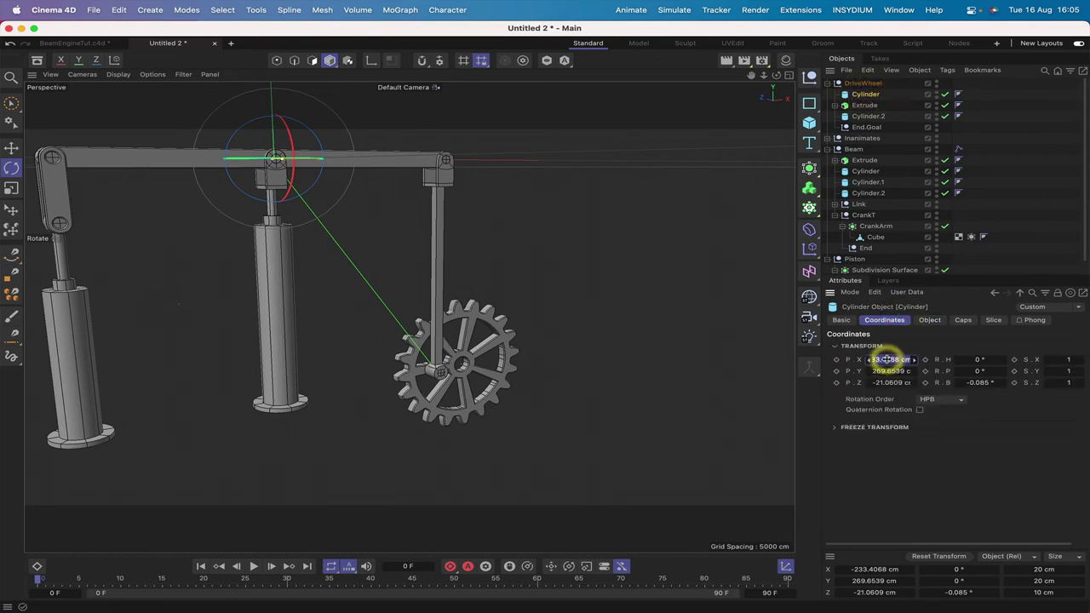
{"action": "type", "text": "0"}
{"action": "key", "text": "Return"}
{"action": "left_click", "coordinate": [888, 371]}
{"action": "type", "text": "0"}
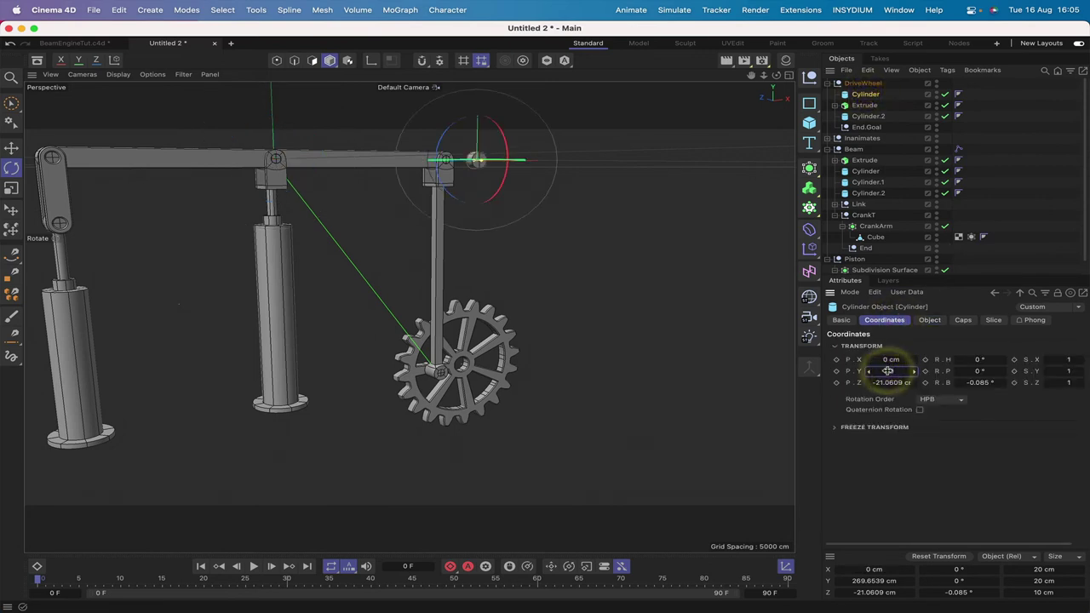
{"action": "key", "text": "Return"}
{"action": "left_click", "coordinate": [889, 382]}
{"action": "type", "text": "0"}
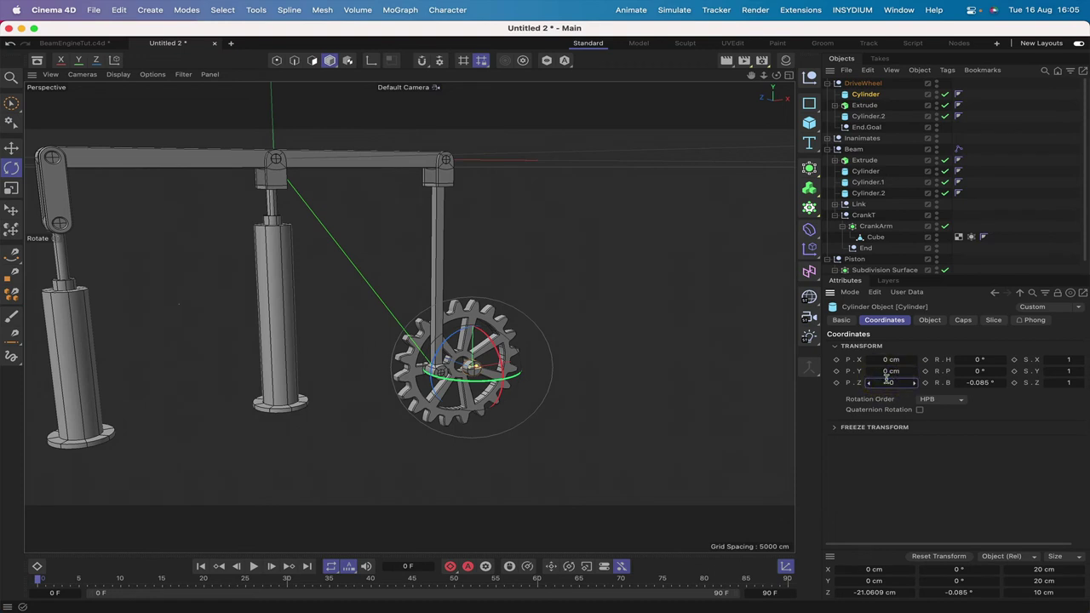
{"action": "key", "text": "Return"}
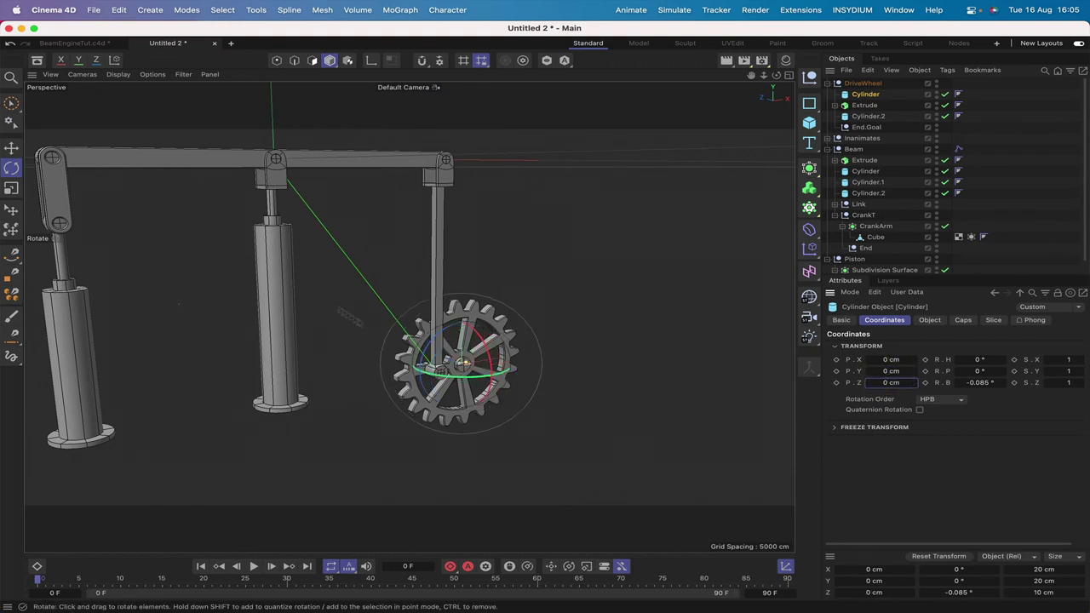
Step: Move the hub cylinder along Z to about 4.5 cm and fillet its caps with a 1 cm radius
{"action": "left_click", "coordinate": [11, 147]}
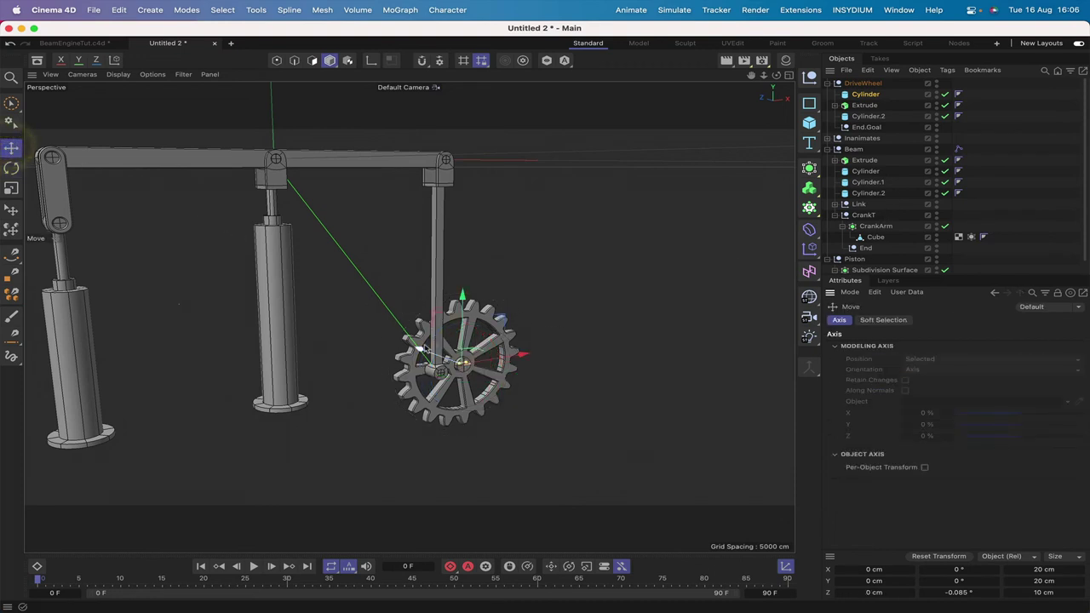
{"action": "left_click_drag", "start_coordinate": [419, 350], "coordinate": [418, 348]}
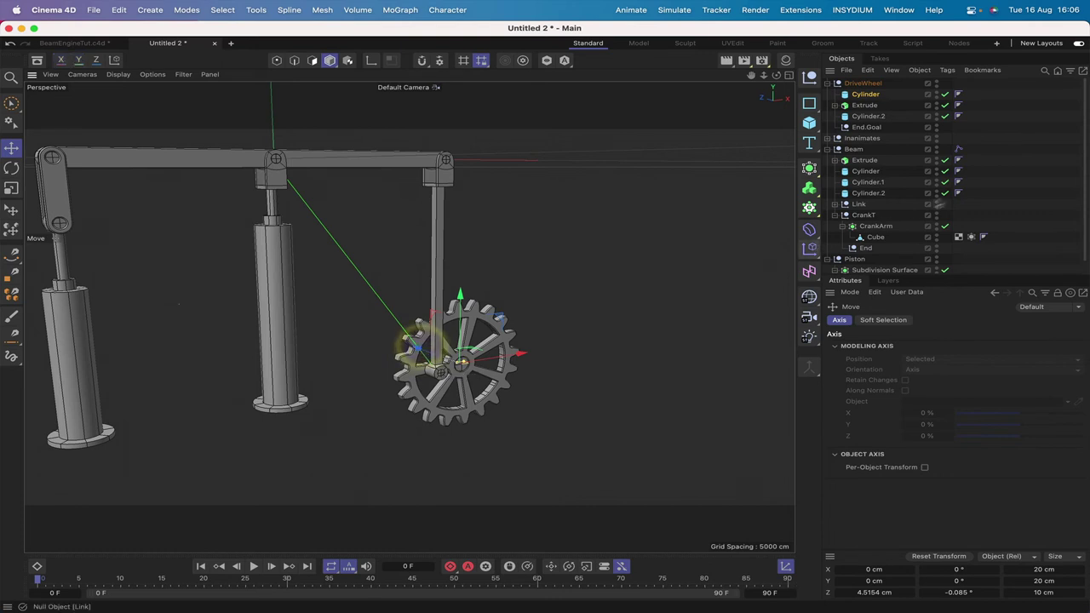
{"action": "left_click", "coordinate": [867, 95]}
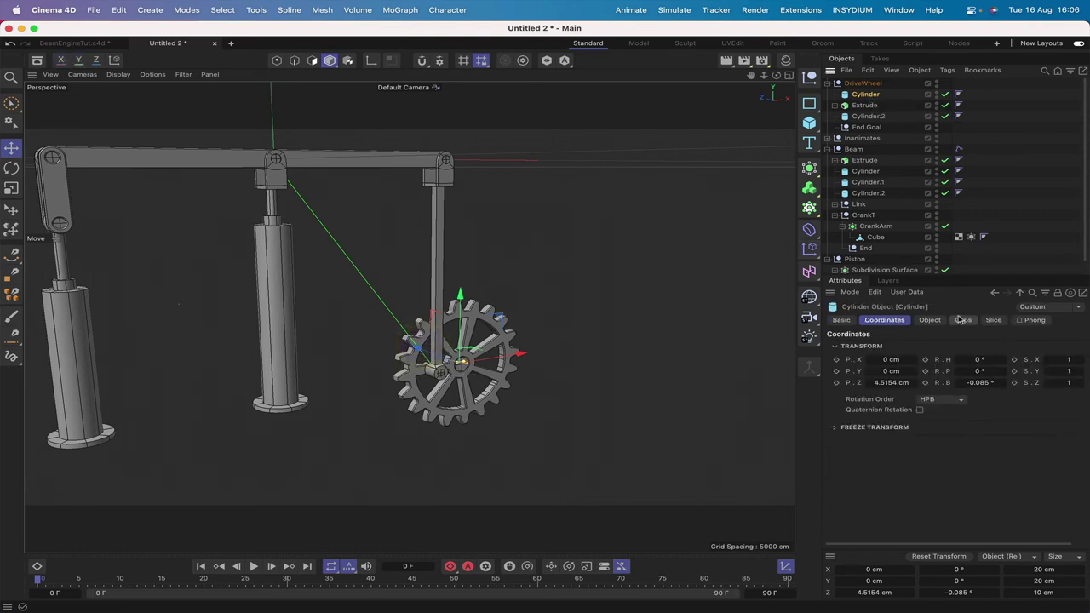
{"action": "left_click", "coordinate": [962, 321]}
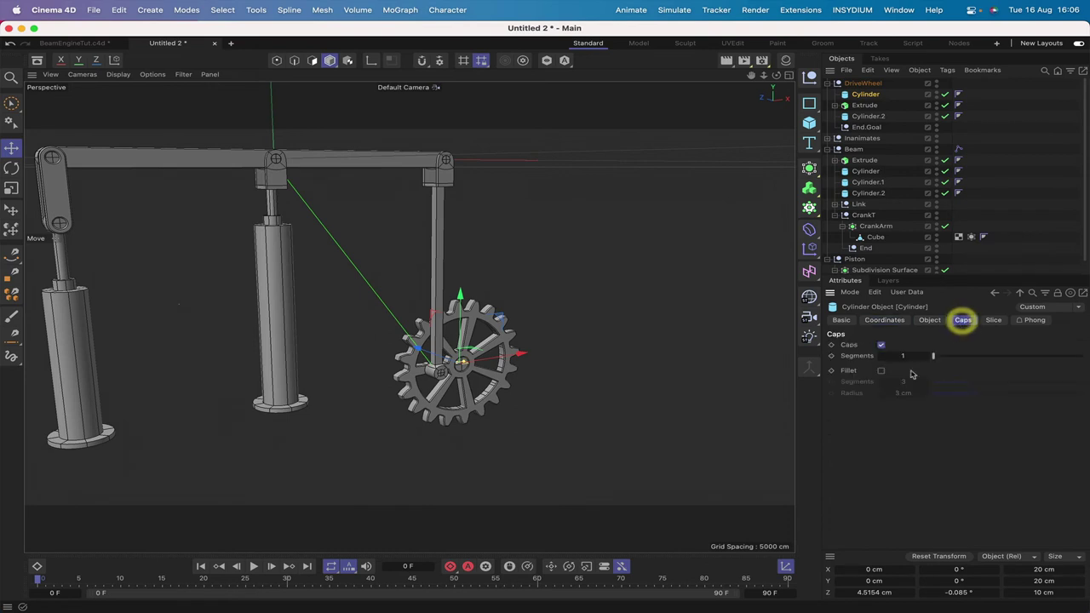
{"action": "left_click", "coordinate": [880, 371]}
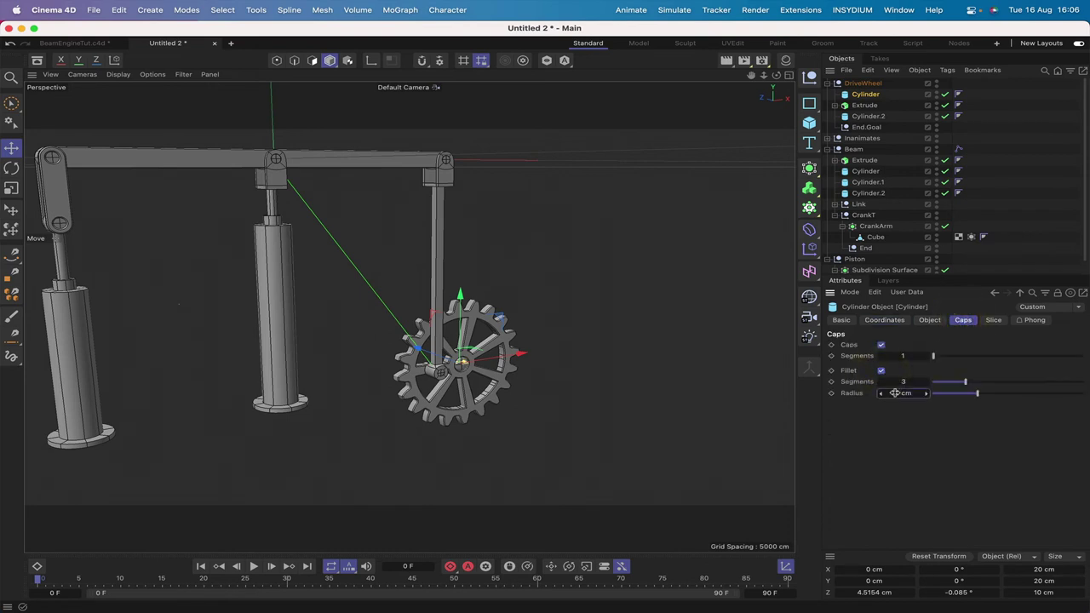
{"action": "double_click", "coordinate": [901, 392]}
{"action": "type", "text": "1"}
{"action": "key", "text": "Return"}
{"action": "left_click", "coordinate": [898, 88]}
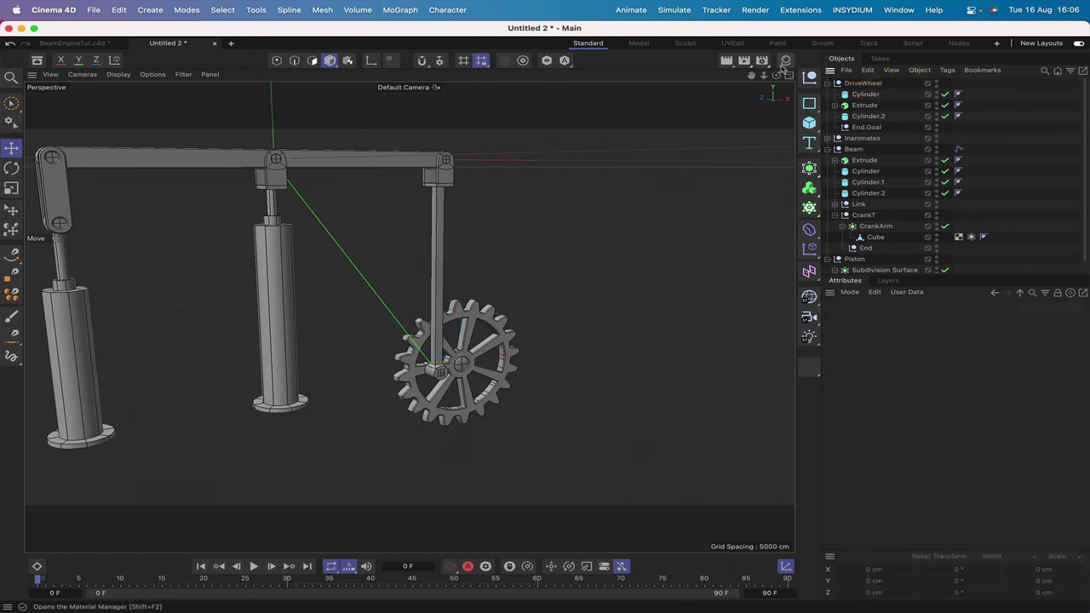
Step: Collapse the DriveWheel group and reorder it below Inanimates in the object hierarchy
{"action": "left_click_drag", "start_coordinate": [776, 75], "coordinate": [962, 75]}
{"action": "mouse_move", "coordinate": [273, 158]}
{"action": "left_mouse_down", "text": "alt"}
{"action": "mouse_move", "coordinate": [234, 170]}
{"action": "mouse_move", "coordinate": [327, 171]}
{"action": "mouse_move", "coordinate": [282, 159]}
{"action": "left_mouse_up", "text": "alt"}
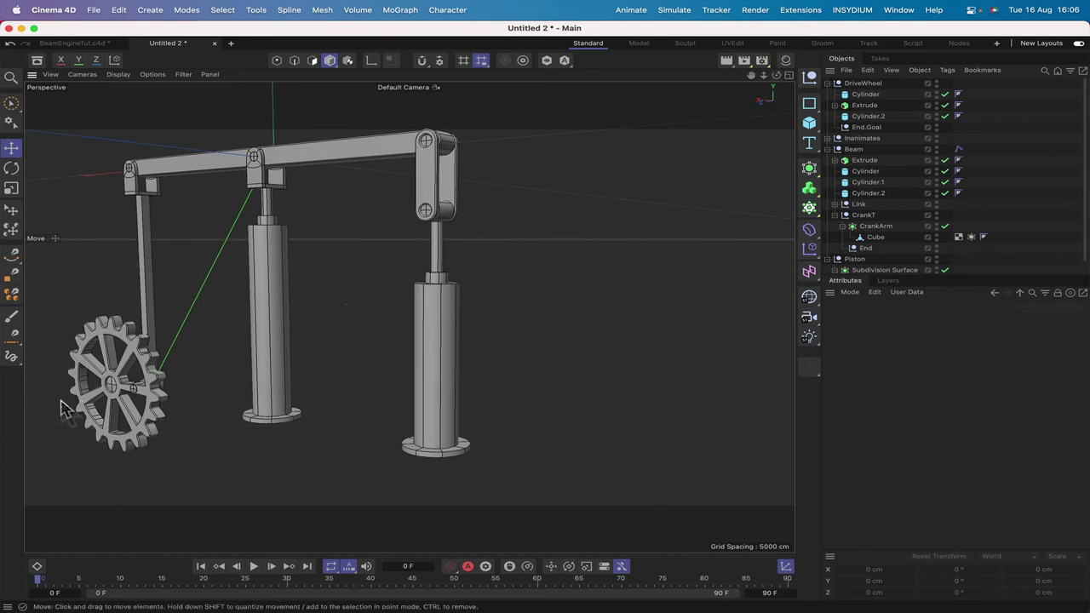
{"action": "left_click_drag", "start_coordinate": [776, 75], "coordinate": [587, 79]}
{"action": "left_click_drag", "start_coordinate": [750, 77], "coordinate": [877, 81]}
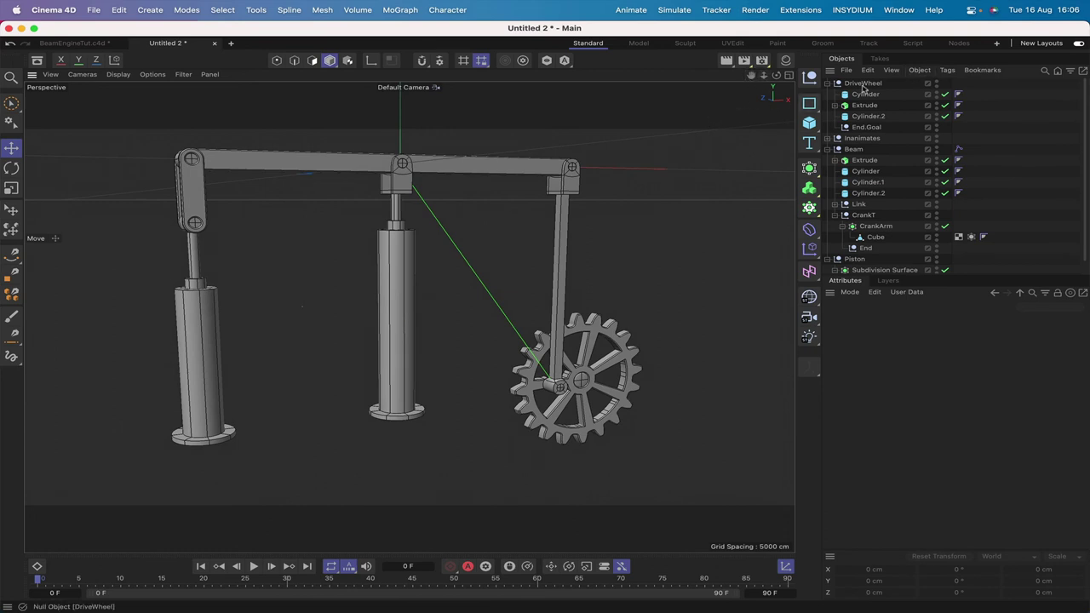
{"action": "left_click", "coordinate": [859, 83]}
{"action": "left_click", "coordinate": [827, 82]}
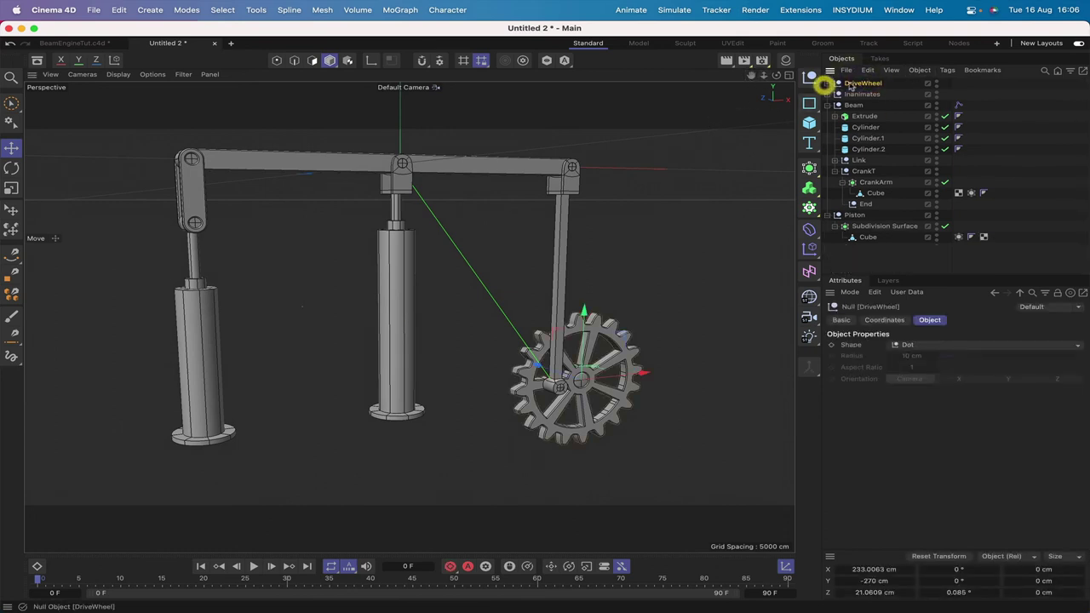
{"action": "mouse_move", "coordinate": [848, 86]}
{"action": "left_mouse_down"}
{"action": "mouse_move", "coordinate": [847, 100]}
{"action": "mouse_move", "coordinate": [862, 100]}
{"action": "left_mouse_up"}
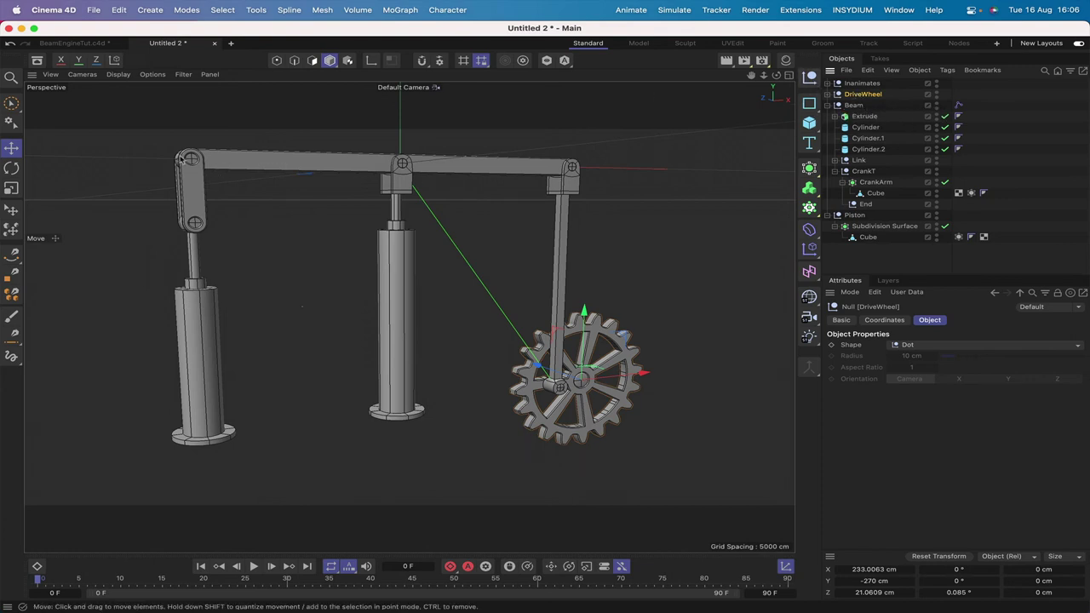
Step: Expand the Link null and take Front, Rear and Cylinder.1 out of it, keeping them under Beam
{"action": "left_click", "coordinate": [858, 160]}
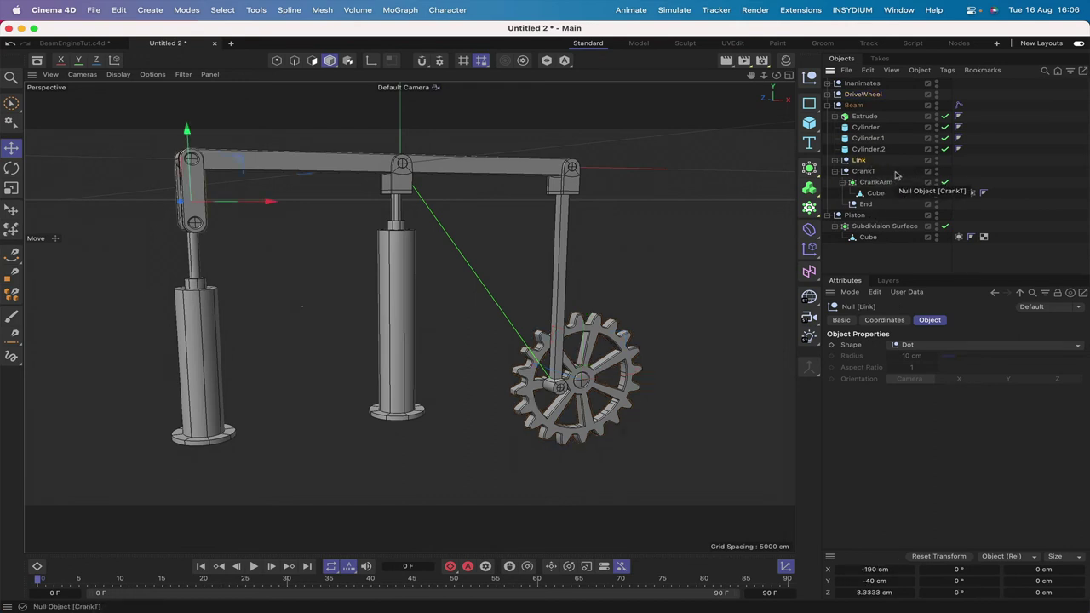
{"action": "left_click", "coordinate": [834, 161]}
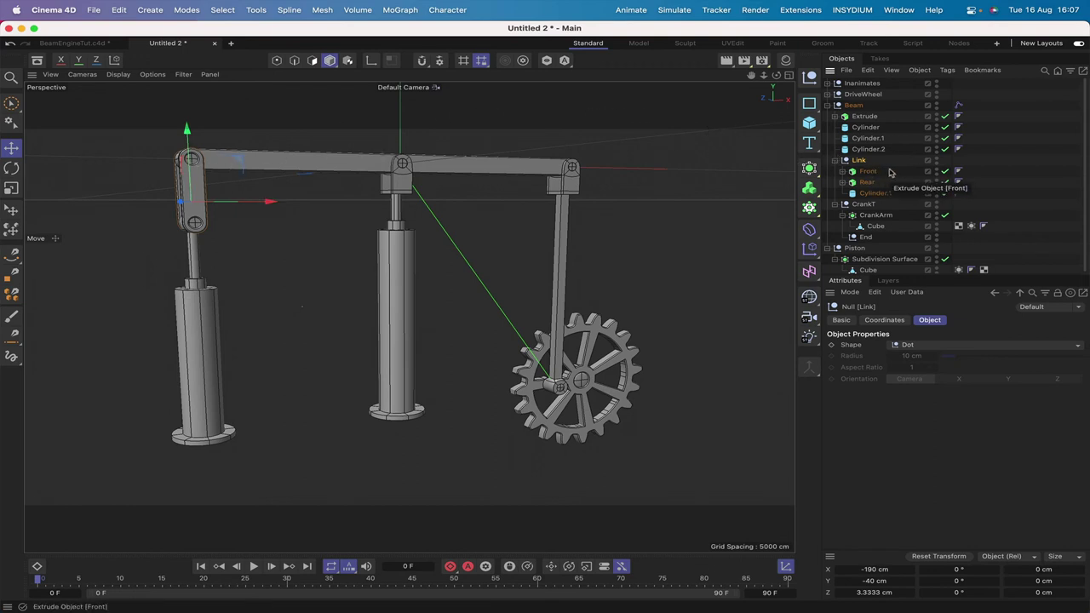
{"action": "left_click_drag", "start_coordinate": [888, 170], "coordinate": [838, 194]}
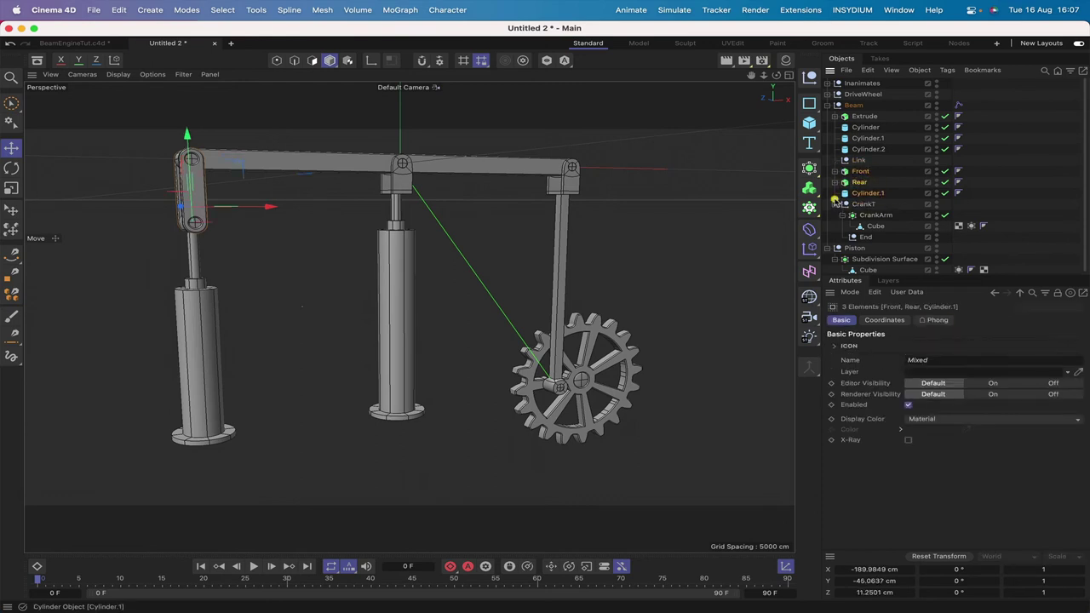
Step: Set the emptied Link null's Y position to 0 cm to align it with the beam's end pivot
{"action": "left_click", "coordinate": [860, 161]}
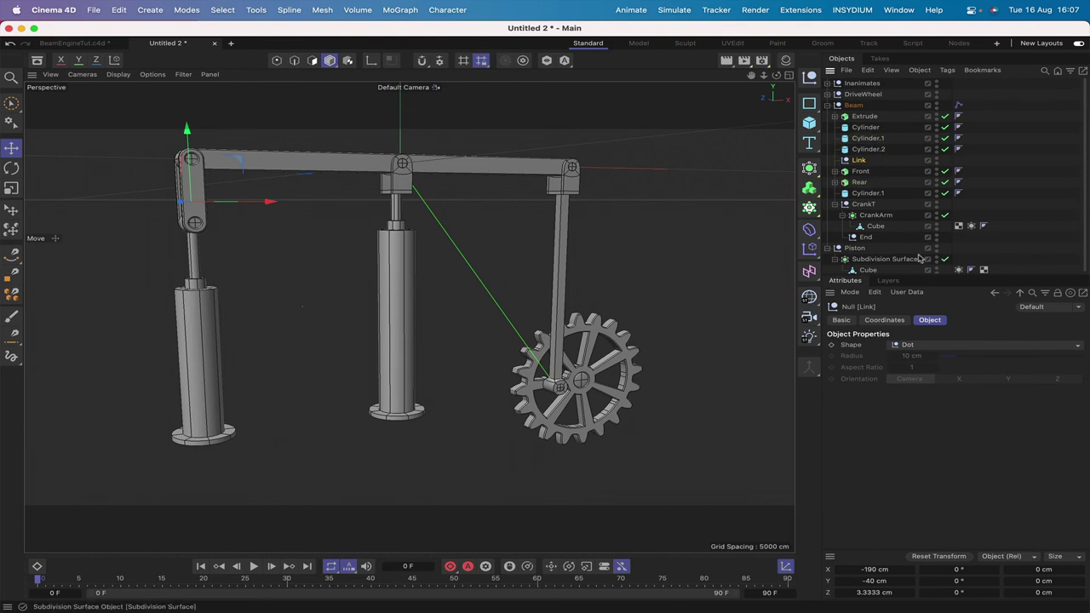
{"action": "left_click", "coordinate": [884, 319]}
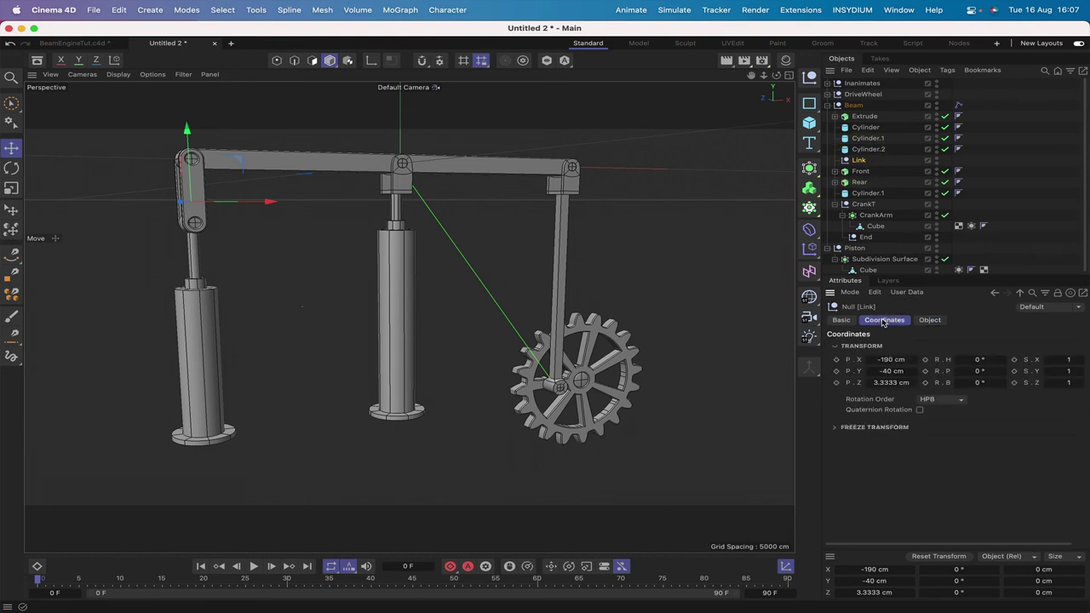
{"action": "left_click", "coordinate": [883, 373]}
{"action": "type", "text": "0"}
{"action": "key", "text": "Return"}
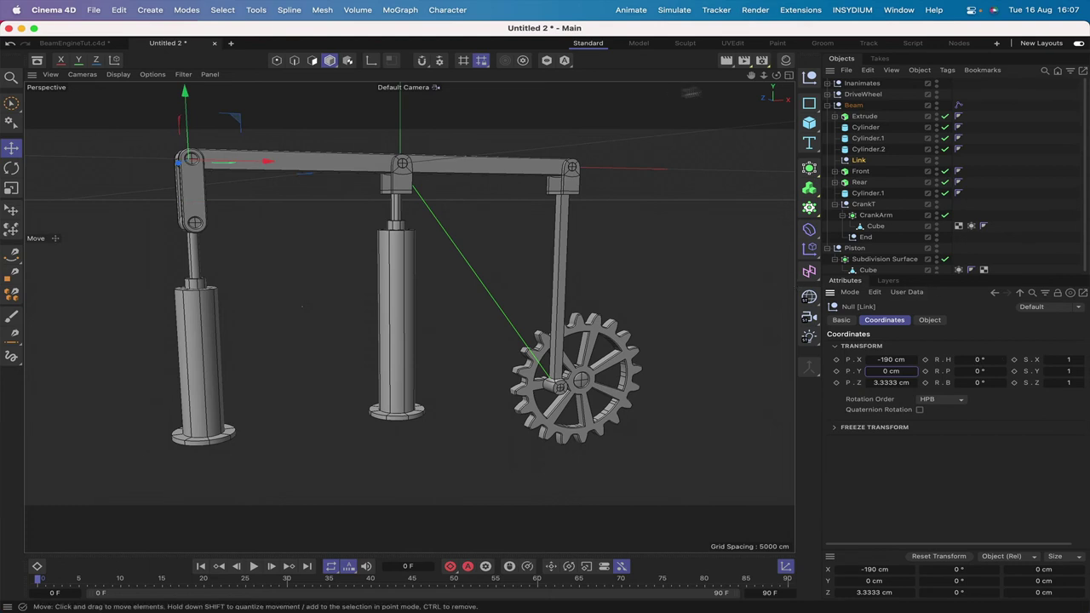
Step: Set the Link null's pitch rotation to -90° so its Z axis points down towards the piston
{"action": "mouse_move", "coordinate": [776, 75]}
{"action": "left_mouse_down"}
{"action": "mouse_move", "coordinate": [902, 75]}
{"action": "mouse_move", "coordinate": [780, 76]}
{"action": "left_mouse_up"}
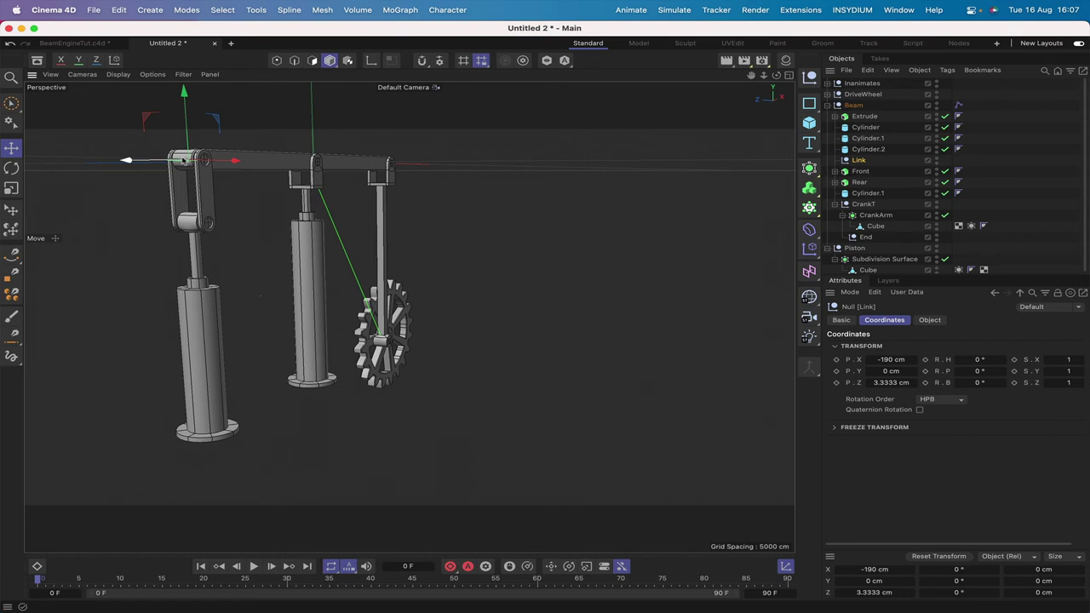
{"action": "left_click", "coordinate": [860, 159]}
{"action": "left_click", "coordinate": [975, 372]}
{"action": "key", "text": "Return"}
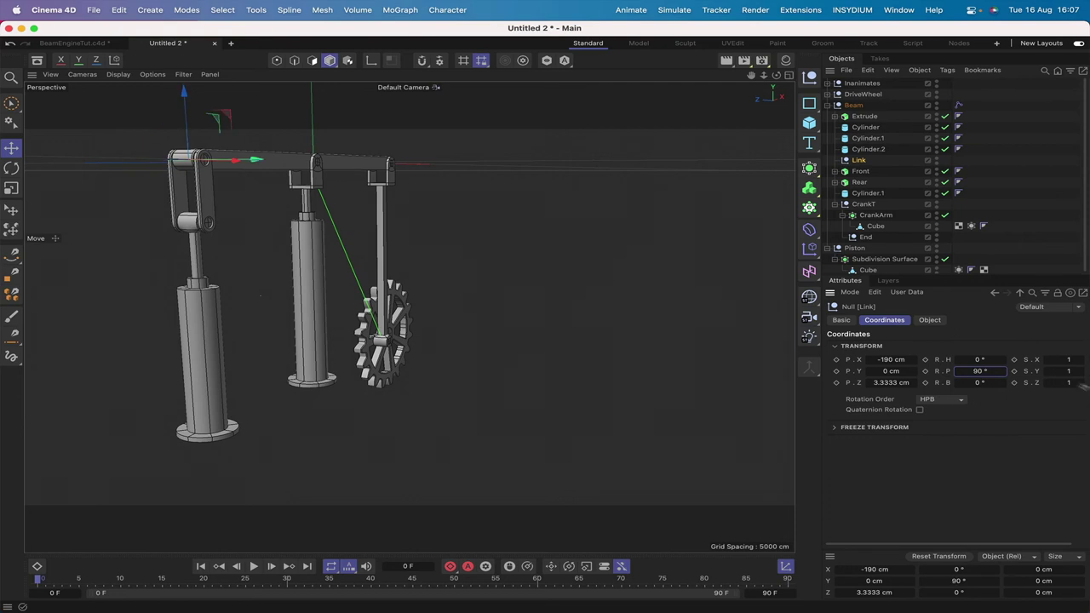
{"action": "left_click", "coordinate": [981, 372]}
{"action": "key", "text": "BackSpace"}
{"action": "key", "text": "Return"}
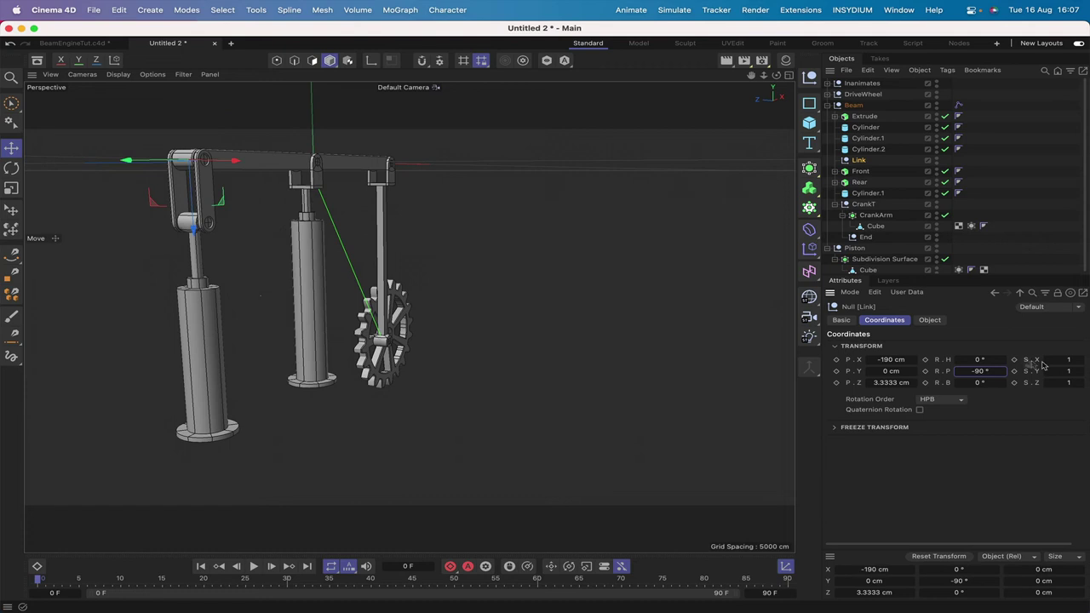
Step: Put Front, Rear and Cylinder.1 back inside the Link null
{"action": "left_click_drag", "start_coordinate": [775, 75], "coordinate": [715, 75]}
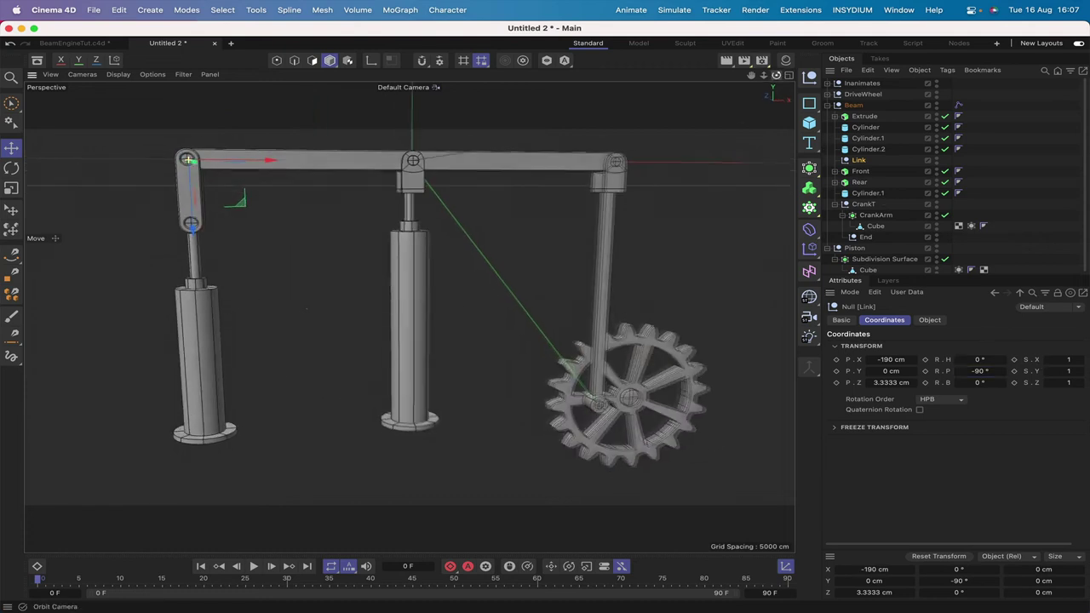
{"action": "left_click_drag", "start_coordinate": [332, 191], "coordinate": [313, 191], "text": "alt"}
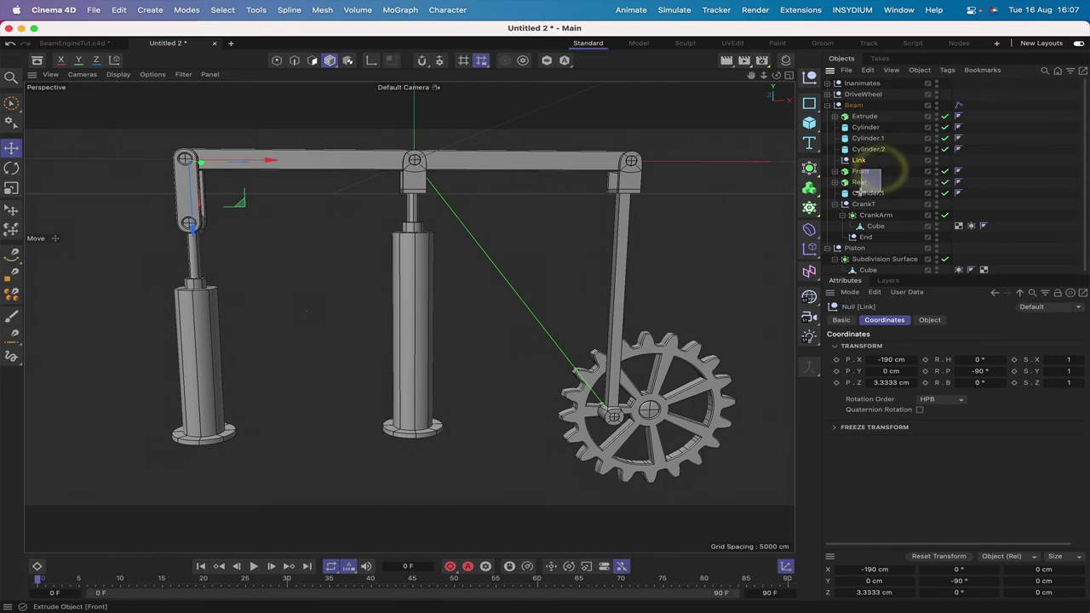
{"action": "left_click_drag", "start_coordinate": [861, 191], "coordinate": [861, 159]}
{"action": "left_click_drag", "start_coordinate": [862, 160], "coordinate": [862, 161]}
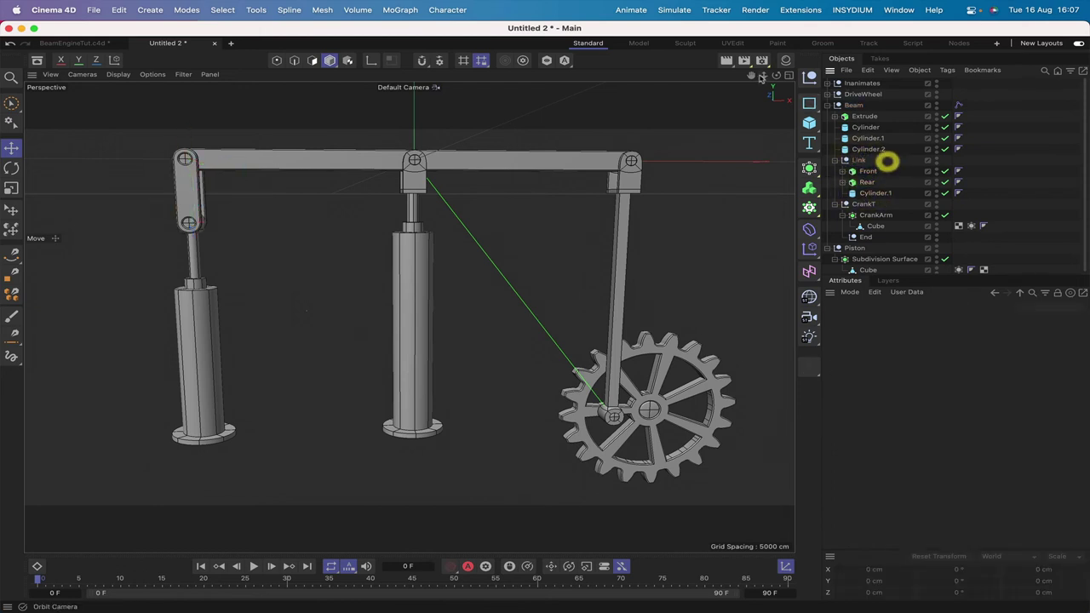
Step: Add a Target tag to the Link null and assign the Piston null as its target object
{"action": "left_click_drag", "start_coordinate": [776, 75], "coordinate": [775, 75]}
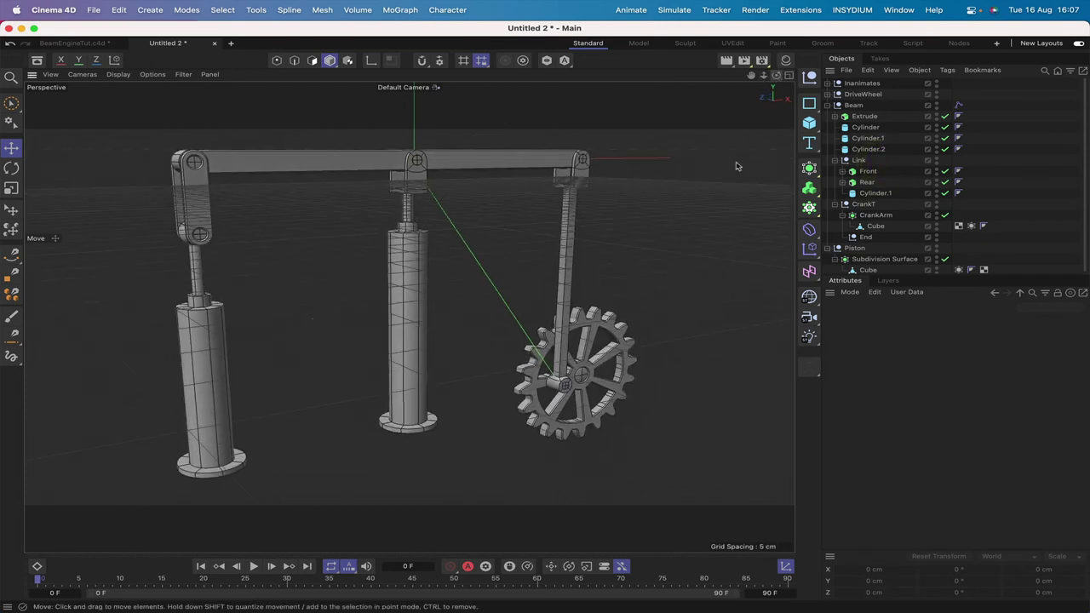
{"action": "left_click", "coordinate": [855, 248]}
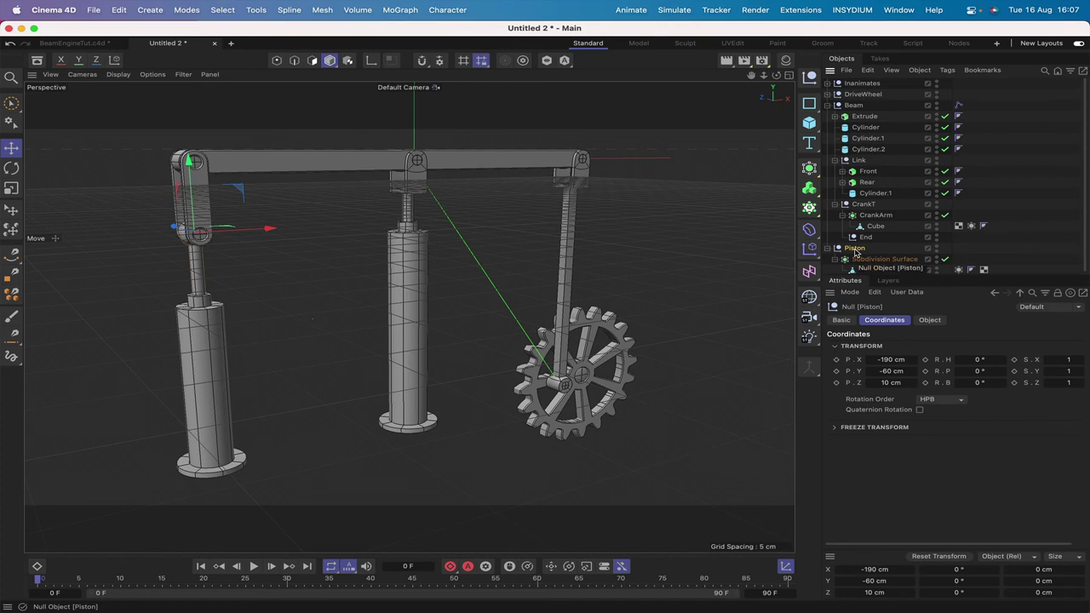
{"action": "left_click", "coordinate": [857, 159]}
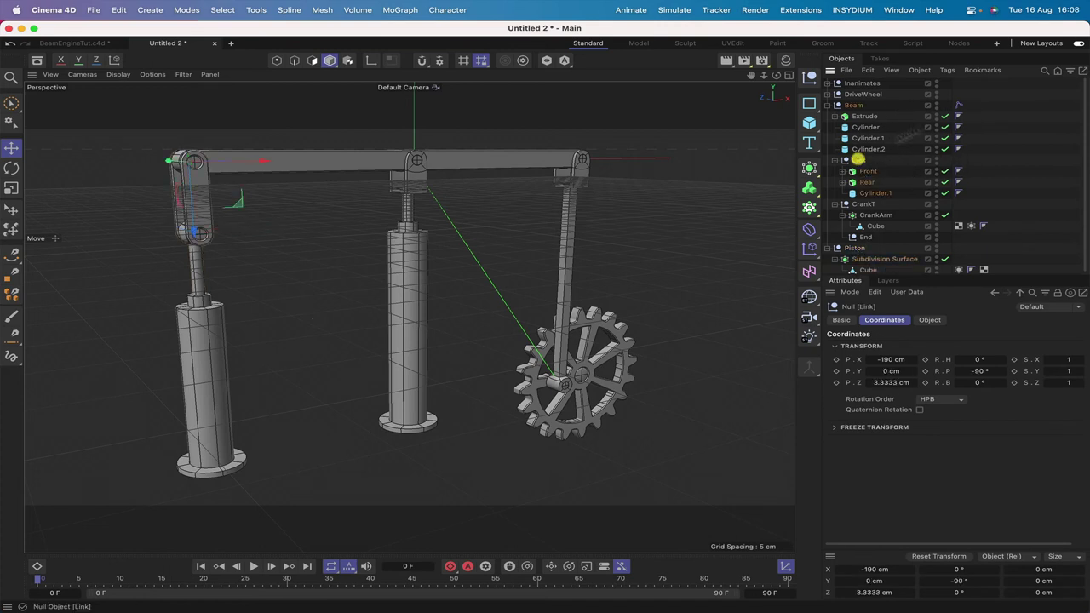
{"action": "left_click", "coordinate": [947, 70]}
{"action": "mouse_move", "coordinate": [968, 91]}
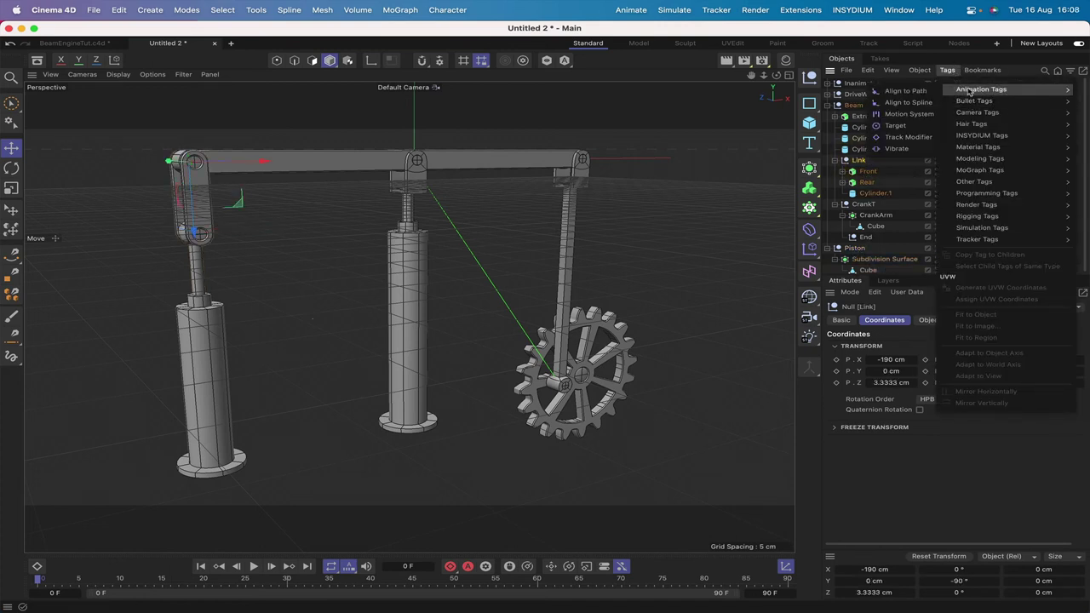
{"action": "left_click", "coordinate": [896, 125]}
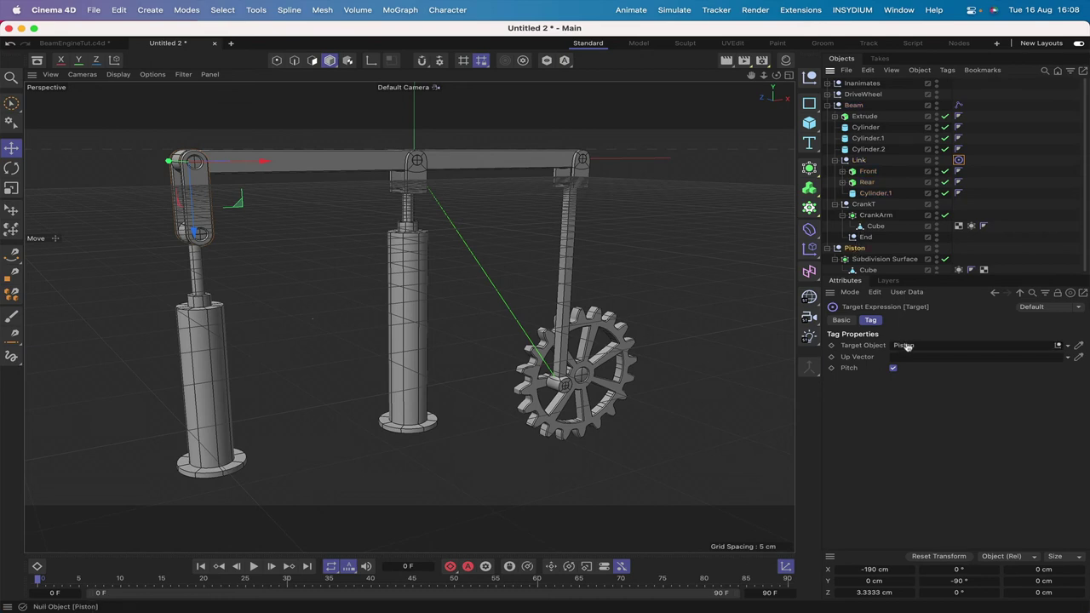
{"action": "left_click_drag", "start_coordinate": [907, 347], "coordinate": [906, 345]}
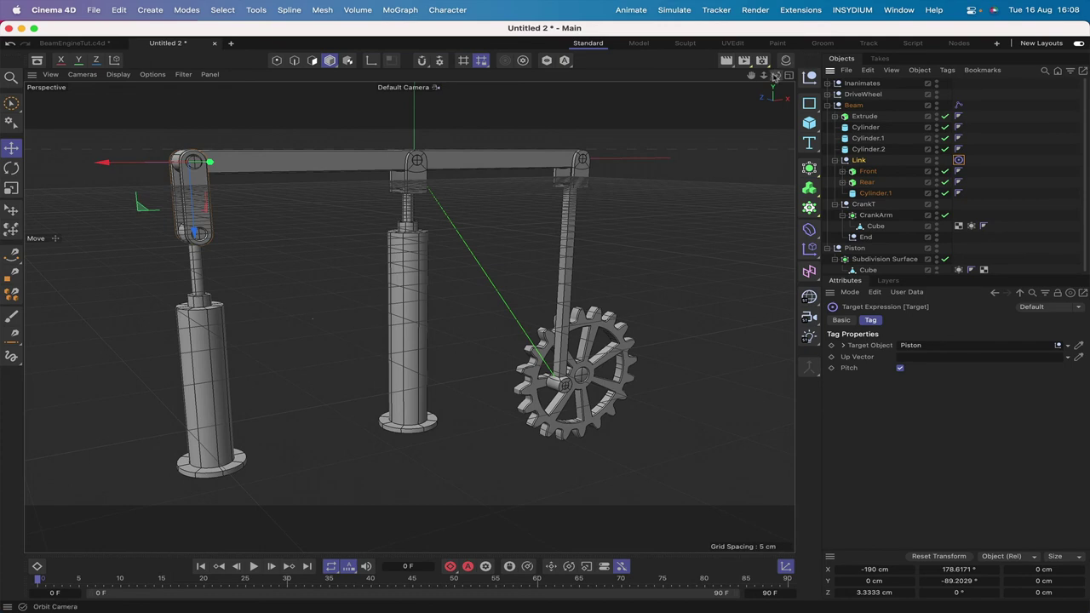
Step: Add an XPresso tag to the CrankT null and position its editor clear of the object hierarchy
{"action": "left_click_drag", "start_coordinate": [775, 75], "coordinate": [777, 78]}
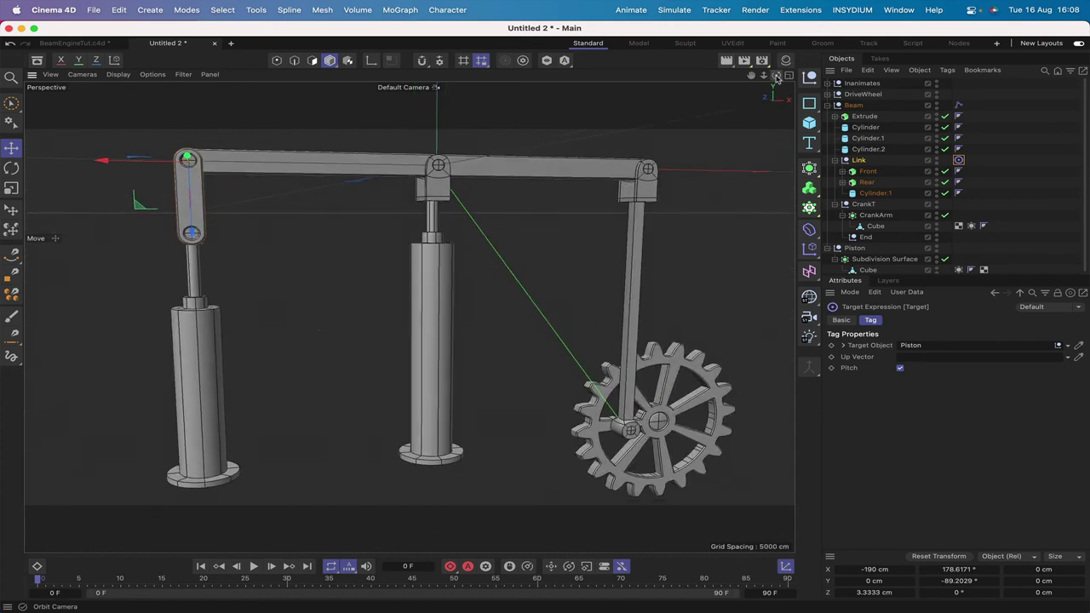
{"action": "left_click", "coordinate": [865, 204]}
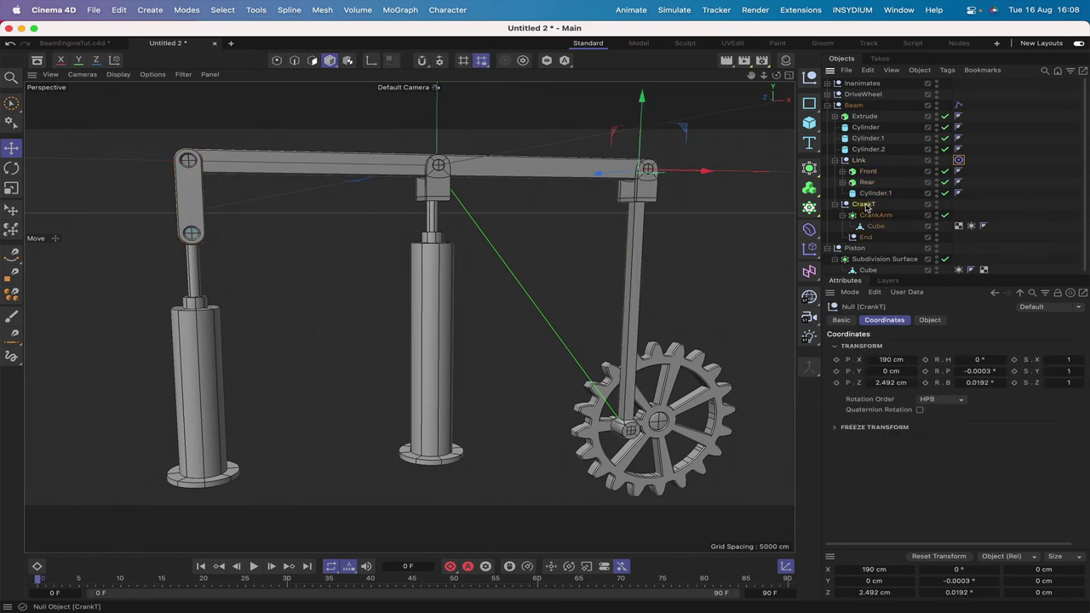
{"action": "left_click", "coordinate": [946, 69]}
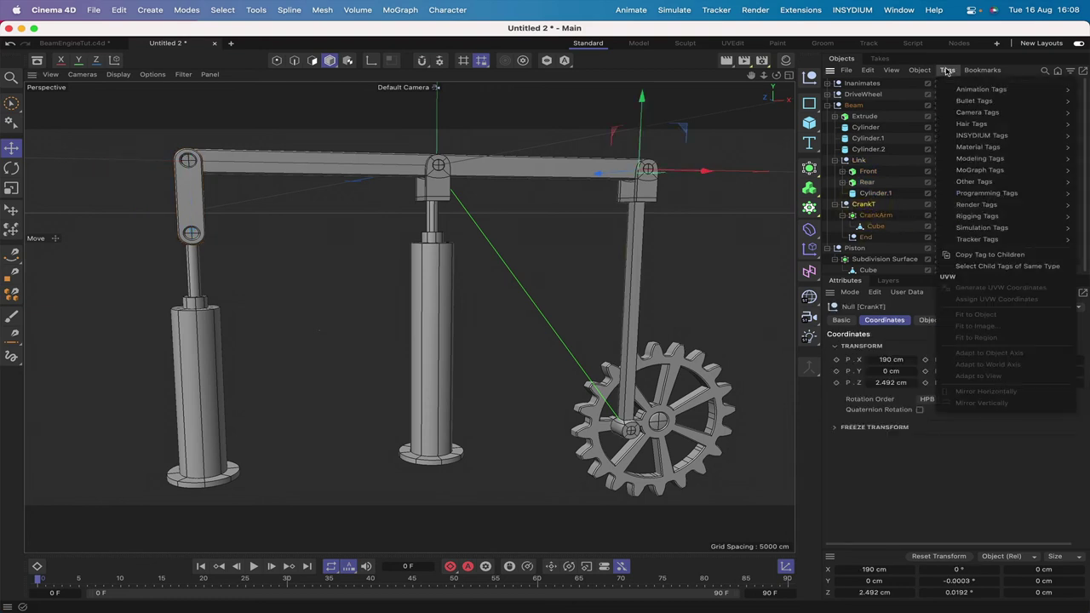
{"action": "mouse_move", "coordinate": [976, 173]}
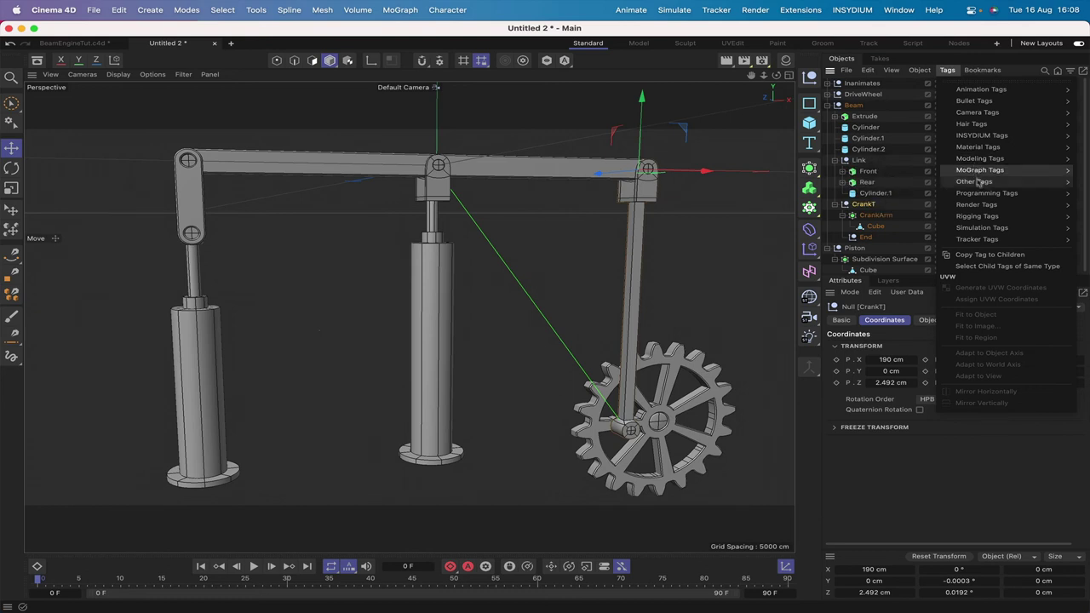
{"action": "mouse_move", "coordinate": [980, 196]}
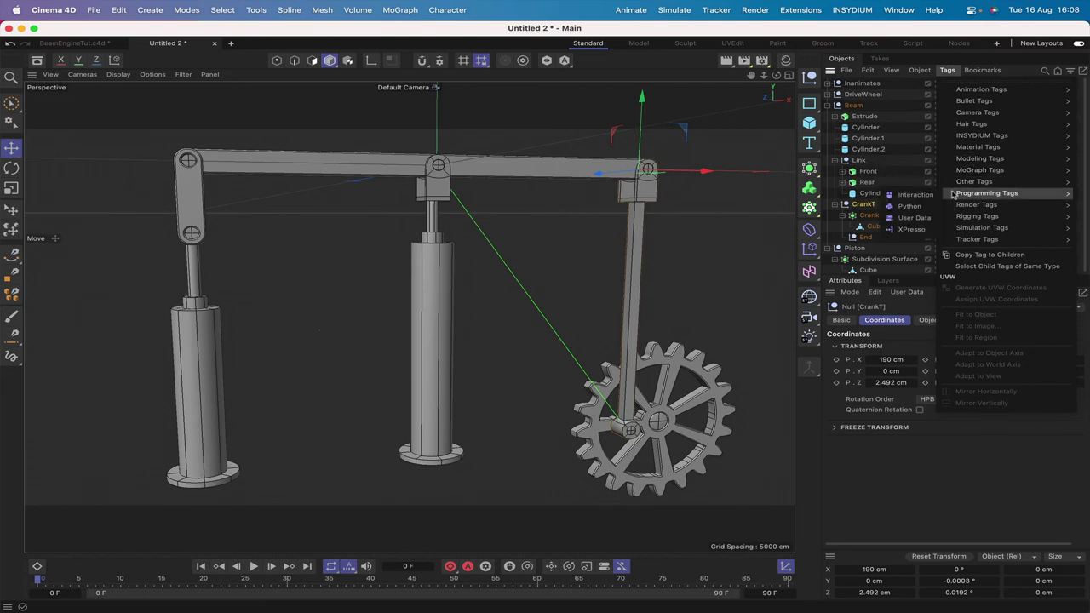
{"action": "left_click", "coordinate": [909, 230]}
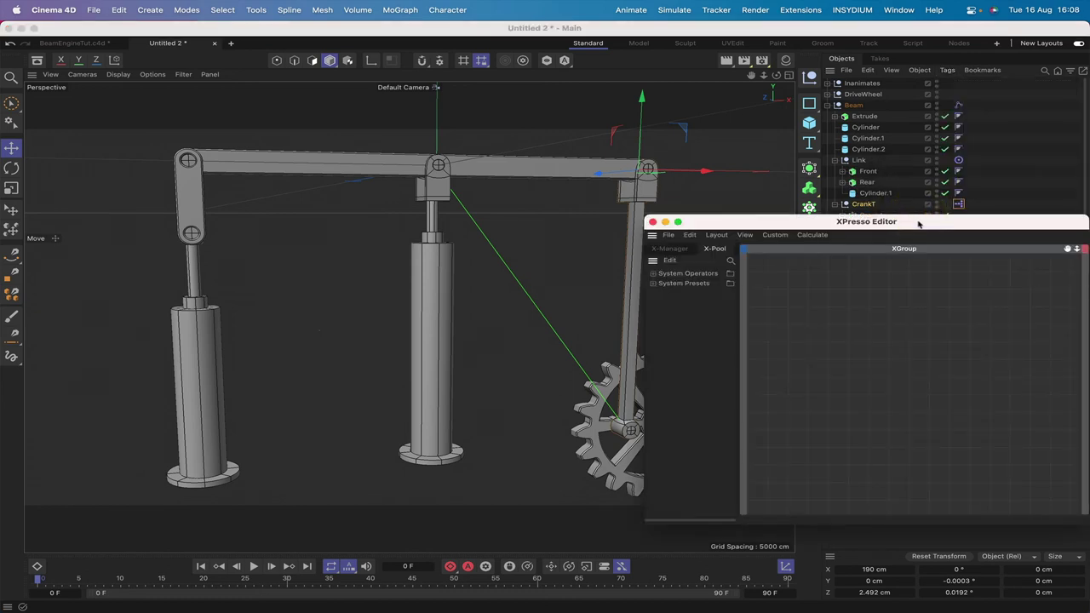
{"action": "left_click_drag", "start_coordinate": [919, 214], "coordinate": [615, 261]}
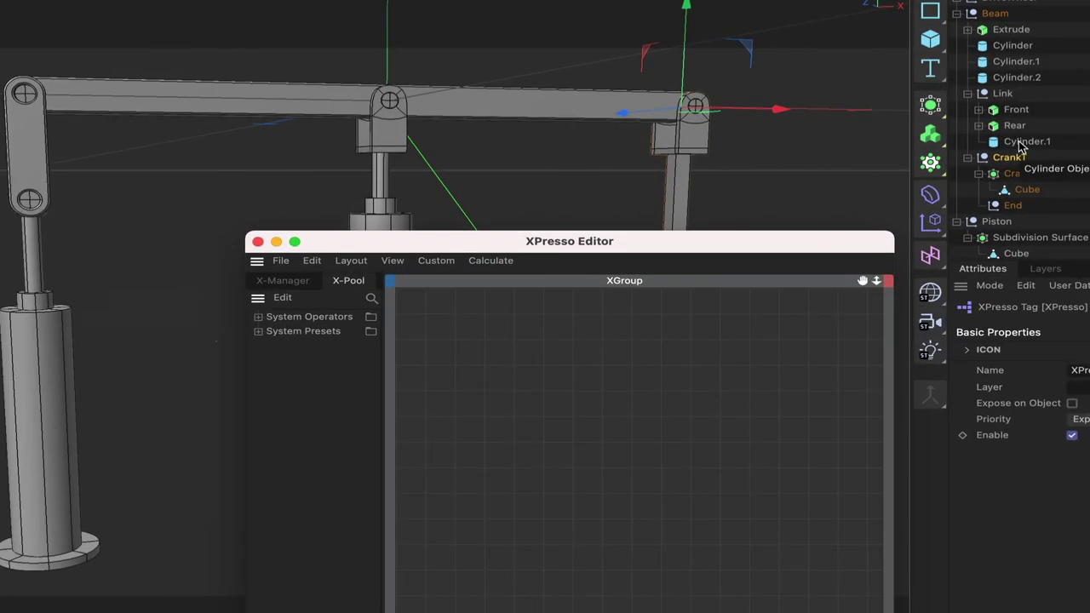
Step: Add the Link's Cylinder.1 as an XPresso node with a Global Position . Y output and expand the node
{"action": "left_click", "coordinate": [901, 184]}
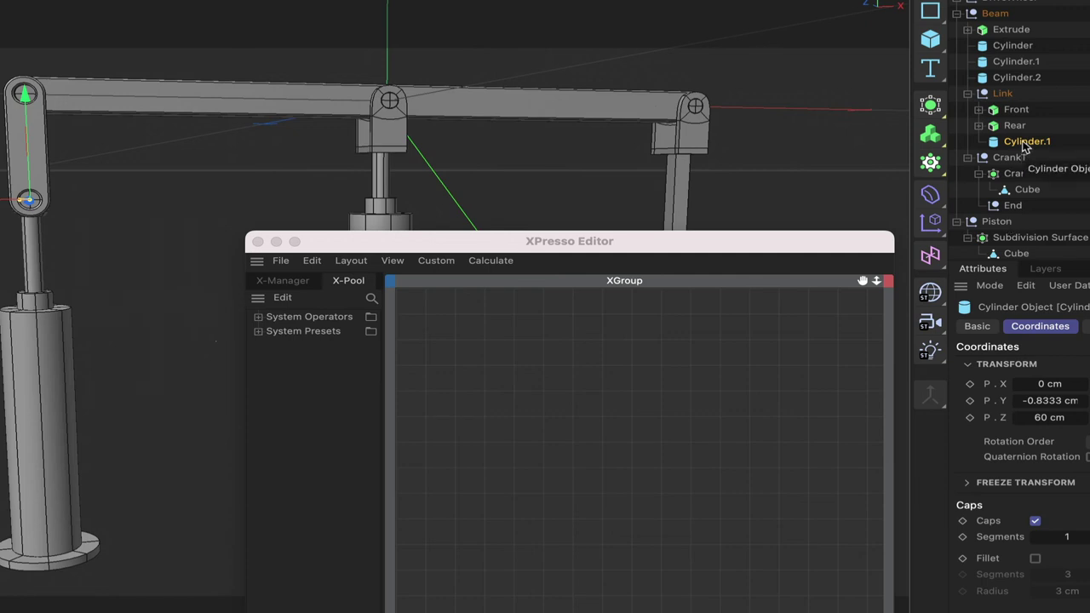
{"action": "left_click_drag", "start_coordinate": [1025, 147], "coordinate": [470, 344]}
{"action": "left_click", "coordinate": [497, 340]}
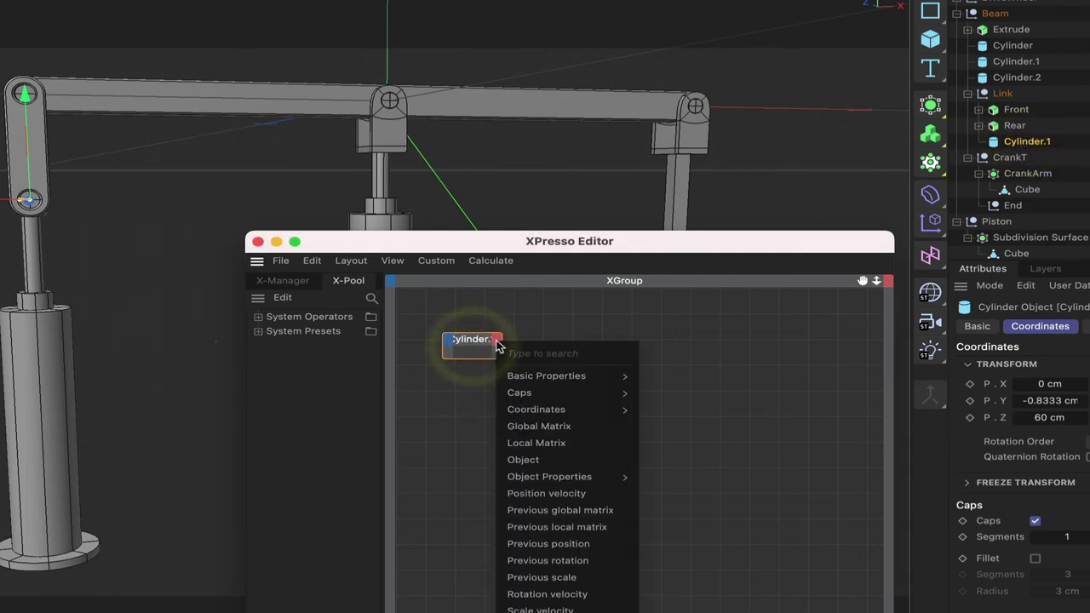
{"action": "mouse_move", "coordinate": [615, 418]}
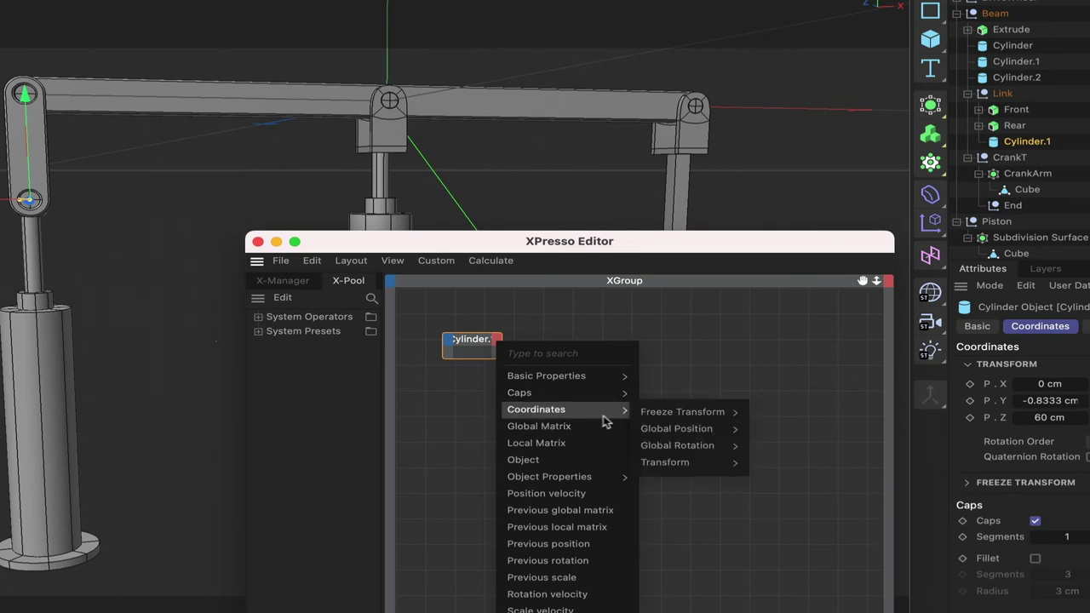
{"action": "mouse_move", "coordinate": [677, 433]}
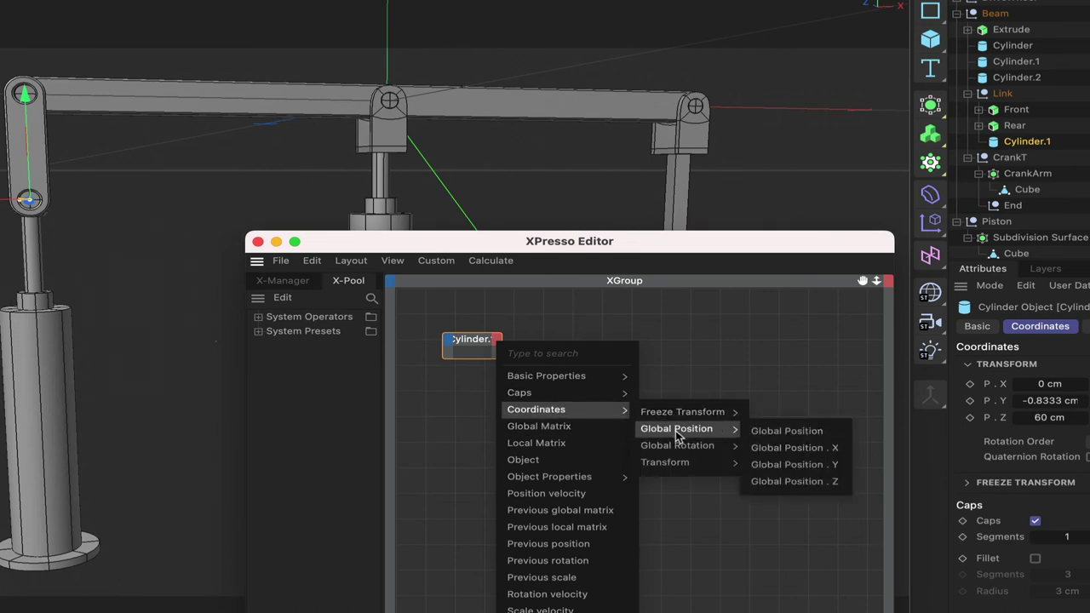
{"action": "left_click", "coordinate": [800, 467]}
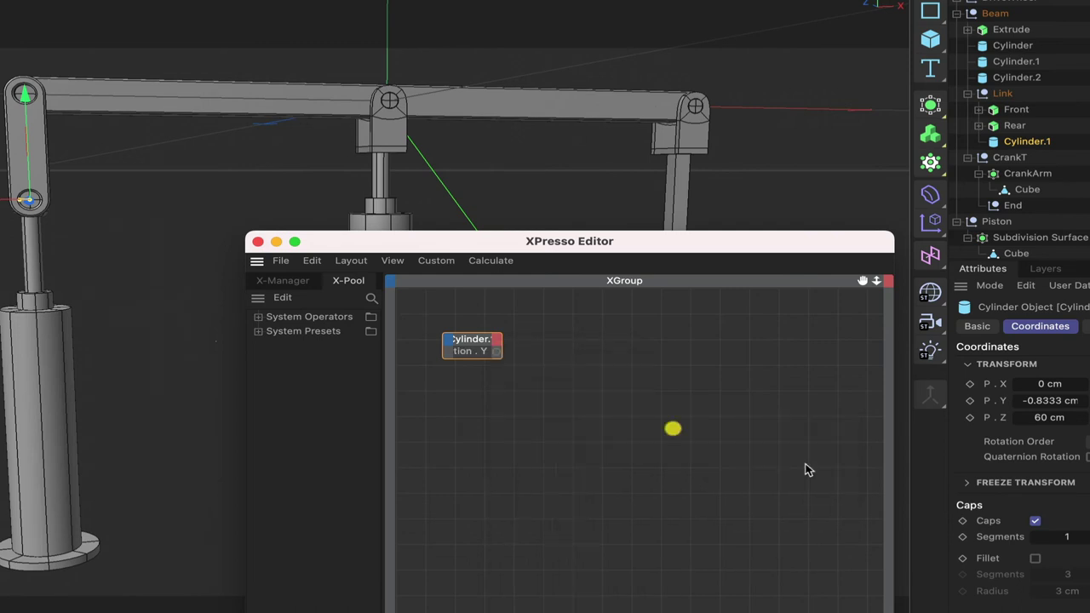
{"action": "double_click", "coordinate": [480, 341]}
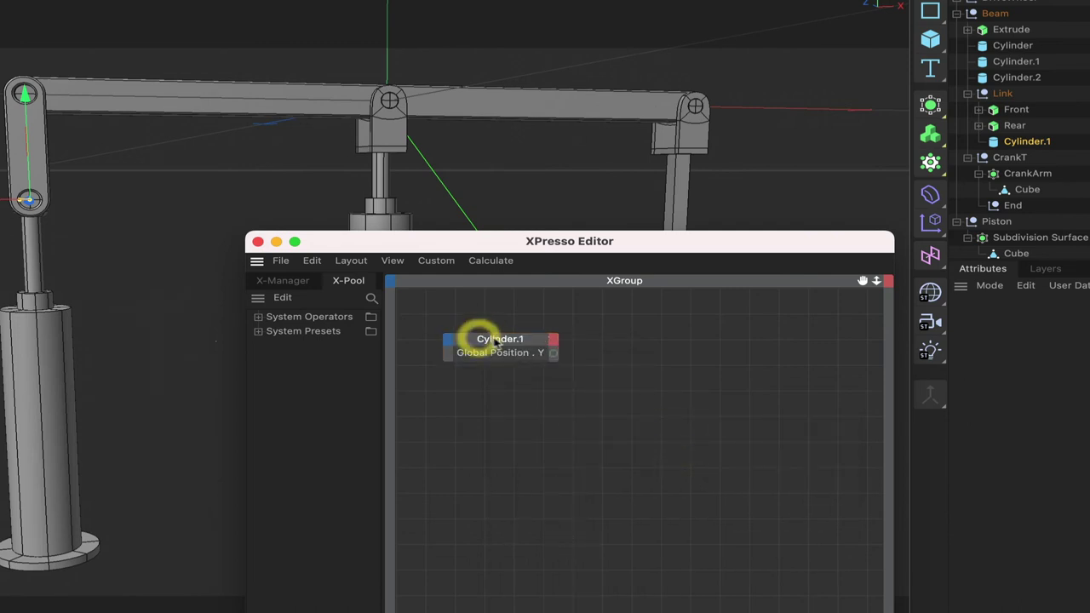
{"action": "left_click_drag", "start_coordinate": [503, 339], "coordinate": [491, 333]}
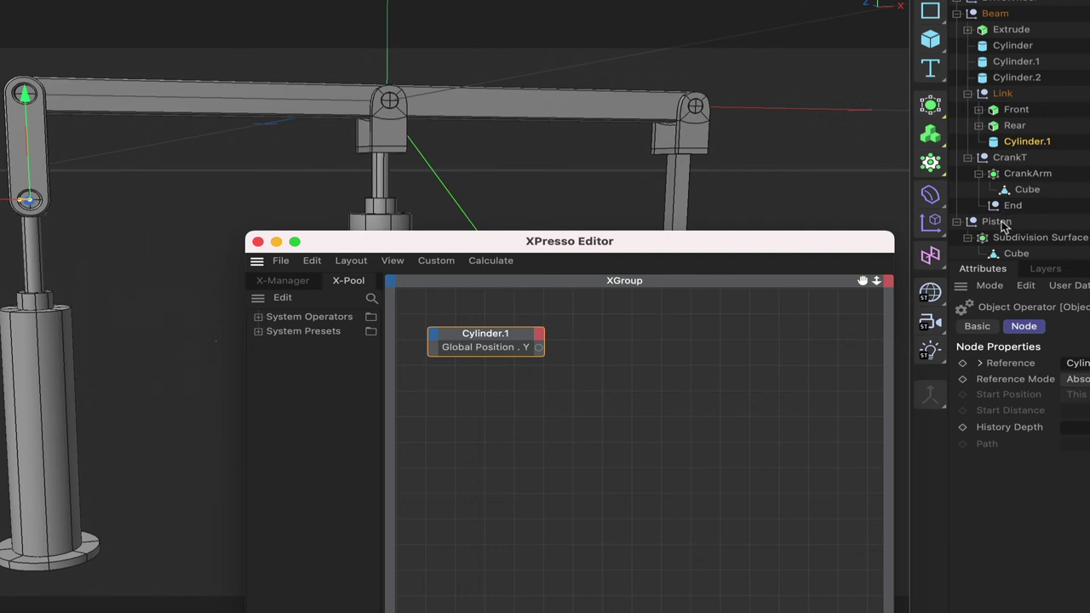
Step: Add a Piston node with a Global Position . Y input, connect Cylinder.1's Y output to it, and close the XPresso Editor
{"action": "left_click_drag", "start_coordinate": [998, 222], "coordinate": [678, 344]}
{"action": "left_click", "coordinate": [654, 337]}
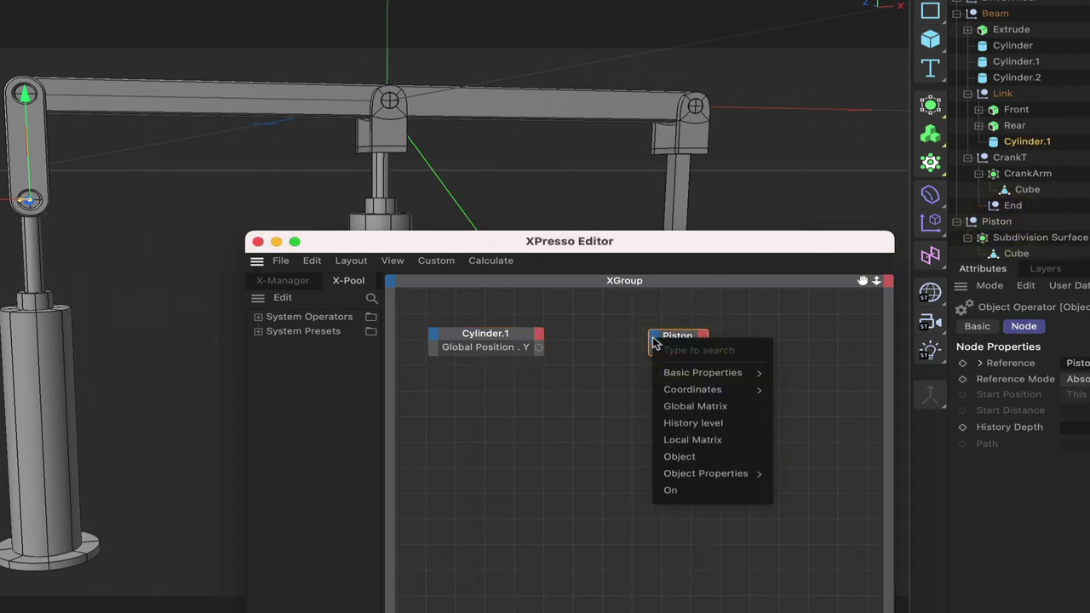
{"action": "mouse_move", "coordinate": [672, 391]}
{"action": "mouse_move", "coordinate": [754, 390]}
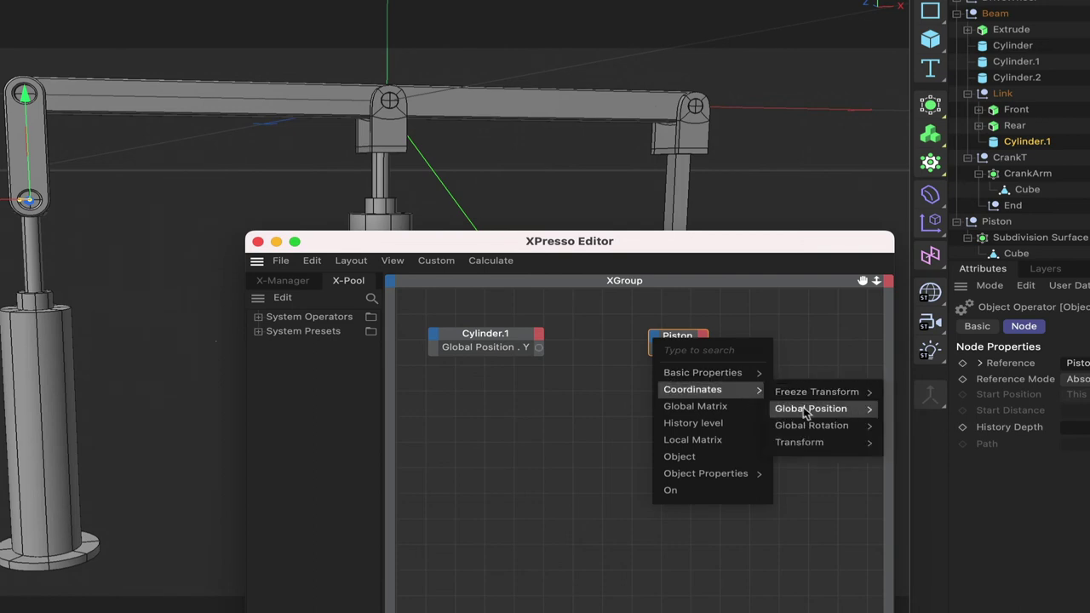
{"action": "mouse_move", "coordinate": [813, 409]}
{"action": "left_click", "coordinate": [928, 444]}
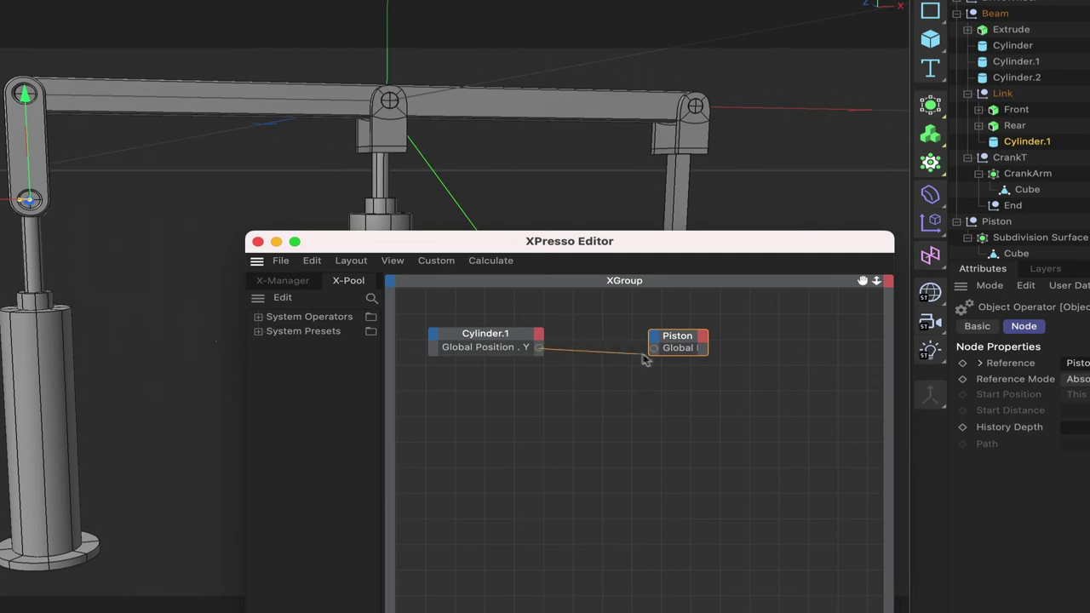
{"action": "left_click_drag", "start_coordinate": [645, 360], "coordinate": [720, 330]}
{"action": "double_click", "coordinate": [686, 333]}
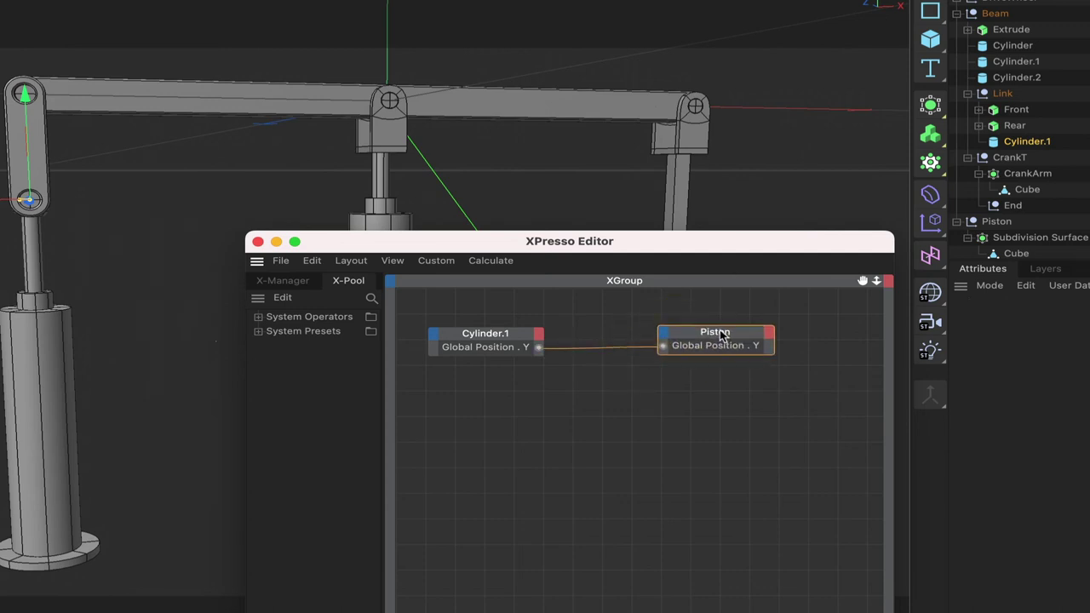
{"action": "left_click", "coordinate": [720, 333]}
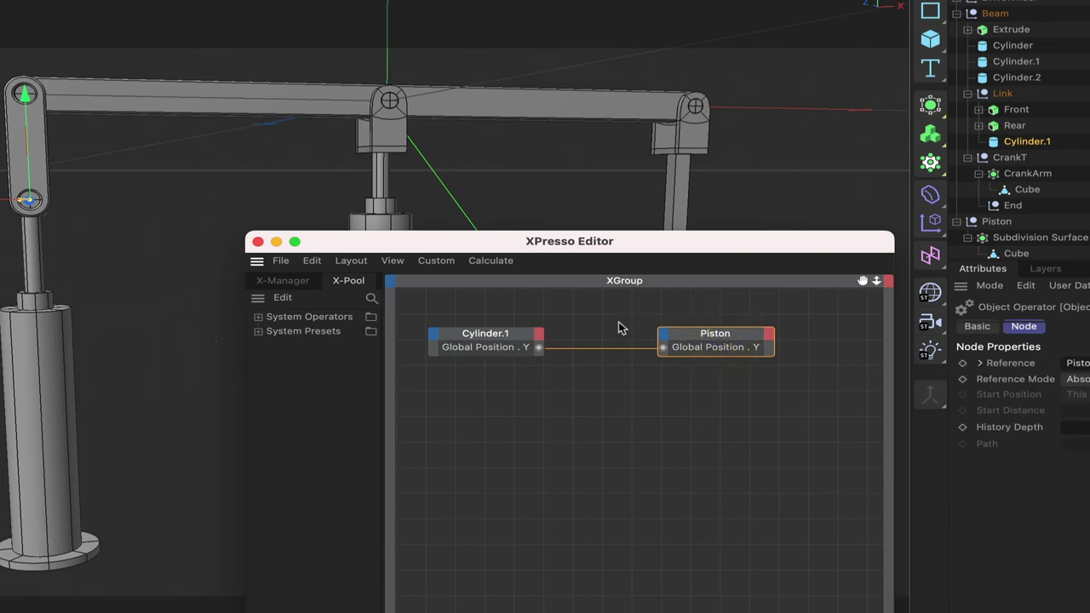
{"action": "left_click", "coordinate": [257, 243]}
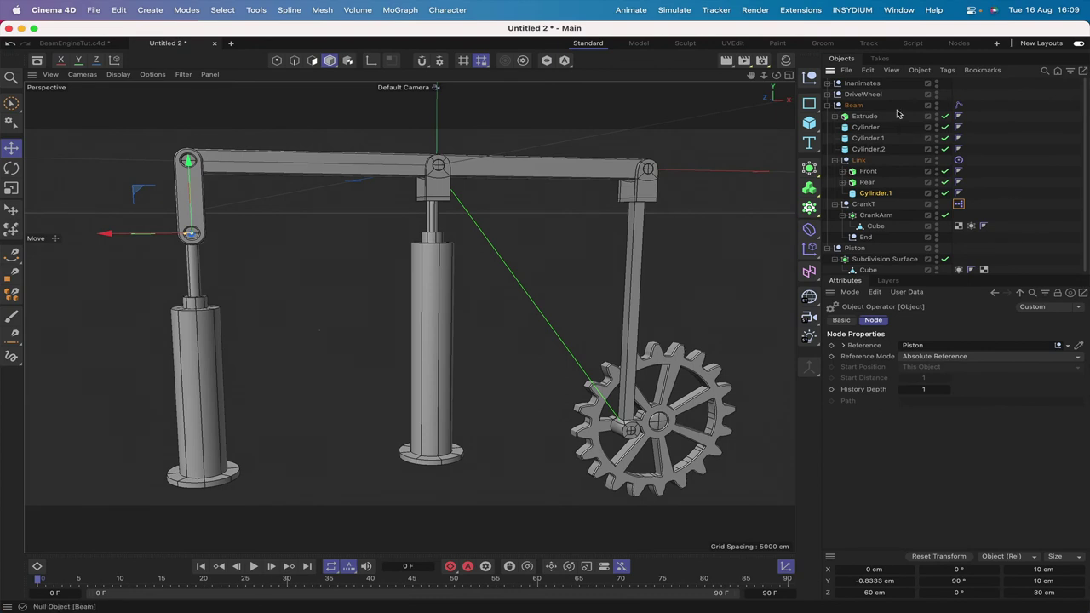
Step: Test the linkage by rotating the DriveWheel about 3° around its axle, and undo the rotation
{"action": "left_click", "coordinate": [863, 95]}
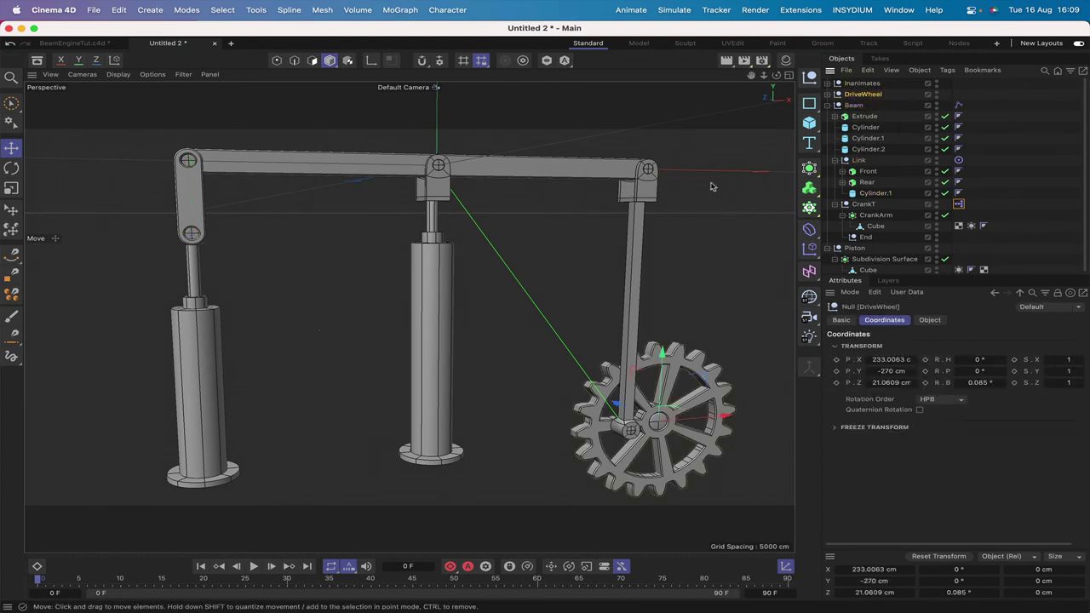
{"action": "left_click", "coordinate": [11, 167]}
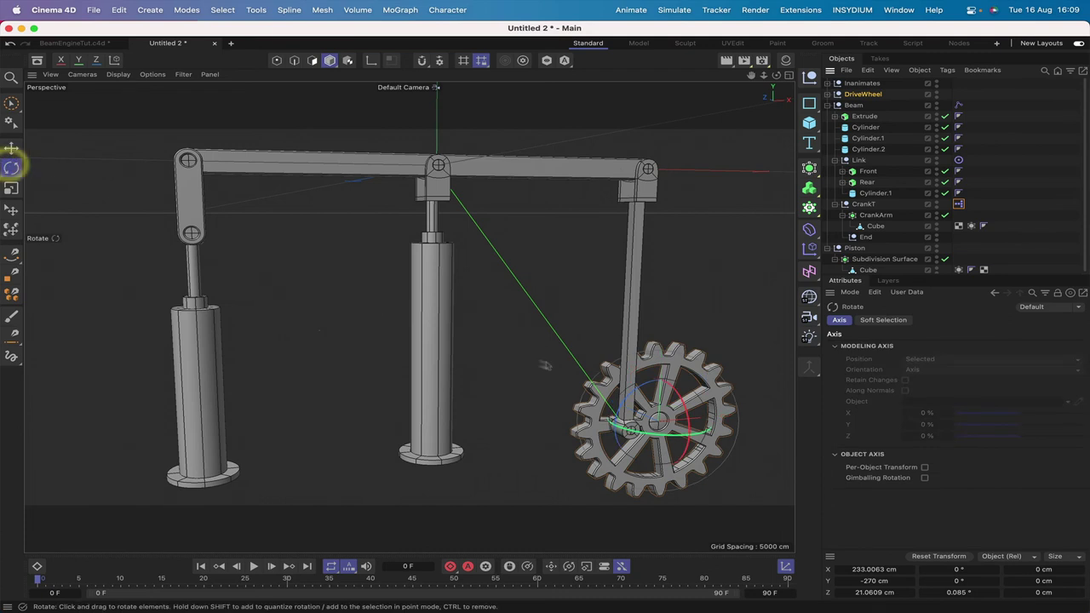
{"action": "left_click_drag", "start_coordinate": [647, 381], "coordinate": [646, 390]}
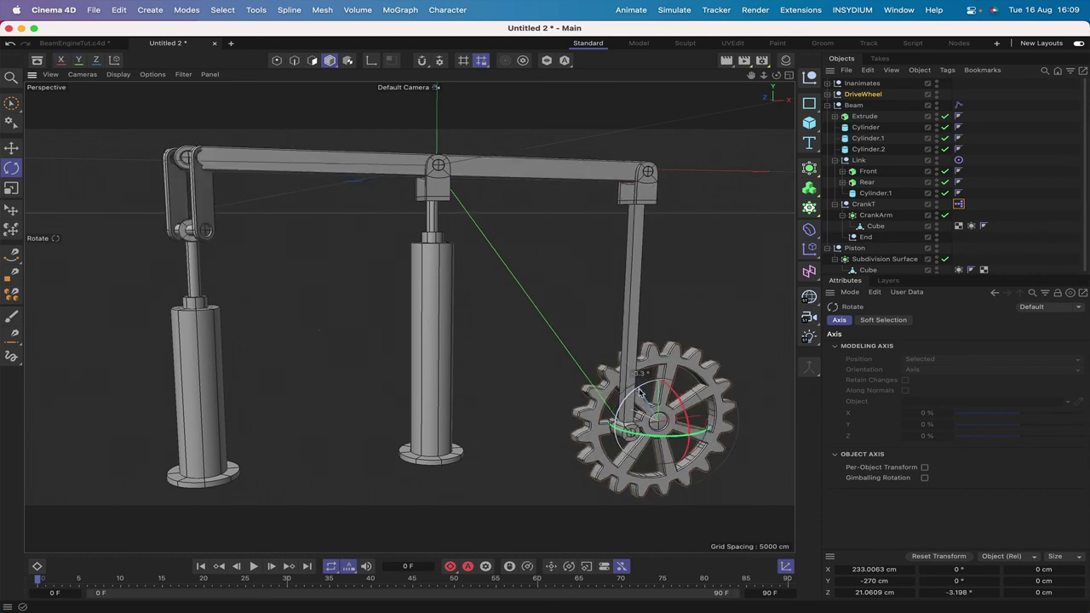
{"action": "key", "text": "super+z"}
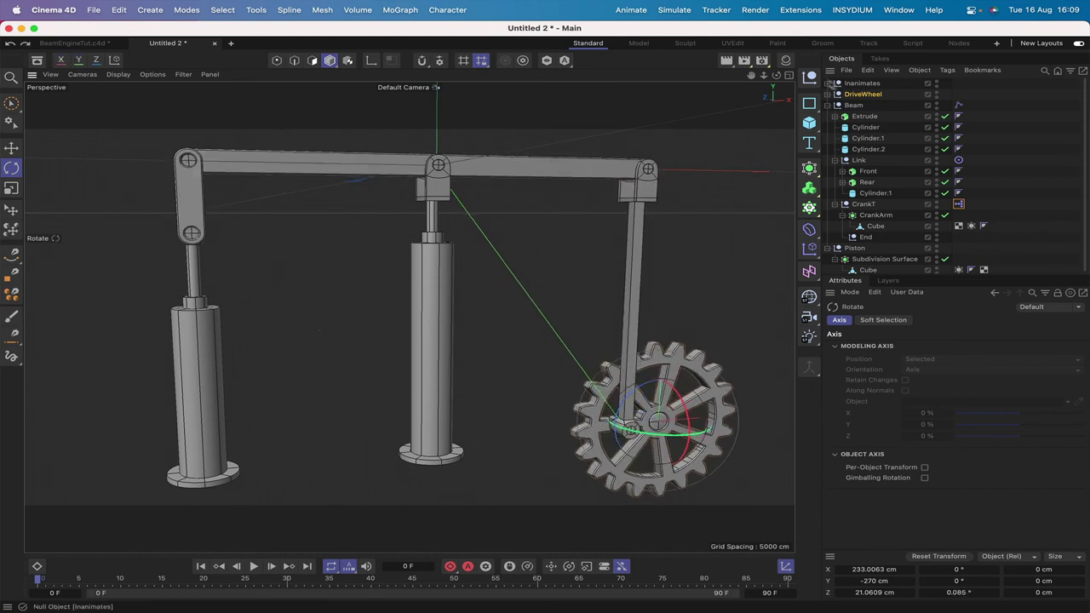
Step: Create a new null object and rename it UpVect
{"action": "left_click", "coordinate": [812, 79]}
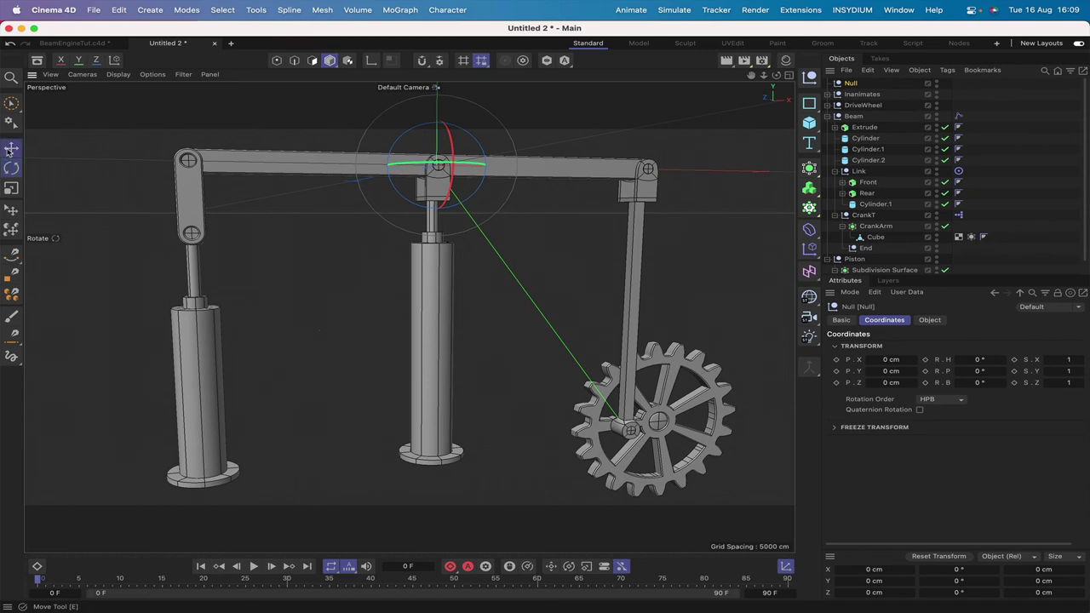
{"action": "left_click", "coordinate": [11, 149]}
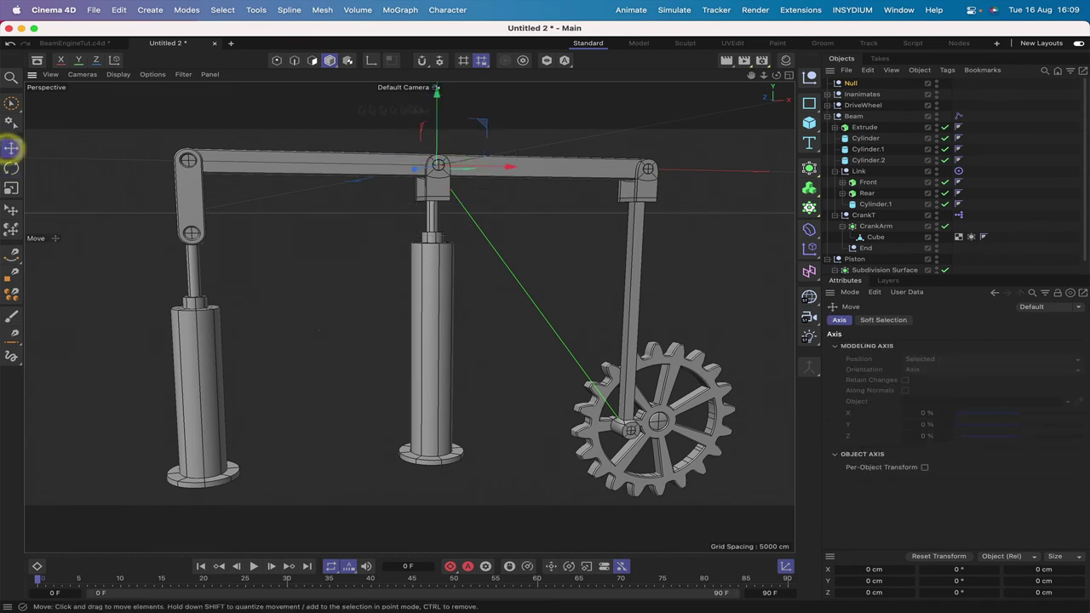
{"action": "double_click", "coordinate": [852, 83]}
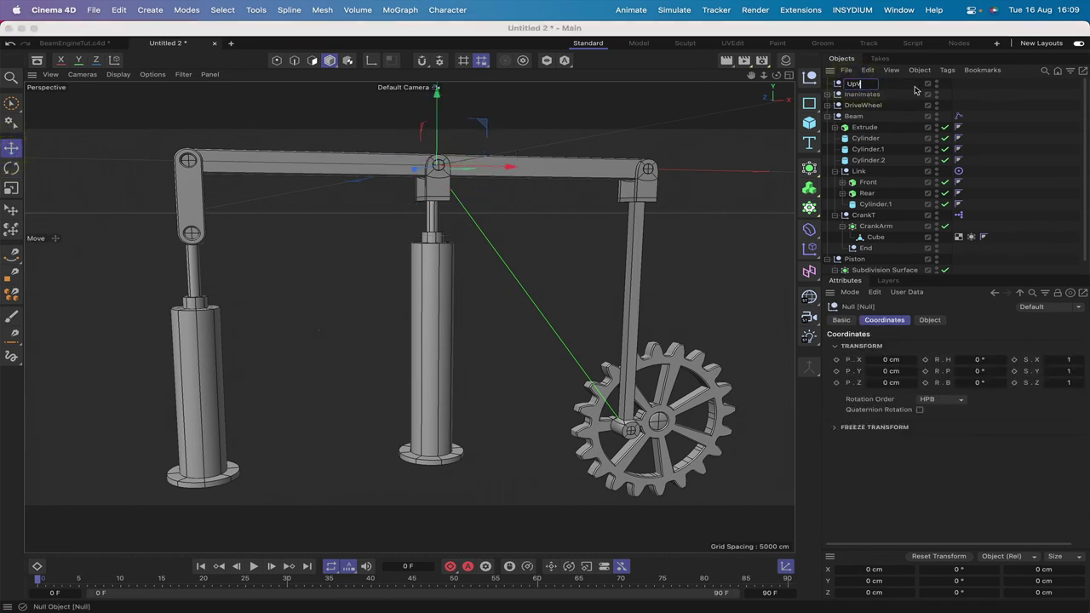
{"action": "key", "text": "Return"}
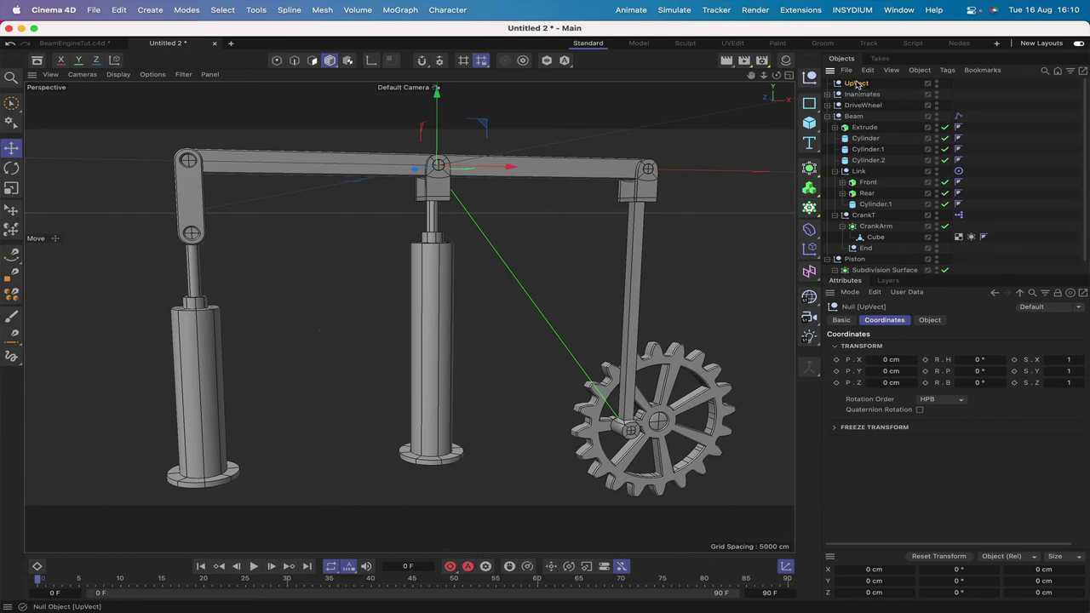
Step: Place UpVect inside the Beam null above Link and assign it as the Up Vector of Link's Target tag
{"action": "left_click_drag", "start_coordinate": [856, 84], "coordinate": [862, 171]}
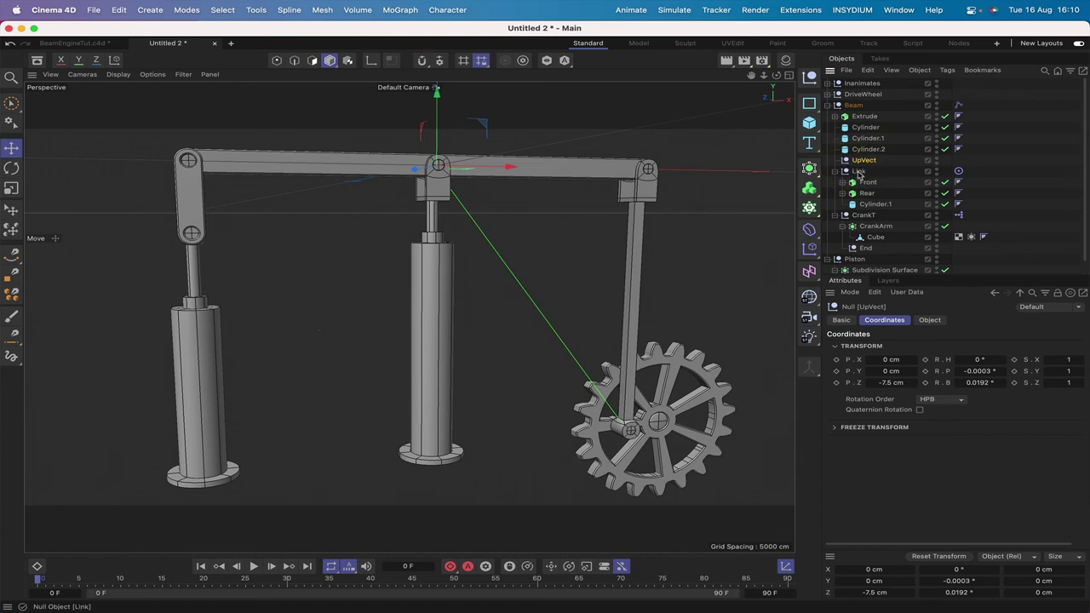
{"action": "left_click", "coordinate": [959, 172]}
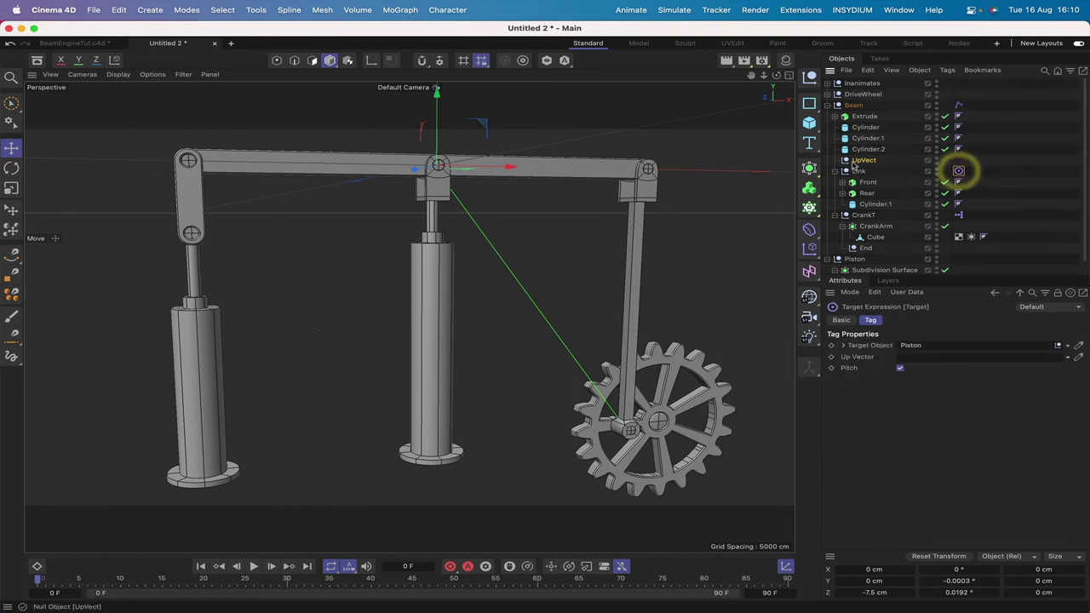
{"action": "left_click_drag", "start_coordinate": [862, 161], "coordinate": [946, 362]}
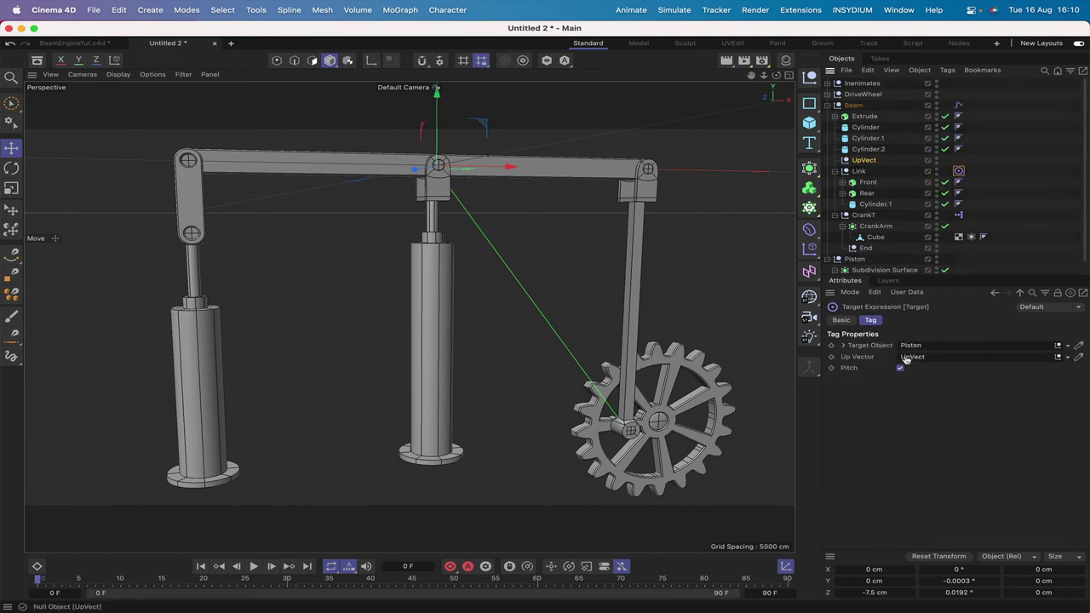
{"action": "left_click", "coordinate": [909, 358]}
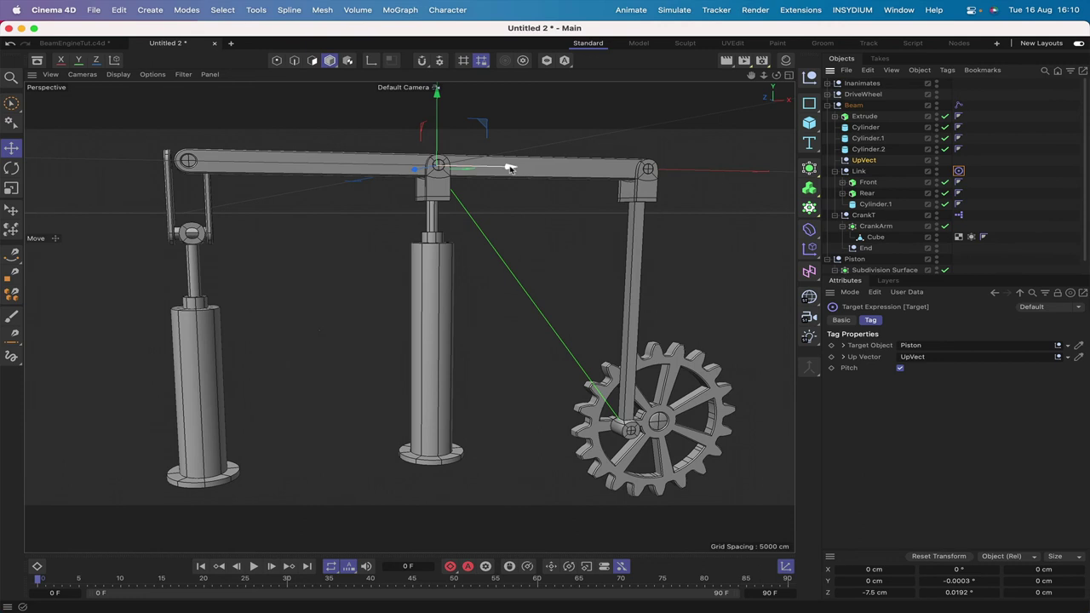
Step: Move the UpVect null along X to the beam's pivot above the Link and set its X position to -190 cm
{"action": "left_click_drag", "start_coordinate": [510, 167], "coordinate": [267, 186]}
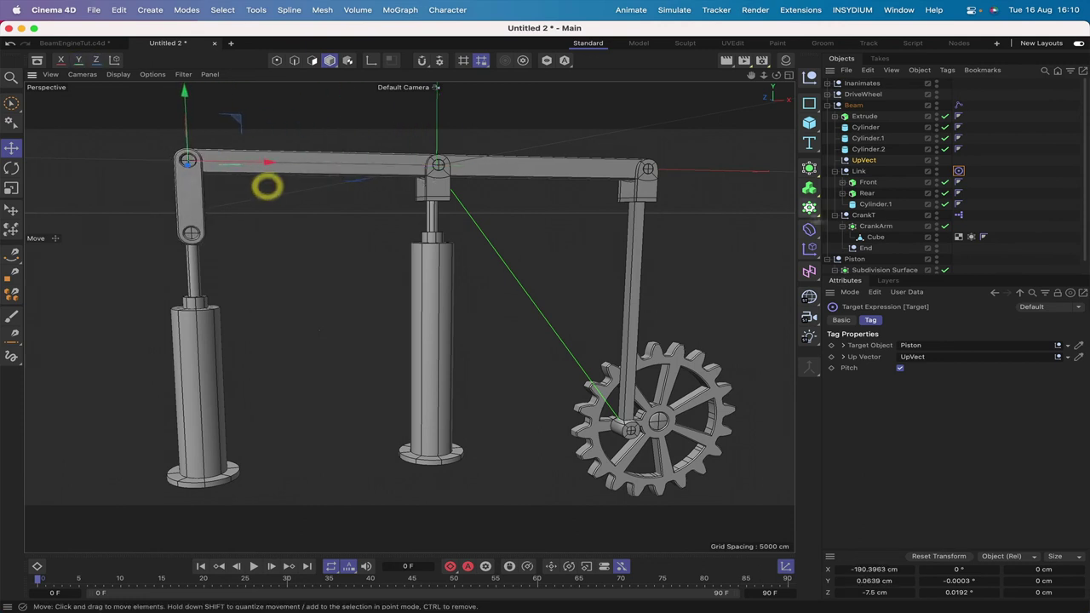
{"action": "left_click", "coordinate": [861, 161]}
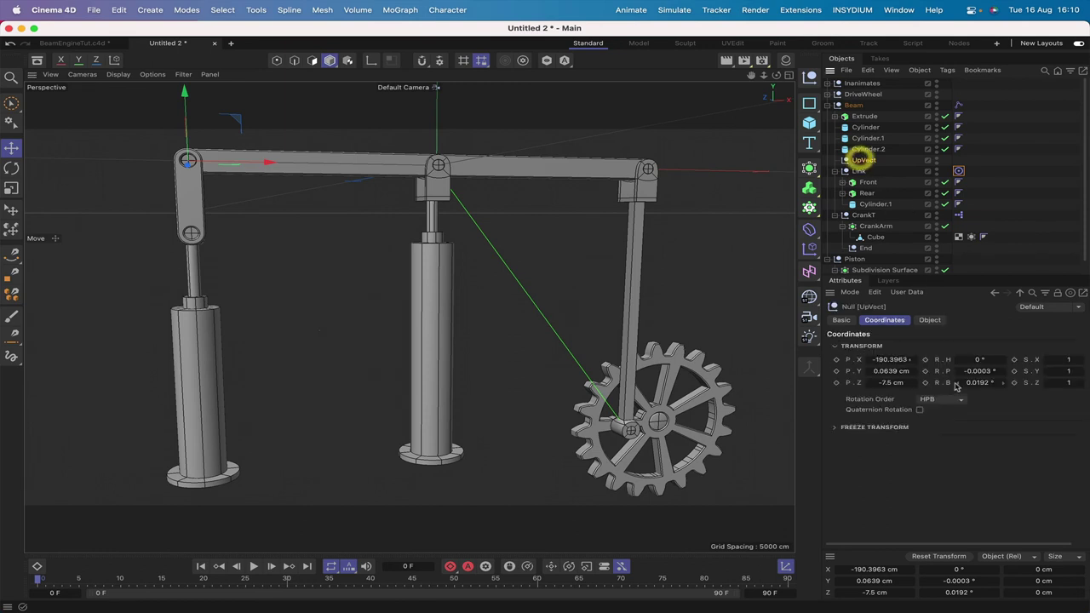
{"action": "left_click", "coordinate": [890, 359]}
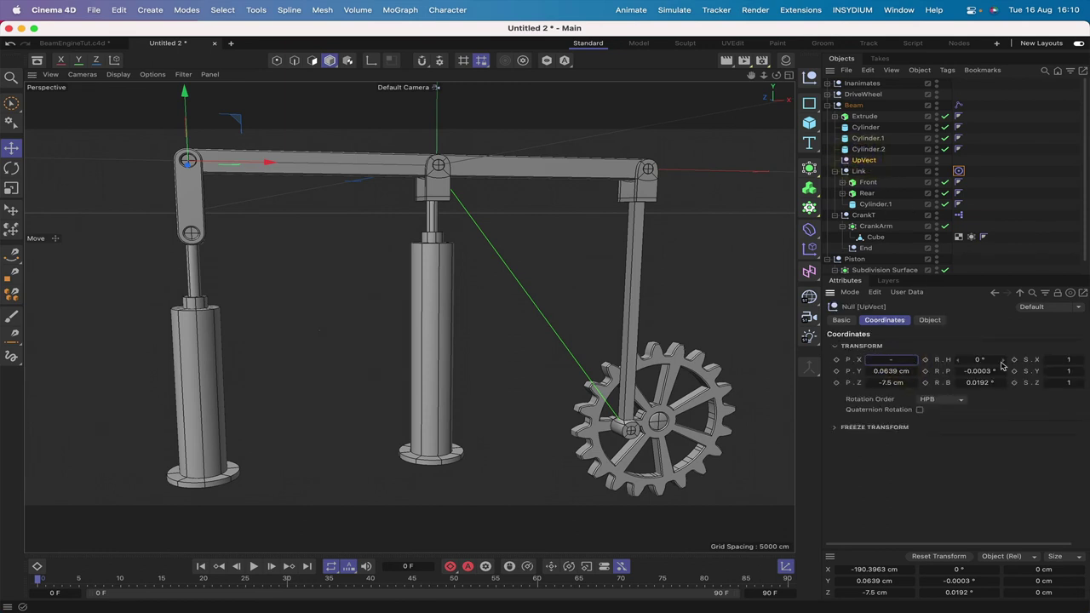
{"action": "key", "text": "Return"}
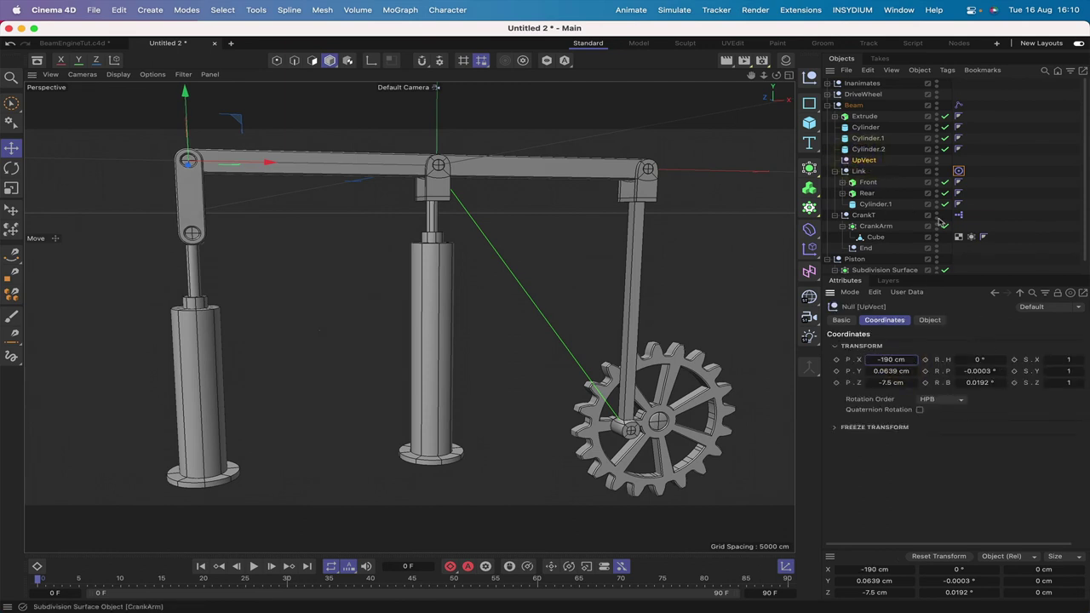
Step: Rotate the DriveWheel about its axle to a bank angle of about -980° and inspect the moving linkage and piston
{"action": "left_click", "coordinate": [862, 94]}
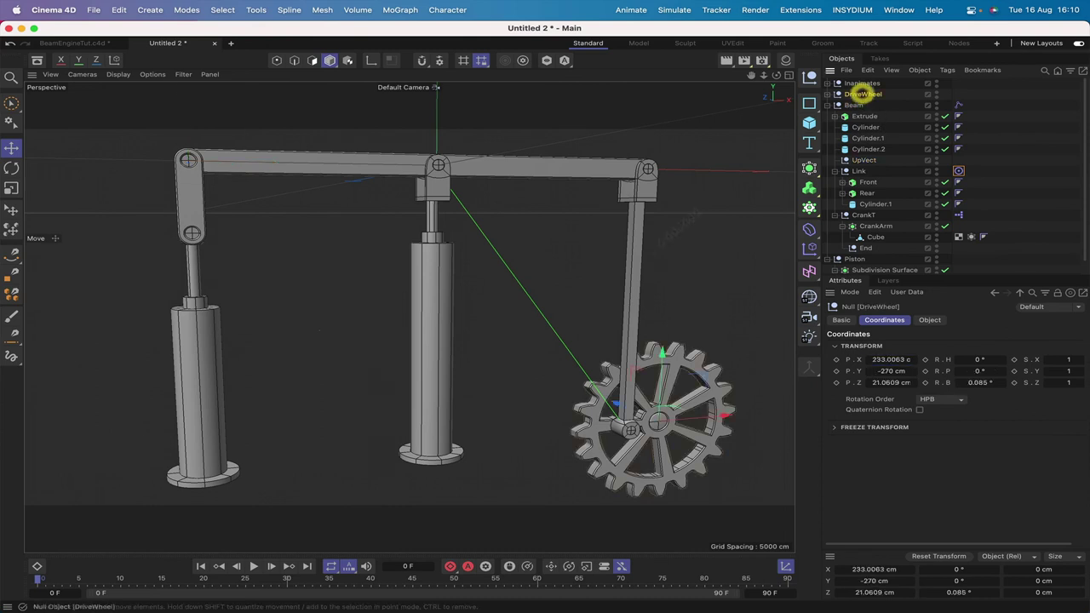
{"action": "key", "text": "r"}
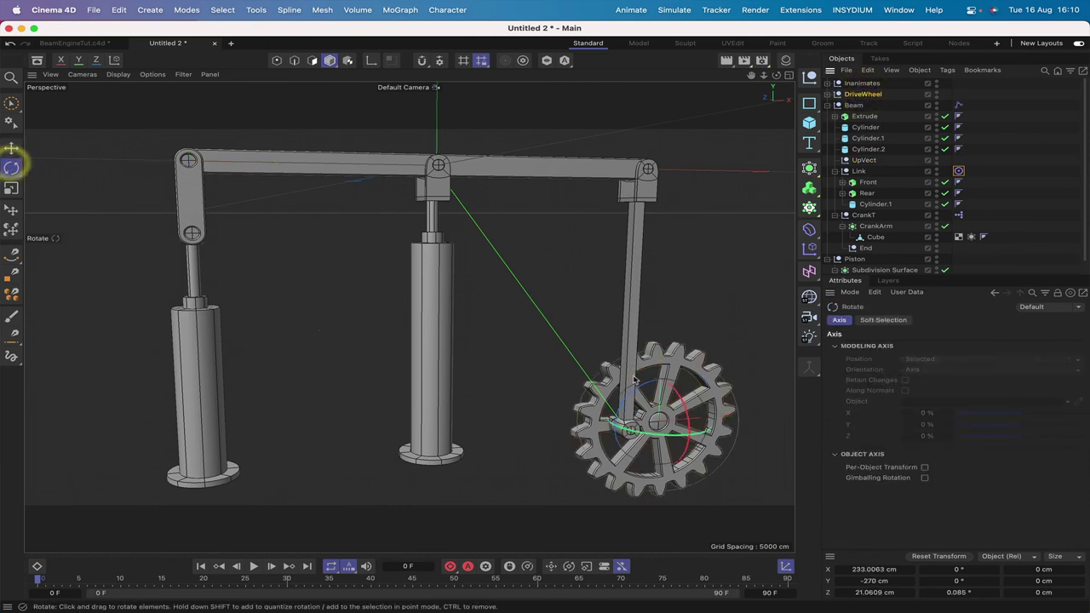
{"action": "left_click_drag", "start_coordinate": [644, 385], "coordinate": [722, 424]}
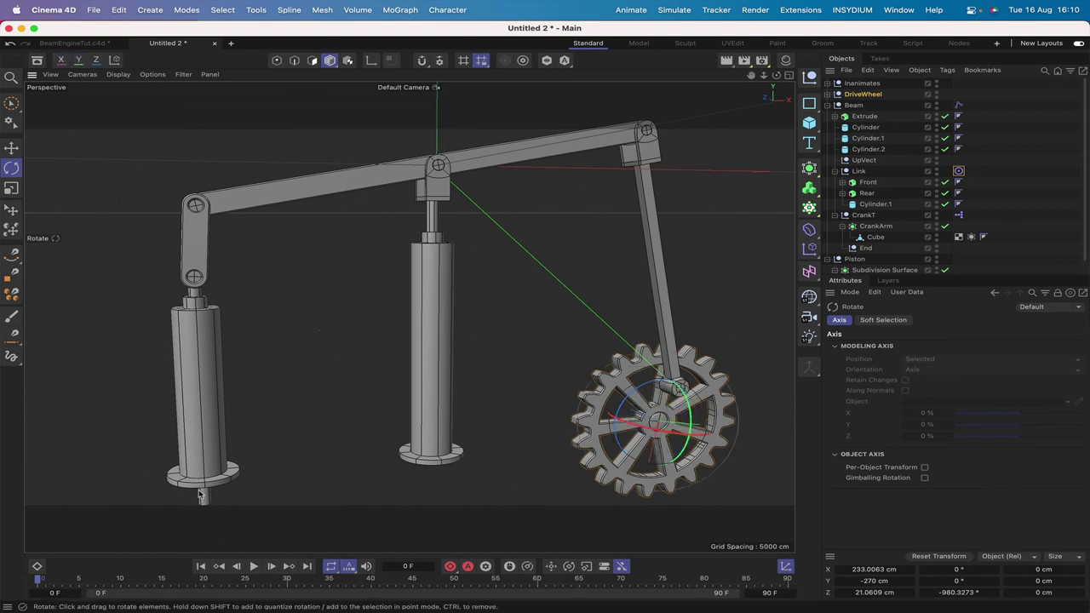
{"action": "left_click_drag", "start_coordinate": [753, 77], "coordinate": [409, 317]}
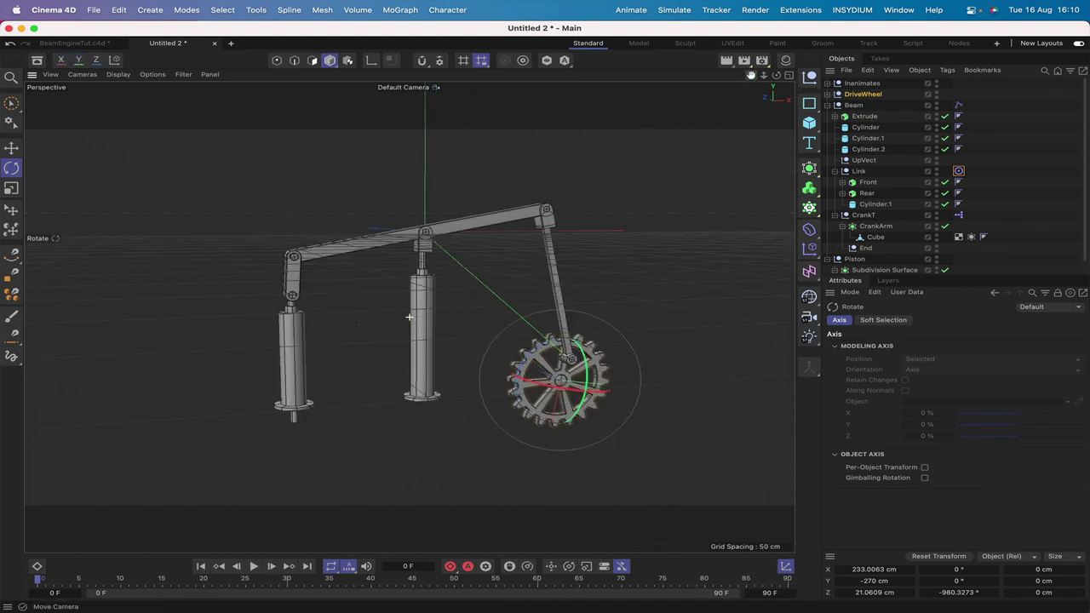
{"action": "left_click_drag", "start_coordinate": [751, 75], "coordinate": [776, 39]}
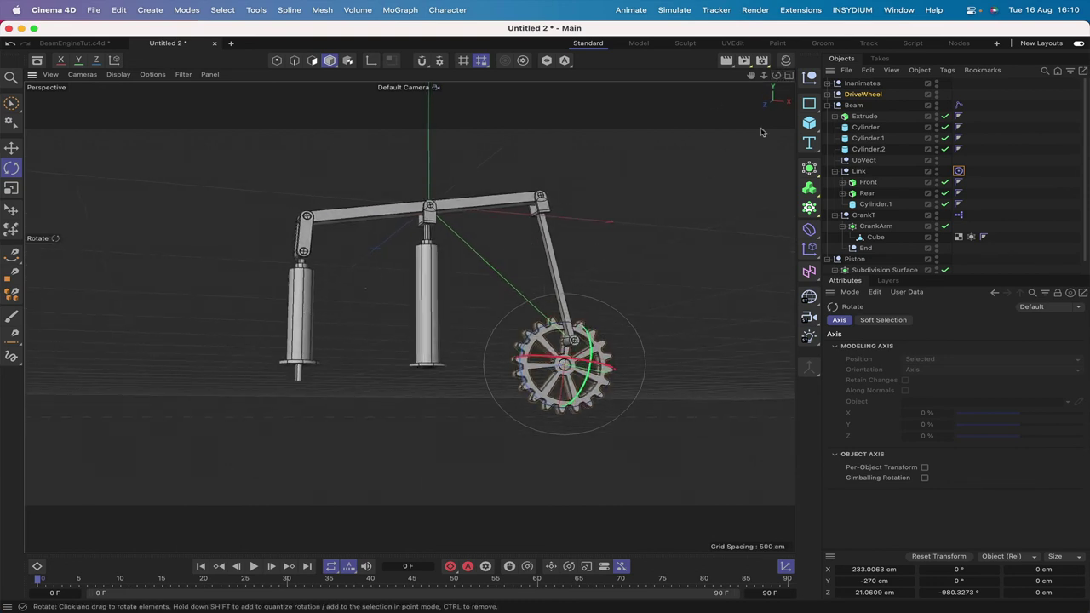
{"action": "left_click_drag", "start_coordinate": [776, 75], "coordinate": [778, 101]}
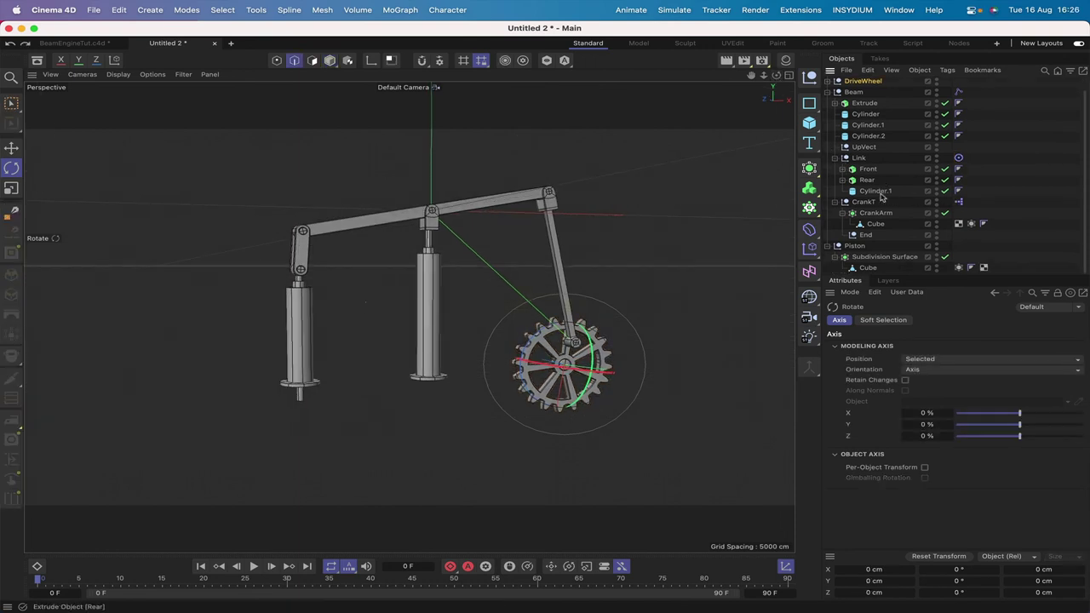
Step: Shorten the piston rod by raising the four bottom edges of the Piston's Cube to about Y -170 cm
{"action": "left_click", "coordinate": [867, 268]}
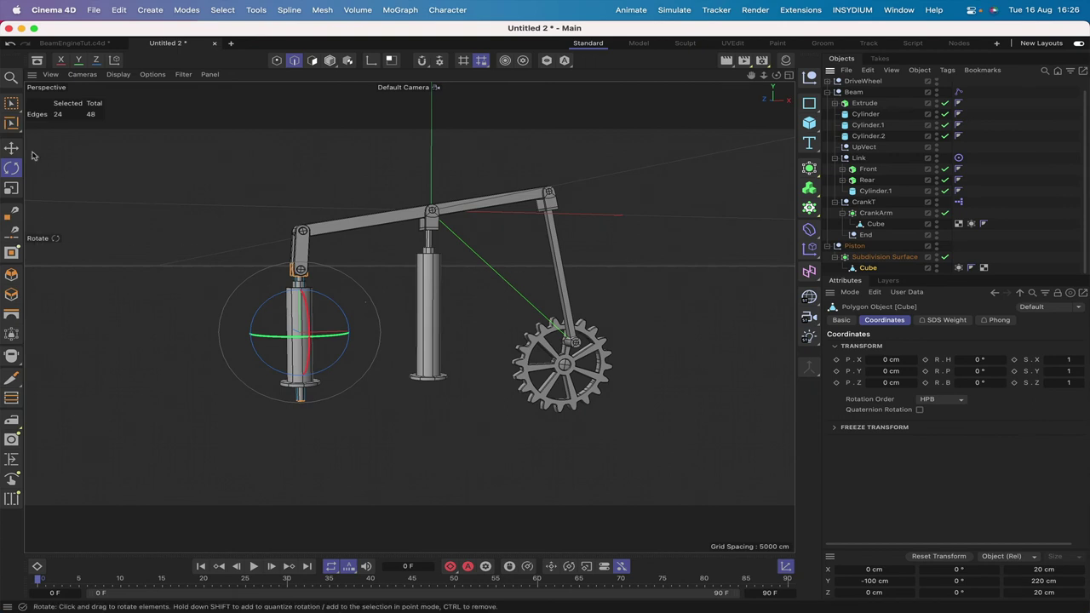
{"action": "left_click_drag", "start_coordinate": [10, 103], "coordinate": [38, 120]}
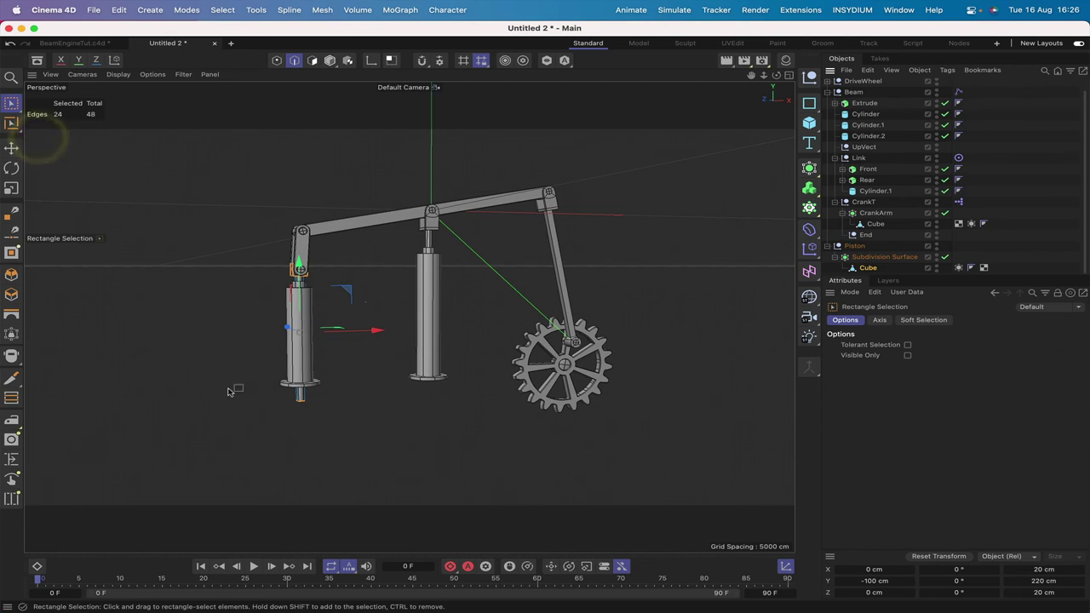
{"action": "left_click", "coordinate": [329, 406]}
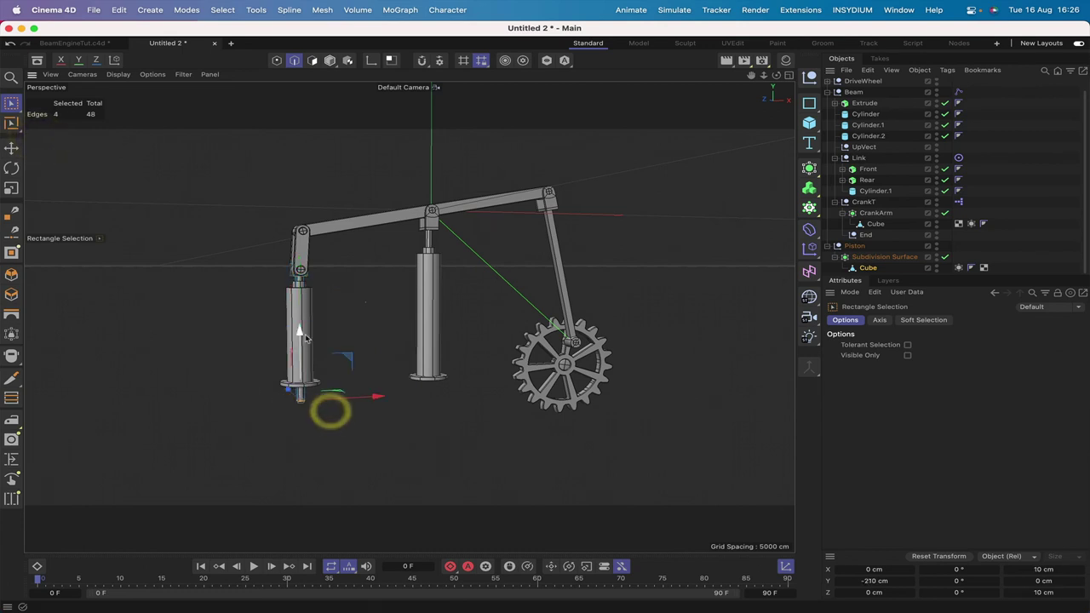
{"action": "left_click_drag", "start_coordinate": [300, 319], "coordinate": [300, 306]}
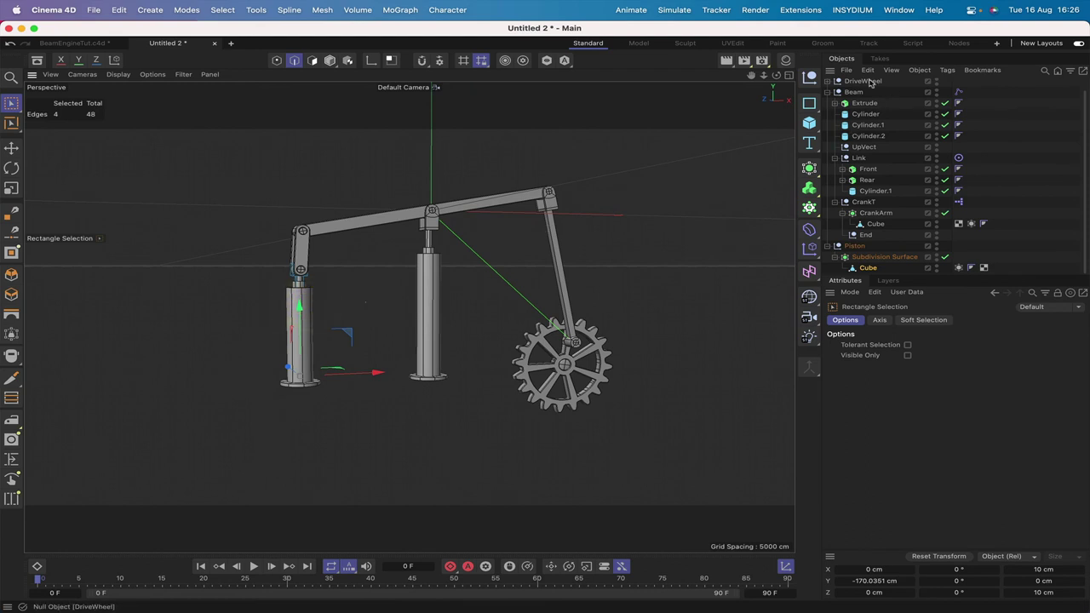
Step: Rotate the DriveWheel about its axle again to test the shortened piston rod through the stroke
{"action": "left_click", "coordinate": [870, 83]}
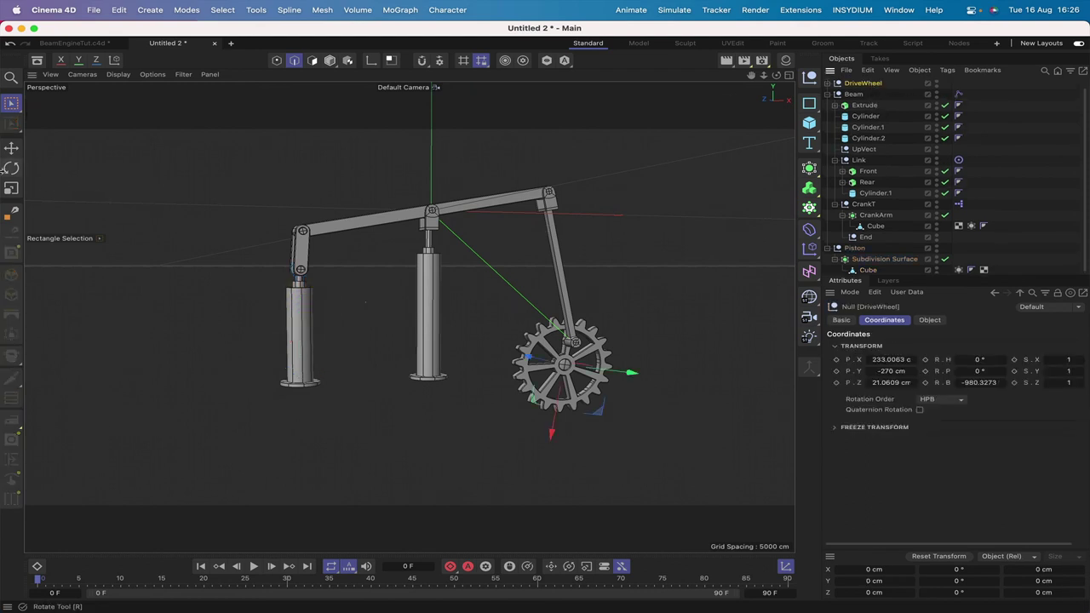
{"action": "left_click", "coordinate": [11, 167]}
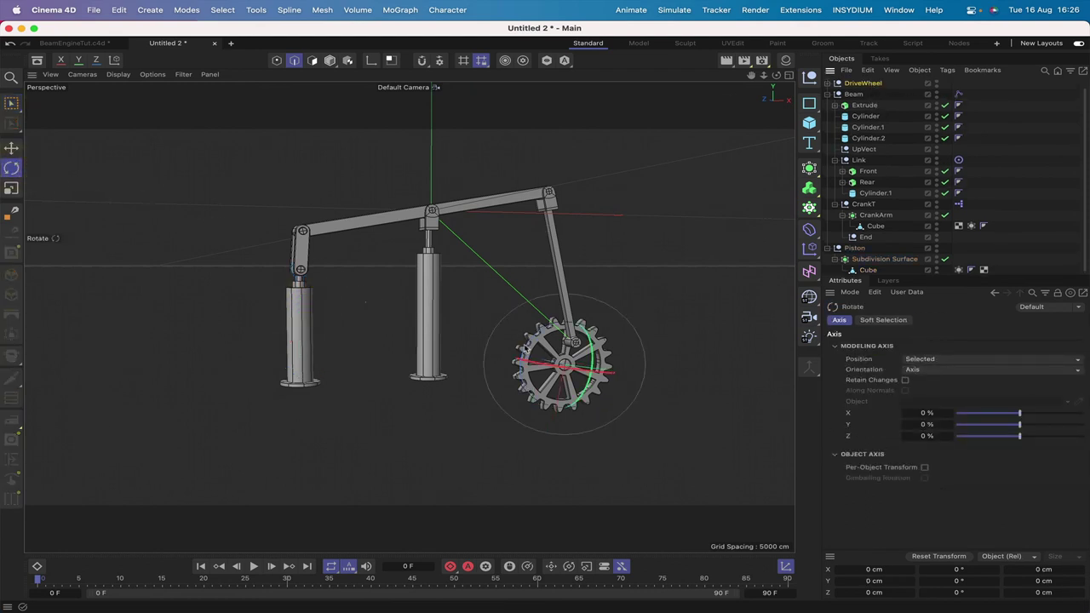
{"action": "left_click_drag", "start_coordinate": [527, 350], "coordinate": [577, 334]}
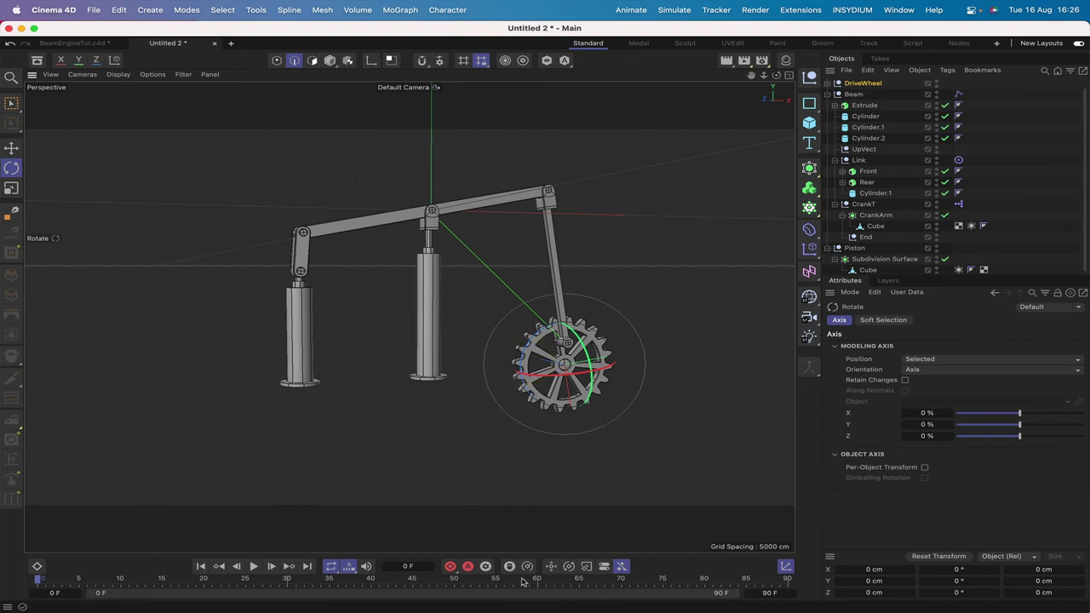
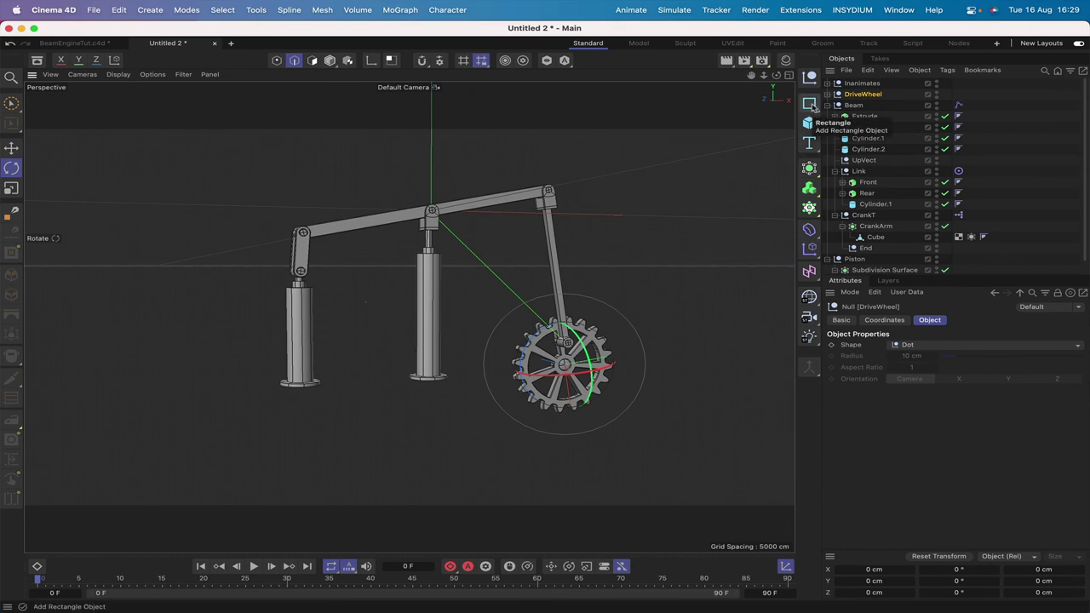
Step: Create a Rectangle spline on the XZ plane with a width of 600 cm and a height of 200 cm
{"action": "left_click", "coordinate": [810, 104]}
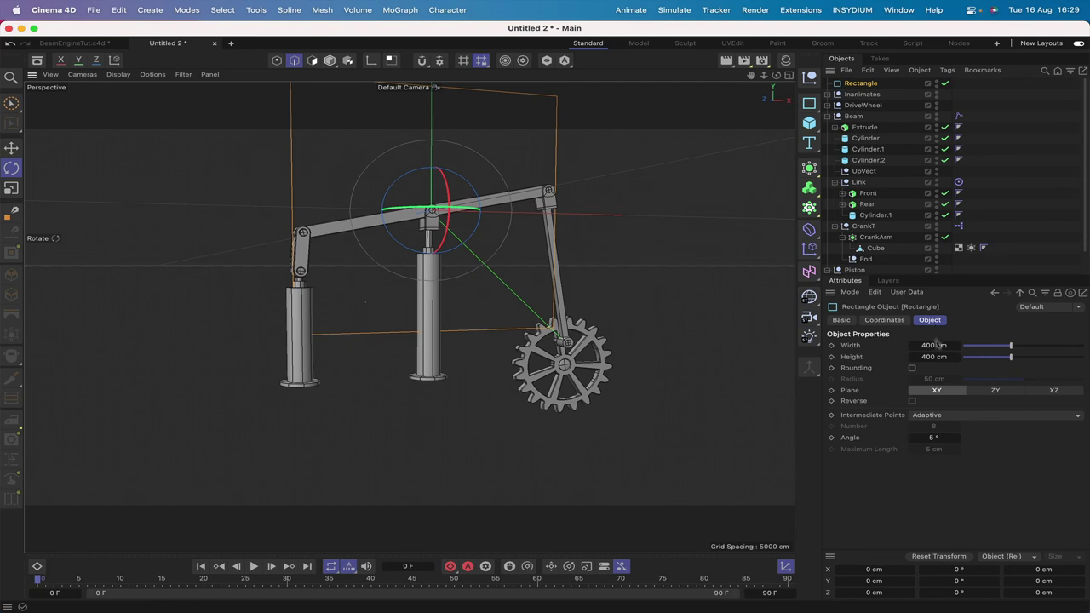
{"action": "left_click", "coordinate": [1054, 391]}
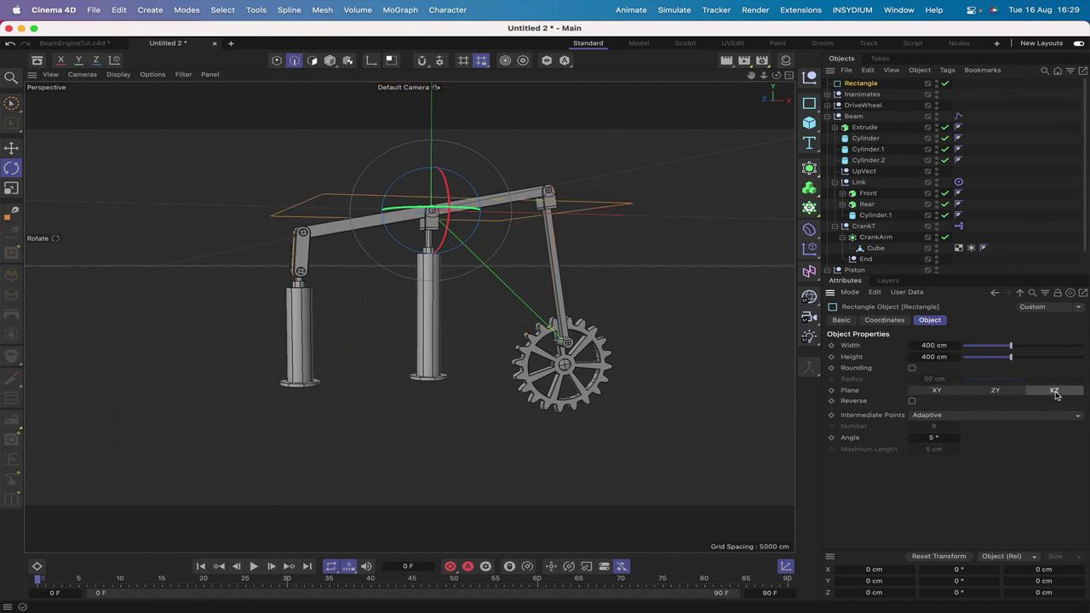
{"action": "double_click", "coordinate": [929, 345]}
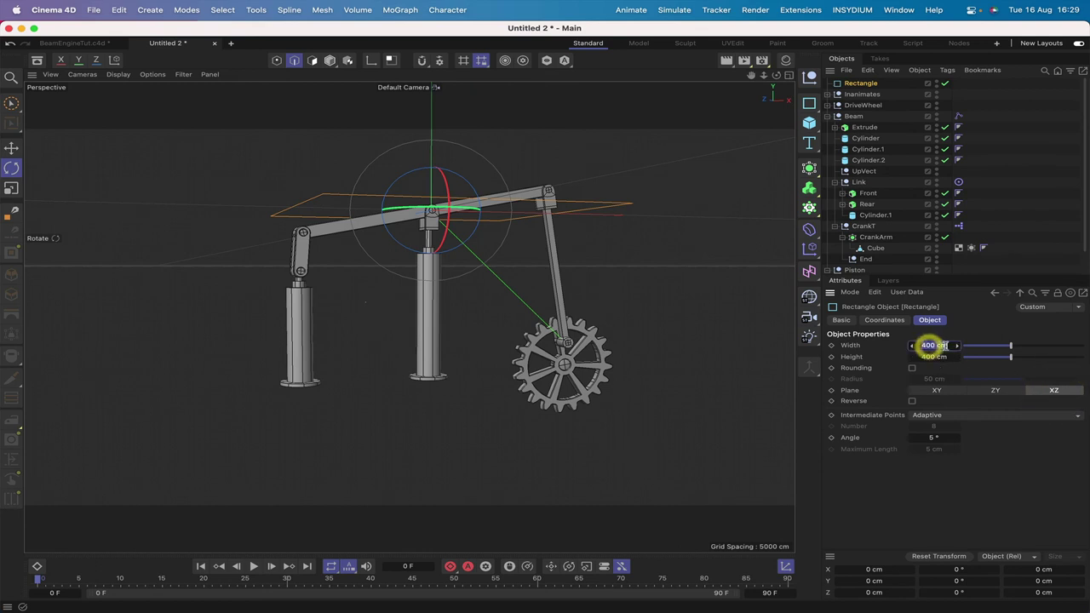
{"action": "key", "text": "Return"}
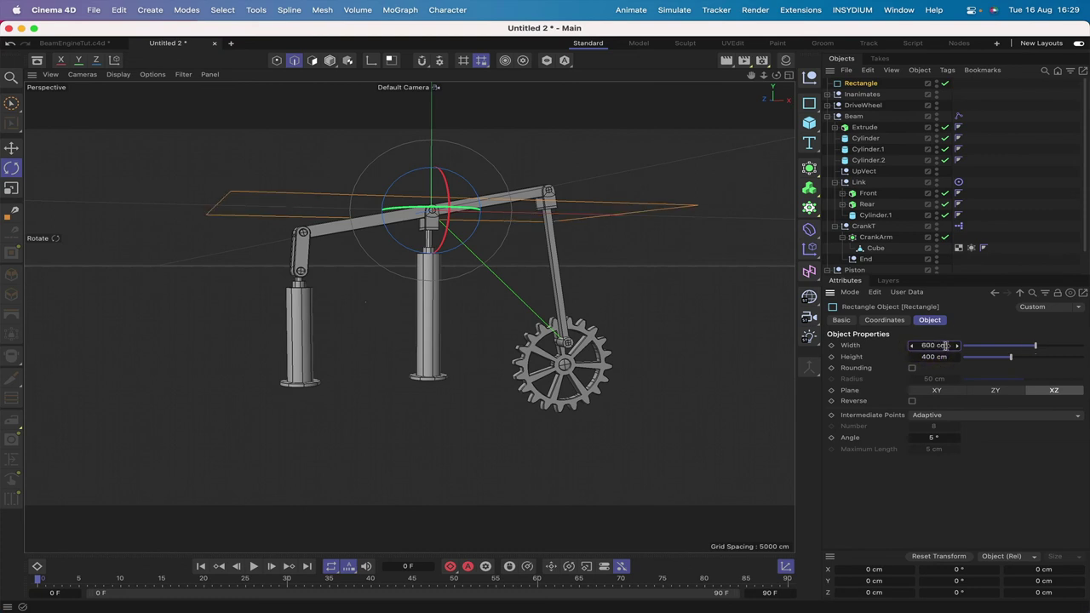
{"action": "double_click", "coordinate": [937, 356]}
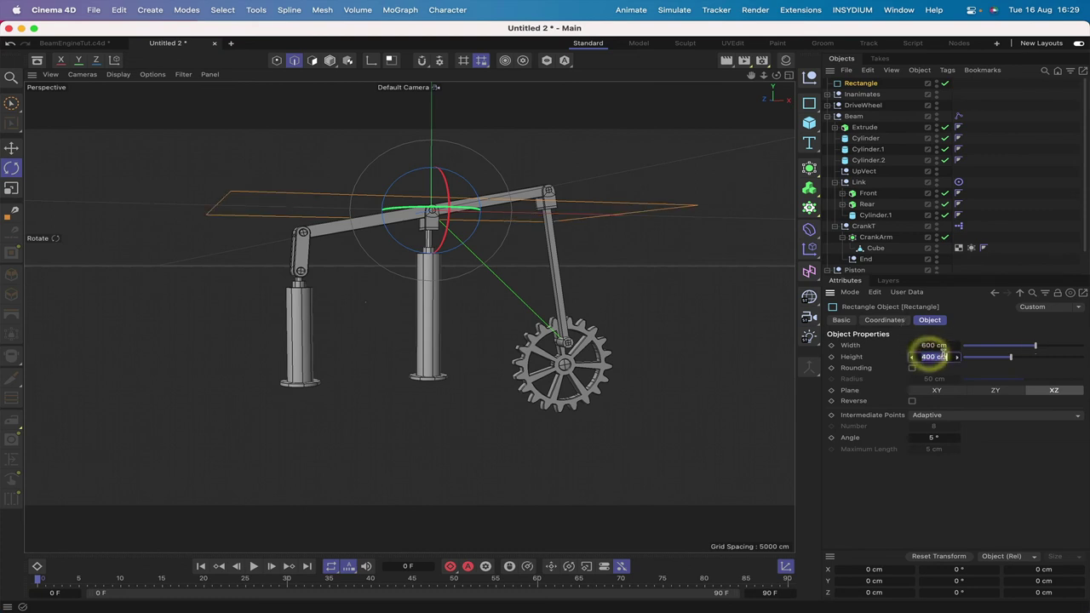
{"action": "type", "text": "200"}
{"action": "key", "text": "Return"}
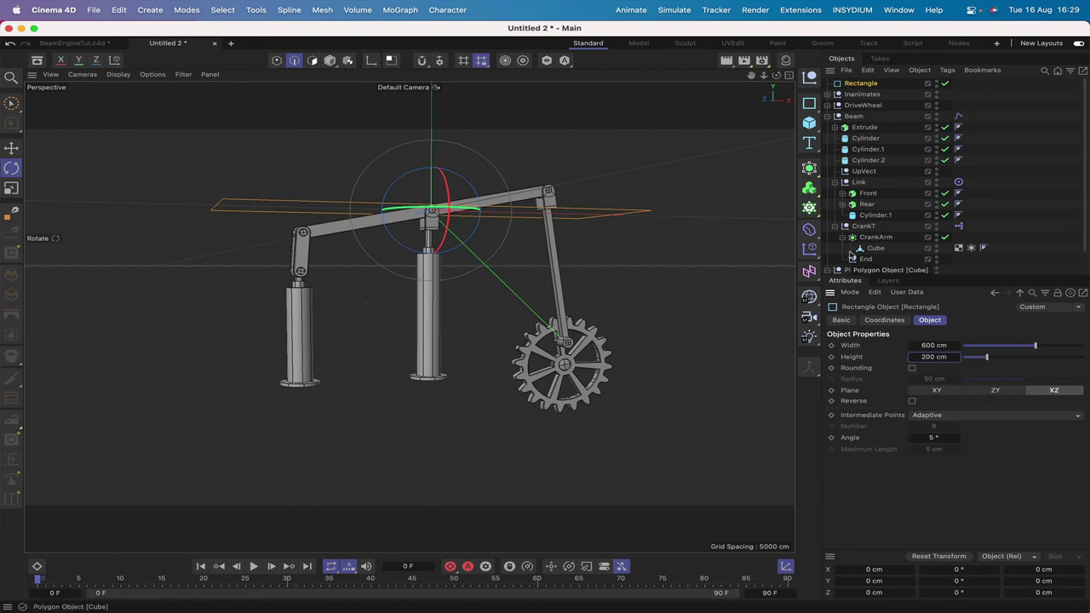
Step: In the Top view, move the rectangle about 50 cm along X so that it surrounds the whole engine
{"action": "key", "text": "F2"}
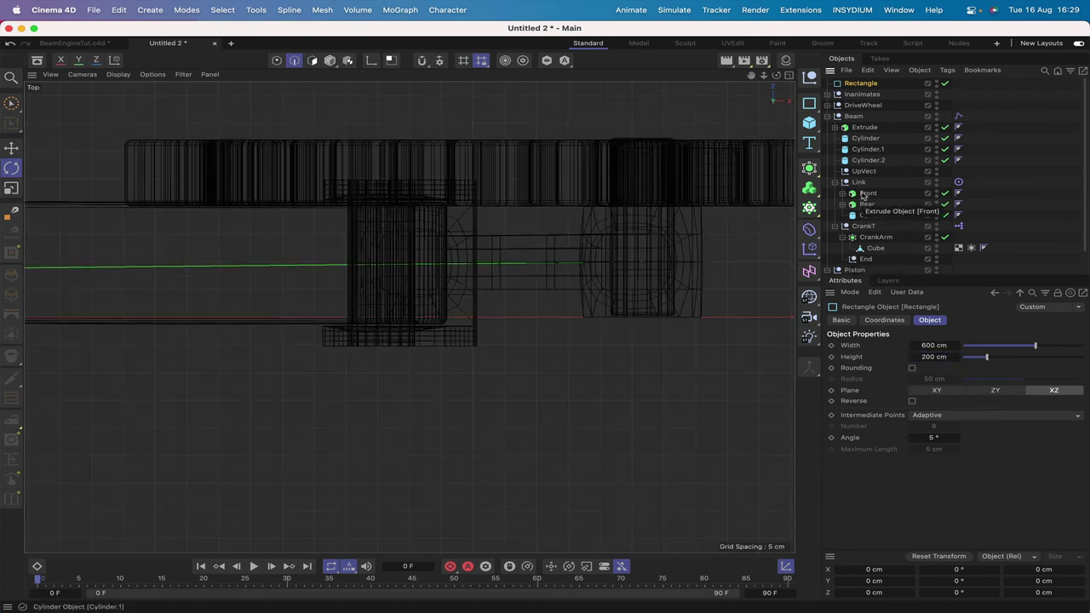
{"action": "key", "text": "h"}
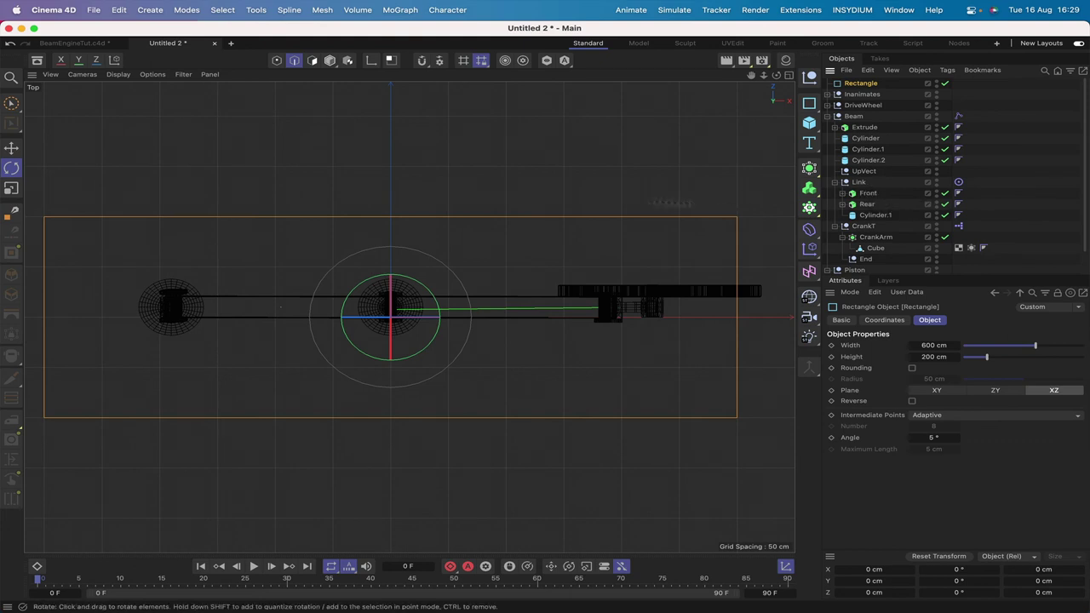
{"action": "left_click", "coordinate": [11, 148]}
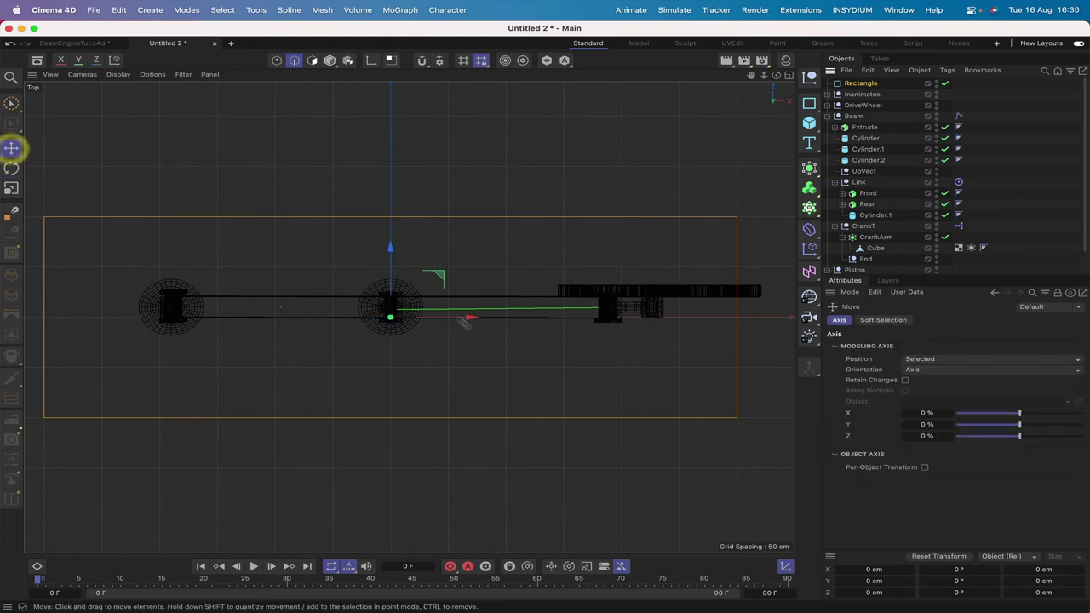
{"action": "left_click_drag", "start_coordinate": [475, 322], "coordinate": [530, 319]}
{"action": "left_click_drag", "start_coordinate": [751, 79], "coordinate": [738, 79]}
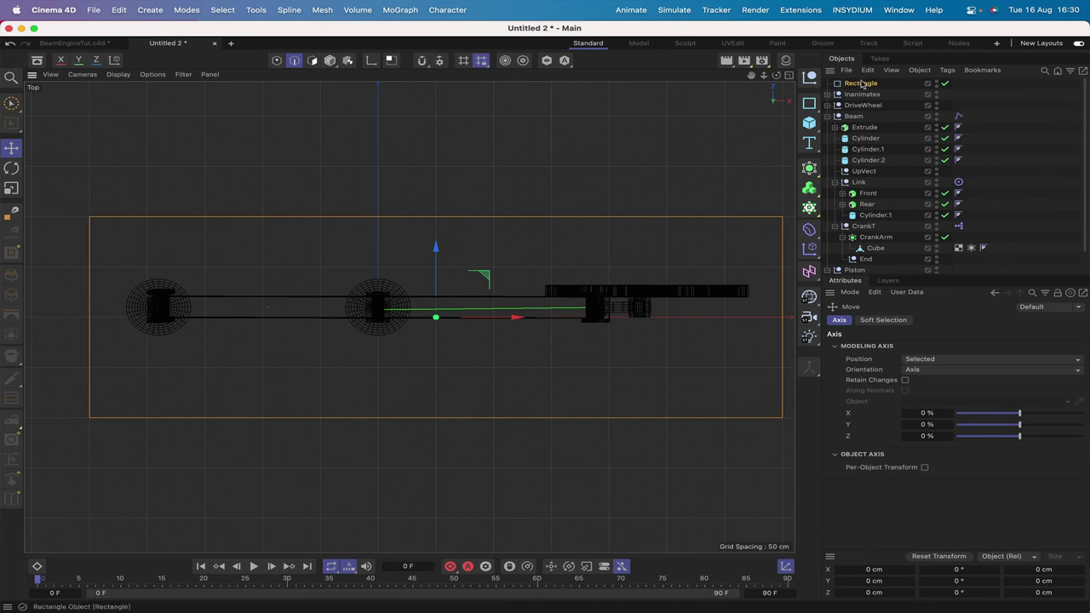
Step: Duplicate the rectangle, size the copy to 185 cm wide and 50 cm high, and place it around the DriveWheel in the Top view
{"action": "left_click_drag", "start_coordinate": [860, 84], "coordinate": [861, 89], "text": "ctrl"}
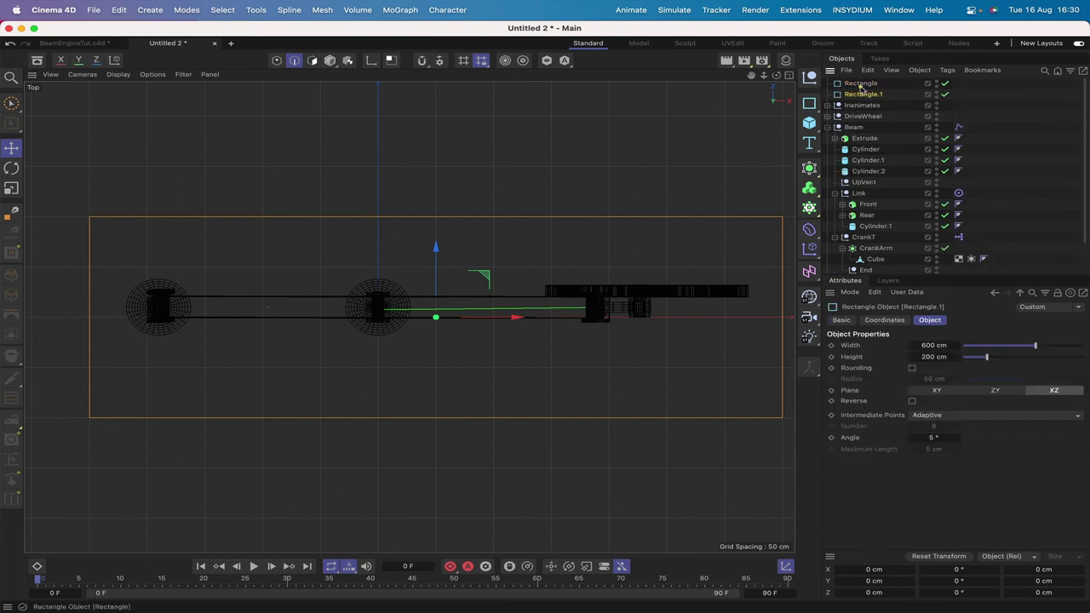
{"action": "left_click", "coordinate": [935, 346]}
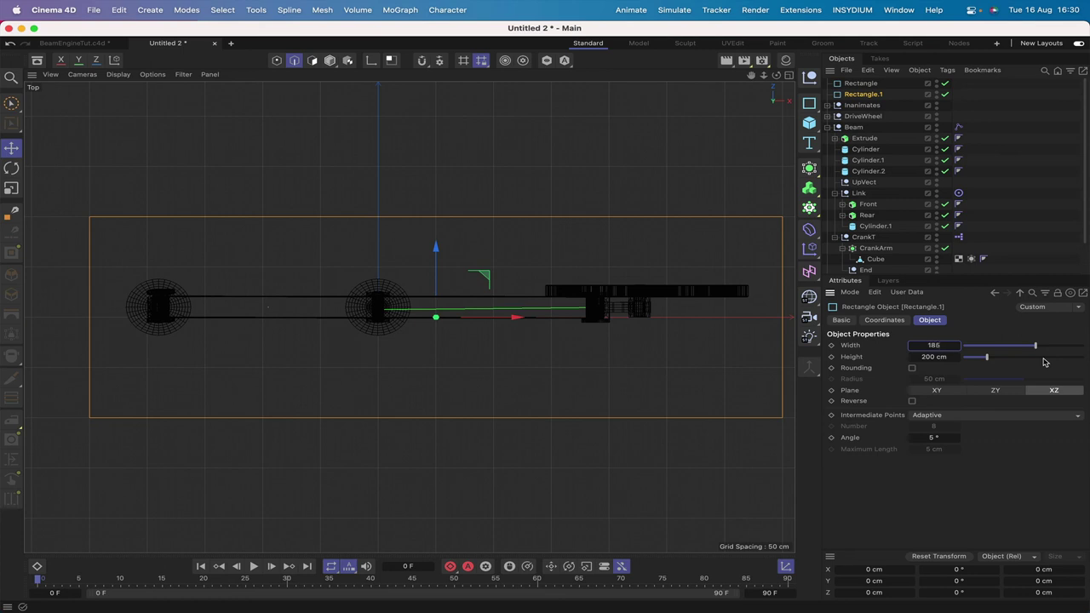
{"action": "key", "text": "Return"}
{"action": "left_click", "coordinate": [934, 356]}
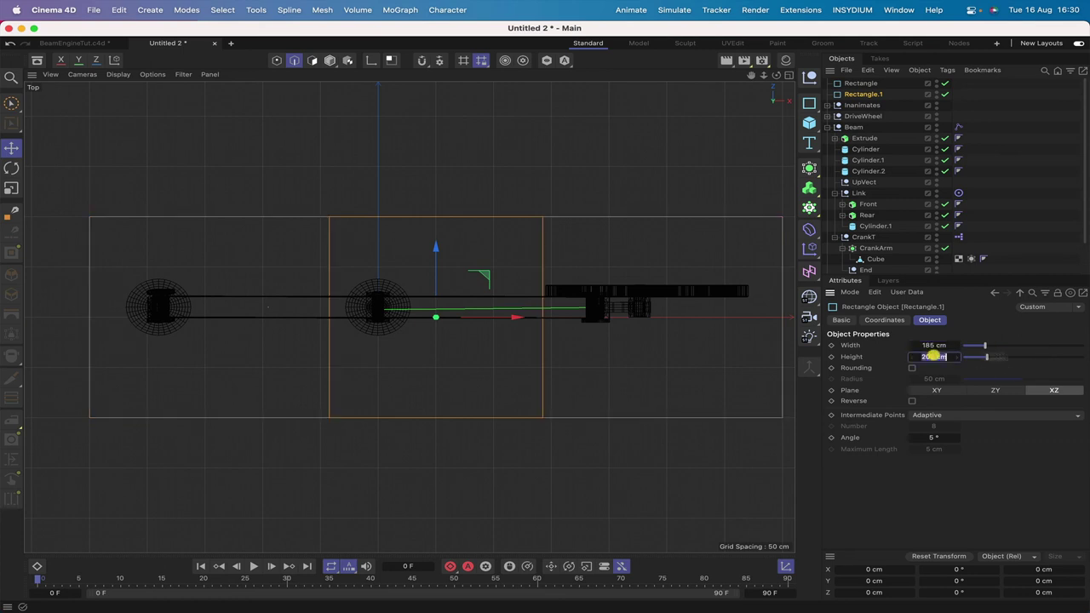
{"action": "type", "text": "50"}
{"action": "key", "text": "Return"}
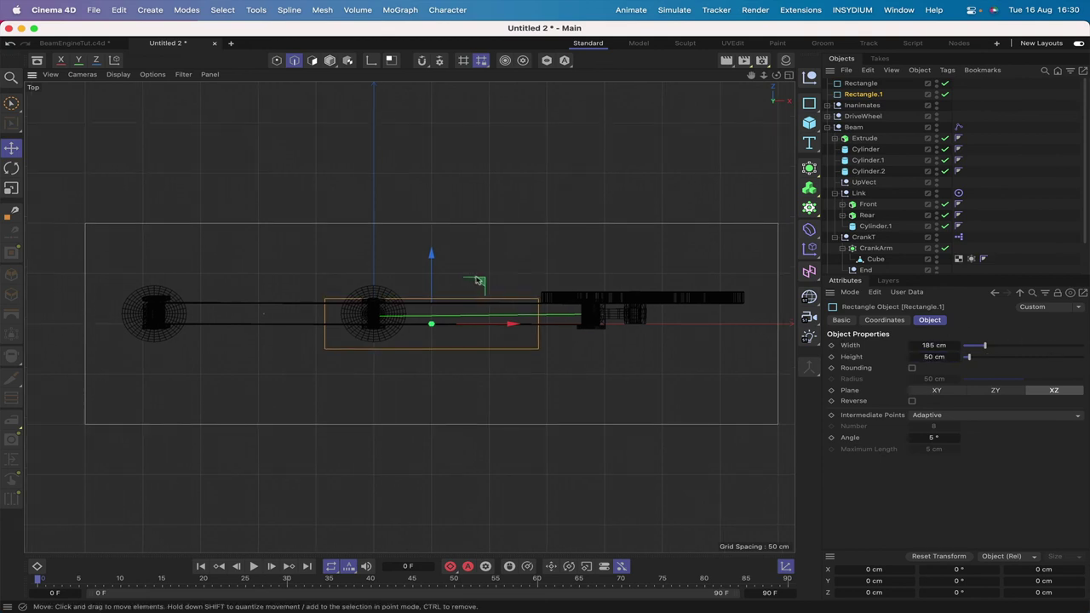
{"action": "left_click_drag", "start_coordinate": [477, 280], "coordinate": [692, 268]}
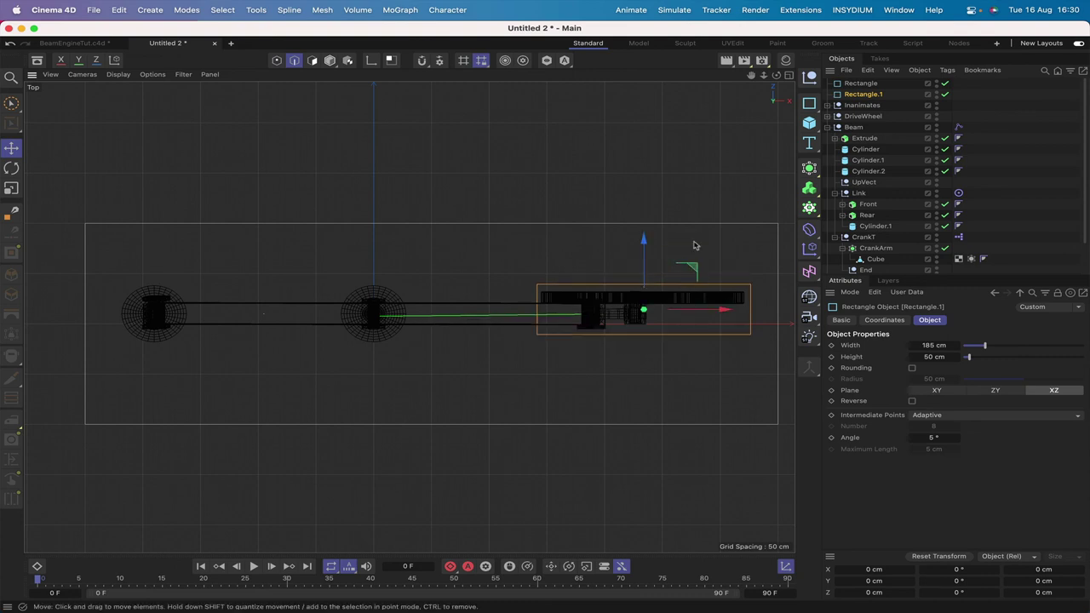
Step: Lower both rectangle splines together along Y, aligning them with the undersides of the cylinder and pillar base flanges in the Front view
{"action": "key", "text": "F1"}
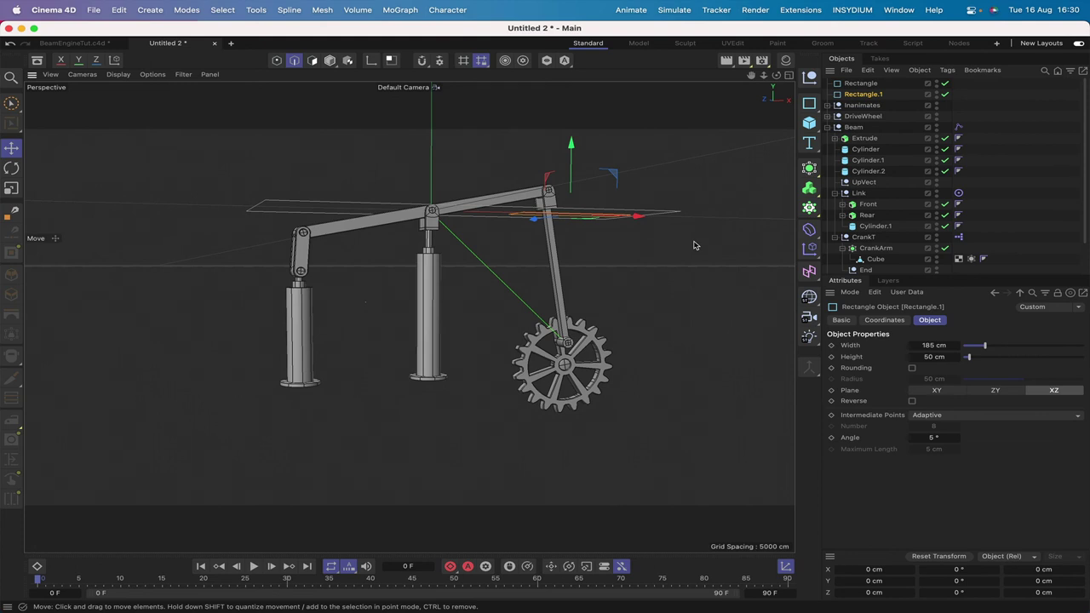
{"action": "left_click_drag", "start_coordinate": [914, 83], "coordinate": [863, 95]}
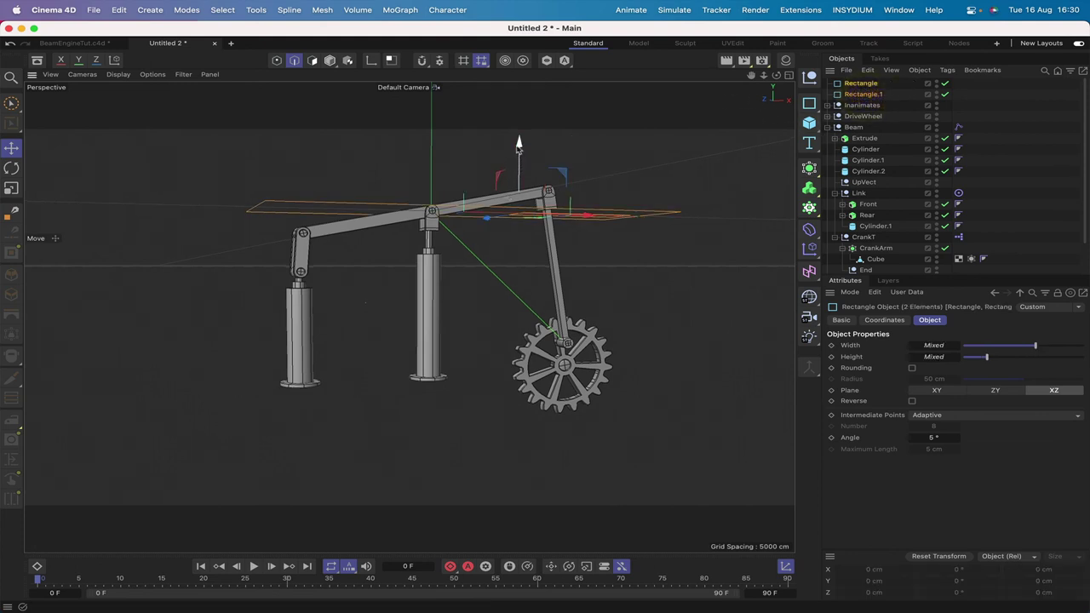
{"action": "left_click_drag", "start_coordinate": [519, 151], "coordinate": [510, 306]}
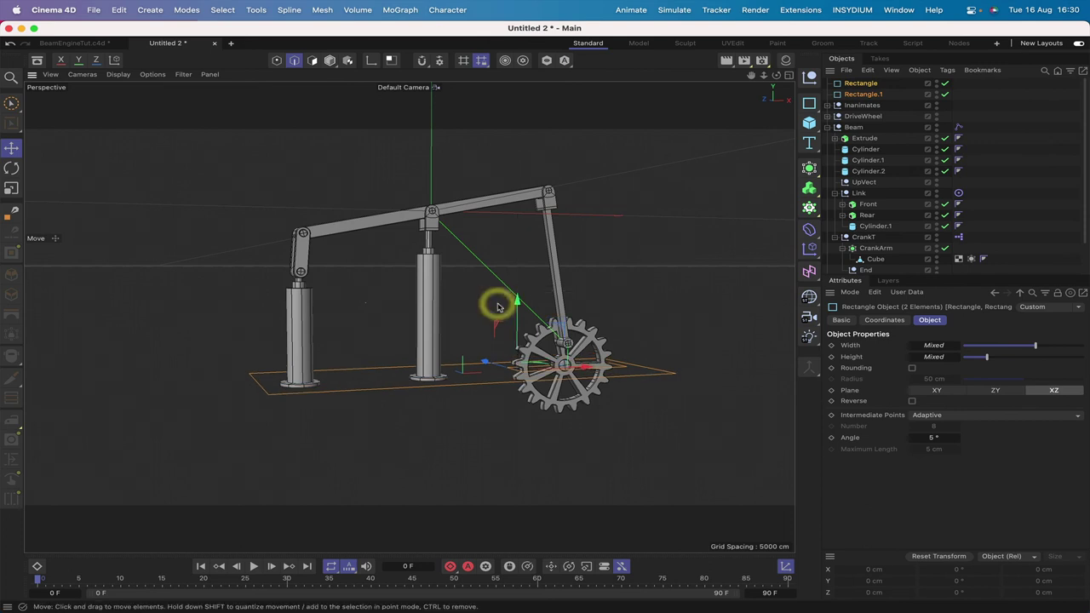
{"action": "key", "text": "F4"}
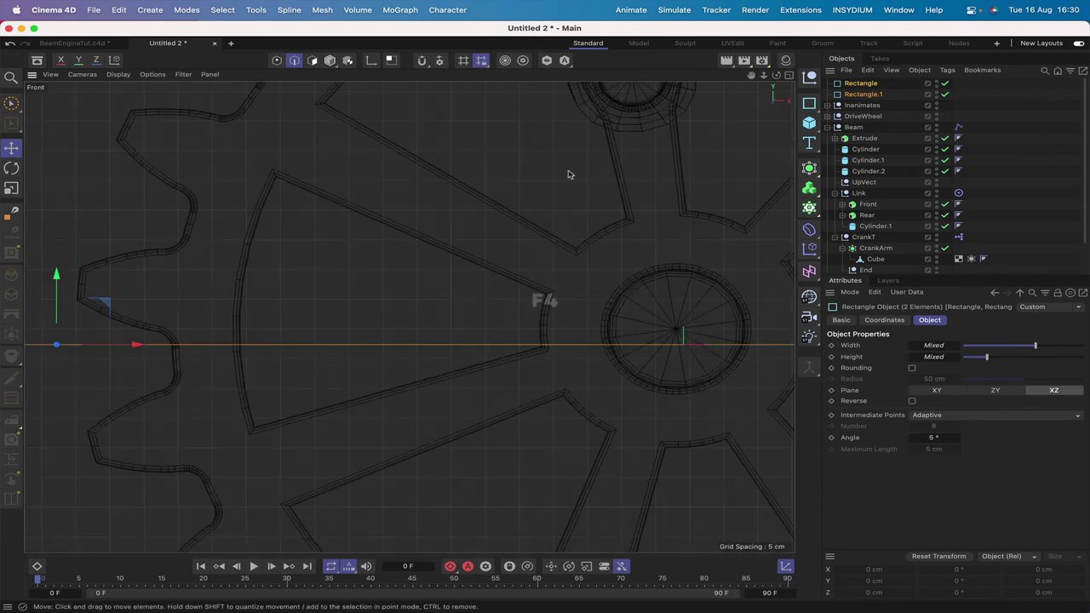
{"action": "right_click_drag", "start_coordinate": [752, 77], "coordinate": [568, 77]}
{"action": "left_click_drag", "start_coordinate": [751, 76], "coordinate": [788, 71]}
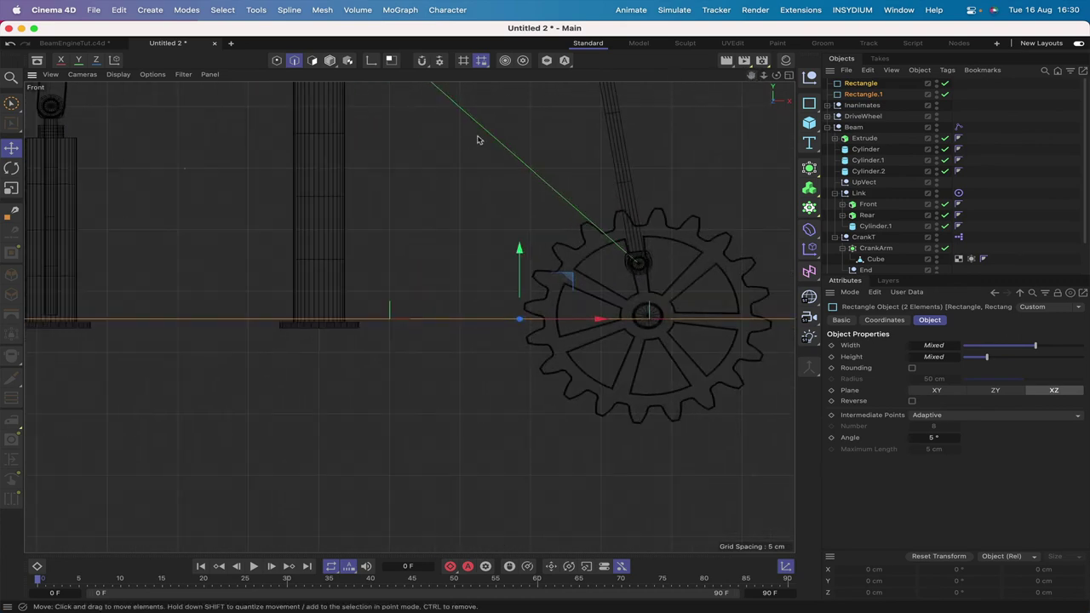
{"action": "left_click_drag", "start_coordinate": [519, 249], "coordinate": [518, 259]}
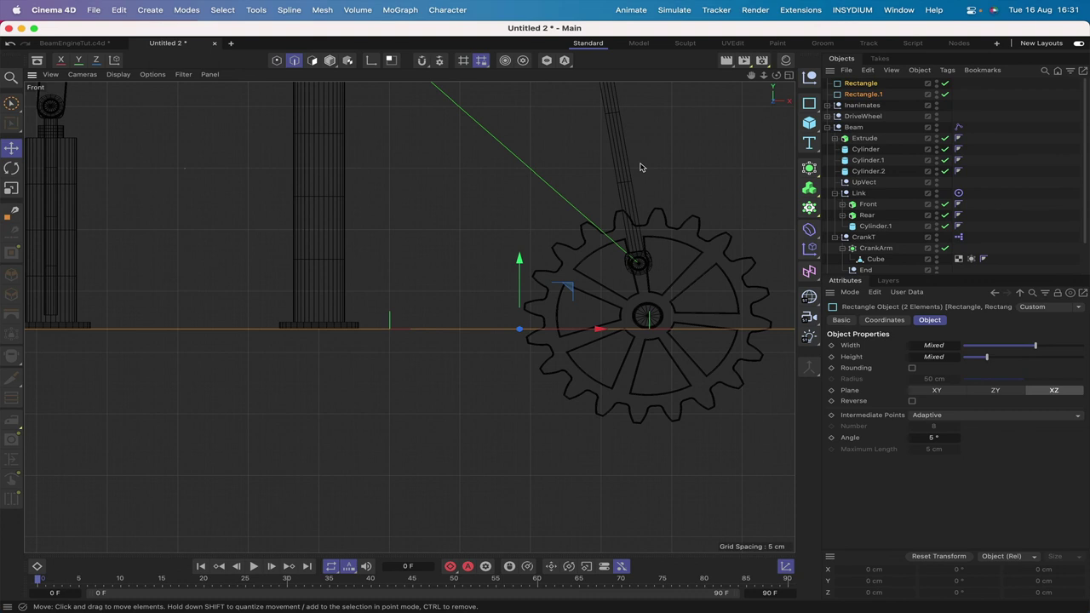
Step: Make both rectangles editable and combine them into a single spline with the smaller rectangle as the DriveWheel opening
{"action": "key", "text": "F1"}
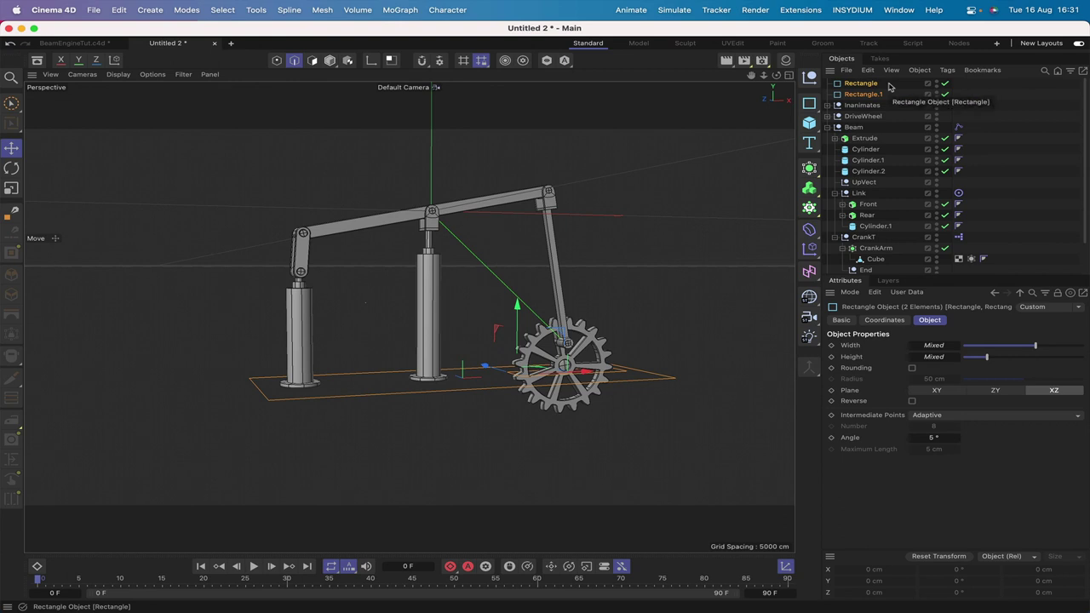
{"action": "key", "text": "c"}
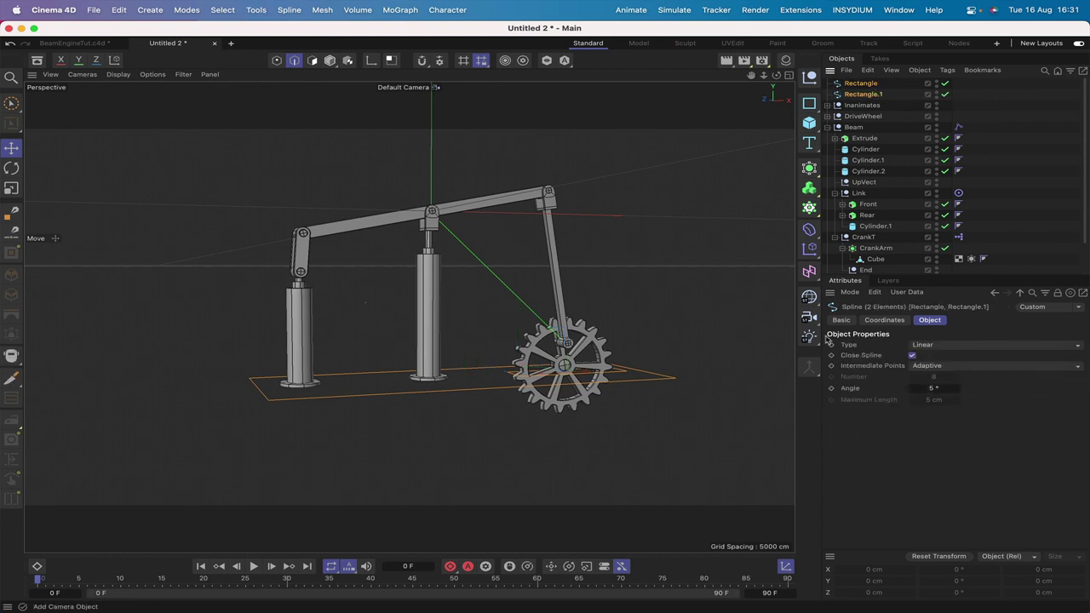
{"action": "left_click_drag", "start_coordinate": [811, 376], "coordinate": [854, 444]}
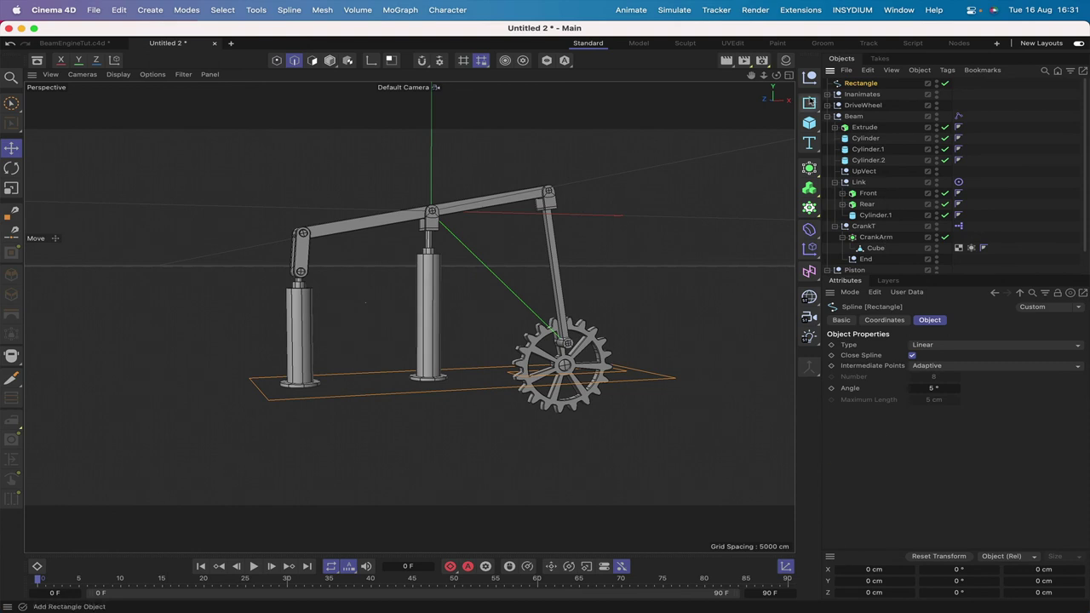
Step: Add an Extrude generator to the combined rectangle spline and set its offset to 20 cm
{"action": "left_click_drag", "start_coordinate": [776, 75], "coordinate": [767, 83]}
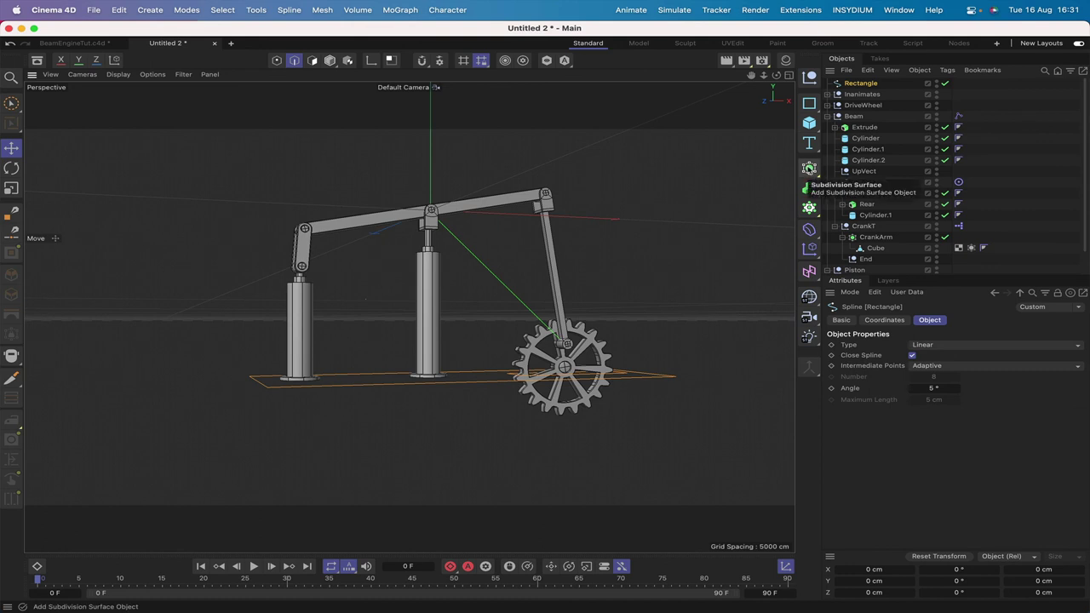
{"action": "left_click_drag", "start_coordinate": [808, 168], "coordinate": [852, 204]}
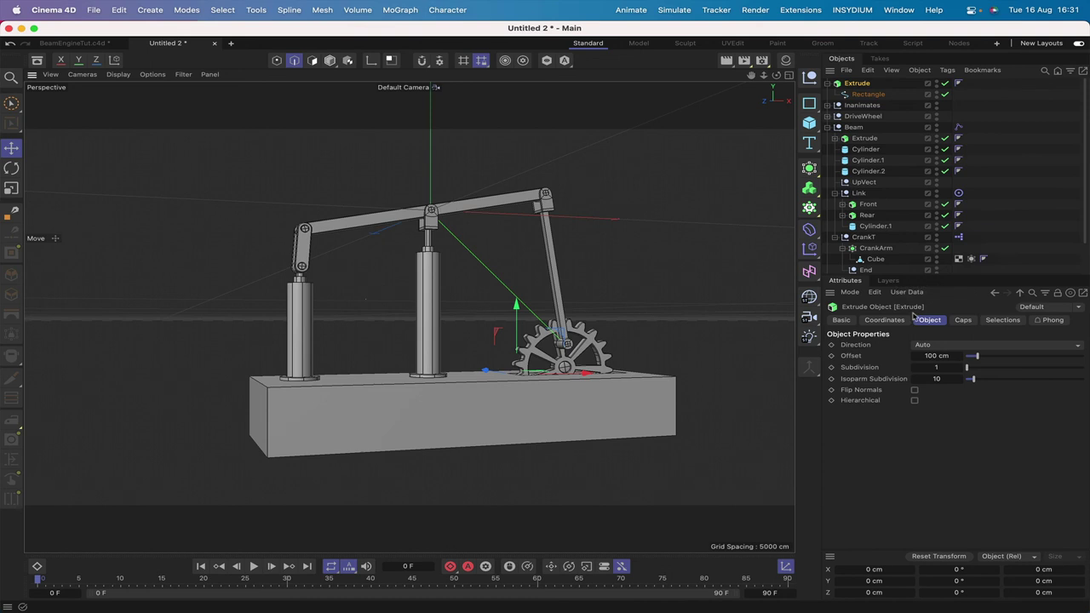
{"action": "left_click", "coordinate": [927, 355]}
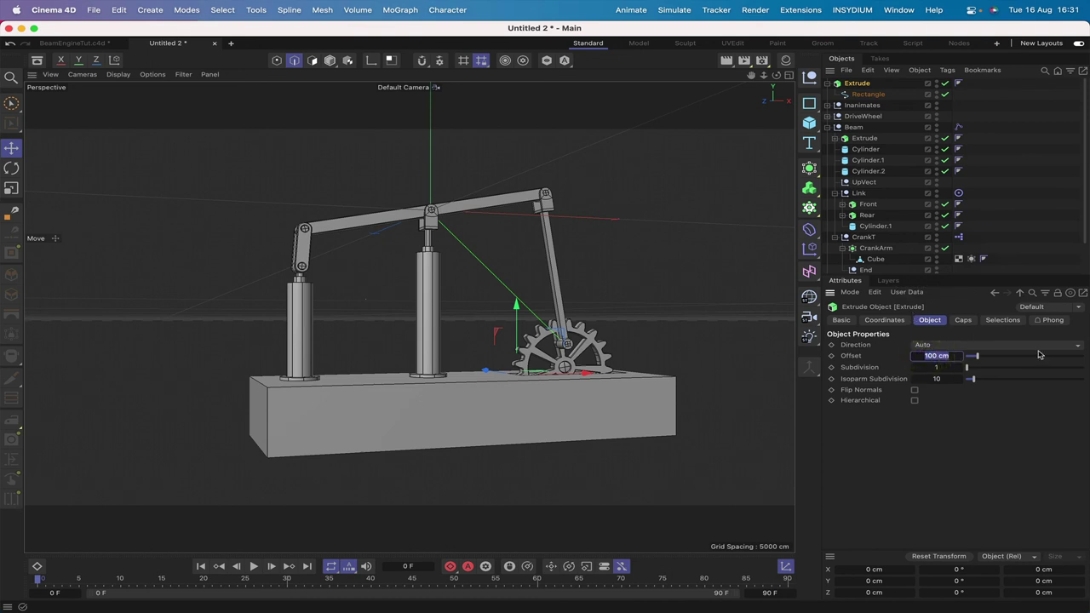
{"action": "type", "text": "20"}
{"action": "key", "text": "Return"}
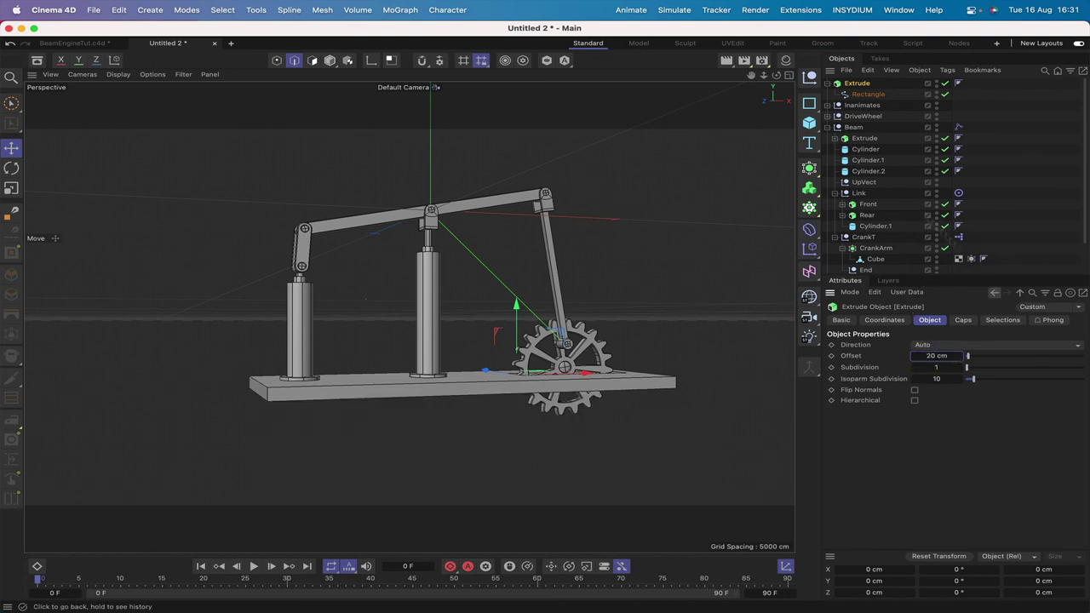
Step: Give the extruded base's caps a round bevel with a size of 1 cm and inspect its edges
{"action": "mouse_move", "coordinate": [776, 75]}
{"action": "left_mouse_down"}
{"action": "mouse_move", "coordinate": [809, 98]}
{"action": "mouse_move", "coordinate": [770, 75]}
{"action": "left_mouse_up"}
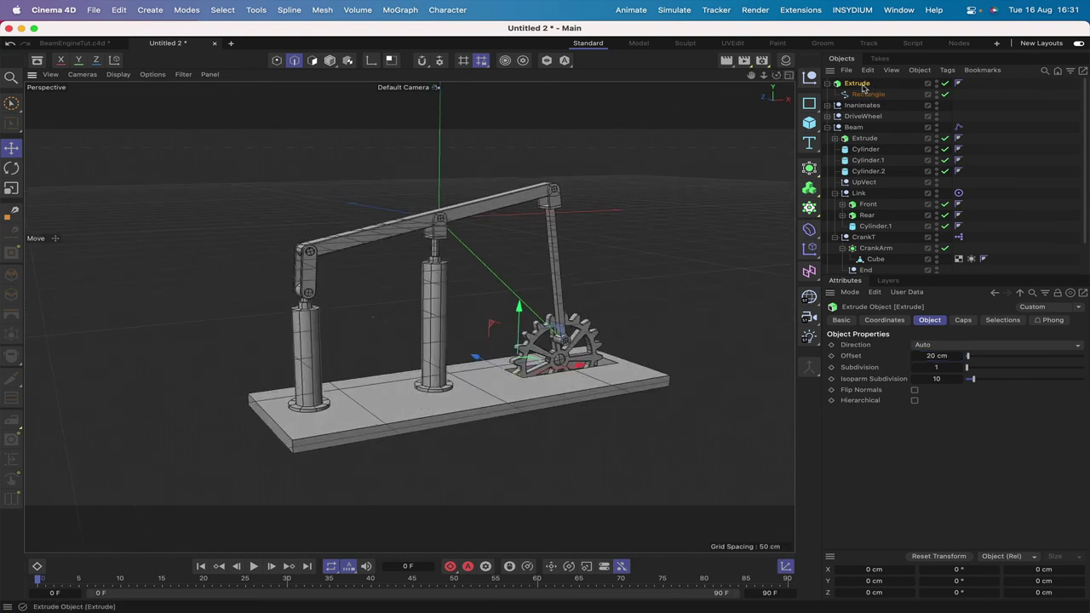
{"action": "left_click", "coordinate": [962, 319]}
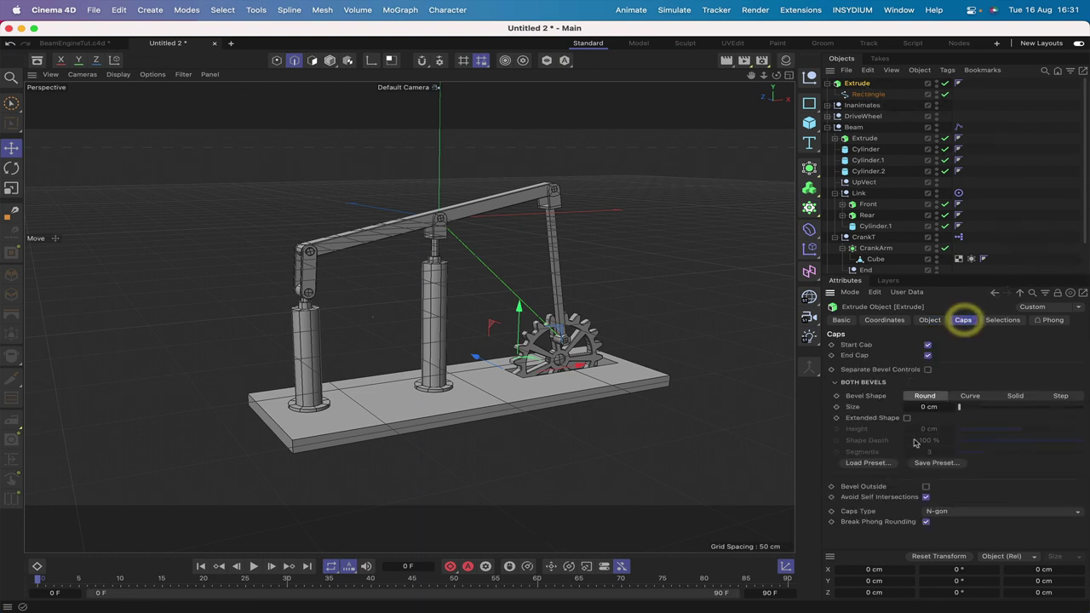
{"action": "left_click", "coordinate": [922, 407]}
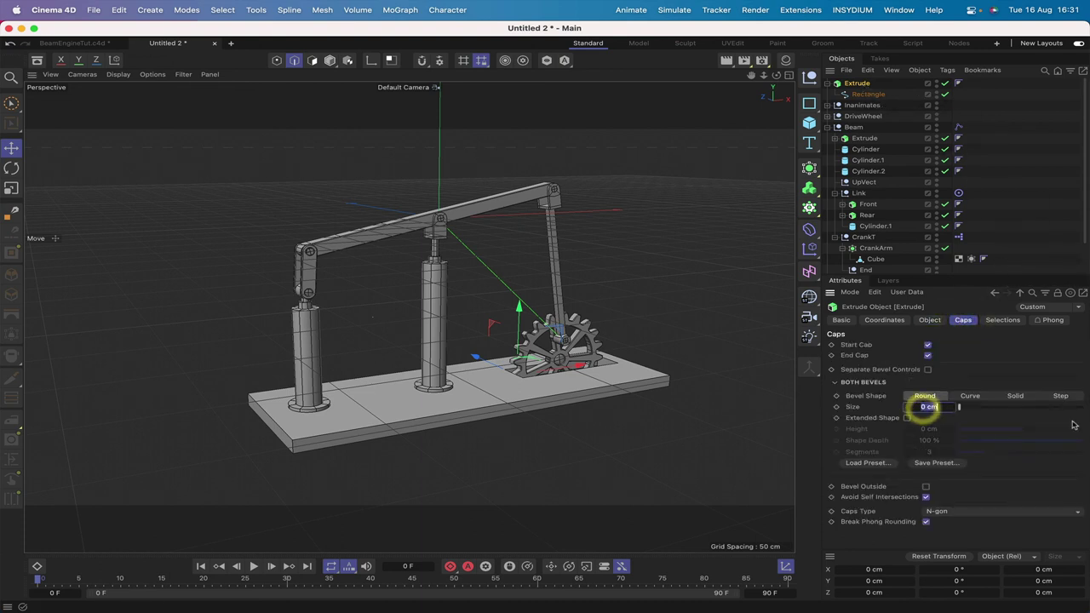
{"action": "type", "text": "1"}
{"action": "key", "text": "Return"}
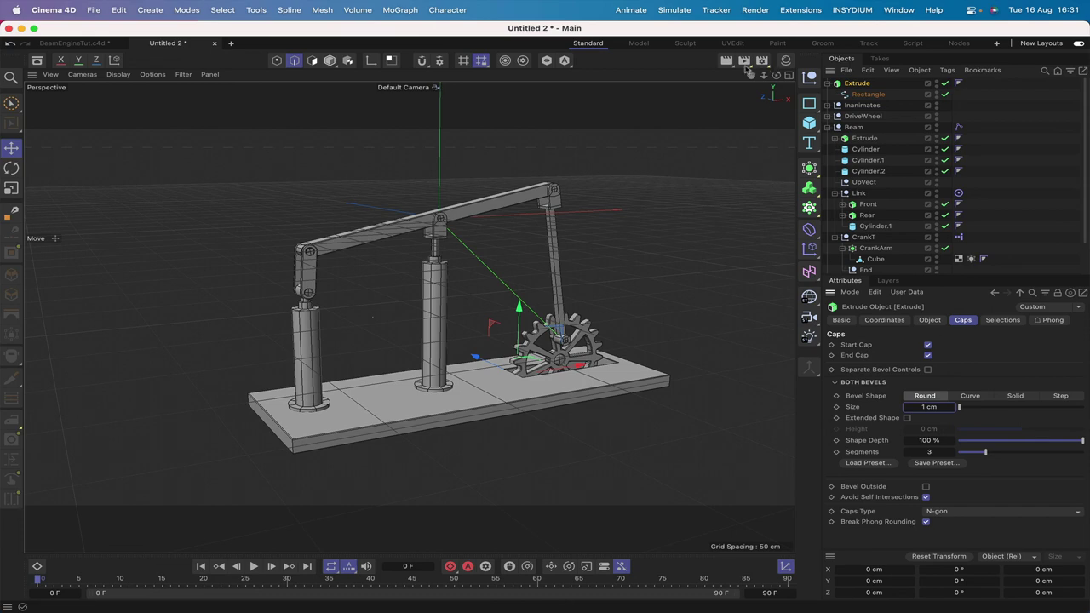
{"action": "left_click_drag", "start_coordinate": [775, 75], "coordinate": [712, 61]}
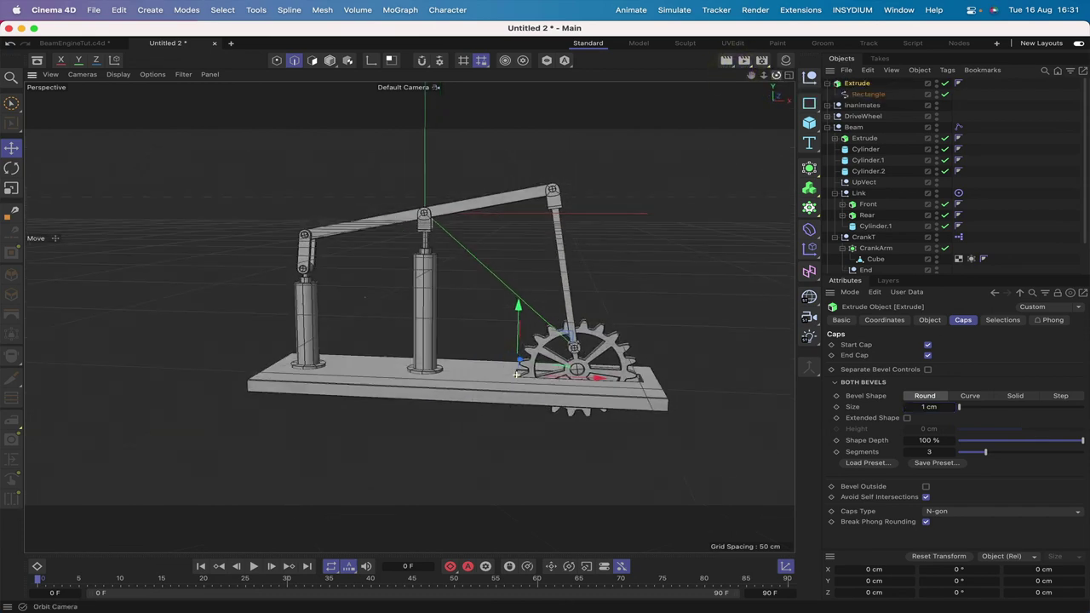
{"action": "left_click_drag", "start_coordinate": [516, 374], "coordinate": [516, 375]}
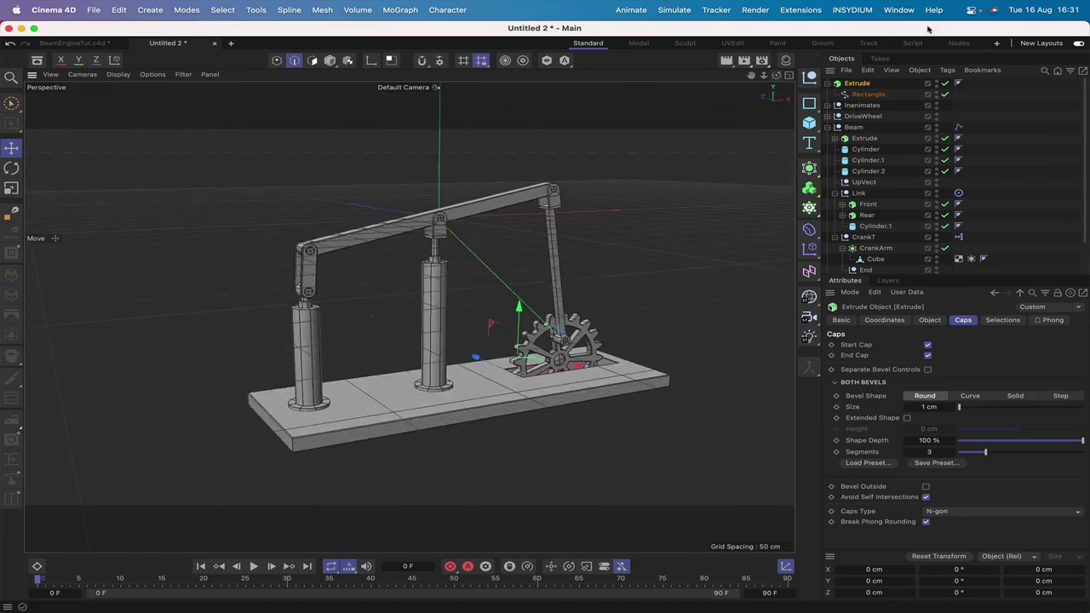
Step: Rename the base's Extrude object as Platform and move it into the Inanimates group, collapsing its hierarchy
{"action": "double_click", "coordinate": [865, 83]}
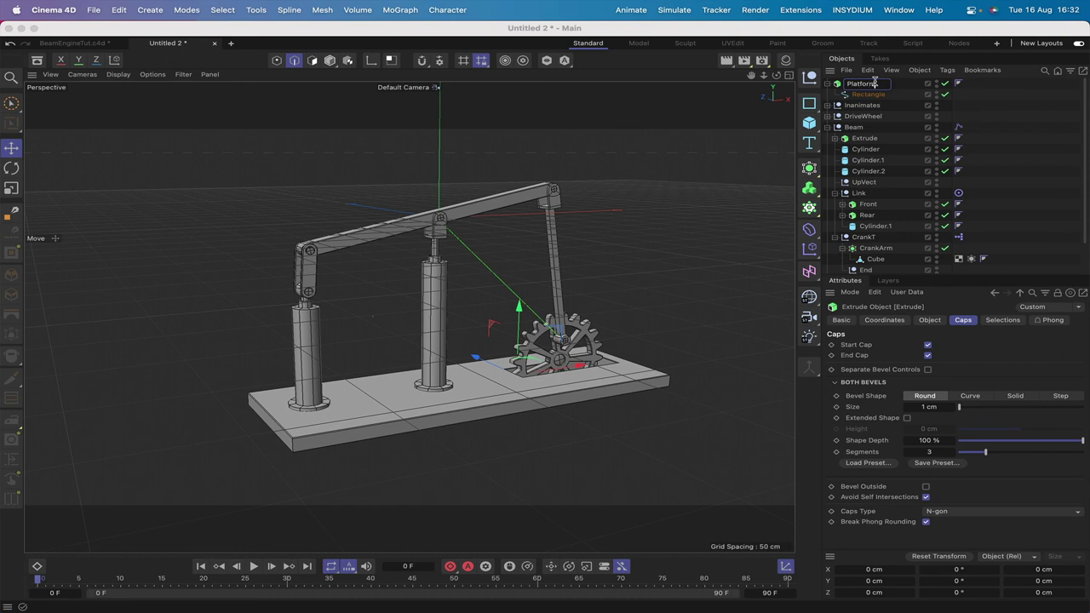
{"action": "key", "text": "Return"}
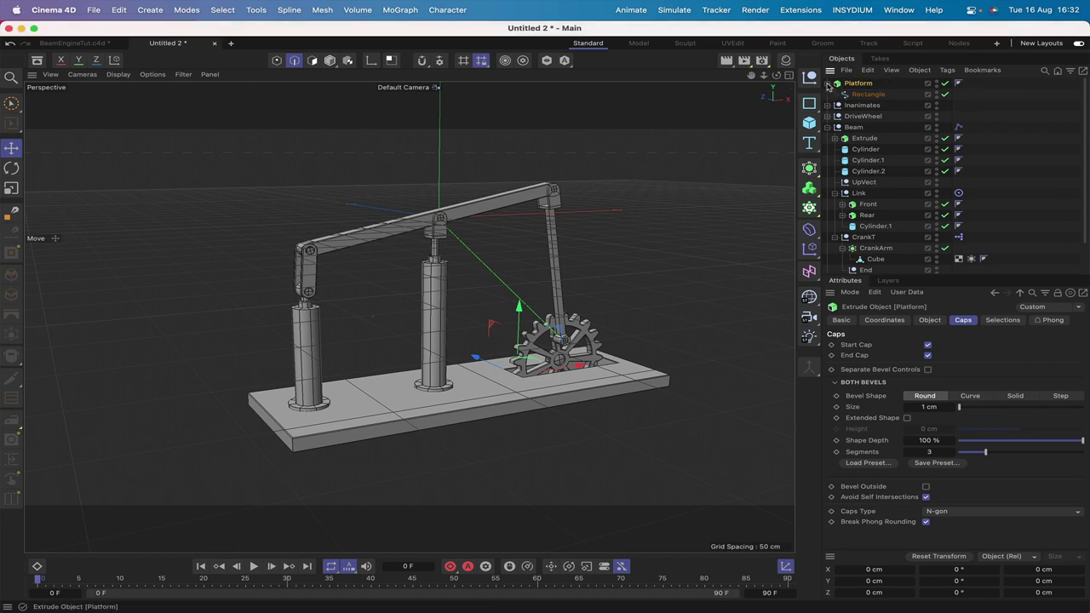
{"action": "left_click_drag", "start_coordinate": [859, 86], "coordinate": [860, 106]}
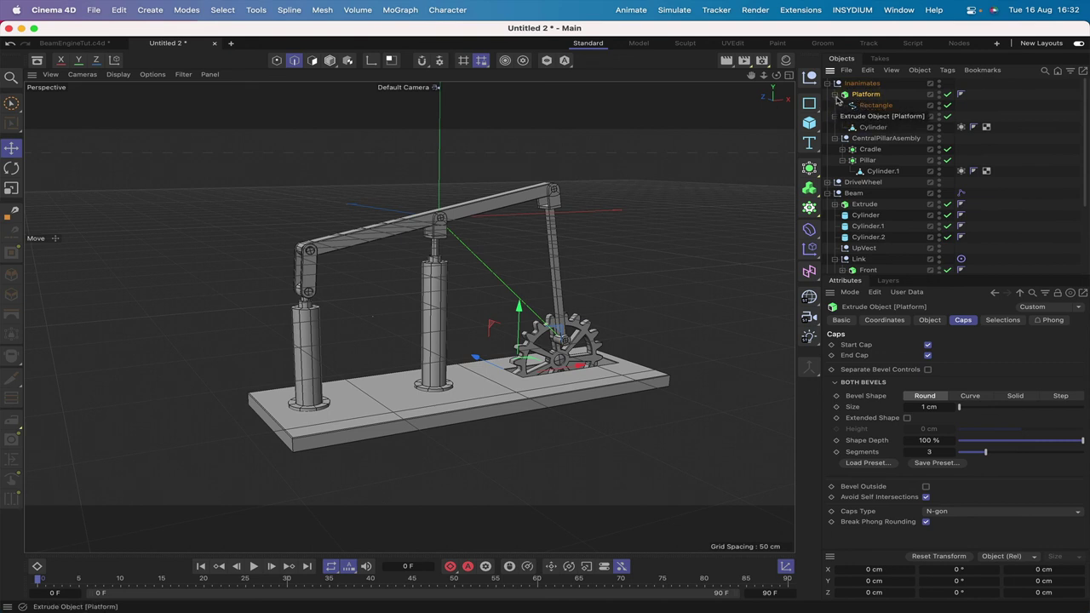
{"action": "left_click", "coordinate": [836, 94]}
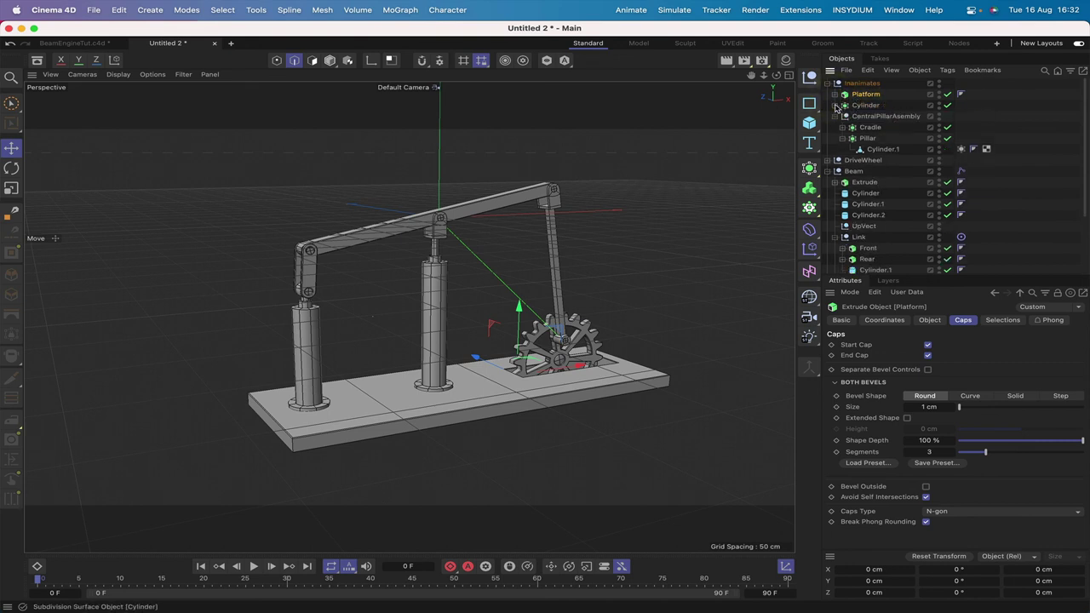
{"action": "left_click", "coordinate": [907, 99]}
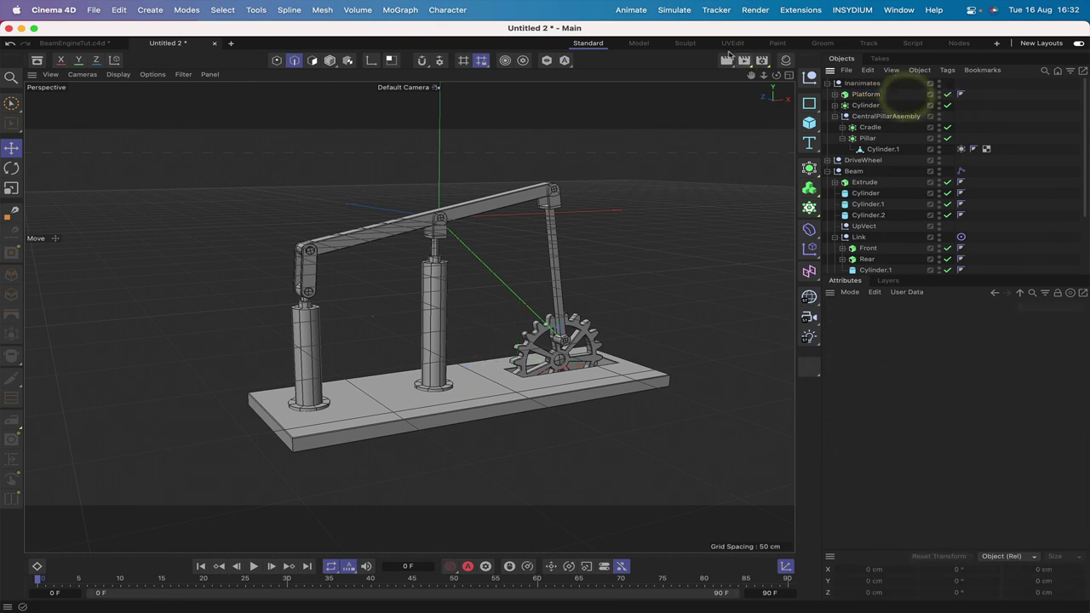
Step: Set the DriveWheel's bank rotation (R.B) to 0° and keyframe it at frame 0
{"action": "left_click_drag", "start_coordinate": [775, 75], "coordinate": [756, 75]}
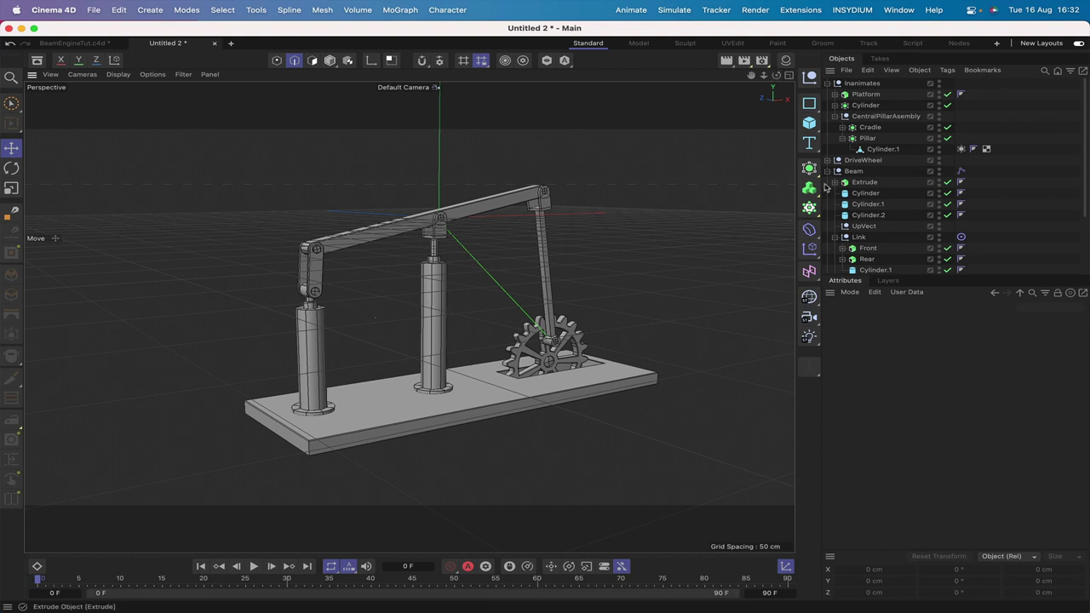
{"action": "left_click", "coordinate": [857, 163]}
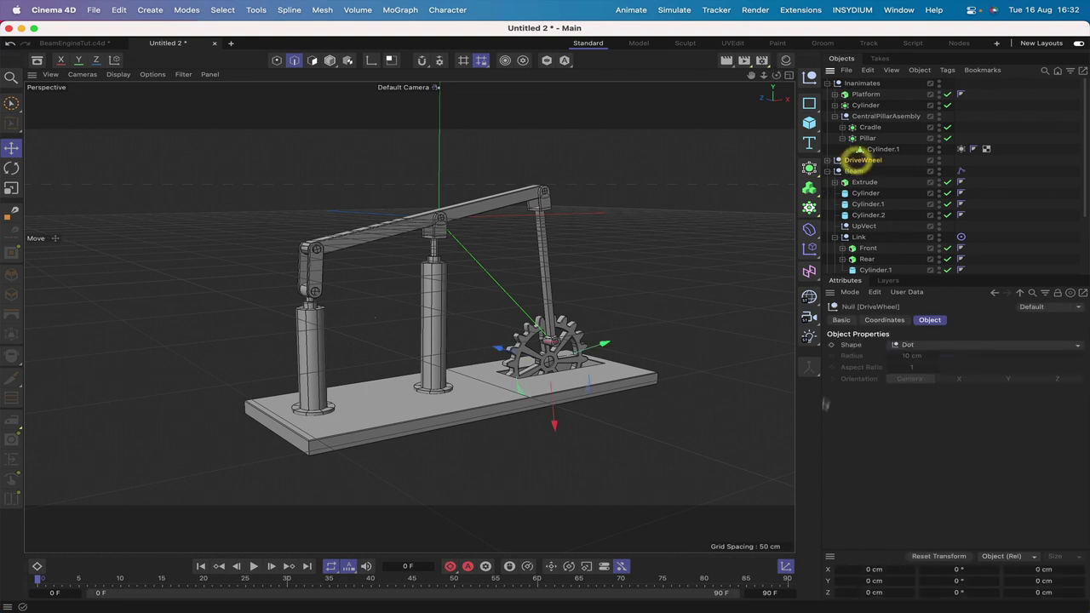
{"action": "left_click", "coordinate": [885, 319]}
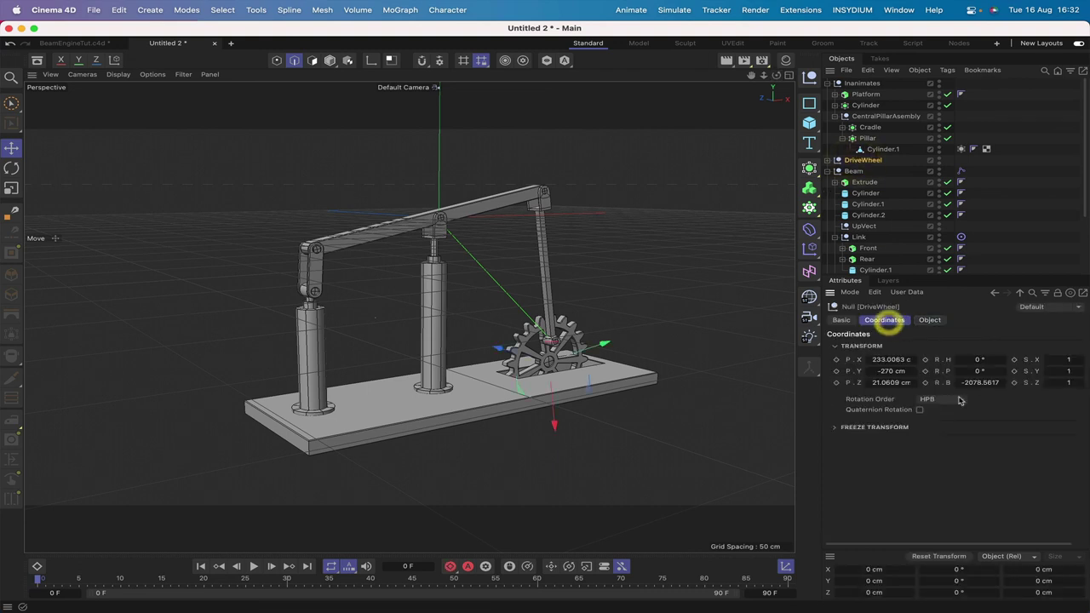
{"action": "double_click", "coordinate": [980, 385]}
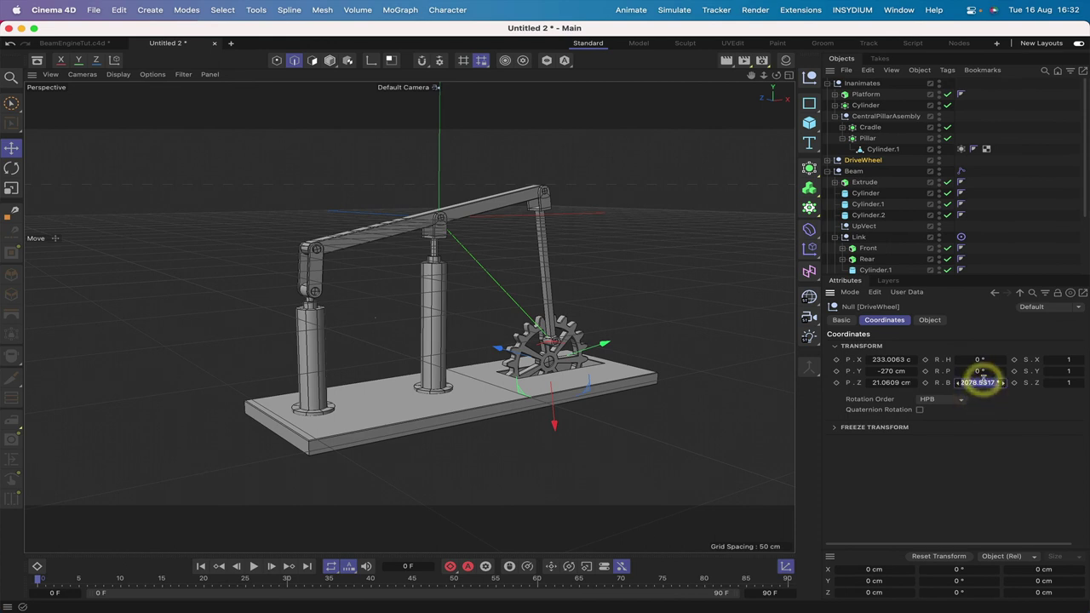
{"action": "type", "text": "0"}
{"action": "key", "text": "Return"}
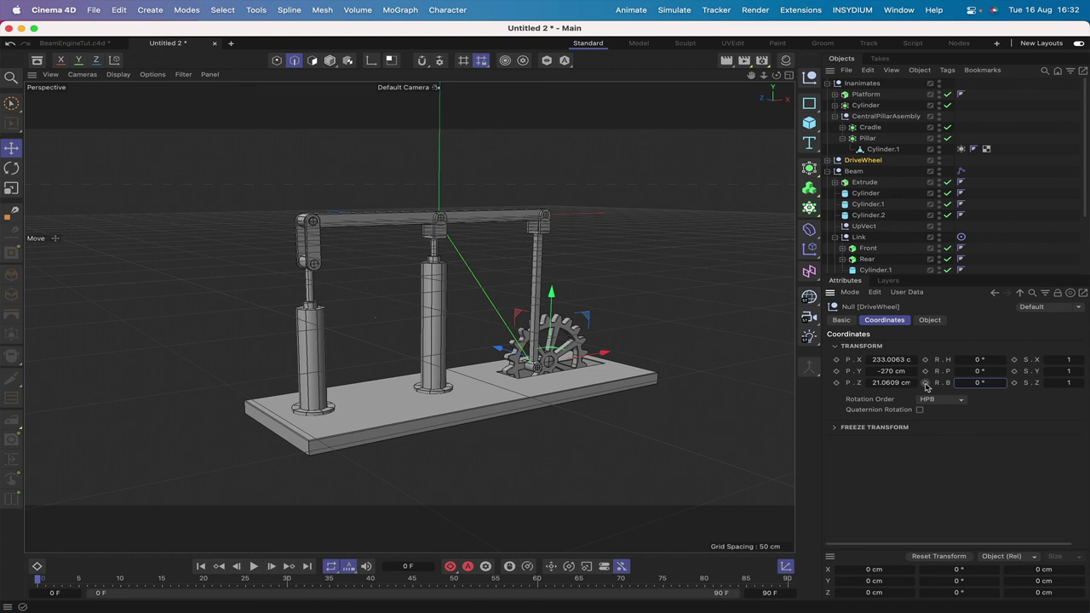
{"action": "left_click", "coordinate": [926, 384]}
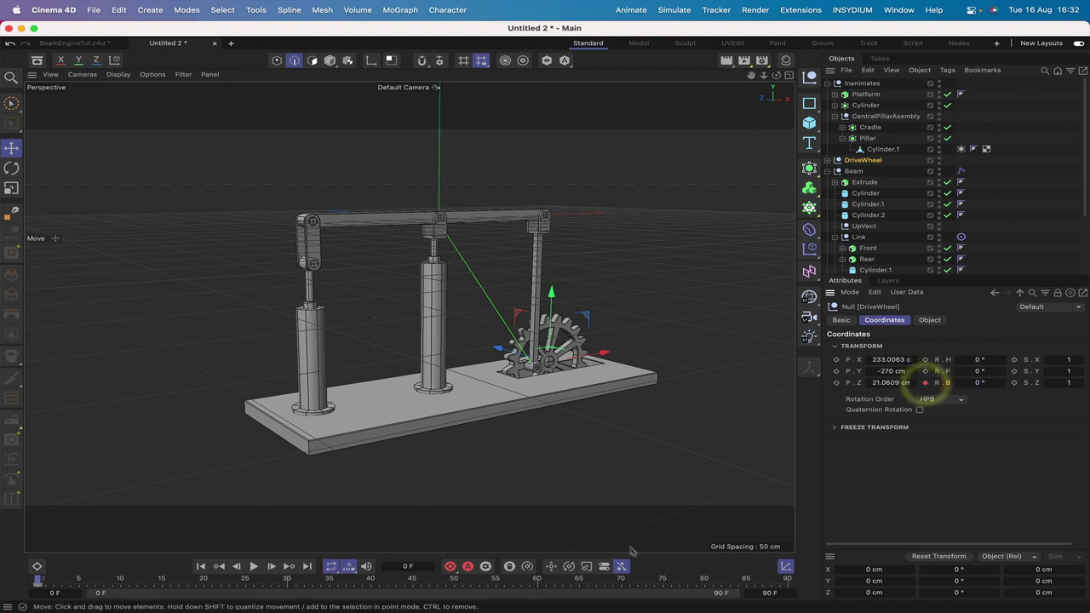
Step: Keyframe the DriveWheel's bank rotation at 357° on frame 90, and return to the first frame
{"action": "left_click", "coordinate": [307, 566]}
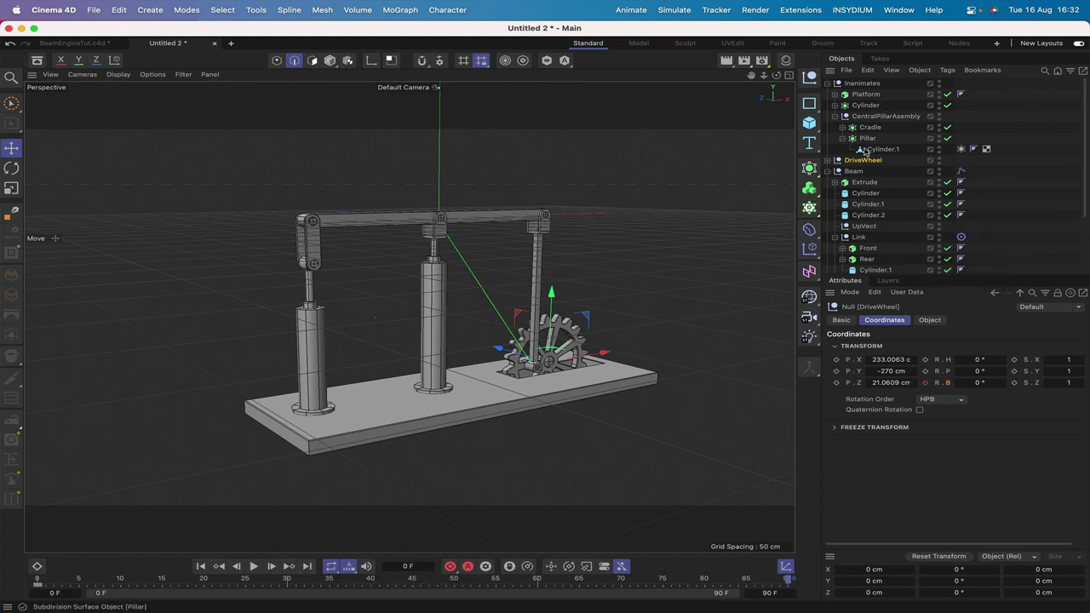
{"action": "left_click", "coordinate": [979, 382]}
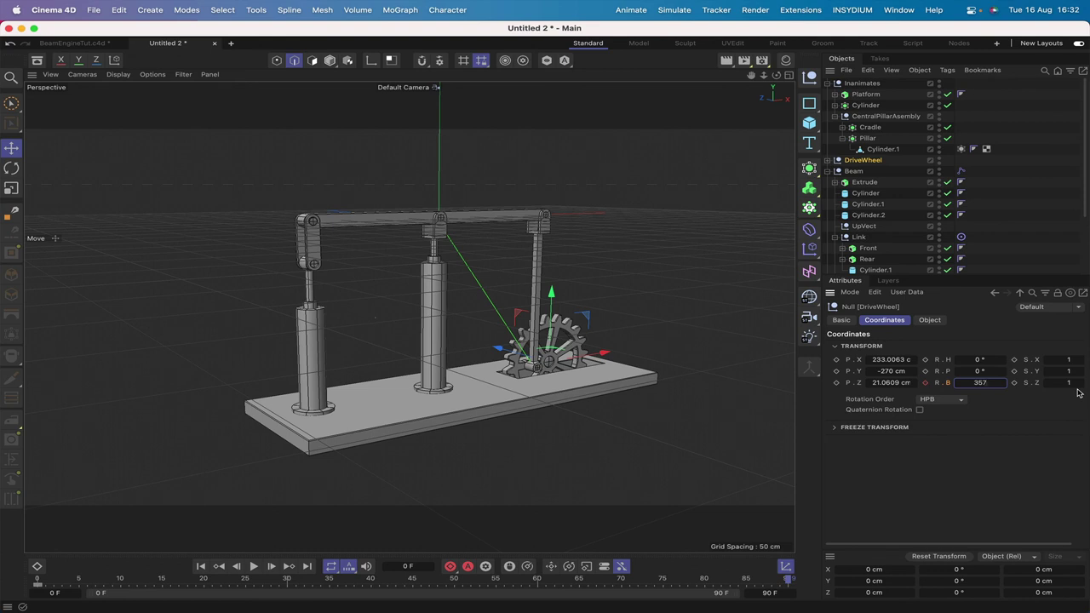
{"action": "key", "text": "Return"}
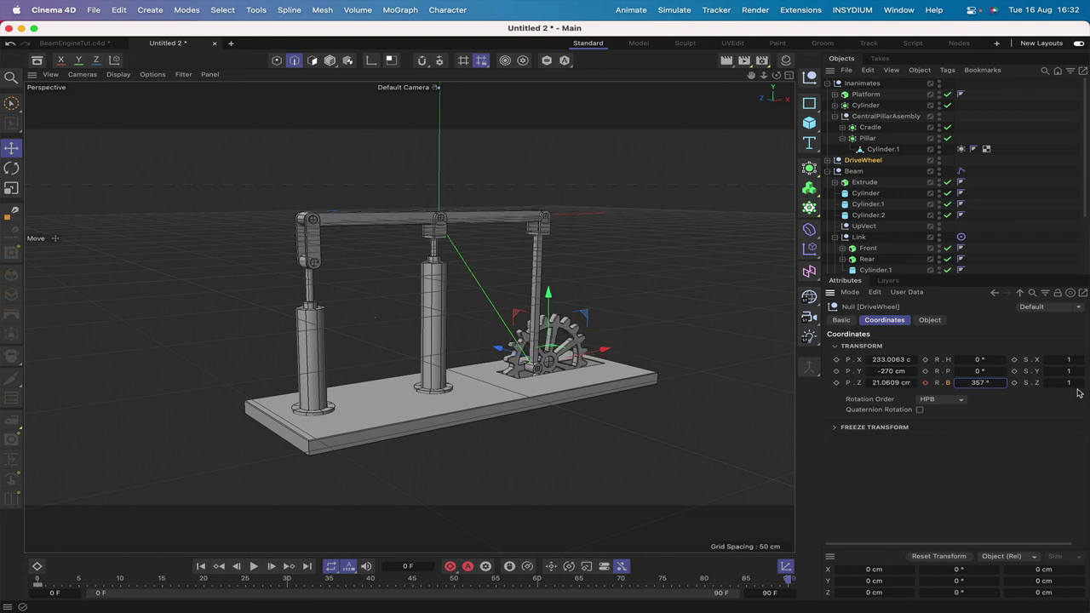
{"action": "left_click", "coordinate": [925, 382]}
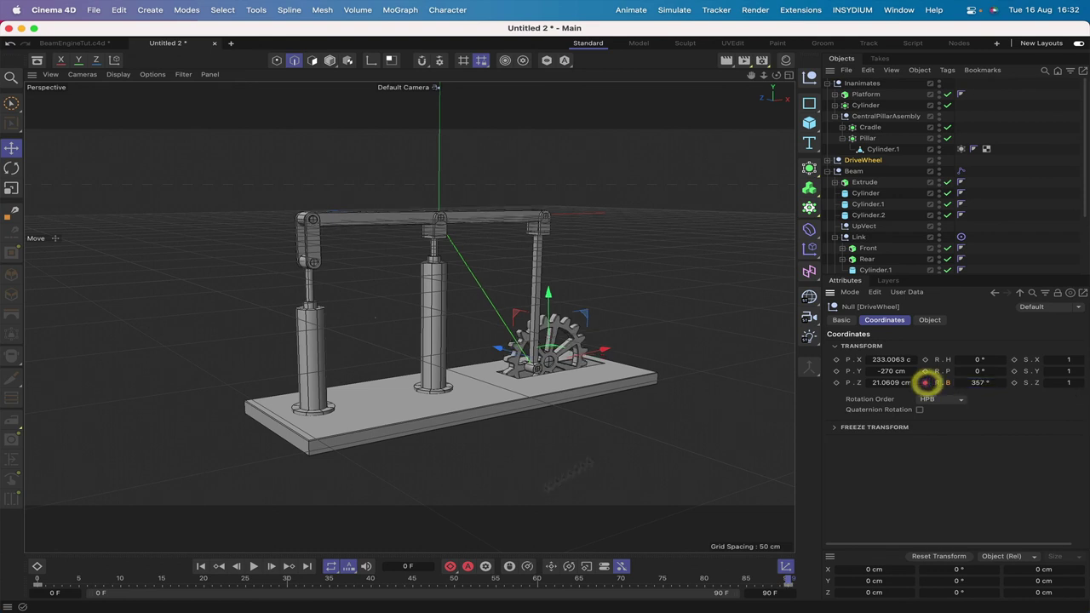
{"action": "left_click", "coordinate": [201, 566]}
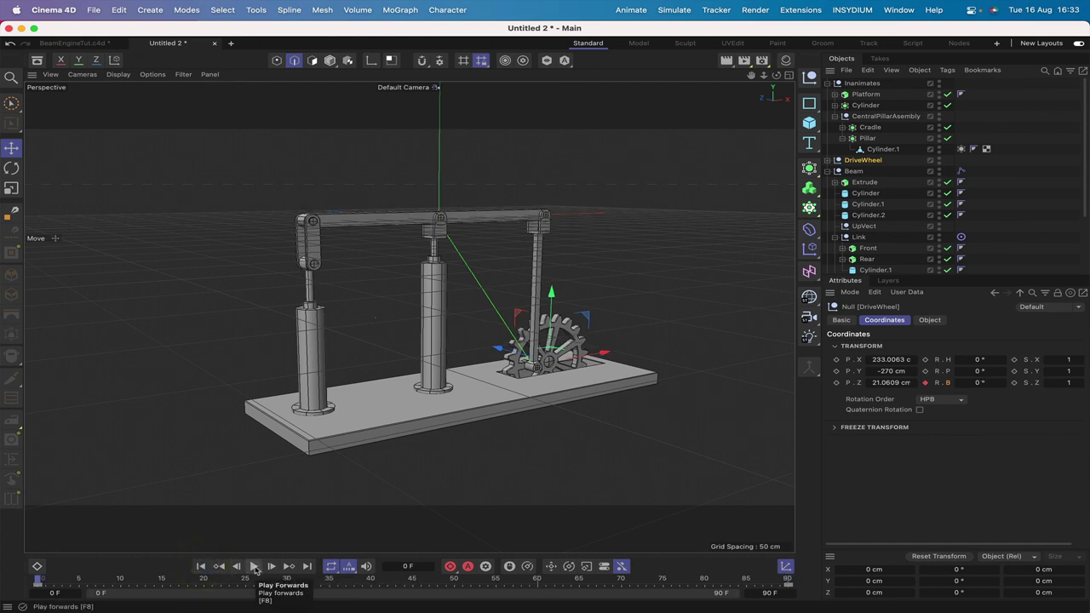
Step: Play the DriveWheel animation to review its motion, stop it, and return to the first frame
{"action": "left_click", "coordinate": [254, 567]}
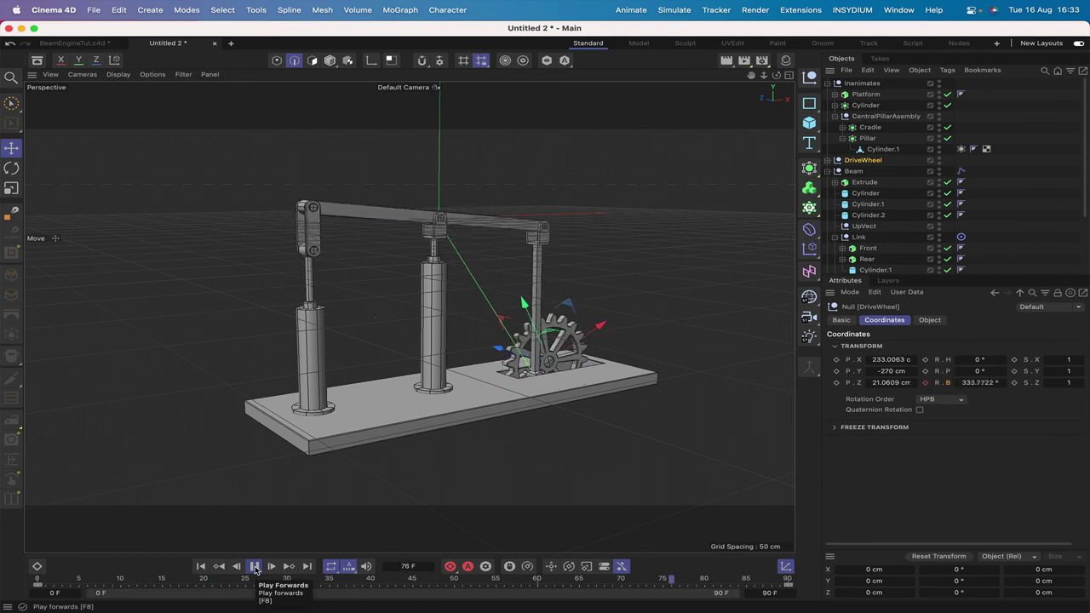
{"action": "key", "text": "0"}
{"action": "left_click", "coordinate": [254, 567]}
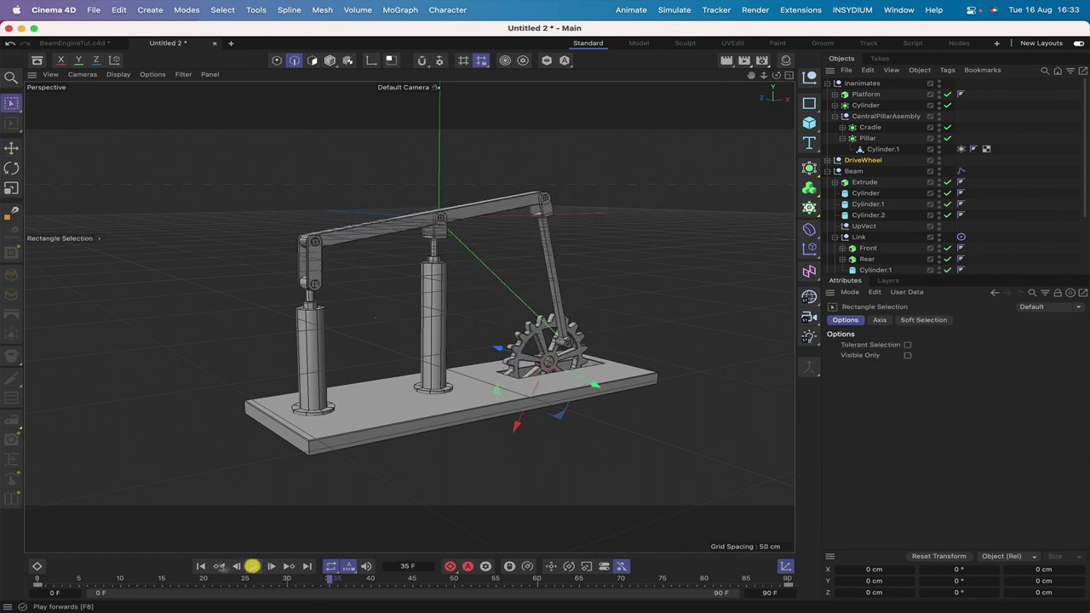
{"action": "left_click", "coordinate": [204, 567]}
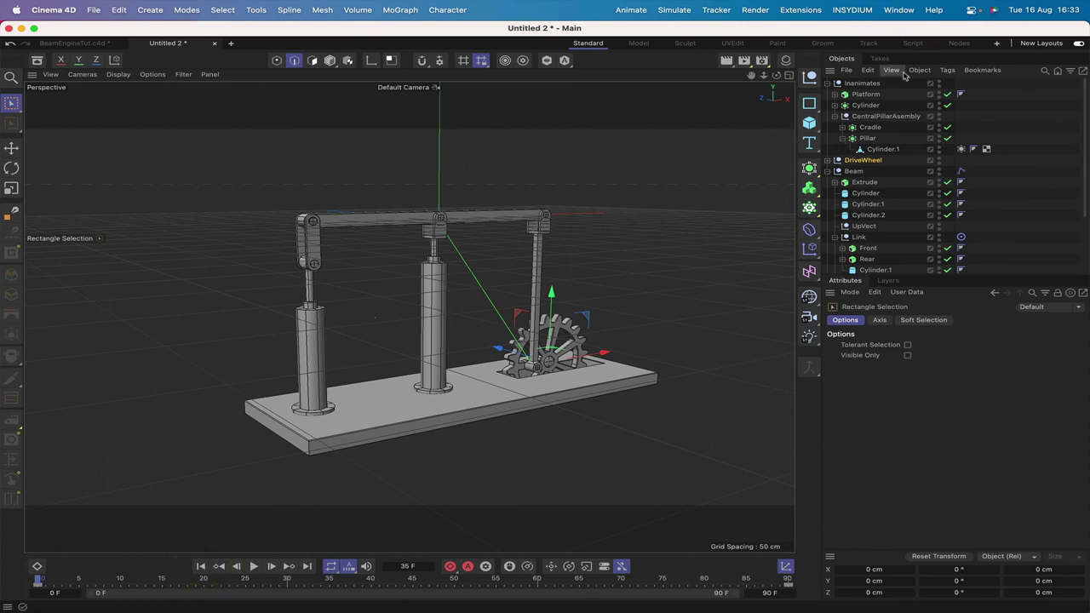
Step: Set the DriveWheel's bank rotation keys to linear interpolation in the F-Curve timeline and close the timeline
{"action": "left_click", "coordinate": [899, 11]}
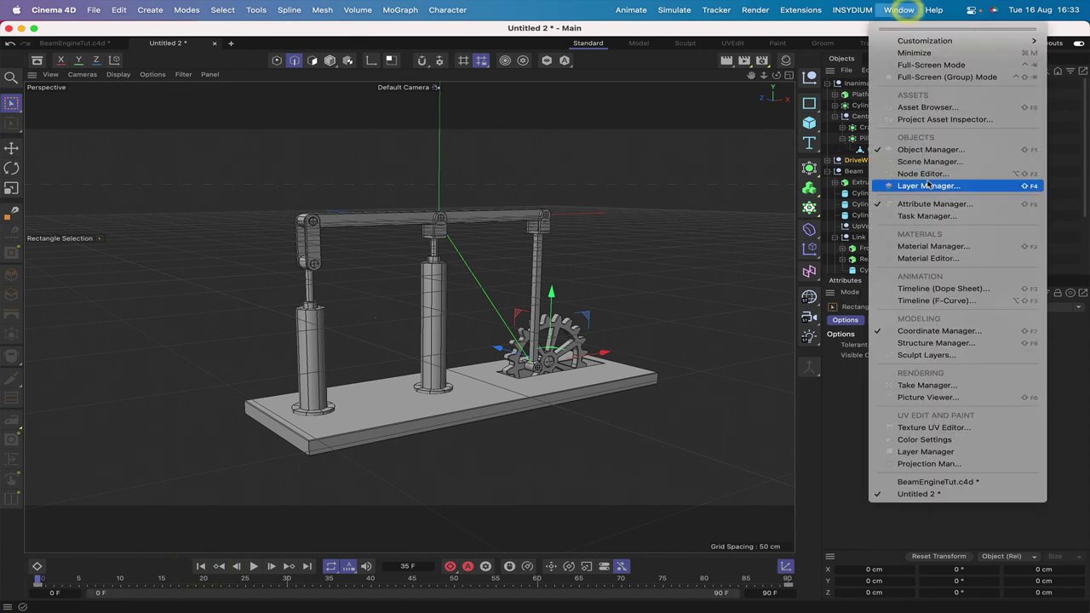
{"action": "left_click", "coordinate": [941, 299]}
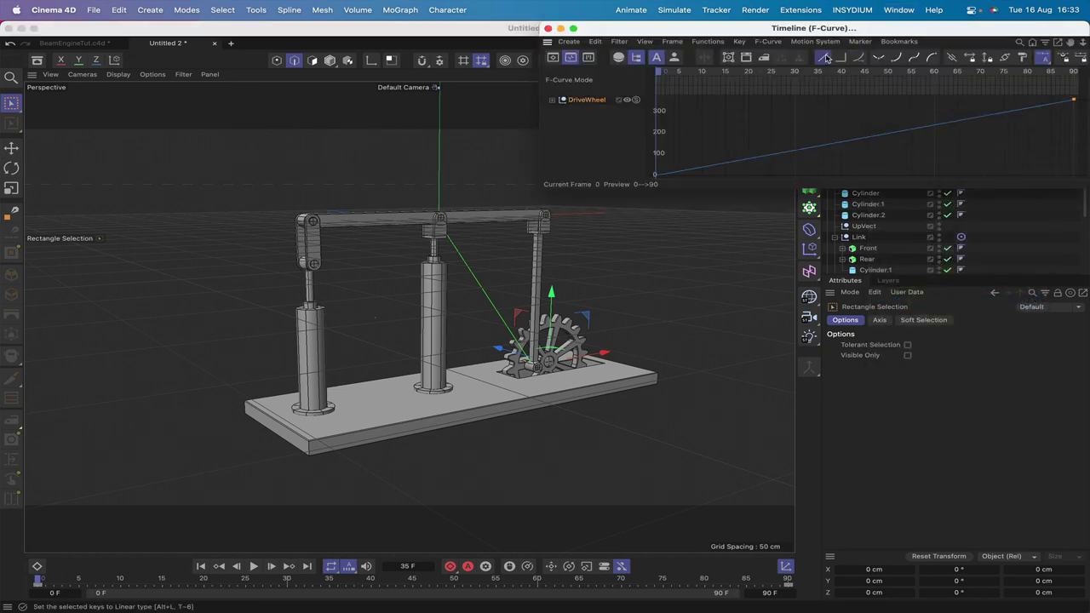
{"action": "left_click", "coordinate": [547, 28]}
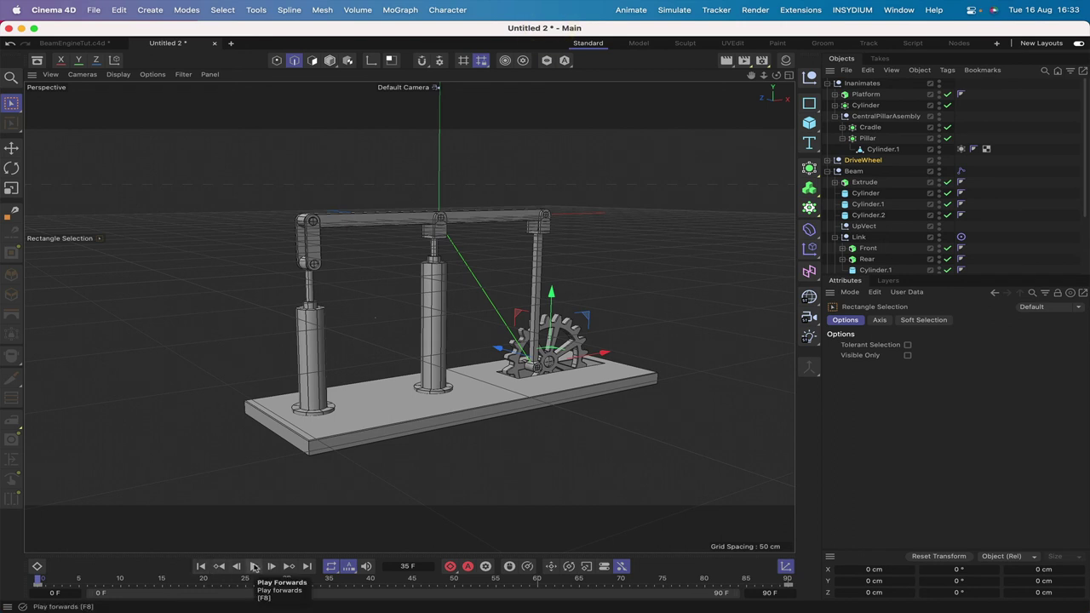
Step: Play the looping animation and turn off Handle Line in the display settings of the Beam's IK tag
{"action": "left_click", "coordinate": [254, 567]}
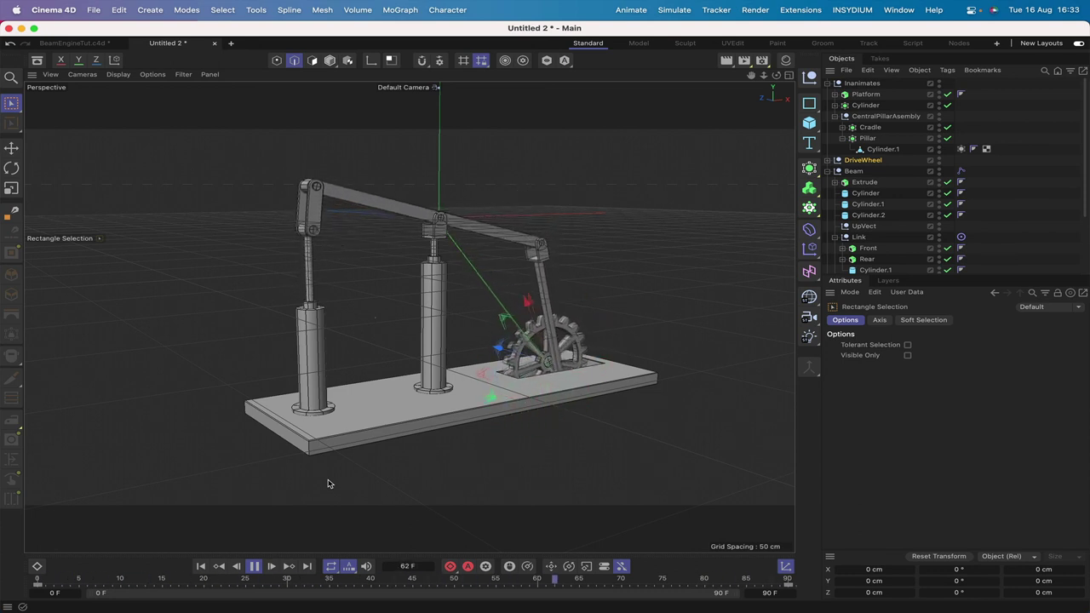
{"action": "left_click", "coordinate": [908, 164]}
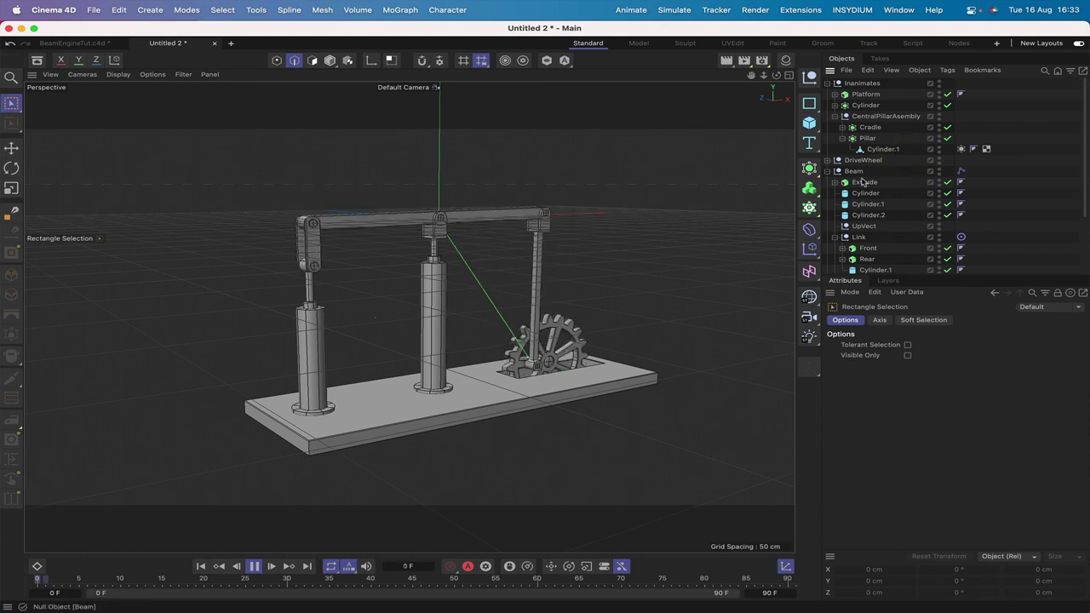
{"action": "left_click", "coordinate": [959, 170]}
{"action": "left_click", "coordinate": [902, 319]}
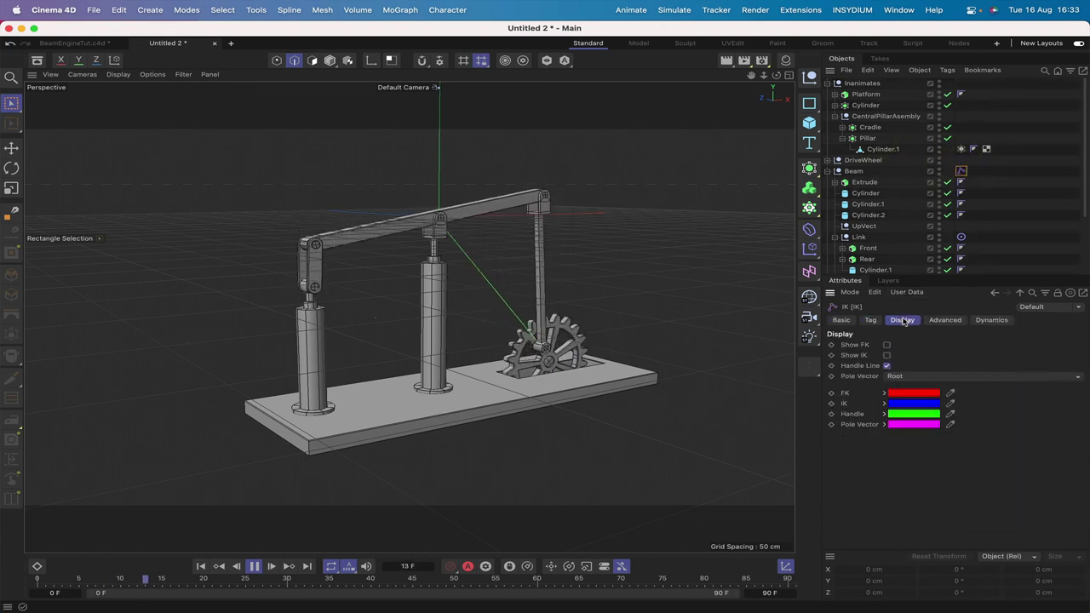
{"action": "left_click", "coordinate": [887, 366]}
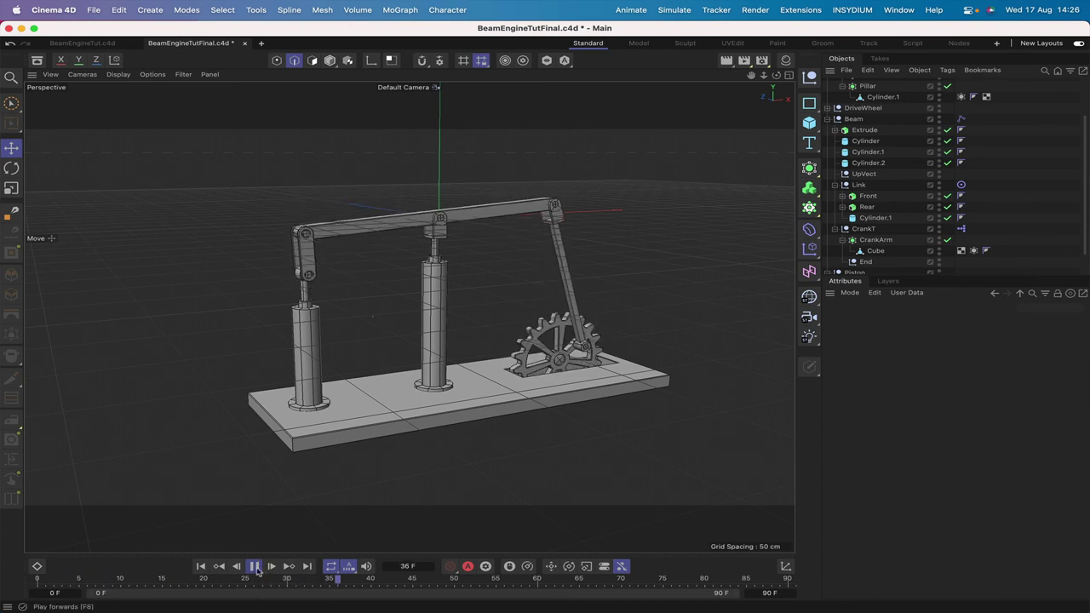
Step: Stop the playback and collapse the Inanimates, Beam and Piston hierarchies in the object list
{"action": "left_click", "coordinate": [253, 567]}
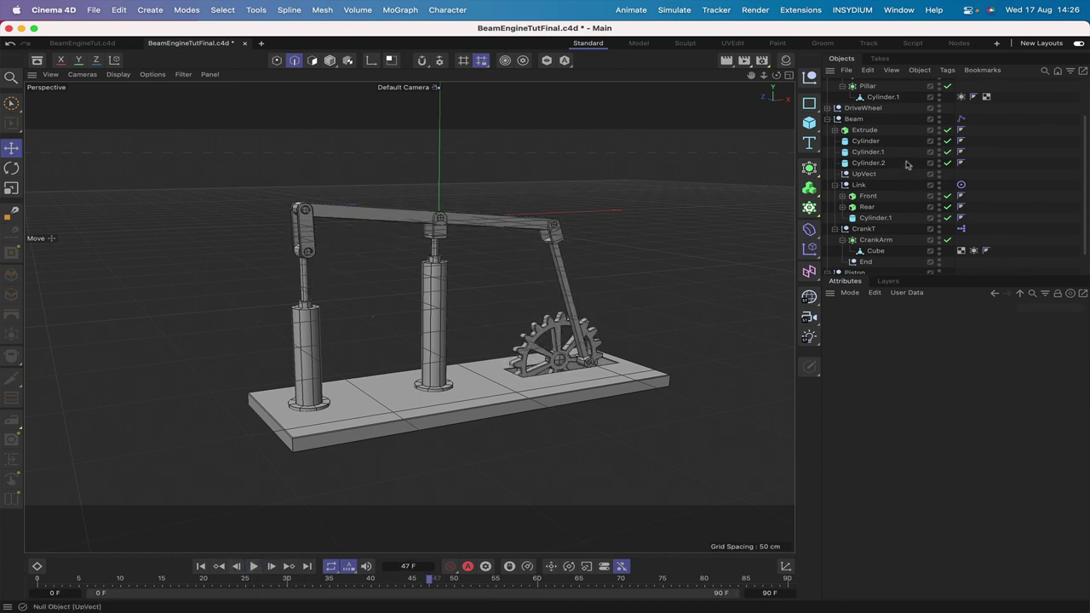
{"action": "scroll", "coordinate": [907, 166], "scroll_direction": "up", "scroll_amount": 3}
{"action": "left_click", "coordinate": [828, 83]}
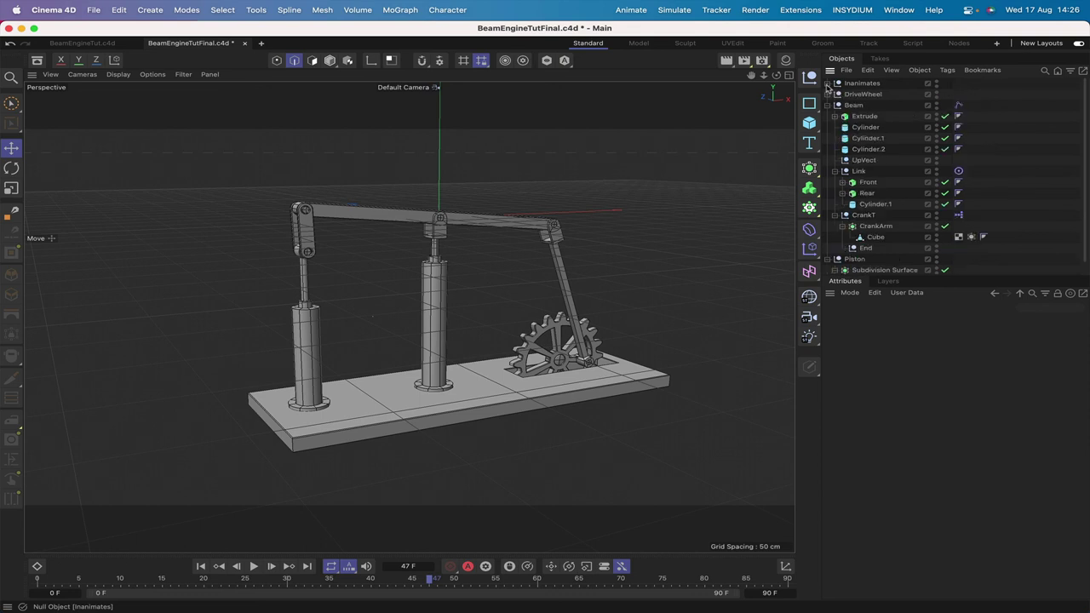
{"action": "left_click", "coordinate": [829, 105]}
{"action": "left_click", "coordinate": [827, 116]}
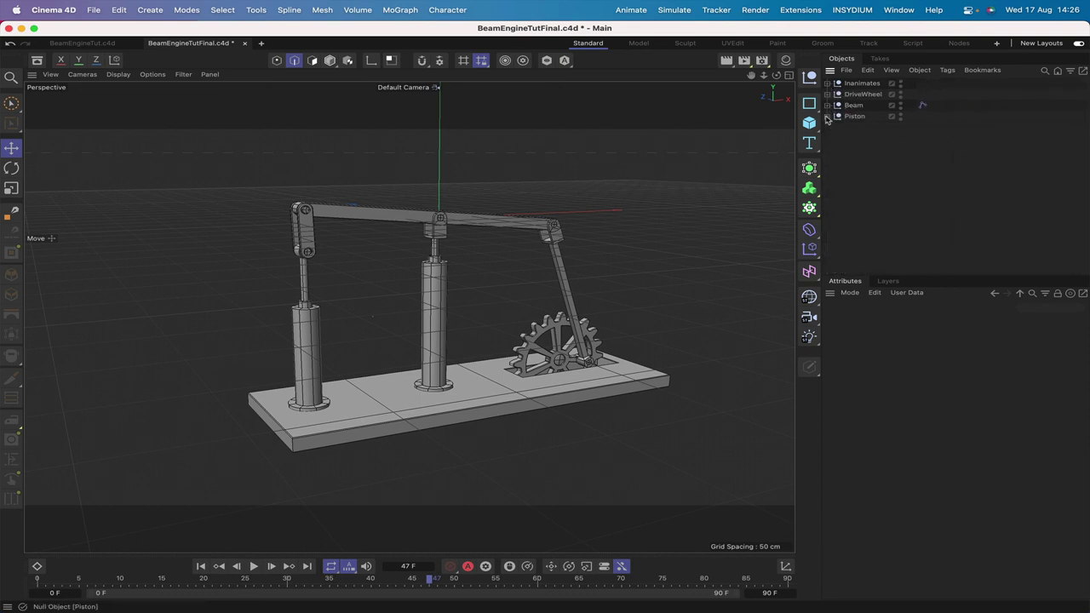
Step: Group the Inanimates, DriveWheel, Beam and Piston nulls under one null and rename it BeamEngine
{"action": "left_click_drag", "start_coordinate": [854, 82], "coordinate": [855, 83]}
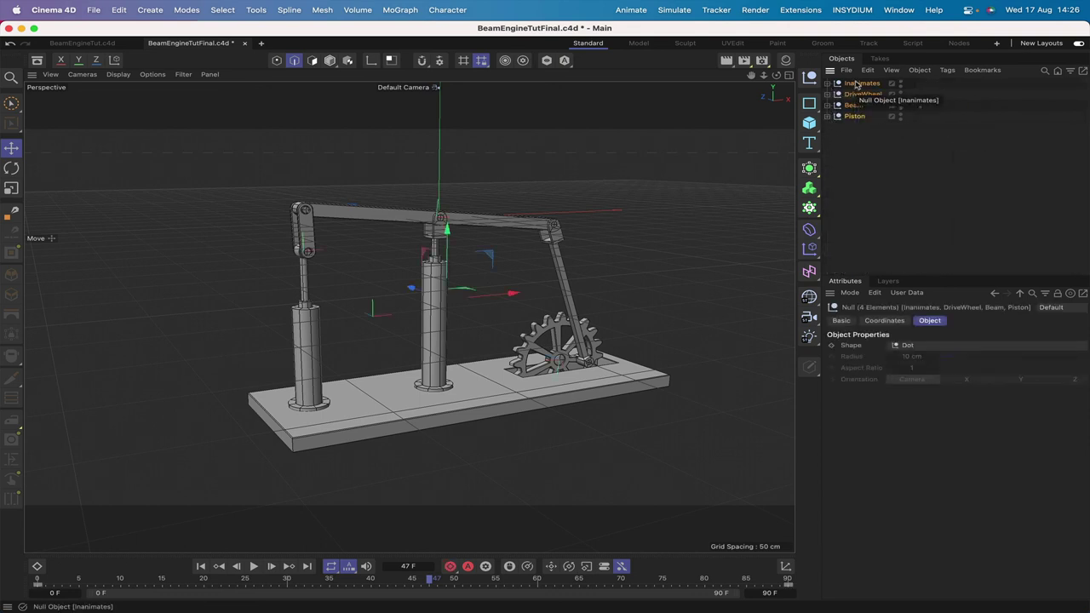
{"action": "key", "text": "alt+g"}
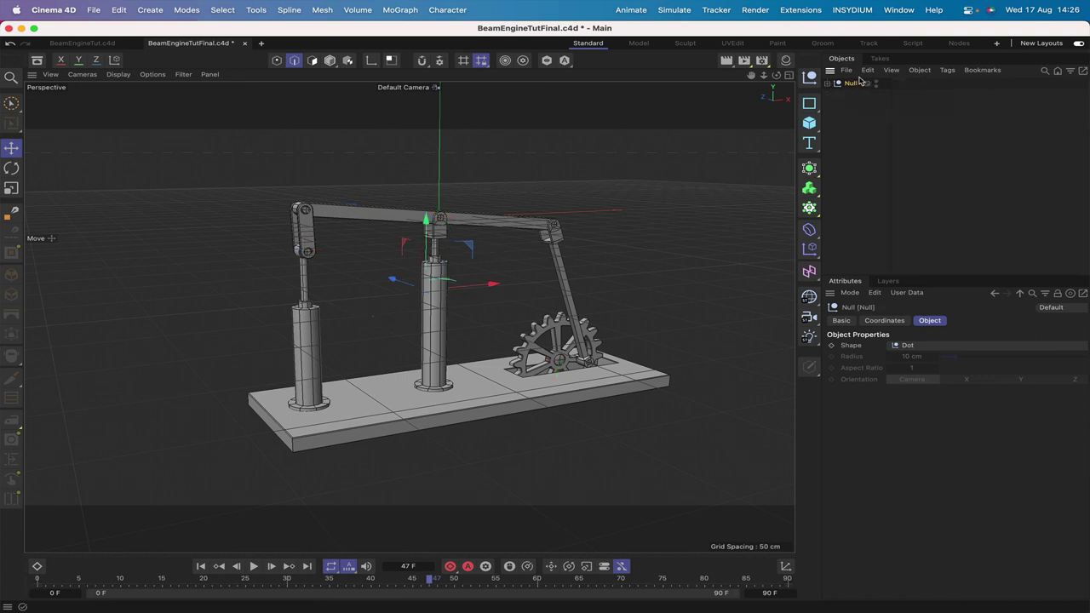
{"action": "double_click", "coordinate": [851, 82]}
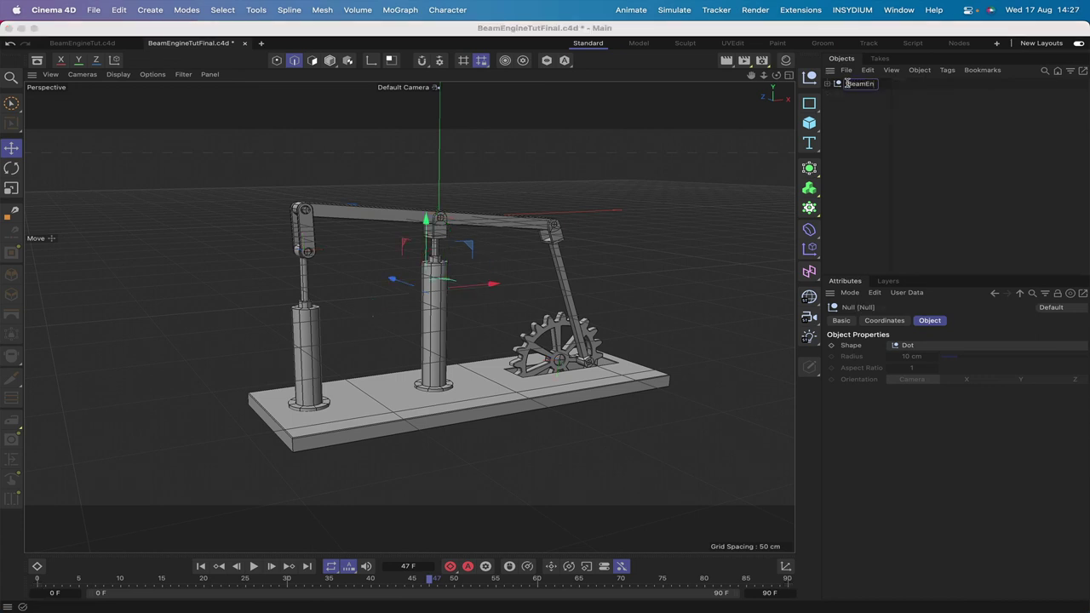
{"action": "type", "text": "BeamEngine"}
{"action": "key", "text": "Return"}
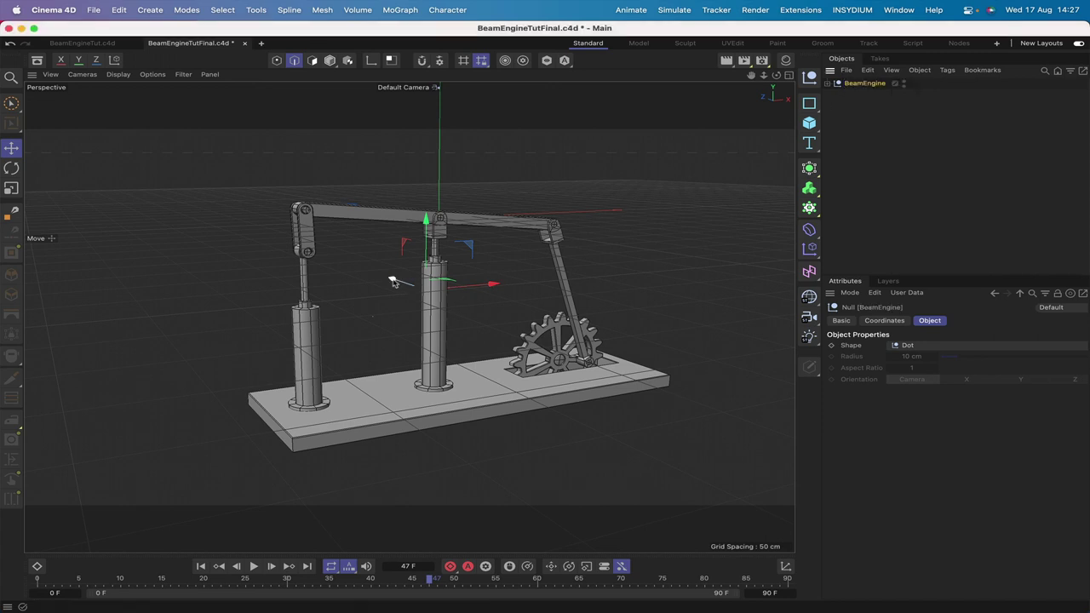
Step: Try moving the BeamEngine group along its Z, Y and X axes and play the animation at the new position
{"action": "left_click_drag", "start_coordinate": [392, 280], "coordinate": [444, 306]}
{"action": "left_click_drag", "start_coordinate": [481, 256], "coordinate": [484, 191]}
{"action": "left_click_drag", "start_coordinate": [546, 254], "coordinate": [595, 250]}
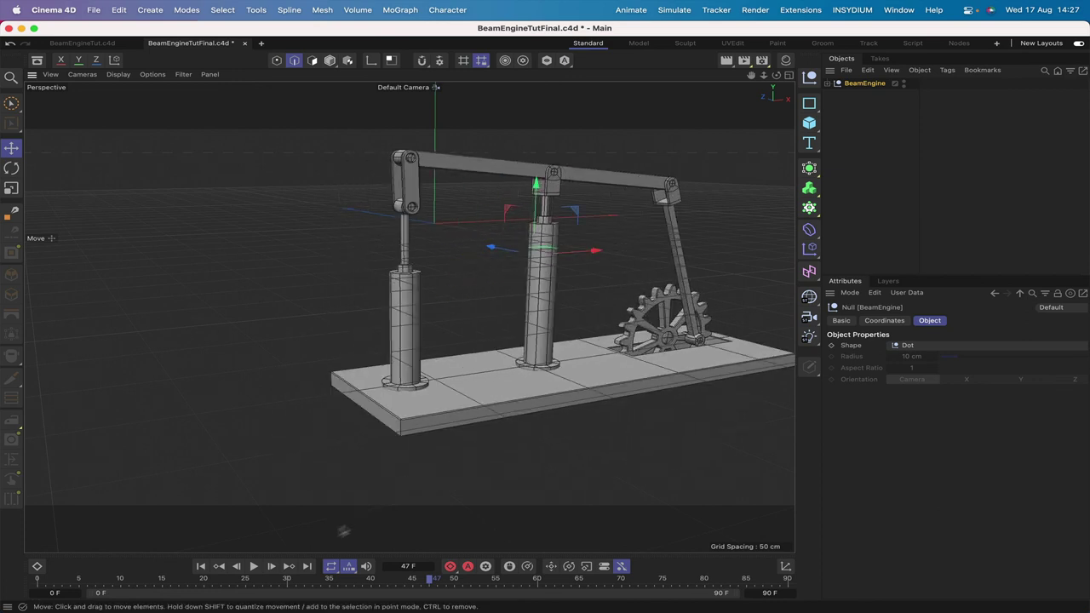
{"action": "left_click", "coordinate": [254, 568]}
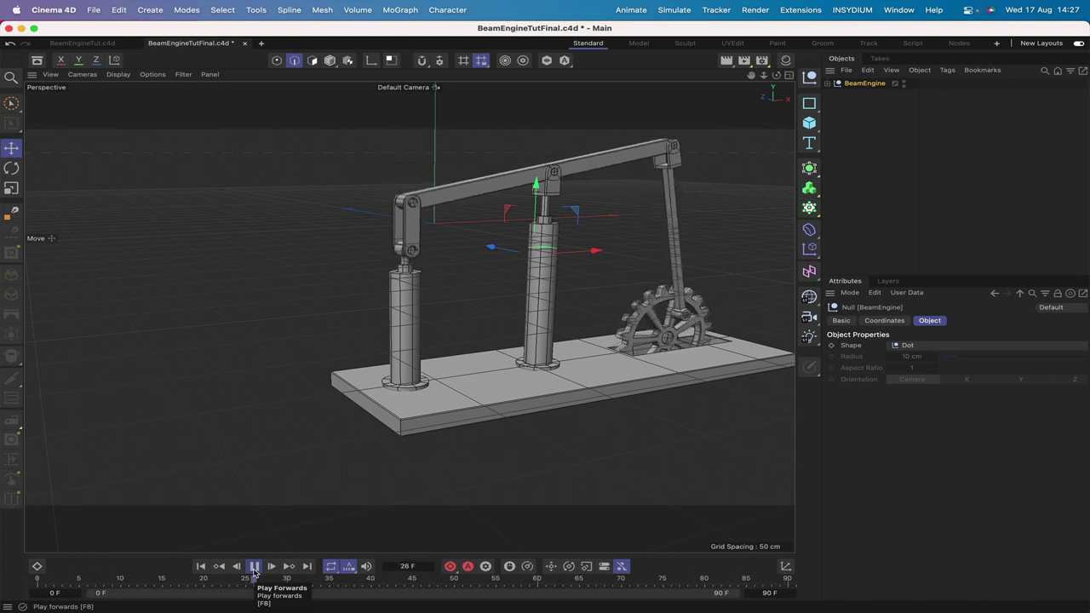
{"action": "left_click", "coordinate": [253, 567]}
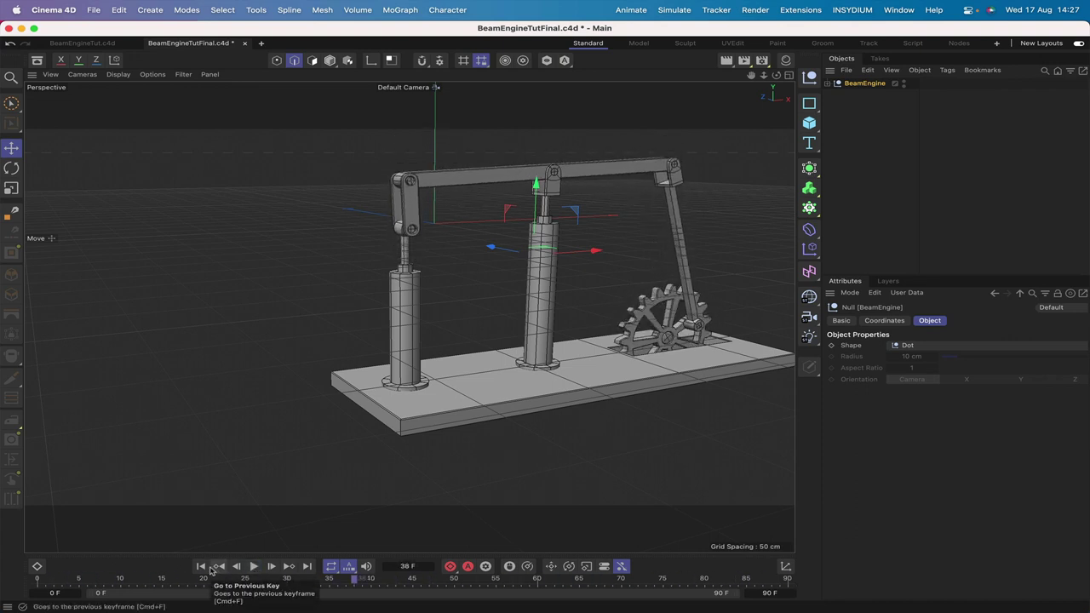
Step: Undo the test moves of the BeamEngine group
{"action": "key", "text": "super+z"}
{"action": "key", "text": "super+z"}
{"action": "key", "text": "super+z"}
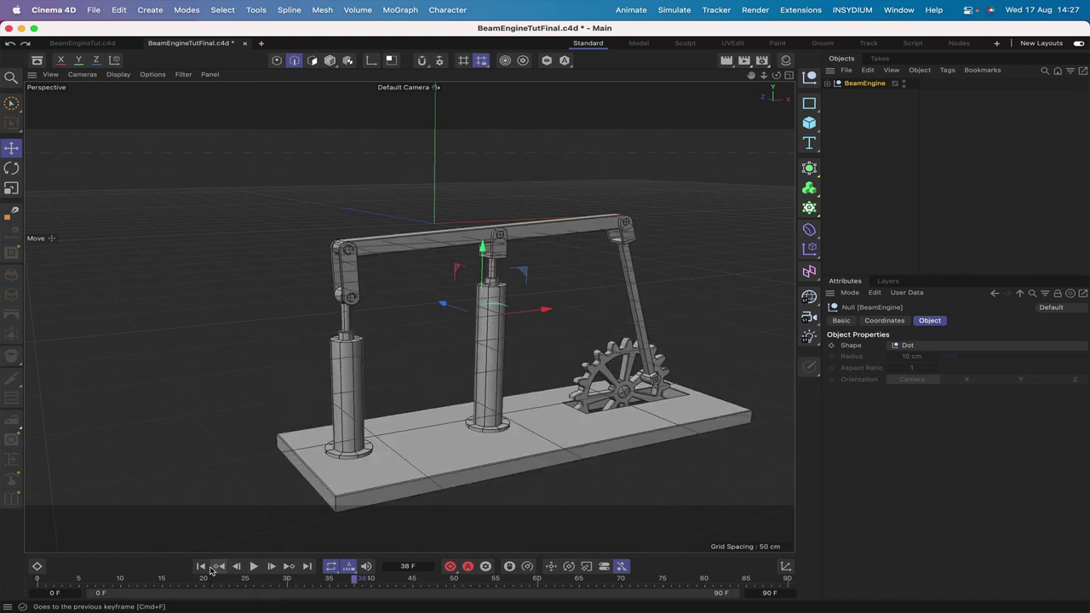